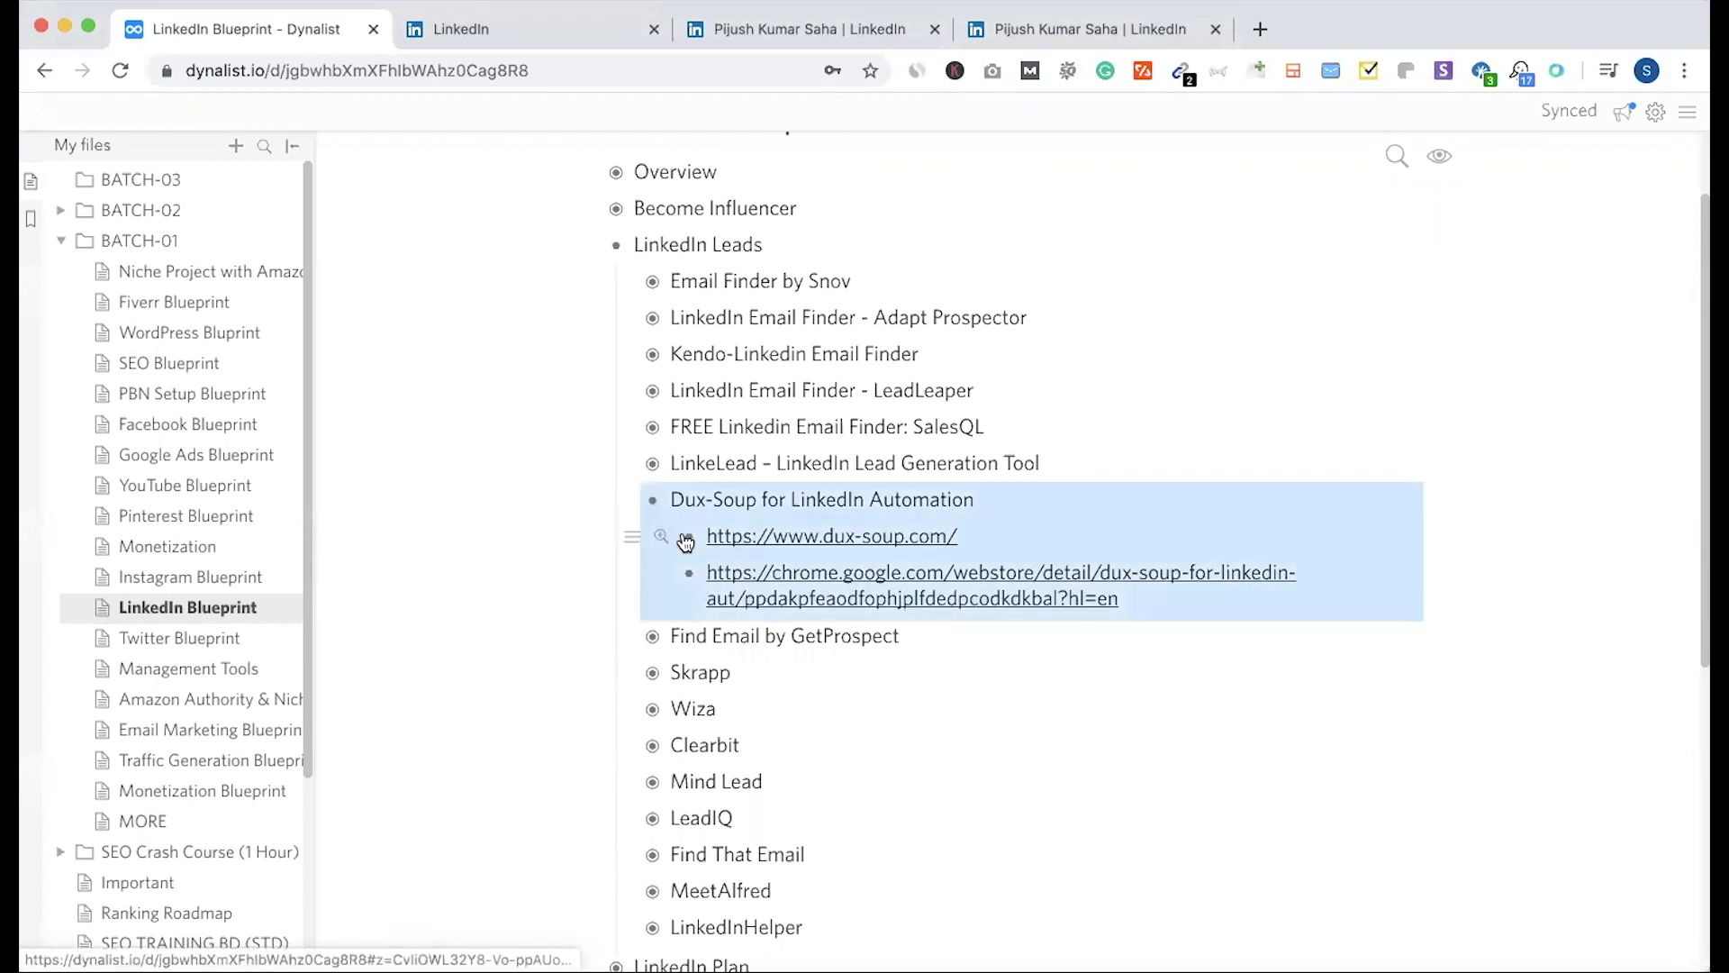
# Step: Delete the Dux-Soup item and its two links from LinkedIn Leads, then return to the LinkedIn feed
pyautogui.press('BackSpace')
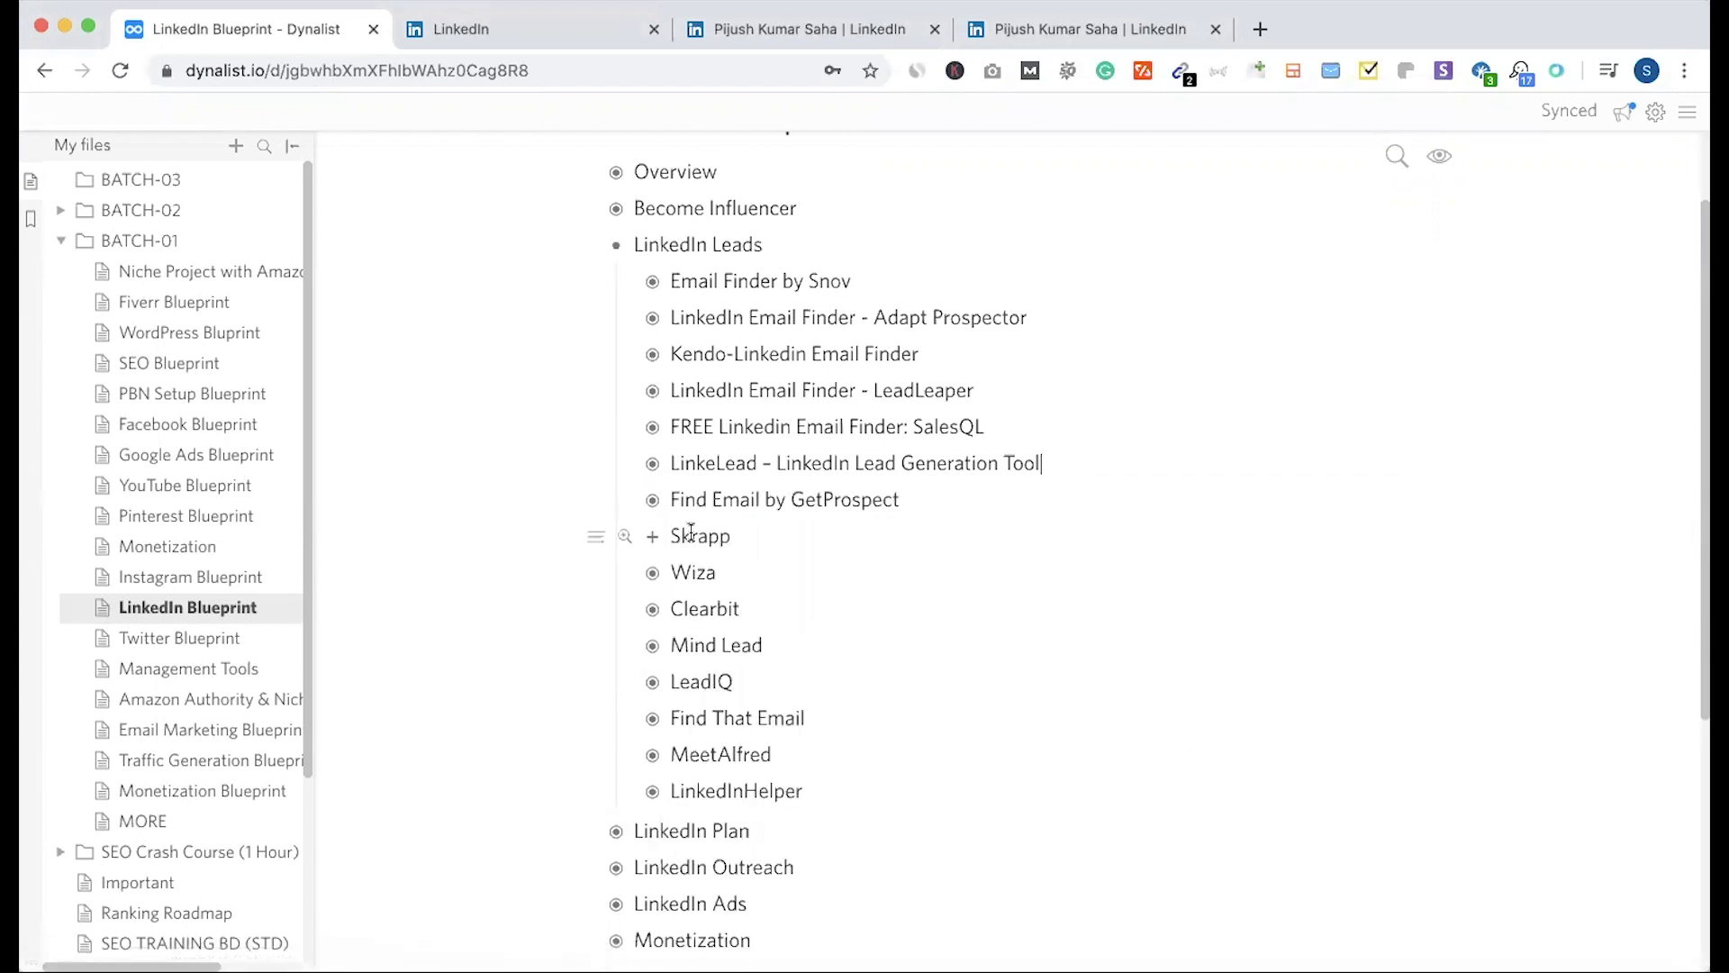
pyautogui.hotkey('ctrl', 'Tab')
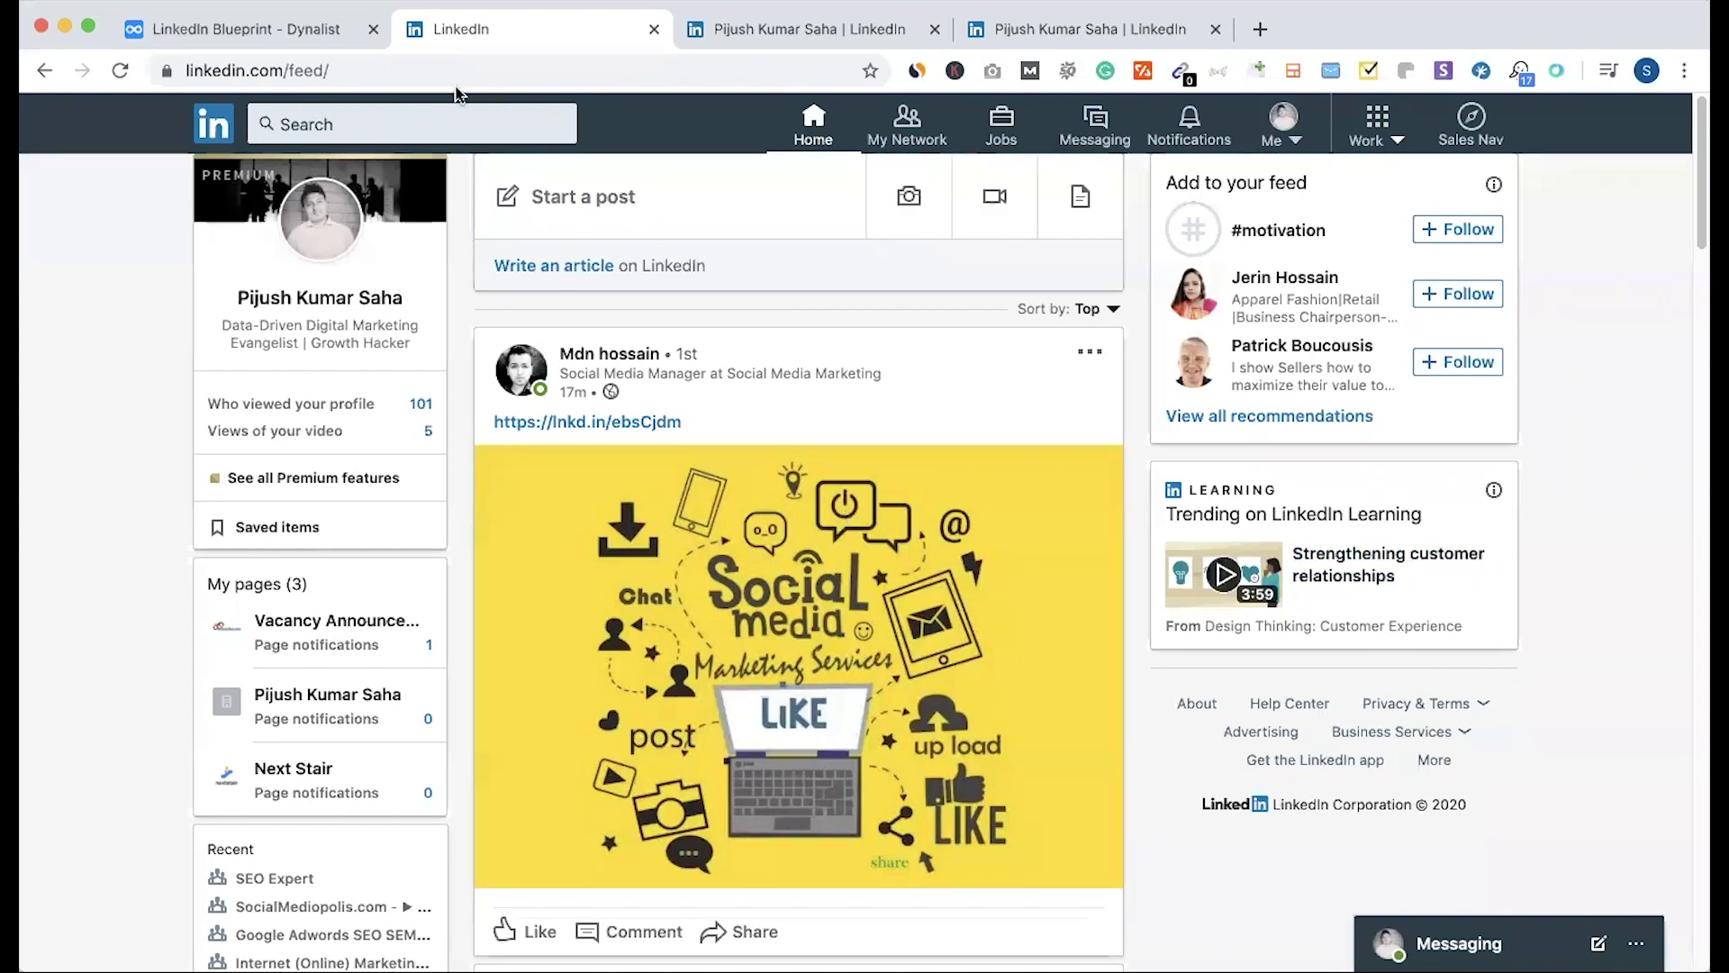
# Step: Start a people search and filter the location to United States
pyautogui.click(381, 128)
pyautogui.click(304, 179)
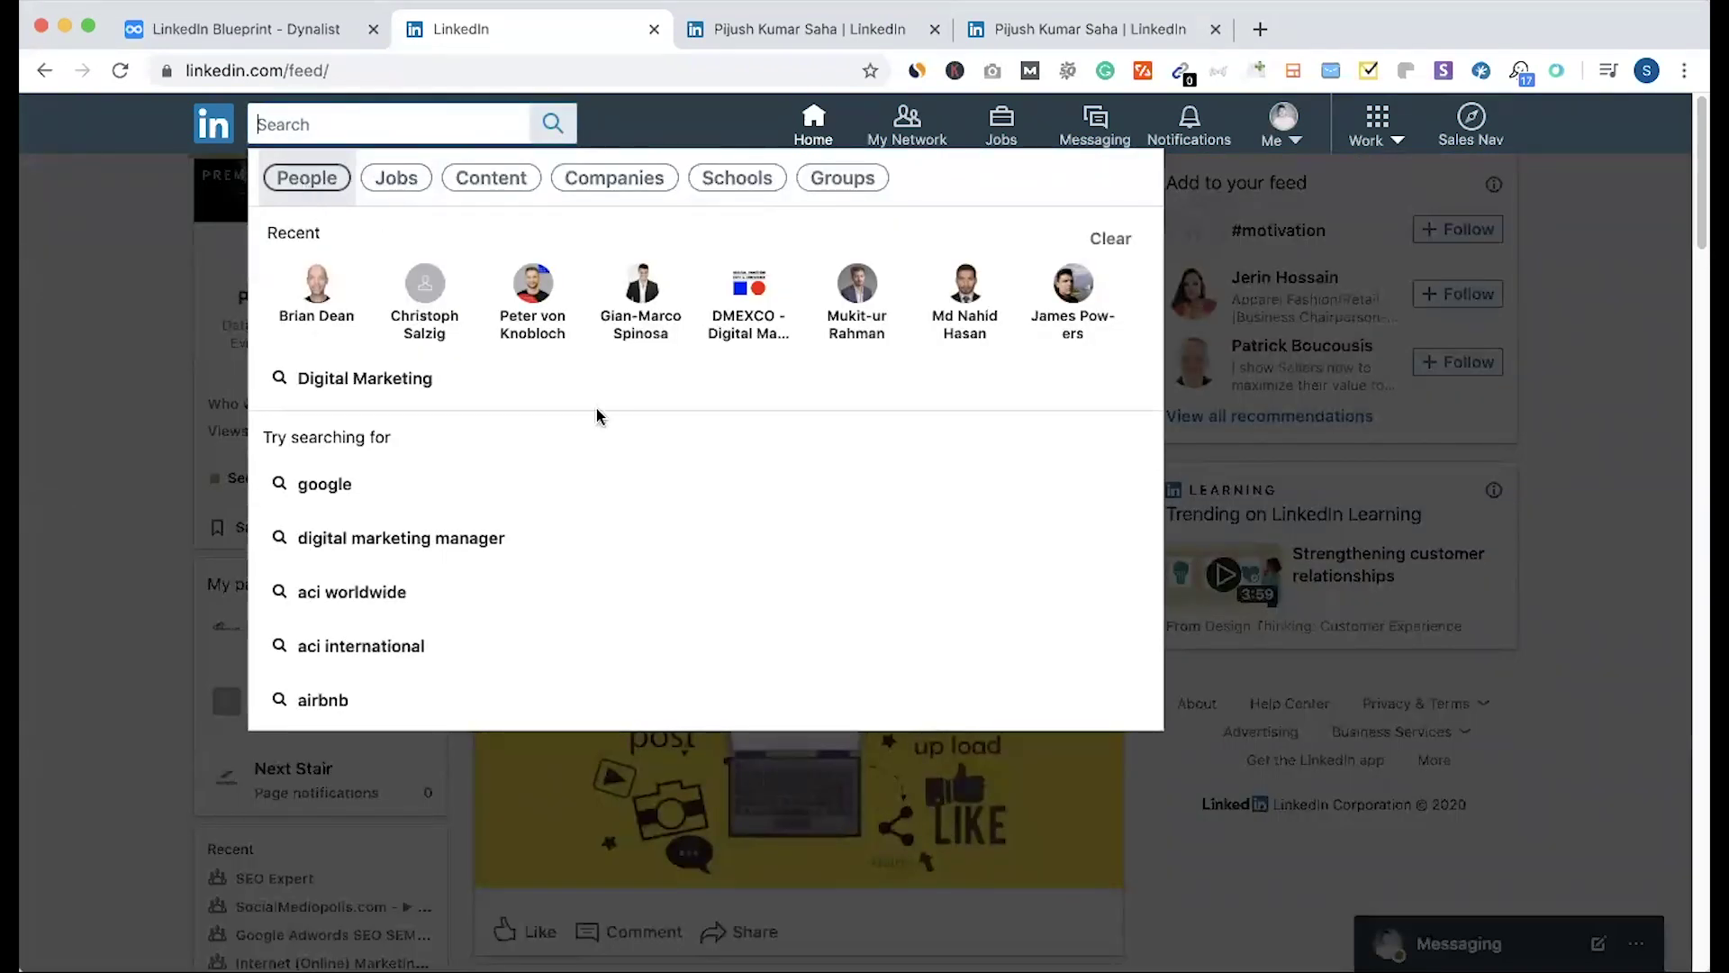
pyautogui.click(918, 188)
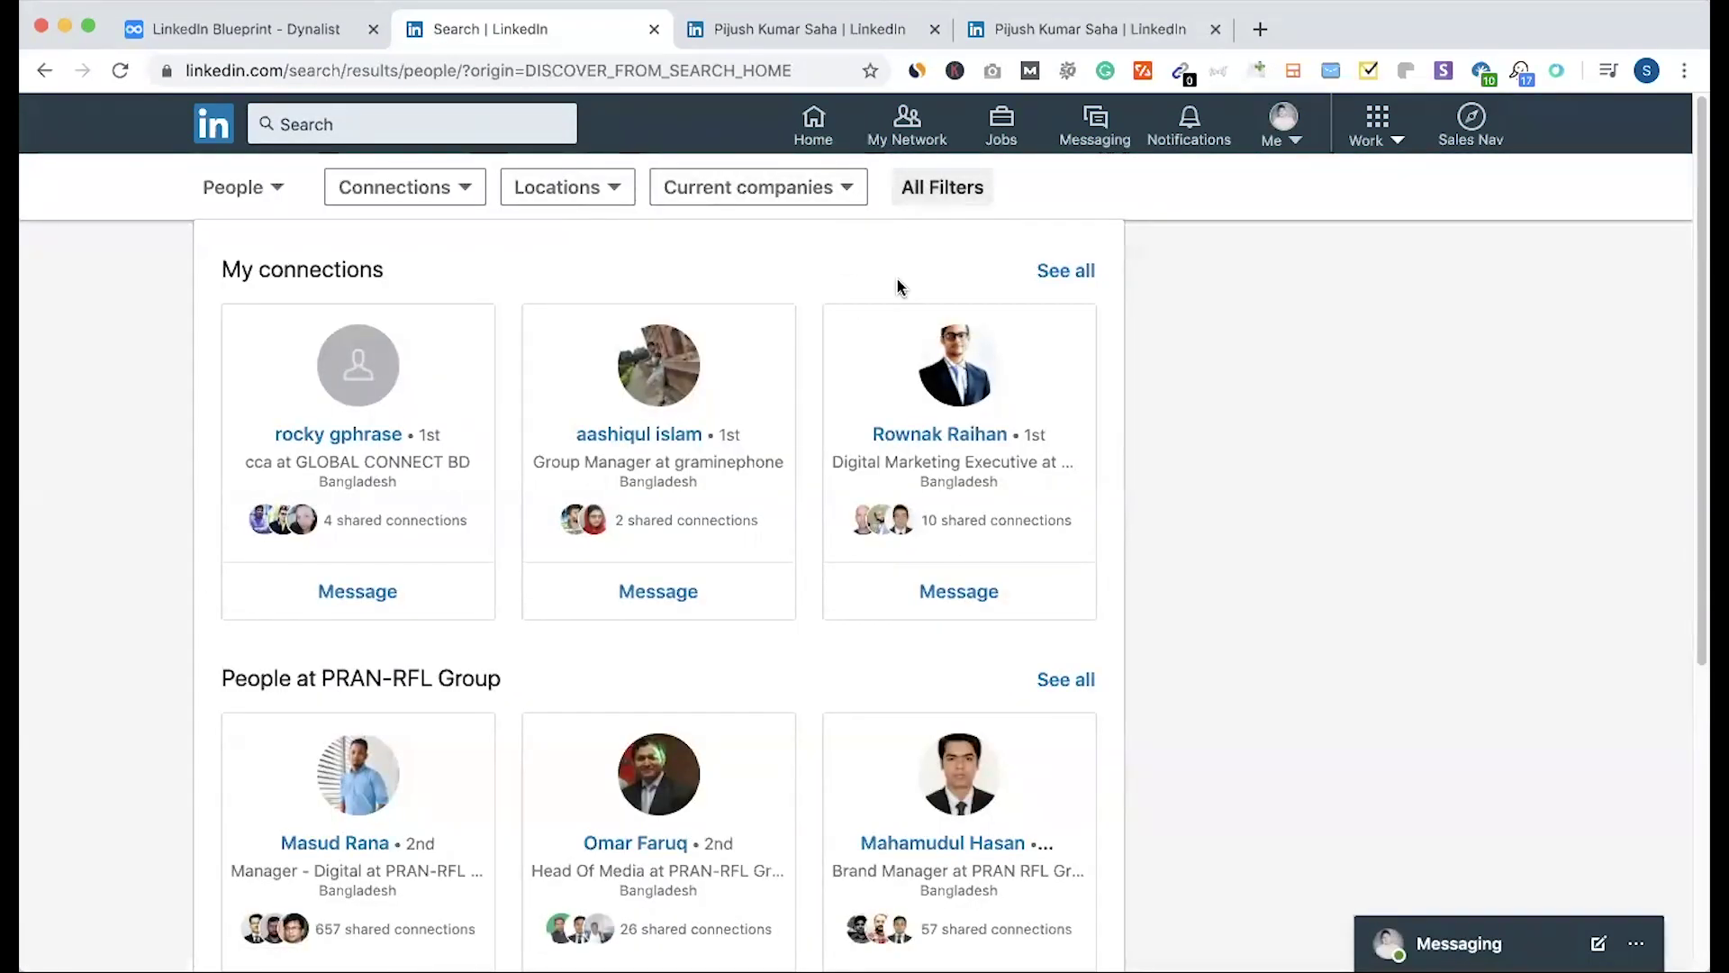
pyautogui.click(896, 387)
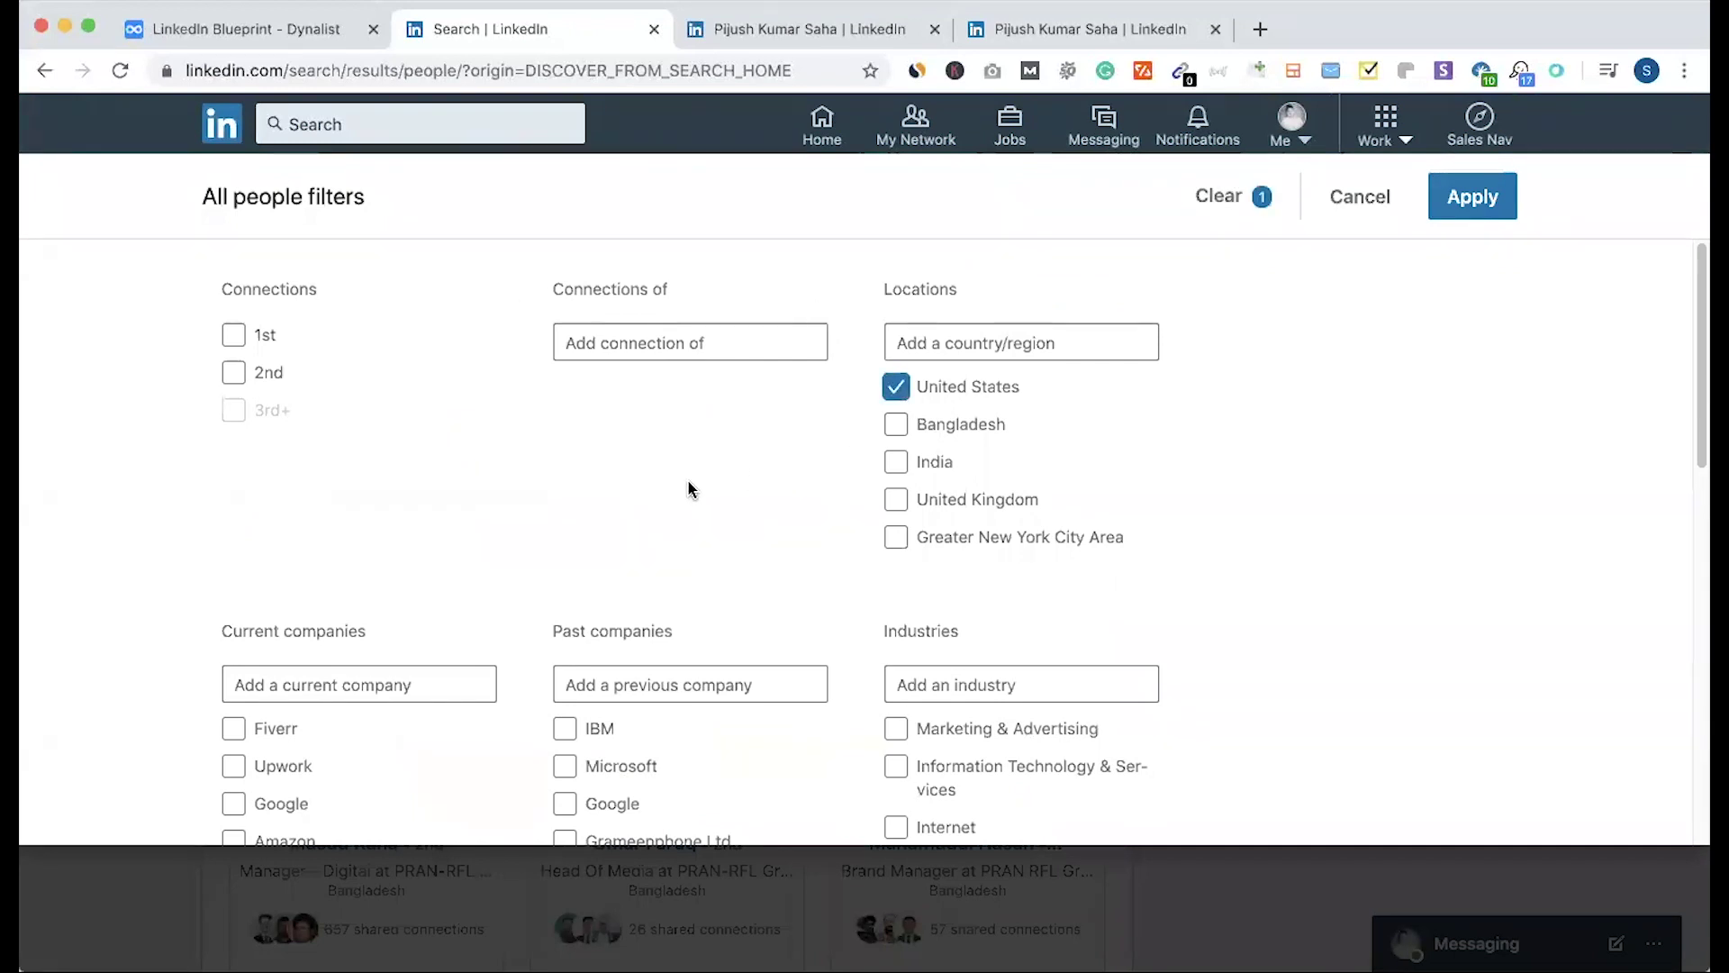
pyautogui.scroll(-10, 689, 486)
pyautogui.scroll(-5, 689, 487)
# Step: Add the title filter Owner alongside the Restaurants industry and apply the filters
pyautogui.click(626, 632)
pyautogui.write('Restau')
pyautogui.press('BackSpace')
pyautogui.press('BackSpace')
pyautogui.press('BackSpace')
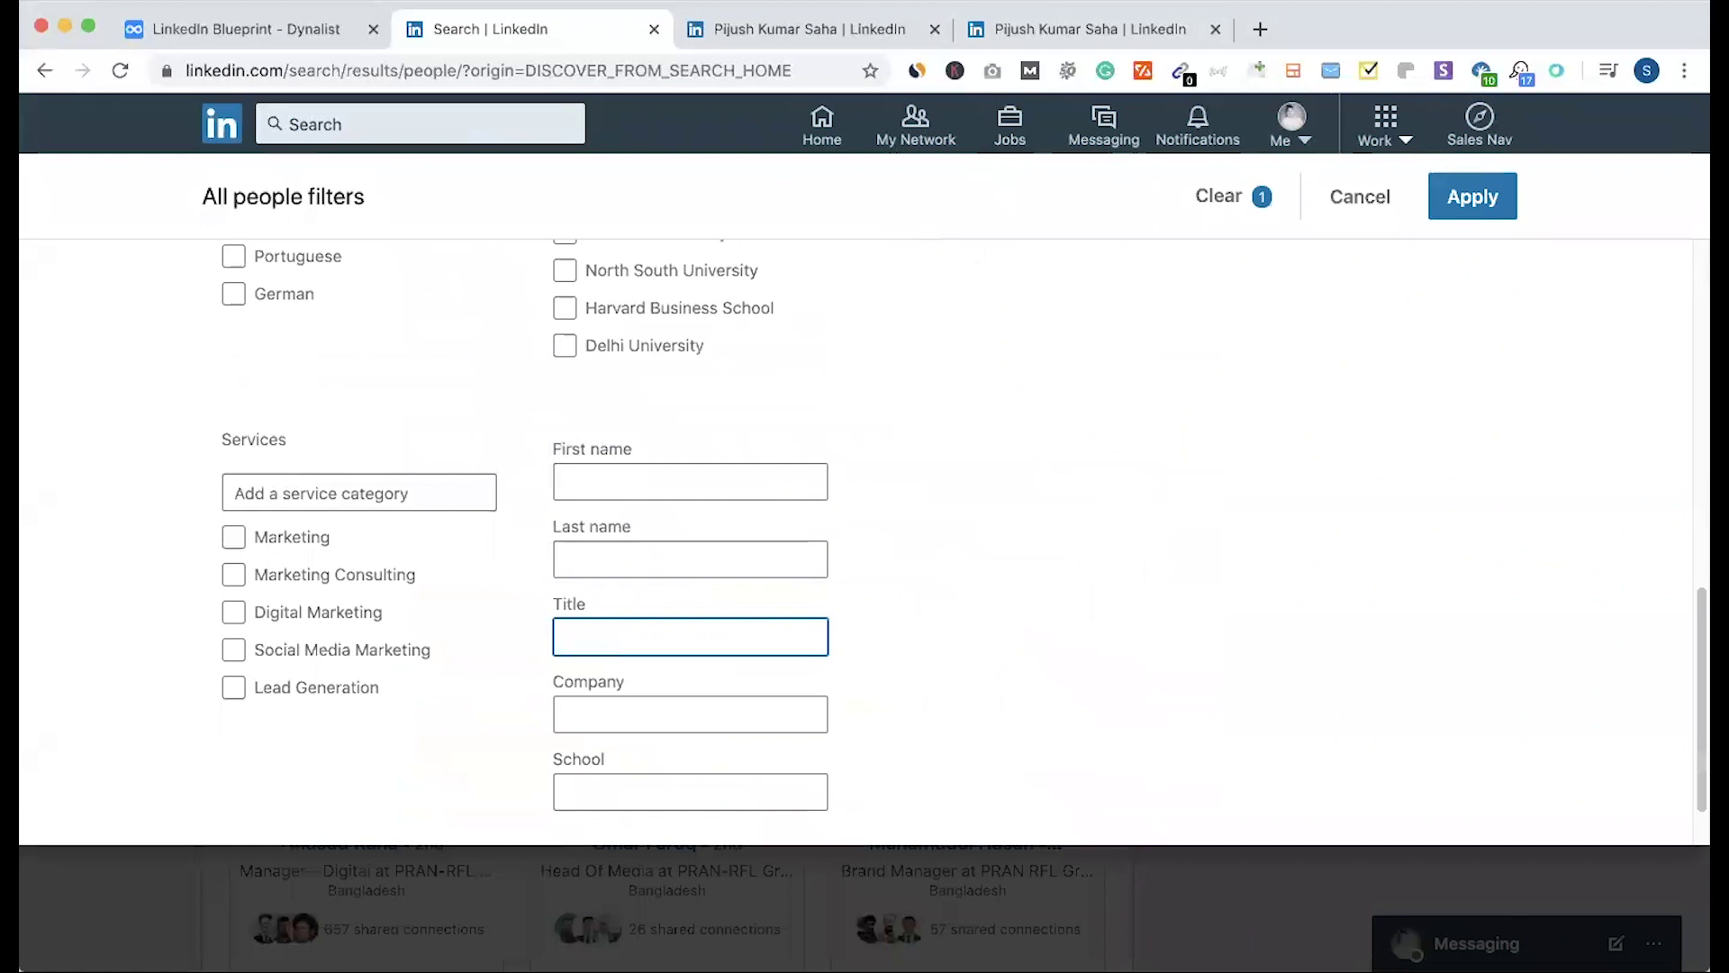
pyautogui.scroll(5, 521, 563)
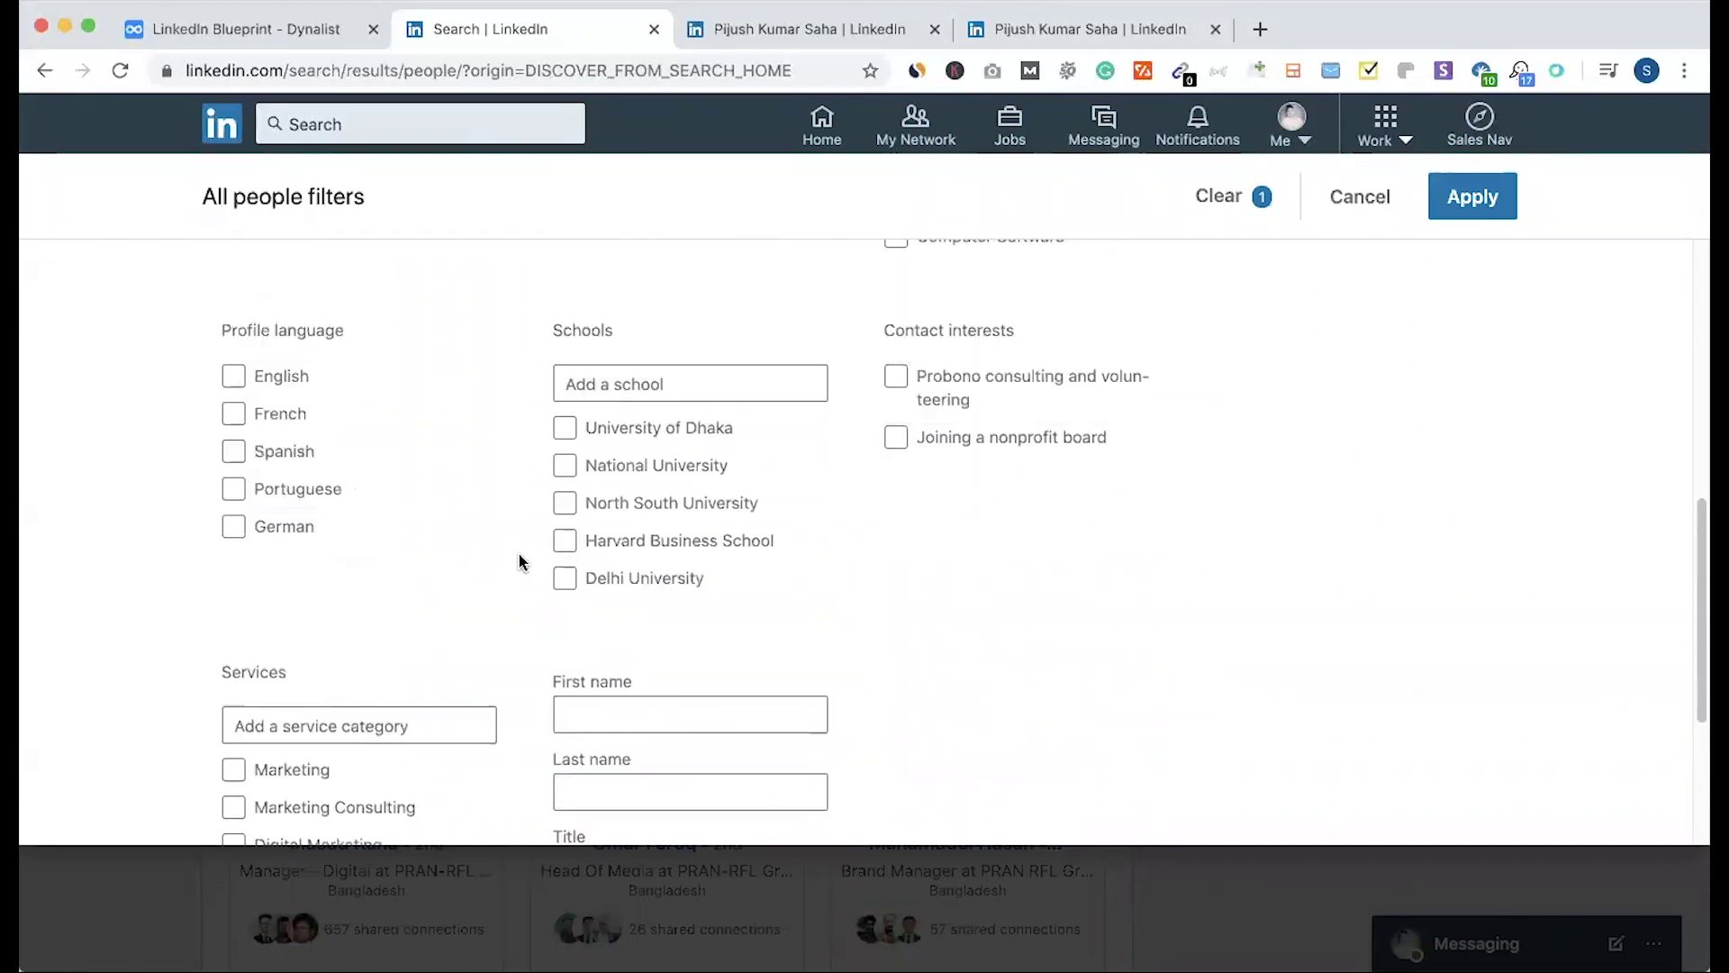
pyautogui.scroll(2, 519, 563)
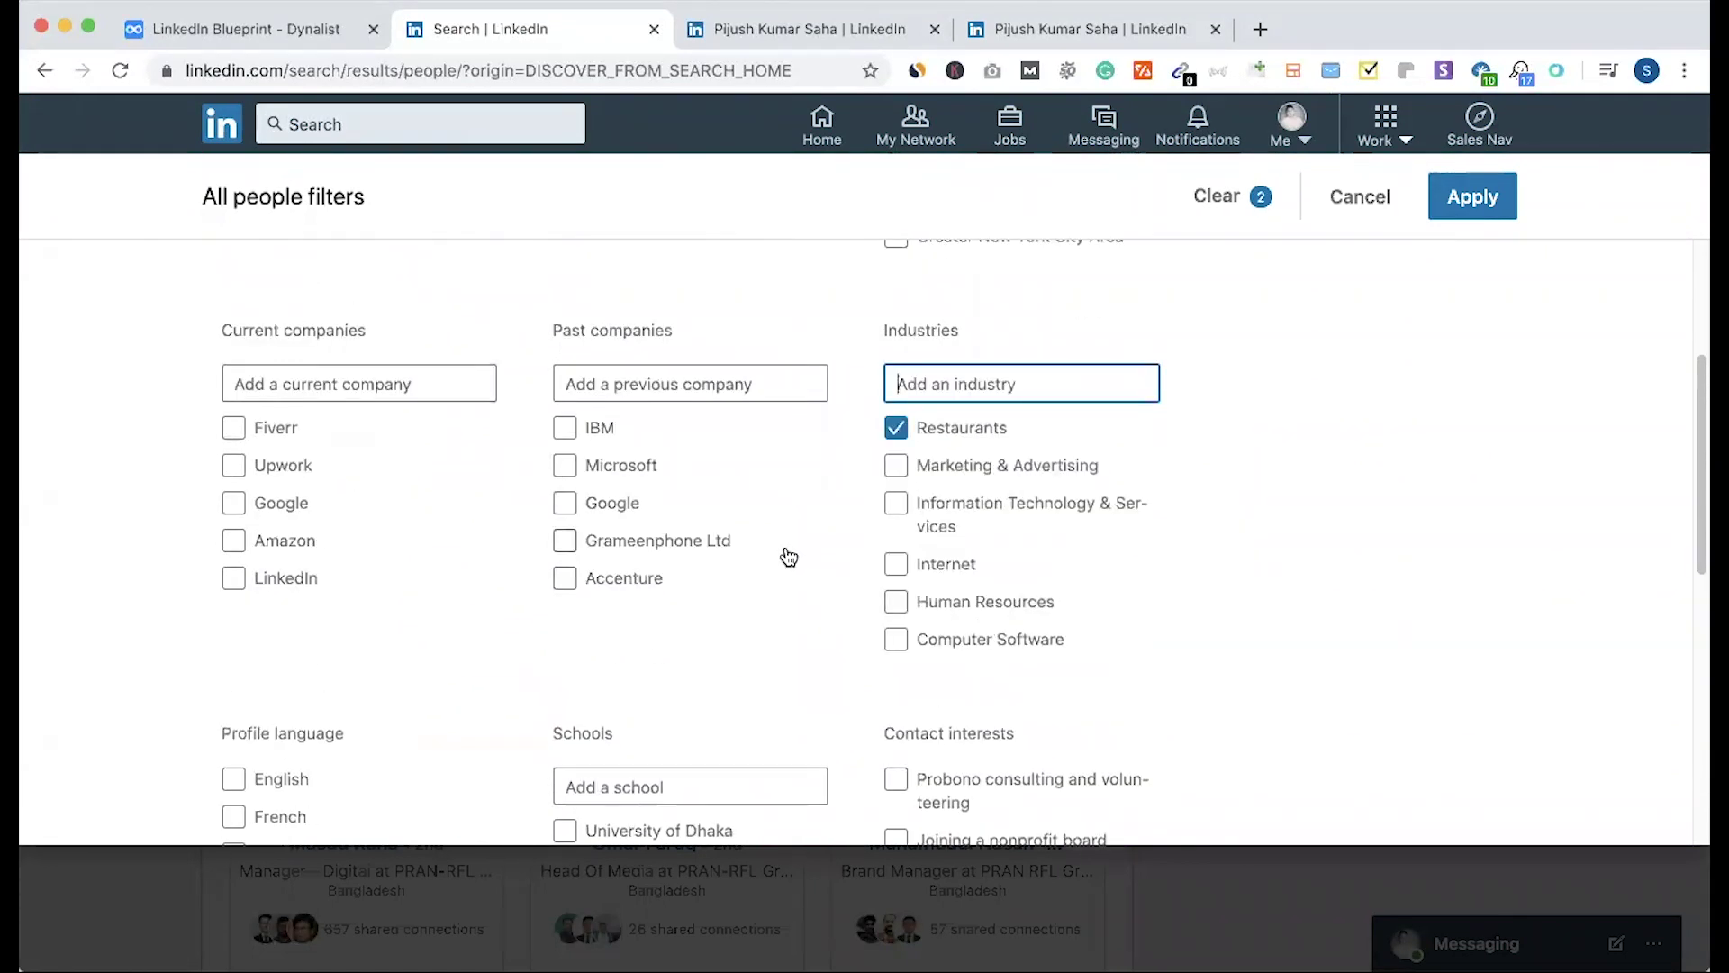
pyautogui.scroll(-8, 788, 556)
pyautogui.click(606, 564)
pyautogui.write('Owner')
pyautogui.click(968, 602)
pyautogui.scroll(1, 951, 584)
pyautogui.scroll(10, 951, 585)
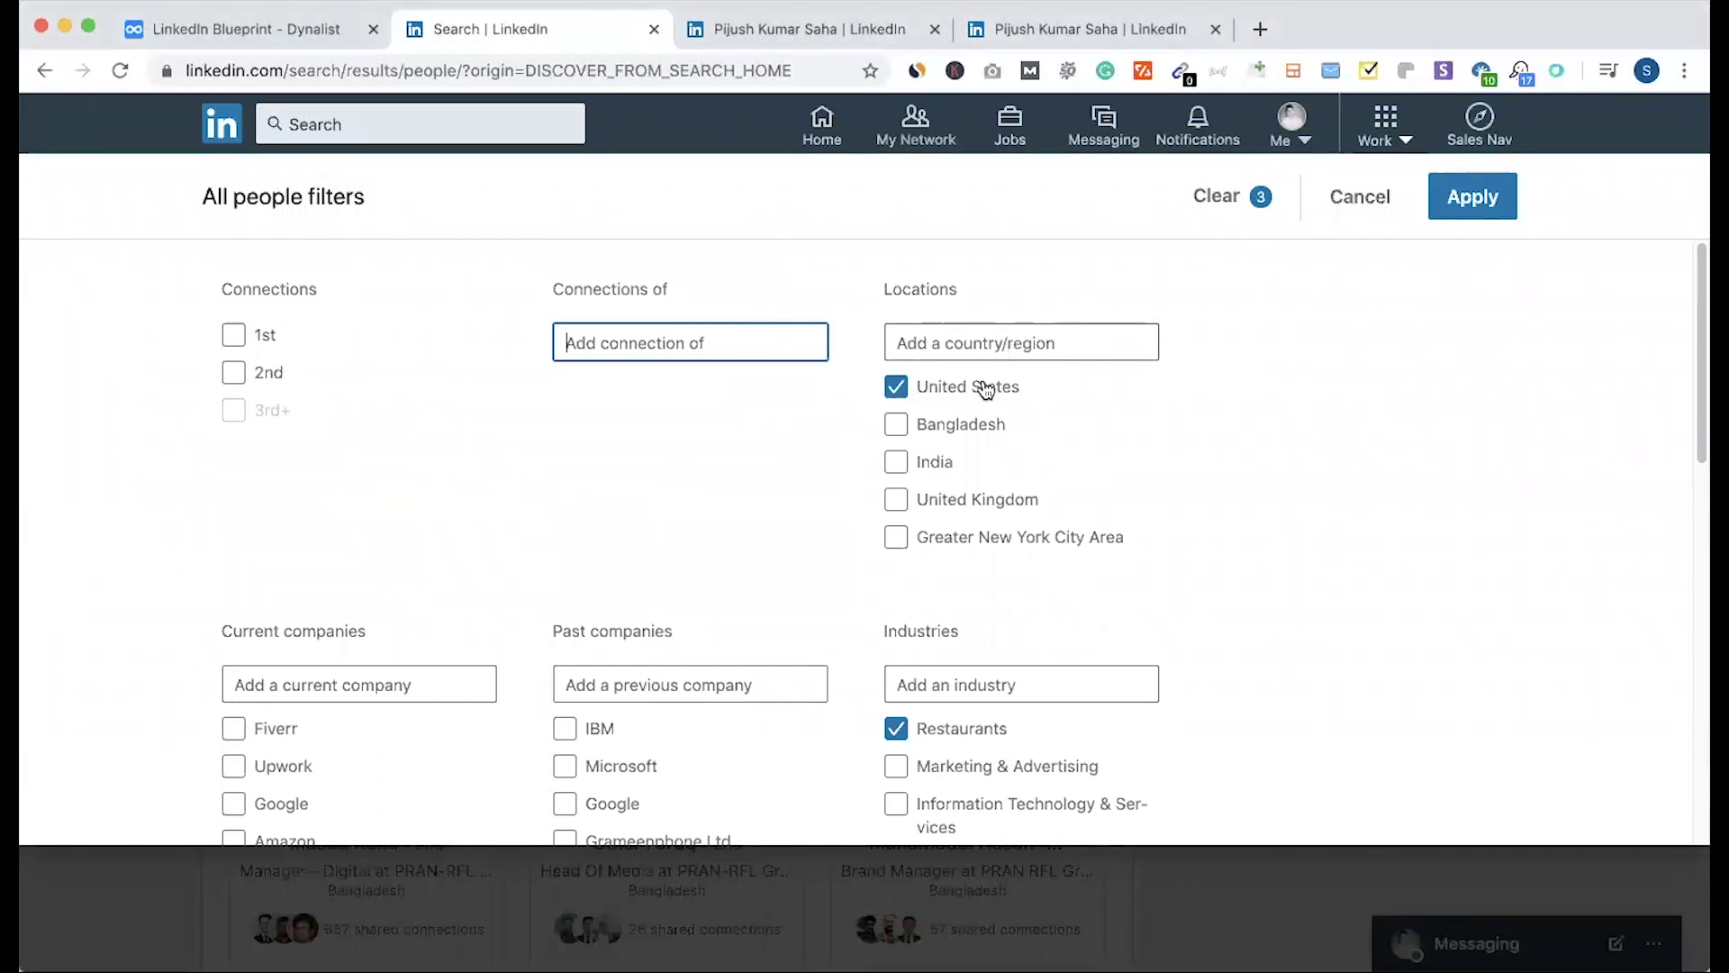
pyautogui.scroll(-5, 788, 455)
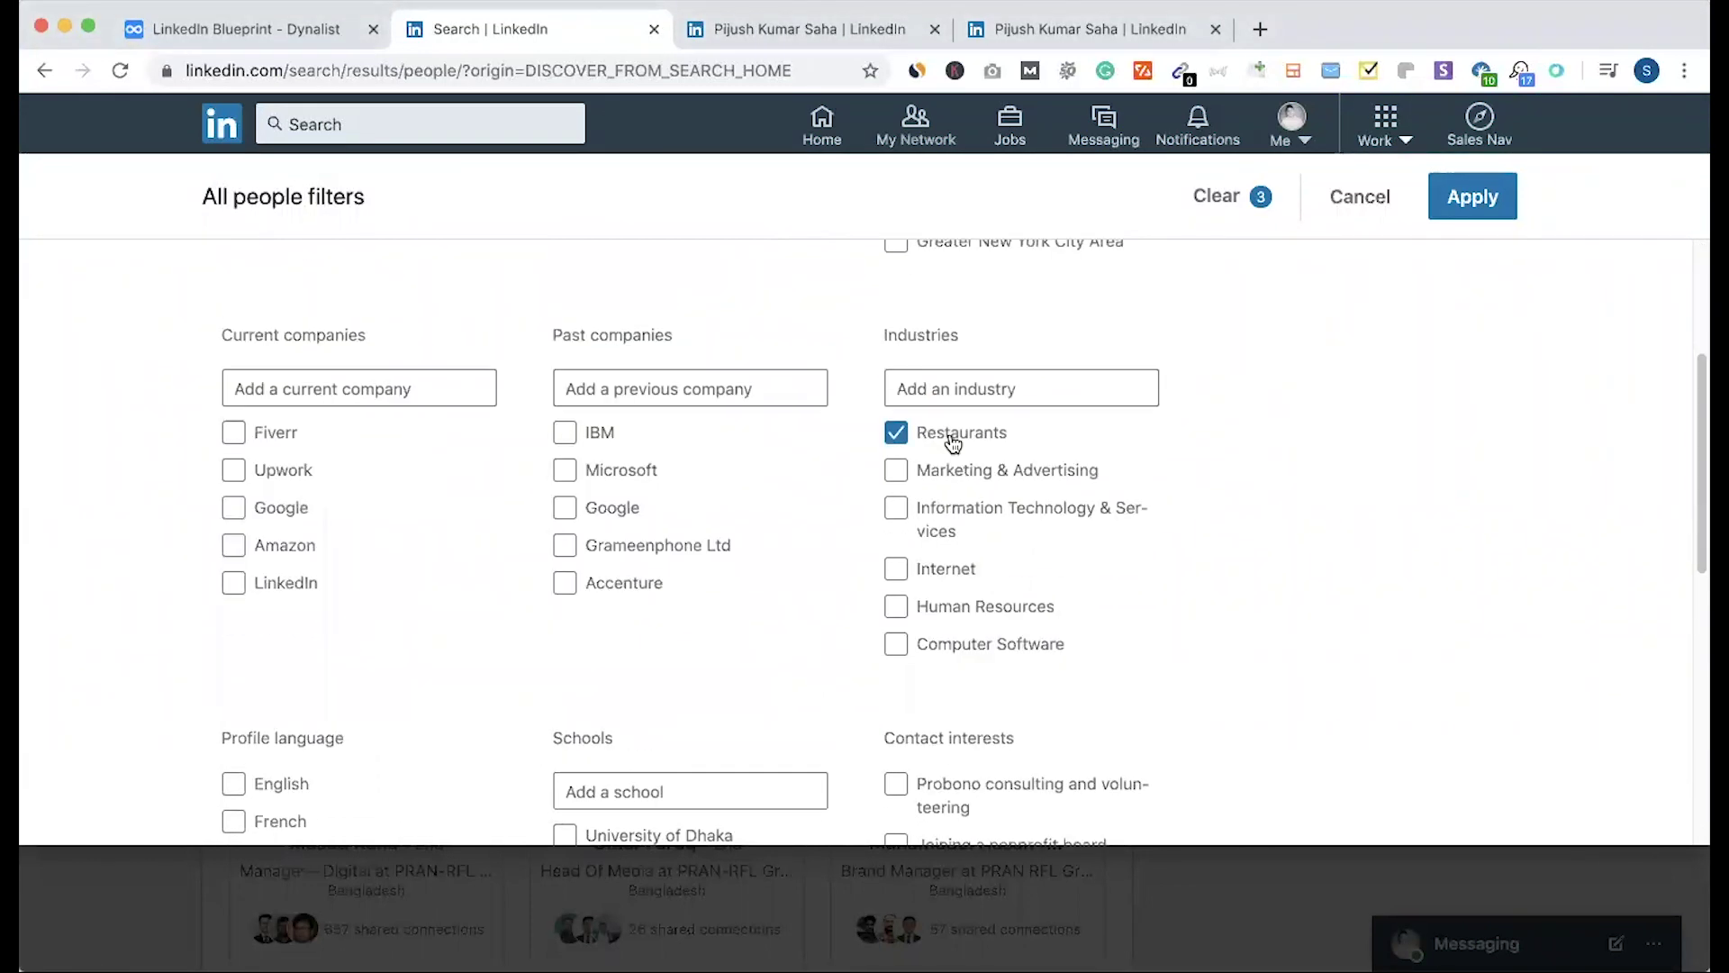
pyautogui.scroll(-9, 807, 571)
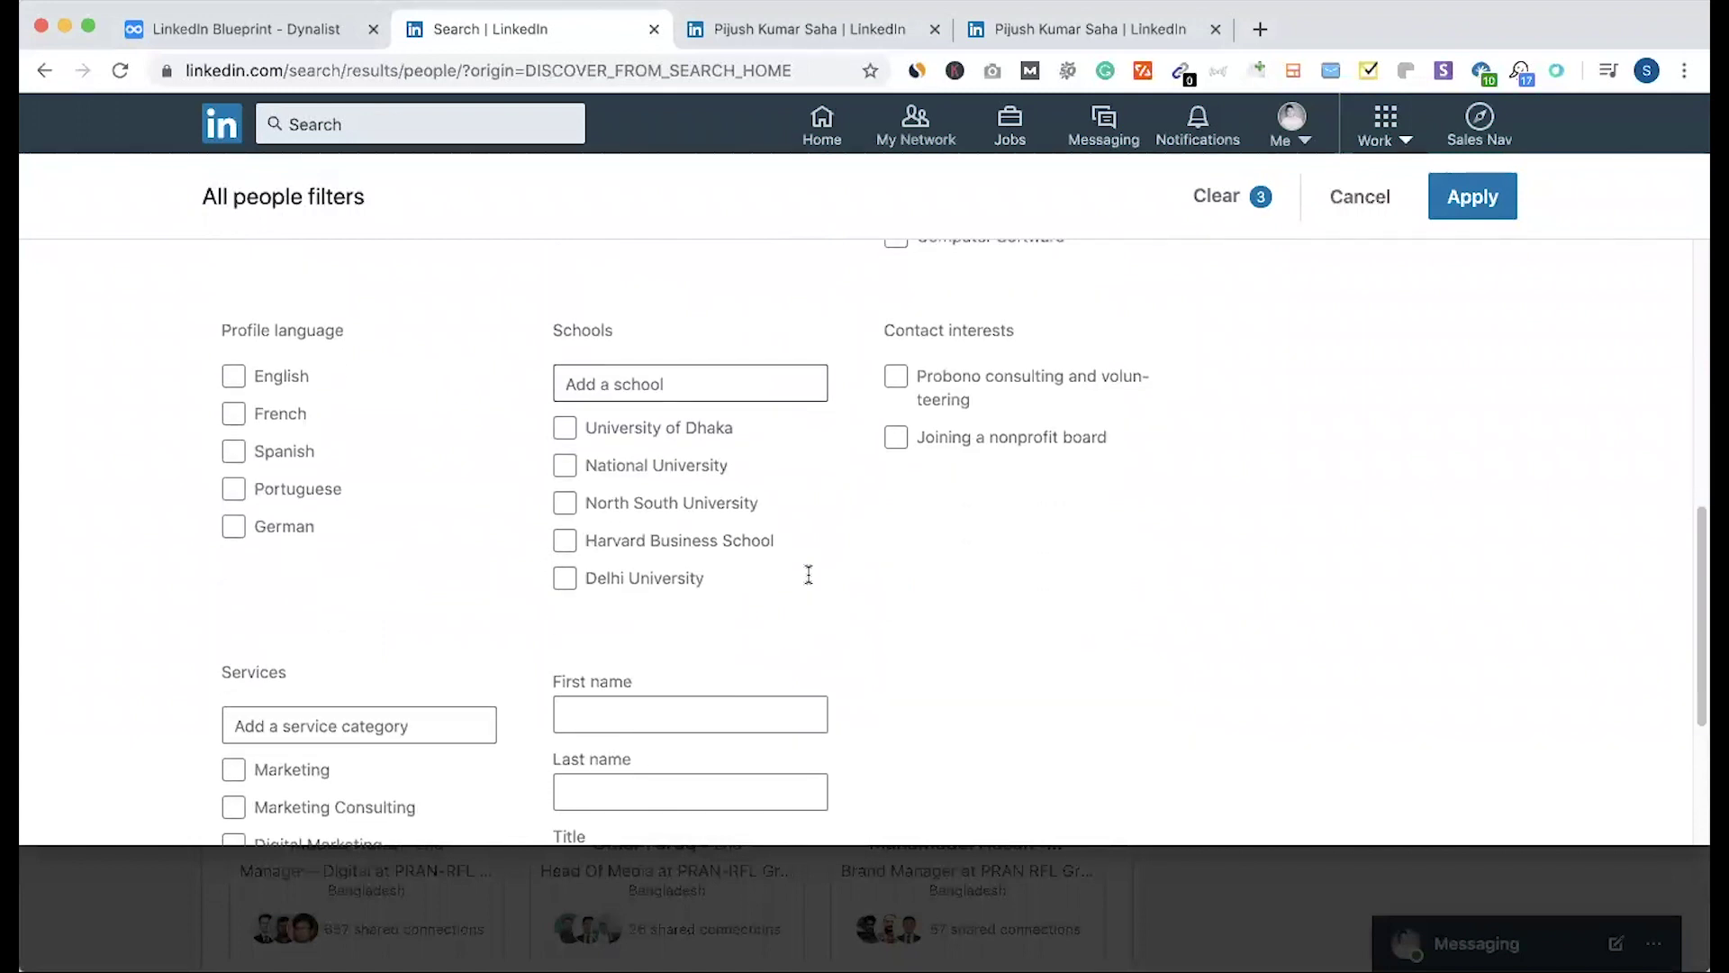
pyautogui.scroll(-3, 698, 686)
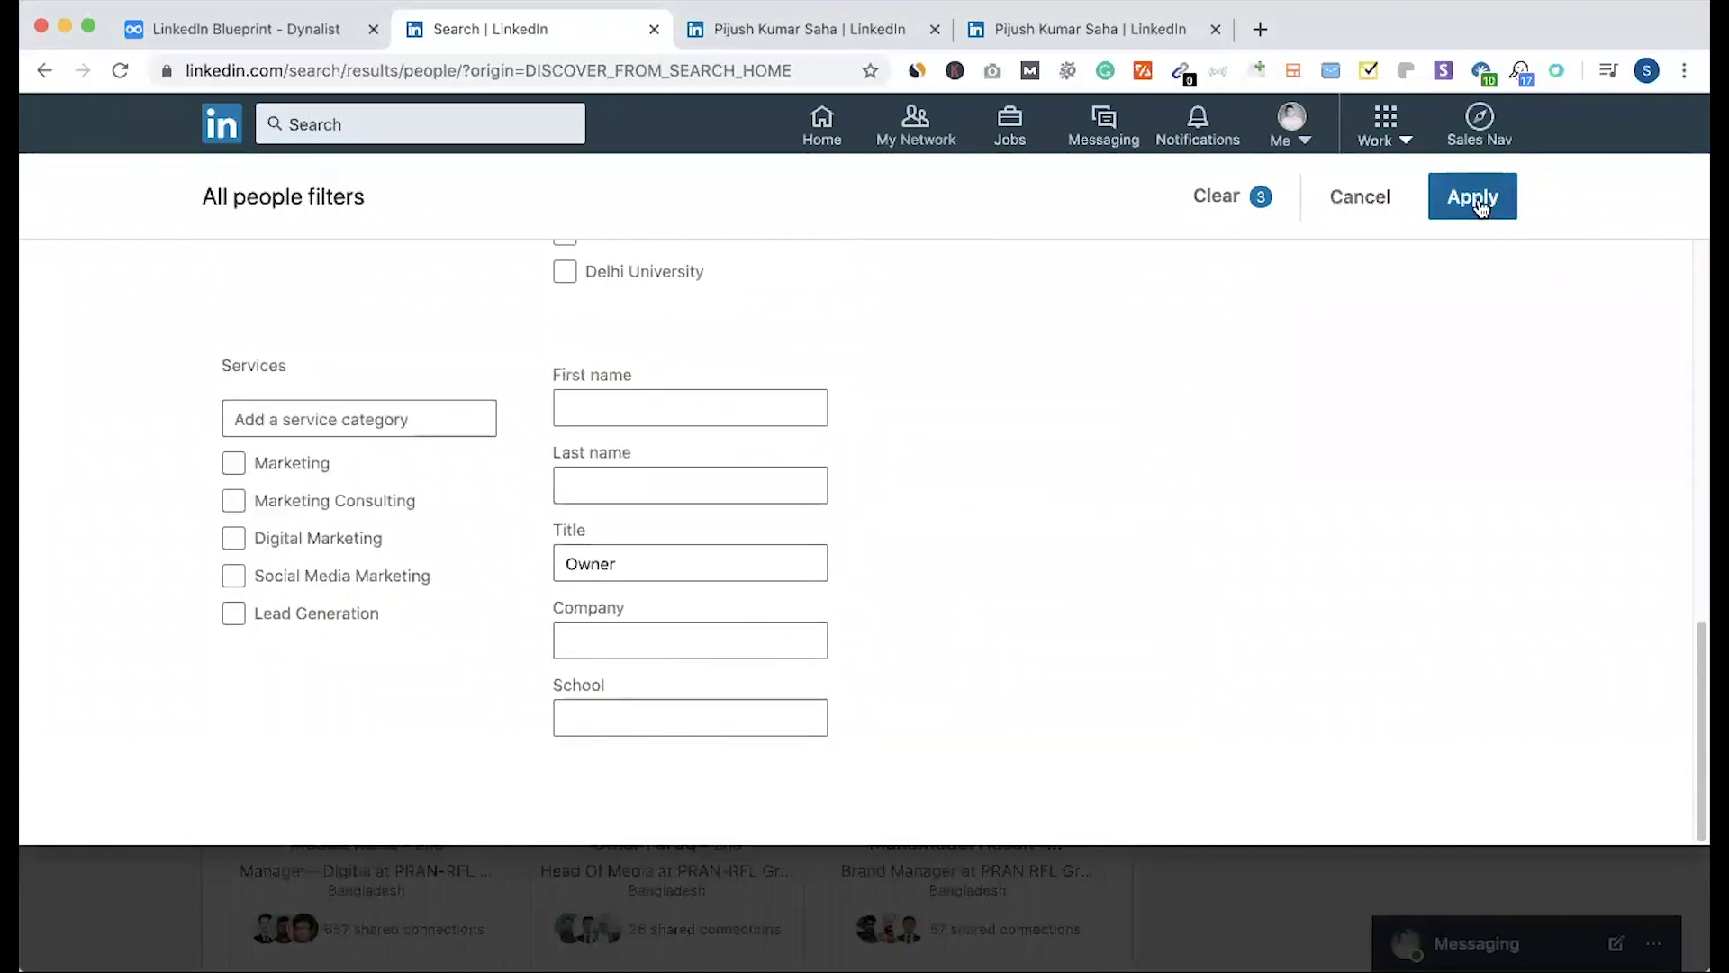
pyautogui.click(1479, 207)
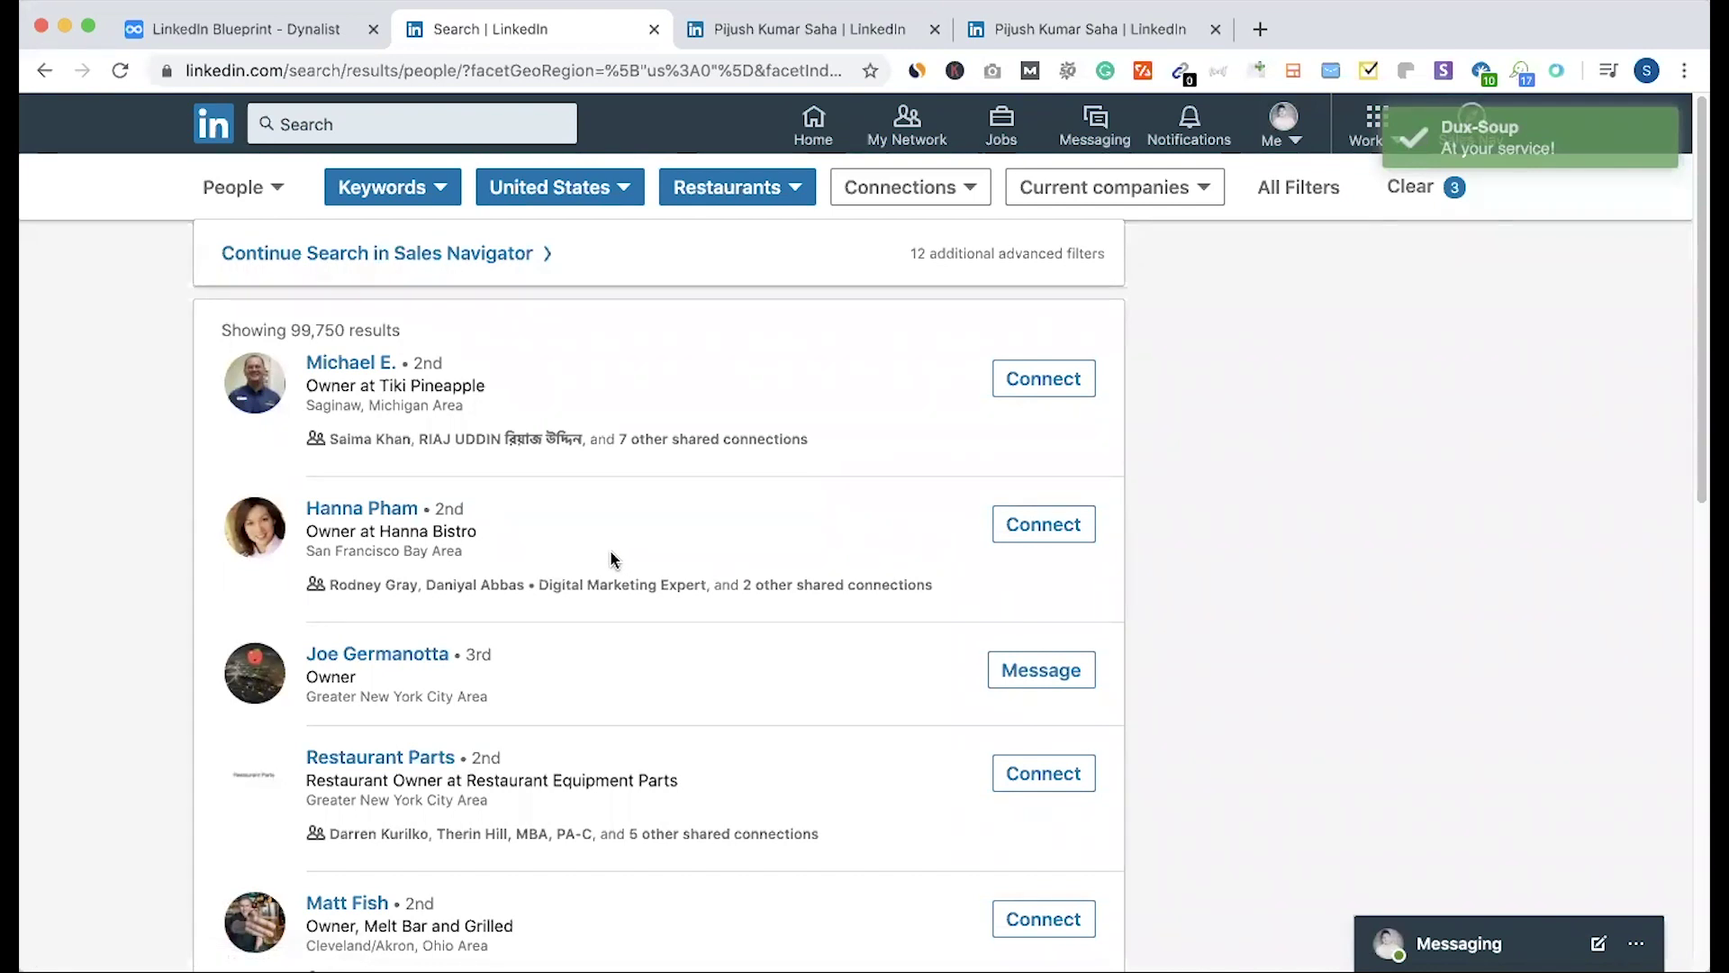
# Step: Highlight the 99,750 result total and copy the owner's restaurant name, Tiki Pineapple
pyautogui.scroll(-3, 603, 559)
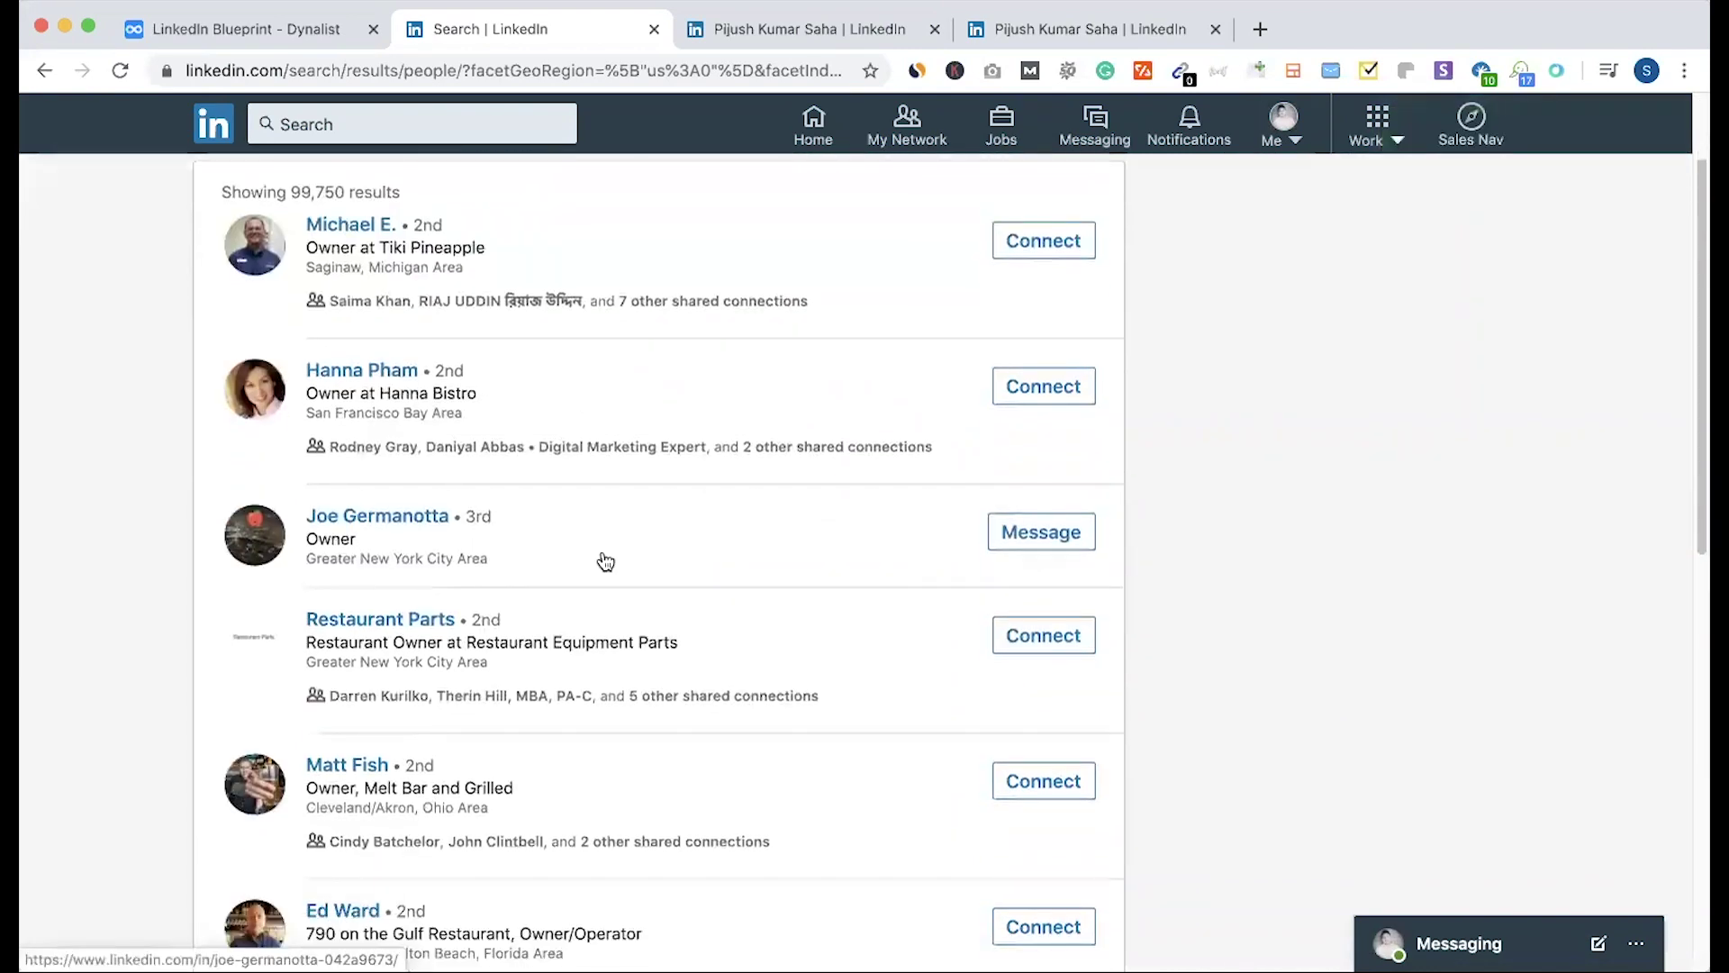
pyautogui.scroll(4, 602, 556)
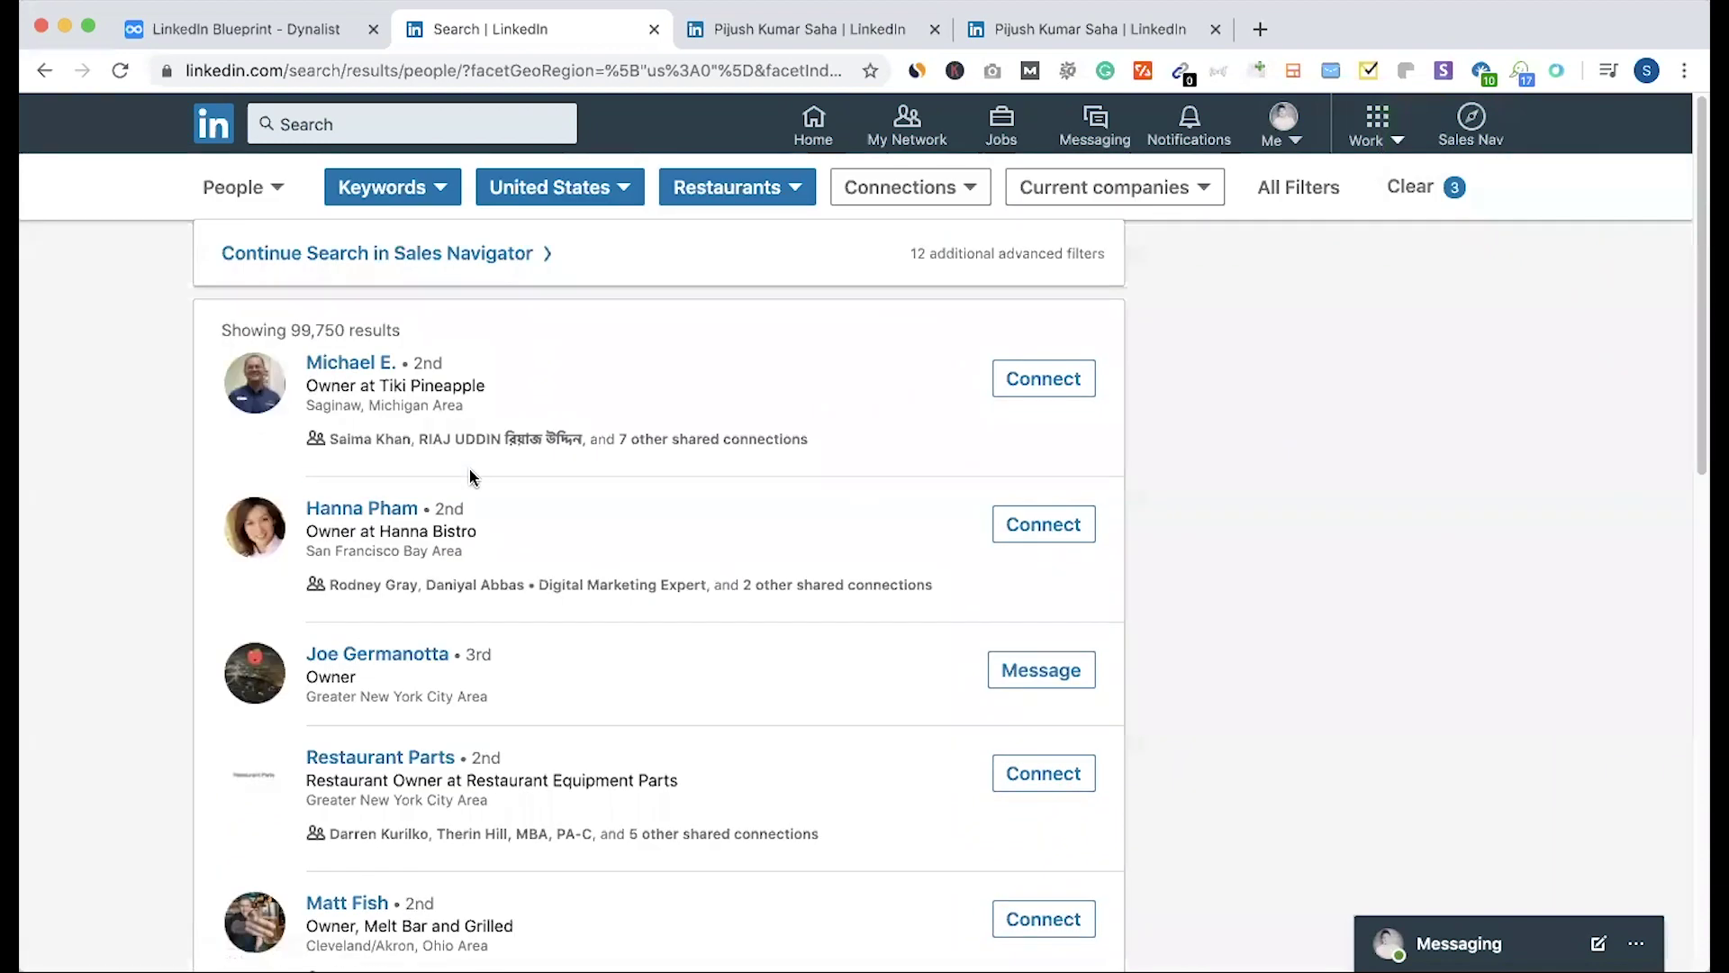
pyautogui.moveTo(292, 332); pyautogui.dragTo(402, 333)
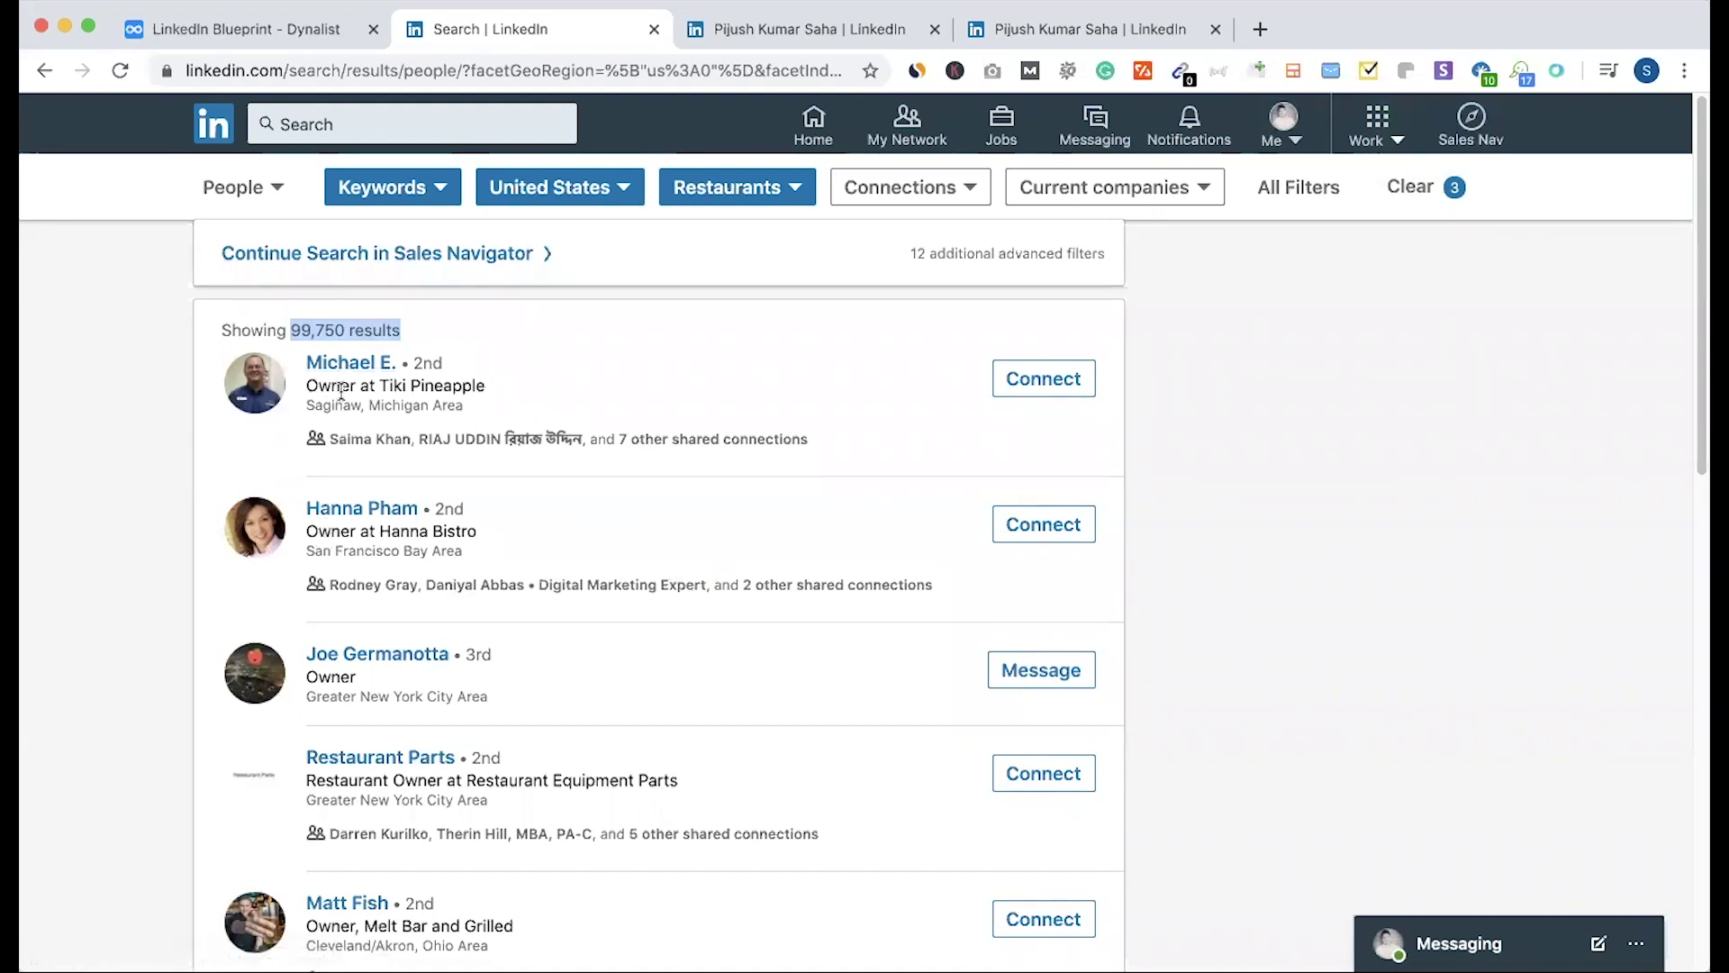
pyautogui.moveTo(380, 385); pyautogui.dragTo(504, 386)
pyautogui.press('super+c')
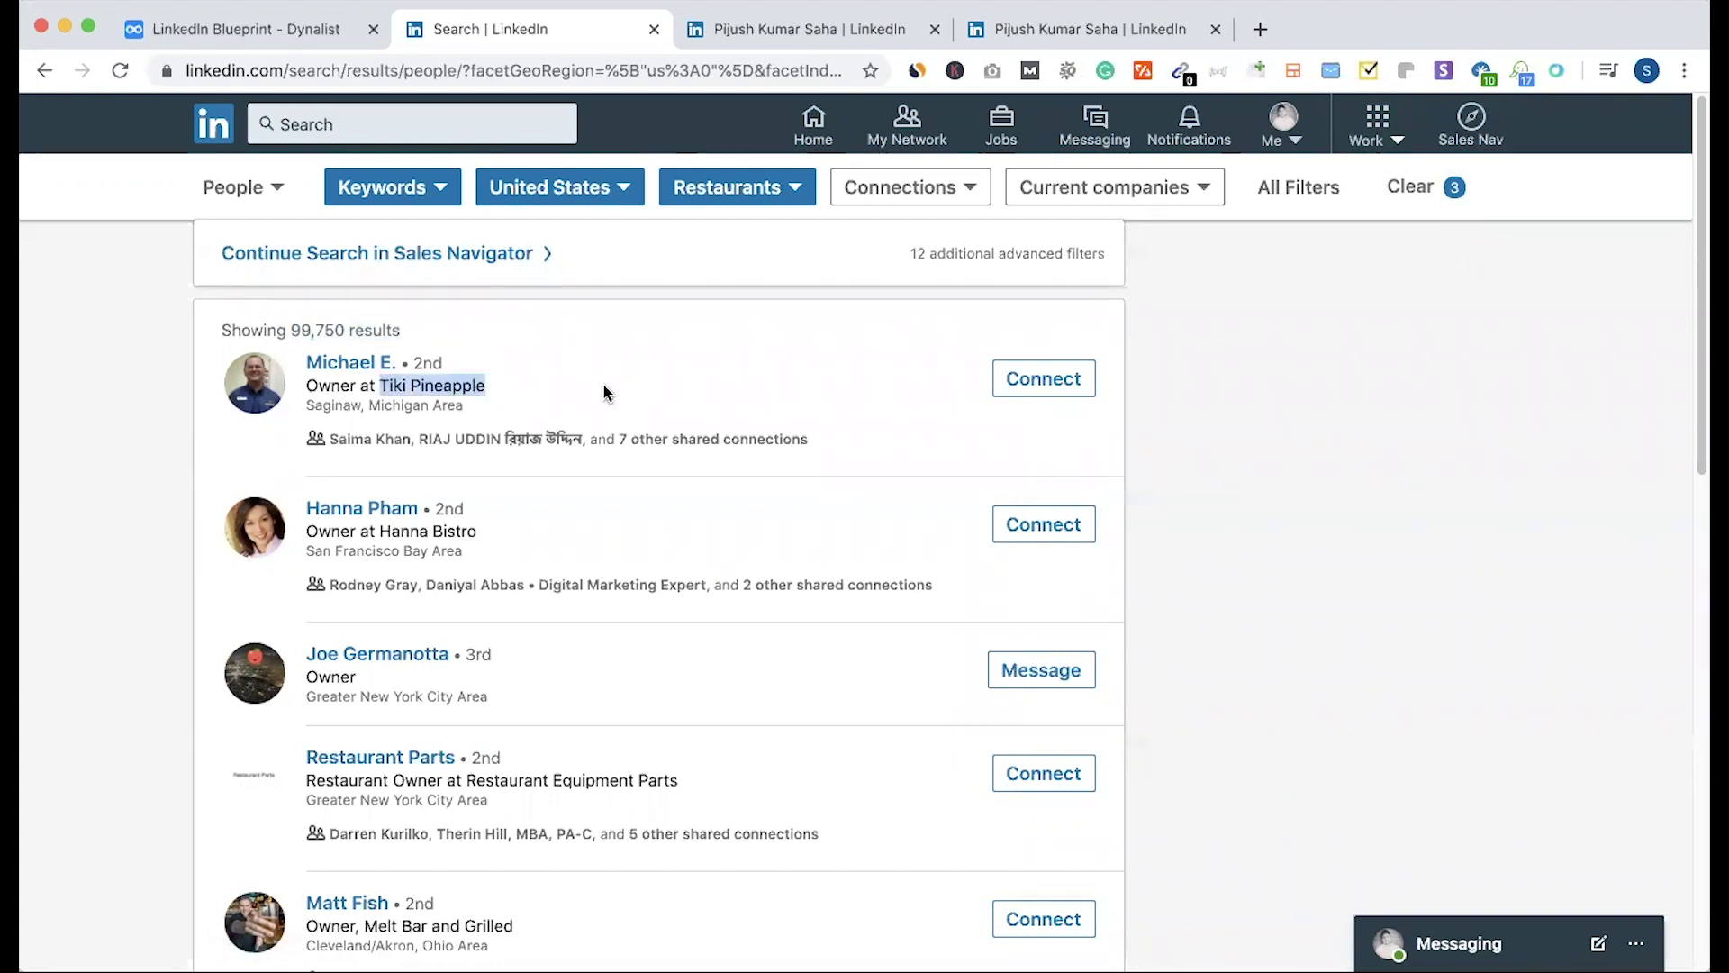
pyautogui.click(796, 29)
# Step: Search LinkedIn for Tiki Pineapple and open its company page
pyautogui.click(433, 127)
pyautogui.press('super+v')
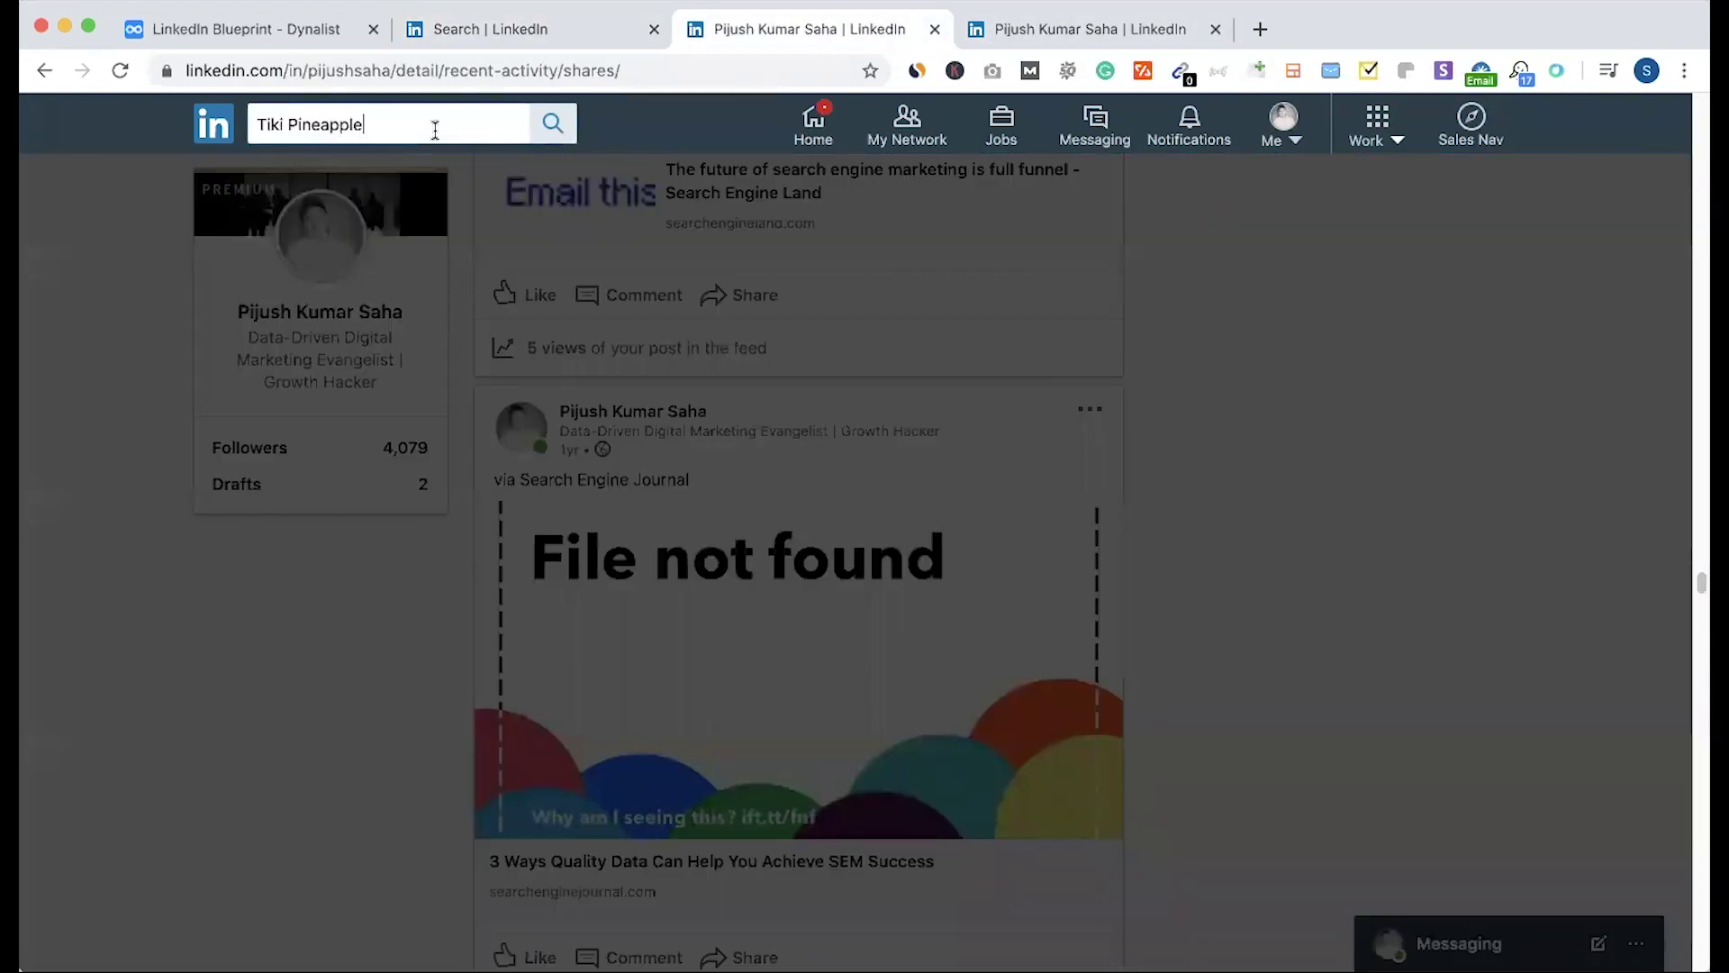
pyautogui.press('Return')
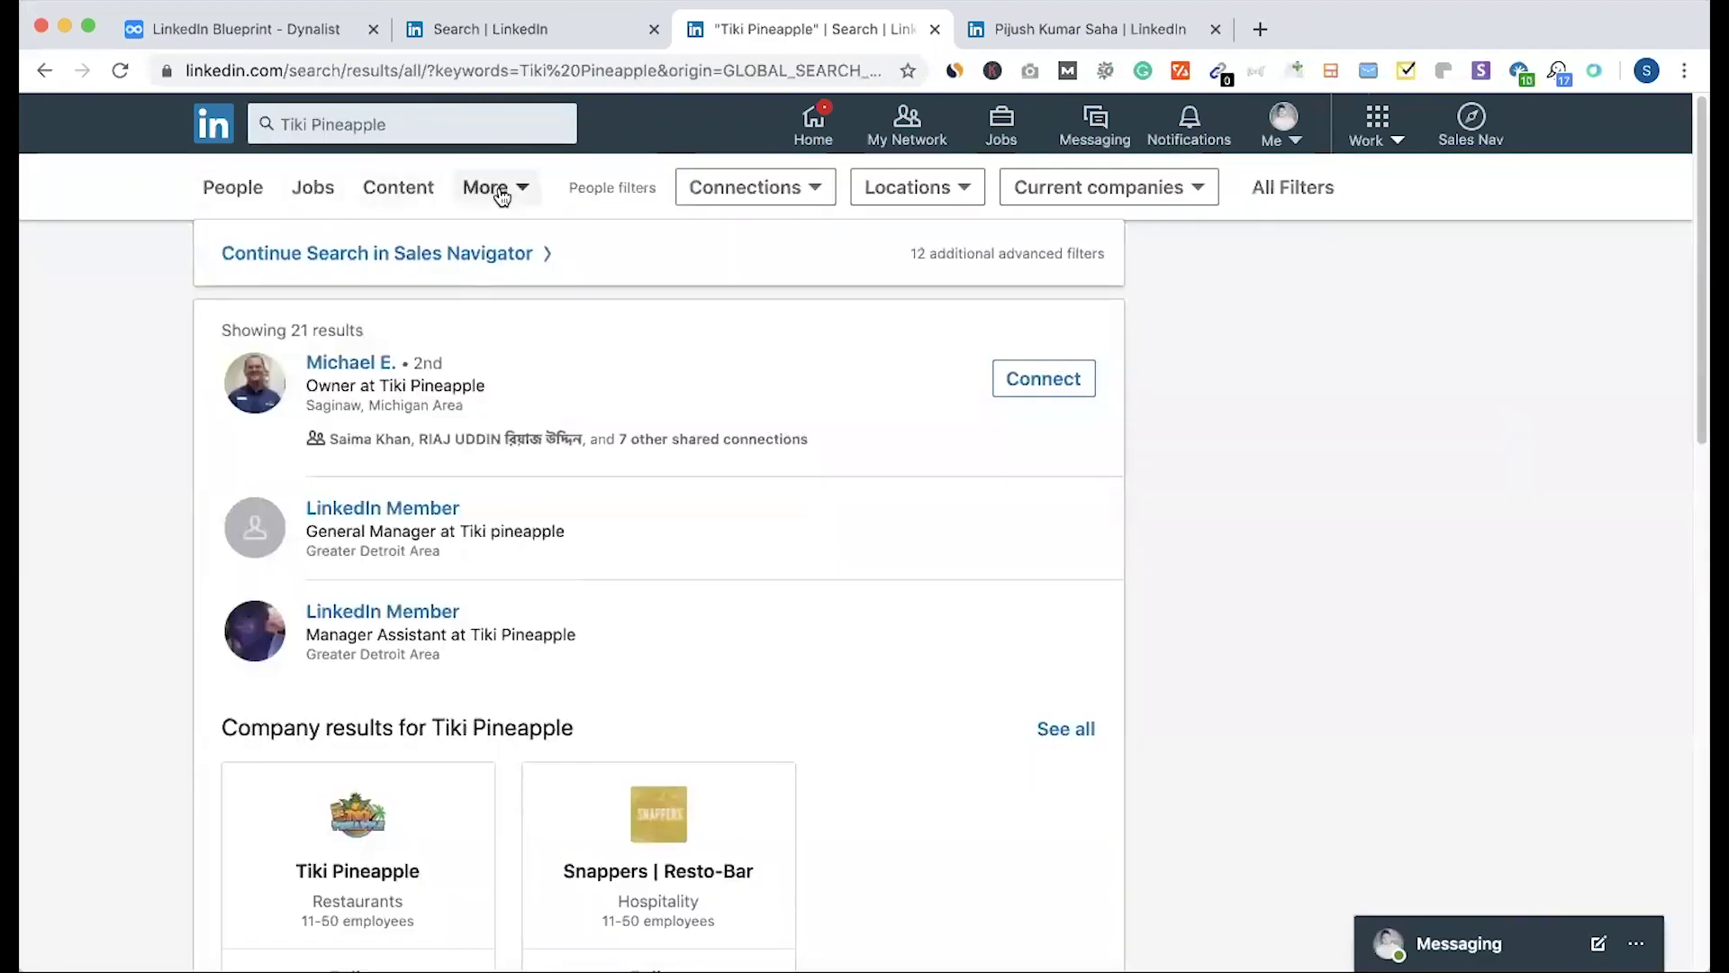
pyautogui.click(375, 878)
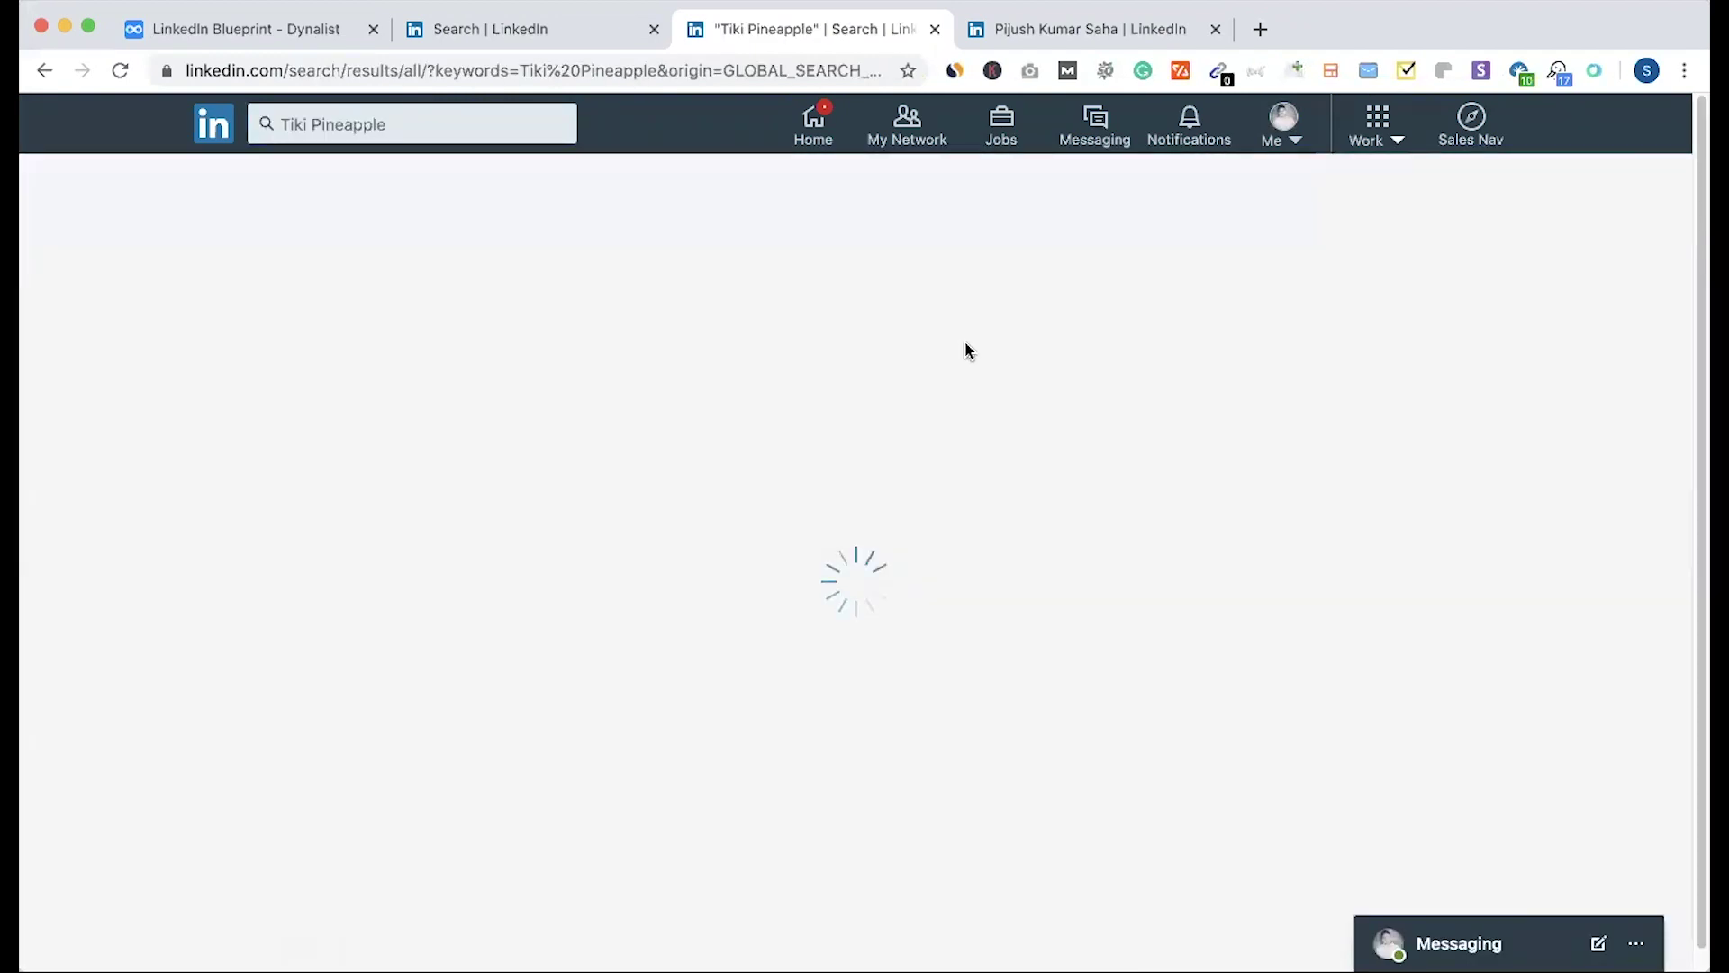
# Step: Return to the filtered owner results and open a new browser tab
pyautogui.click(539, 28)
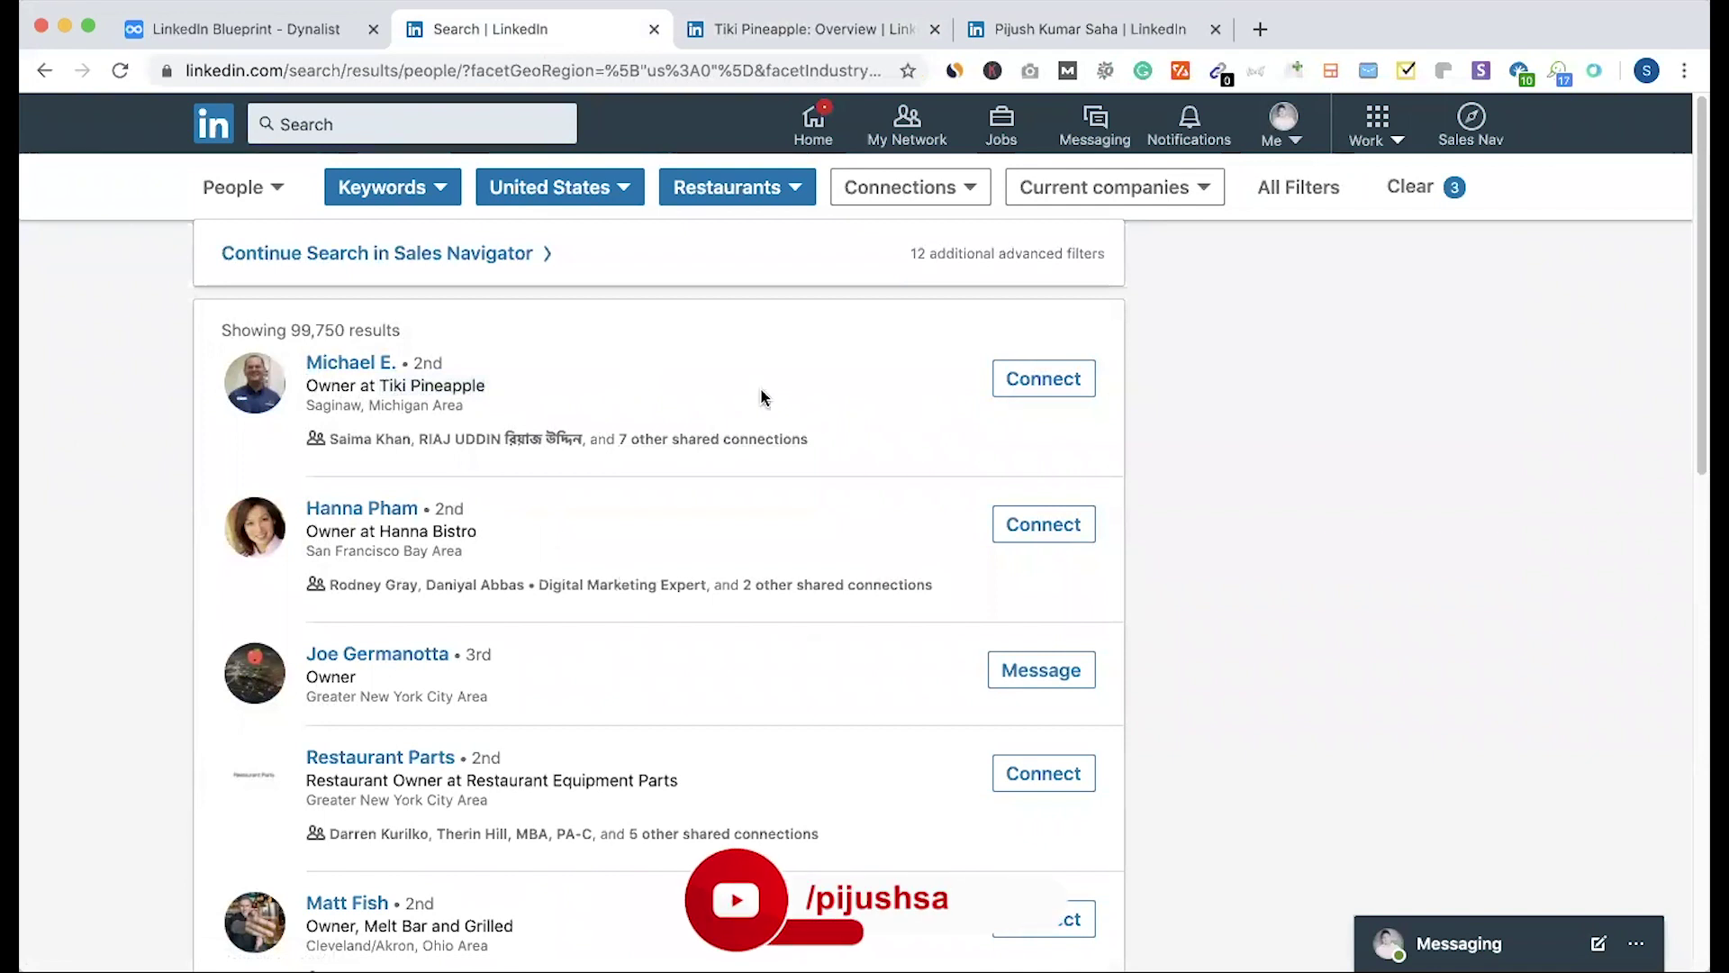
pyautogui.scroll(-2, 630, 584)
pyautogui.scroll(2, 620, 564)
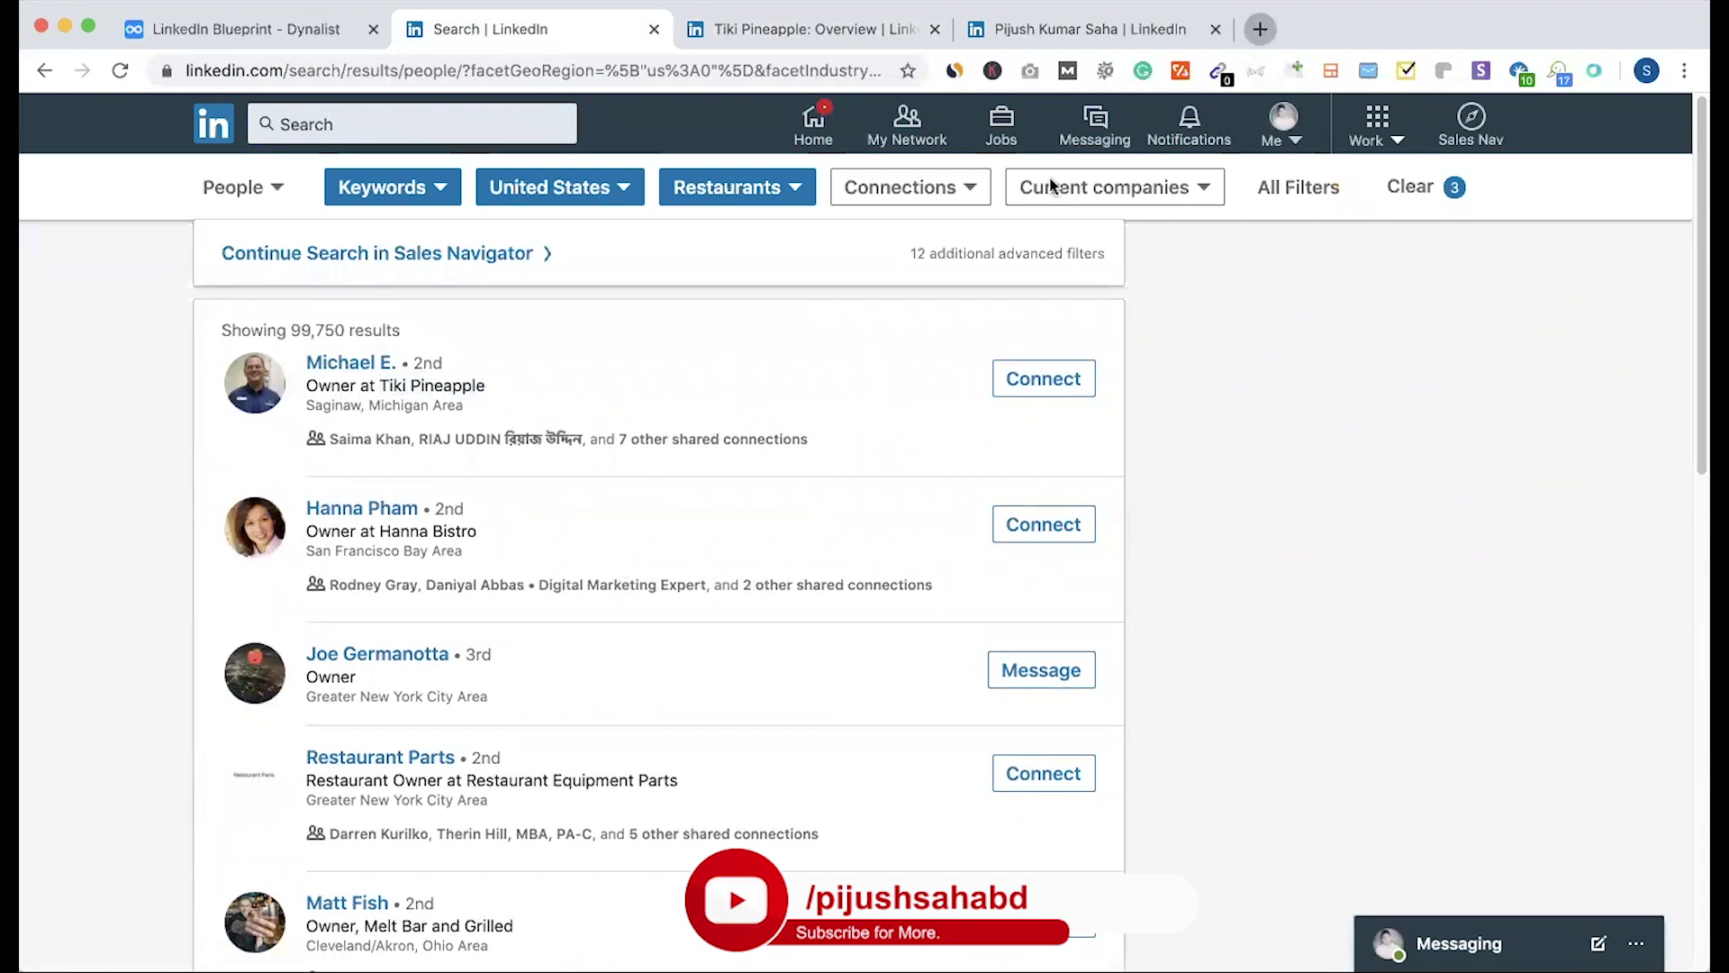
pyautogui.press('super+t')
# Step: Create a sheet named 'Restaurant' in Google Drive and paste the lead headers into row 1
pyautogui.click(1618, 163)
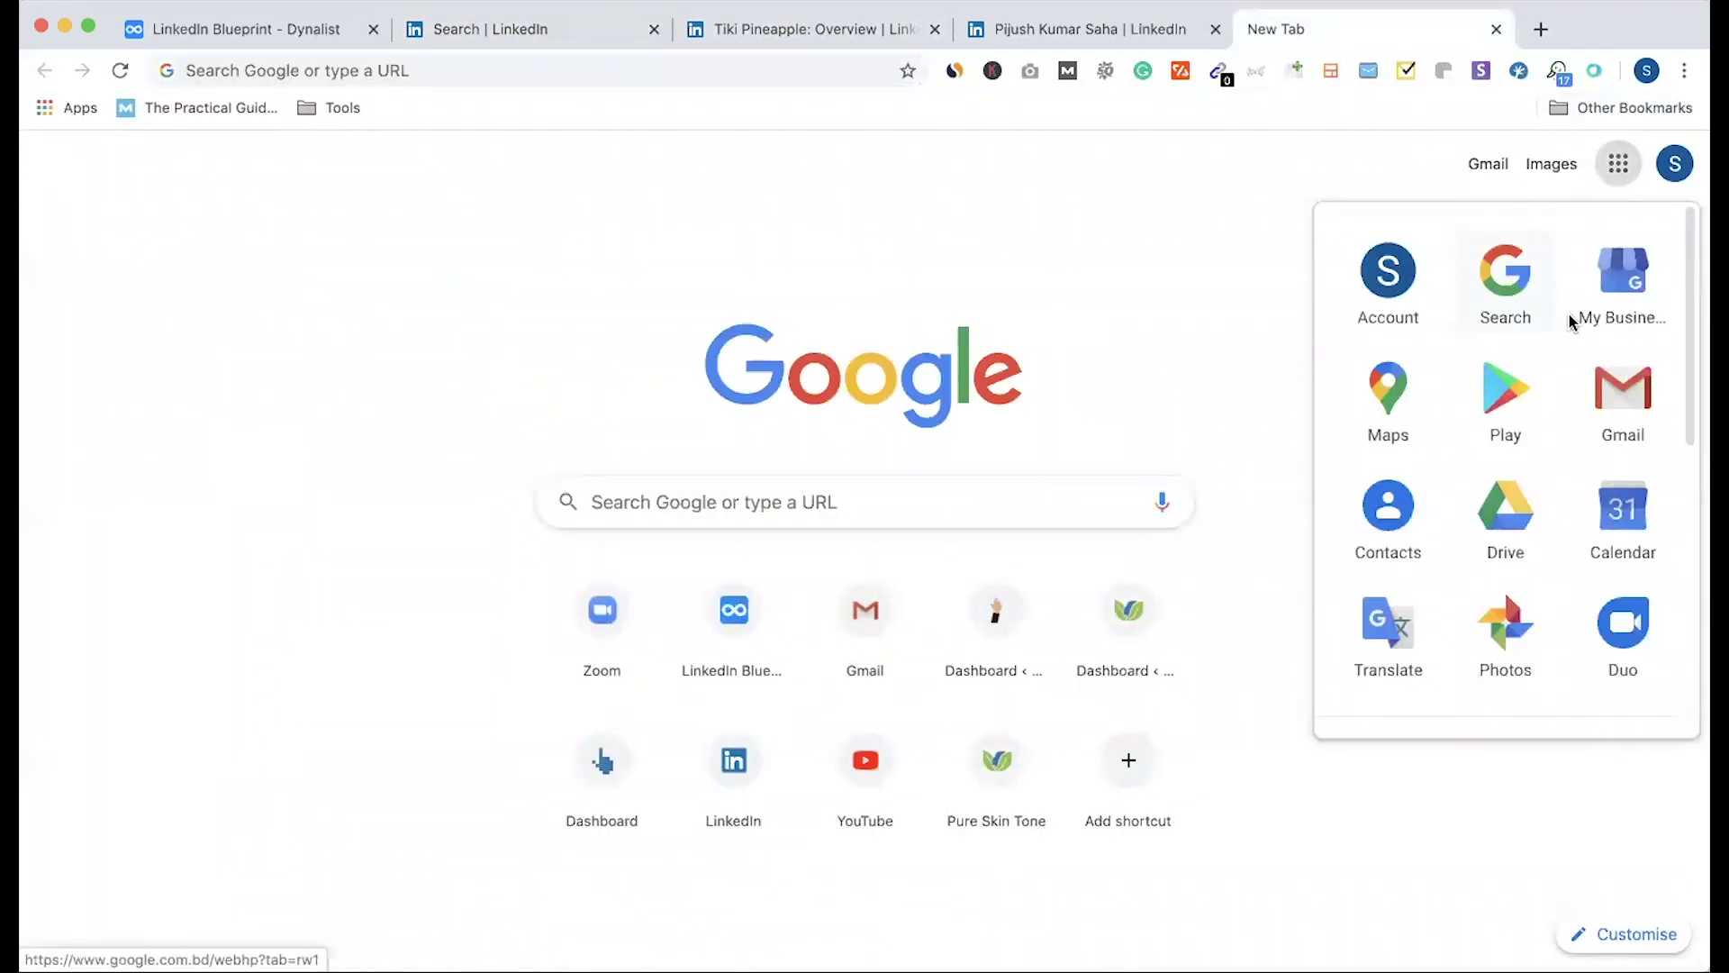
pyautogui.click(1495, 522)
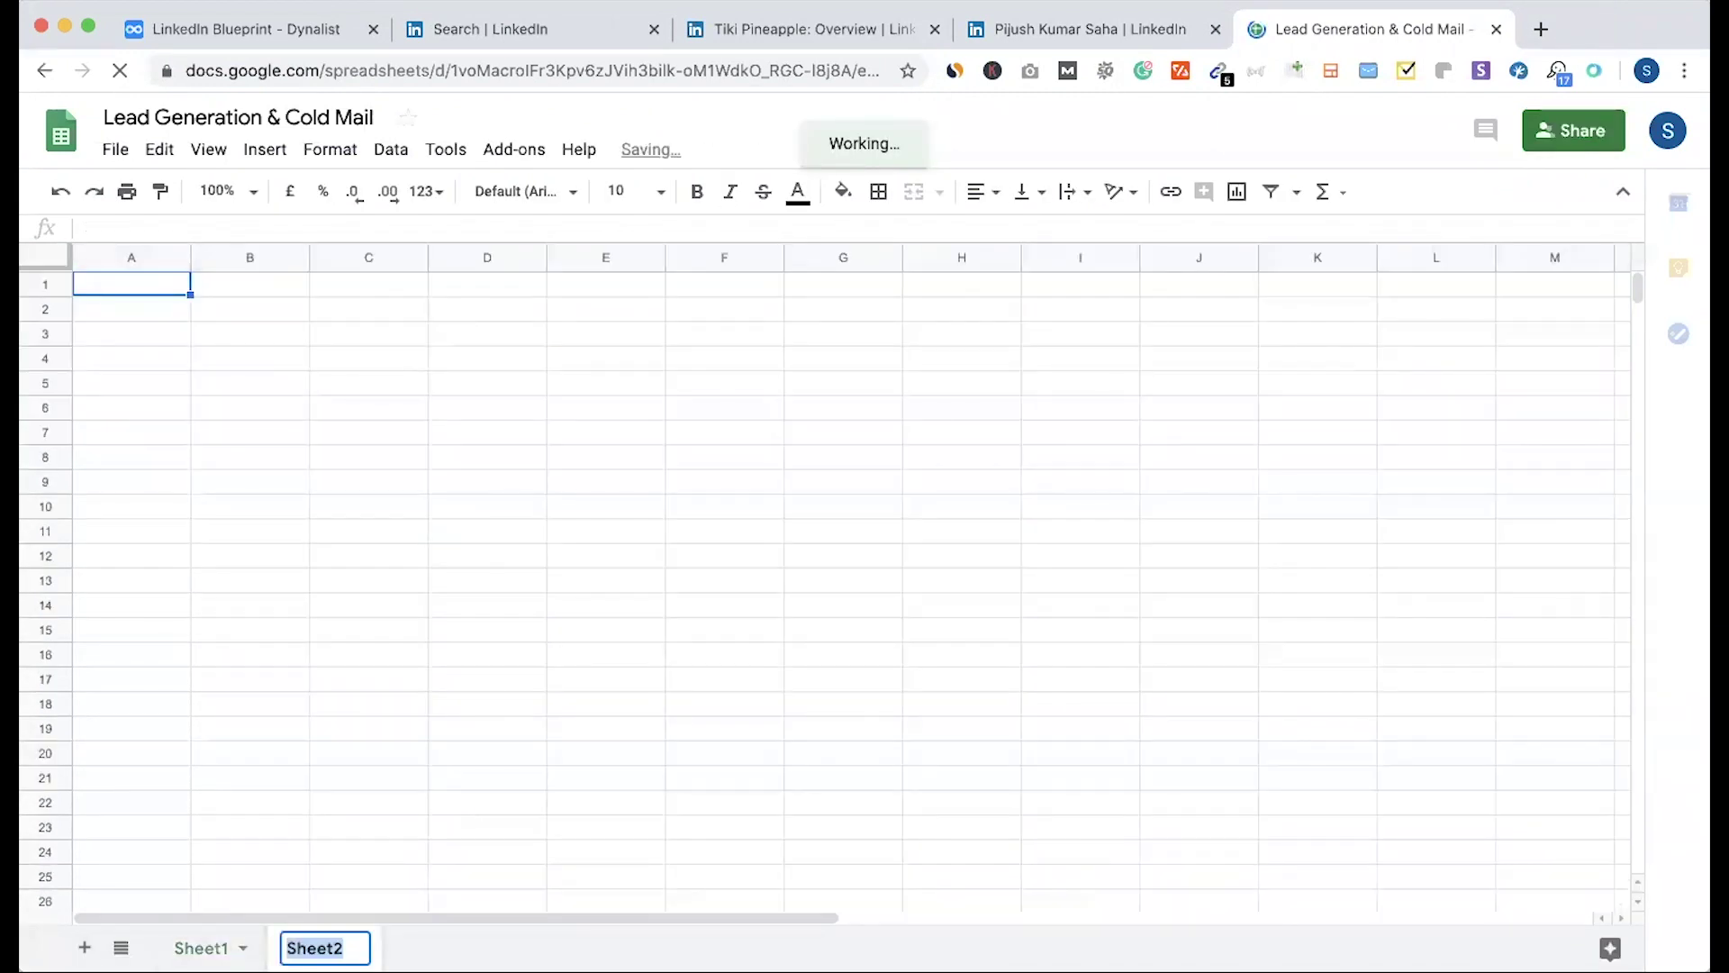
pyautogui.write('Re')
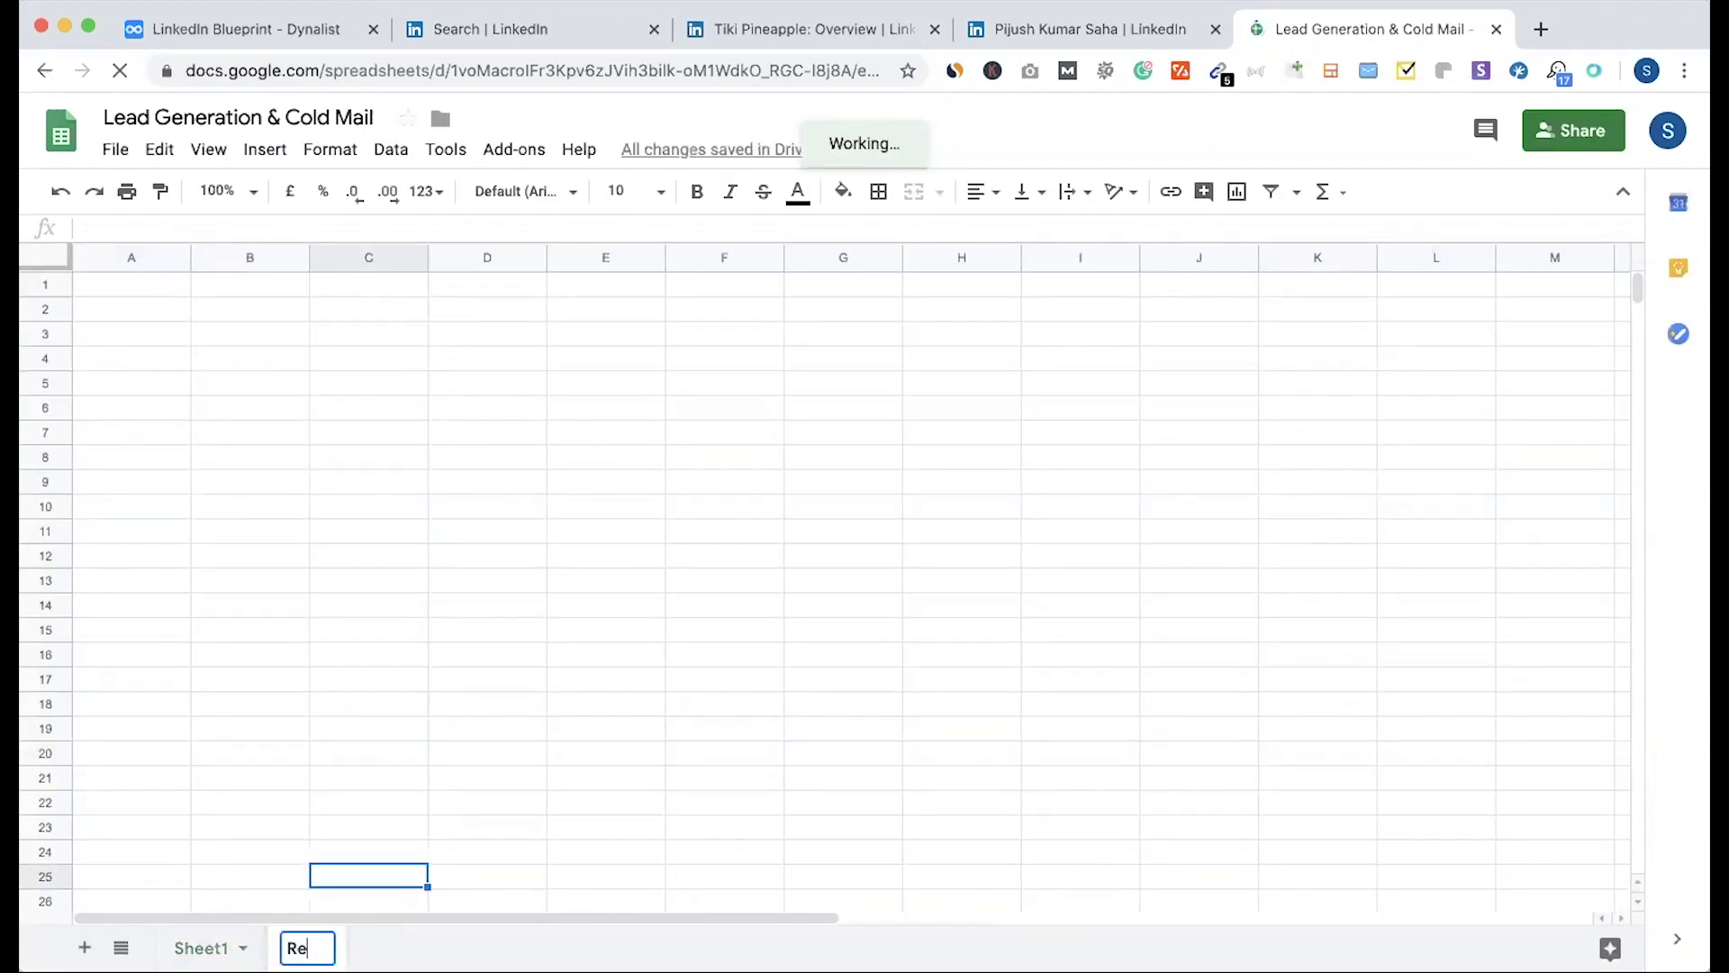
pyautogui.write('stau')
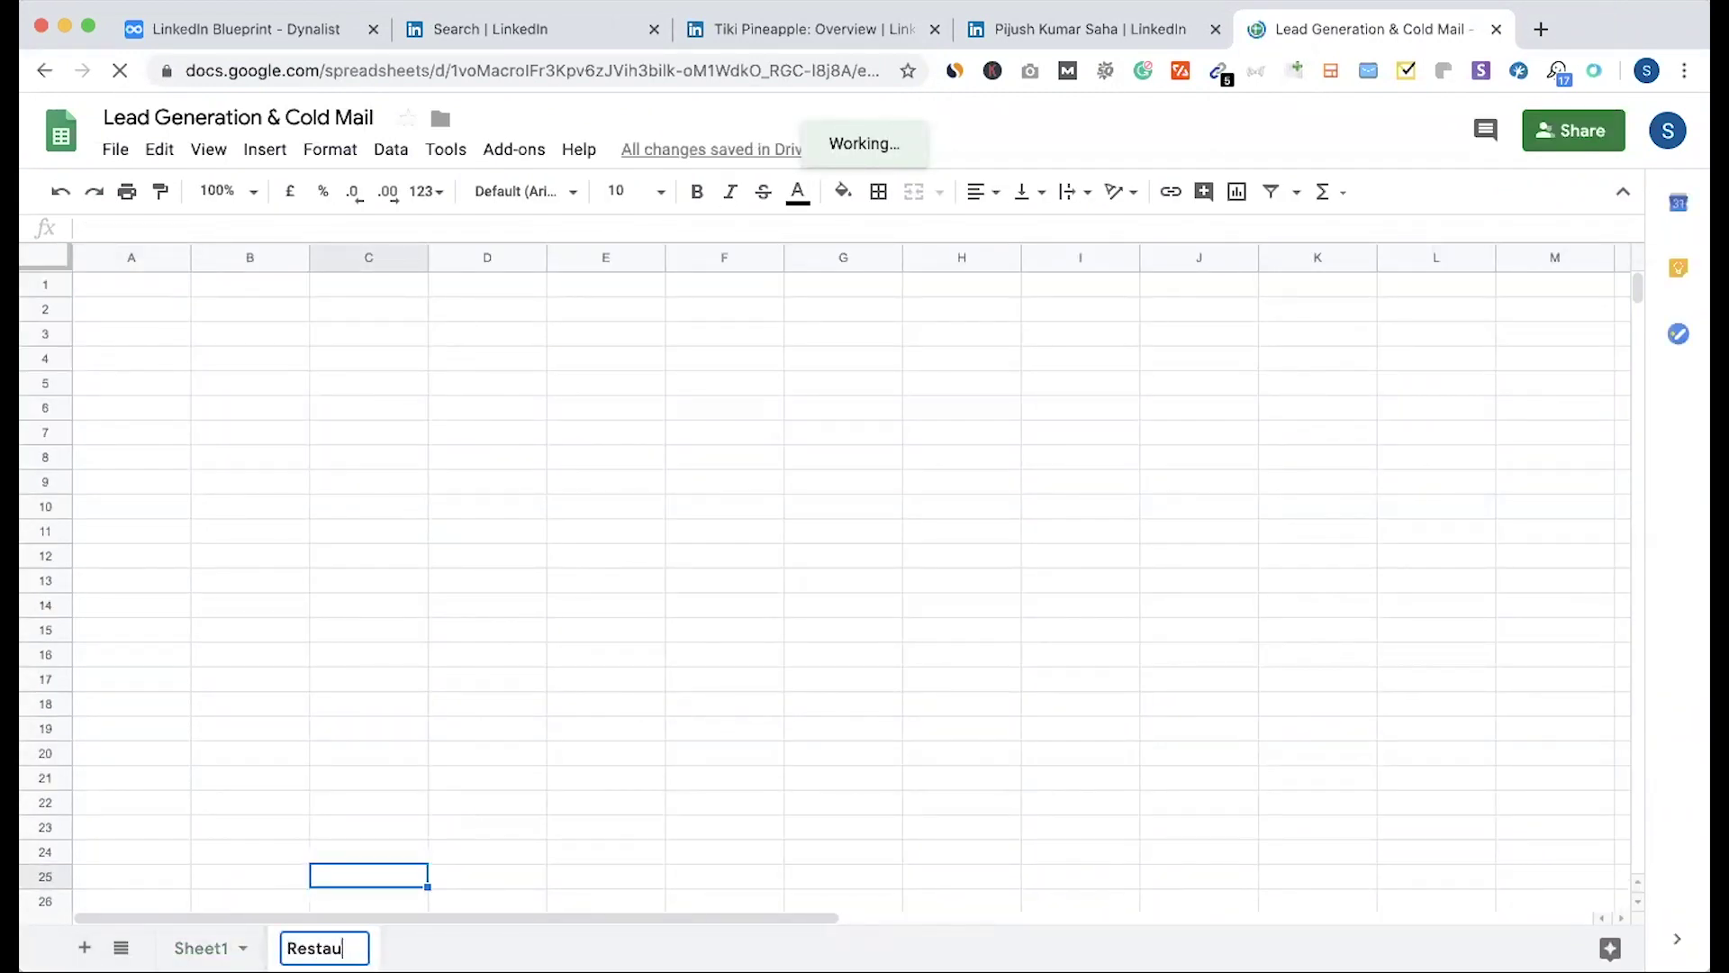
pyautogui.write('rant')
pyautogui.press('Return')
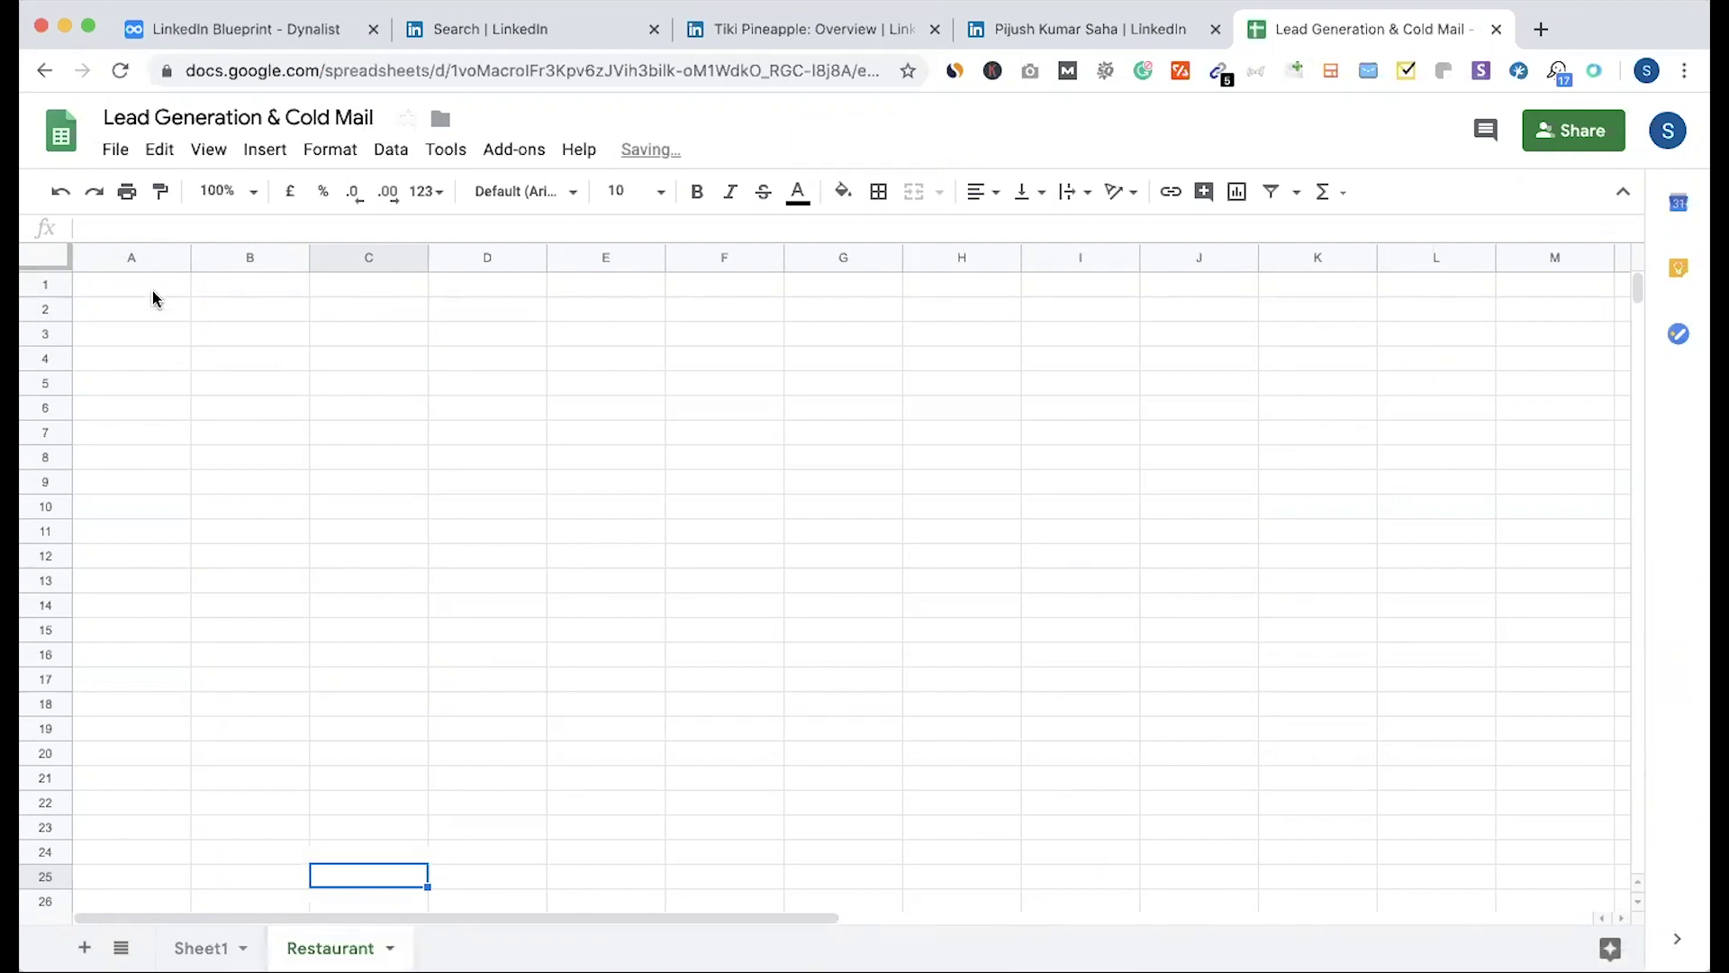
pyautogui.click(153, 296)
pyautogui.write('Company\tFirst Name\tLast Name\tWebsite\tEmail\tDesignation\tSource\tPhone\tAdress')
pyautogui.click(214, 414)
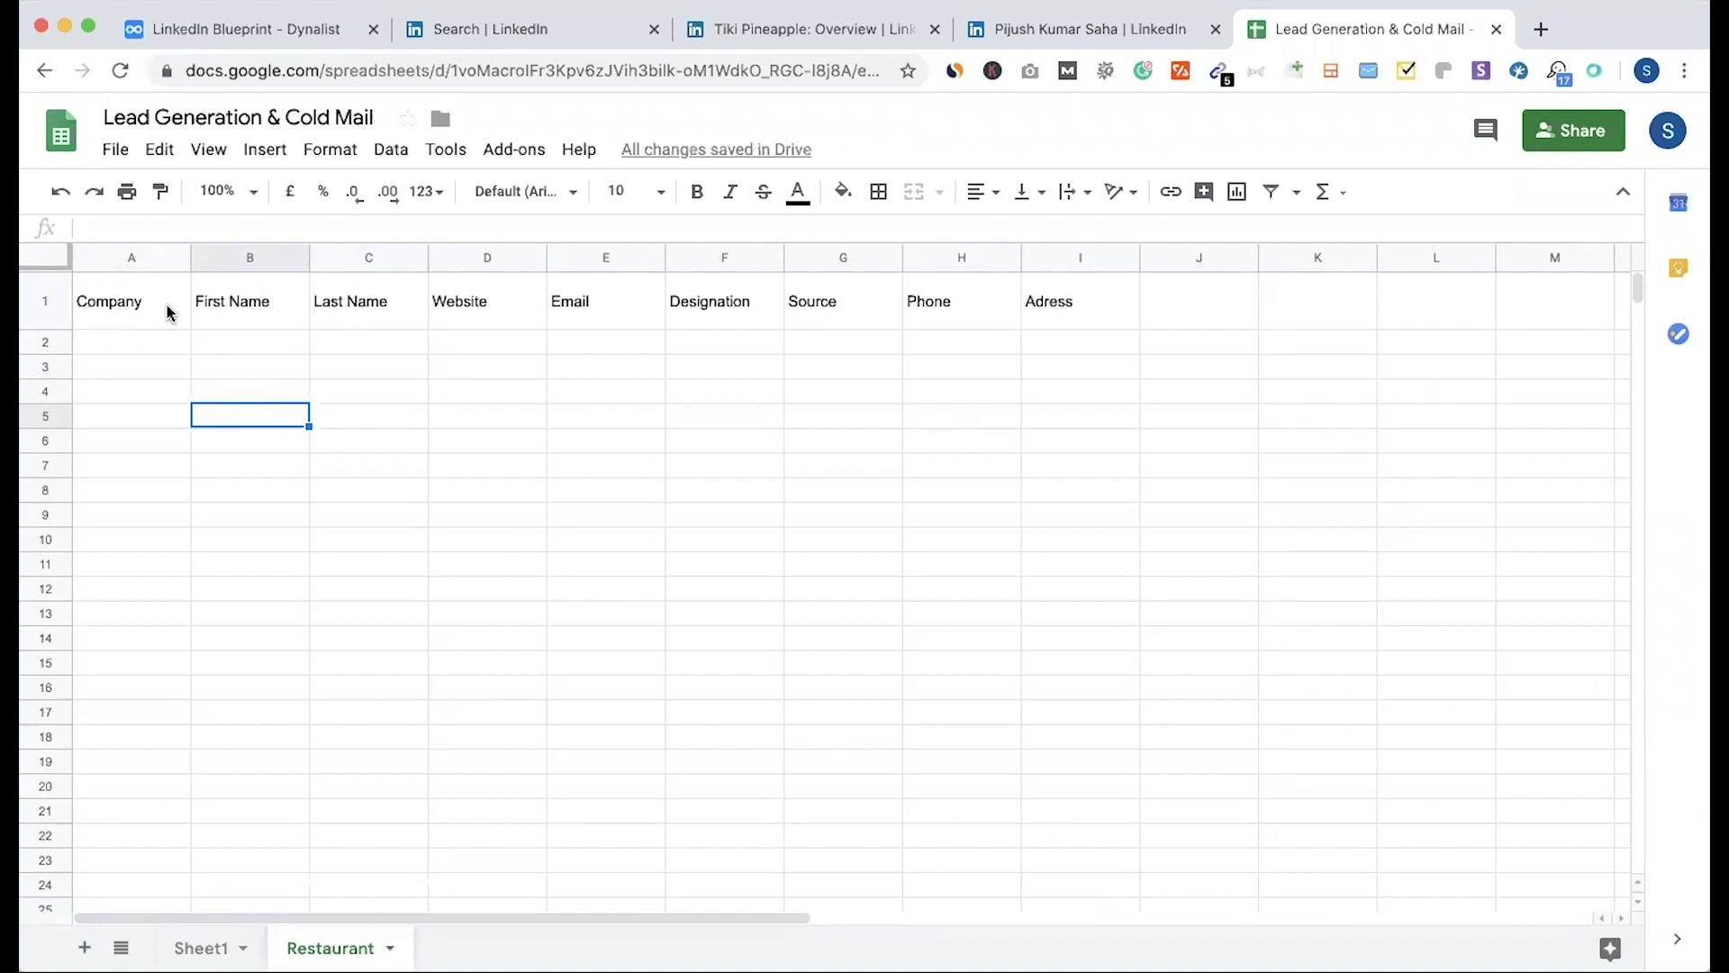
# Step: Insert a blank column F and move the Phone column into it
pyautogui.click(628, 322)
pyautogui.click(775, 323)
pyautogui.click(726, 258)
pyautogui.rightClick(727, 257)
pyautogui.click(841, 365)
pyautogui.click(1060, 254)
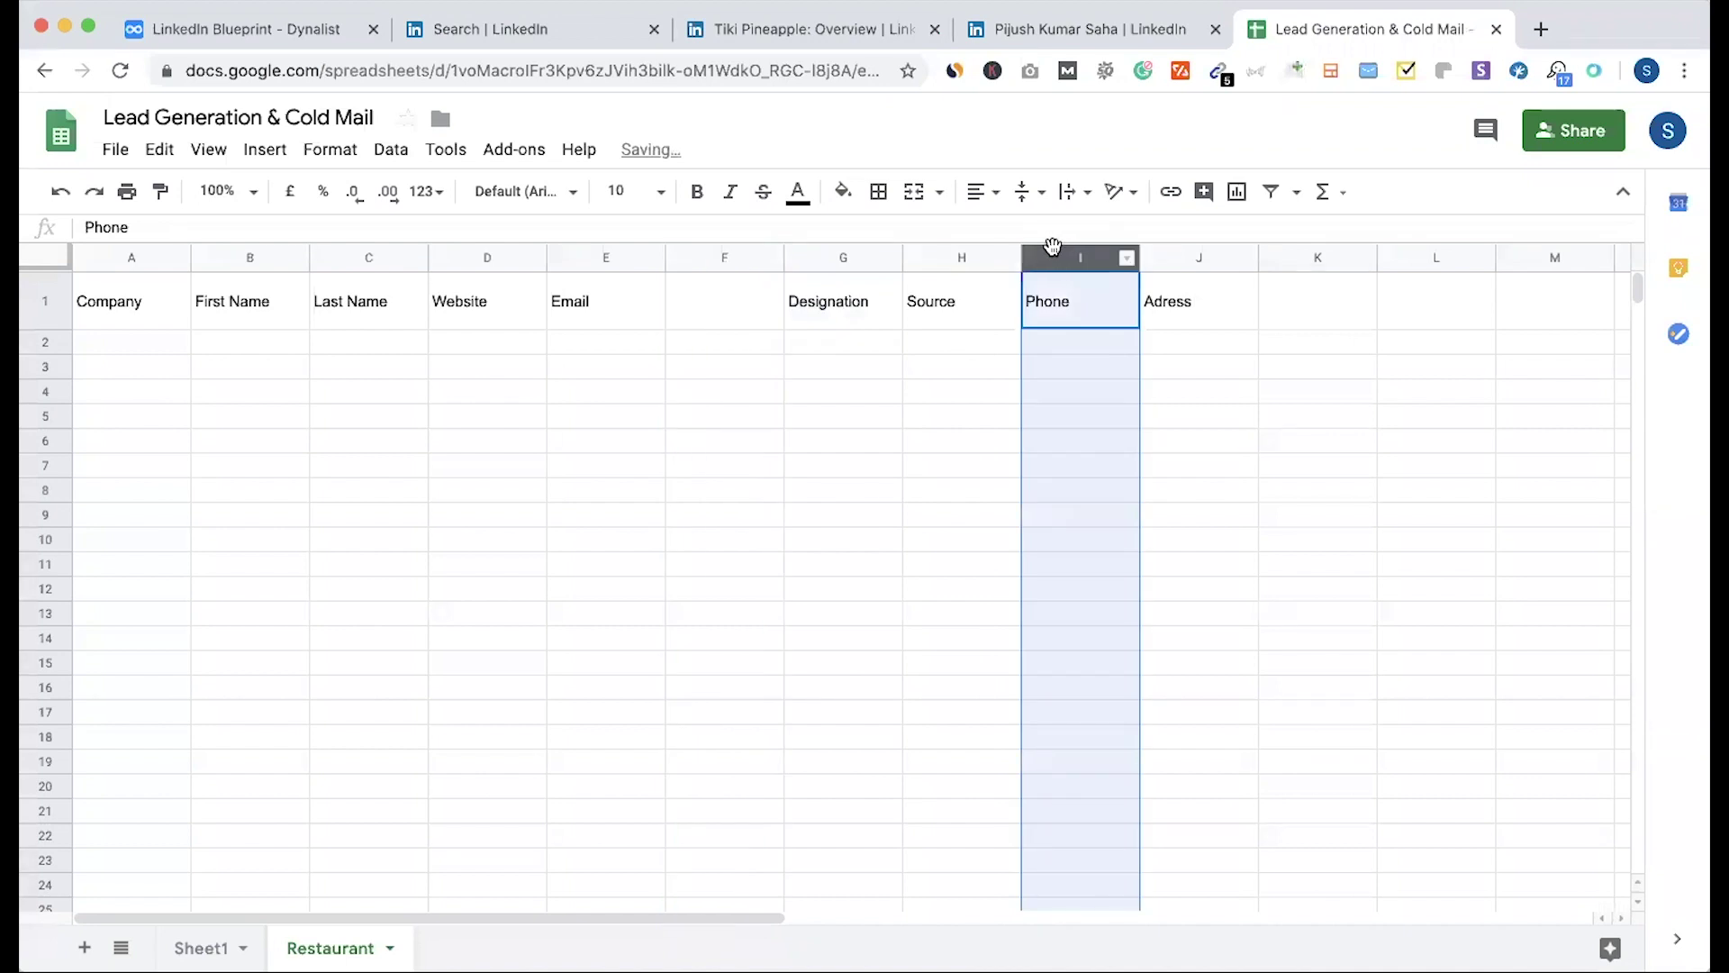
pyautogui.hotkey('ctrl', 'x')
pyautogui.click(709, 252)
pyautogui.hotkey('ctrl', 'v')
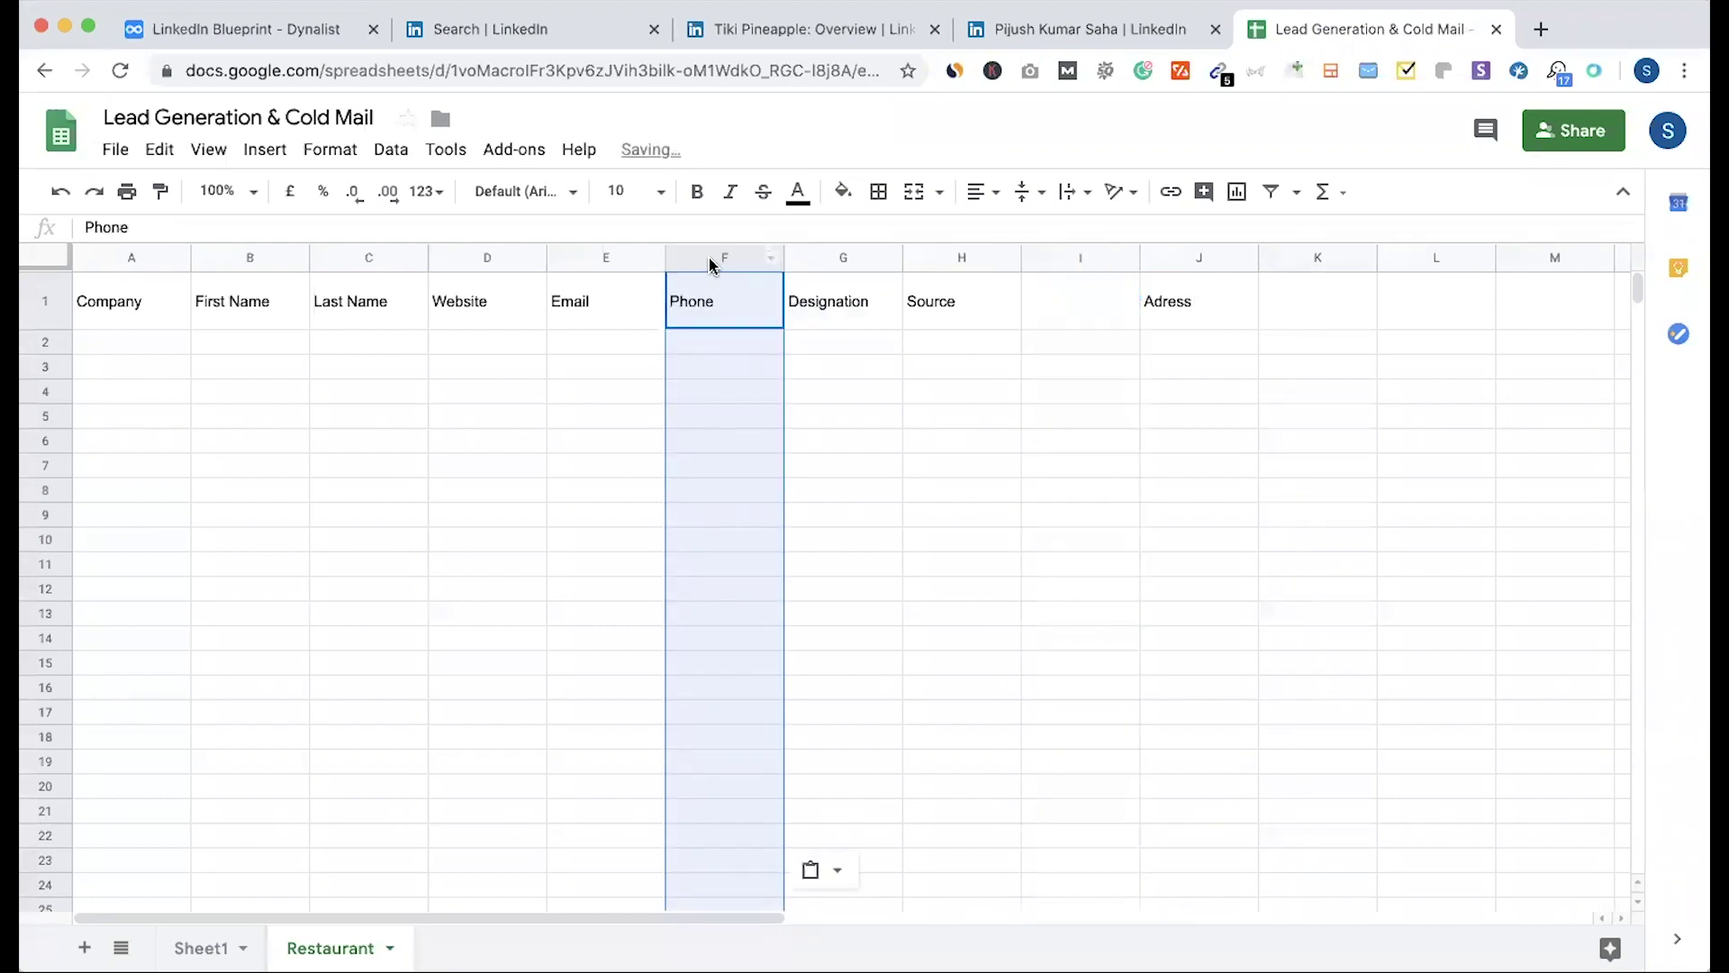
# Step: Move the Adress header into I1 and place Source after Adress
pyautogui.click(1145, 315)
pyautogui.hotkey('ctrl', 'x')
pyautogui.click(1129, 323)
pyautogui.hotkey('ctrl', 'v')
pyautogui.click(1107, 387)
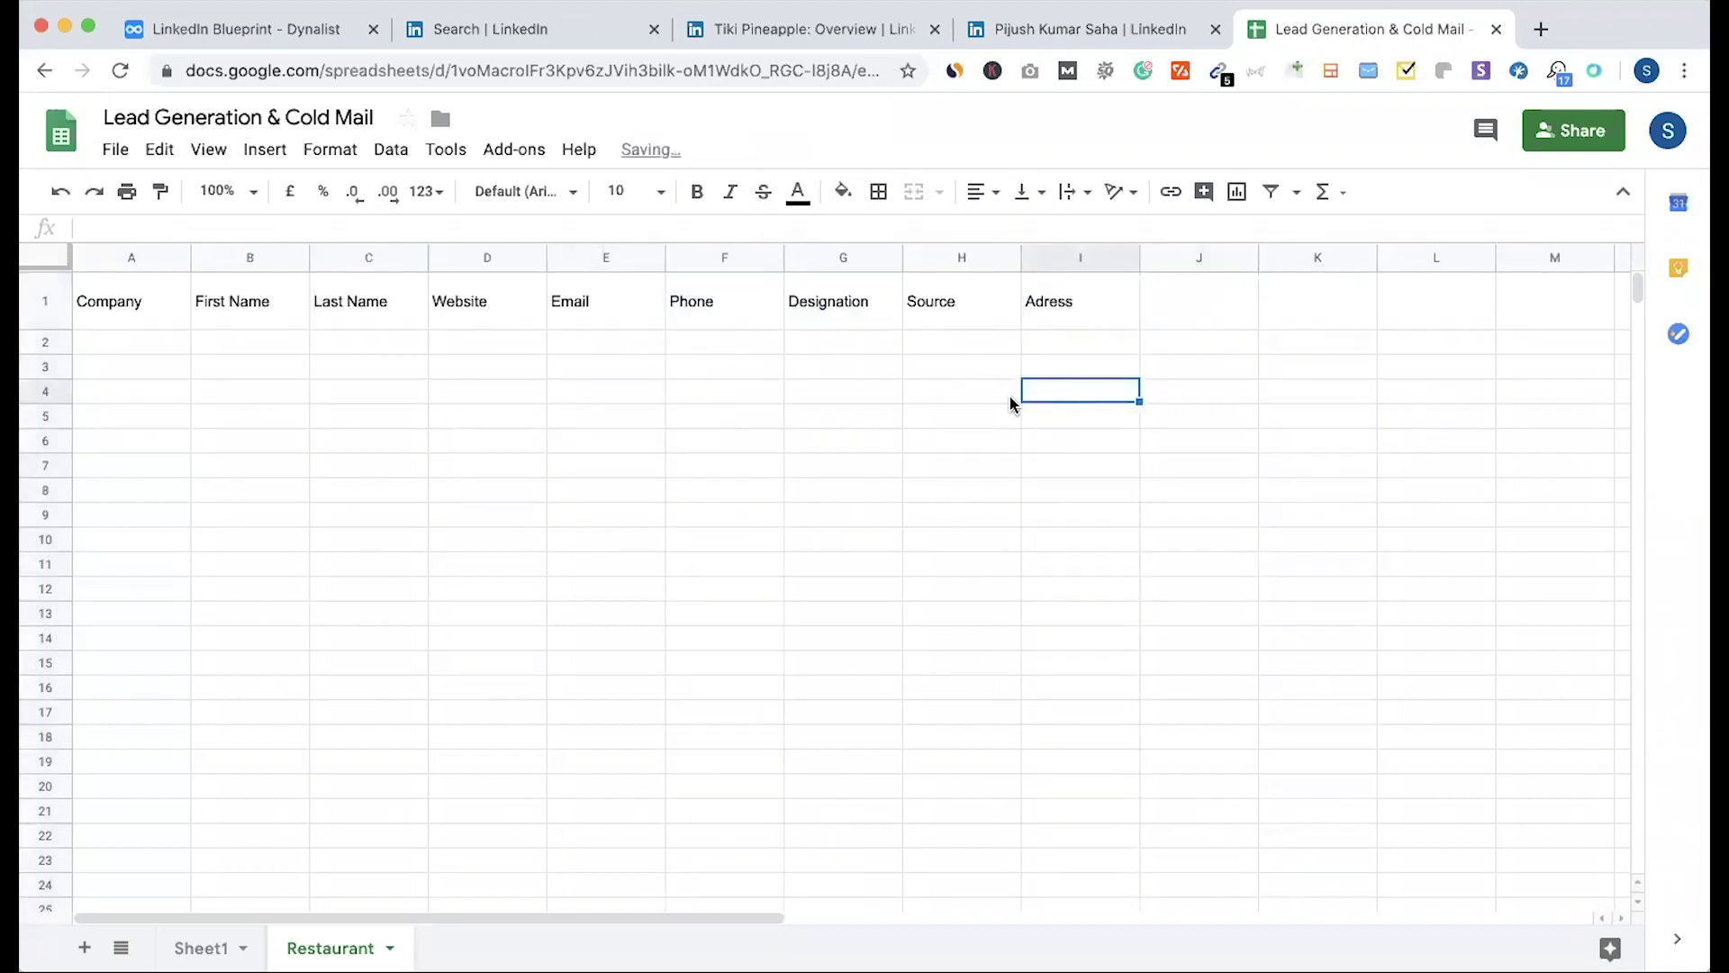
pyautogui.click(933, 258)
pyautogui.hotkey('ctrl', 'x')
pyautogui.click(1169, 256)
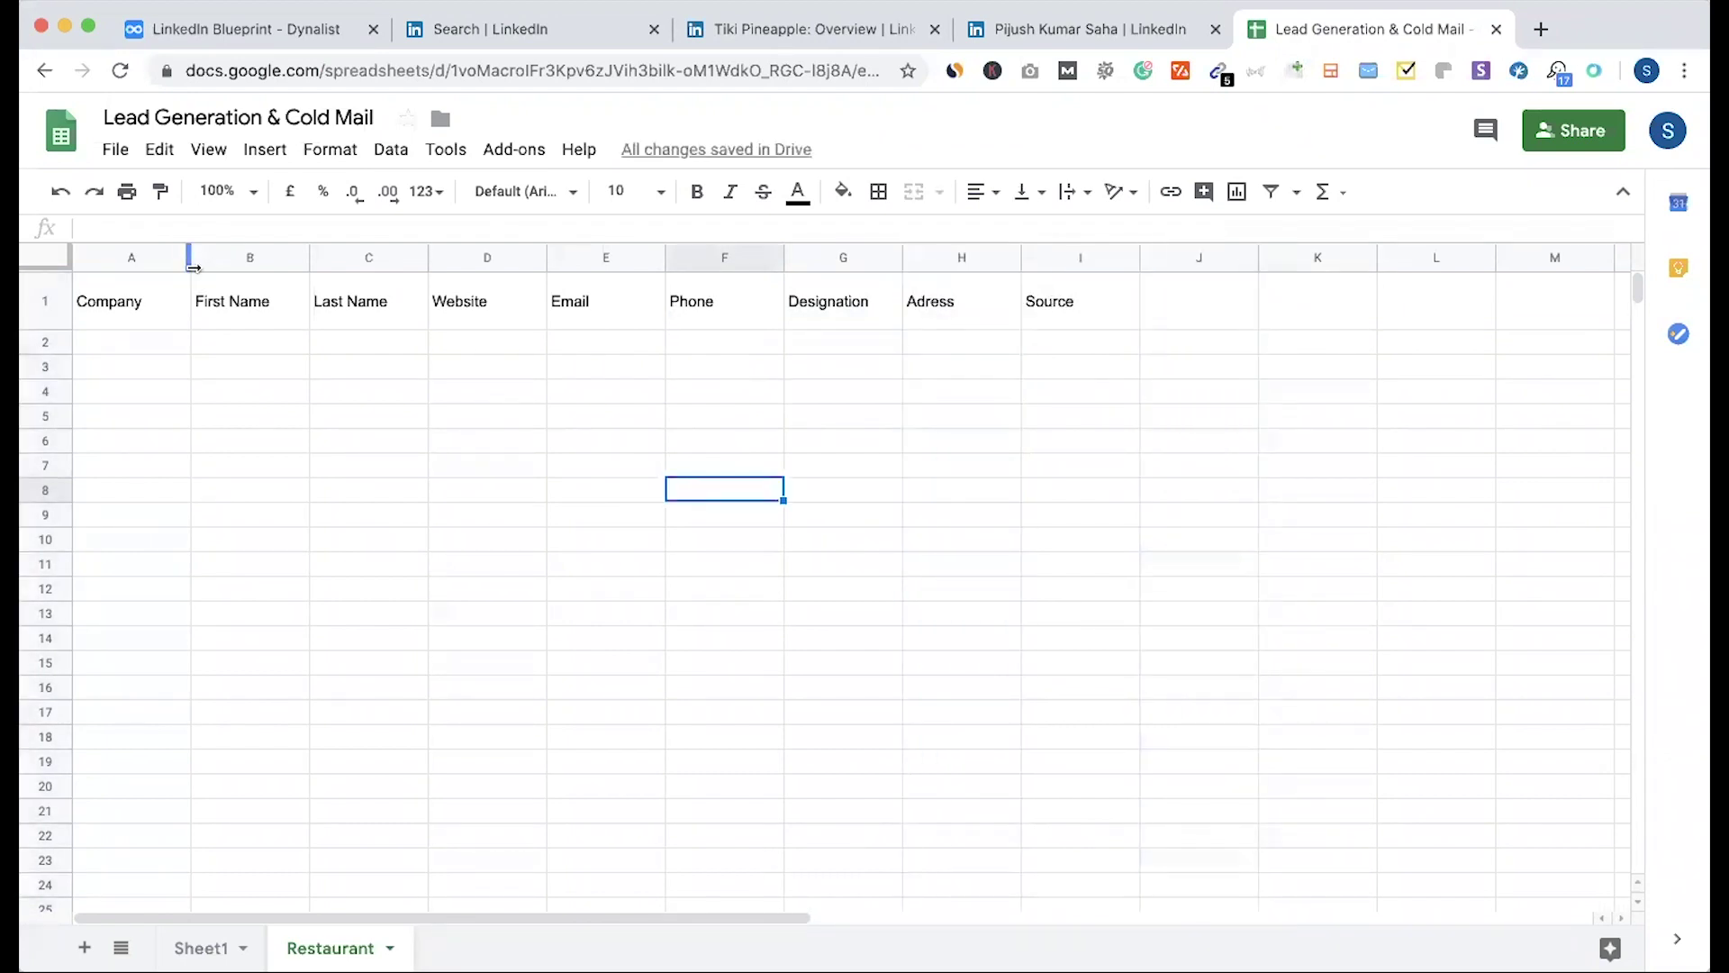
pyautogui.moveTo(190, 257); pyautogui.dragTo(237, 257)
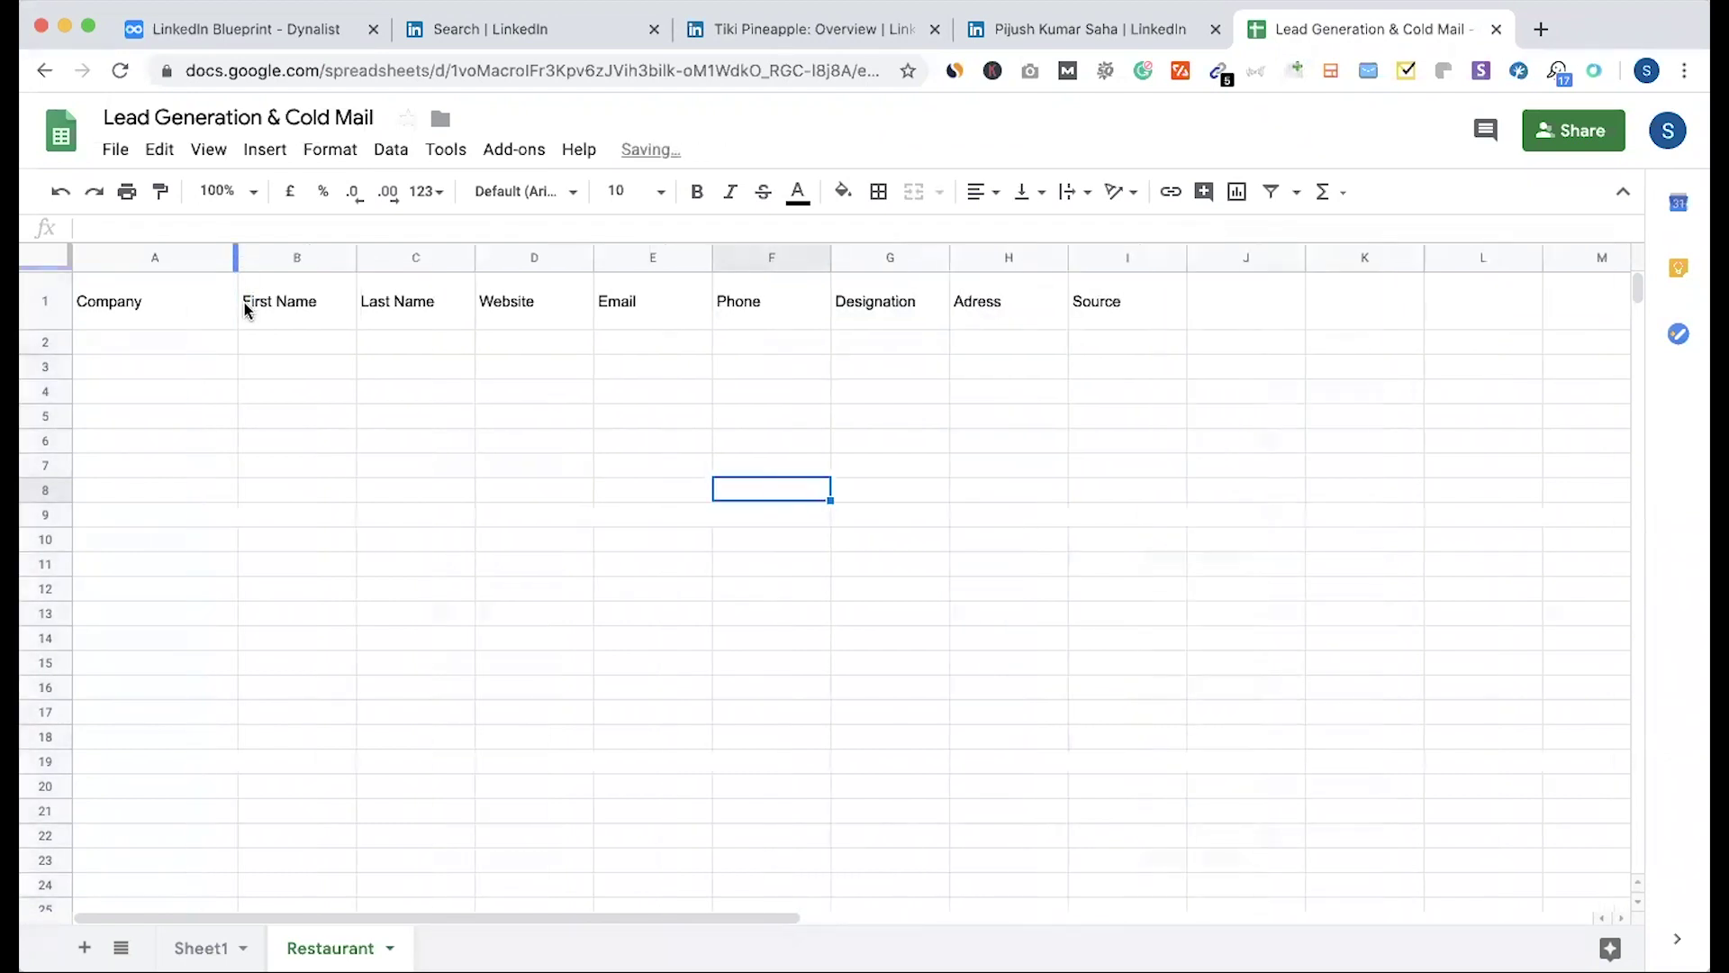
# Step: Centre the text of the whole header row 1
pyautogui.click(54, 306)
pyautogui.click(982, 191)
pyautogui.click(1004, 231)
pyautogui.click(1022, 191)
pyautogui.click(1050, 232)
pyautogui.hotkey('ctrl', 'shift', 'Tab')
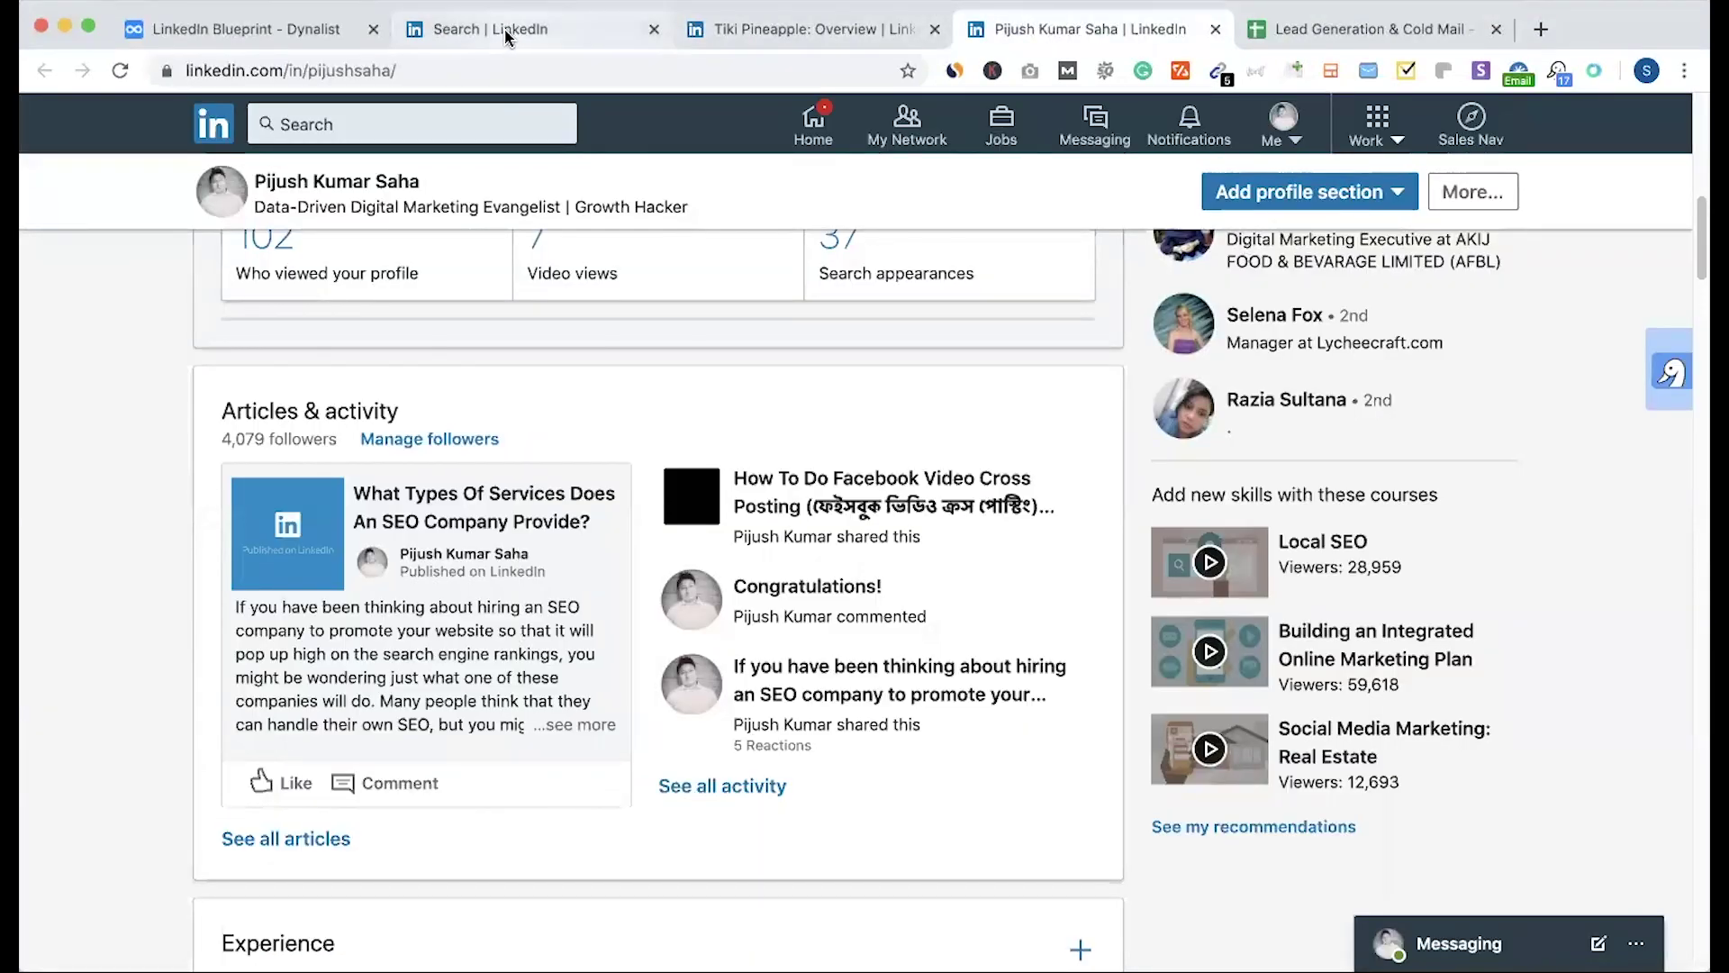
# Step: Move the LinkedIn search results tab after the Tiki Pineapple tab
pyautogui.click(627, 25)
pyautogui.moveTo(627, 24); pyautogui.dragTo(811, 27)
pyautogui.hotkey('ctrl', 'Tab')
pyautogui.hotkey('ctrl', 'shift', 'Tab')
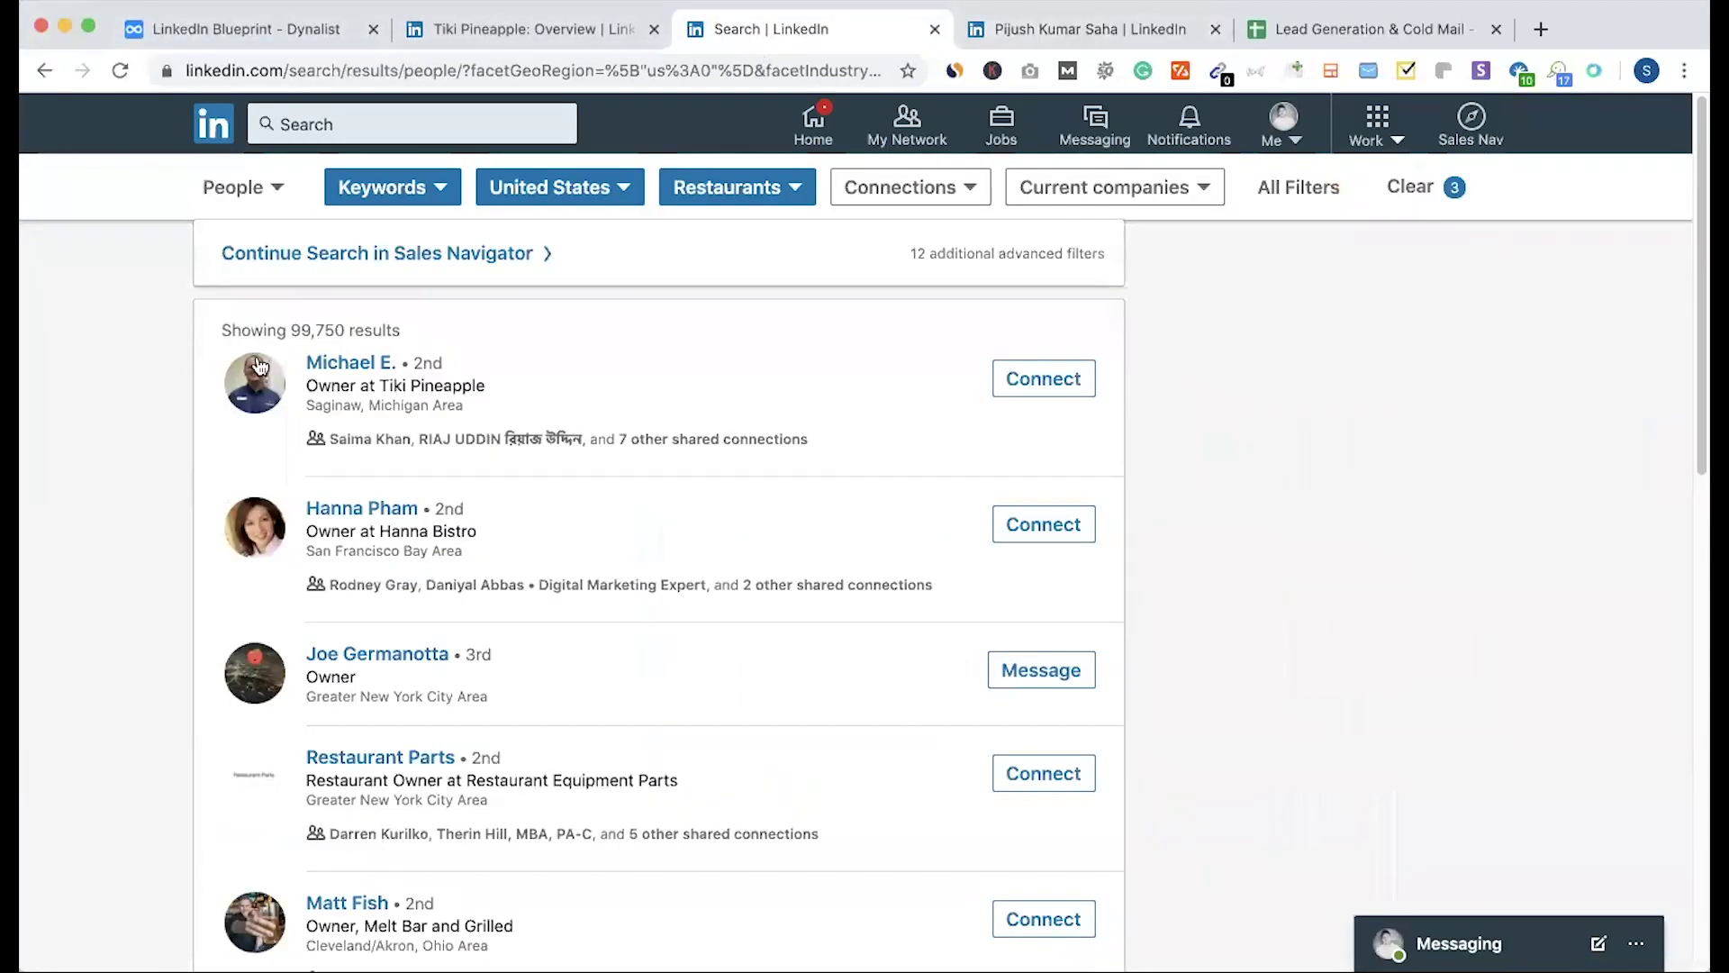
# Step: Scroll through the 99,750 owner results, then go to the LinkedIn Blueprint notes in Dynalist
pyautogui.scroll(-10, 533, 414)
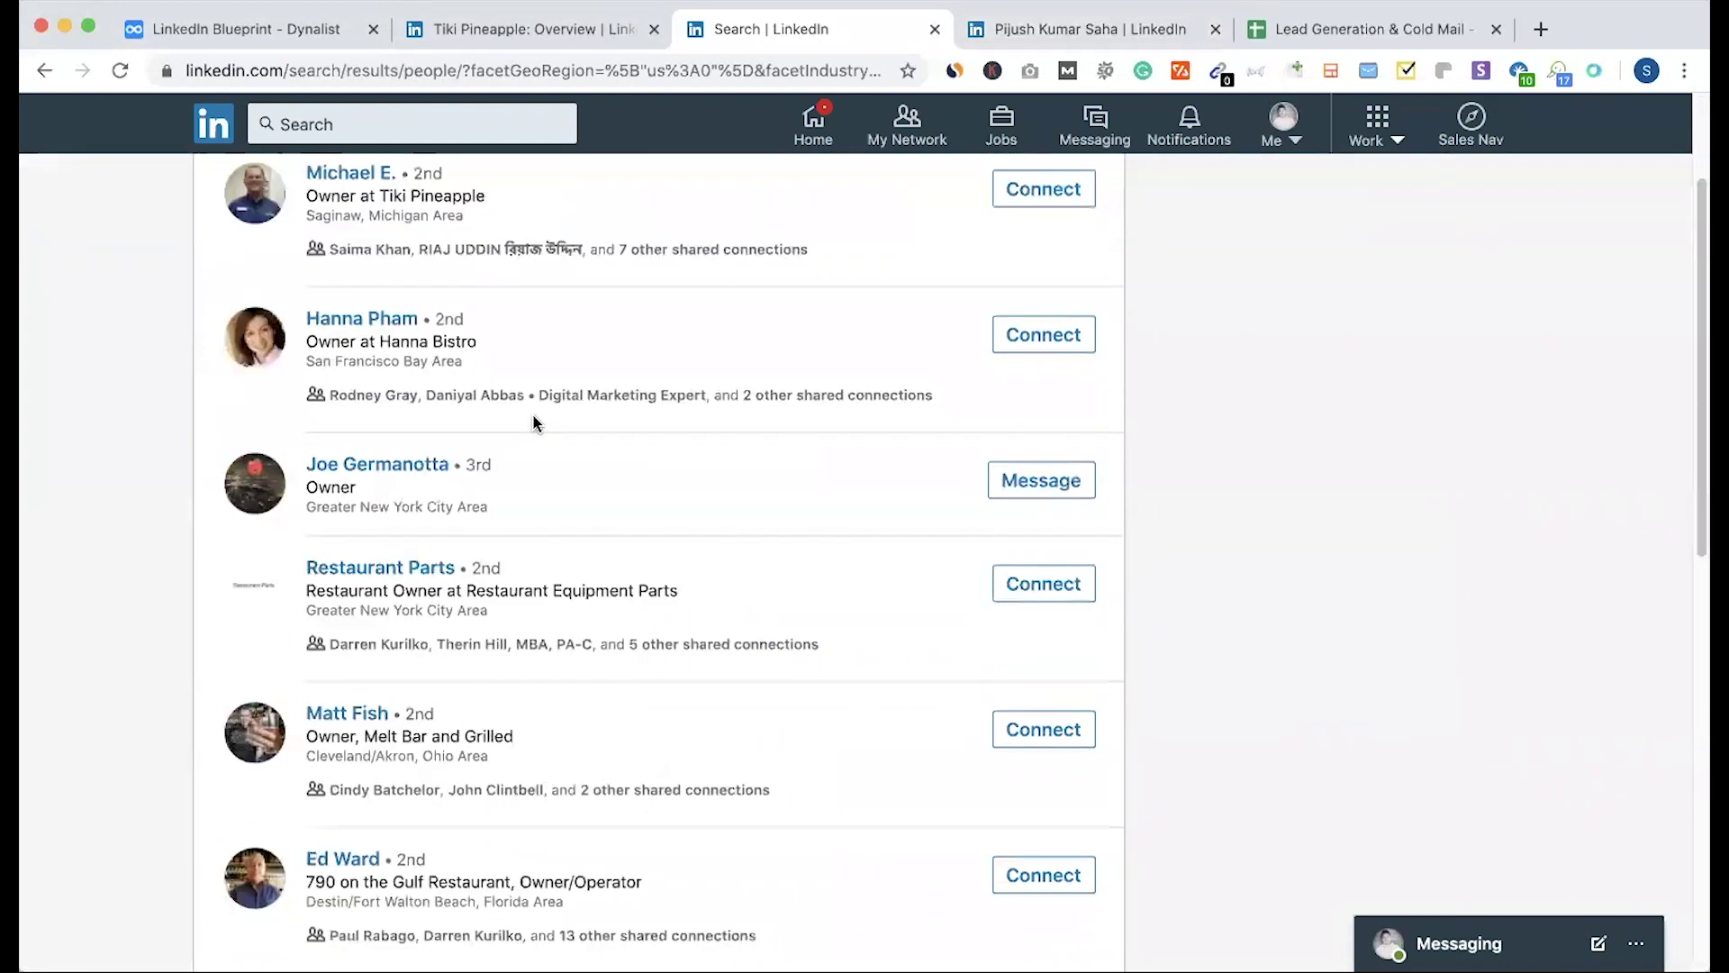
pyautogui.scroll(-5, 533, 422)
pyautogui.scroll(12, 531, 419)
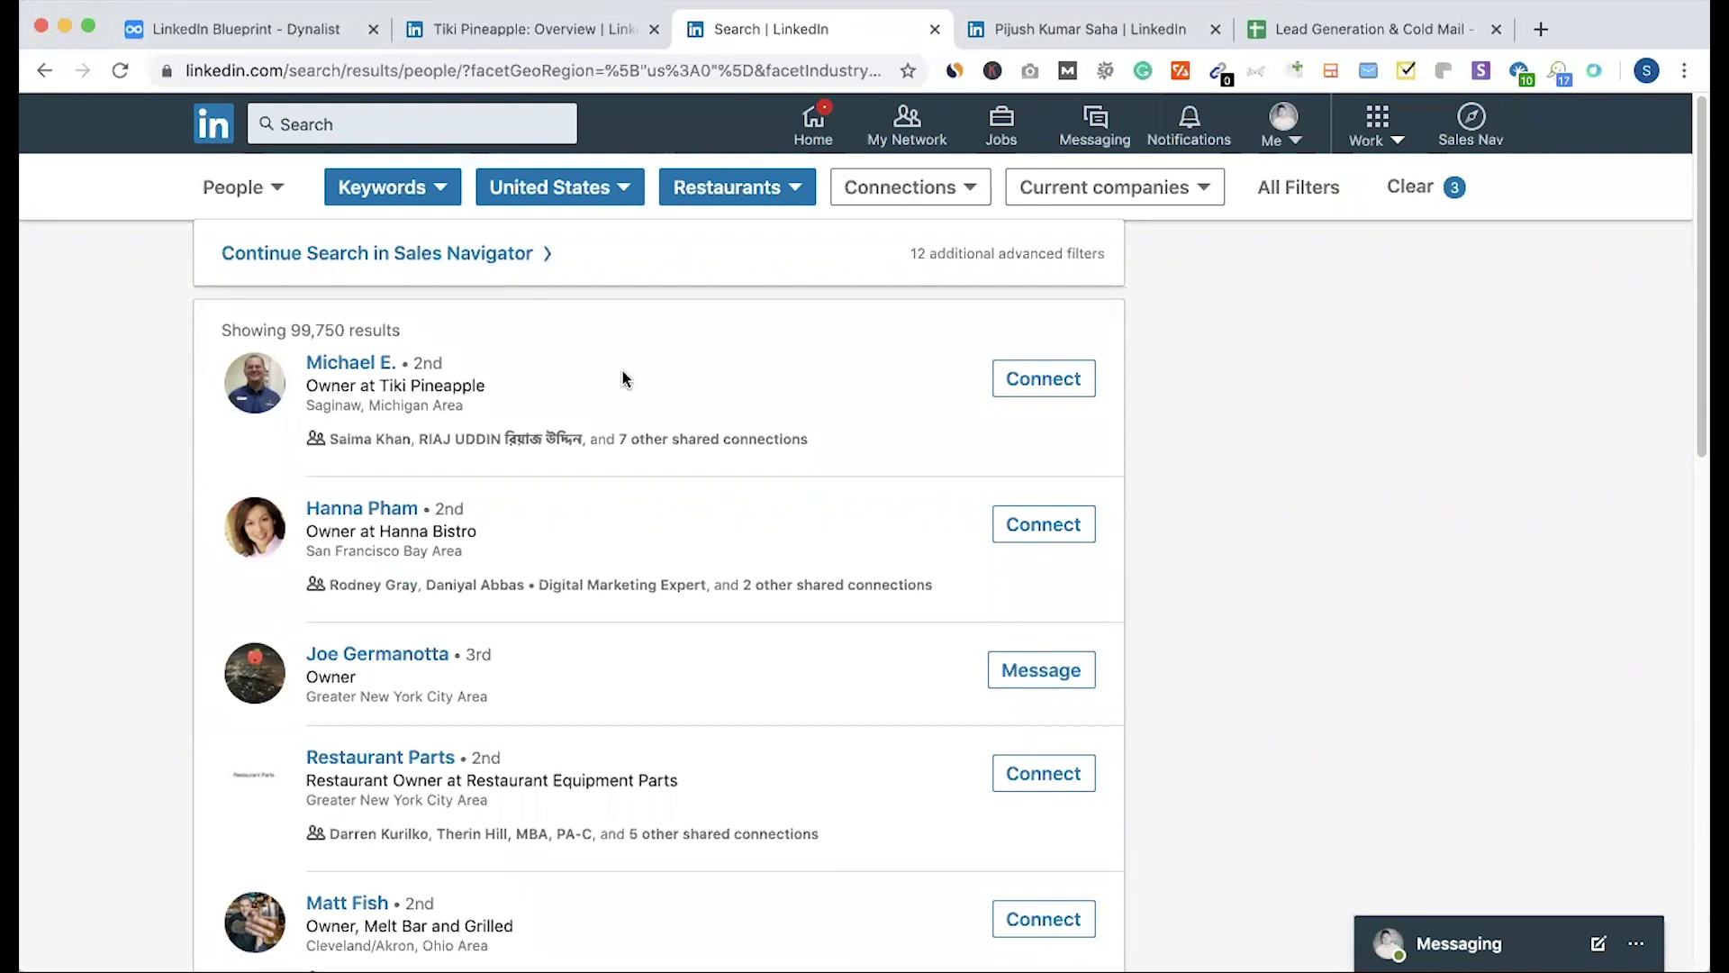
pyautogui.scroll(-20, 579, 494)
pyautogui.scroll(13, 580, 494)
pyautogui.scroll(5, 580, 490)
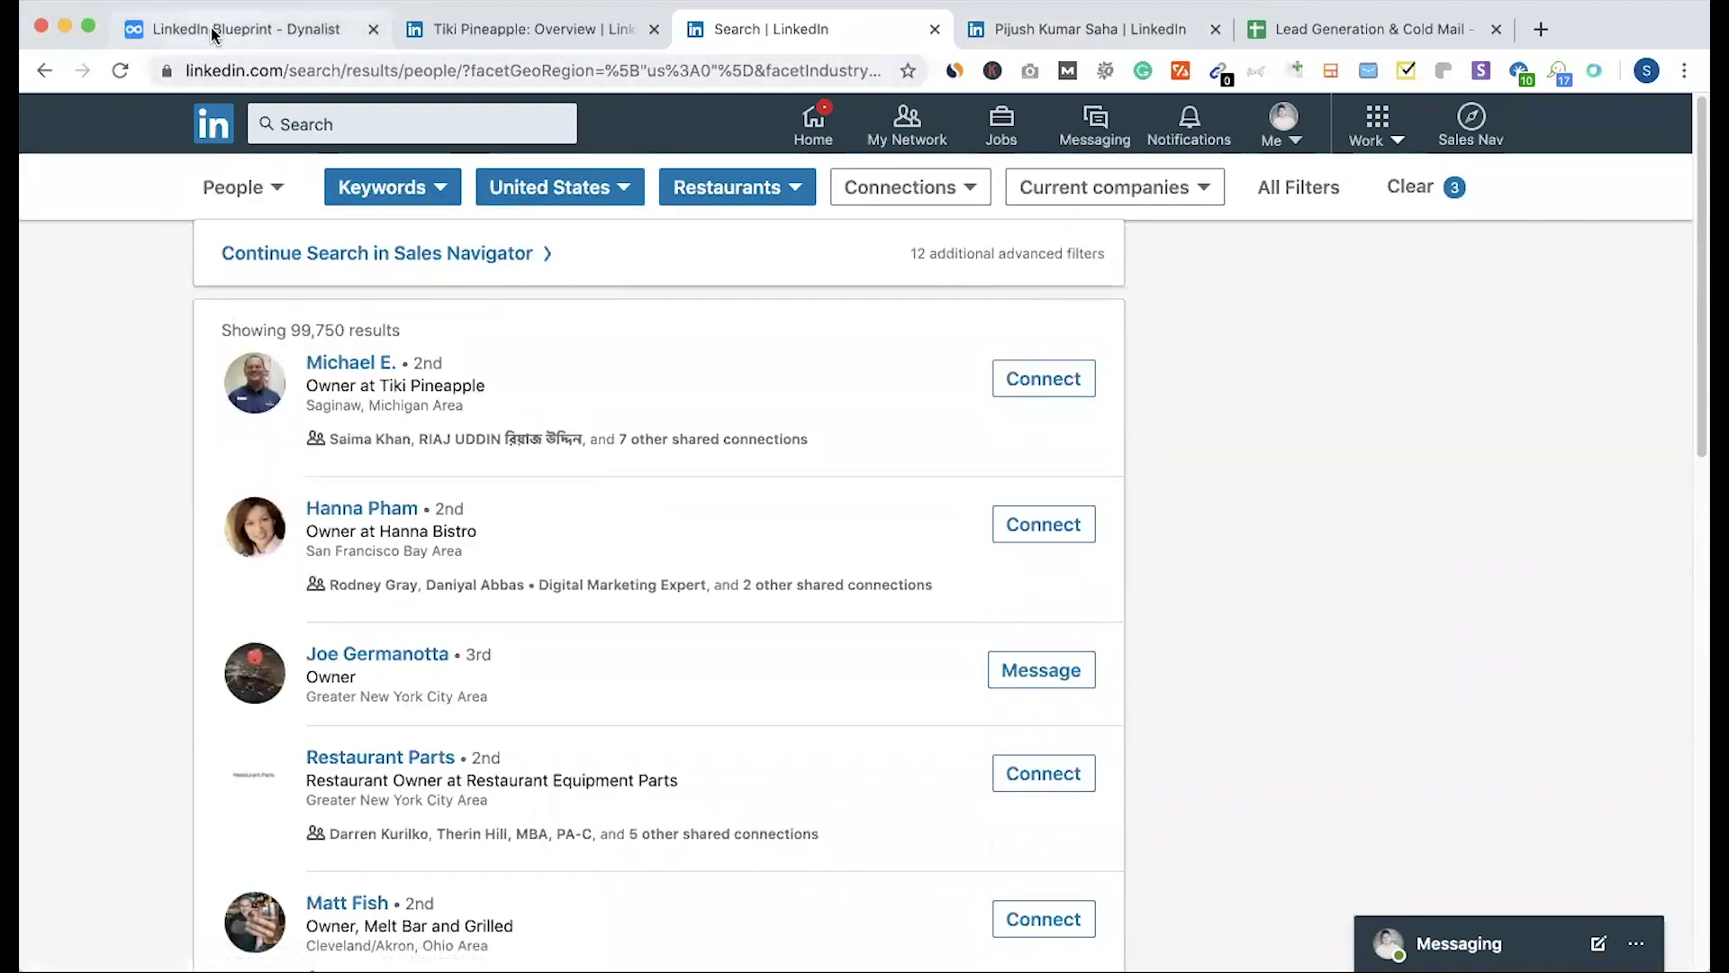
pyautogui.click(211, 27)
# Step: Move Dux-Soup for LinkedIn Automation to the top of the LinkedIn Leads list
pyautogui.scroll(-4, 734, 450)
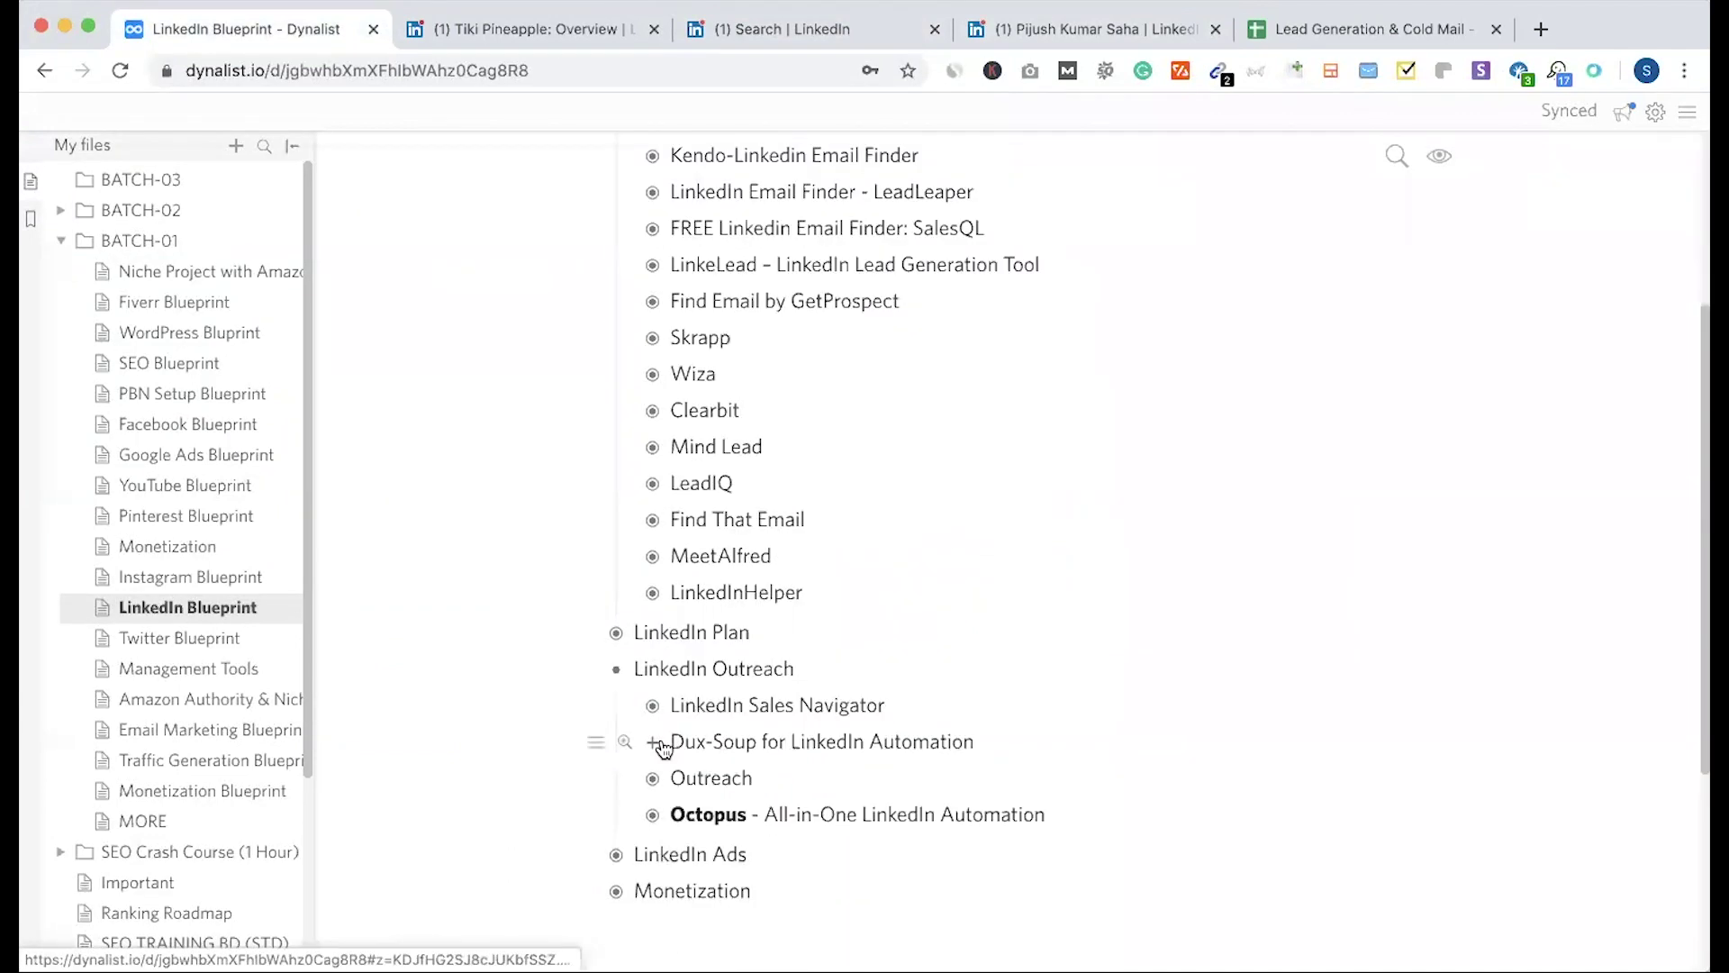
pyautogui.click(658, 743)
pyautogui.moveTo(665, 744); pyautogui.dragTo(719, 682)
pyautogui.scroll(4, 718, 681)
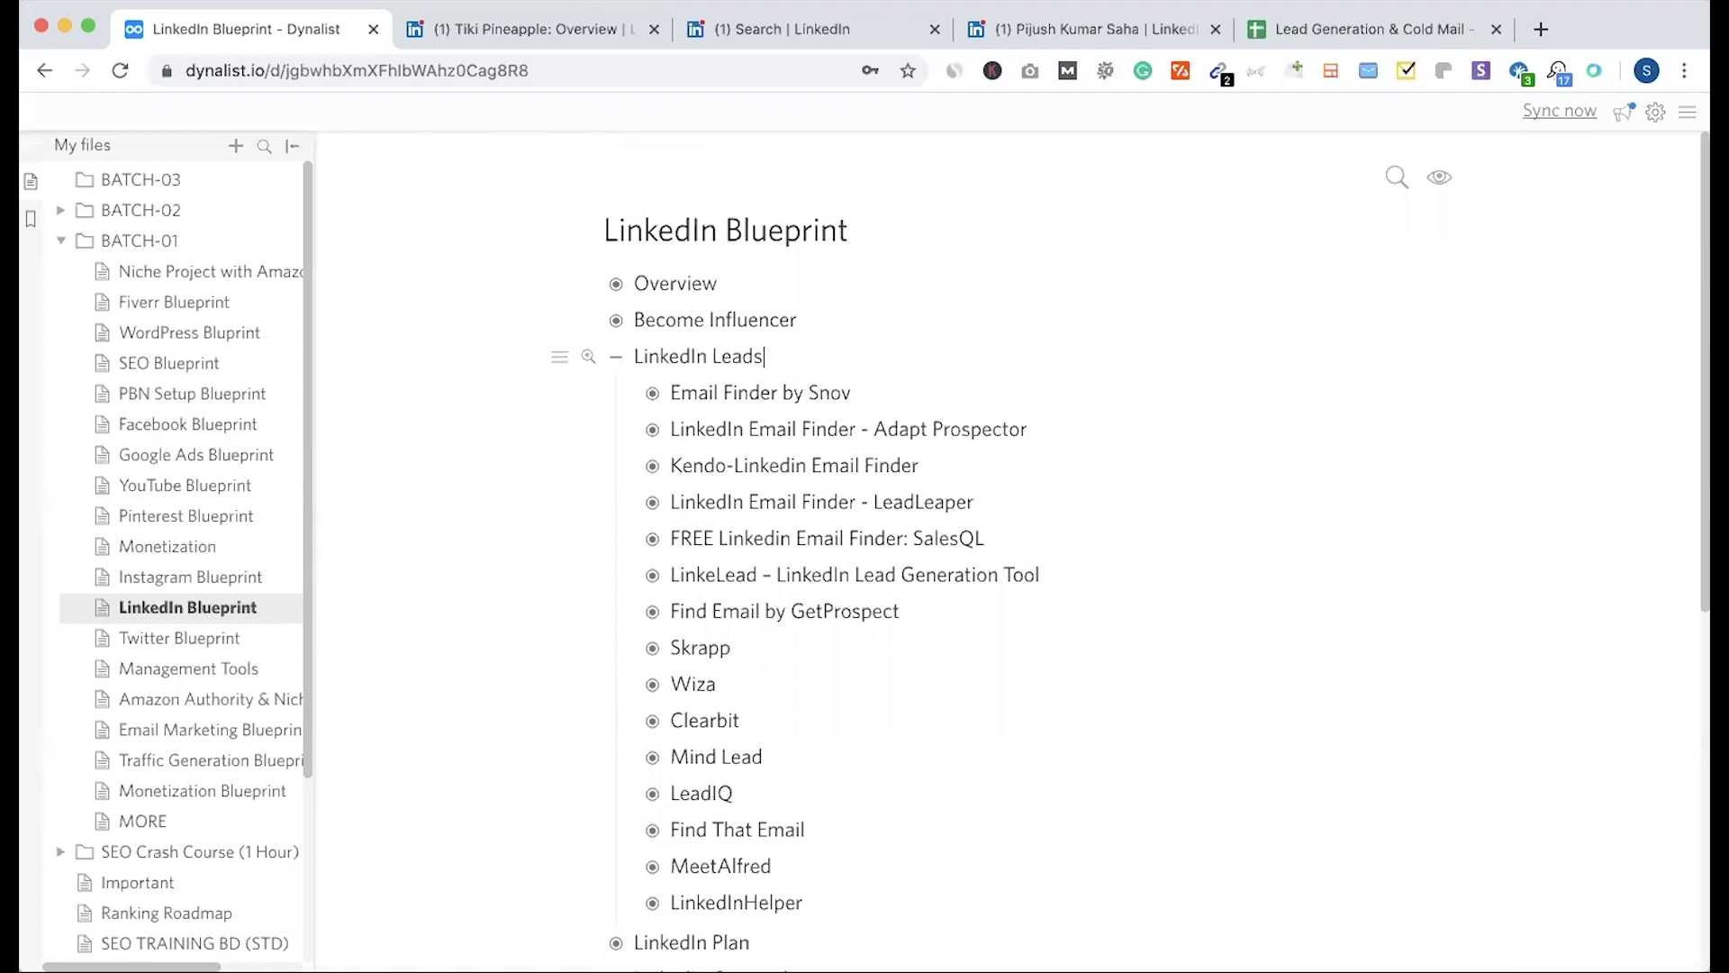
pyautogui.click(1101, 567)
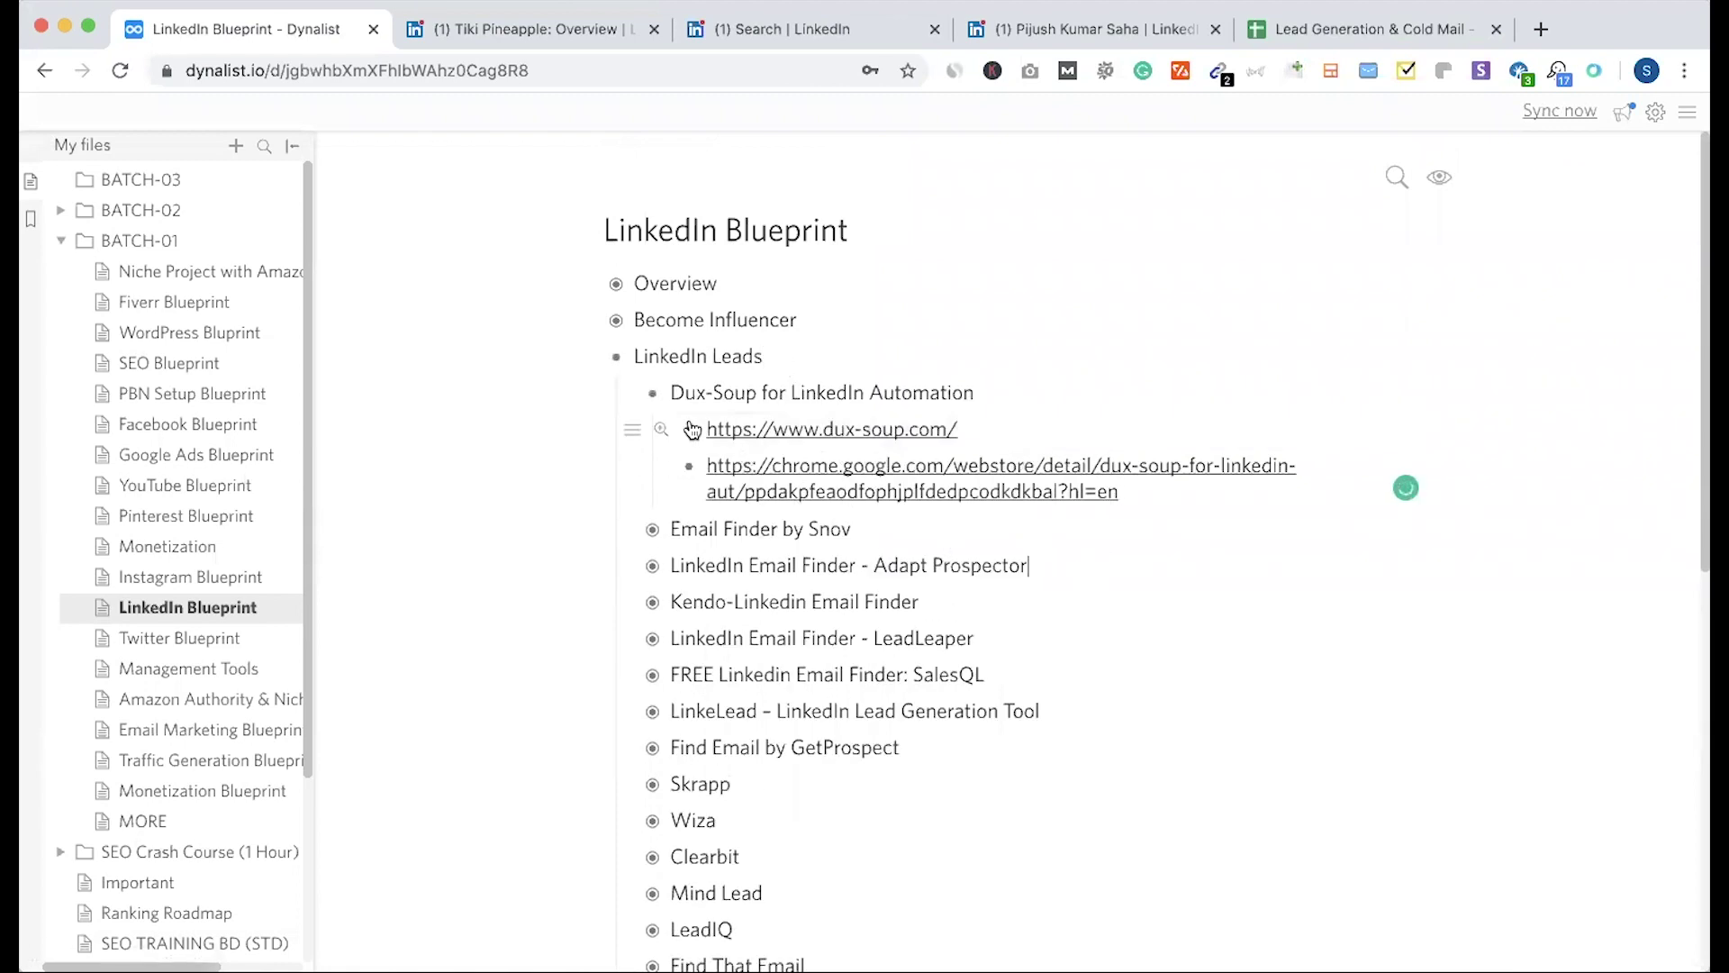
# Step: Re-expand the Dux-Soup item and follow its Chrome Web Store link
pyautogui.click(655, 396)
pyautogui.scroll(-2, 660, 651)
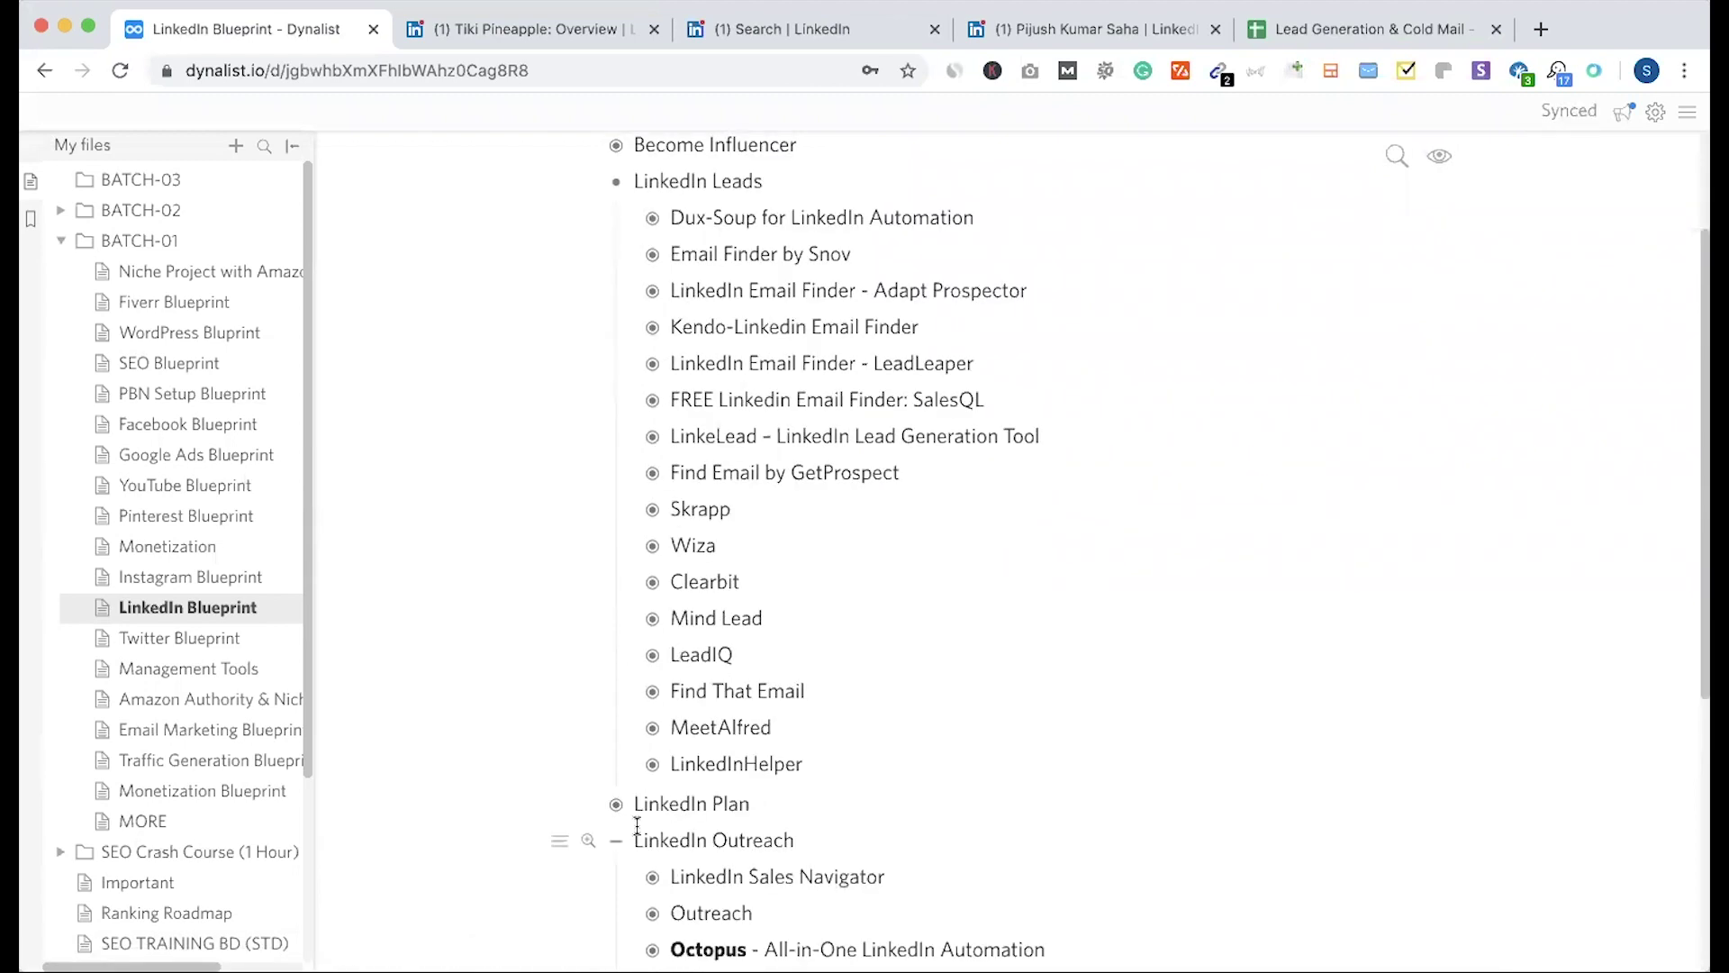
pyautogui.scroll(2, 630, 540)
pyautogui.click(655, 393)
pyautogui.click(811, 470)
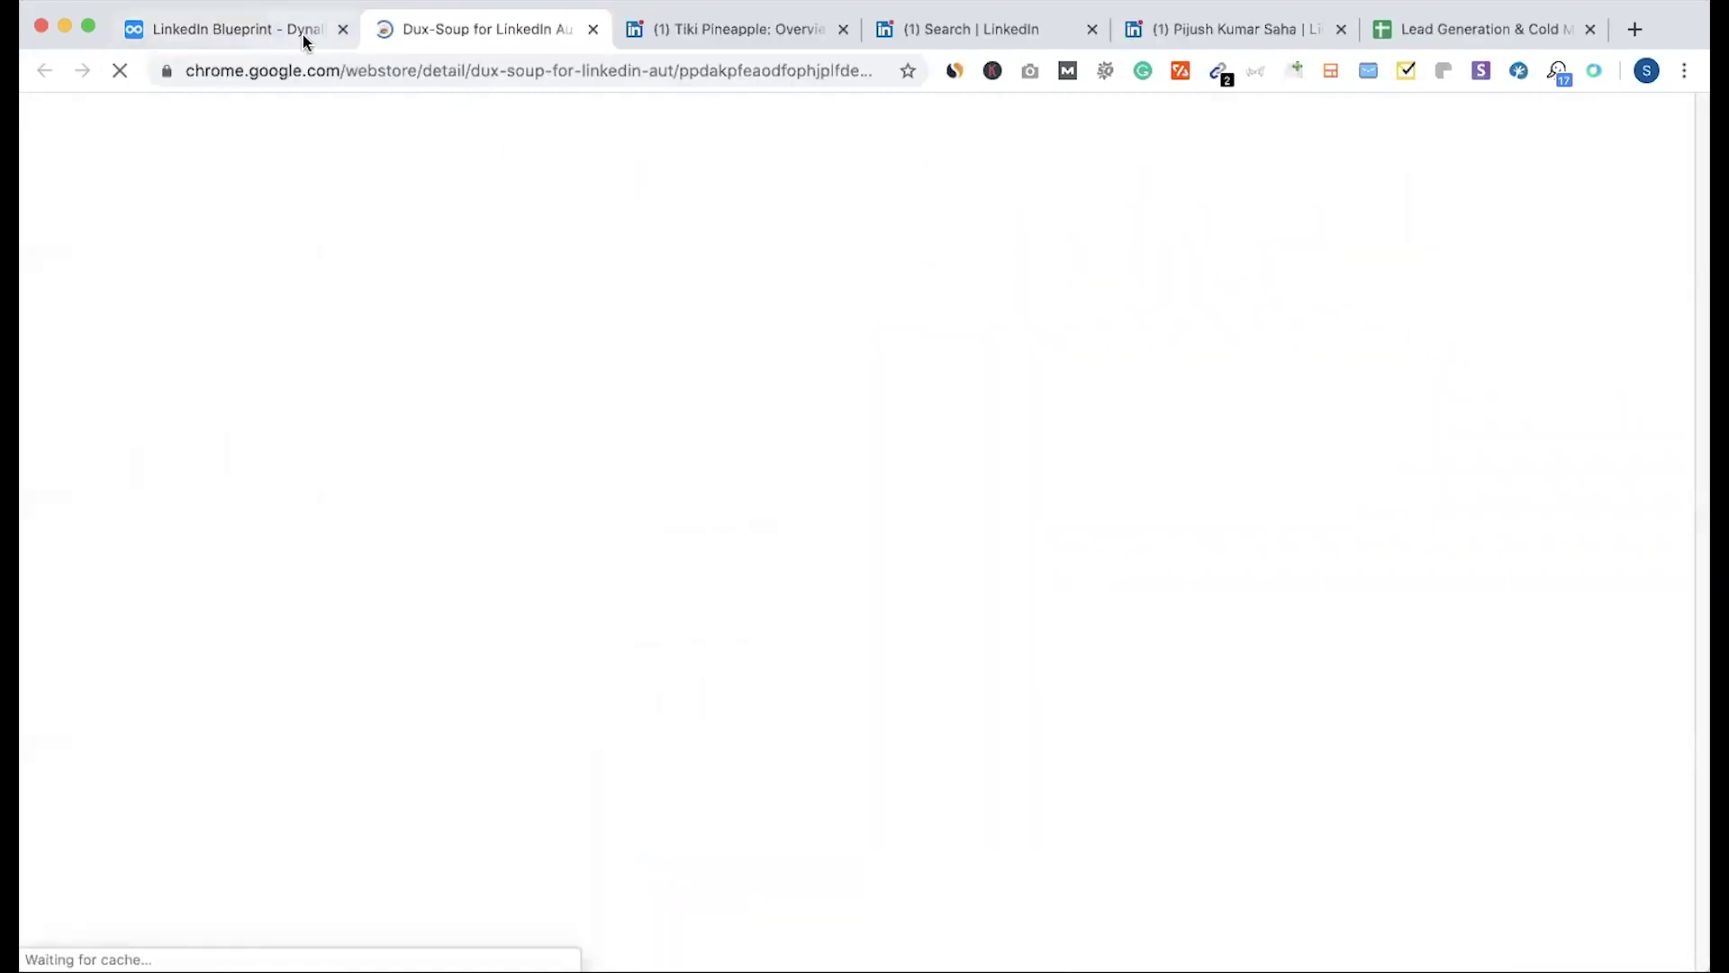
# Step: Review the Dux-Soup store listing, then view the Starter, Professional and Turbo pricing on dux-soup.com
pyautogui.click(304, 40)
pyautogui.click(812, 432)
pyautogui.hotkey('ctrl', 'Tab')
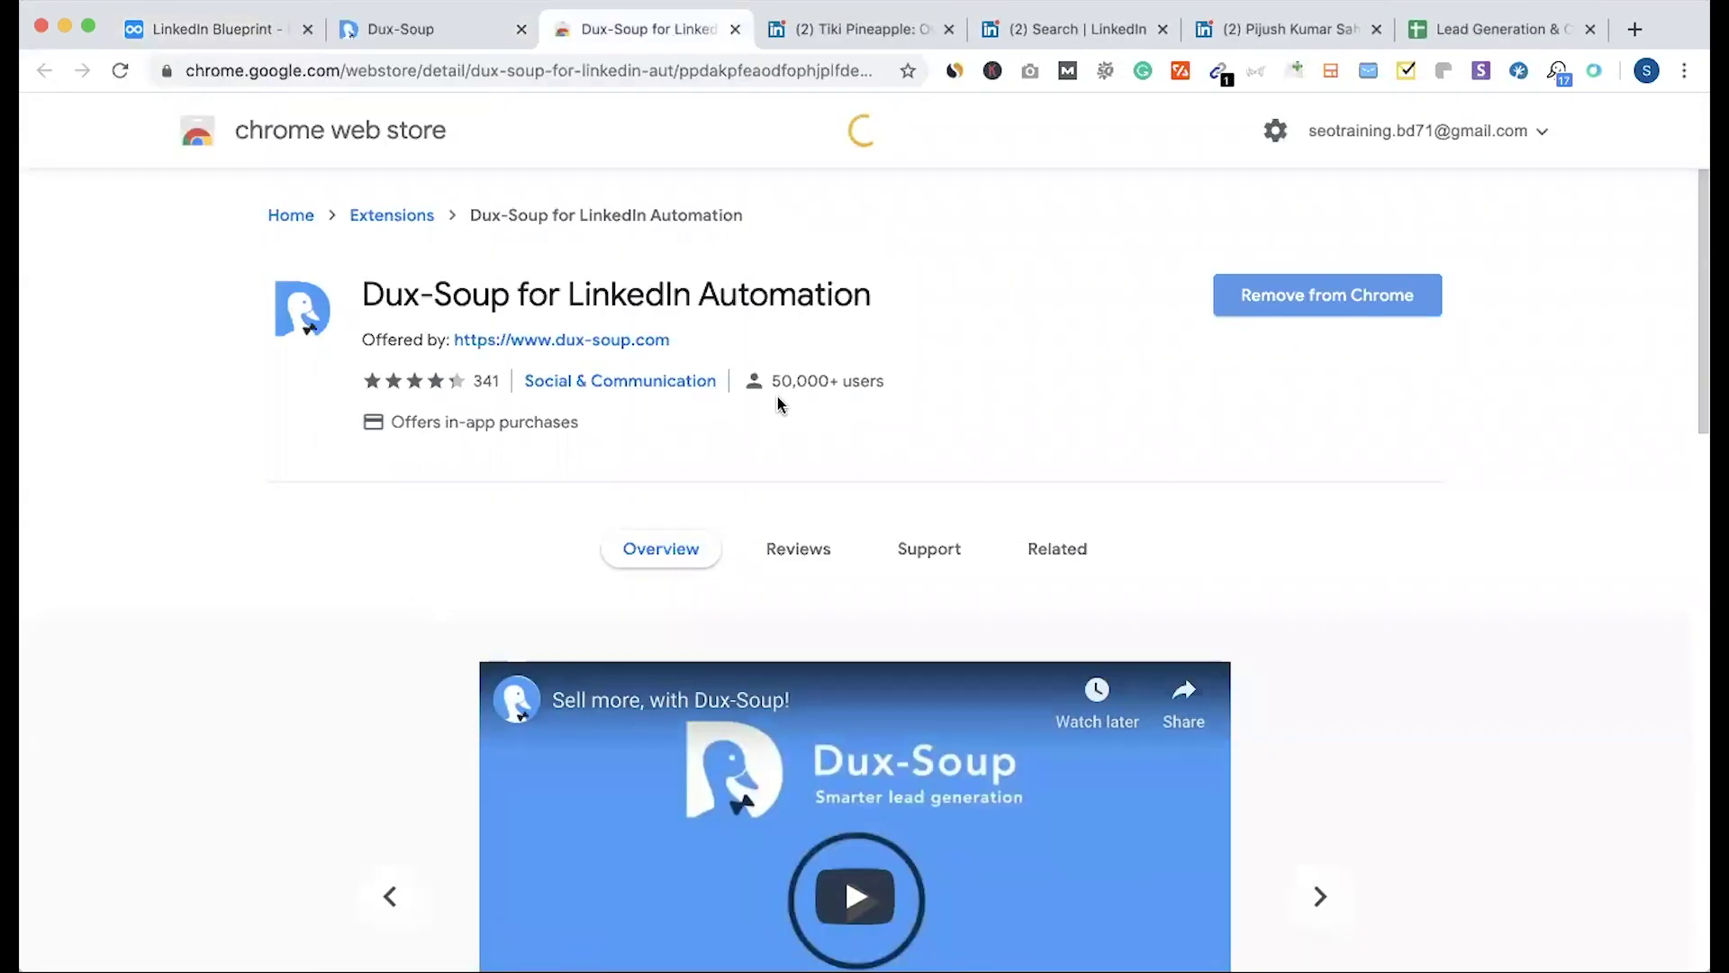
pyautogui.moveTo(773, 385); pyautogui.dragTo(819, 411)
pyautogui.click(513, 457)
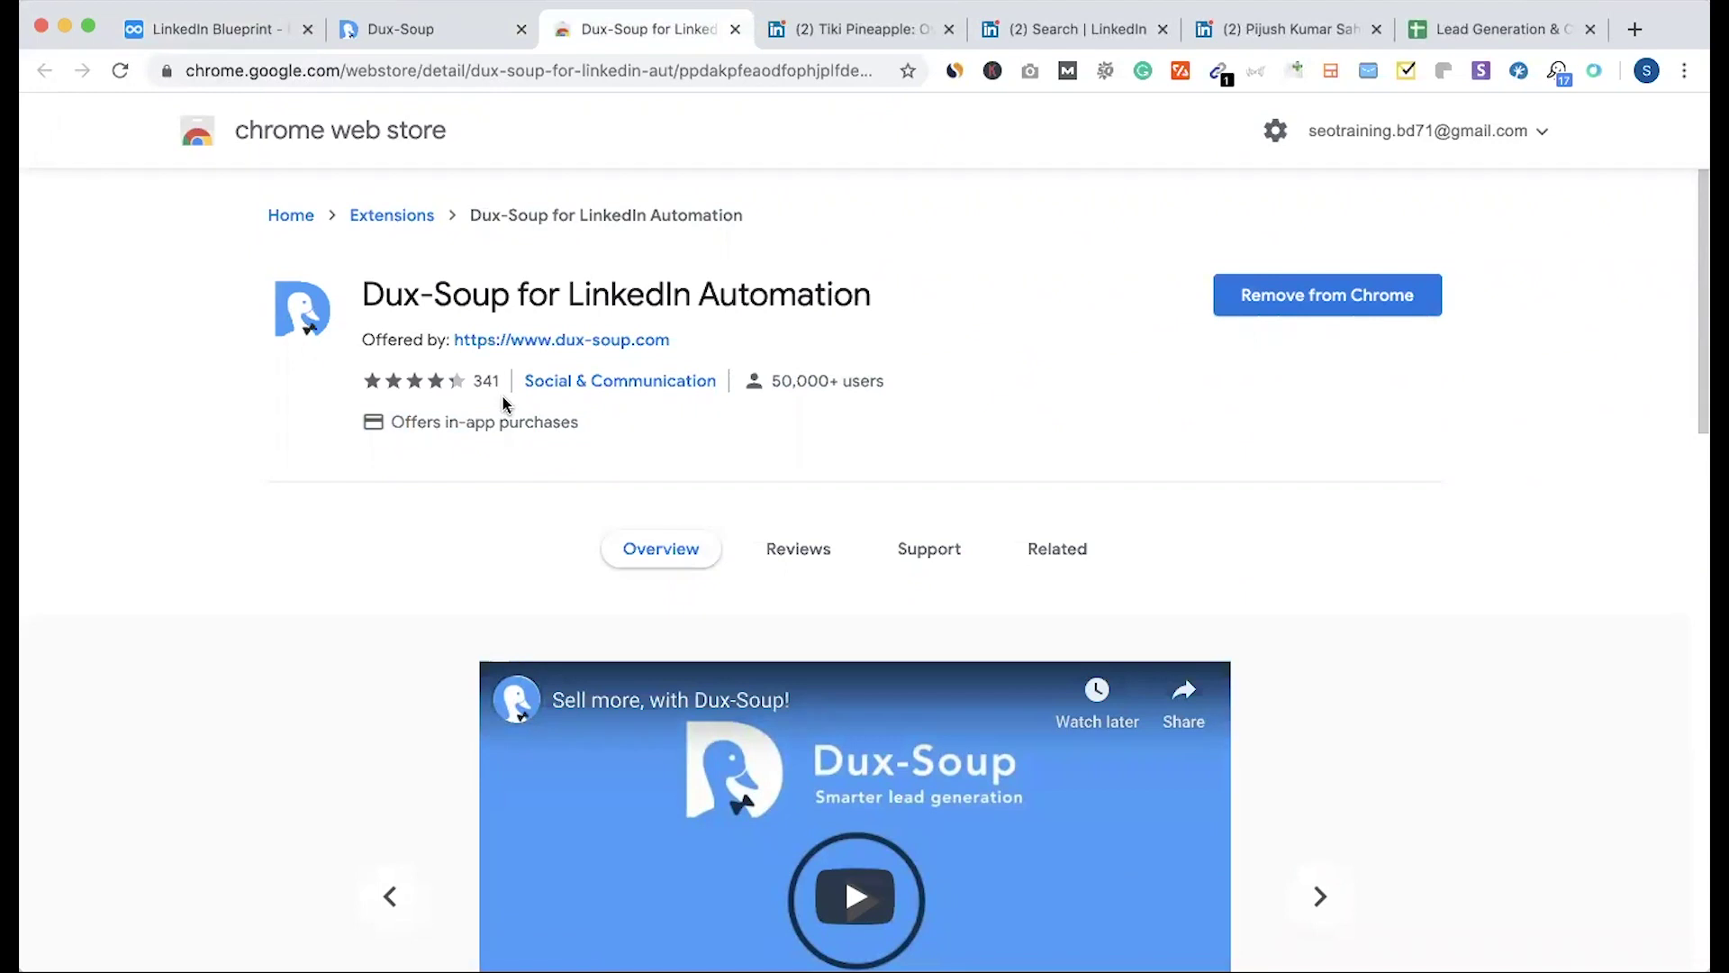
pyautogui.click(466, 36)
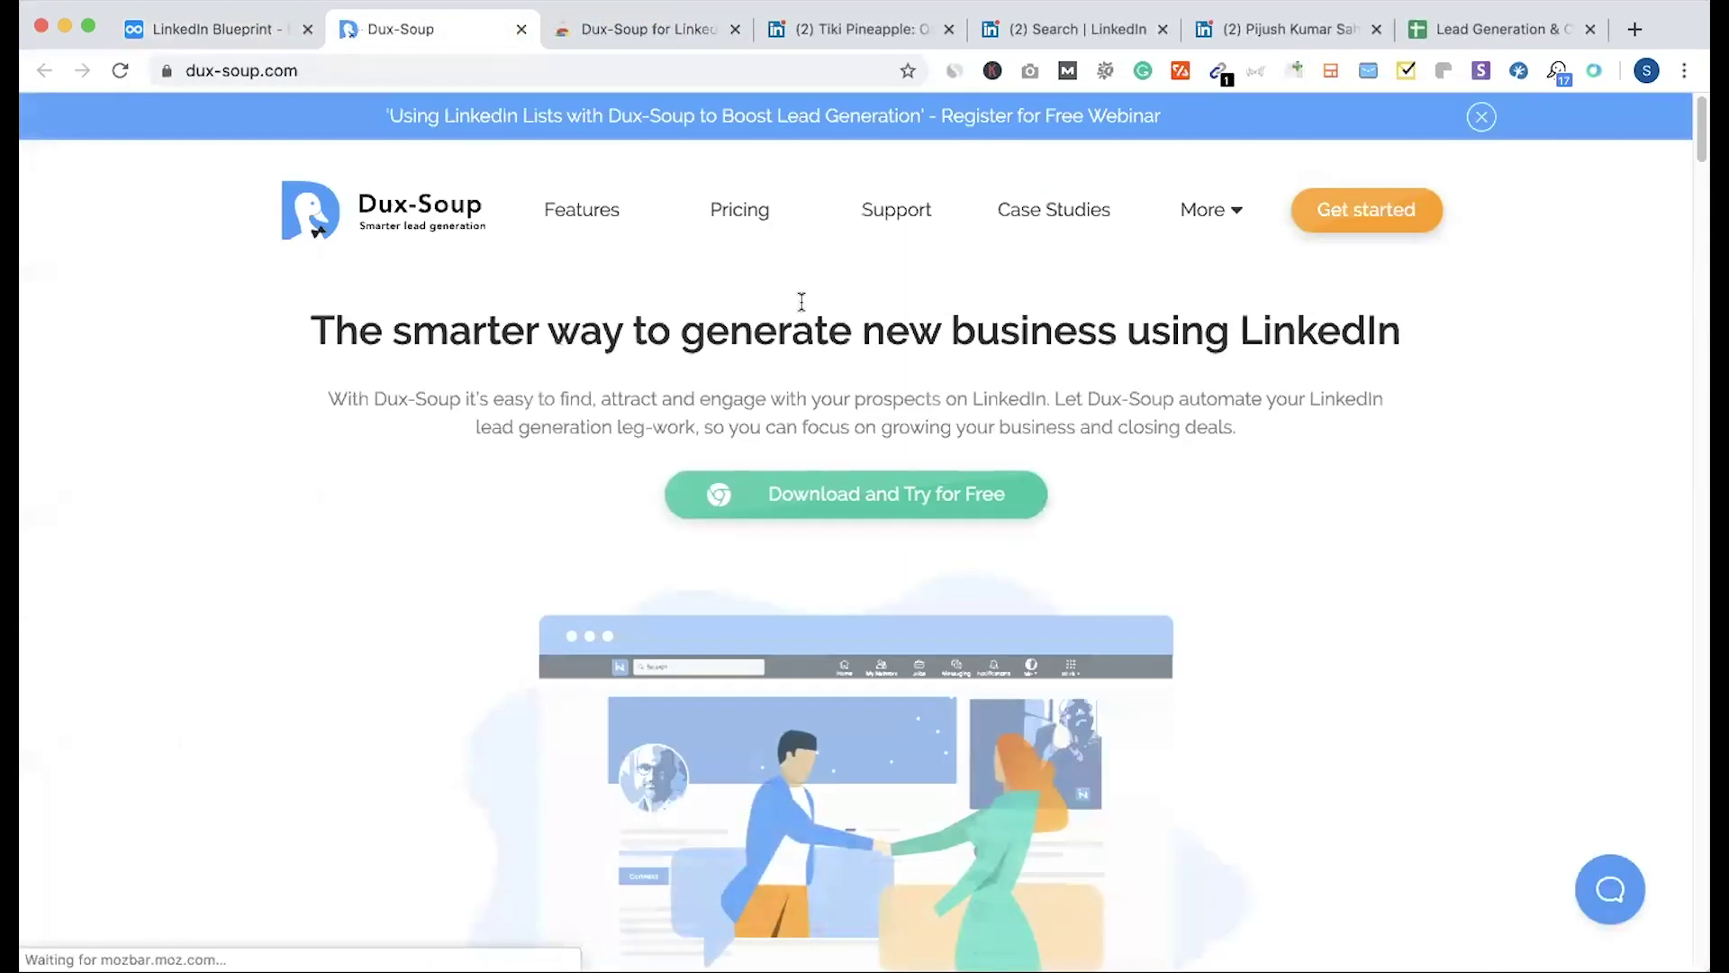
pyautogui.click(737, 192)
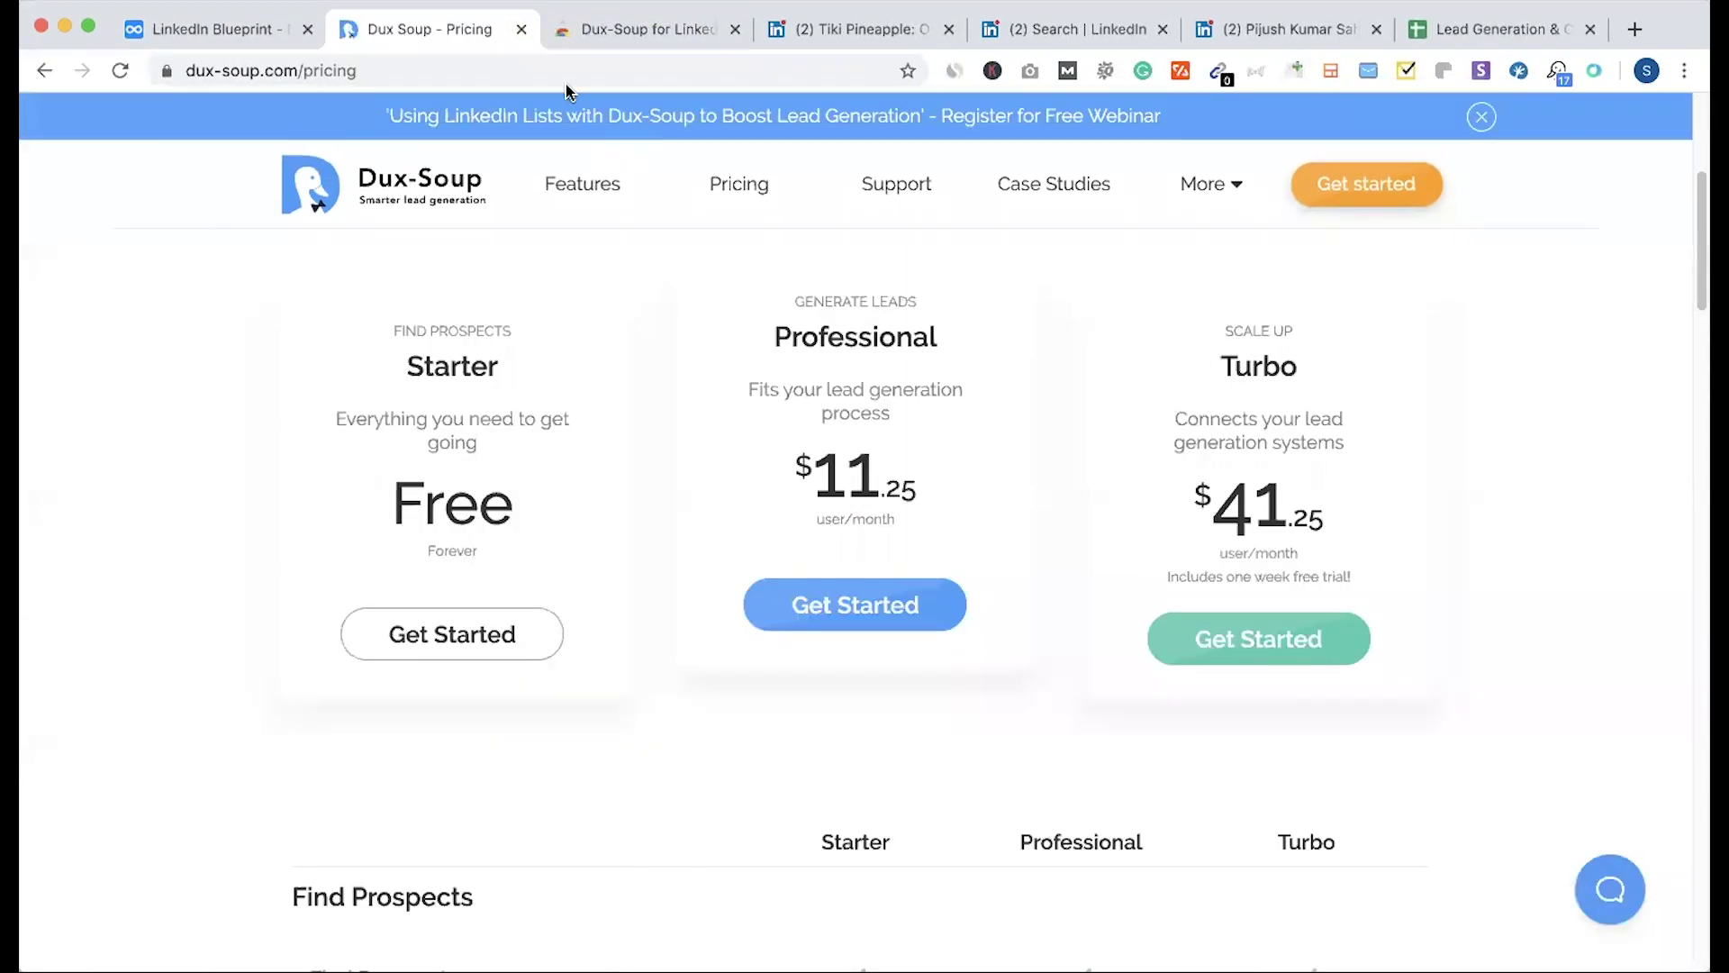
# Step: Close both Dux-Soup tabs and open the Dux-Soup recorder over the owner search results
pyautogui.click(522, 30)
pyautogui.click(521, 30)
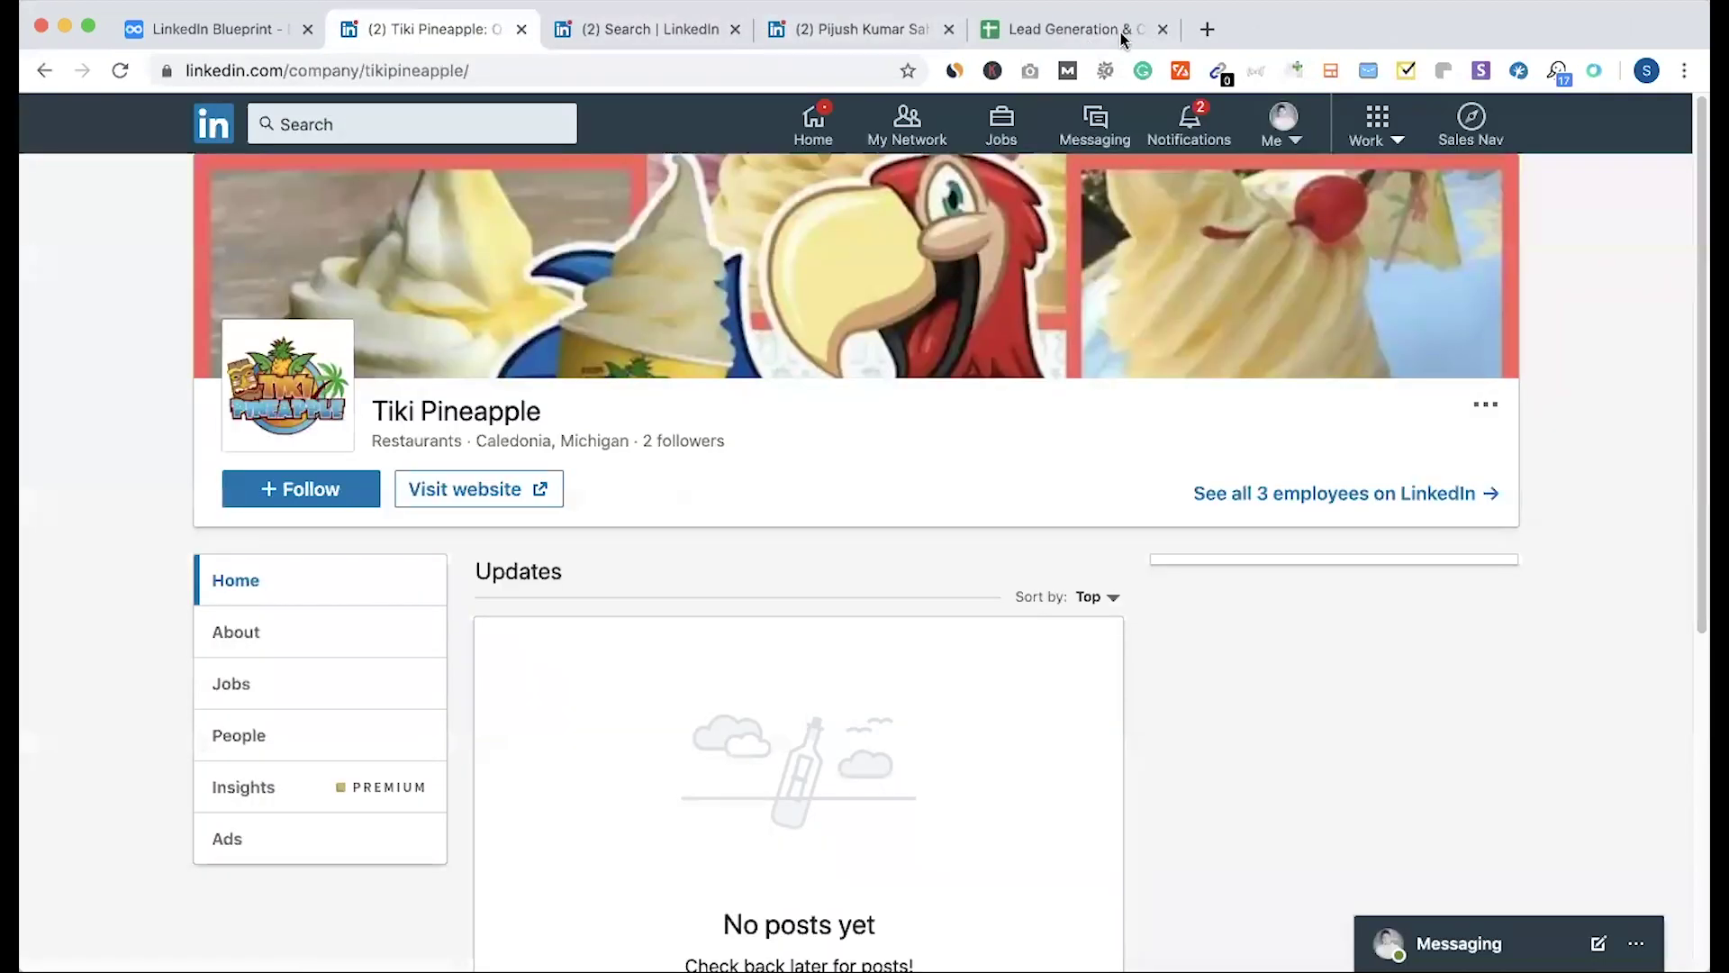
pyautogui.click(640, 30)
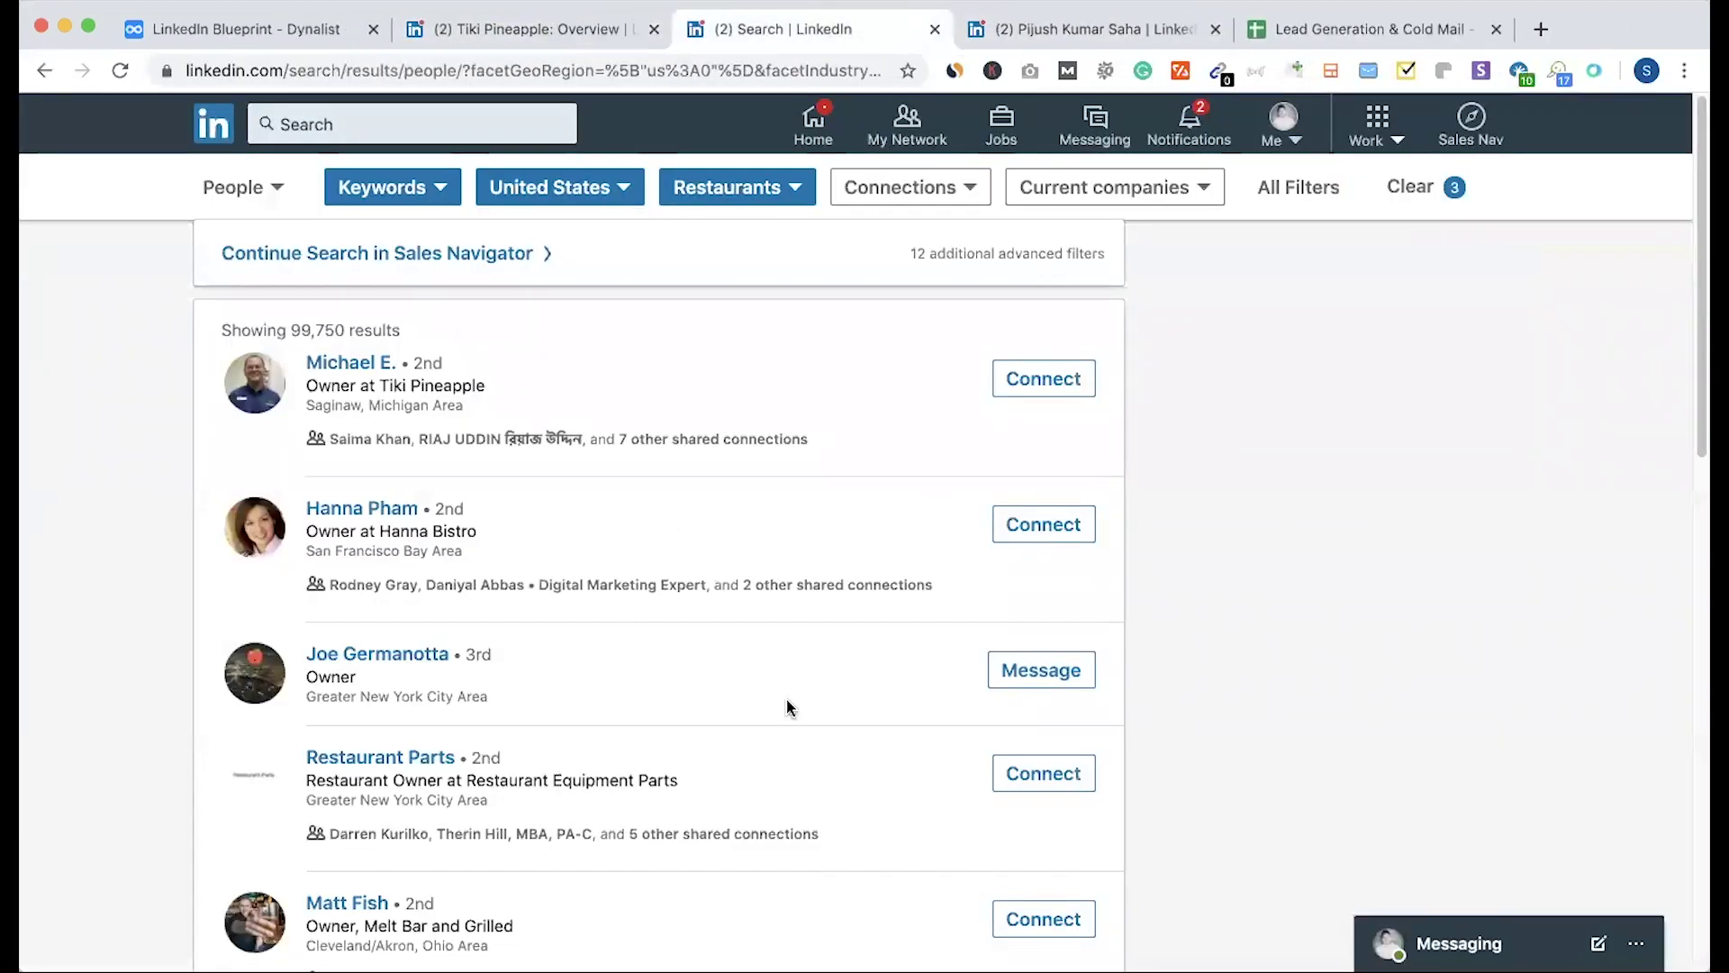
pyautogui.scroll(-5, 789, 708)
pyautogui.scroll(-10, 789, 708)
pyautogui.scroll(15, 867, 613)
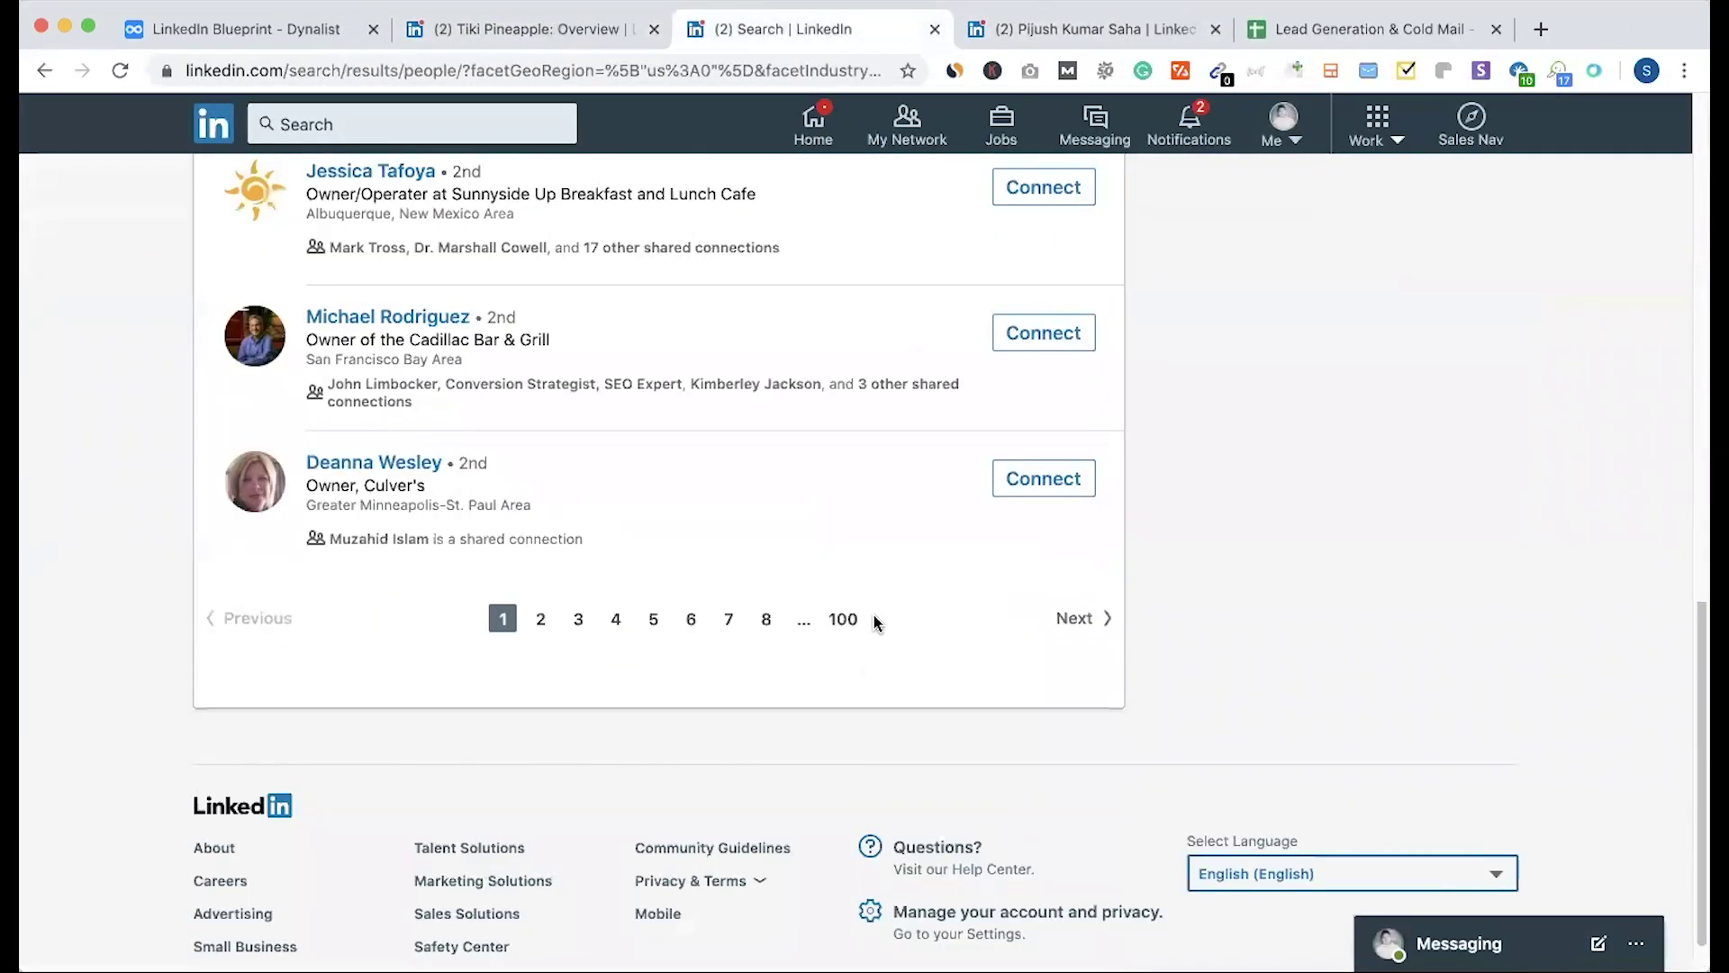
pyautogui.scroll(2, 990, 567)
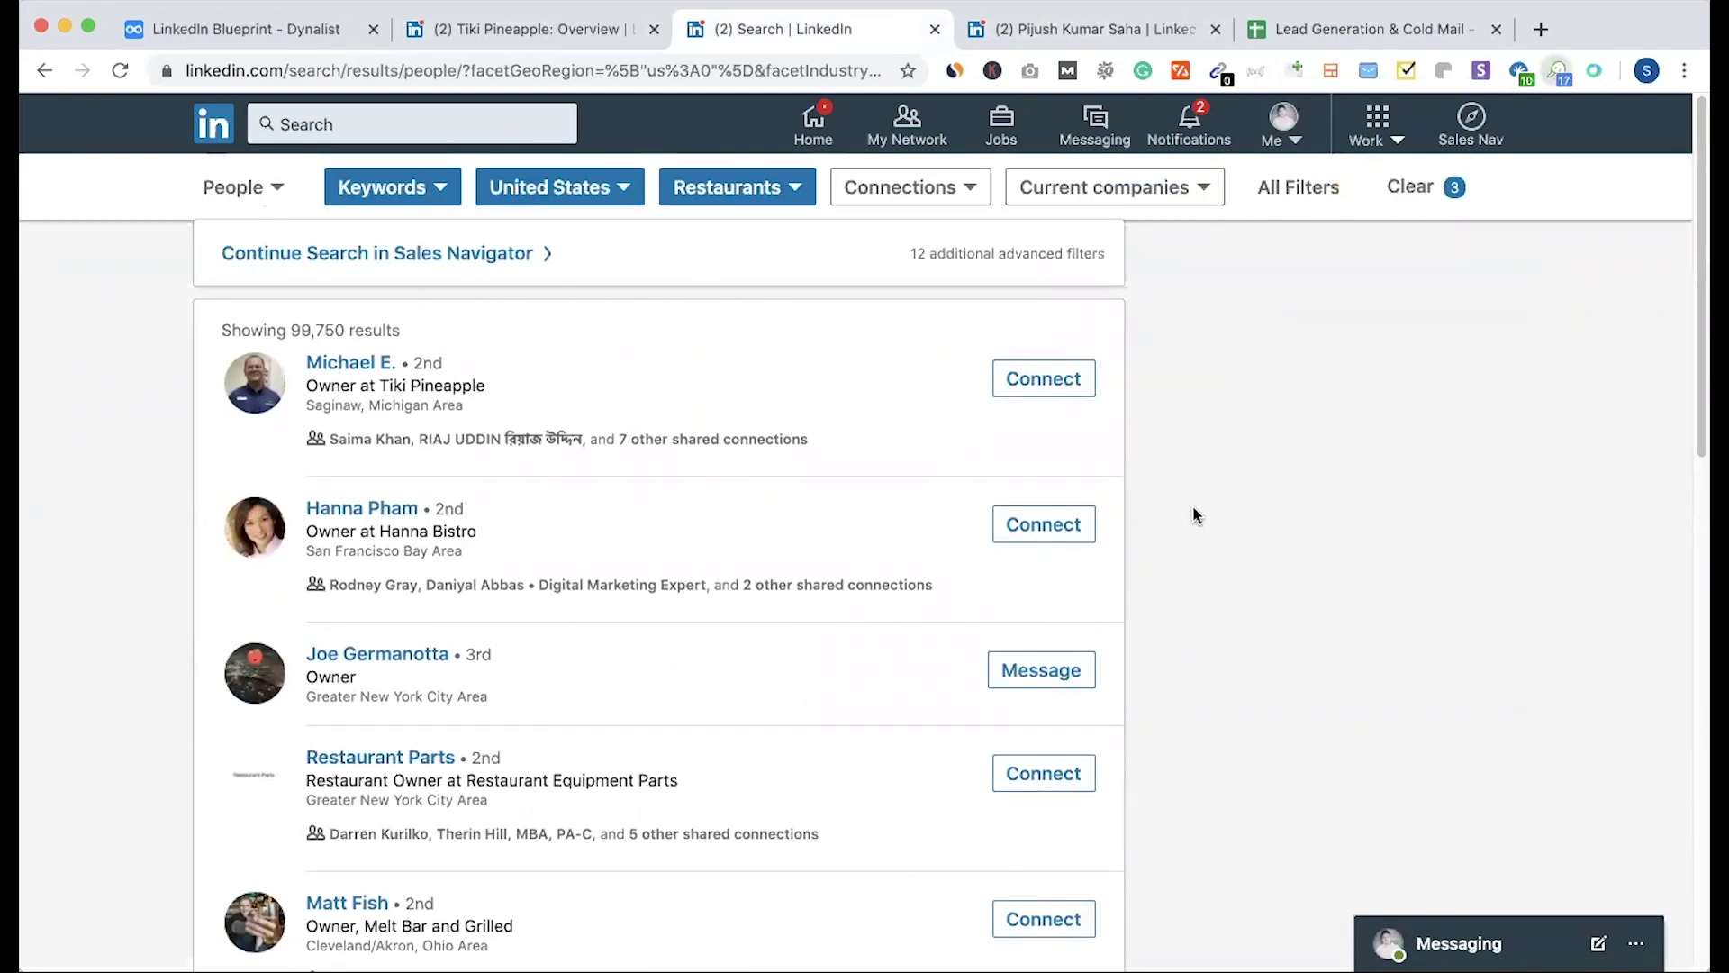
pyautogui.click(1558, 70)
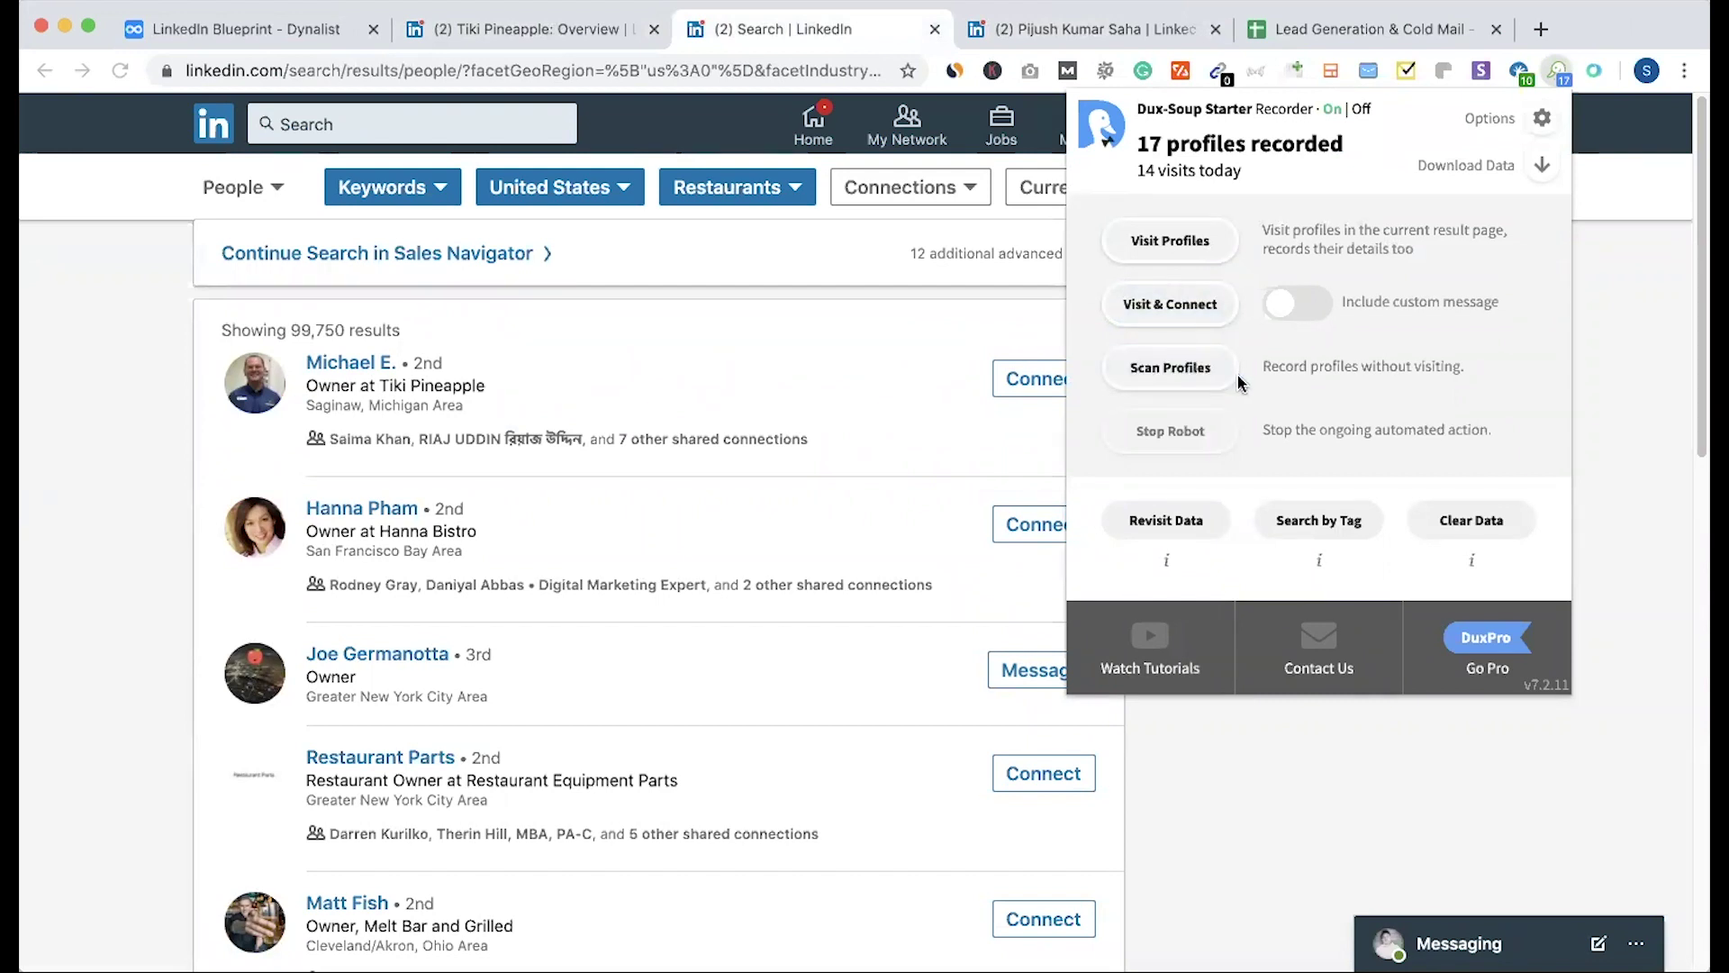
# Step: Start Dux-Soup visiting profiles with email lookup beyond 1st-degree connections enabled
pyautogui.click(1171, 242)
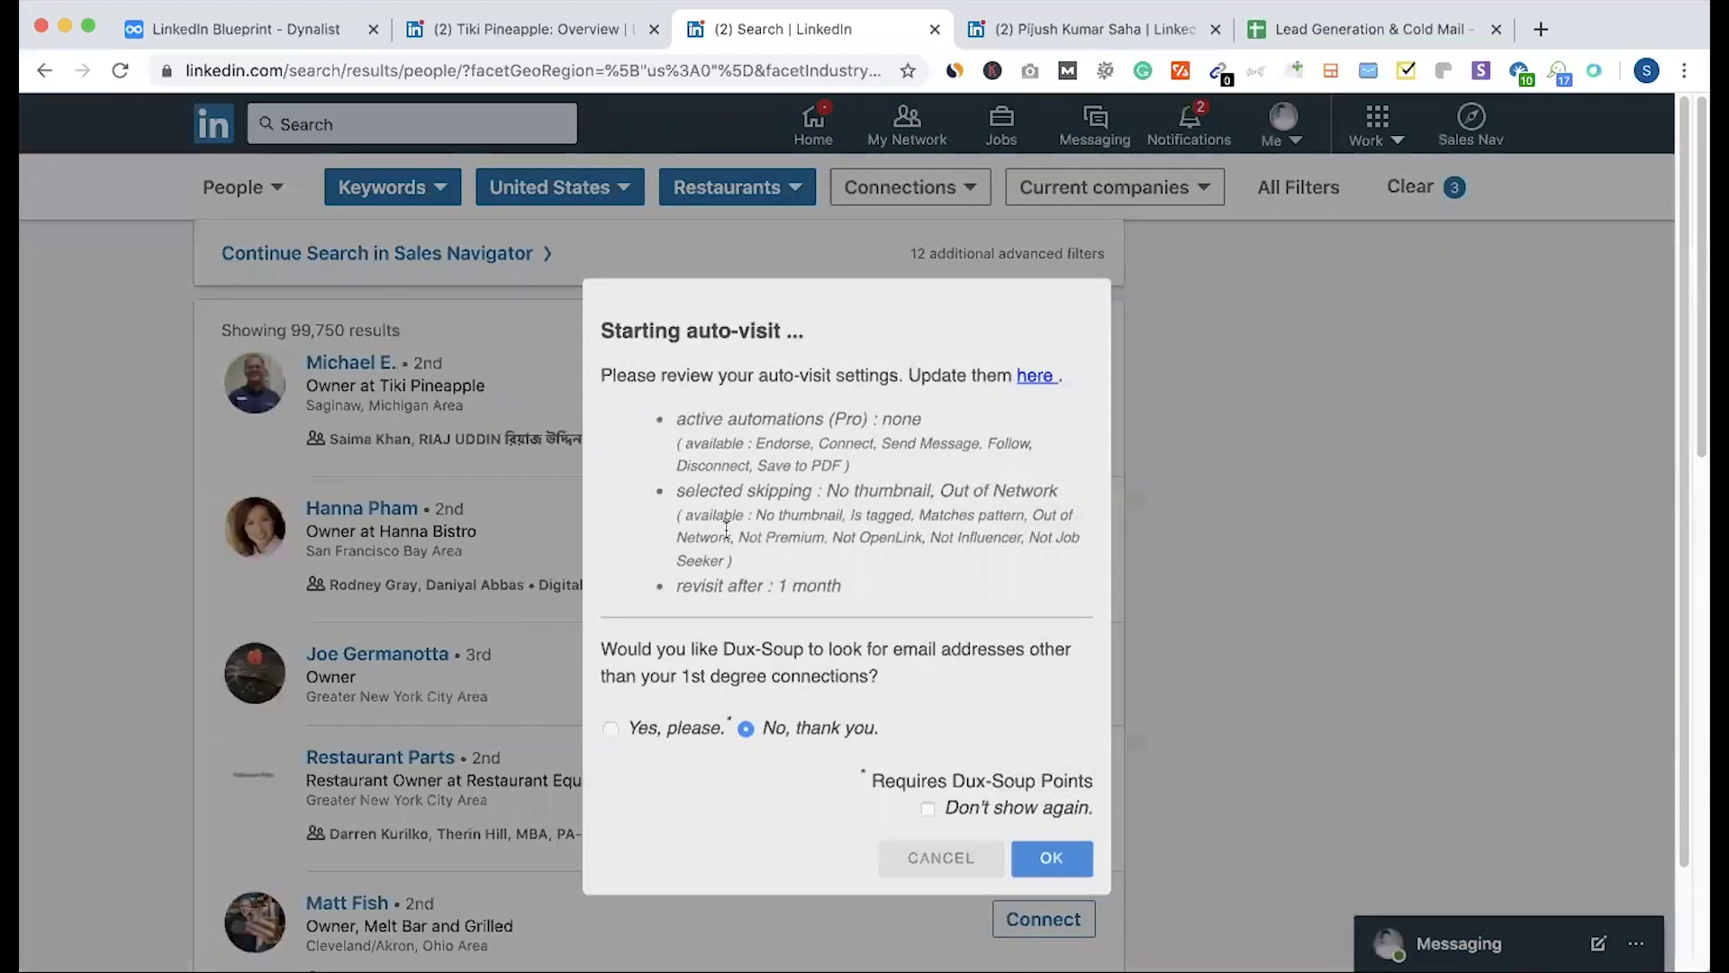
pyautogui.click(702, 727)
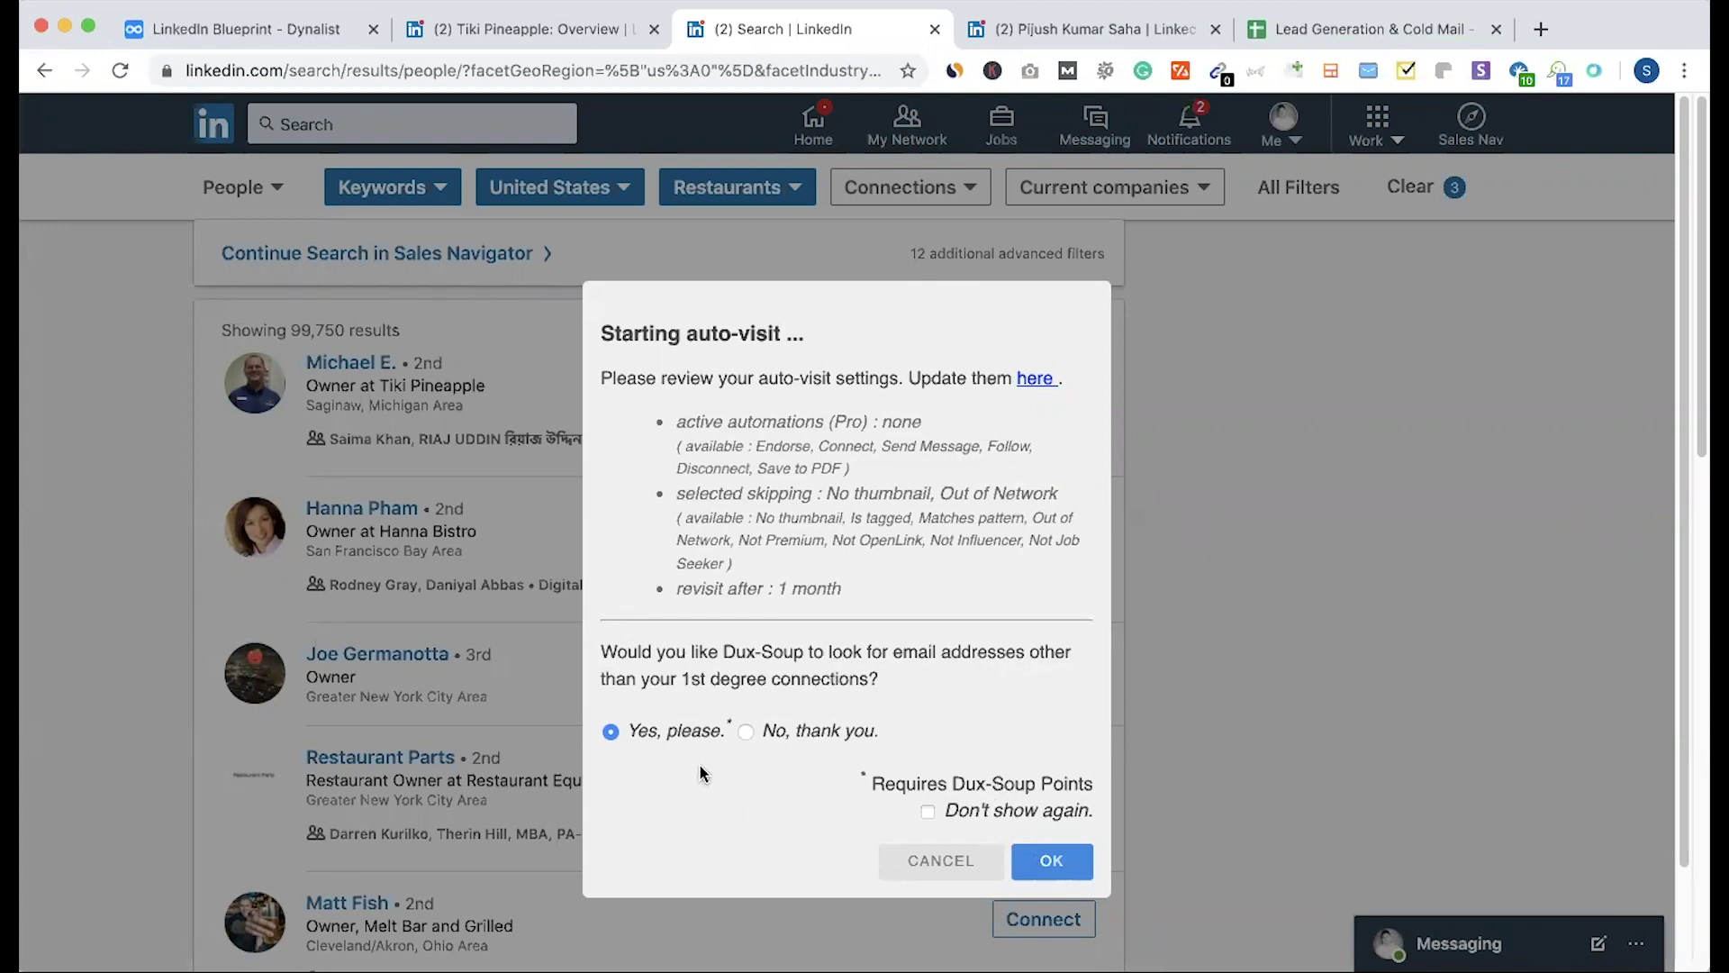
pyautogui.press('Return')
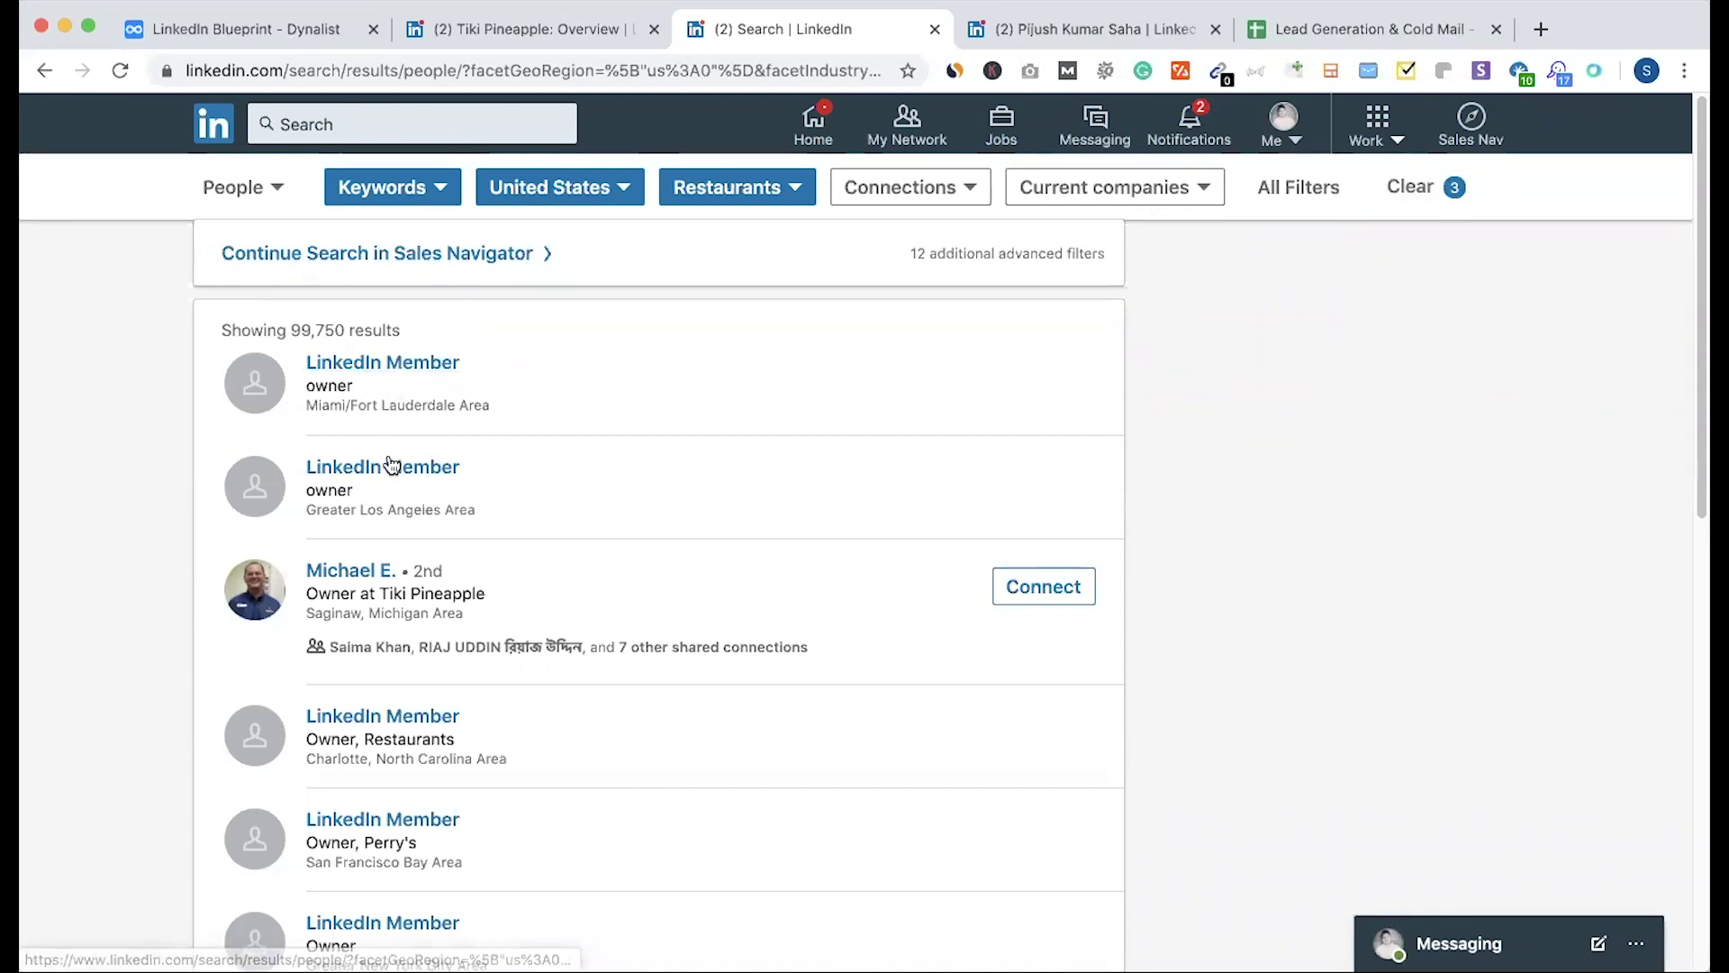
# Step: Follow the auto-visit through the owner results as anonymous LinkedIn Member profiles are skipped
pyautogui.scroll(-10, 392, 453)
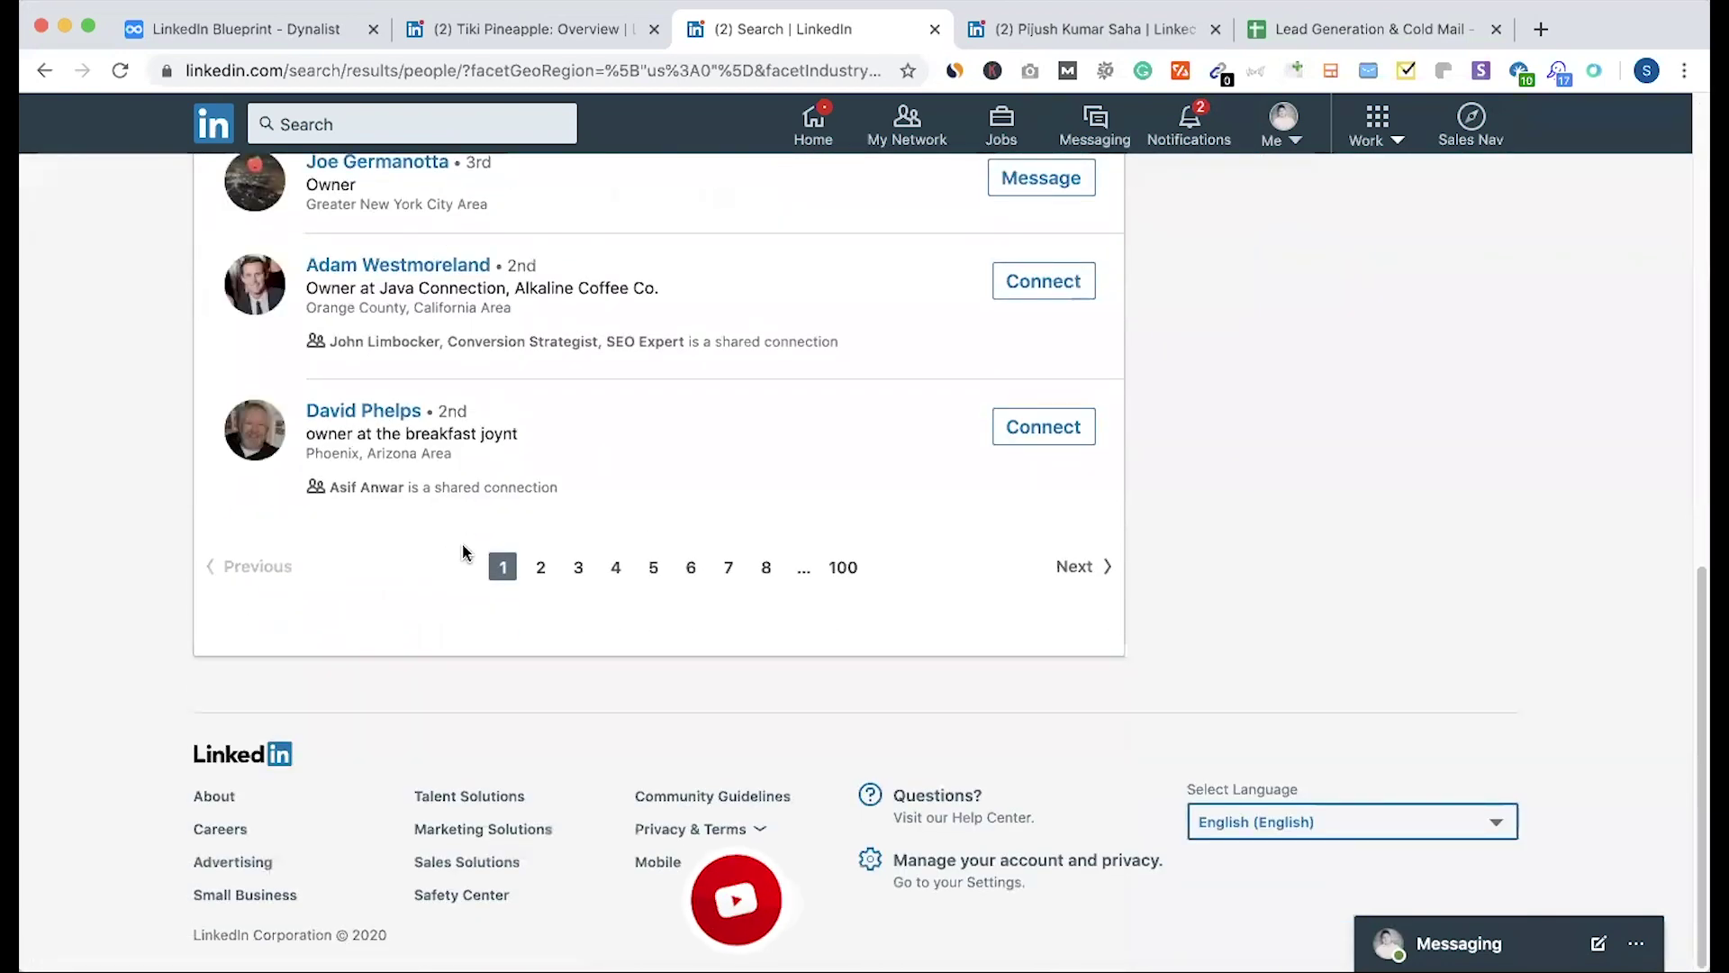
pyautogui.scroll(7, 462, 551)
pyautogui.scroll(4, 412, 626)
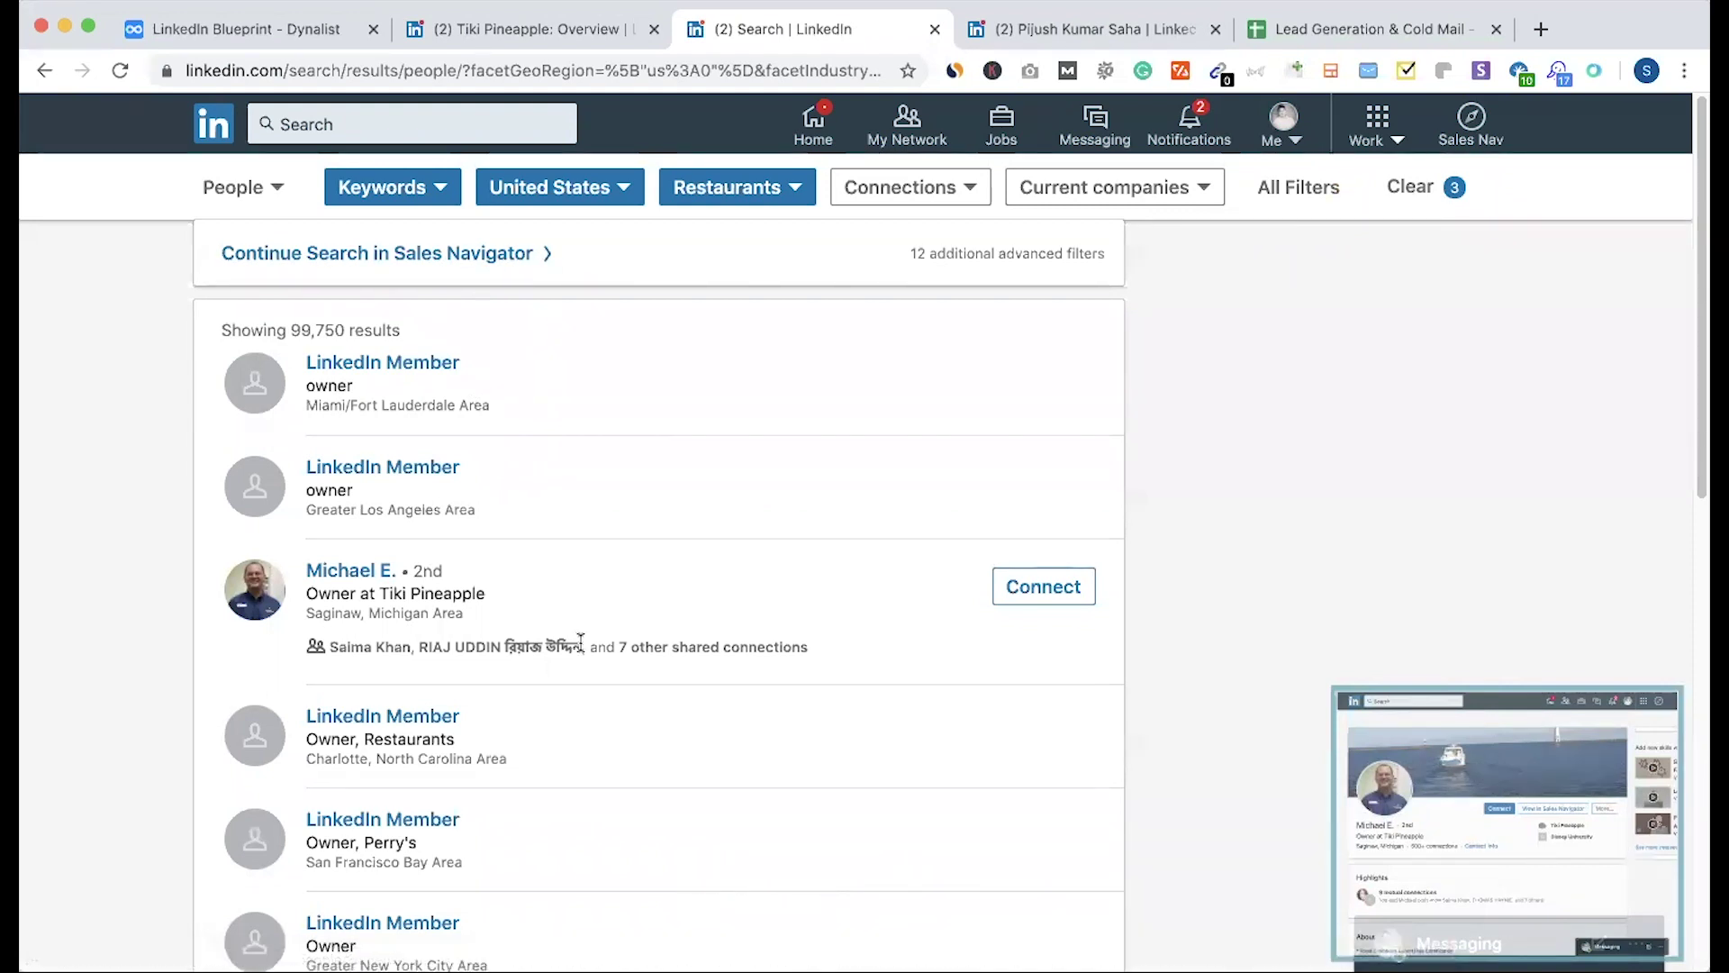
pyautogui.scroll(-1, 580, 640)
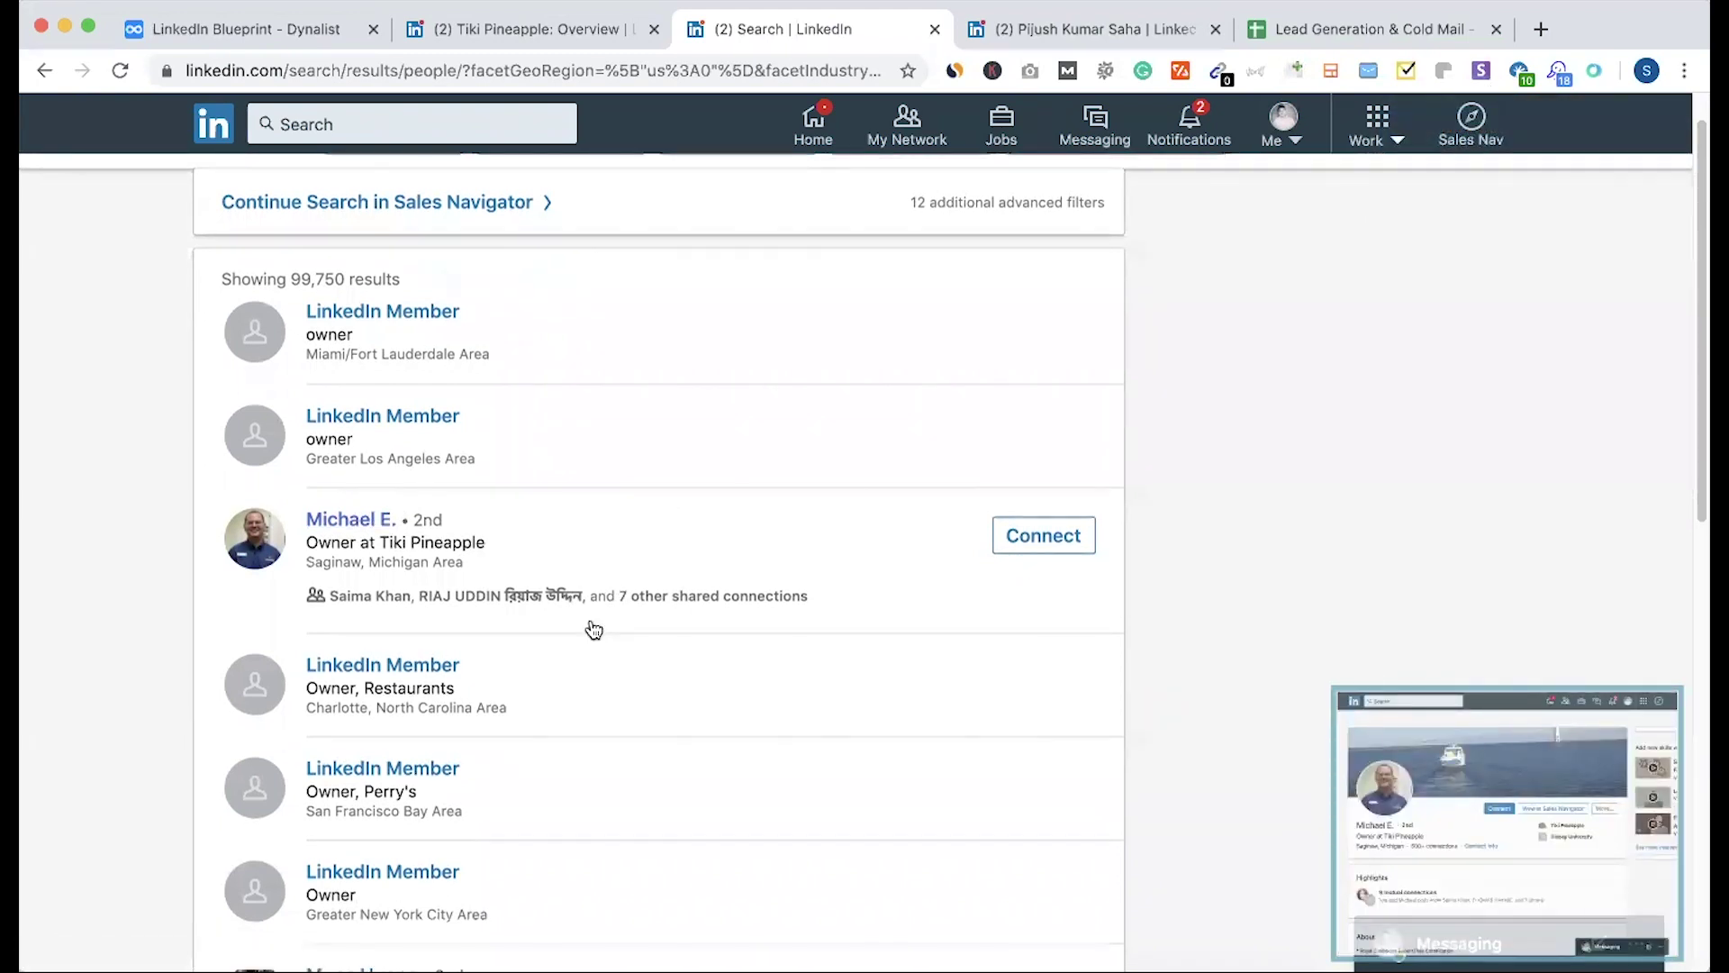
pyautogui.scroll(-3, 594, 630)
pyautogui.scroll(-5, 591, 626)
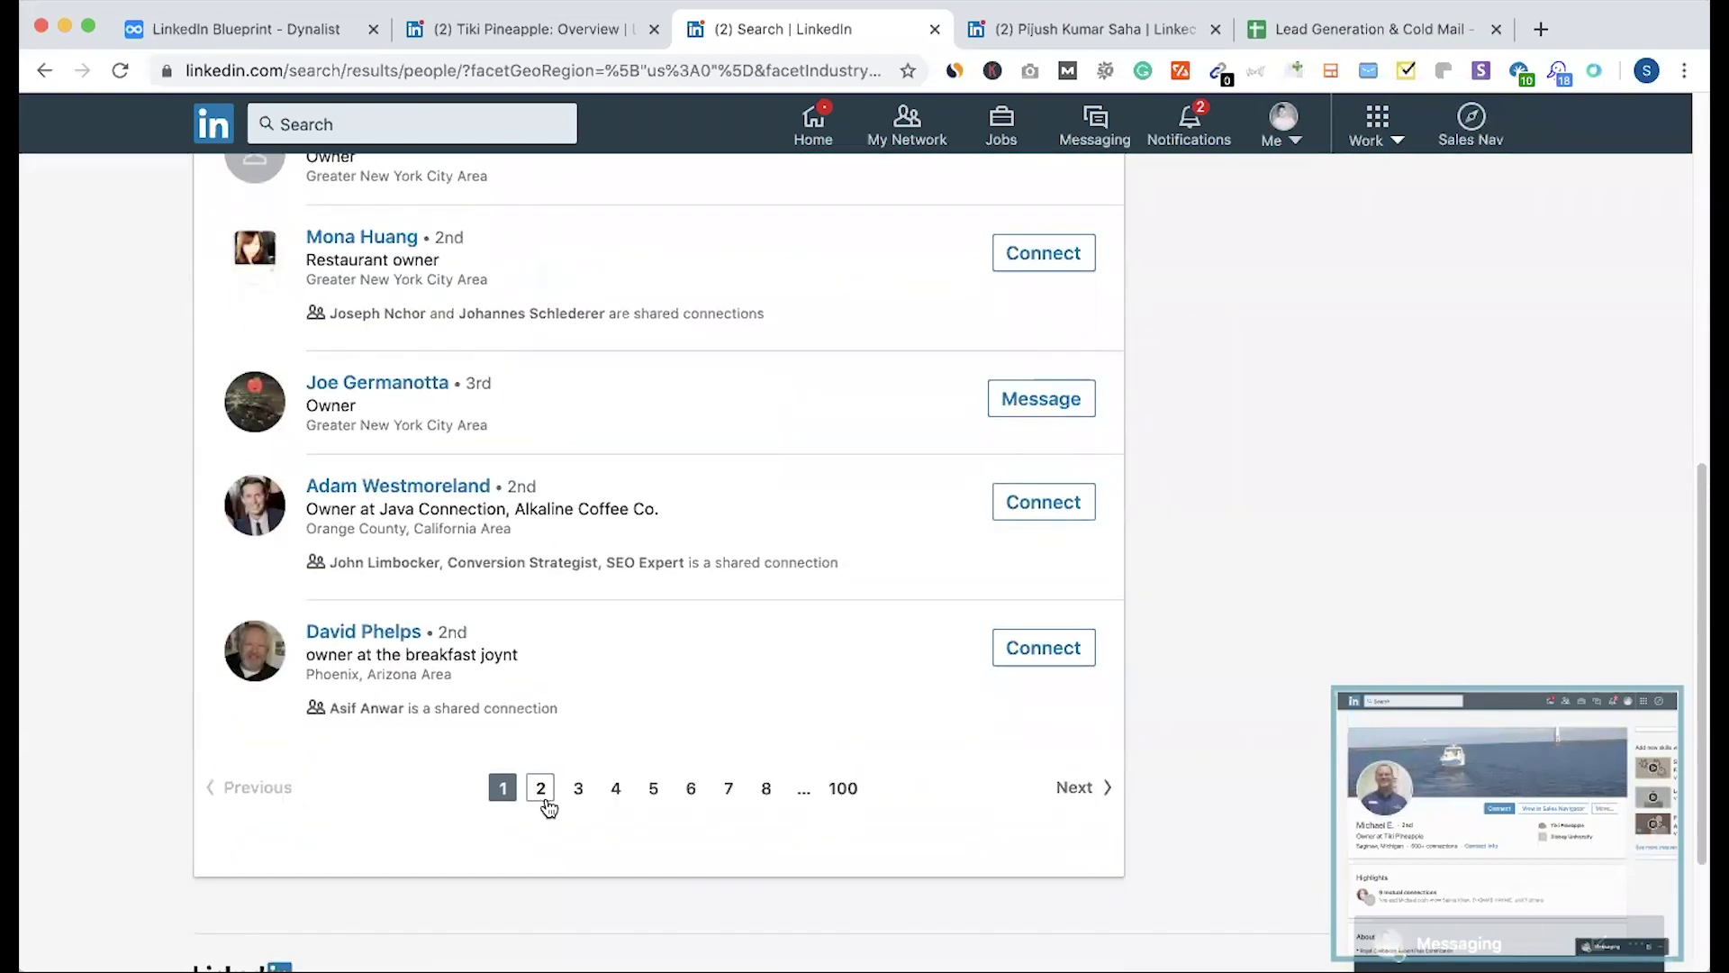
pyautogui.click(653, 788)
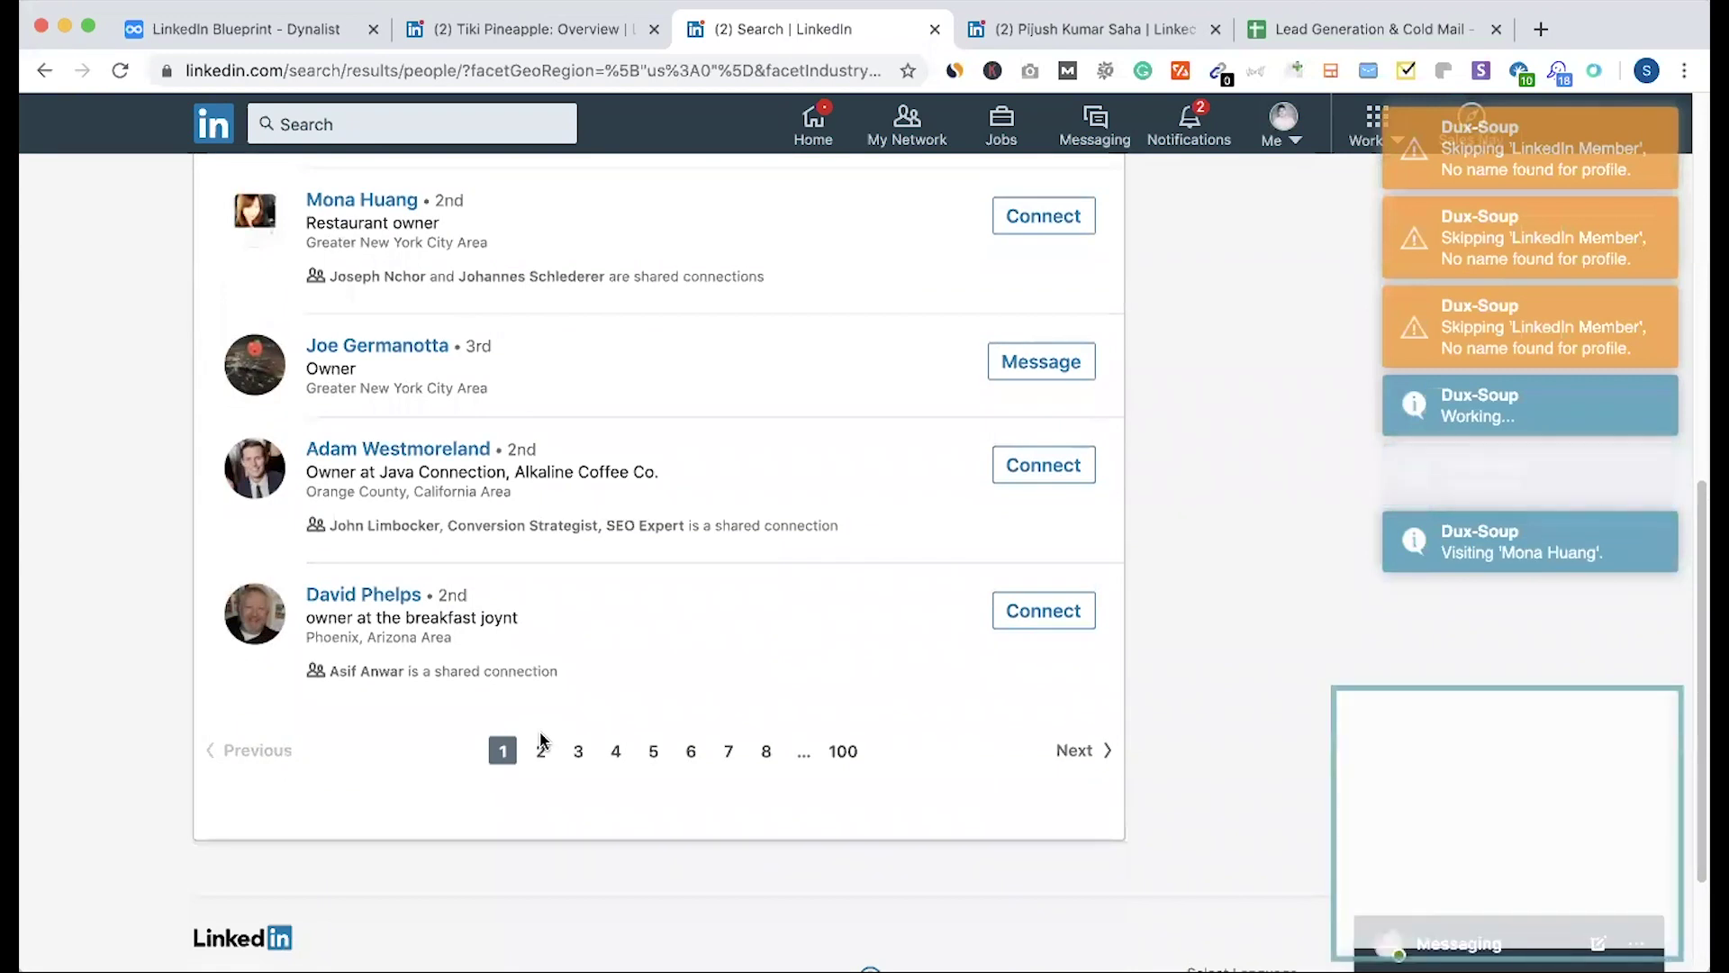
# Step: Try Dux-Soup's Download Data, dismiss the $14.99/month Premium upsell, and select the 'Owner at Tiki' headline
pyautogui.click(540, 745)
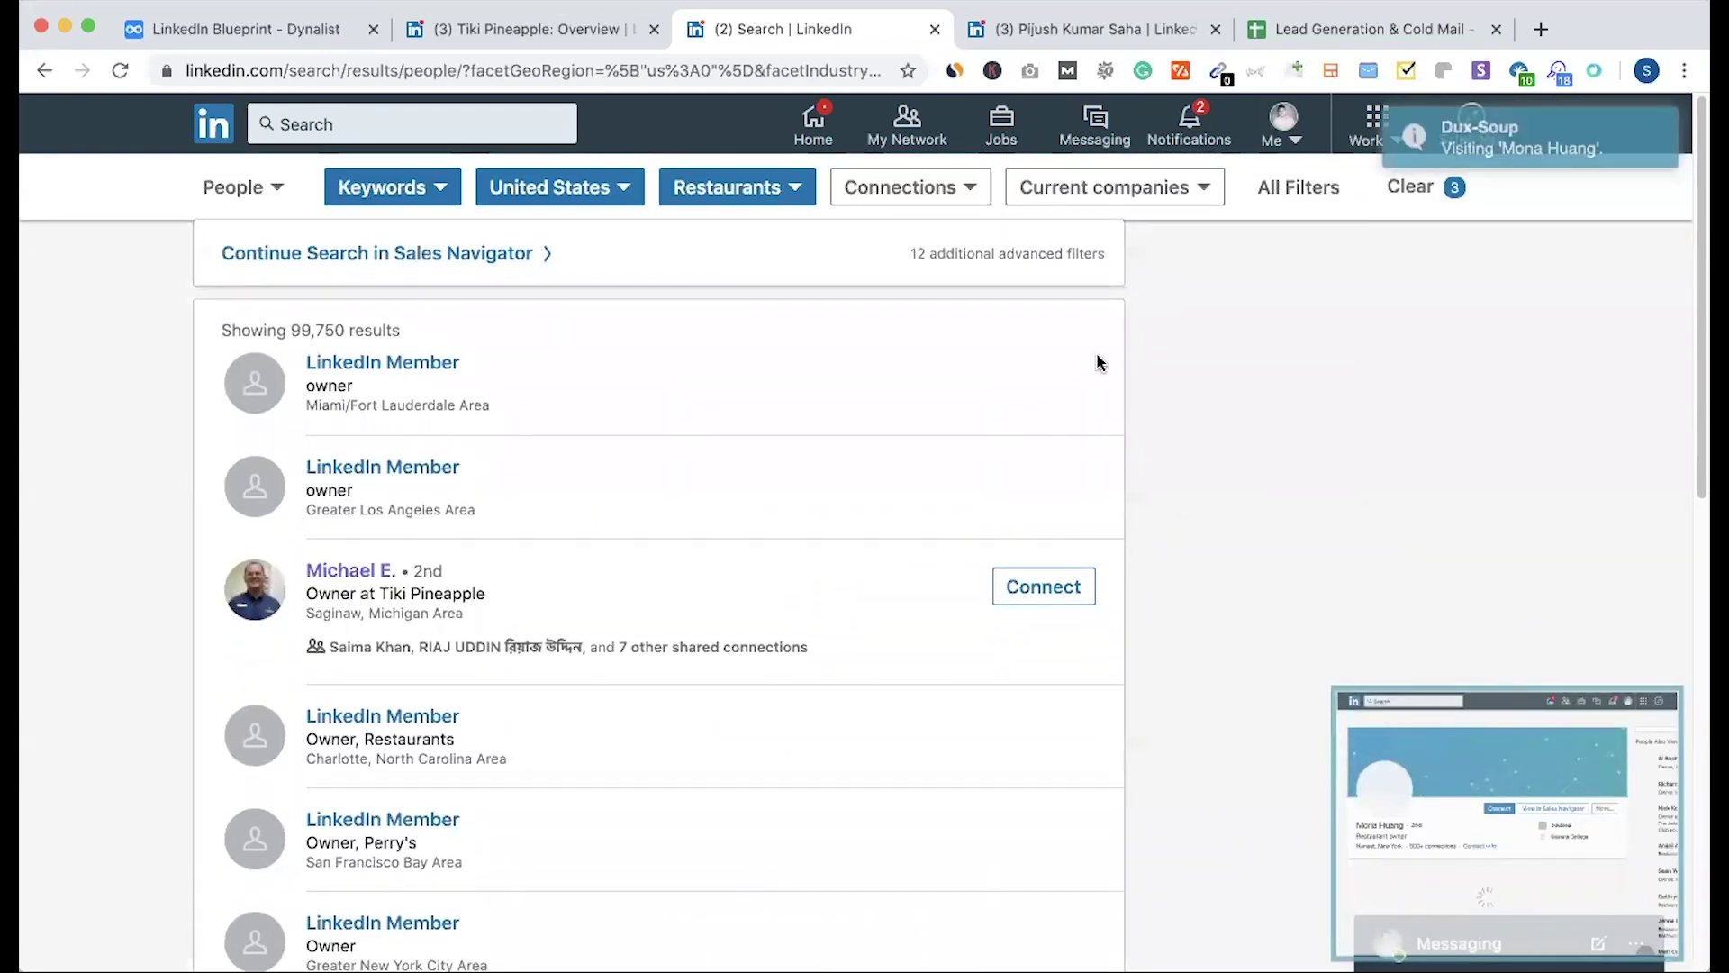
pyautogui.click(1558, 72)
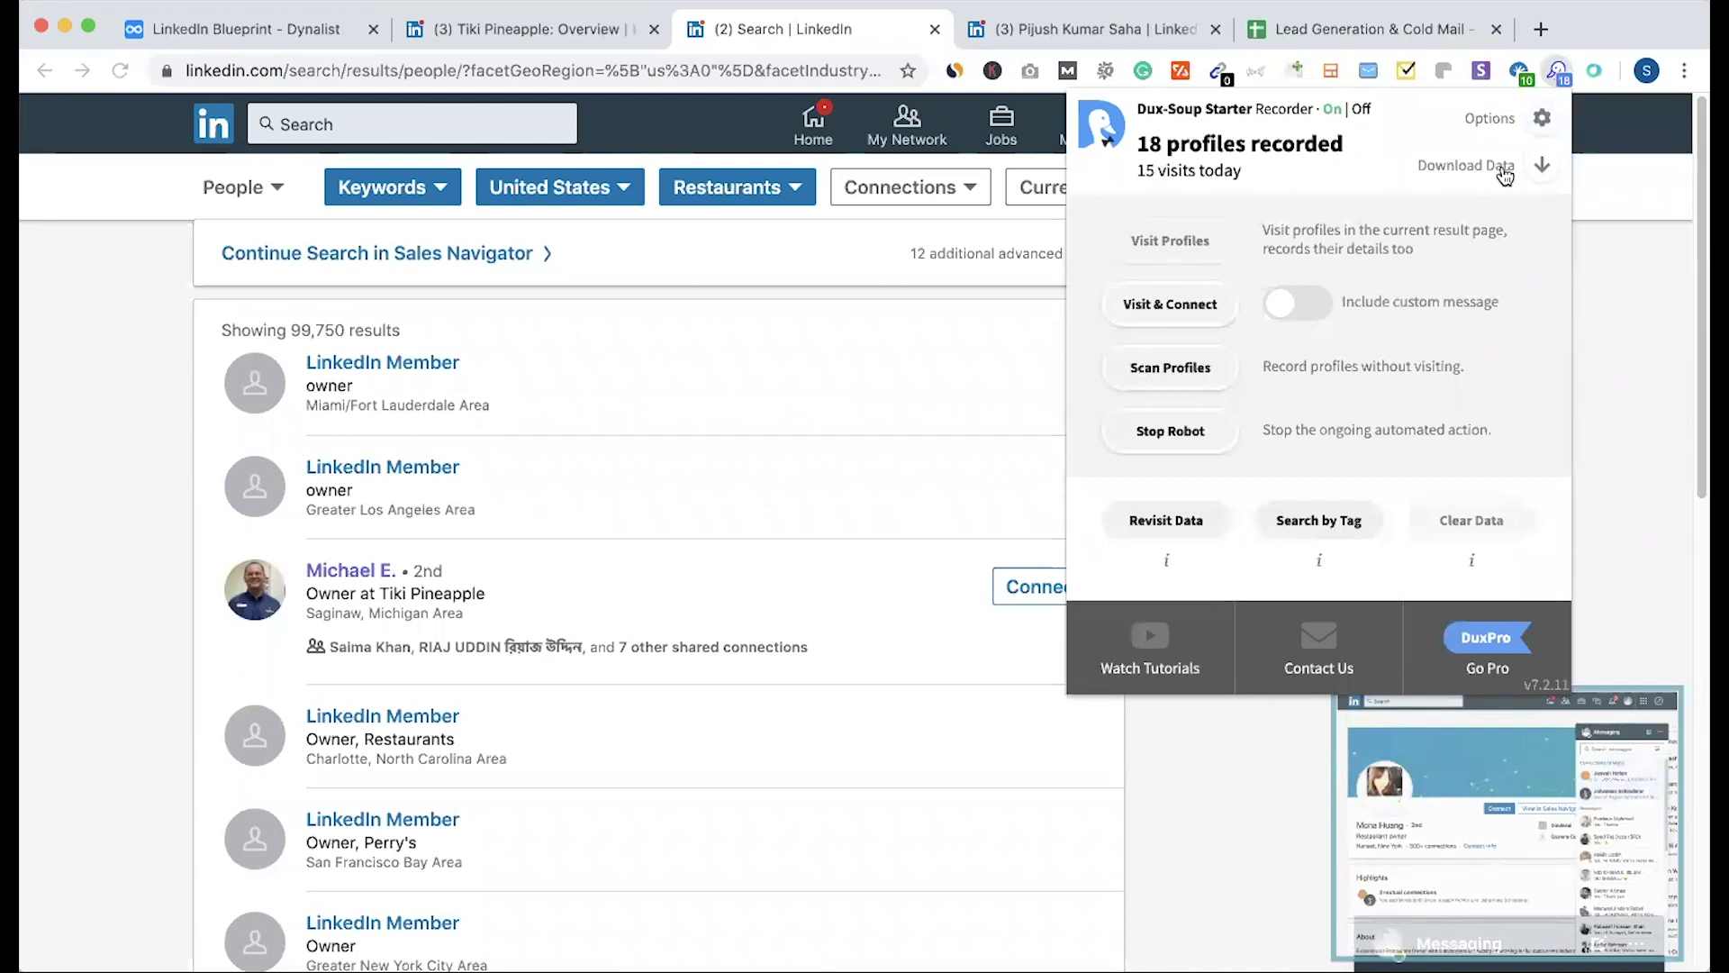
pyautogui.click(1542, 164)
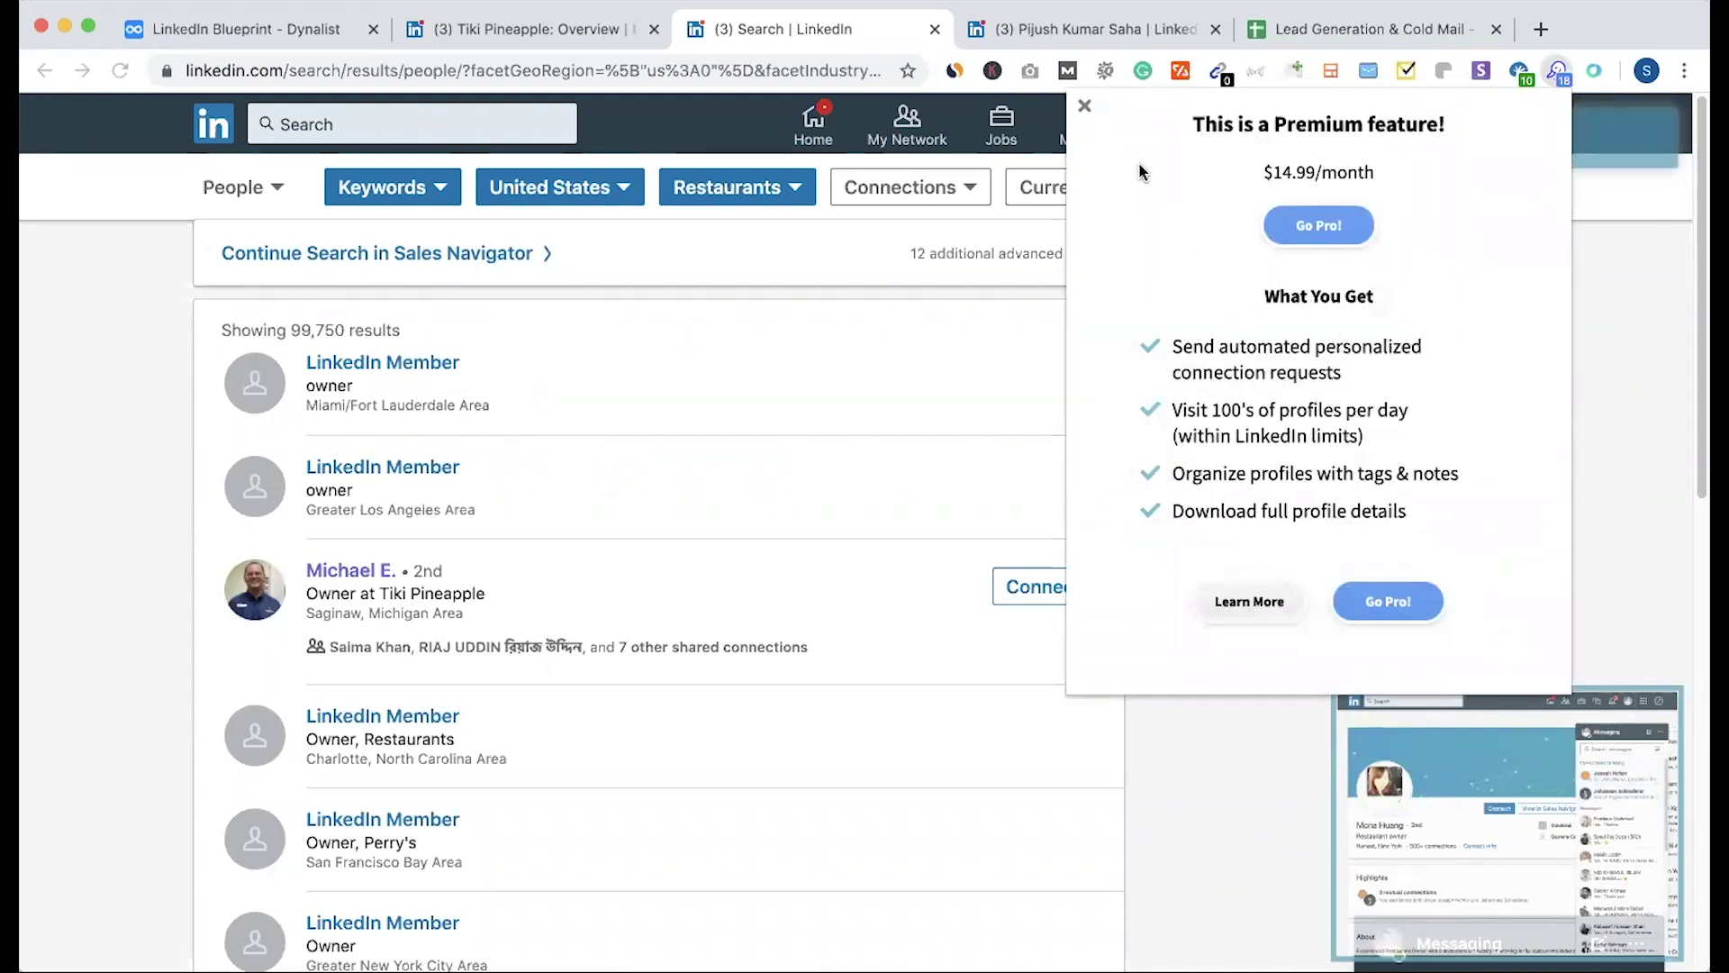
pyautogui.click(1084, 108)
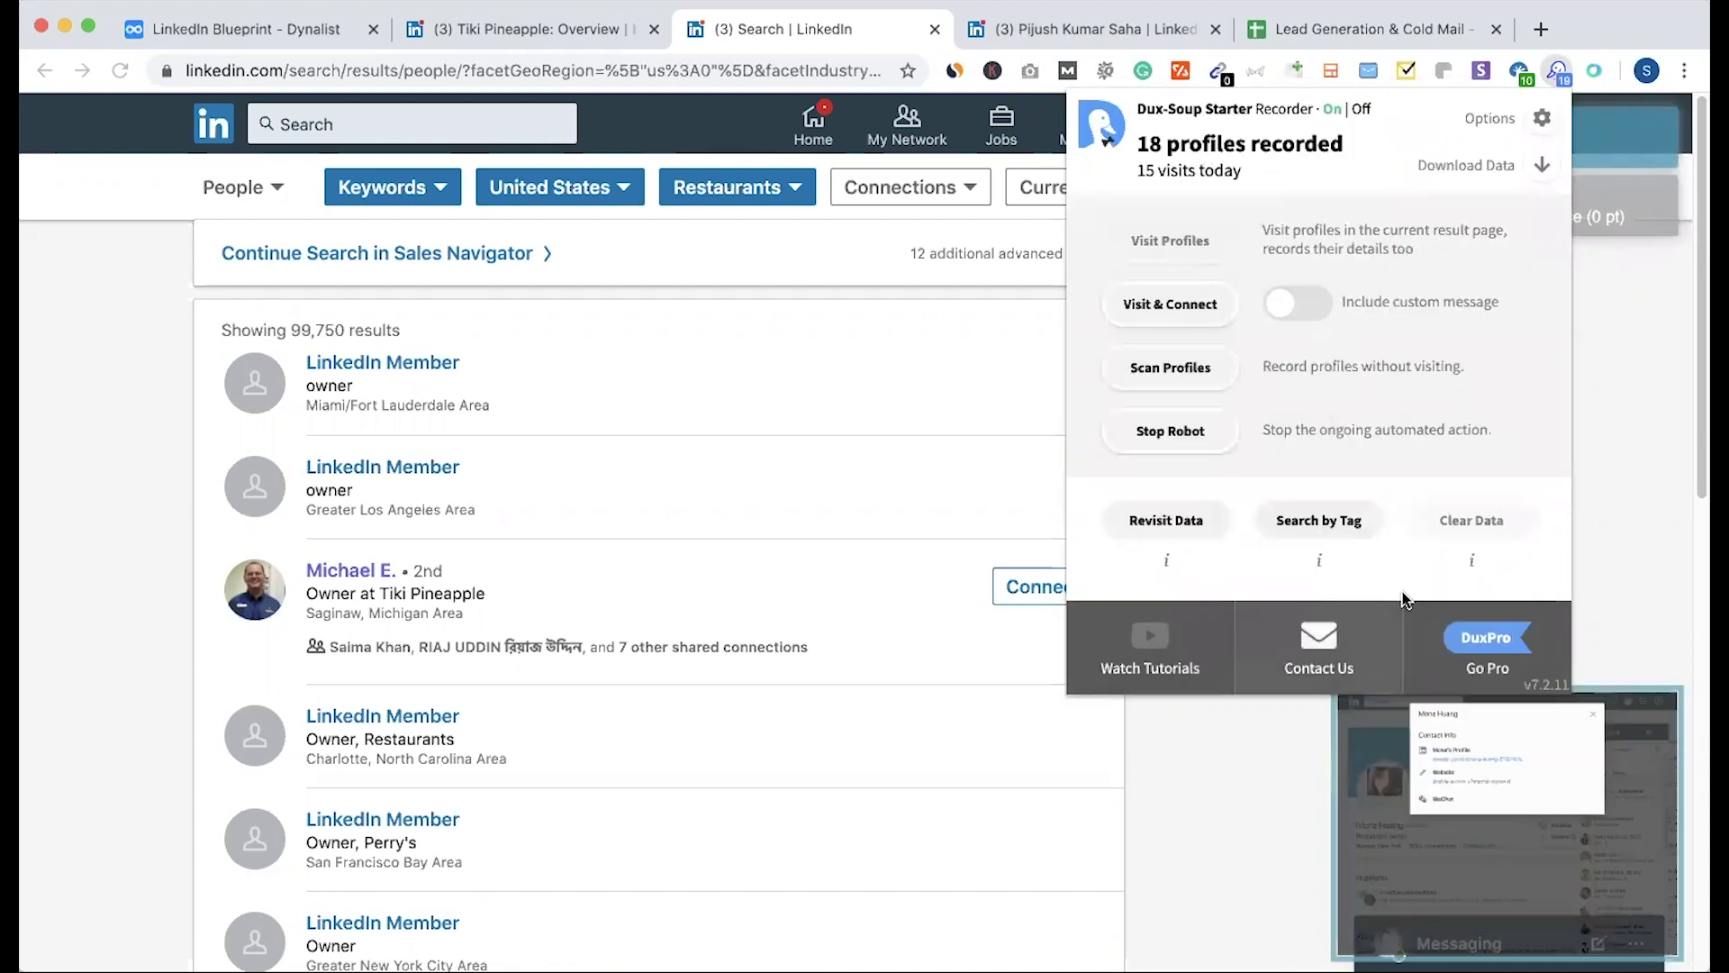
pyautogui.click(116, 551)
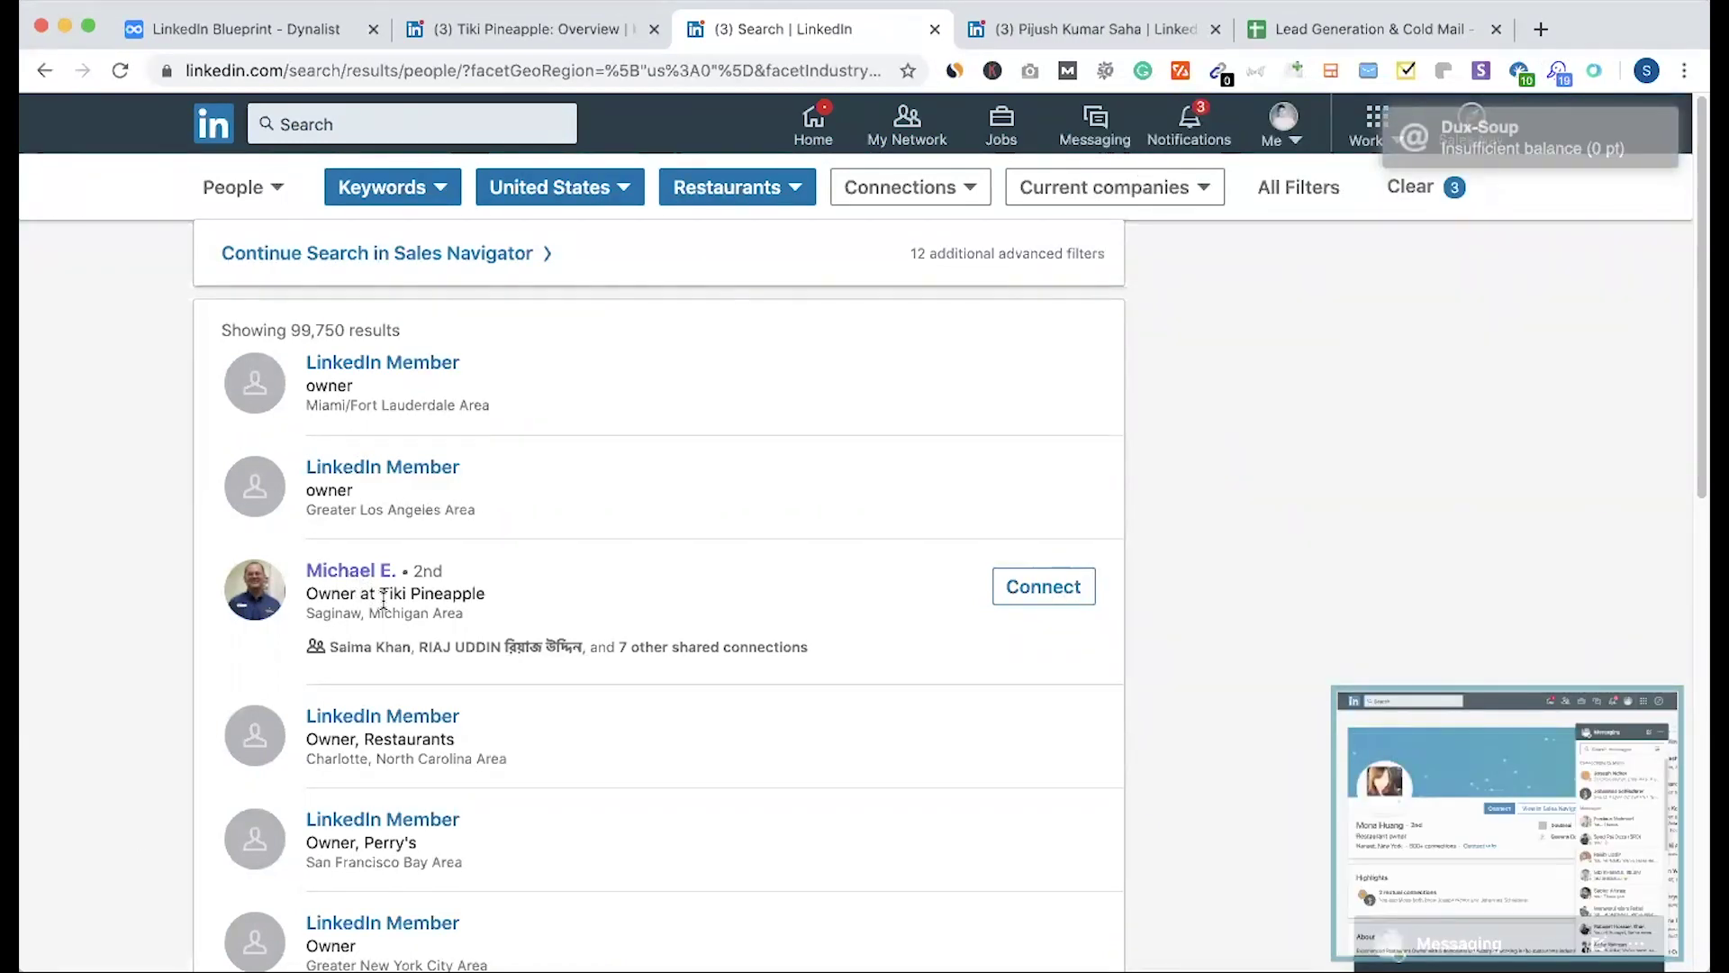
pyautogui.moveTo(307, 593); pyautogui.dragTo(409, 594)
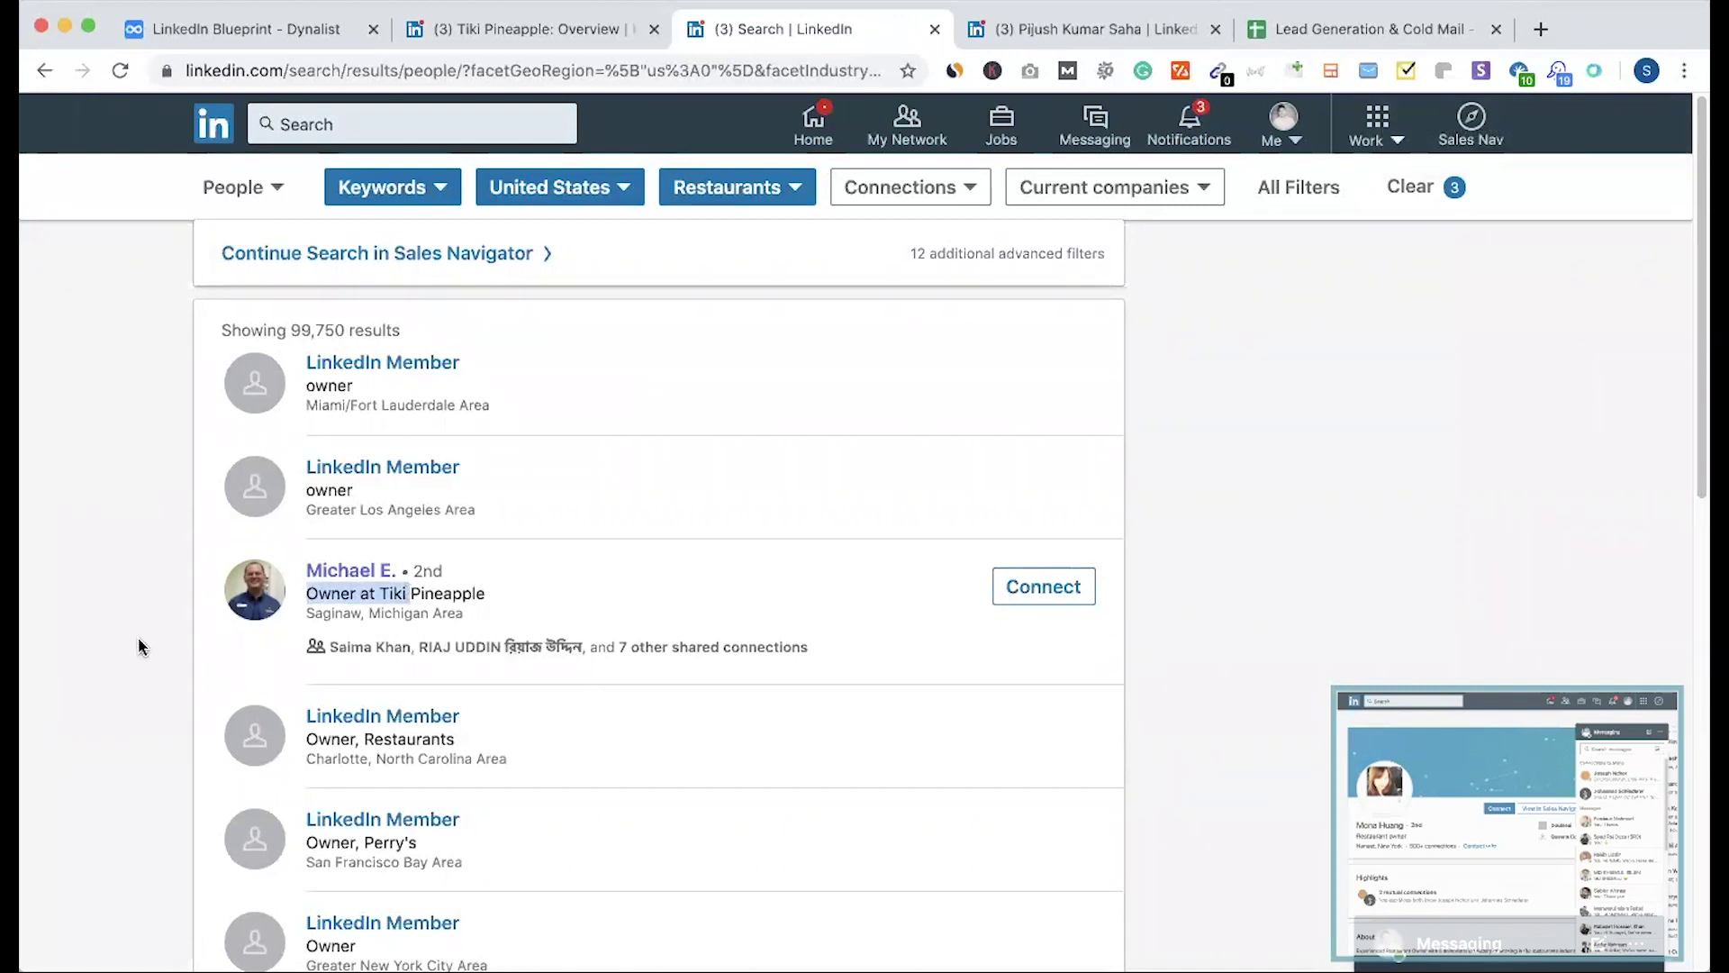
# Step: Switch to the Lead Generation sheet and place the LinkedIn search tab beside it
pyautogui.click(1346, 29)
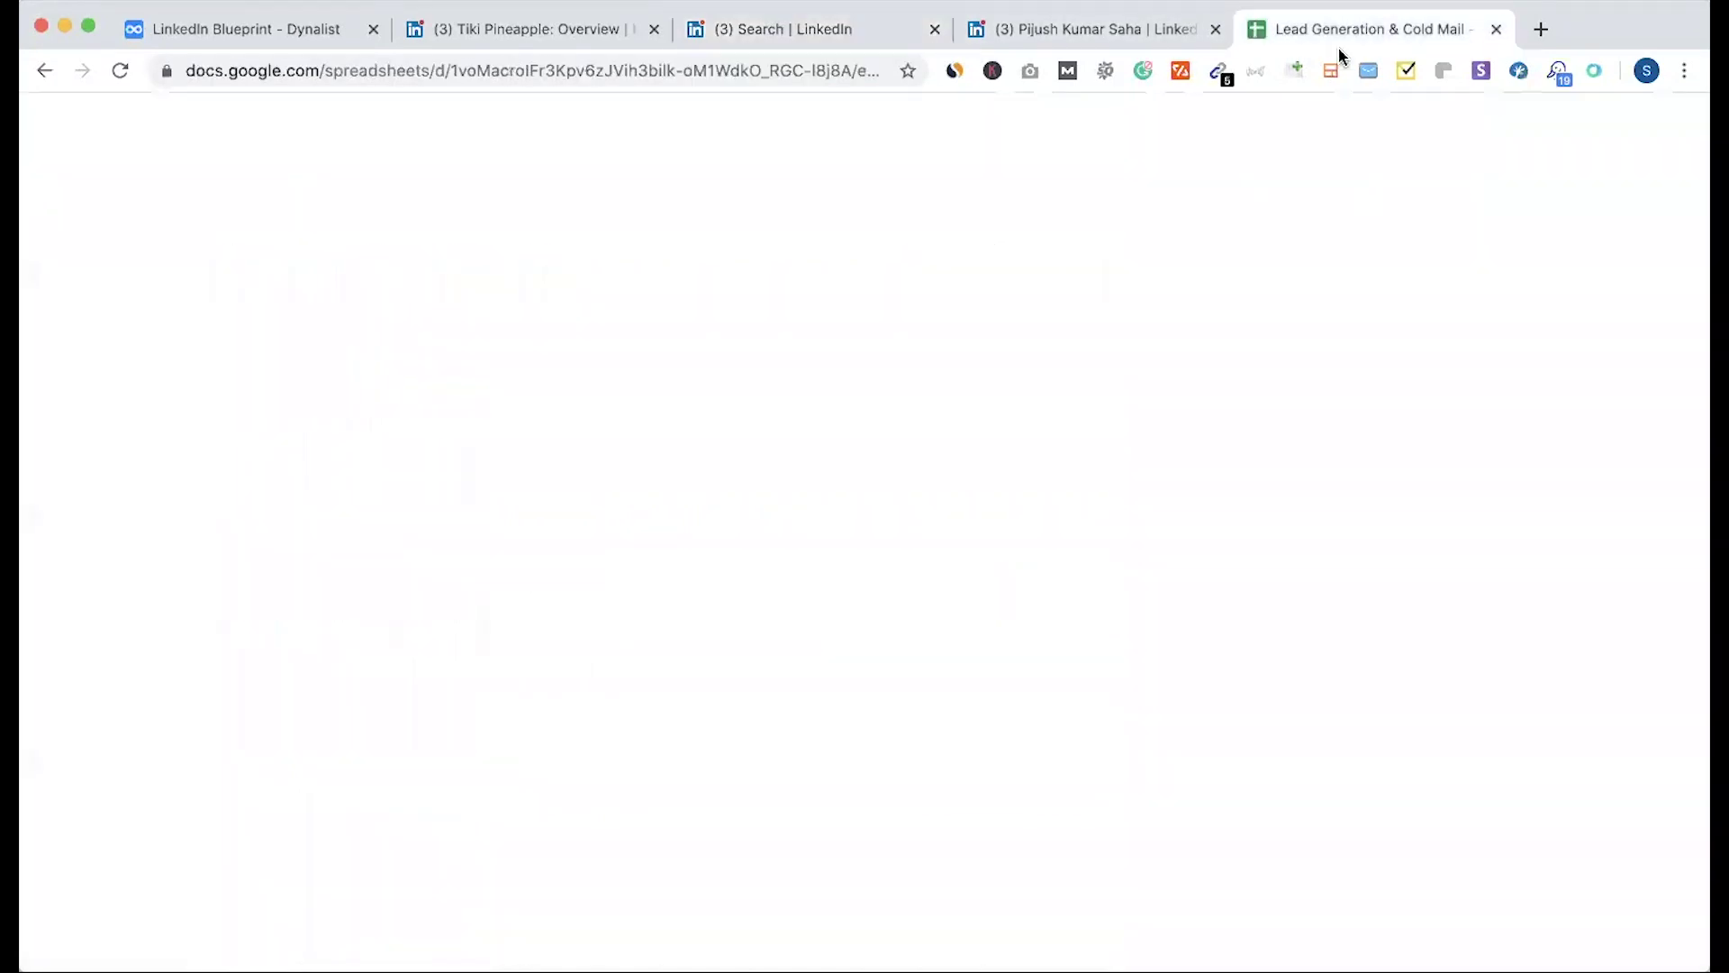
pyautogui.moveTo(155, 301); pyautogui.dragTo(718, 718)
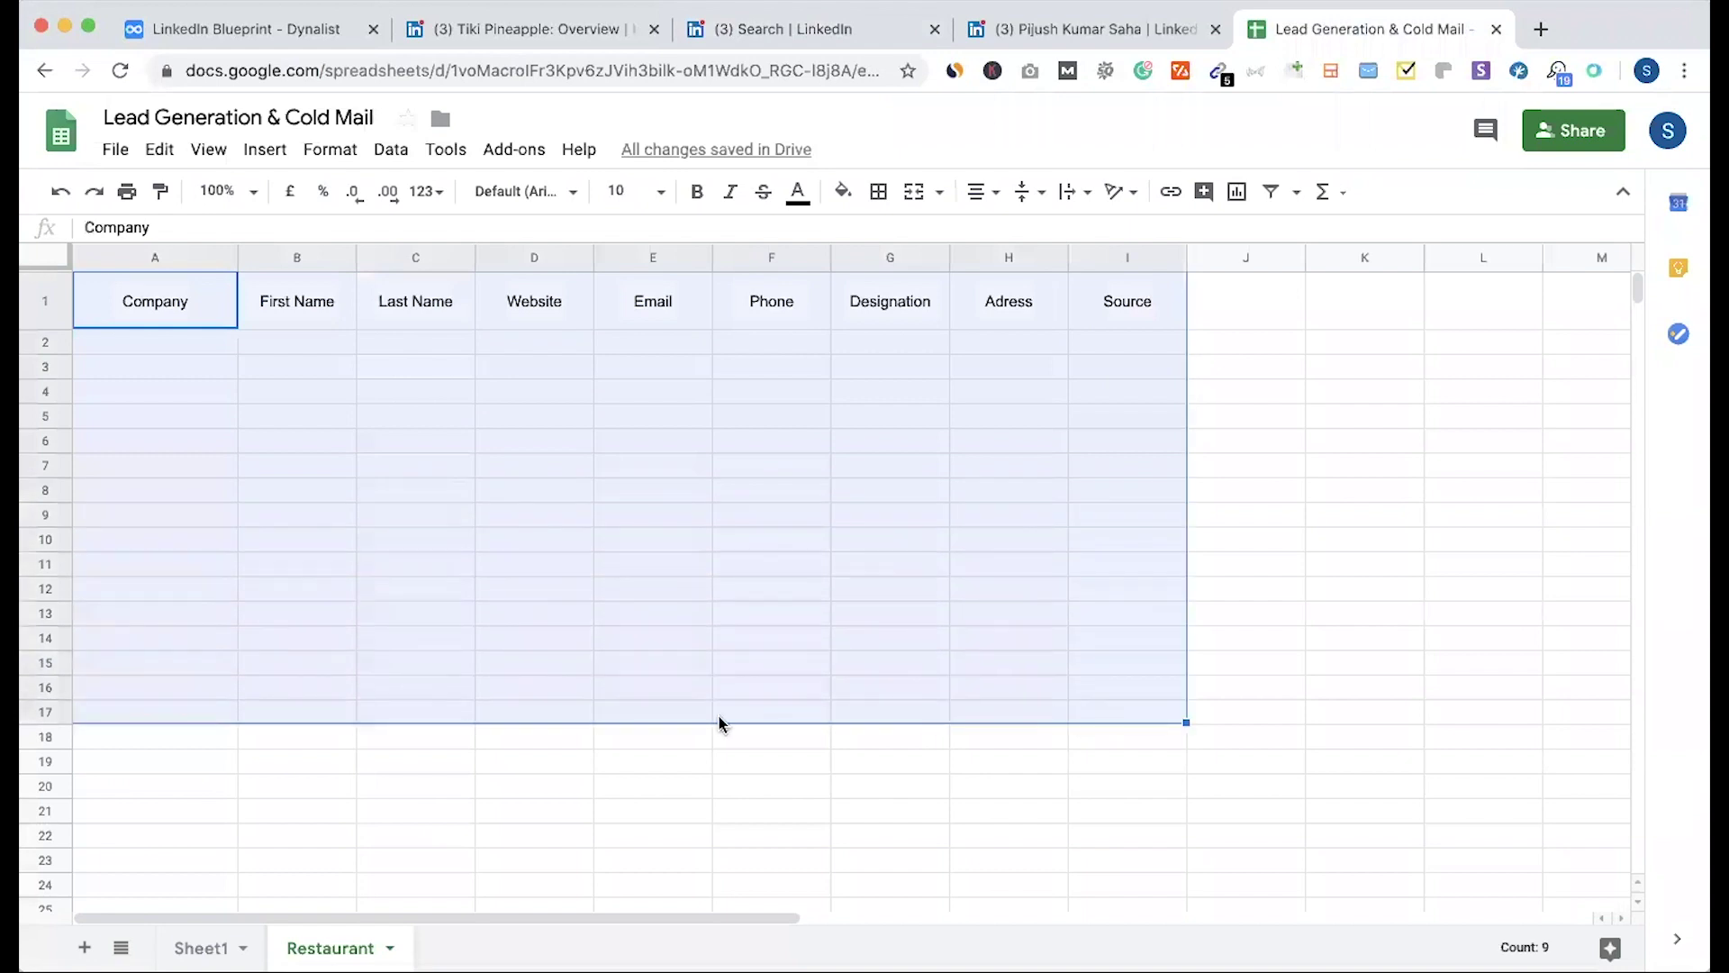
pyautogui.click(534, 711)
pyautogui.moveTo(815, 29); pyautogui.dragTo(1054, 29)
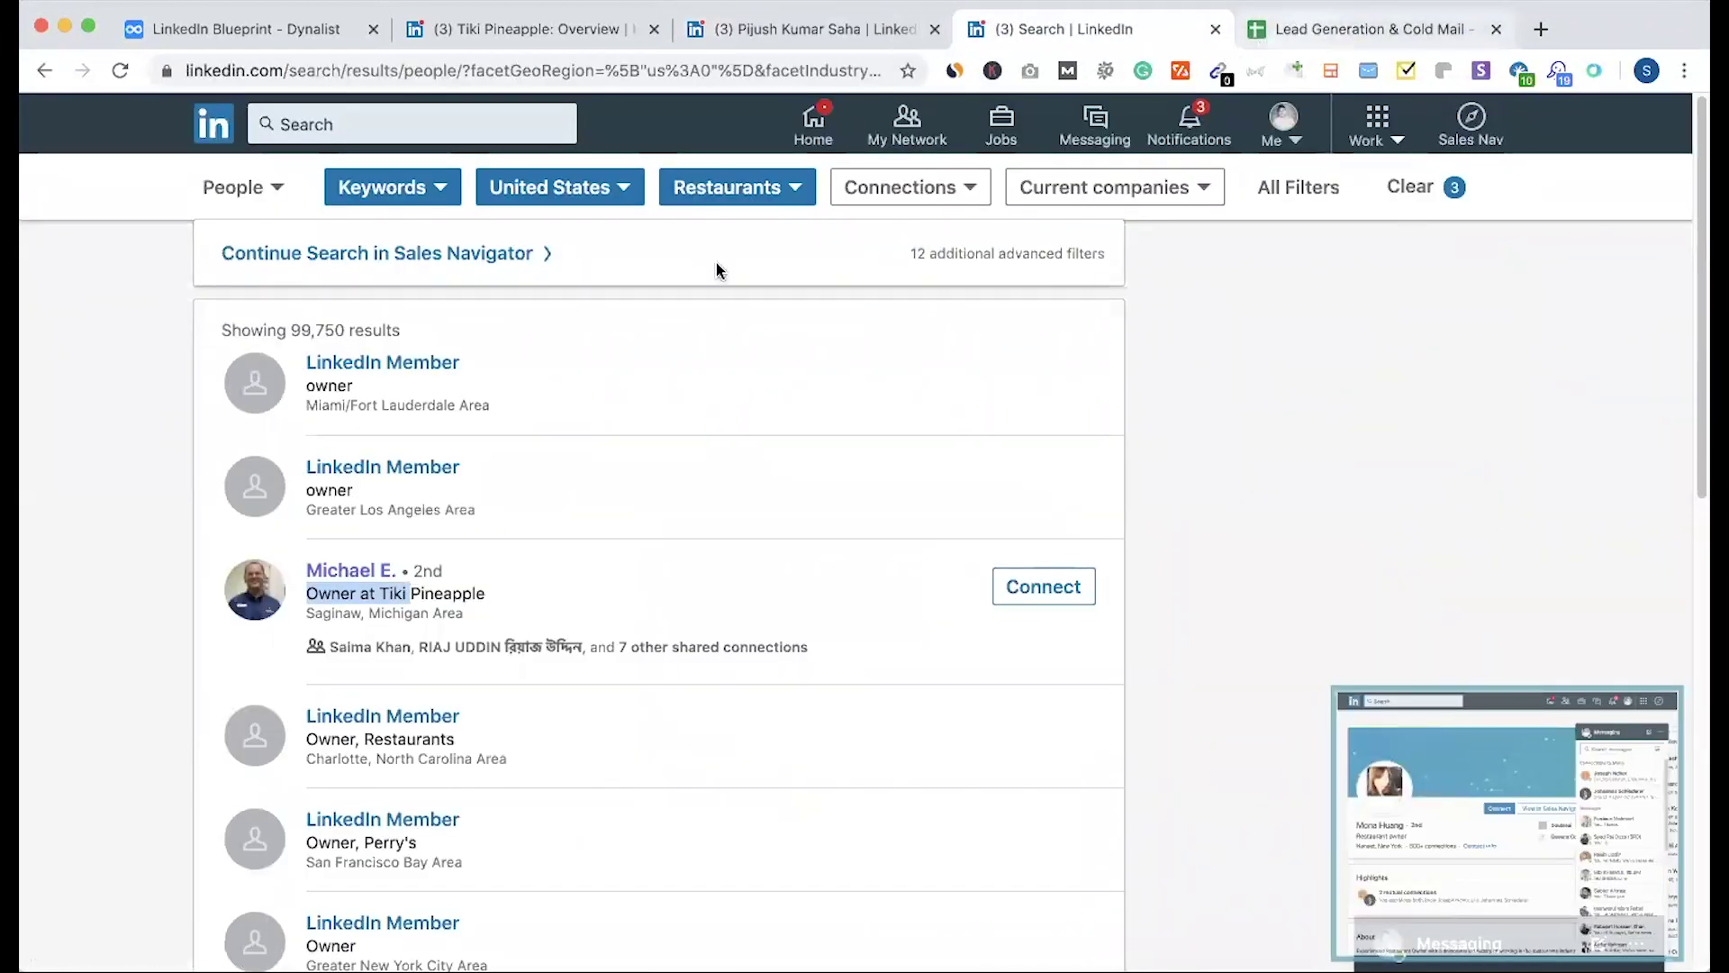
pyautogui.hotkey('ctrl', 'Tab')
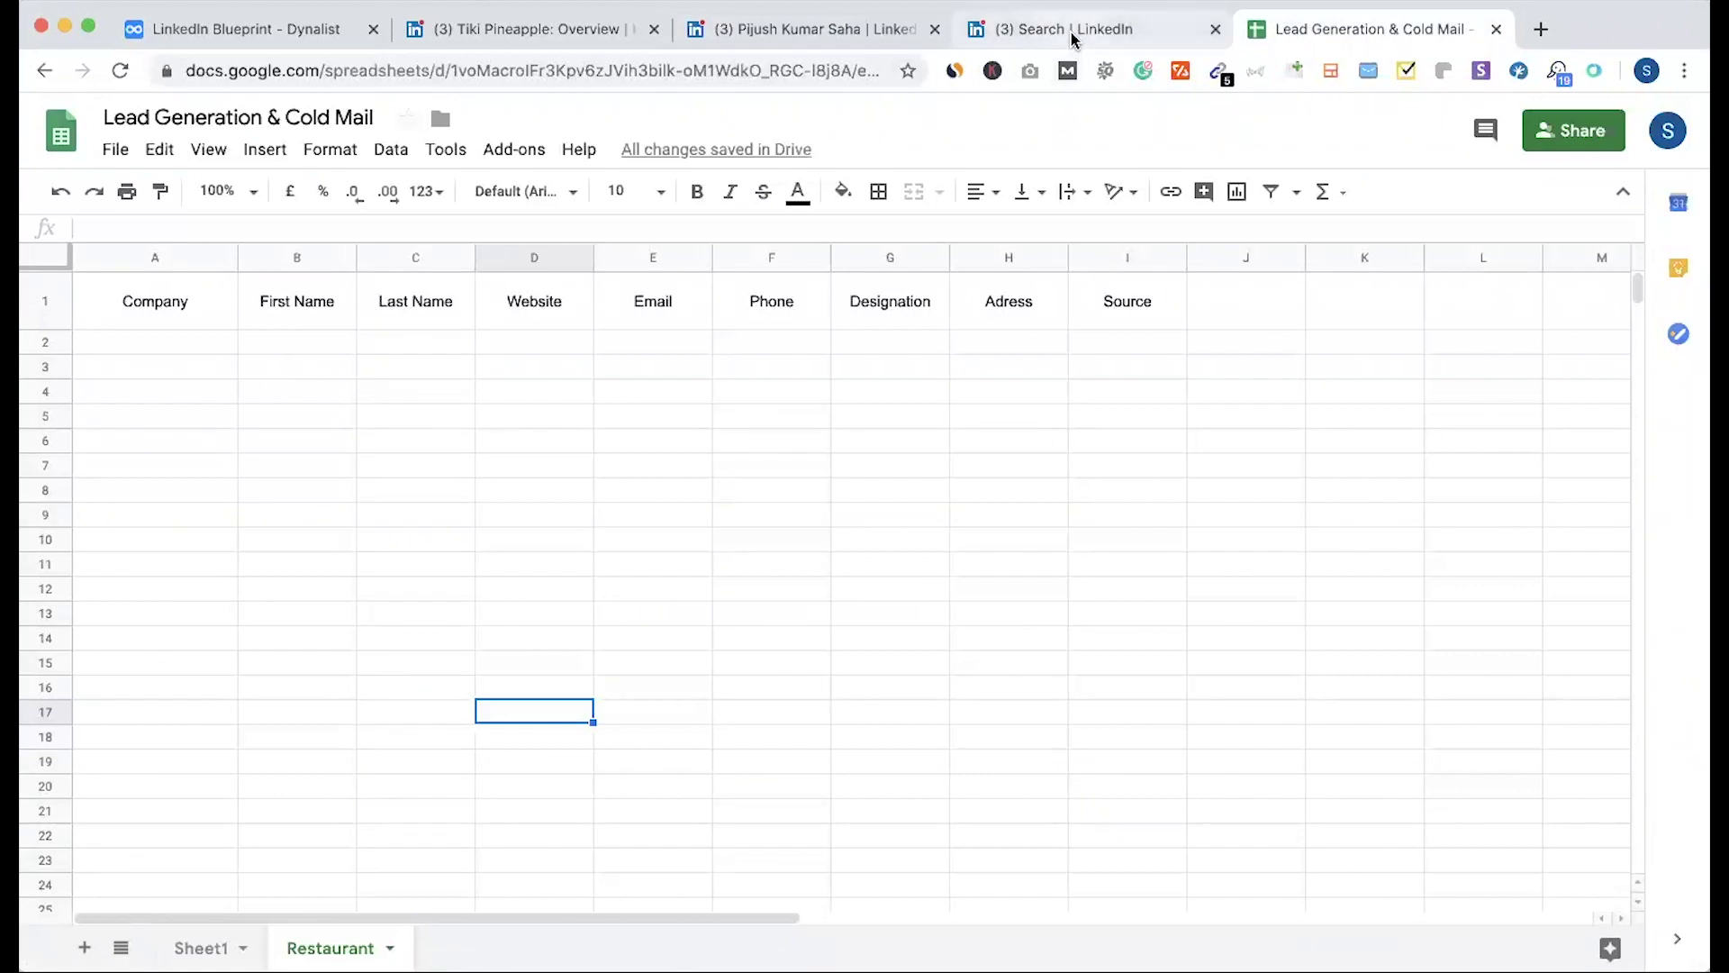
pyautogui.click(1070, 36)
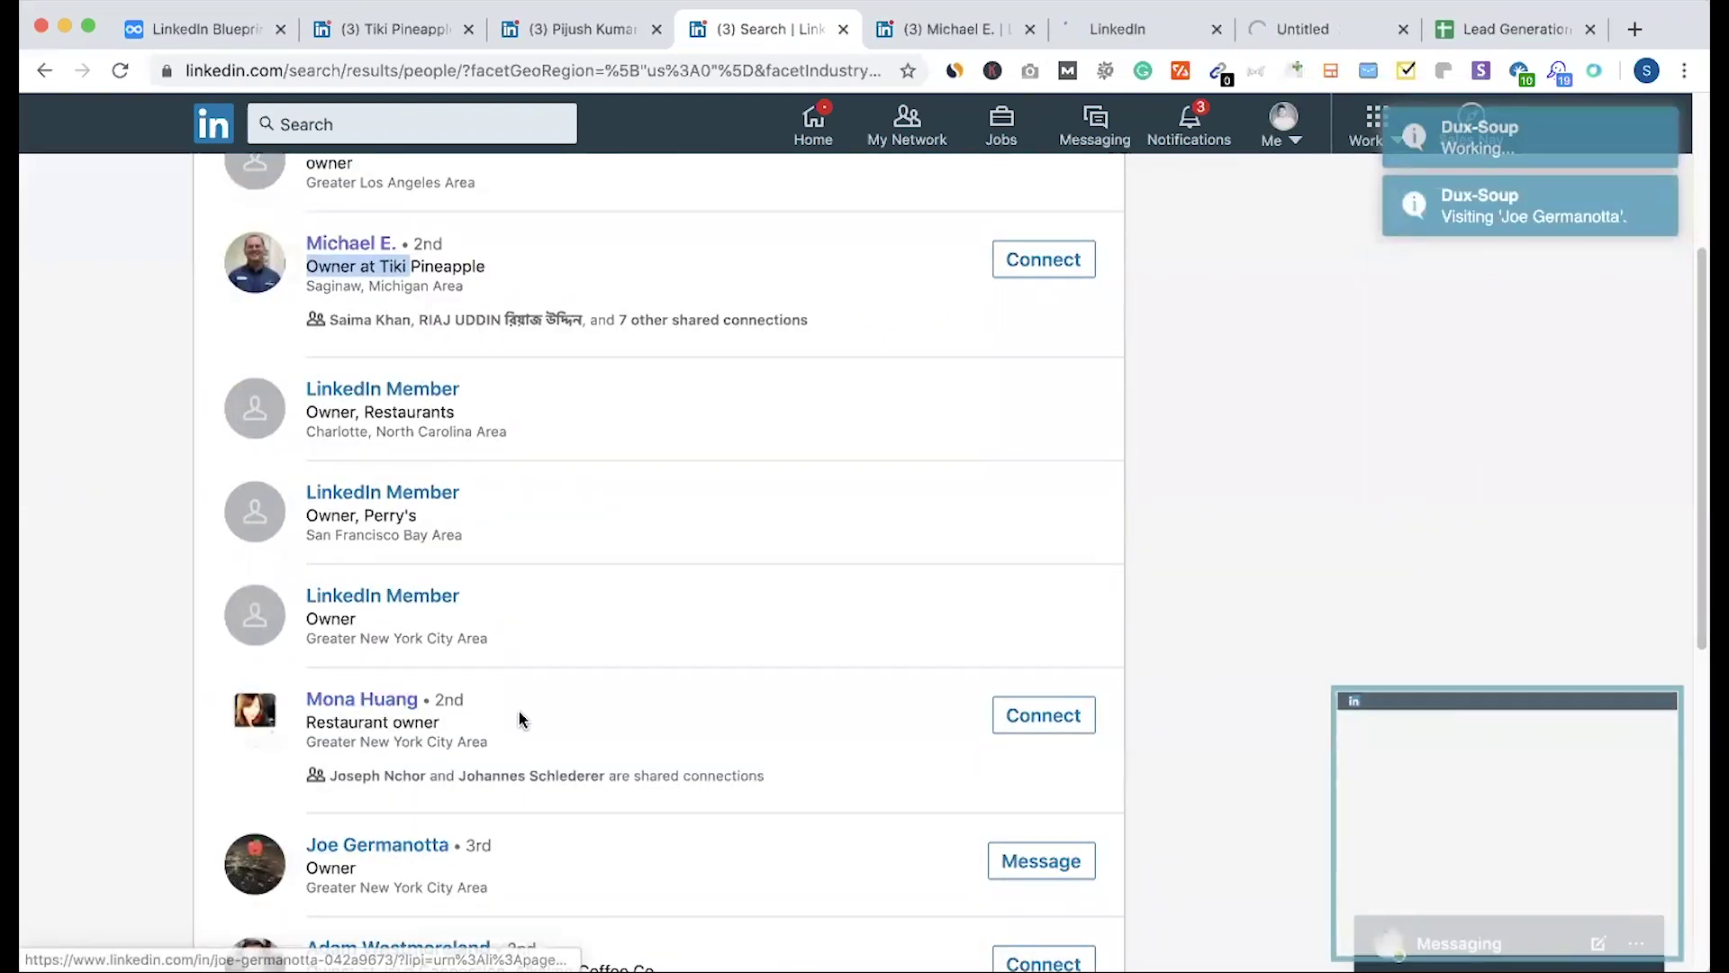
pyautogui.scroll(-3, 519, 711)
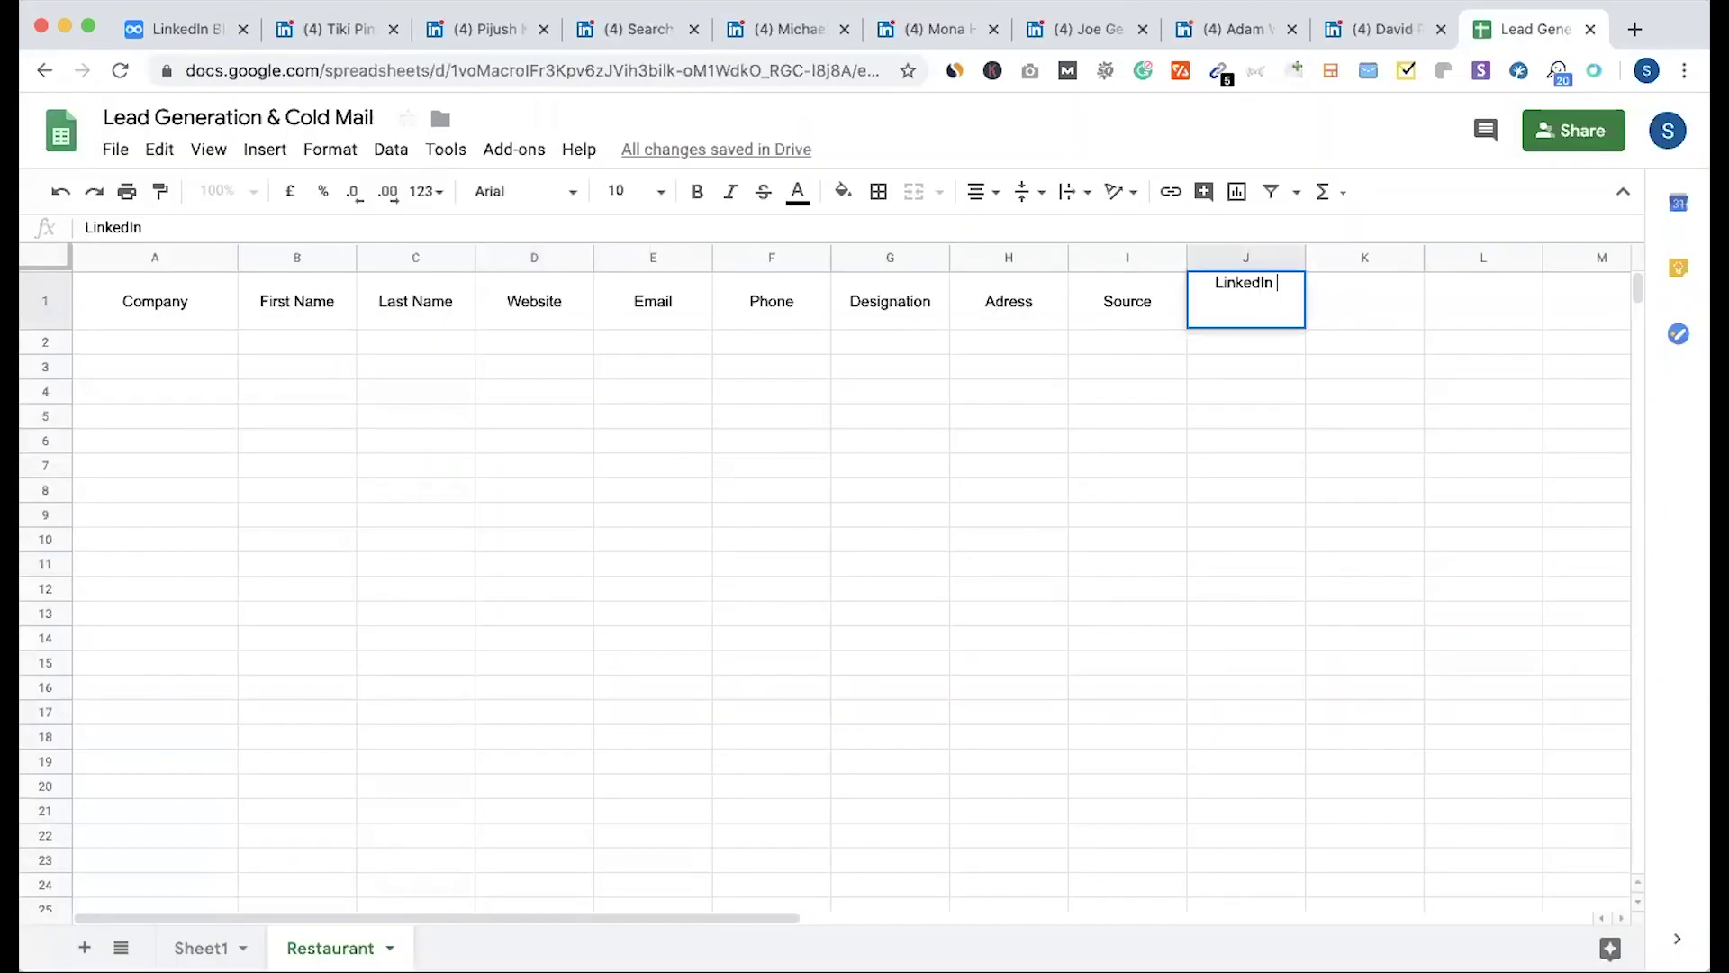
# Step: Commit the LinkedIn heading in J1, paste the profile link into J2, and fill A2–C2 with Tiki Pineapple and the owner's name
pyautogui.press('Return')
pyautogui.press('super+5')
pyautogui.moveTo(315, 519); pyautogui.dragTo(452, 510)
pyautogui.press('super+c')
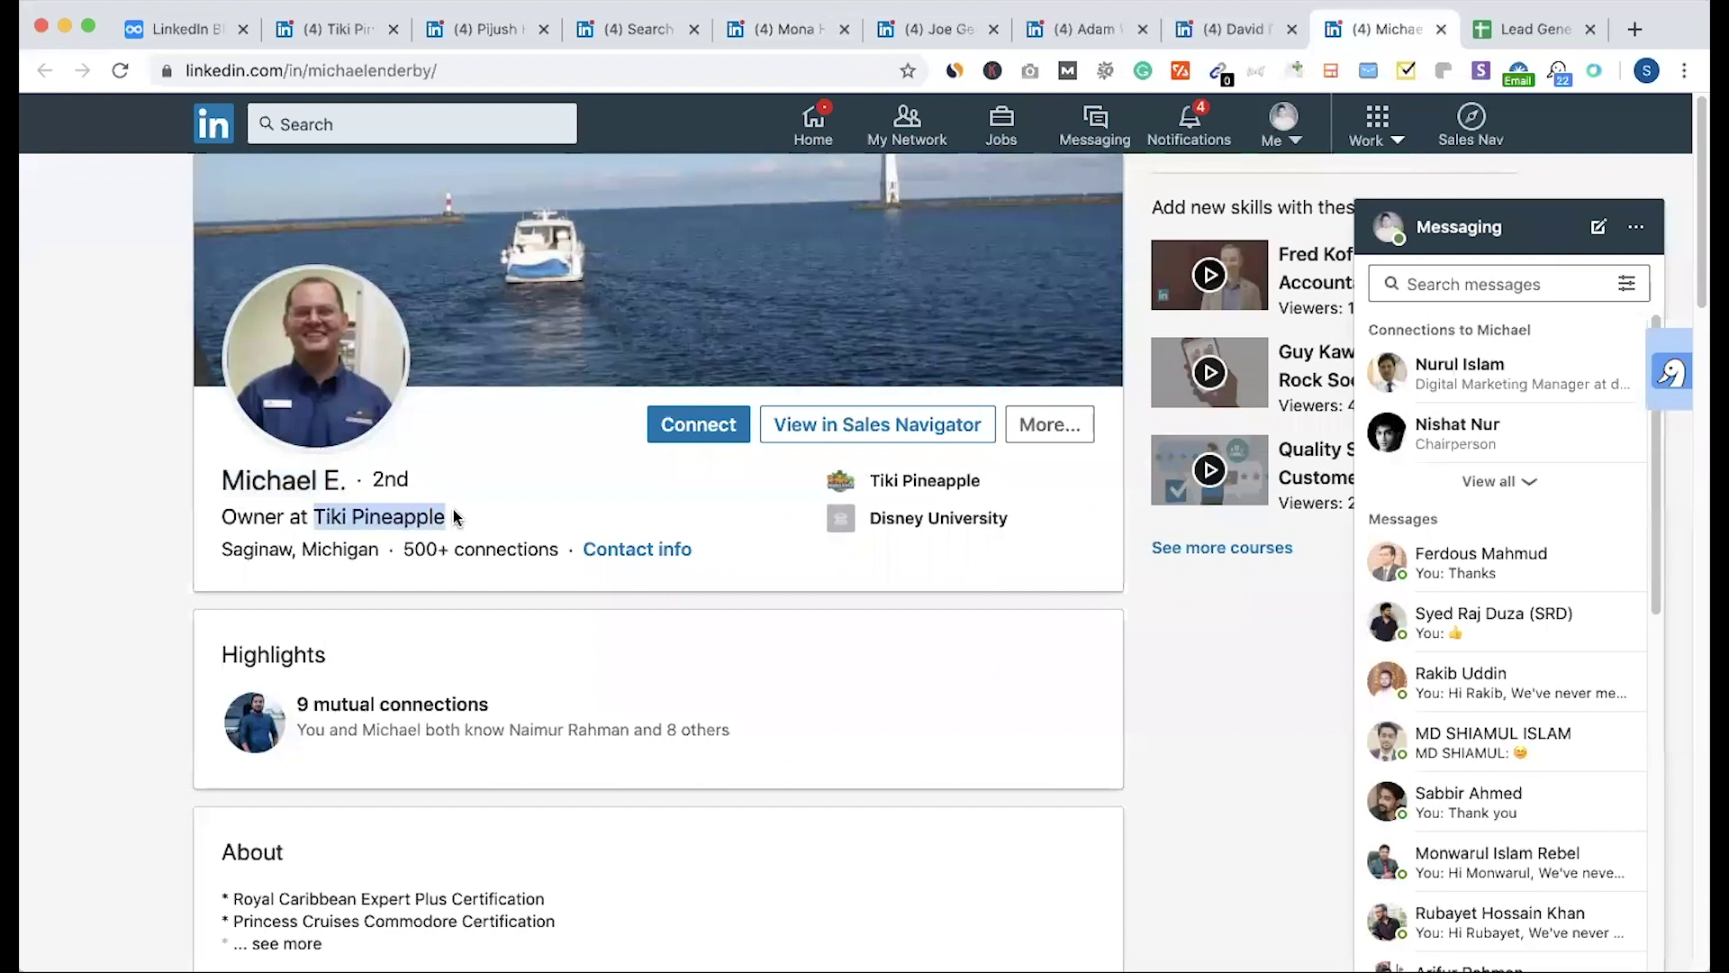
pyautogui.press('super+9')
pyautogui.press('Up')
pyautogui.press('Left')
pyautogui.press('super+v')
pyautogui.doubleClick(357, 343)
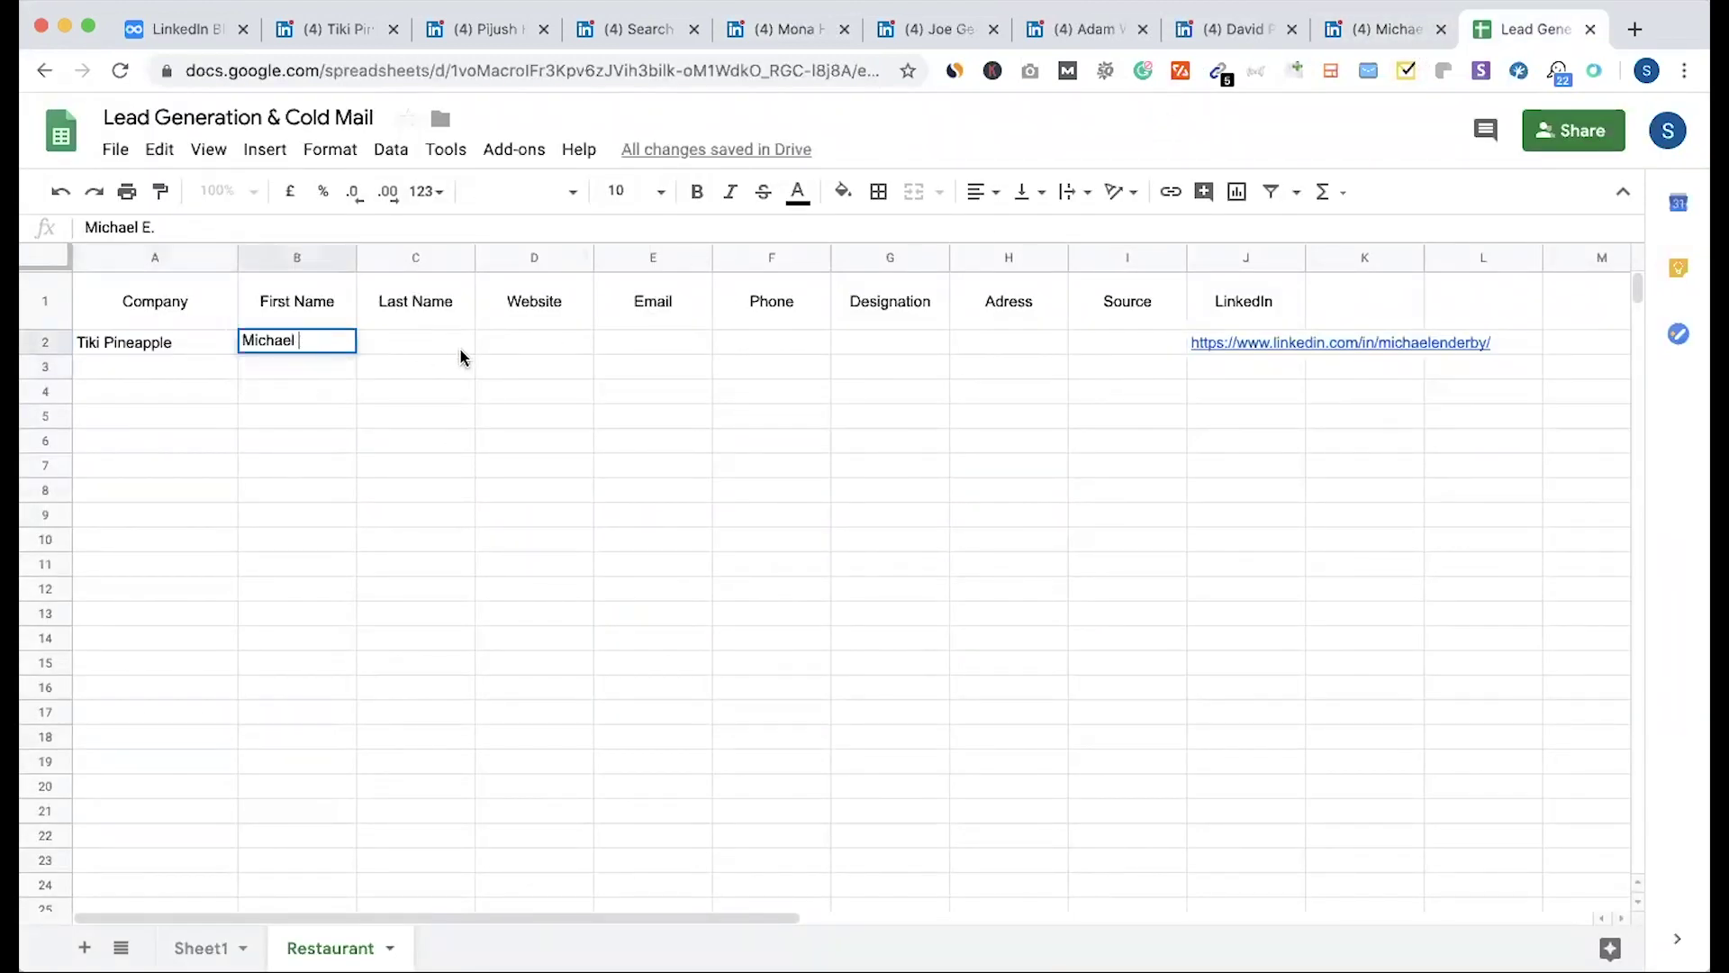
pyautogui.click(431, 340)
pyautogui.write('E.')
pyautogui.press('Tab')
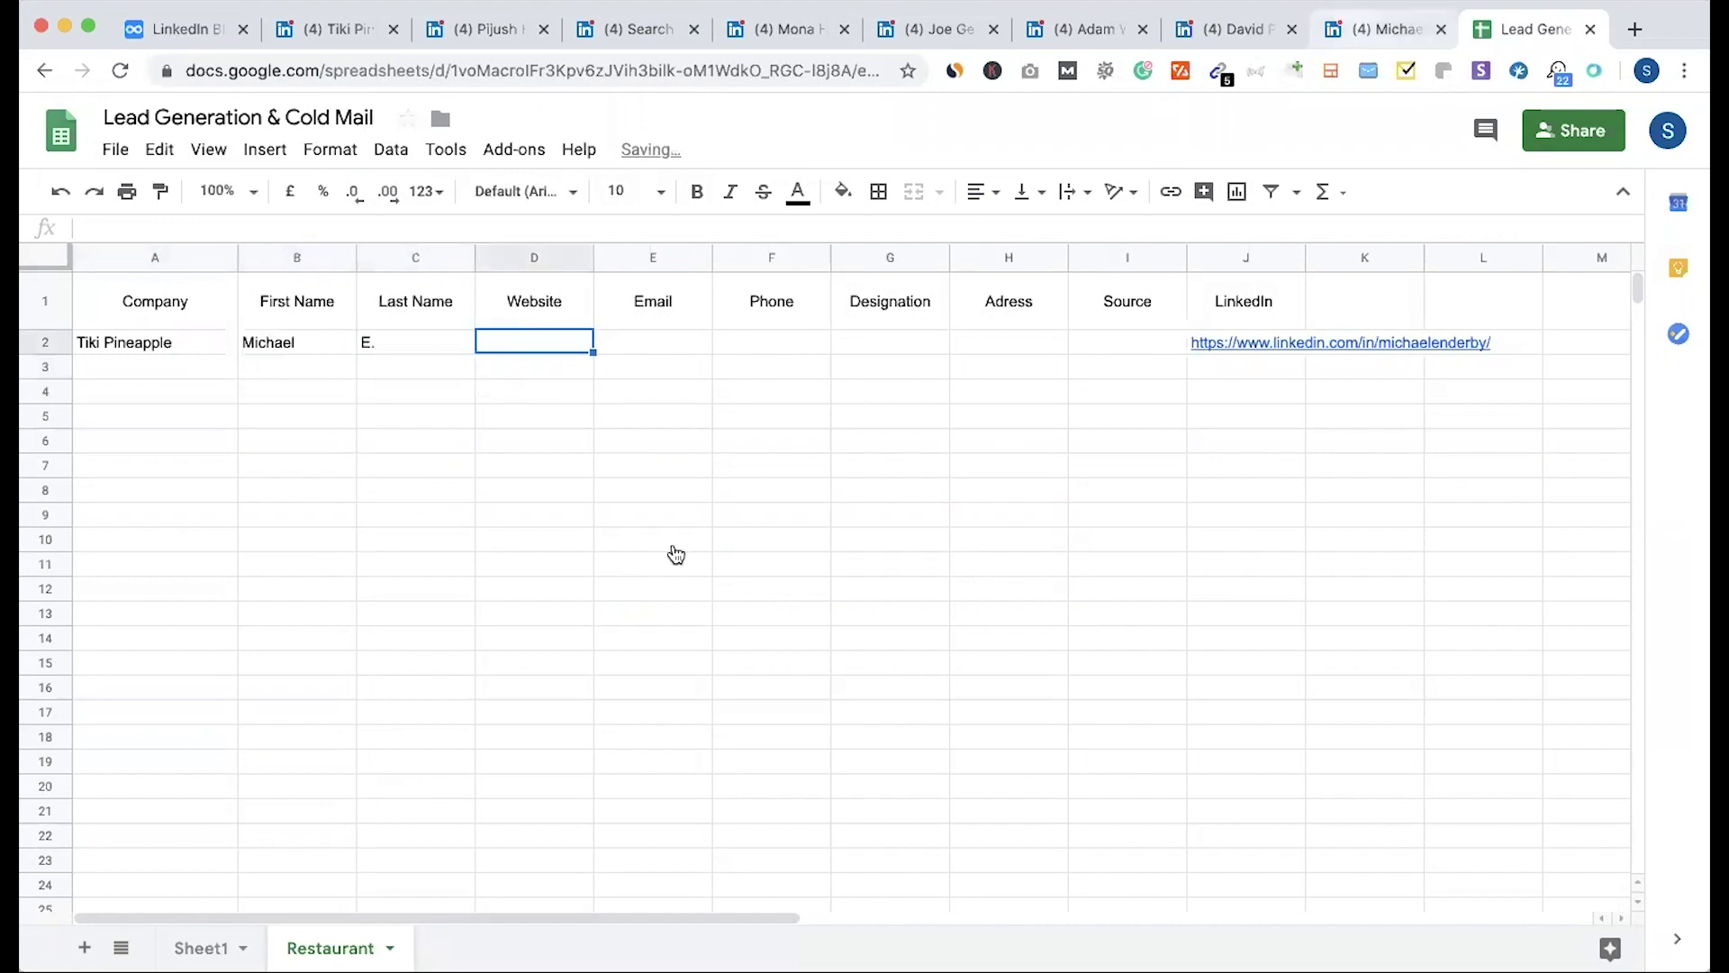
# Step: Copy Tiki Pineapple's website from its company page into the Website cell D2
pyautogui.hotkey('ctrl', 'shift', 'Tab')
pyautogui.scroll(-6, 673, 544)
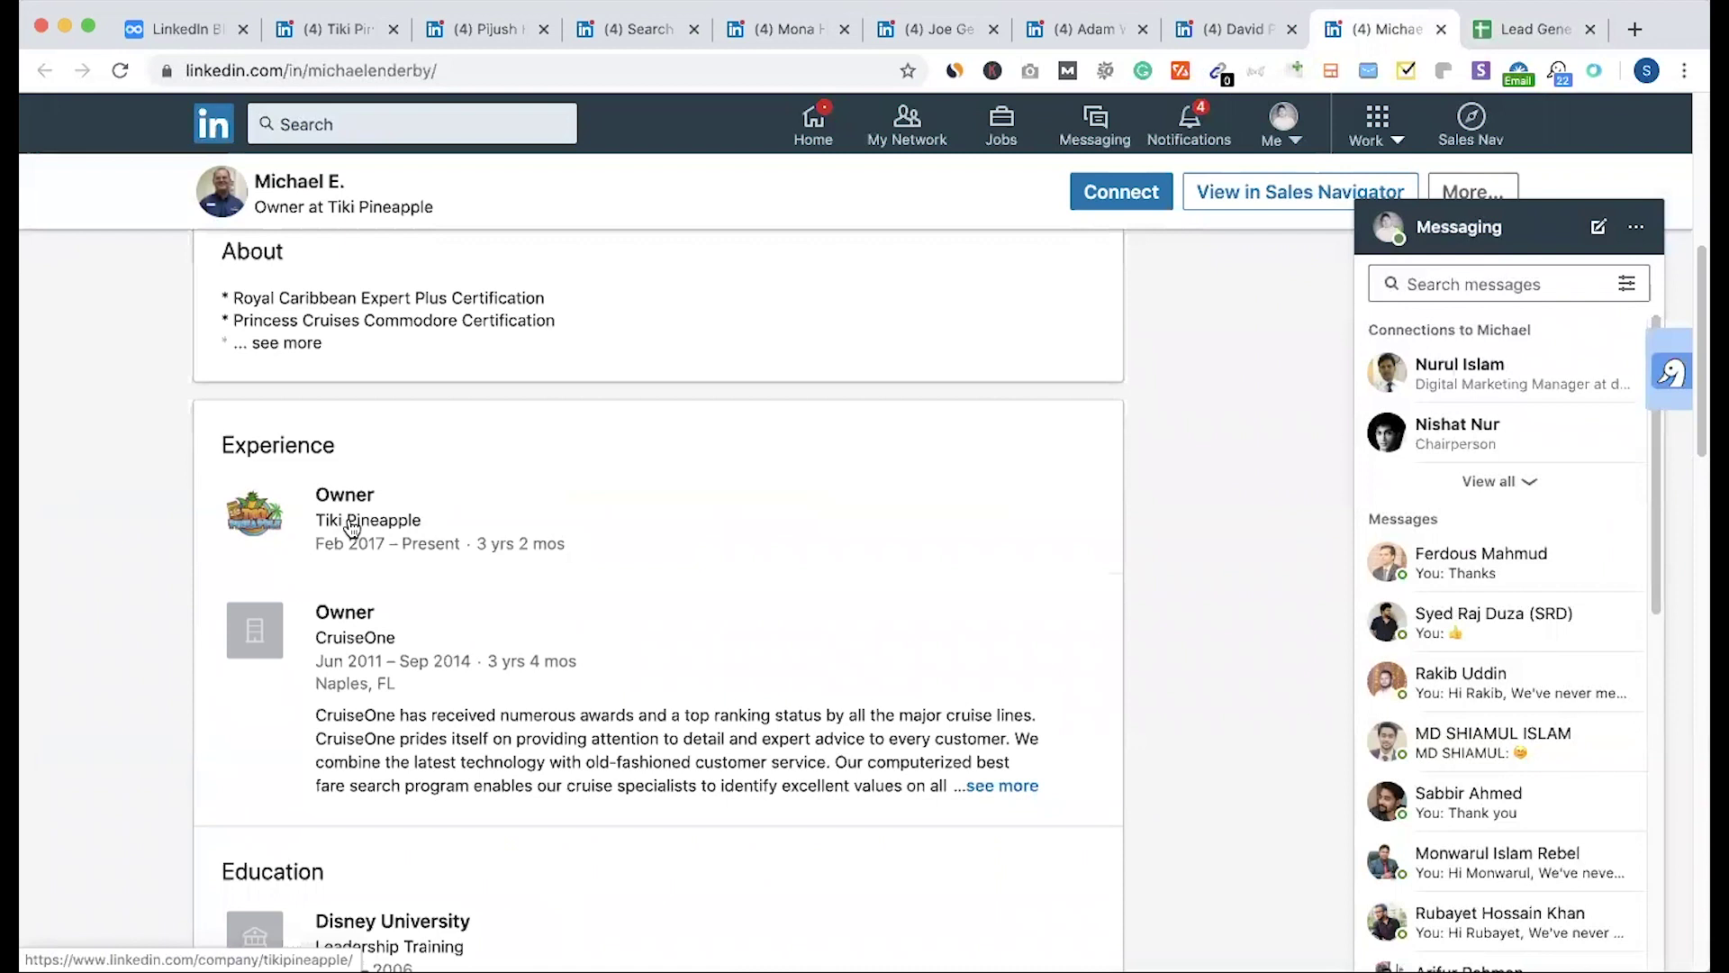
pyautogui.keyDown('super'); pyautogui.click(352, 528); pyautogui.keyUp('super')
pyautogui.hotkey('ctrl', 'Tab')
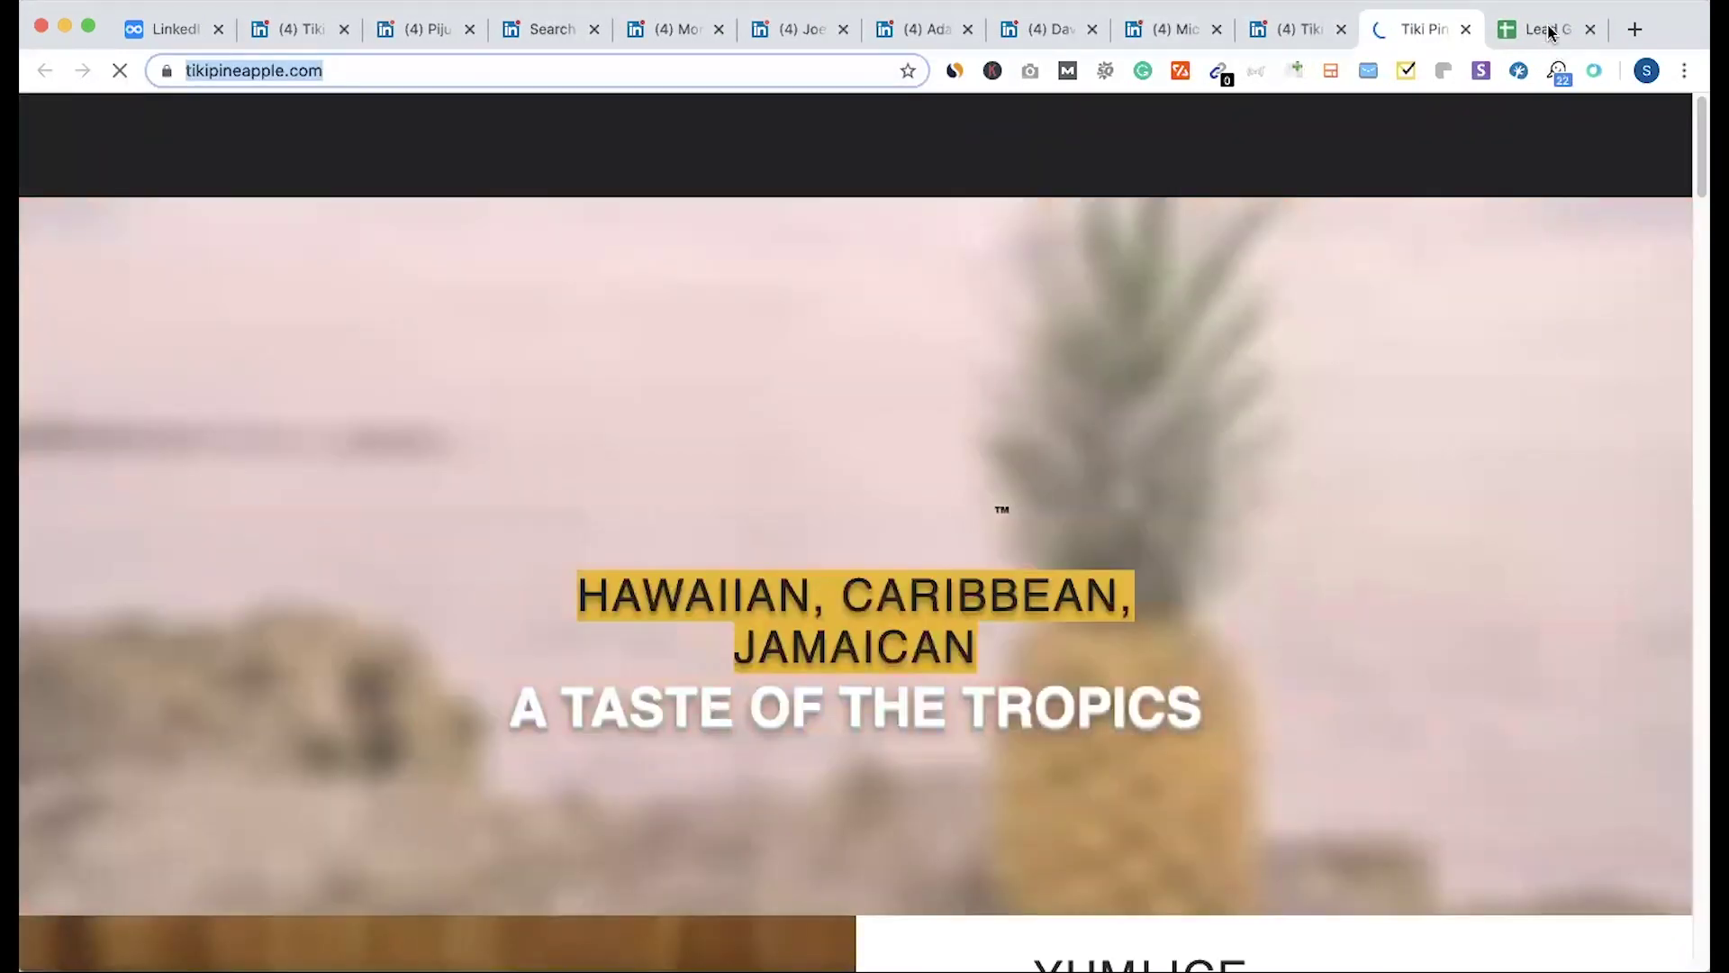
pyautogui.click(1542, 29)
pyautogui.click(643, 349)
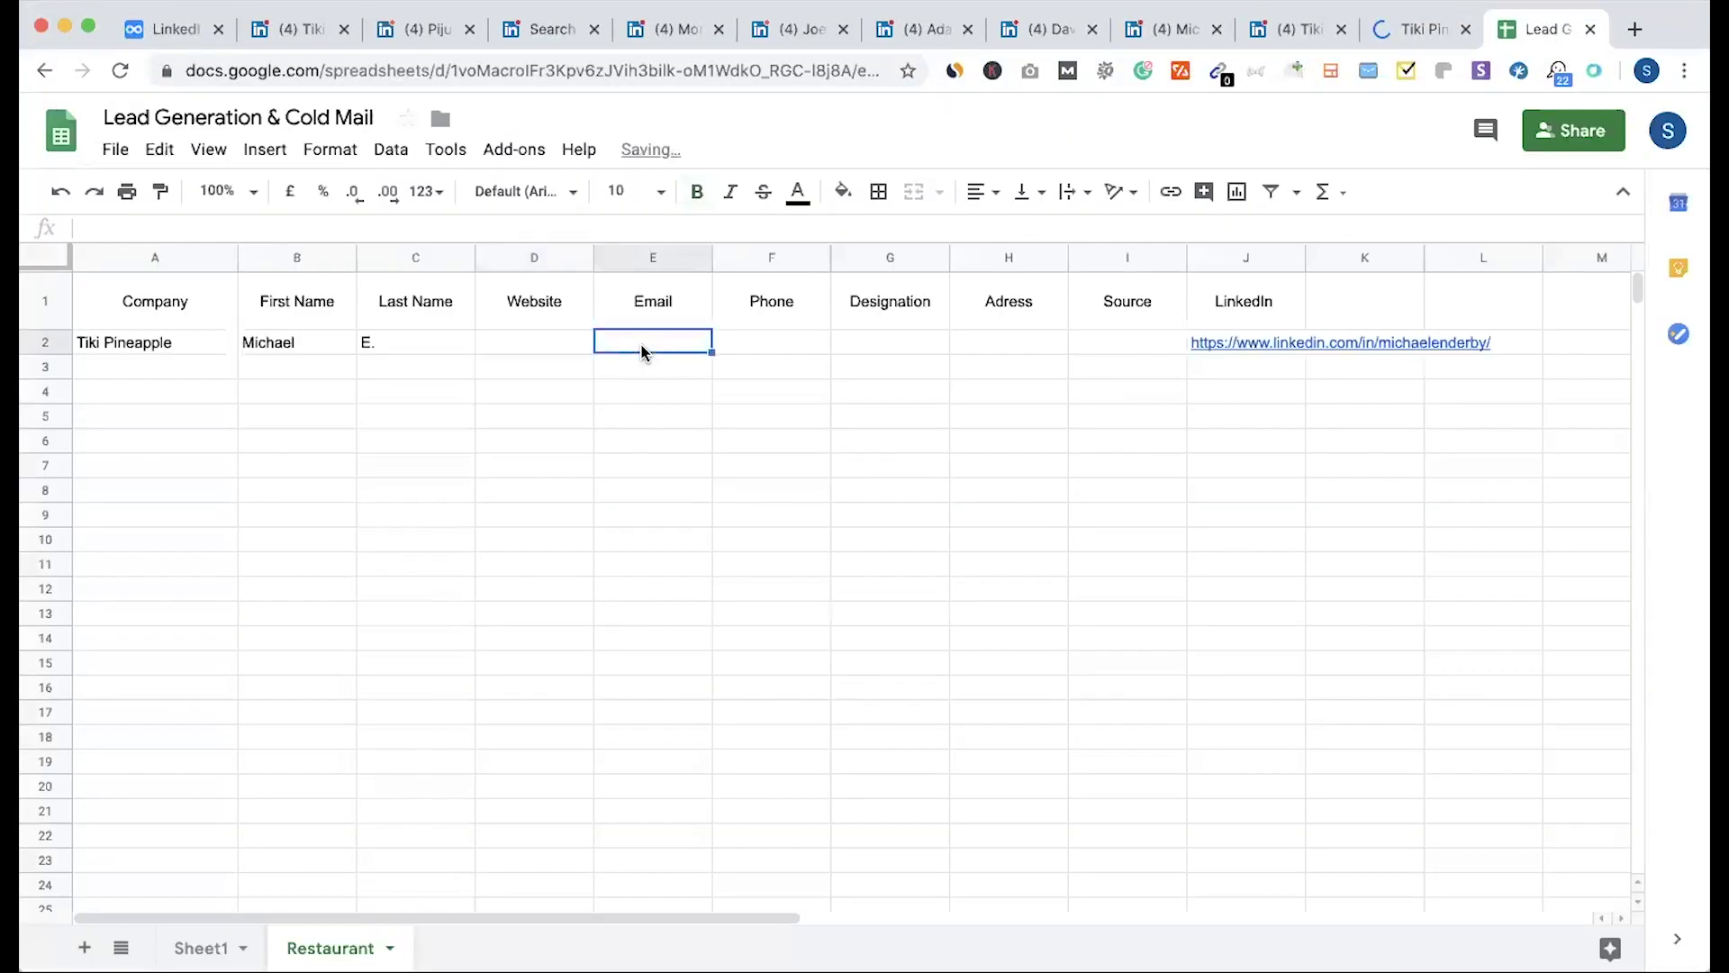
pyautogui.click(555, 352)
pyautogui.write('https://www.tikipineapple.com/')
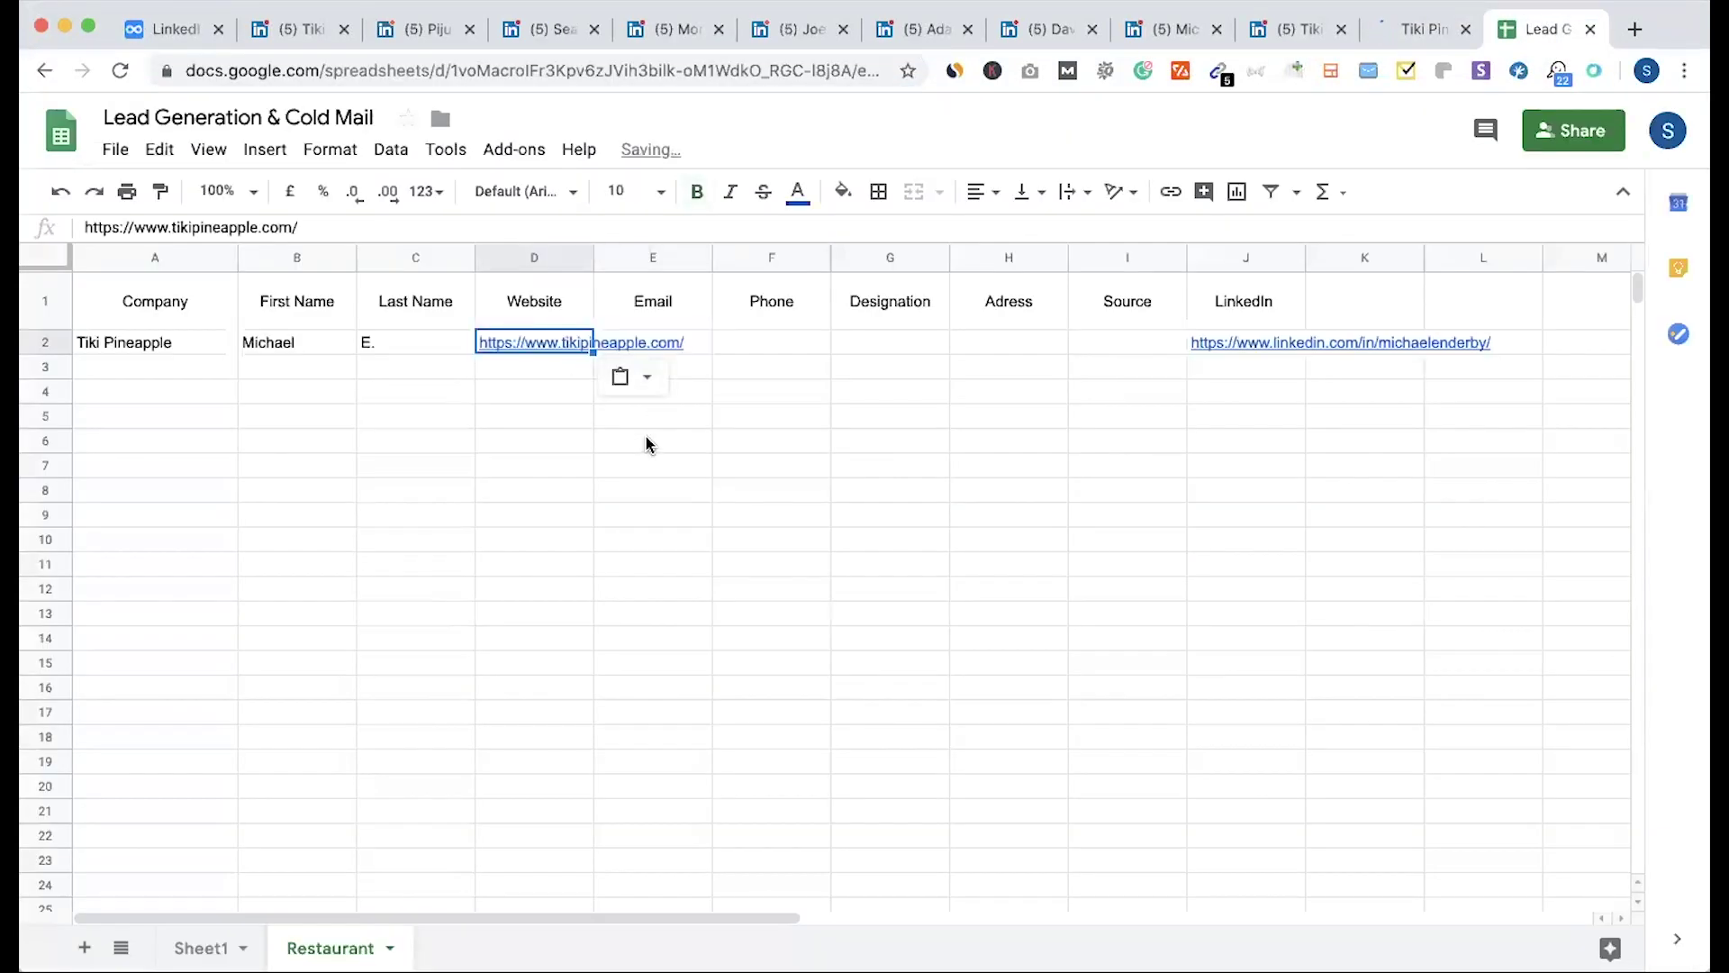
pyautogui.click(646, 444)
# Step: Enter Owner as the designation in G2
pyautogui.click(684, 342)
pyautogui.keyDown('shift'); pyautogui.click(733, 340); pyautogui.keyUp('shift')
pyautogui.click(747, 441)
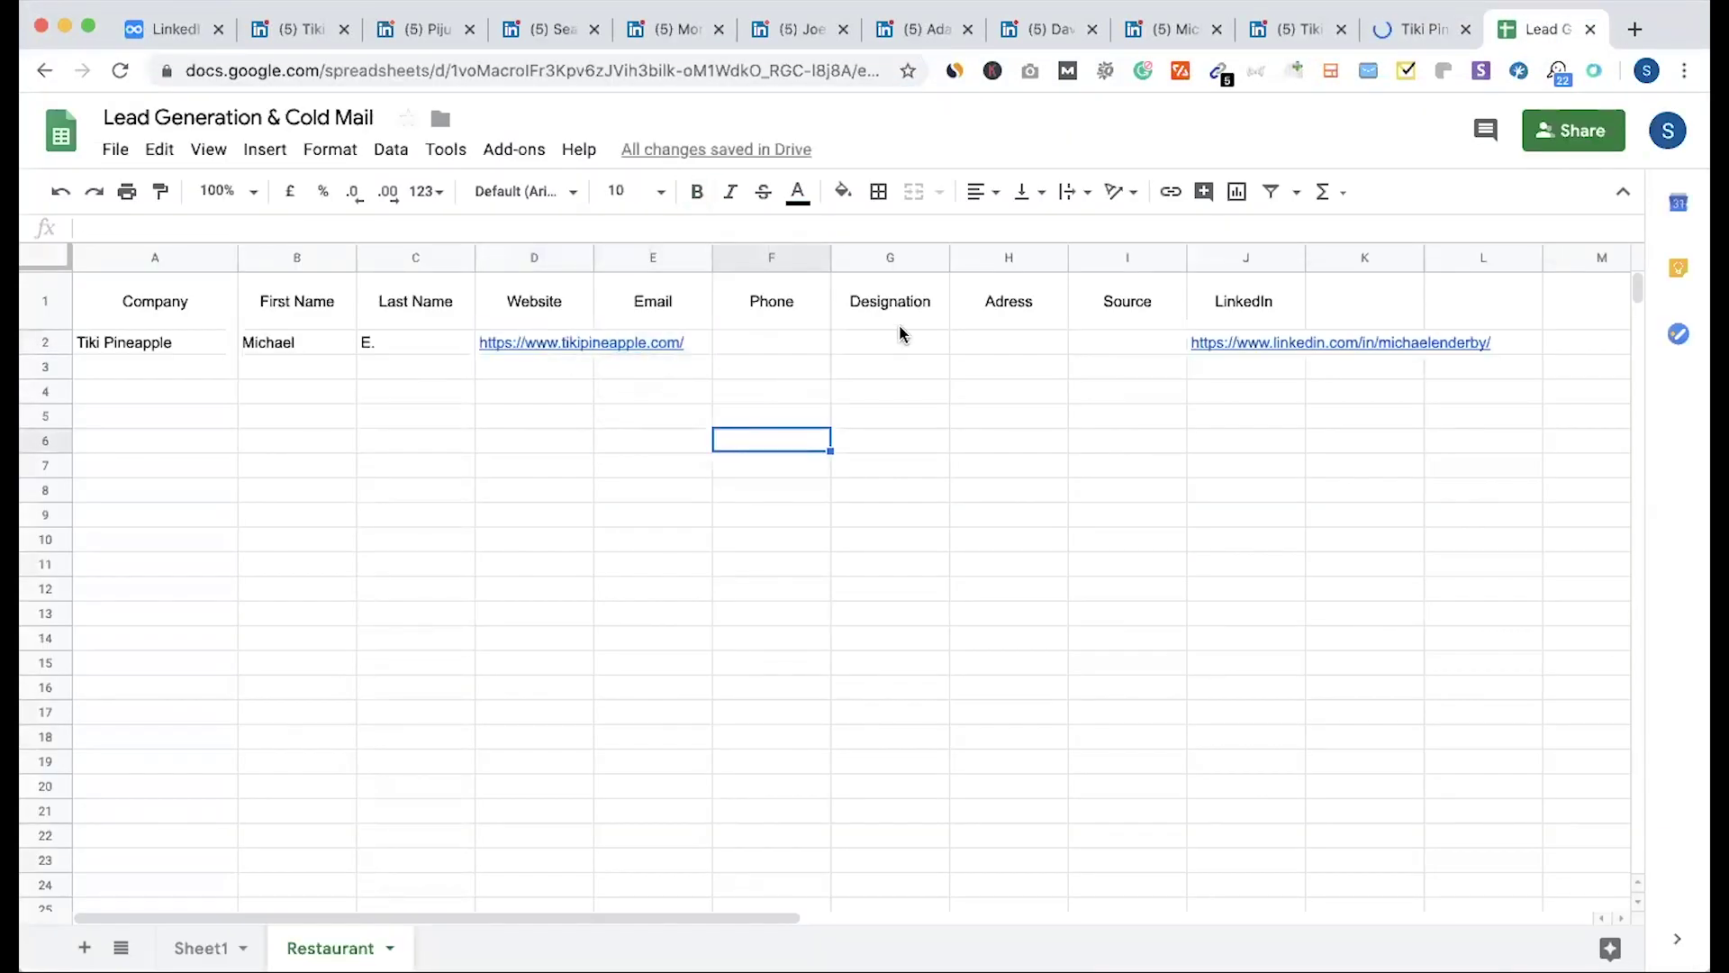
pyautogui.click(878, 351)
pyautogui.write('Own')
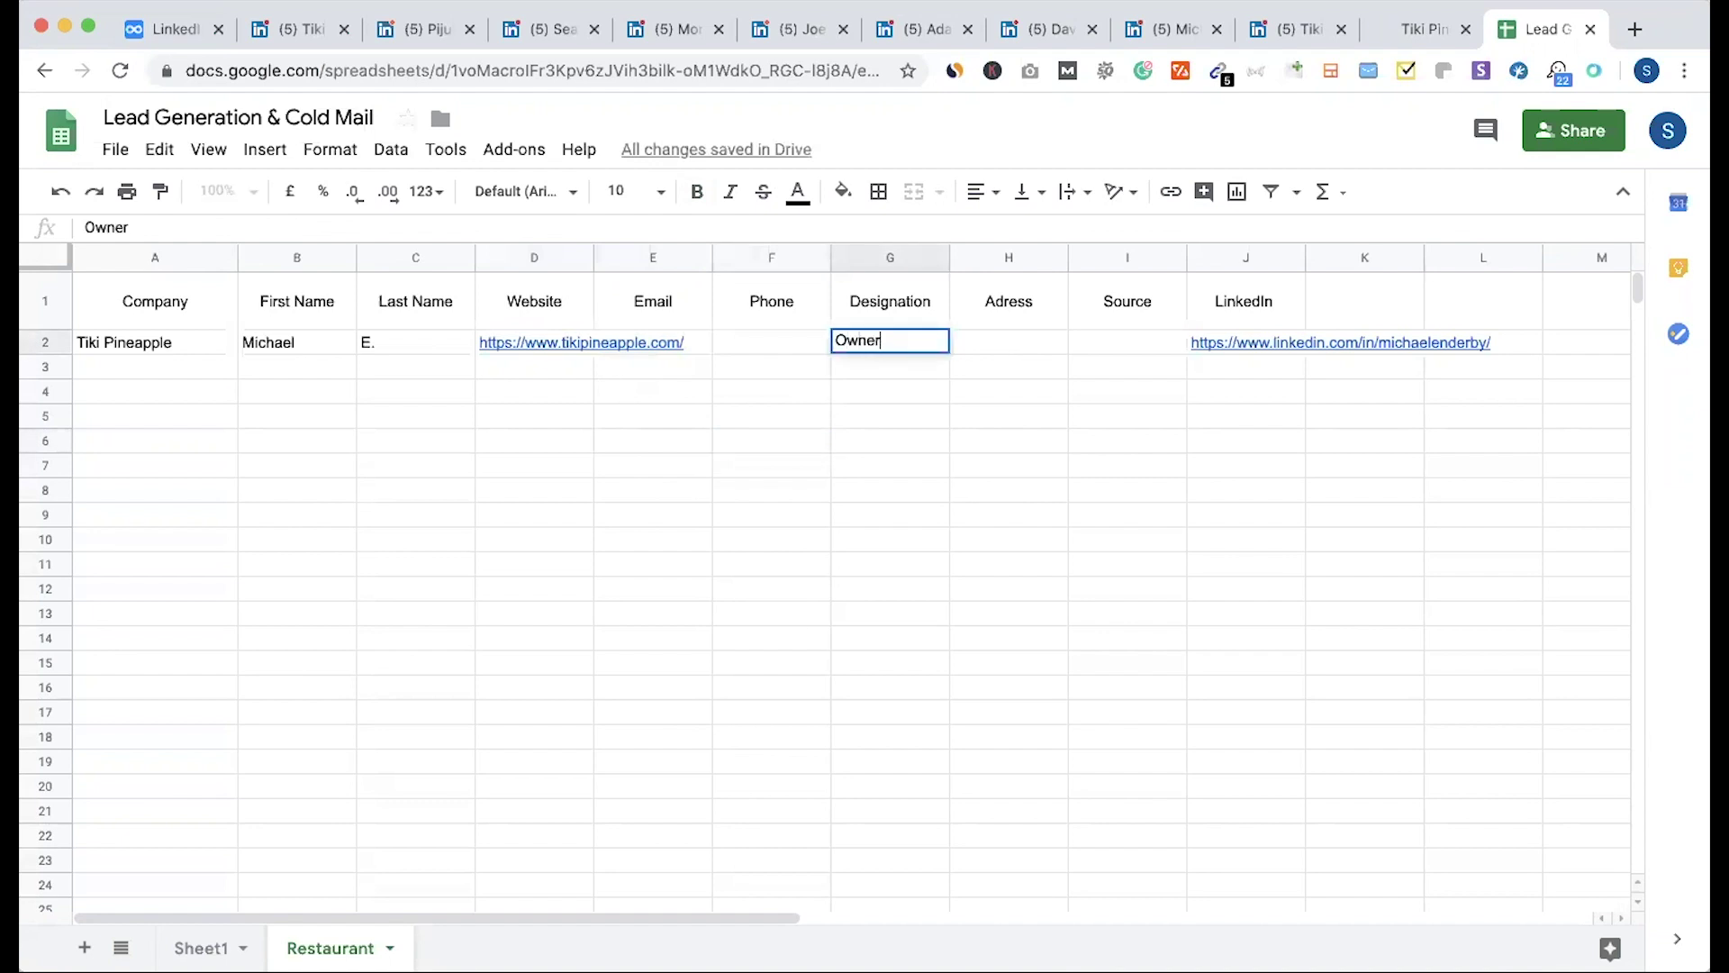
pyautogui.write('er')
pyautogui.click(985, 340)
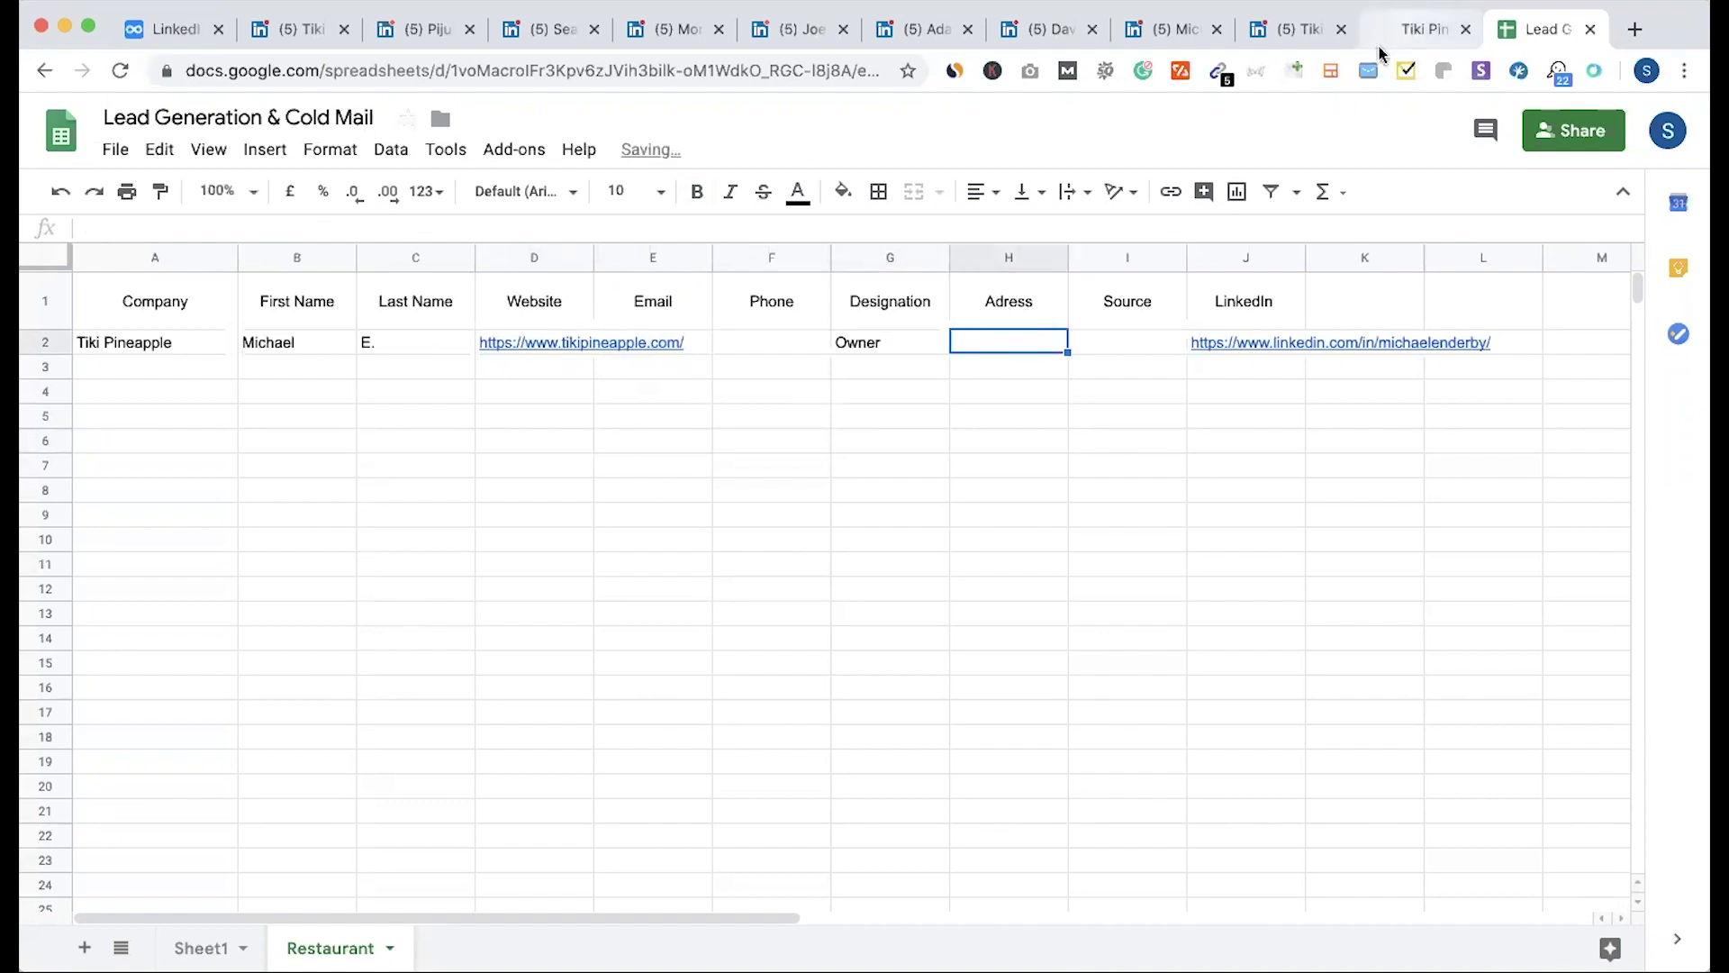
# Step: Enter LinkedIn as the source in I2 and move to A3 for the next lead
pyautogui.click(1409, 29)
pyautogui.click(1542, 28)
pyautogui.click(1117, 340)
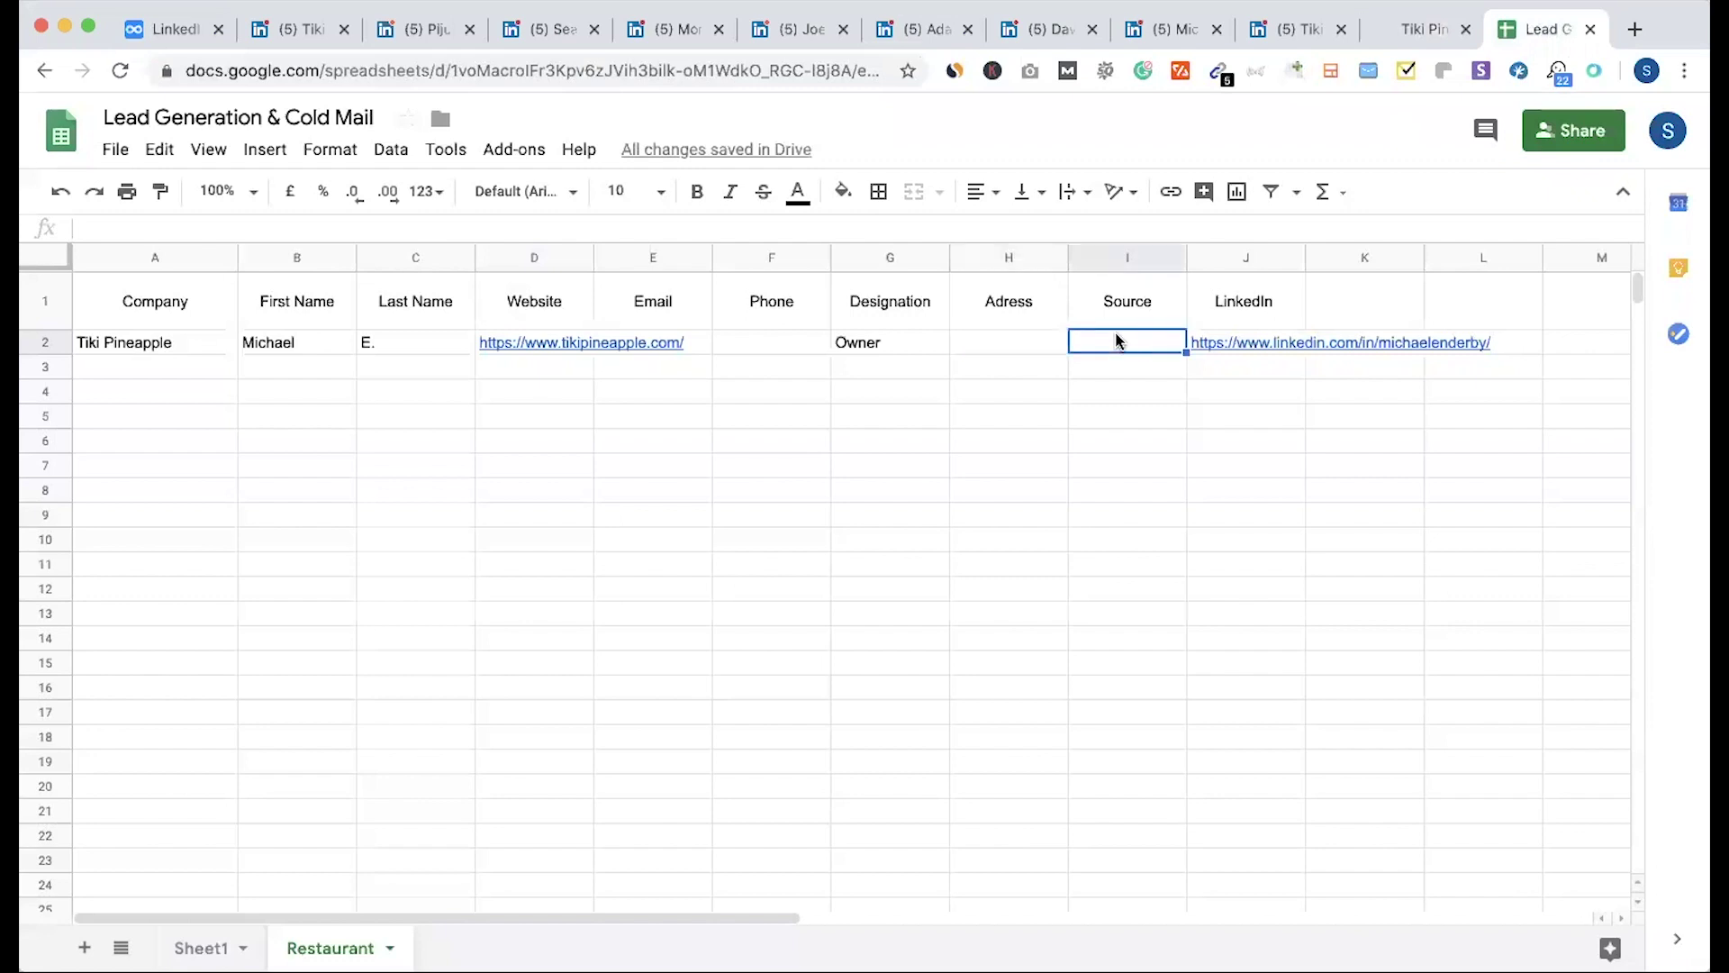
pyautogui.write('LinkedIn')
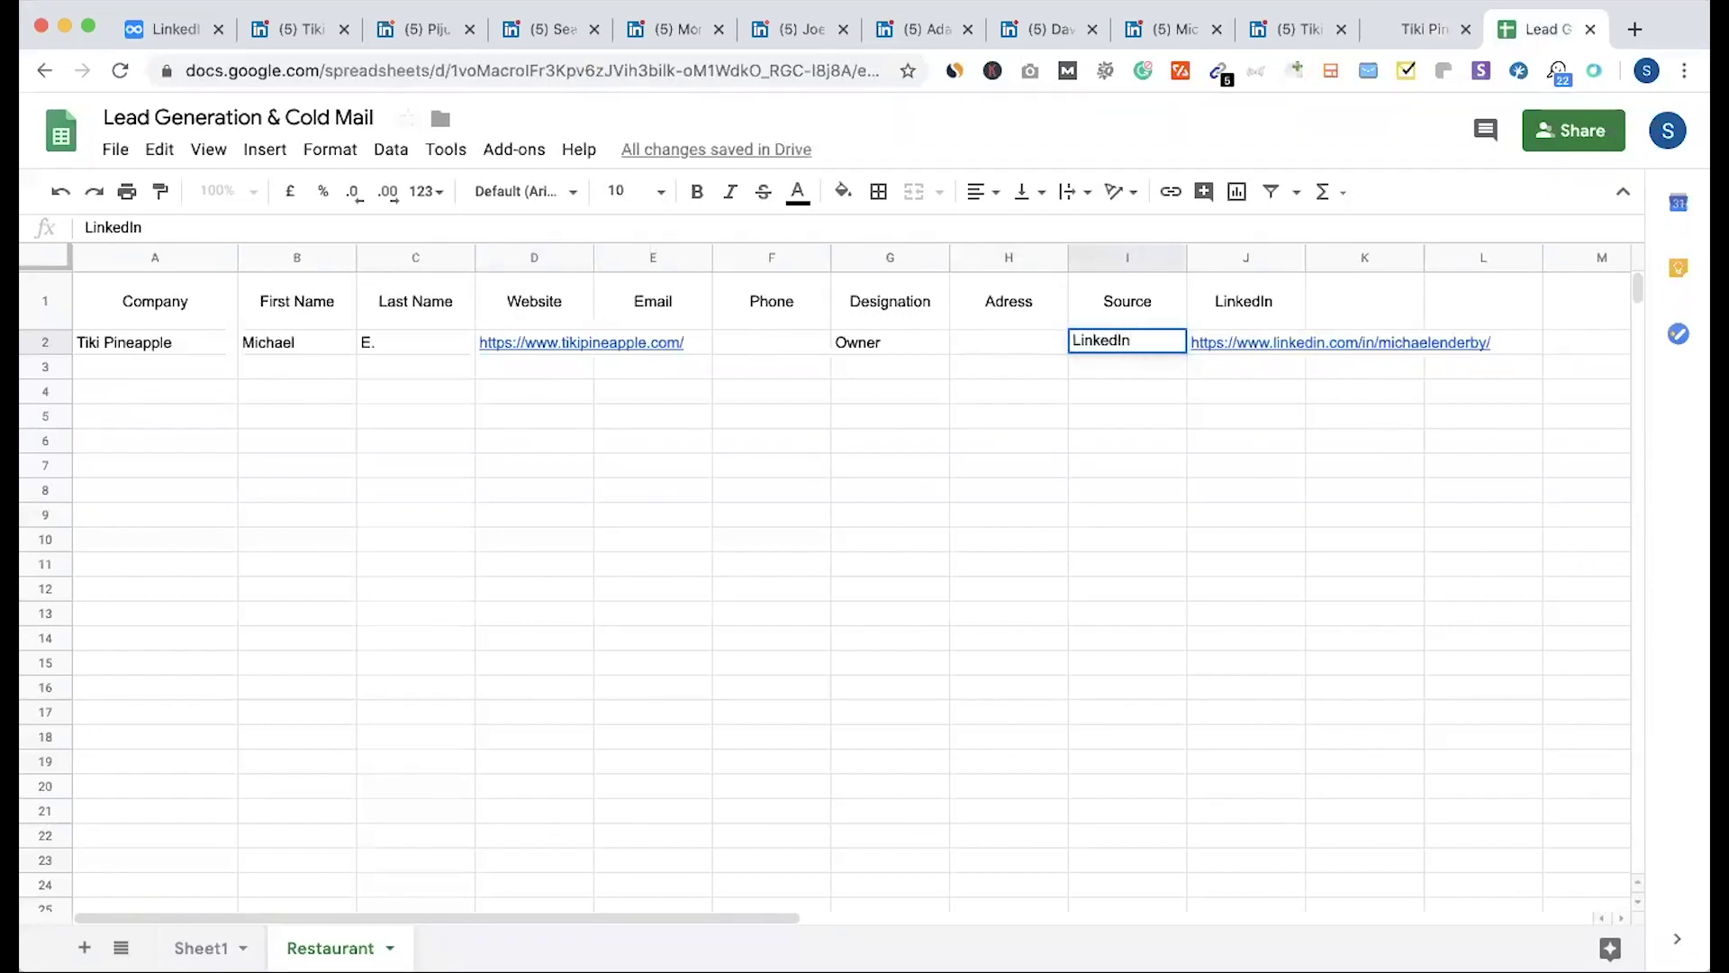
pyautogui.click(1054, 476)
pyautogui.moveTo(1119, 351); pyautogui.dragTo(1138, 819)
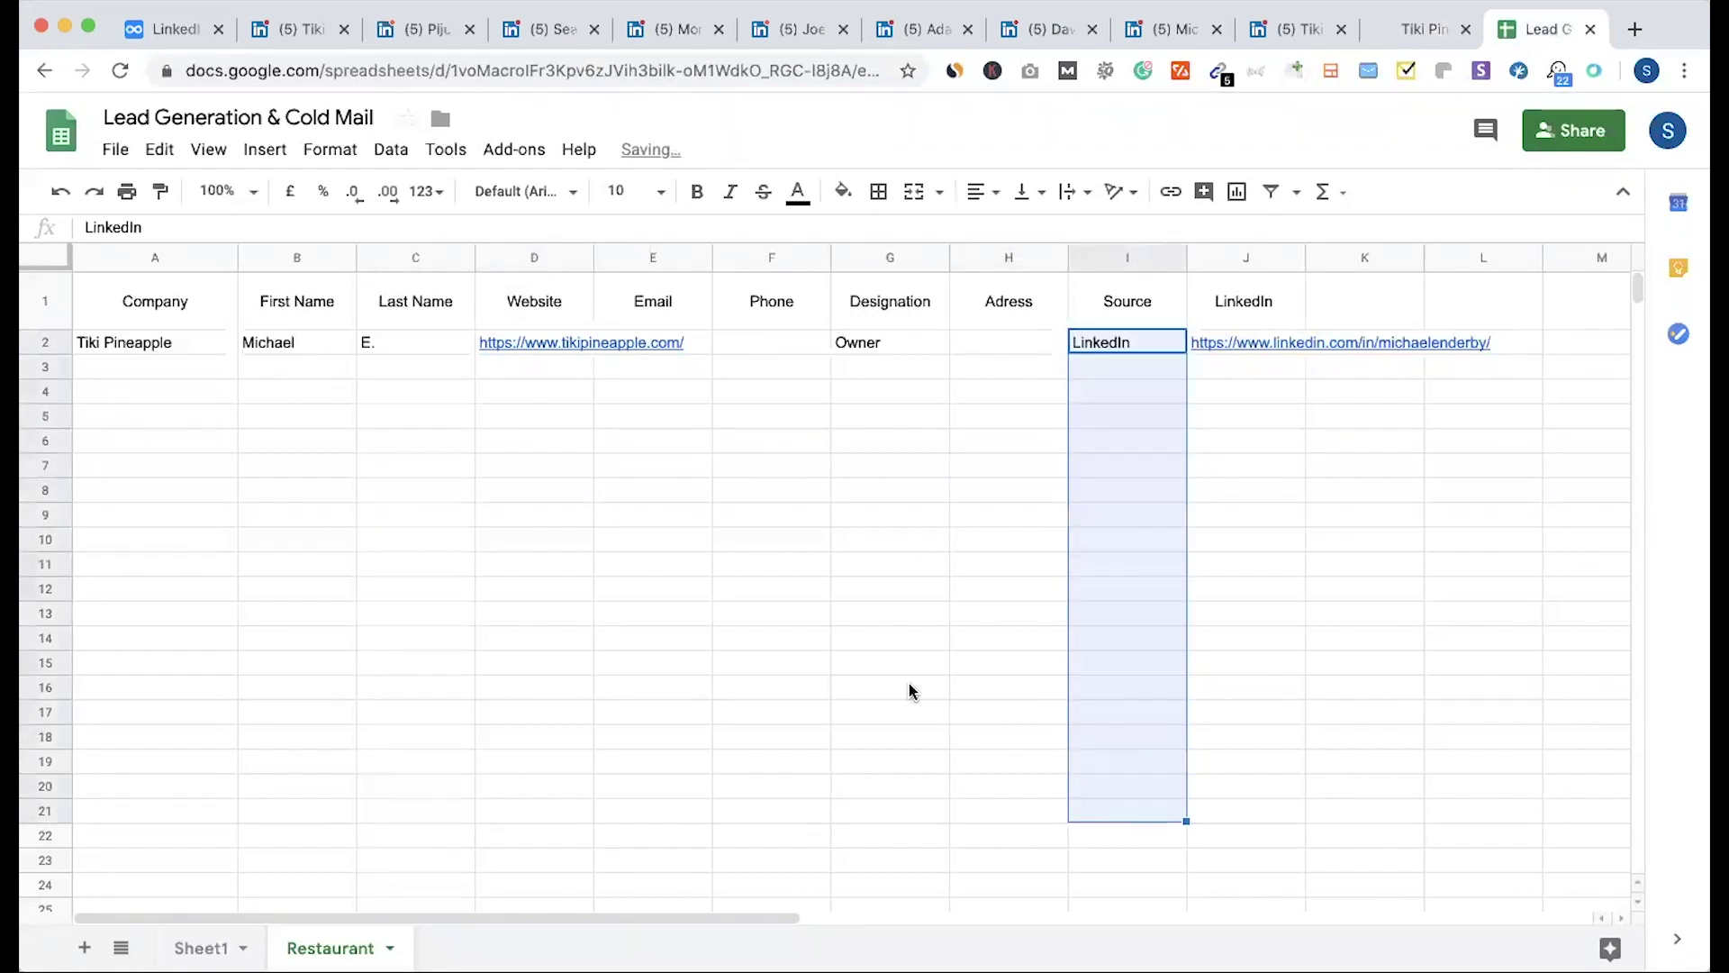
pyautogui.click(909, 686)
pyautogui.click(185, 367)
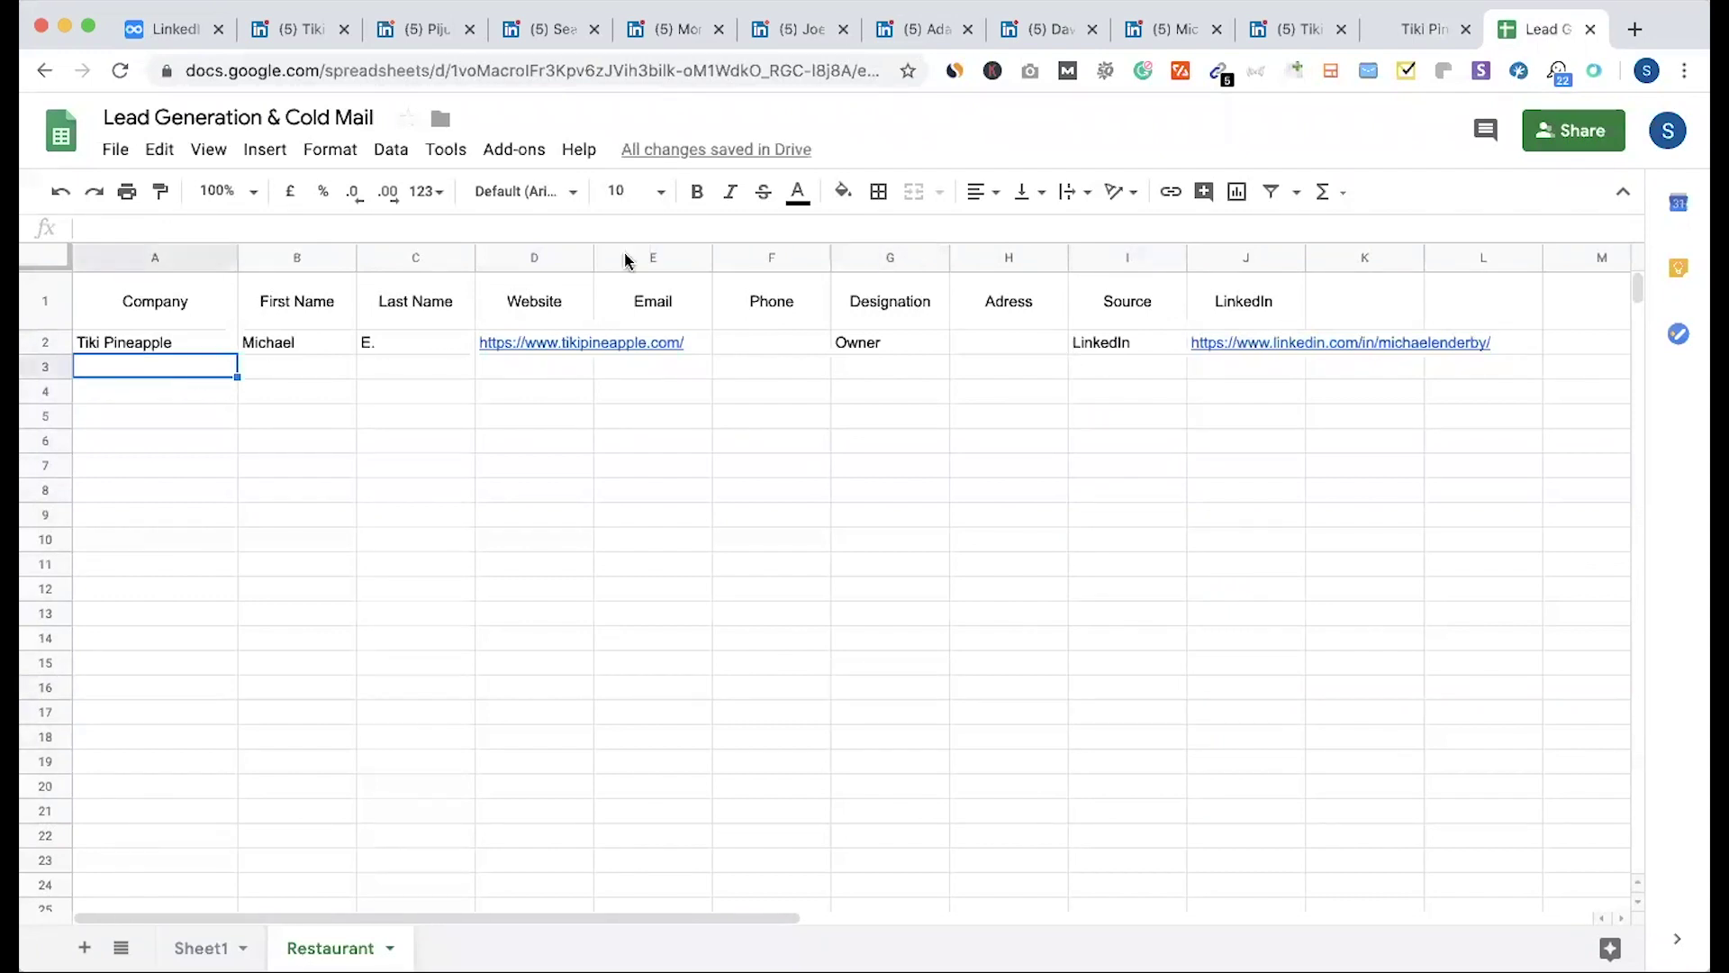
# Step: On the Tiki Pineapple company page, try a Dux-Soup premium feature and dismiss the upsell
pyautogui.click(1297, 29)
pyautogui.click(1559, 72)
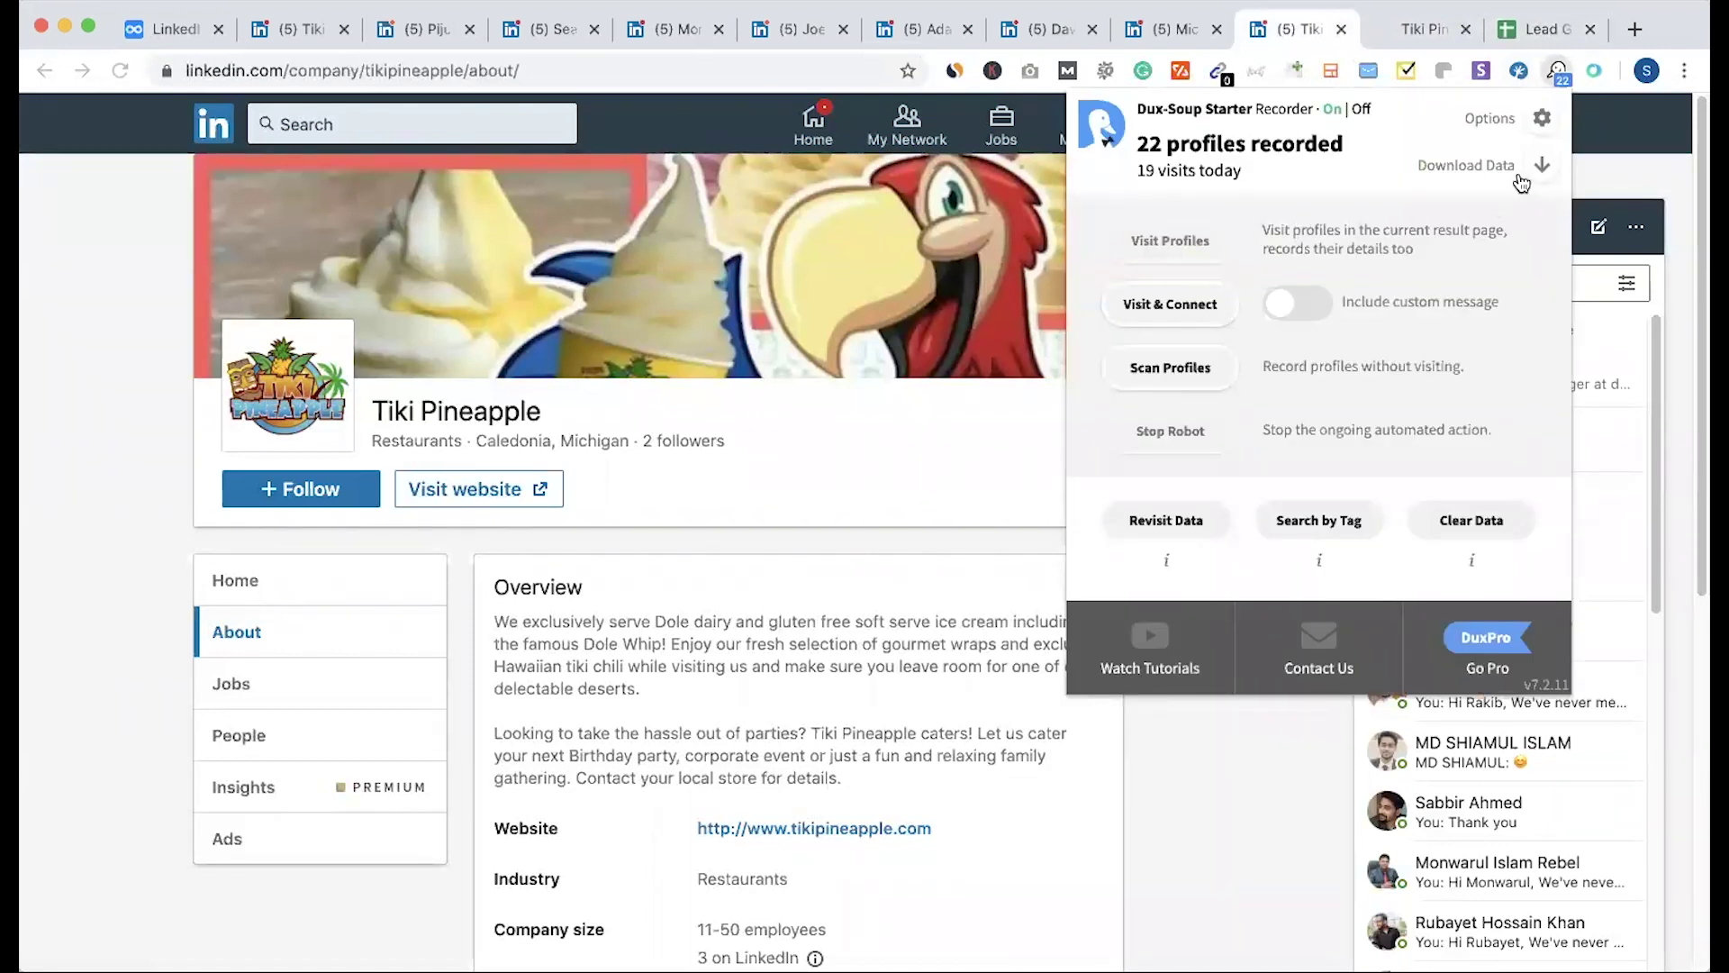
pyautogui.click(1175, 370)
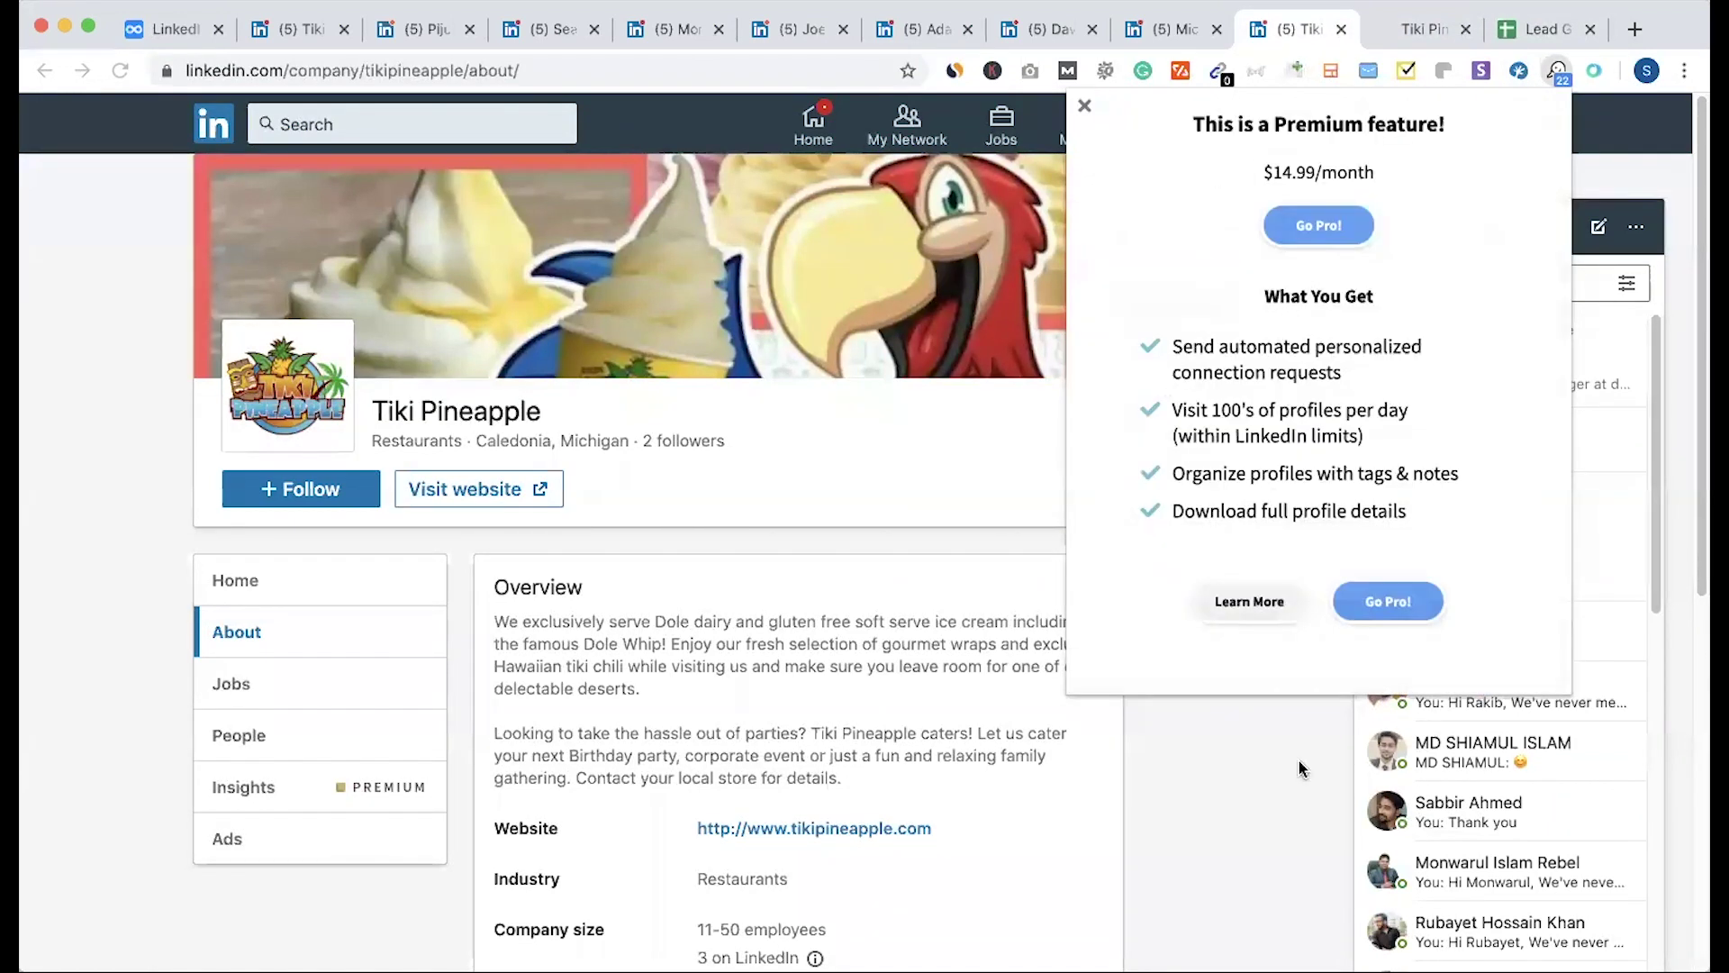
pyautogui.click(1082, 115)
# Step: Select the Email and Phone cells E2 to F18 in the lead spreadsheet
pyautogui.click(1536, 29)
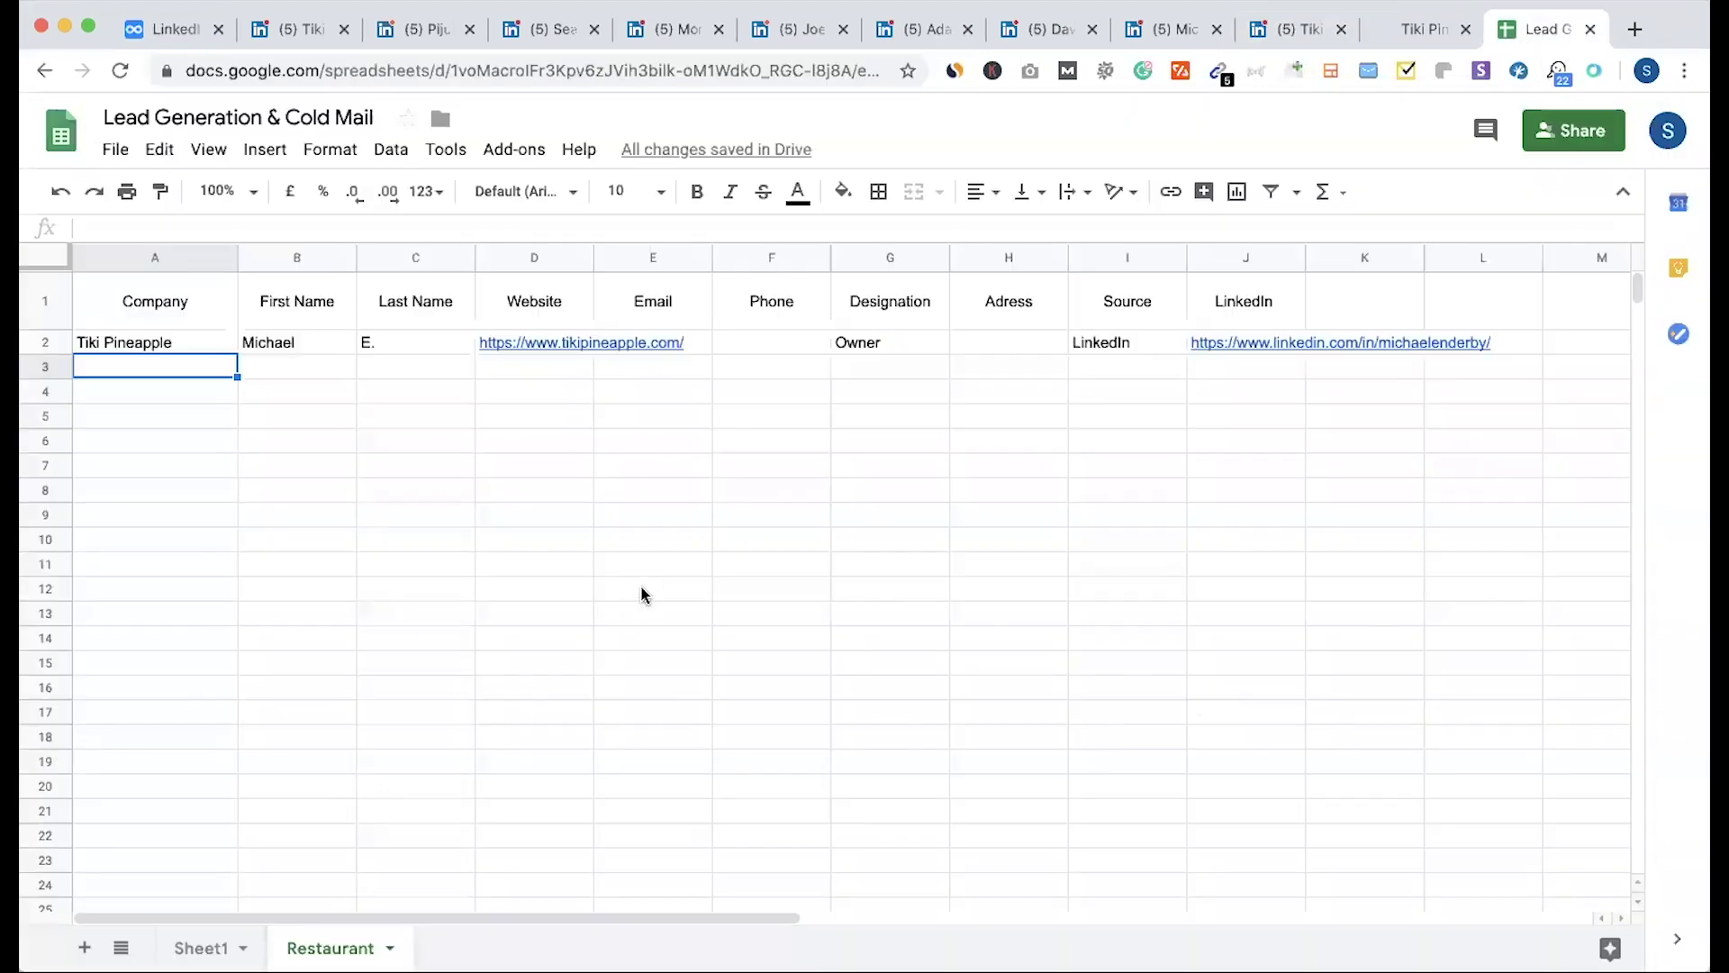
pyautogui.click(654, 561)
pyautogui.moveTo(702, 346); pyautogui.dragTo(710, 749)
pyautogui.click(699, 744)
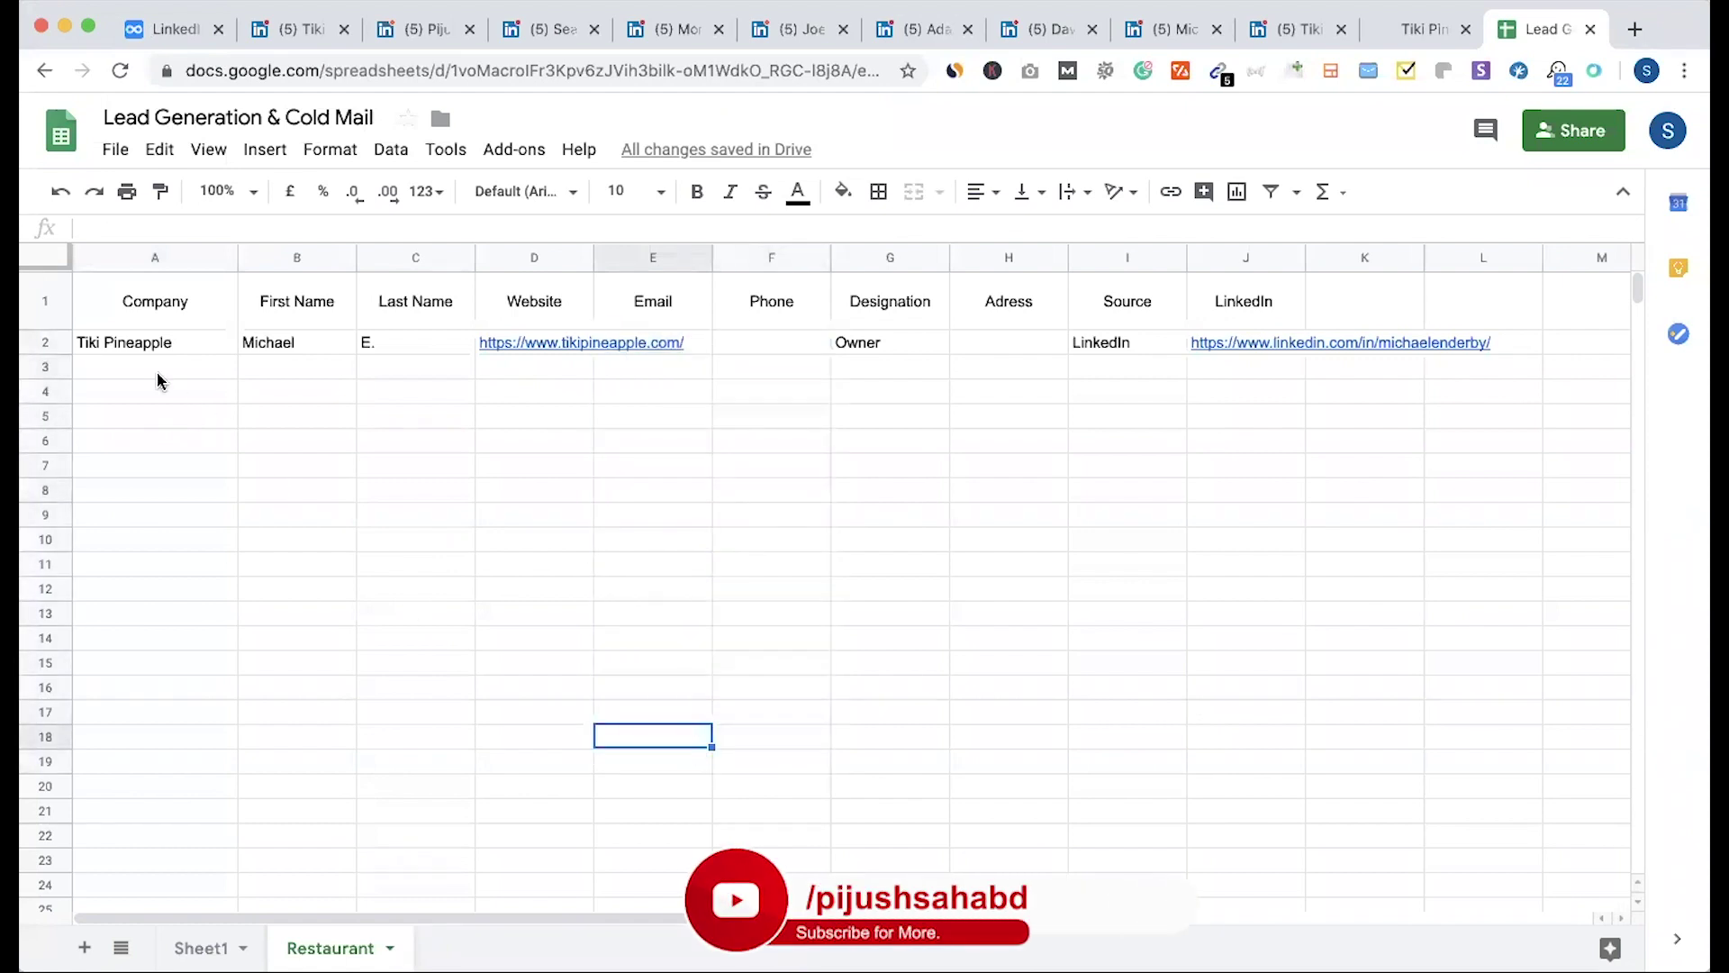
# Step: Open and close the Dux-Soup panel, then scroll through Tiki Pineapple's About details
pyautogui.click(1285, 38)
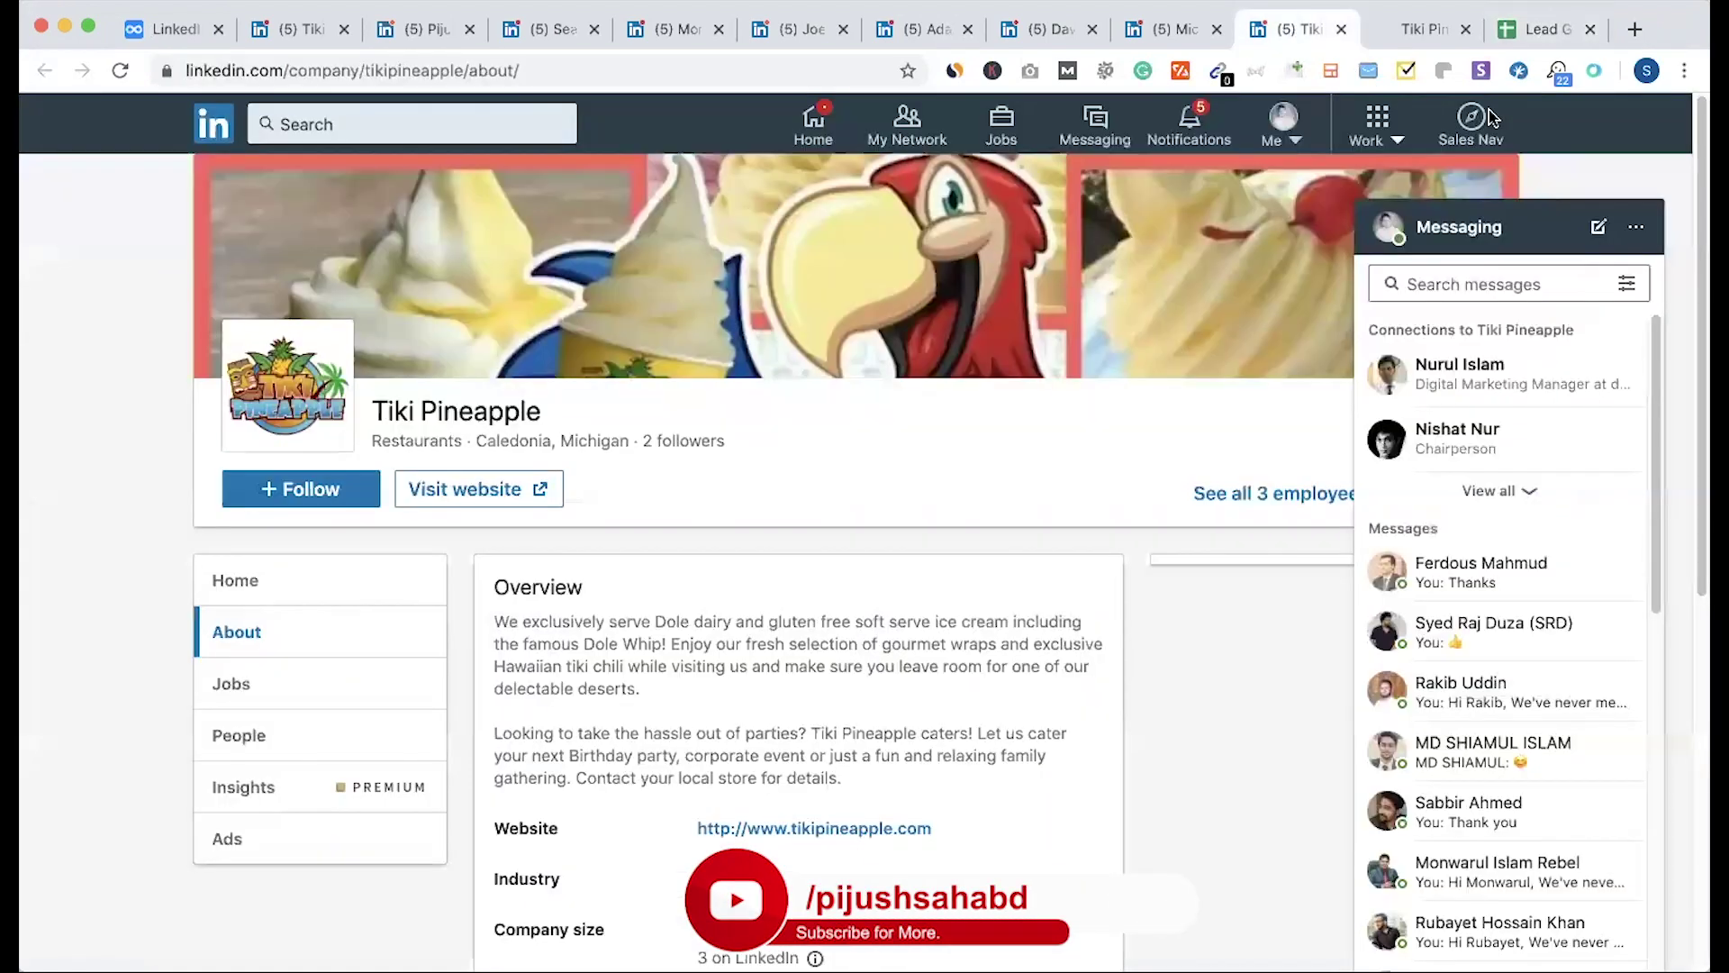
pyautogui.click(1558, 70)
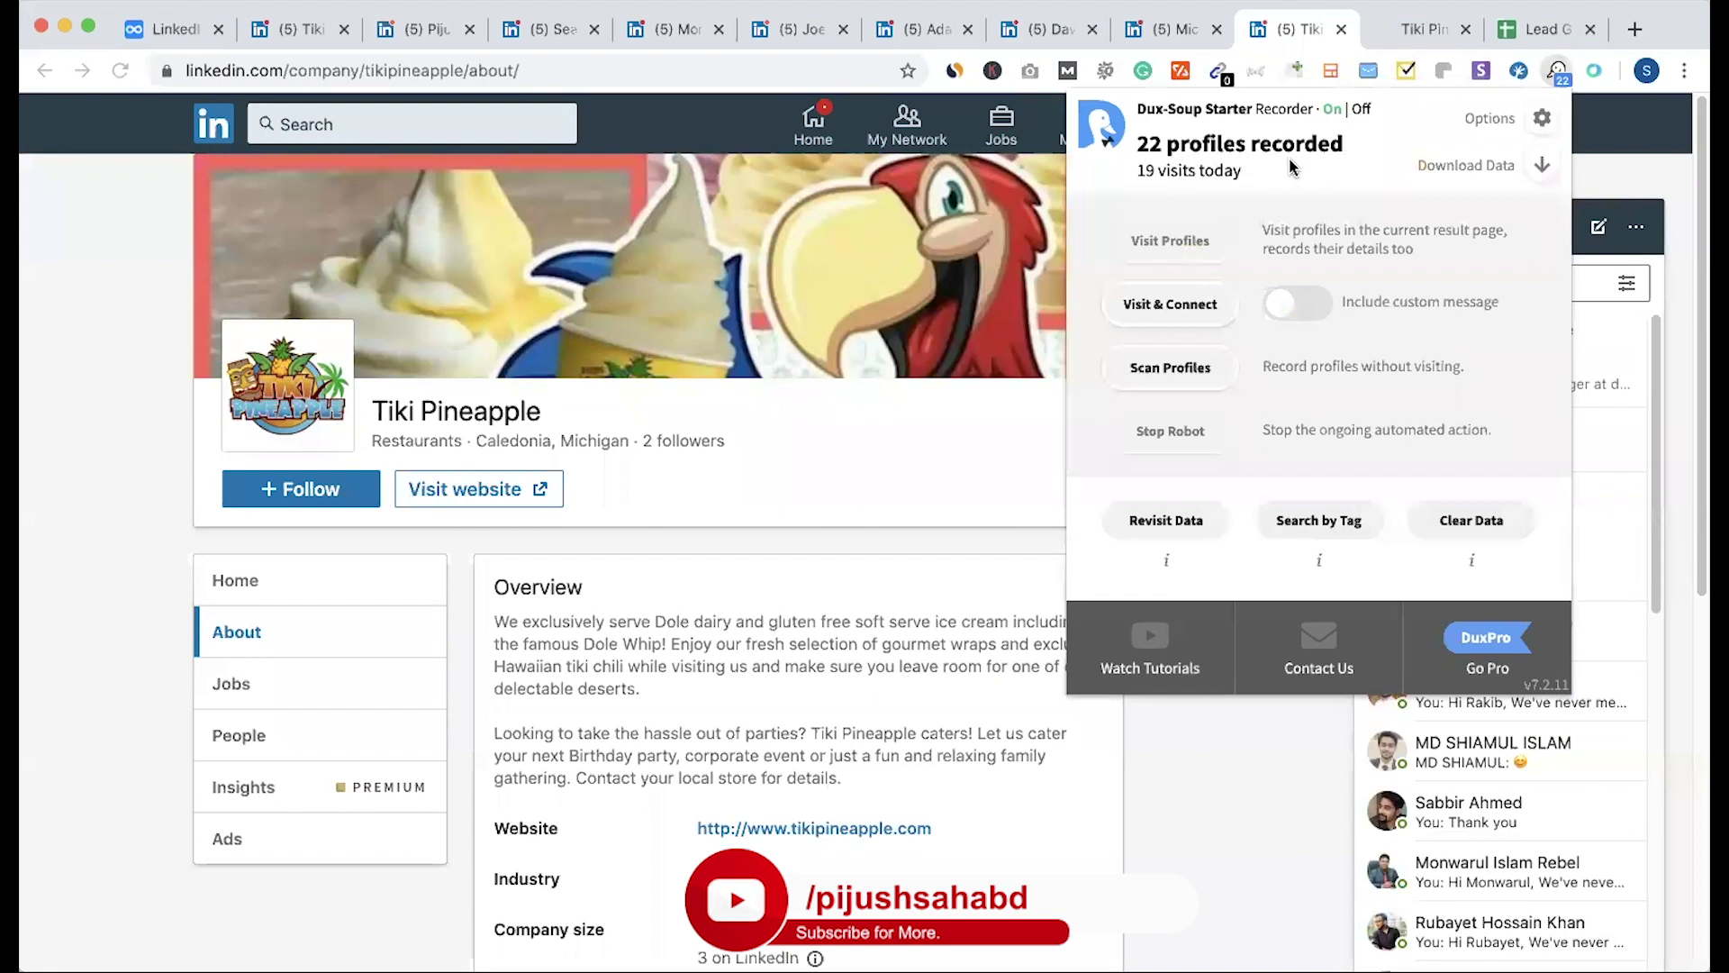
pyautogui.click(1310, 770)
pyautogui.scroll(-3, 867, 673)
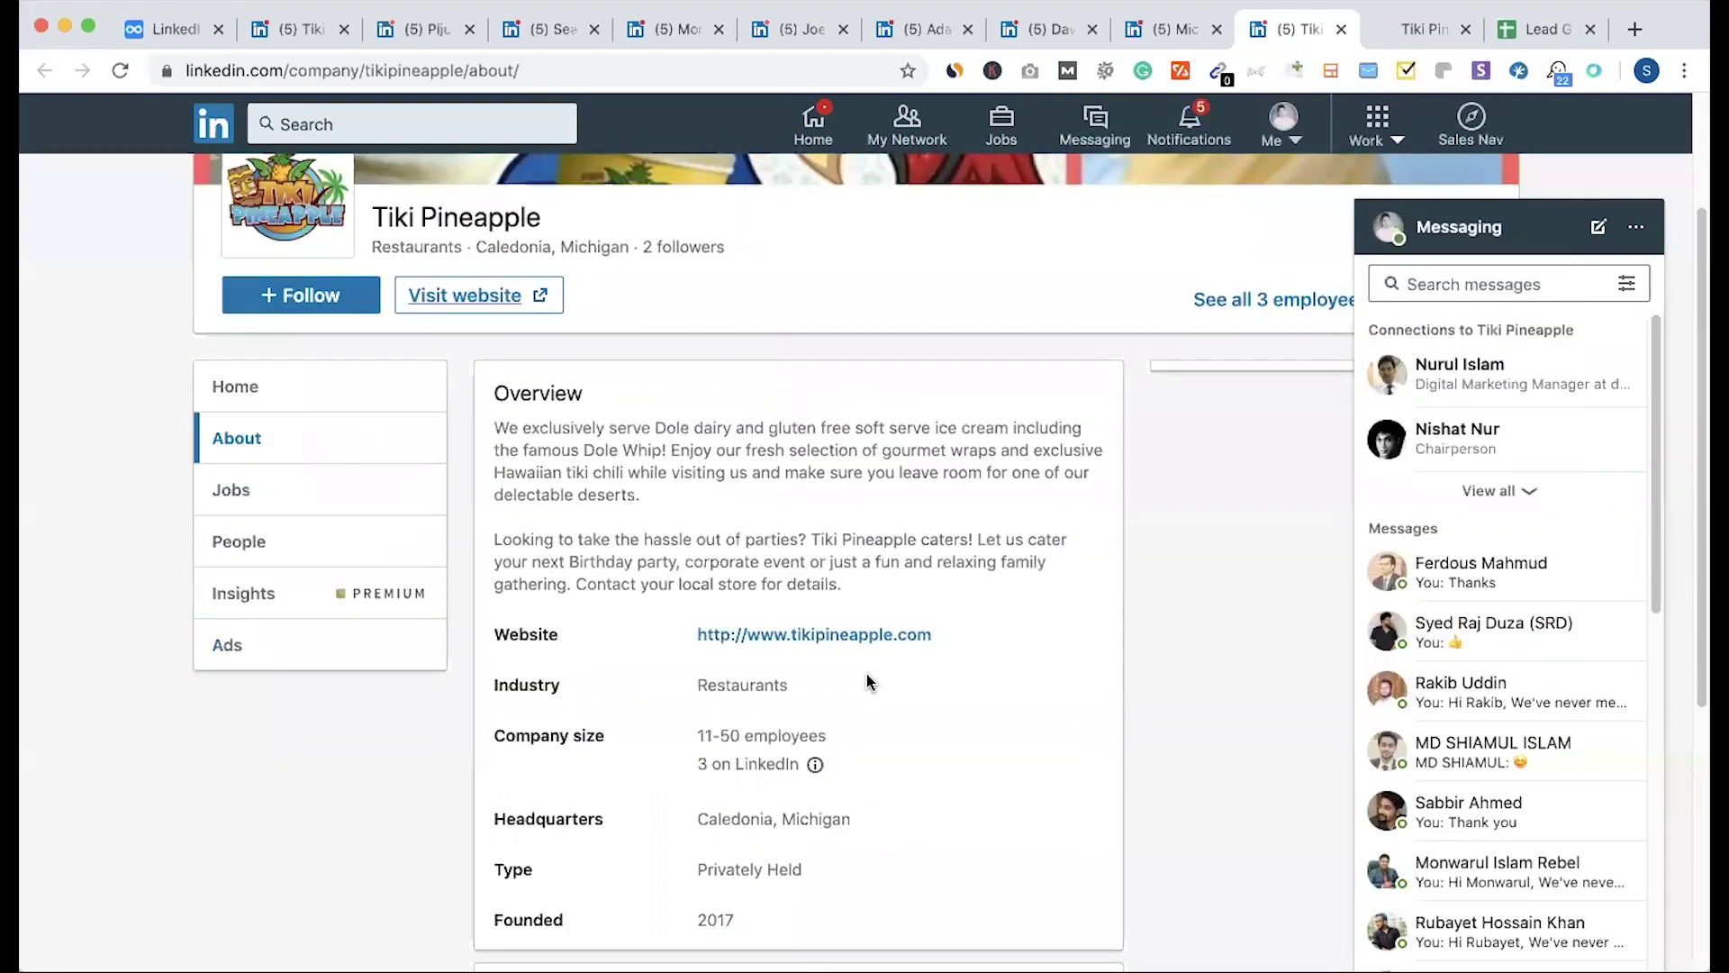
pyautogui.scroll(3, 866, 674)
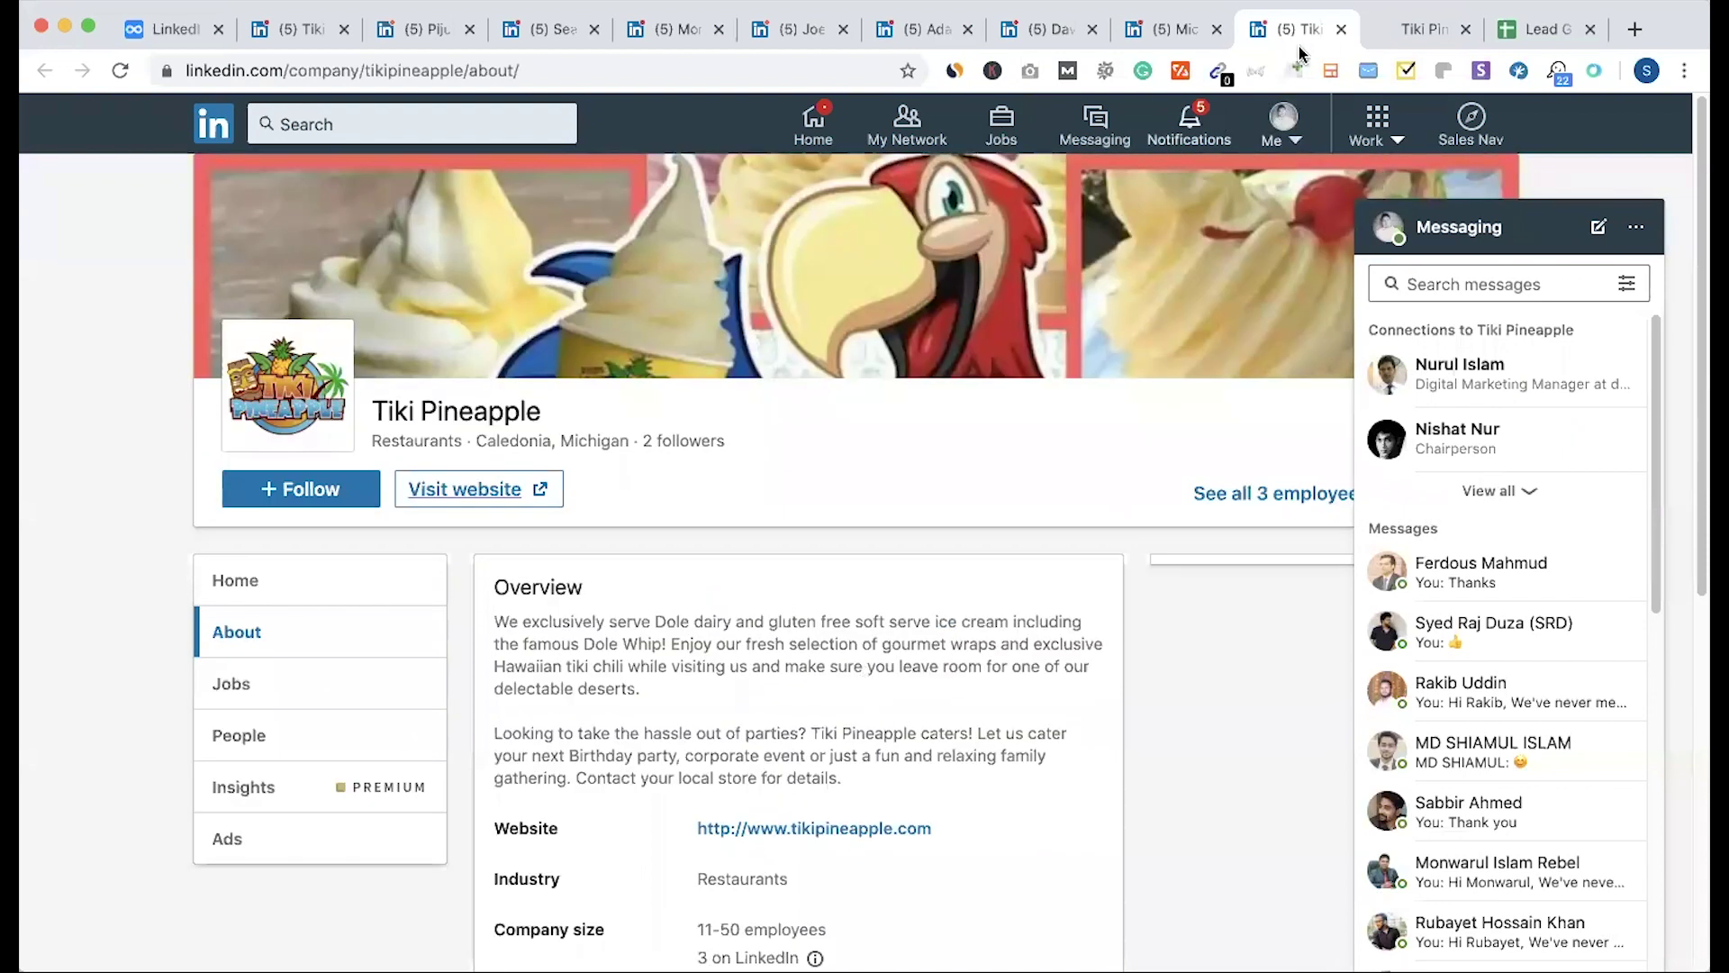
# Step: Paste the Alkaline Coffee owner's profile link into row 3's LinkedIn cell
pyautogui.click(1173, 29)
pyautogui.click(1297, 29)
pyautogui.click(671, 31)
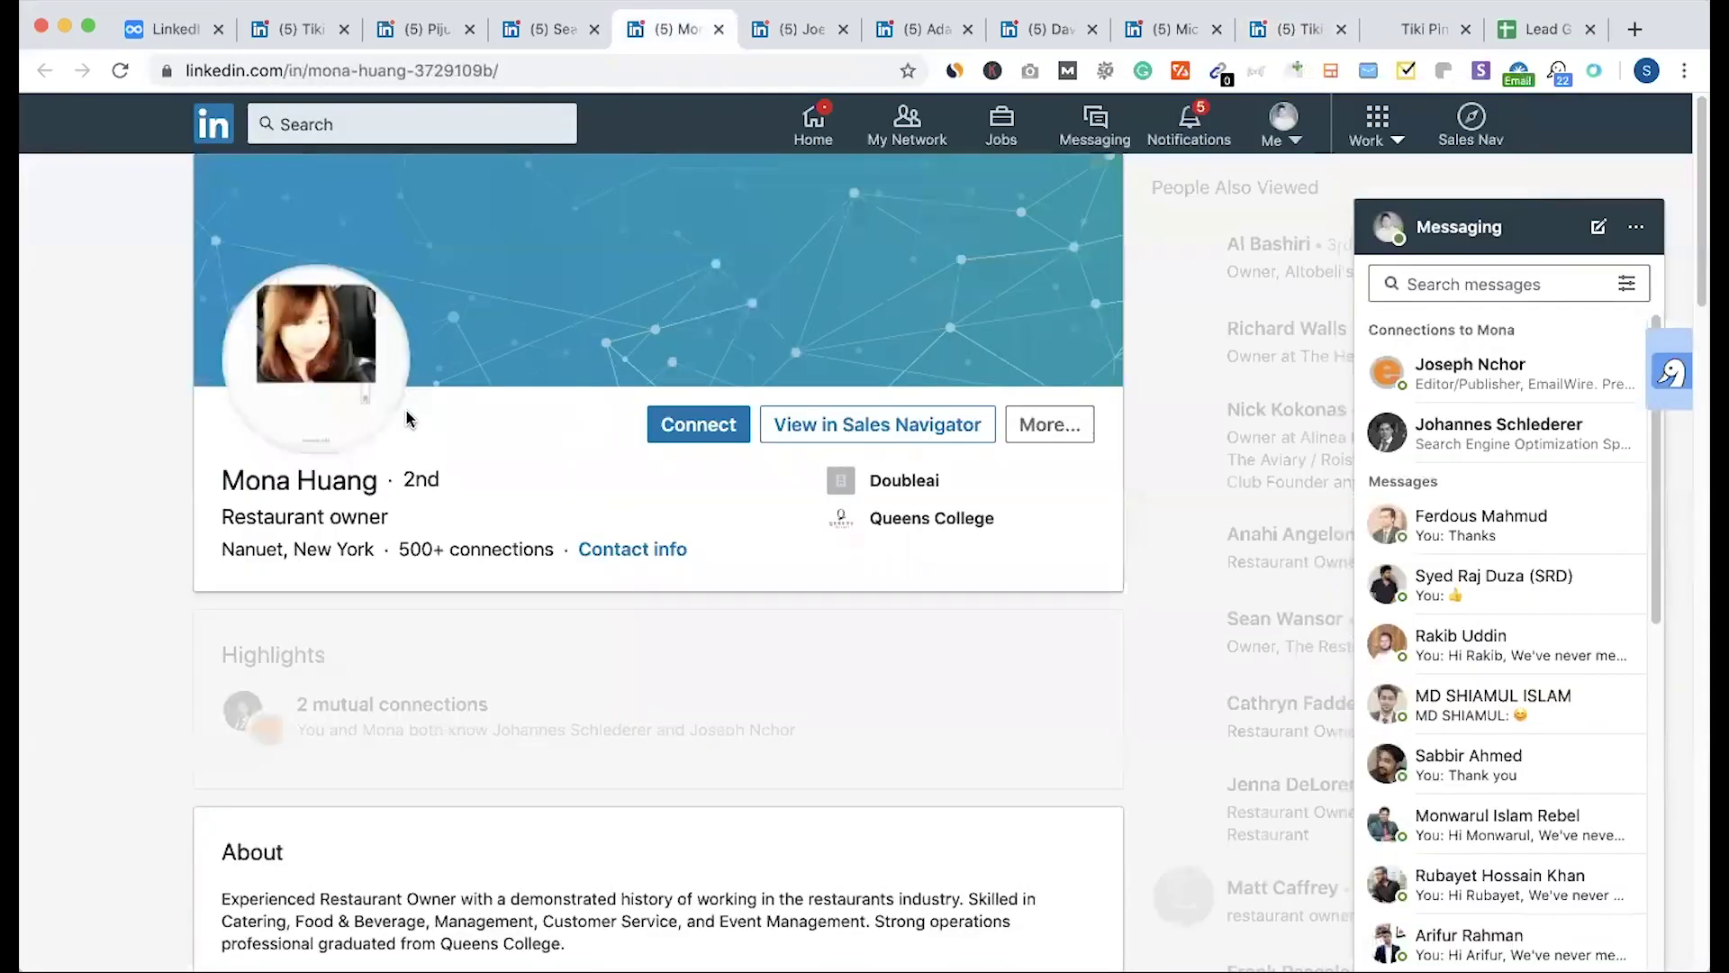
pyautogui.click(737, 77)
pyautogui.hotkey('ctrl', 'c')
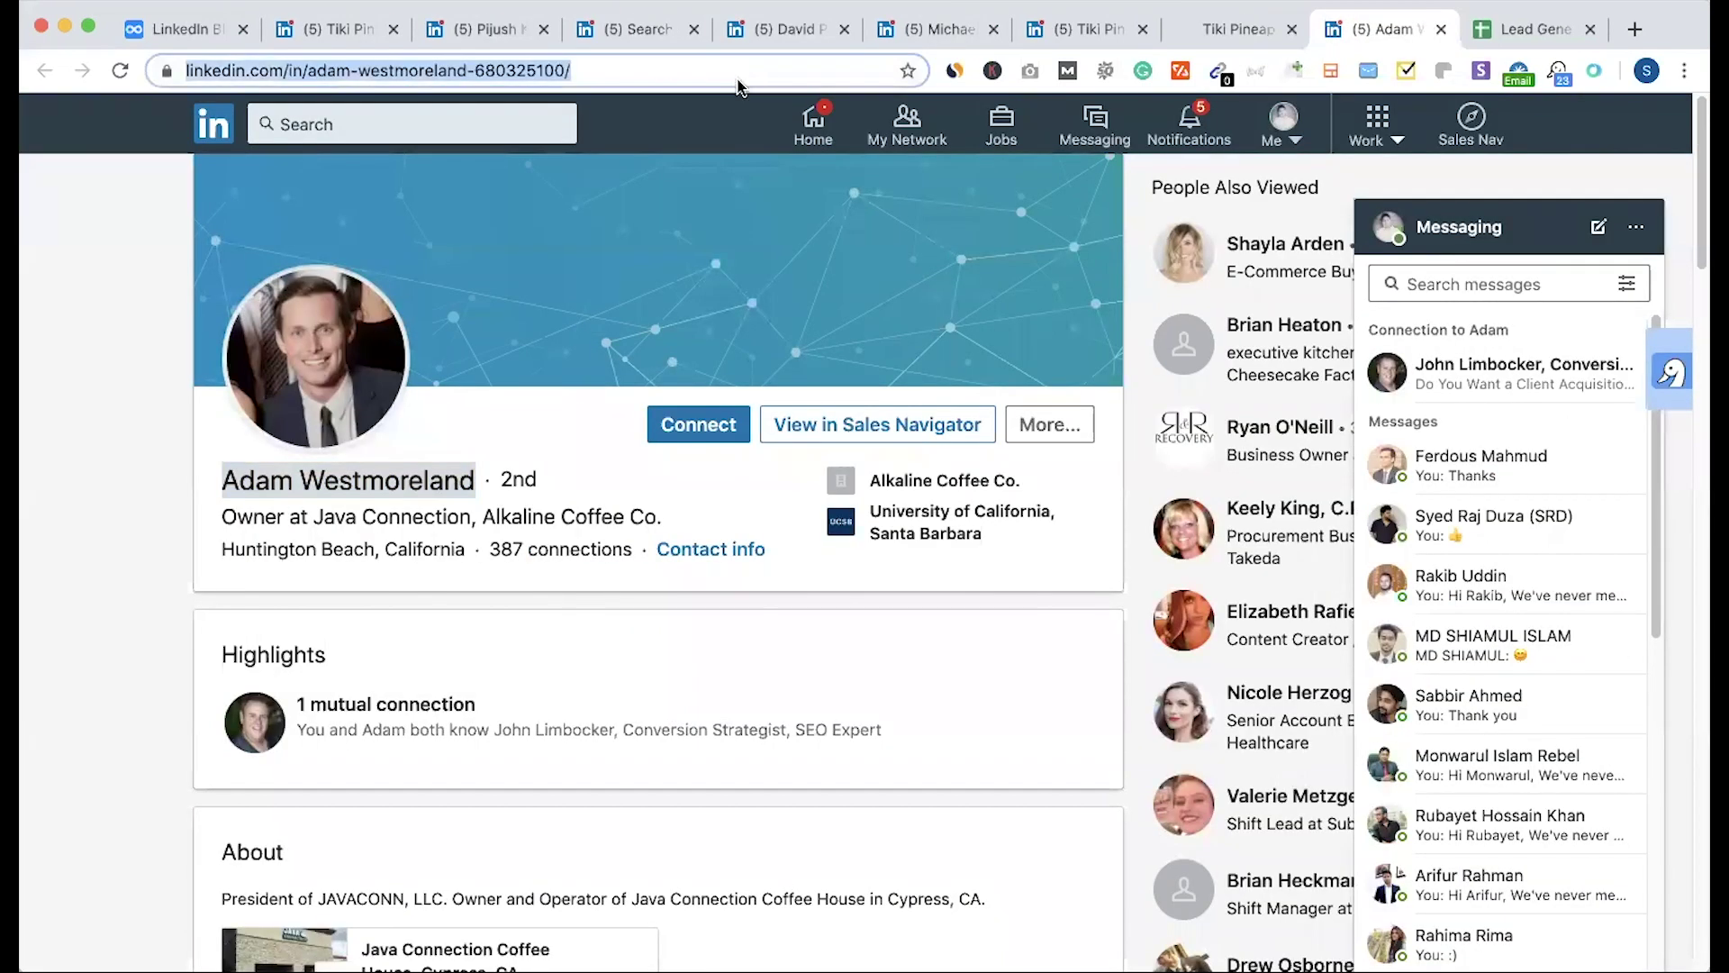
pyautogui.click(1526, 27)
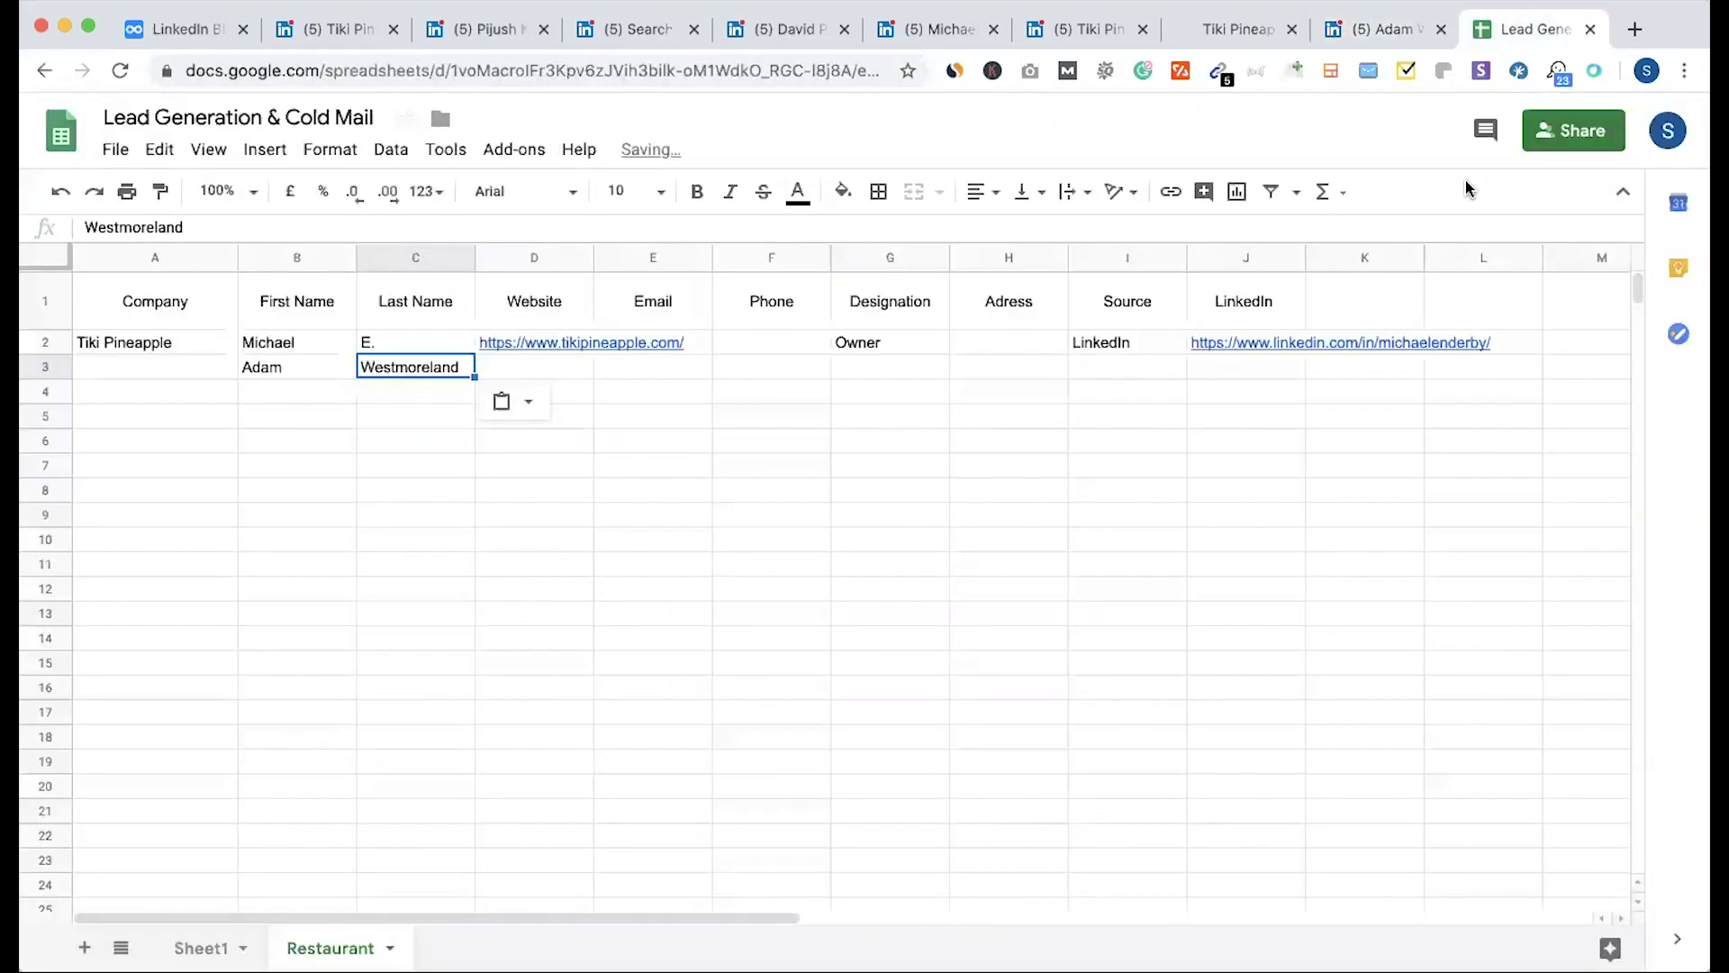
pyautogui.click(1252, 369)
pyautogui.hotkey('ctrl', 'v')
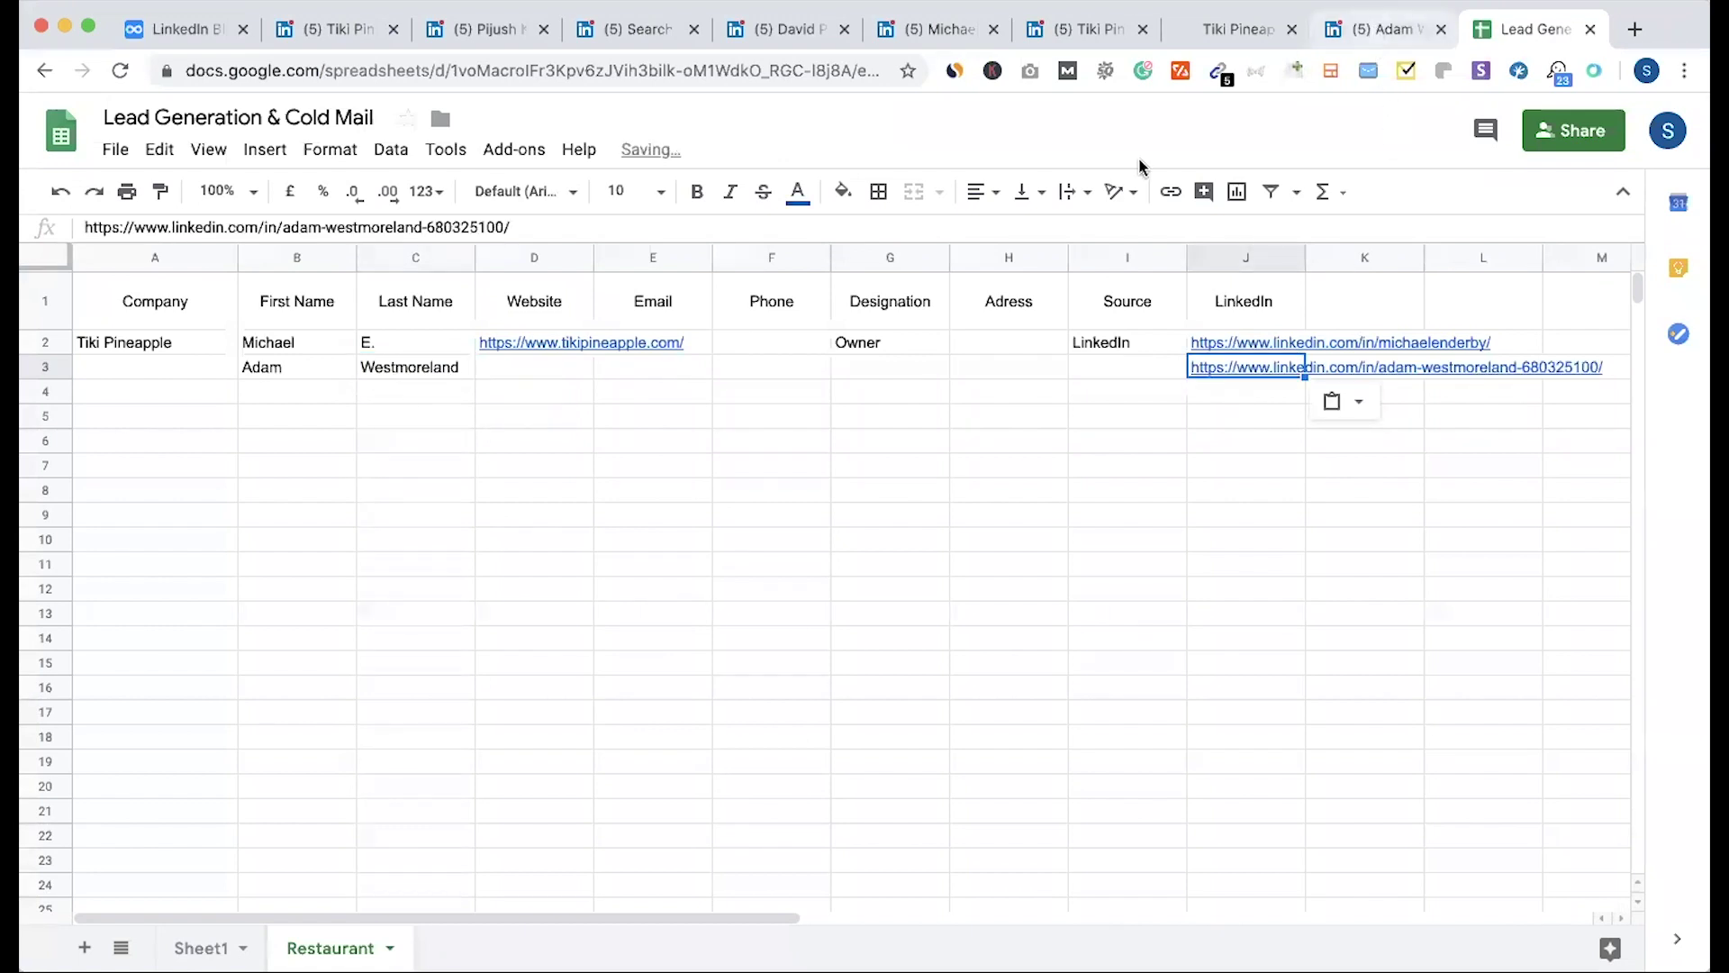
# Step: Copy the company name Alkaline Coffee Co. from the owner's profile
pyautogui.hotkey('ctrl', 'shift', 'Tab')
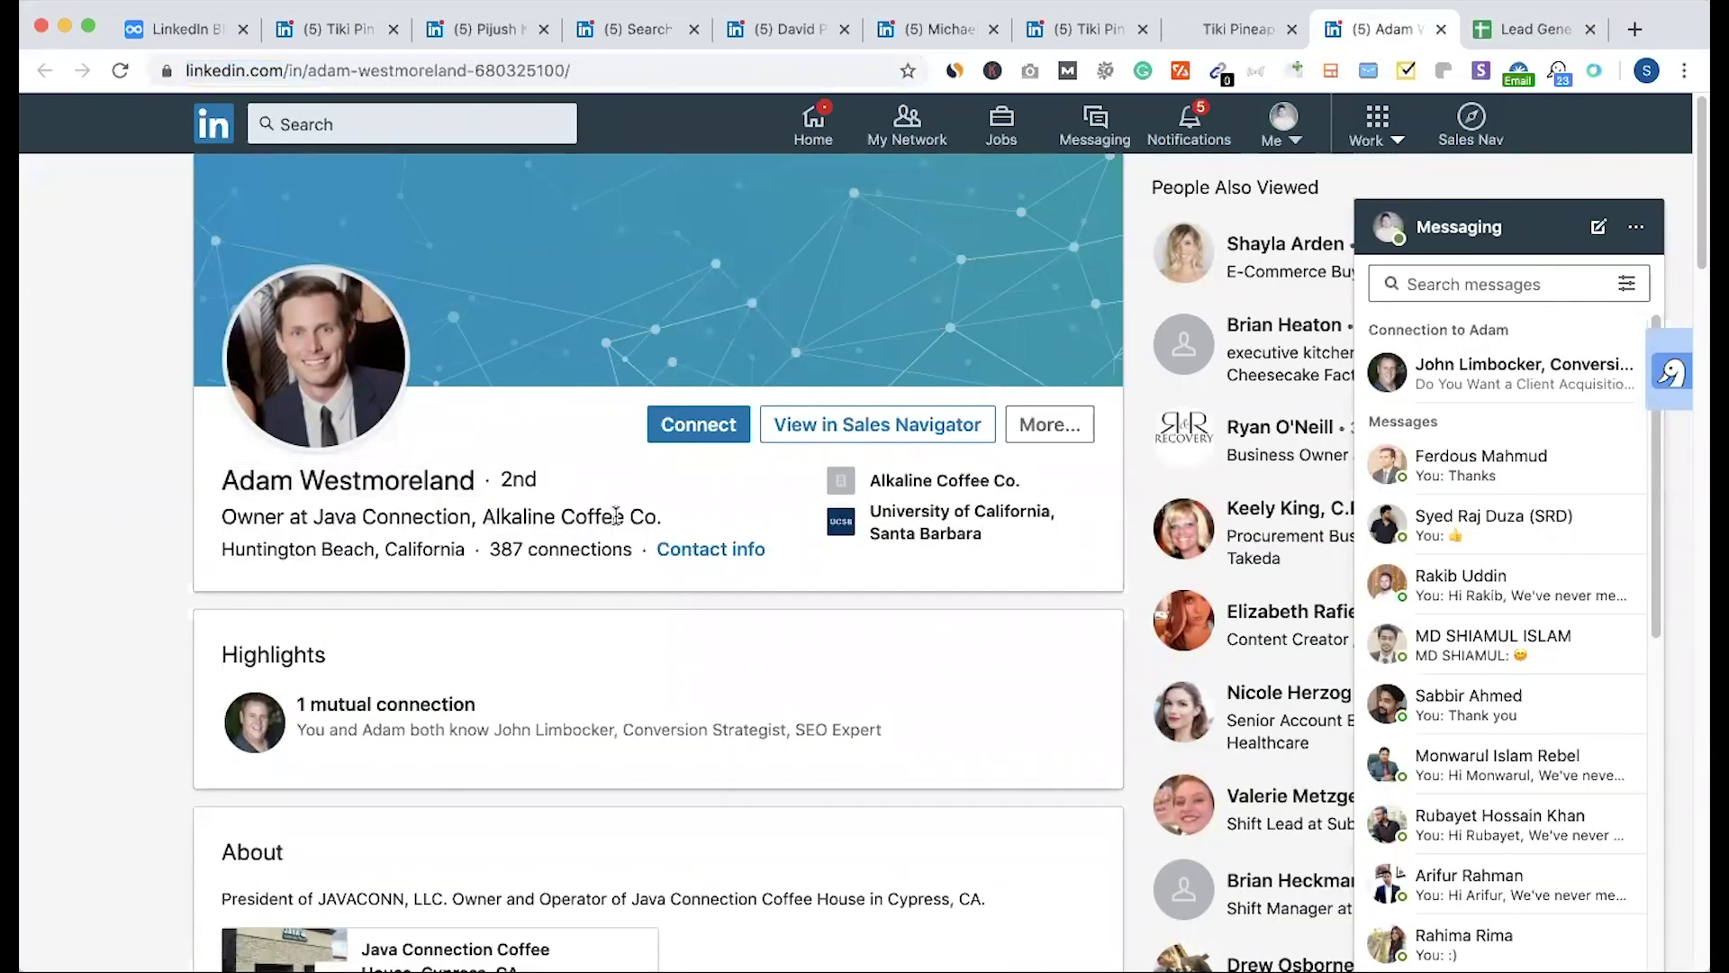
pyautogui.moveTo(658, 515); pyautogui.dragTo(482, 516)
pyautogui.hotkey('ctrl', 'shift', 'Tab')
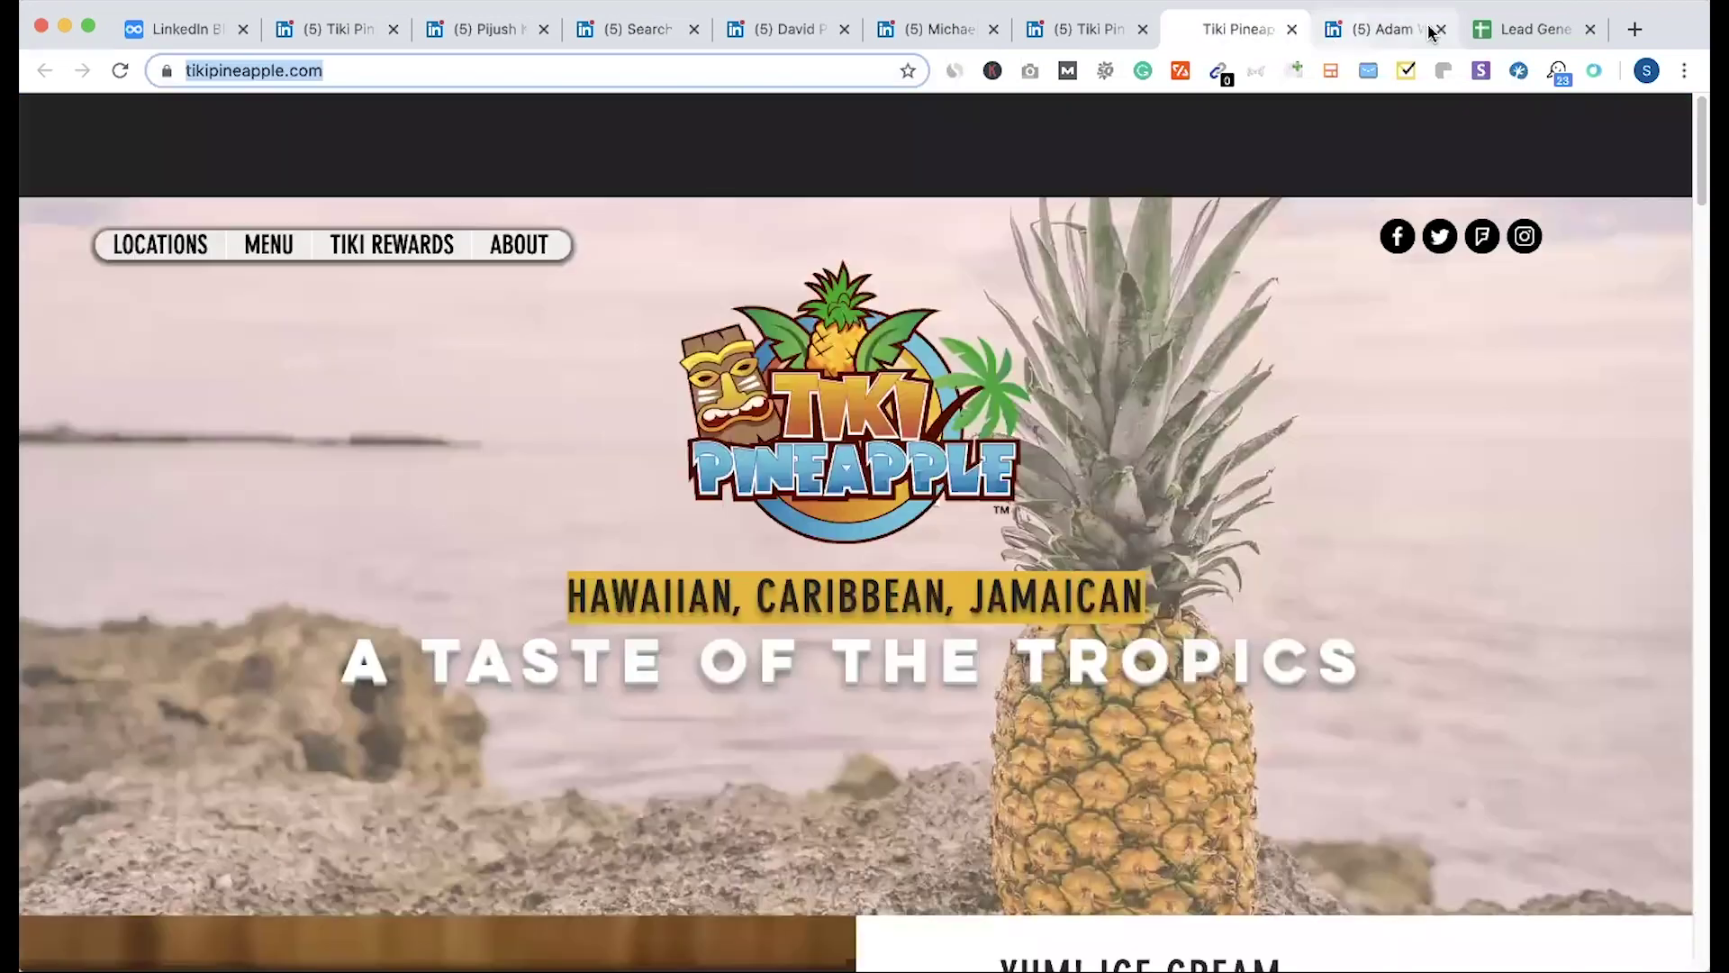
pyautogui.click(1502, 31)
pyautogui.click(1377, 31)
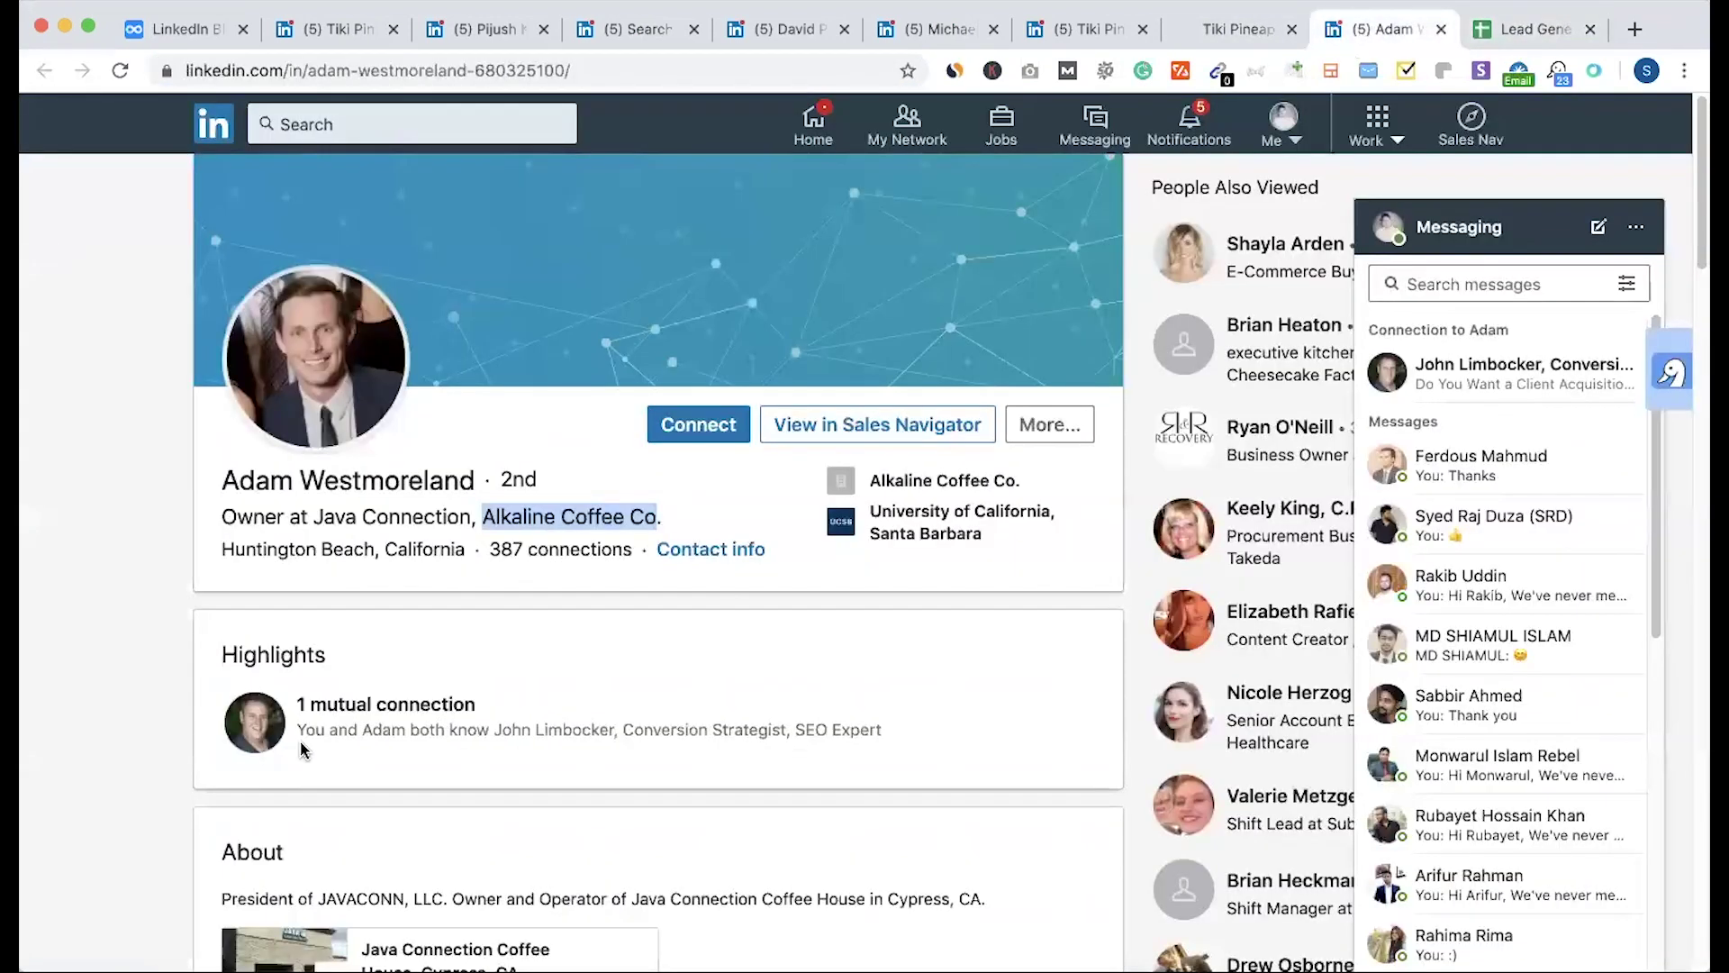
# Step: Copy Alkaline Coffee Co.'s website into row 3's Website cell
pyautogui.scroll(-3, 545, 414)
pyautogui.scroll(-1, 336, 867)
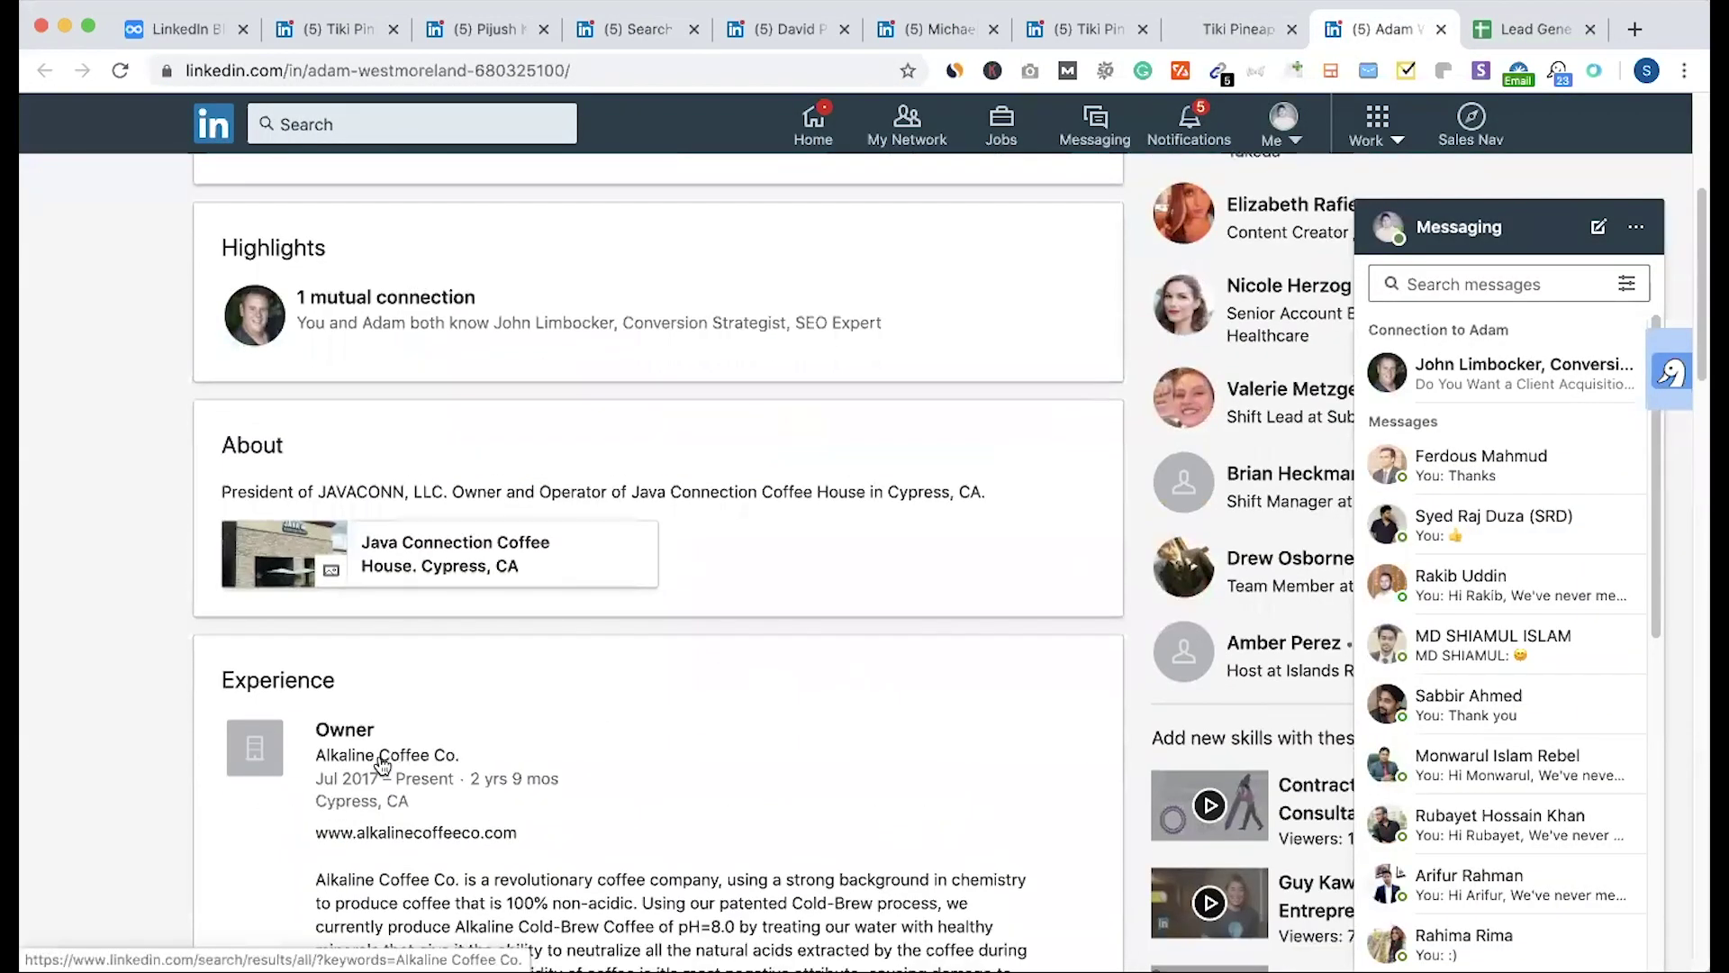
pyautogui.tripleClick(394, 833)
pyautogui.rightClick(393, 832)
pyautogui.click(514, 794)
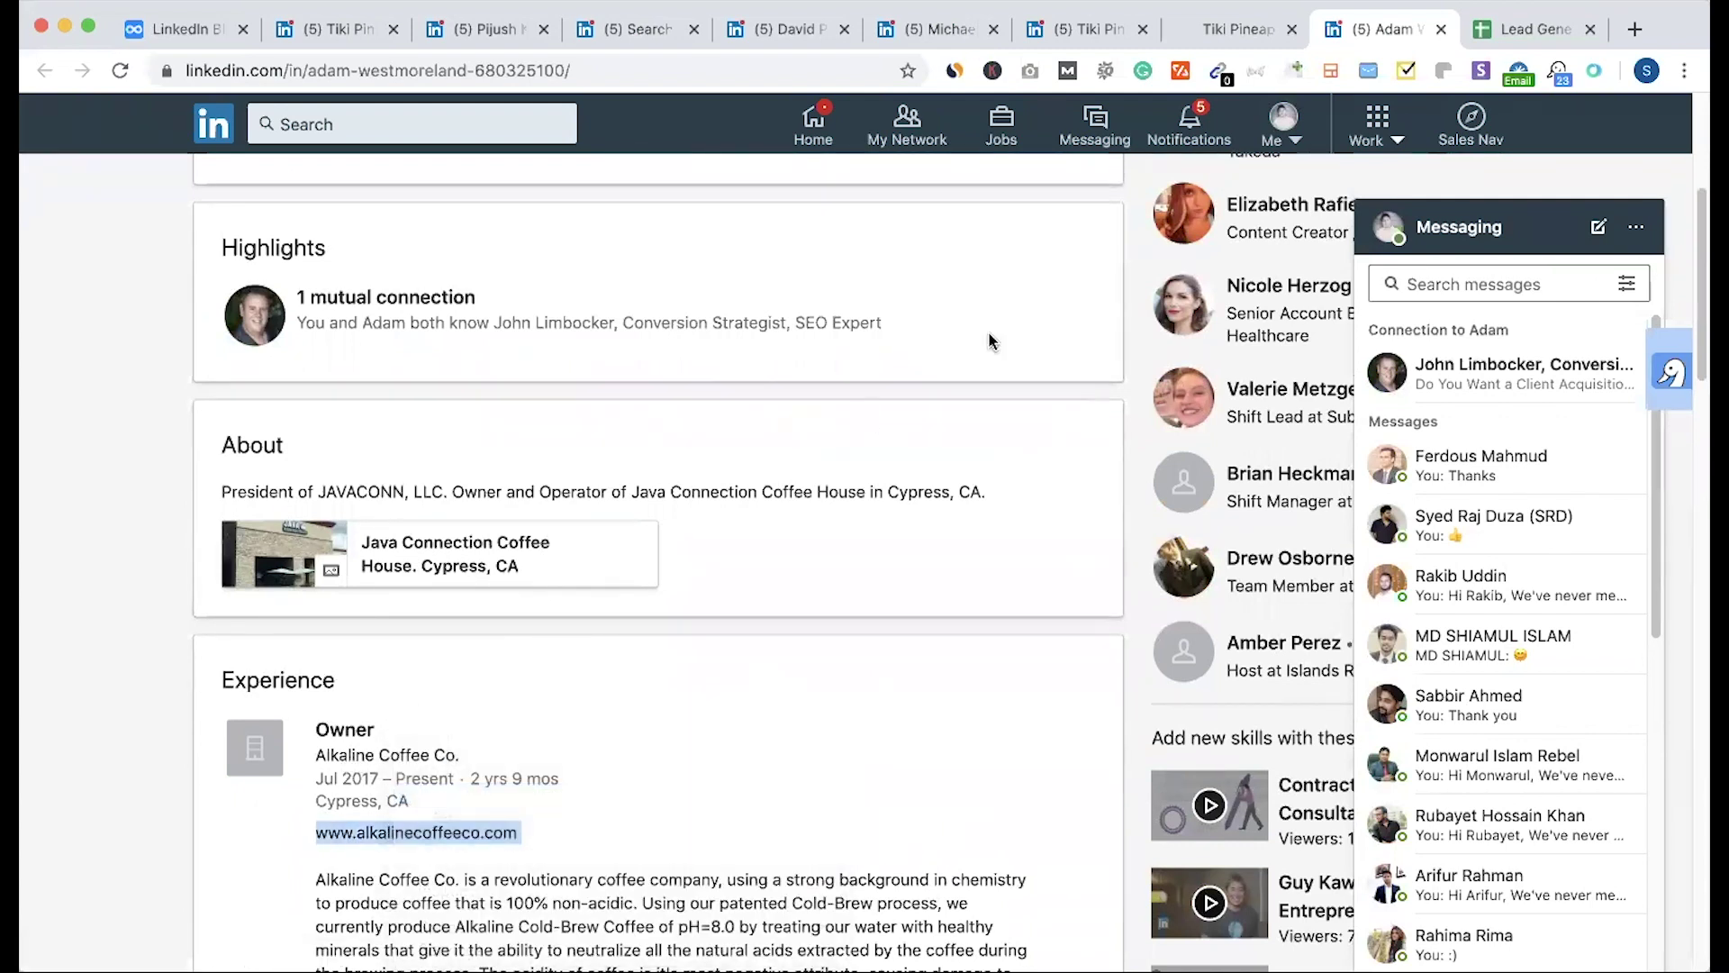
pyautogui.click(549, 67)
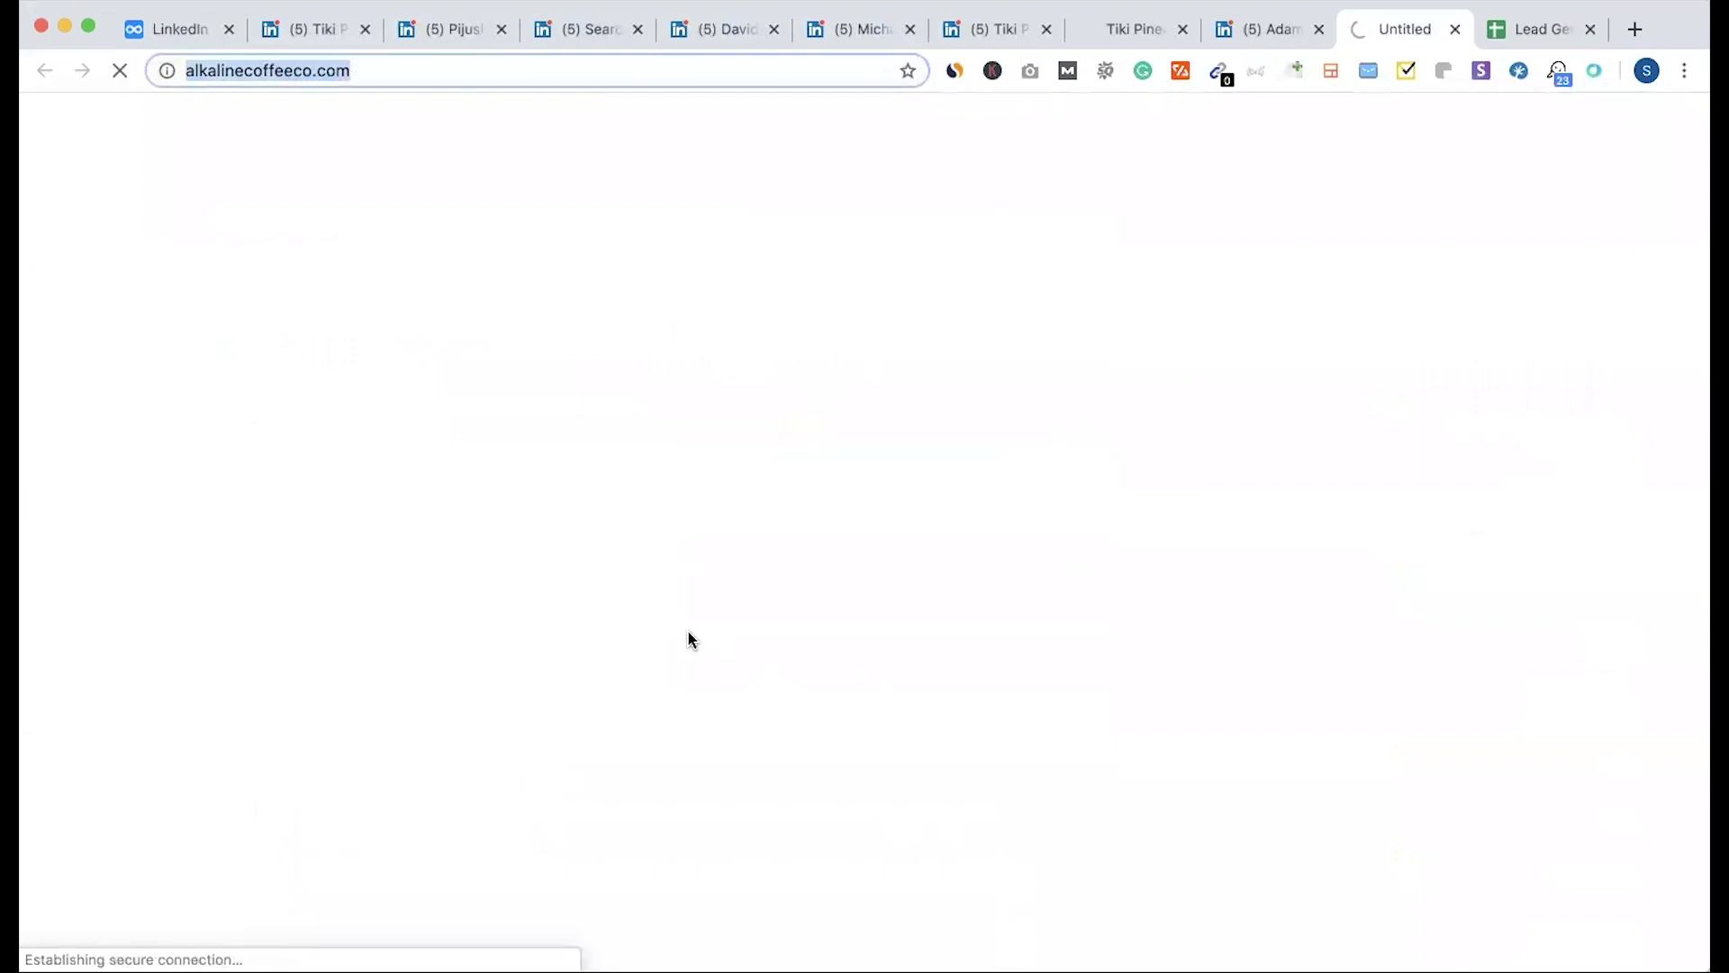
pyautogui.click(1534, 30)
pyautogui.press('super+v')
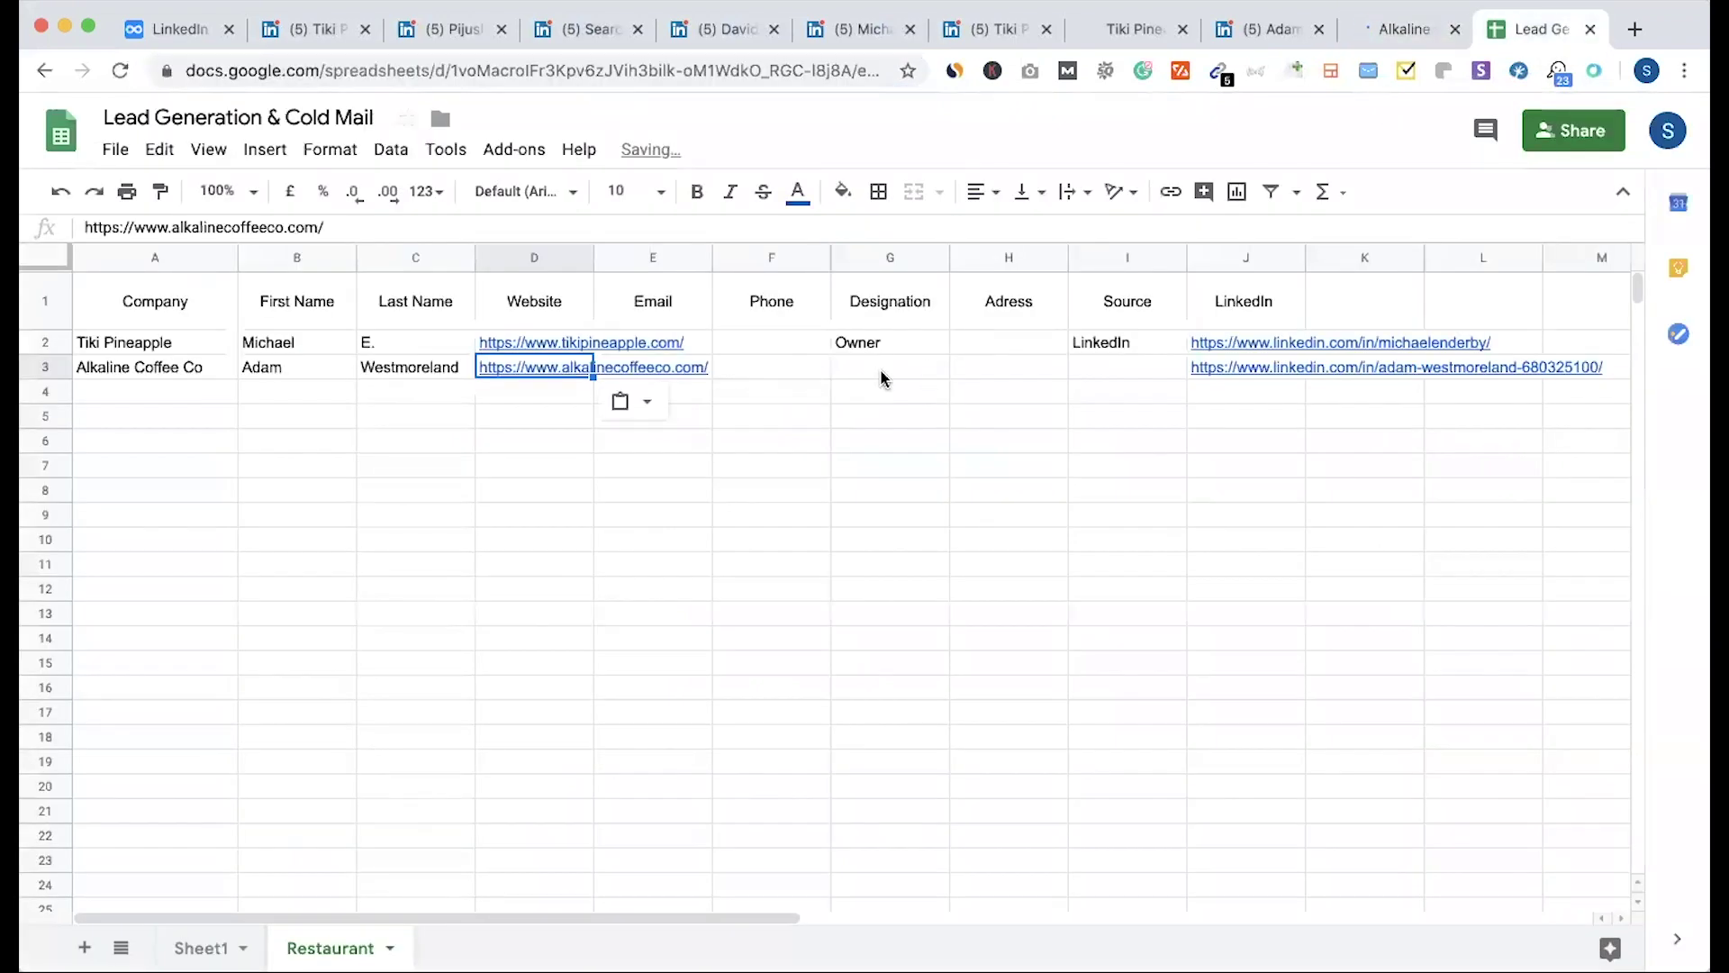
# Step: Enter Owner as designation and LinkedIn as source in row 3
pyautogui.click(882, 375)
pyautogui.write('Owner')
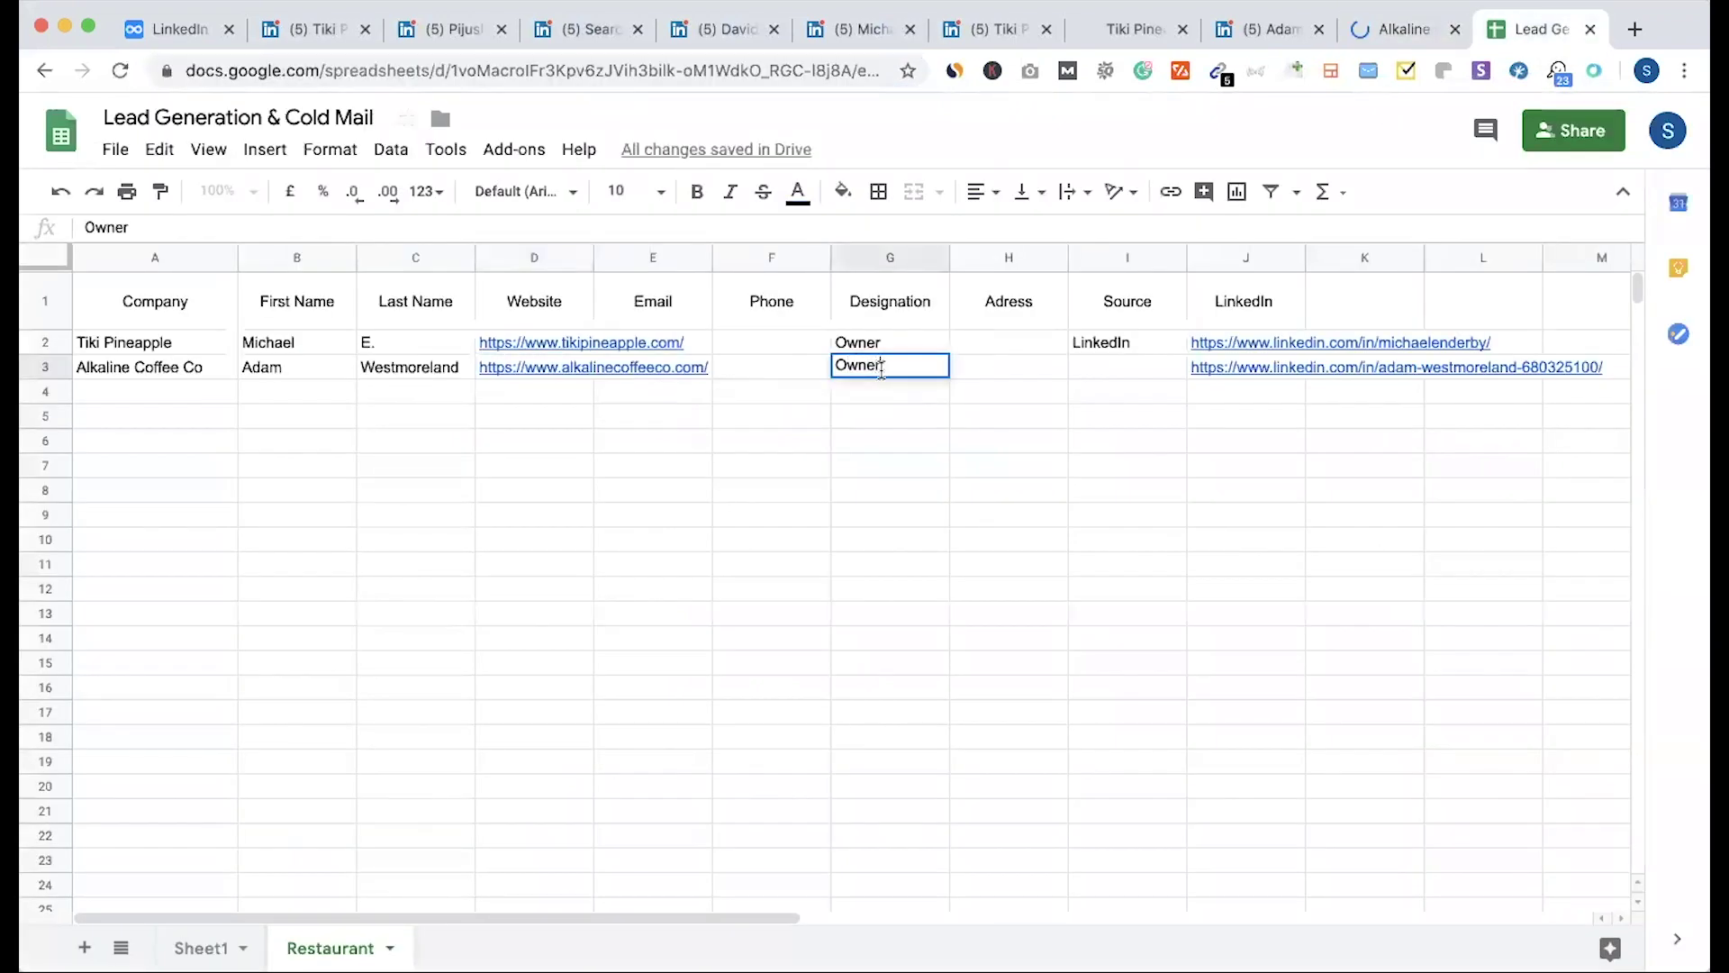
pyautogui.click(1087, 445)
pyautogui.click(1107, 370)
pyautogui.write('LinkedIn')
pyautogui.press('Return')
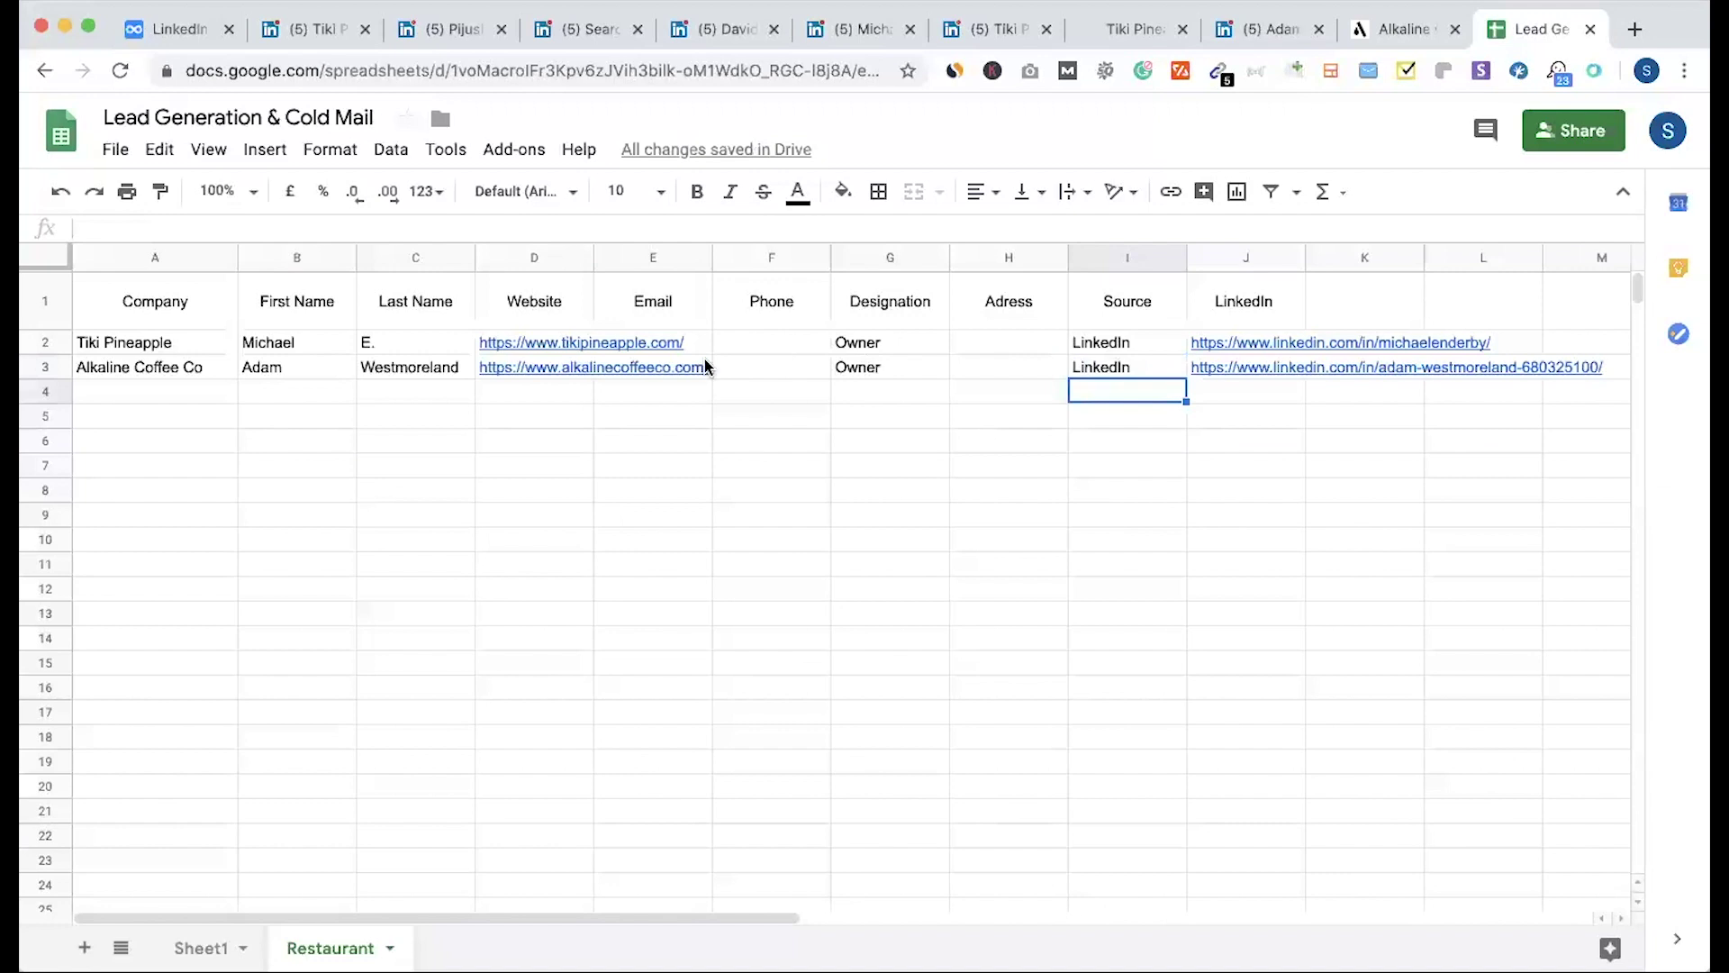
# Step: Widen the Website column to fit the links, then open LinkedIn's notifications page
pyautogui.moveTo(596, 259); pyautogui.dragTo(709, 259)
pyautogui.click(770, 360)
pyautogui.moveTo(757, 347); pyautogui.dragTo(760, 439)
pyautogui.click(760, 440)
pyautogui.click(1279, 29)
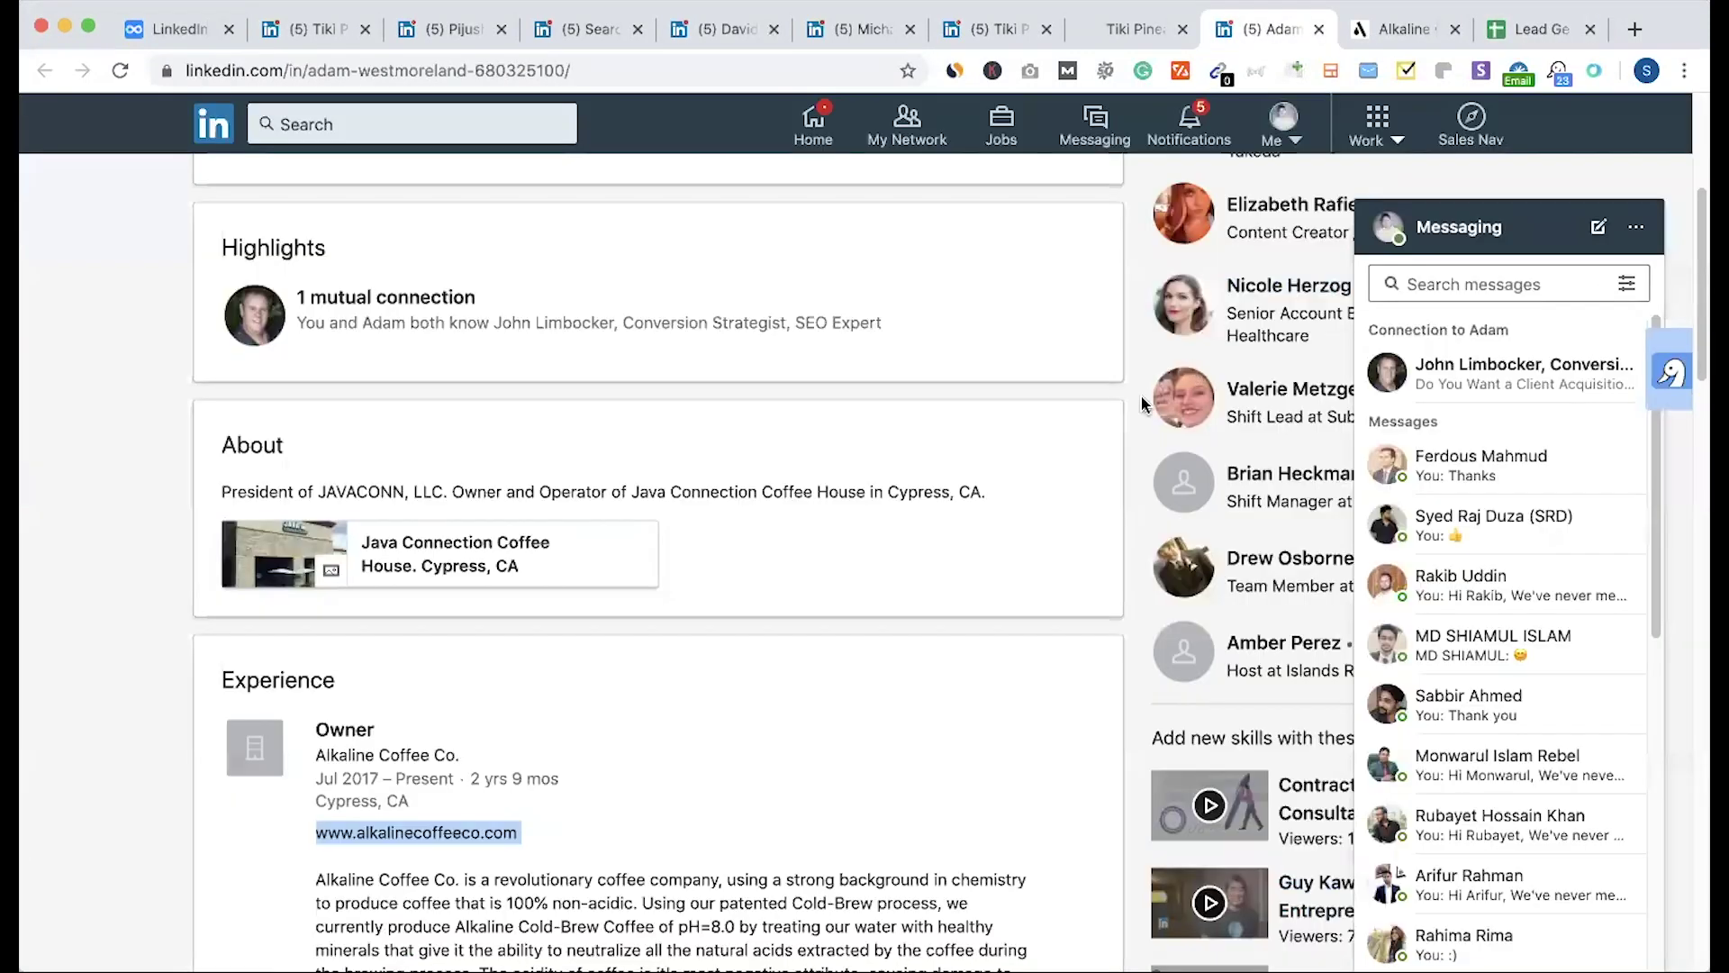
pyautogui.click(1206, 139)
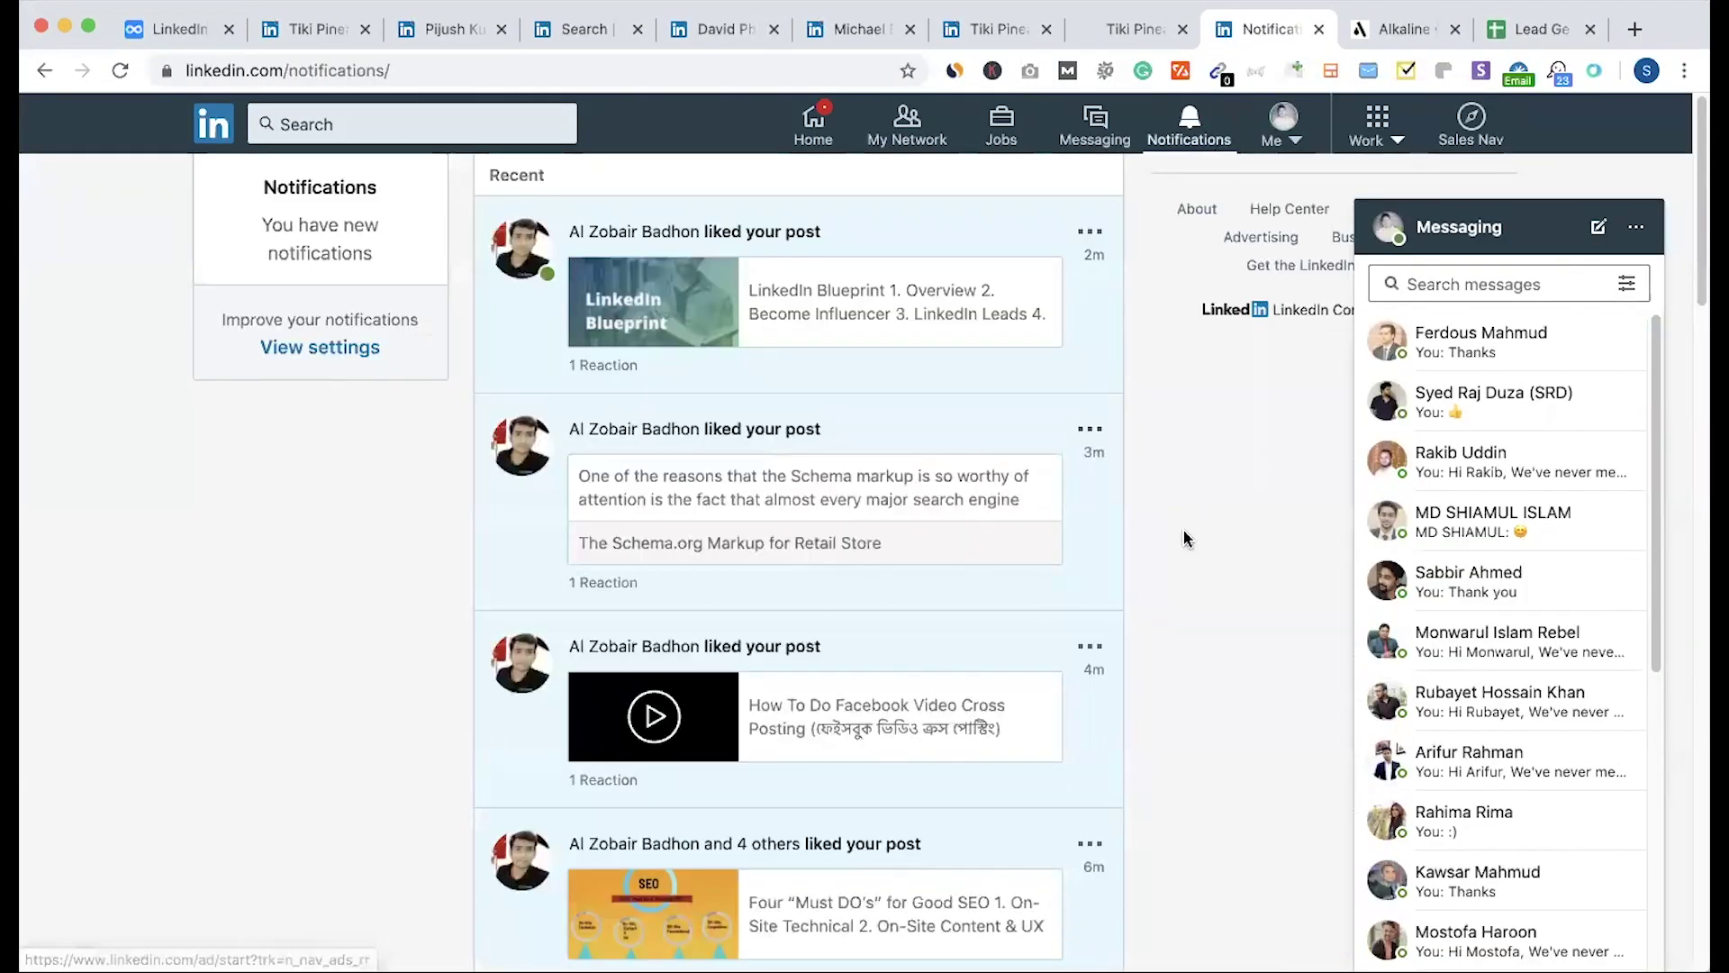
# Step: Confirm Owner and enter LinkedIn as the source for The breakfast joynt lead in row 4
pyautogui.click(712, 29)
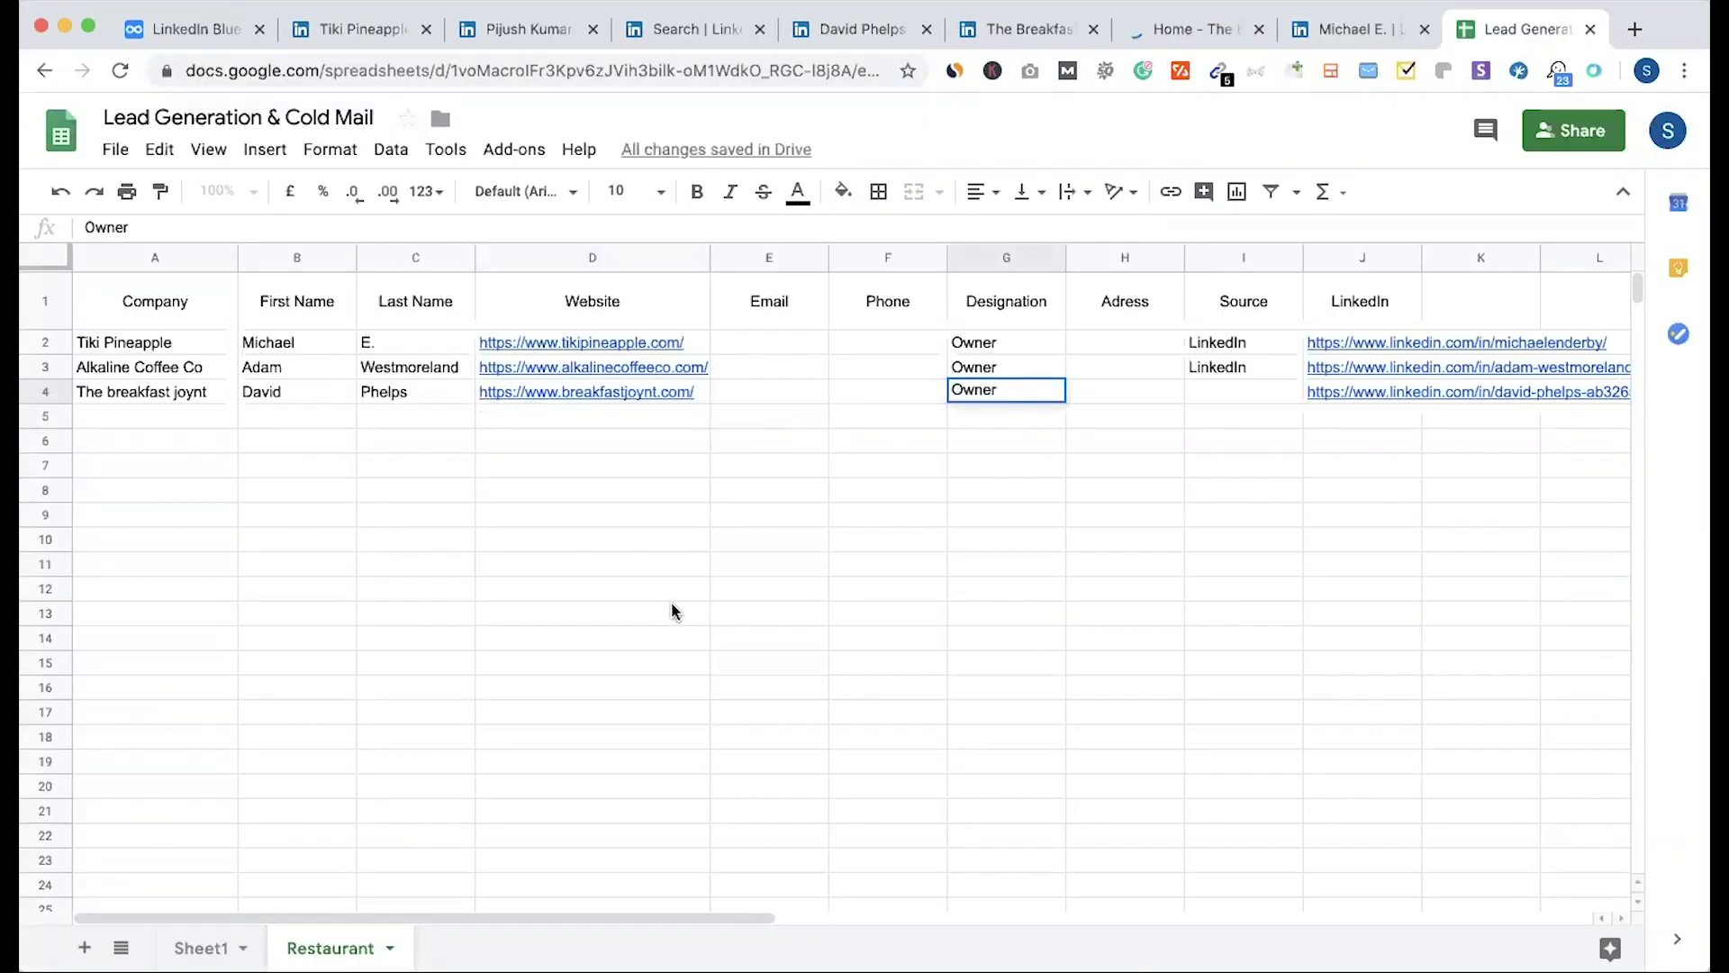
pyautogui.click(671, 611)
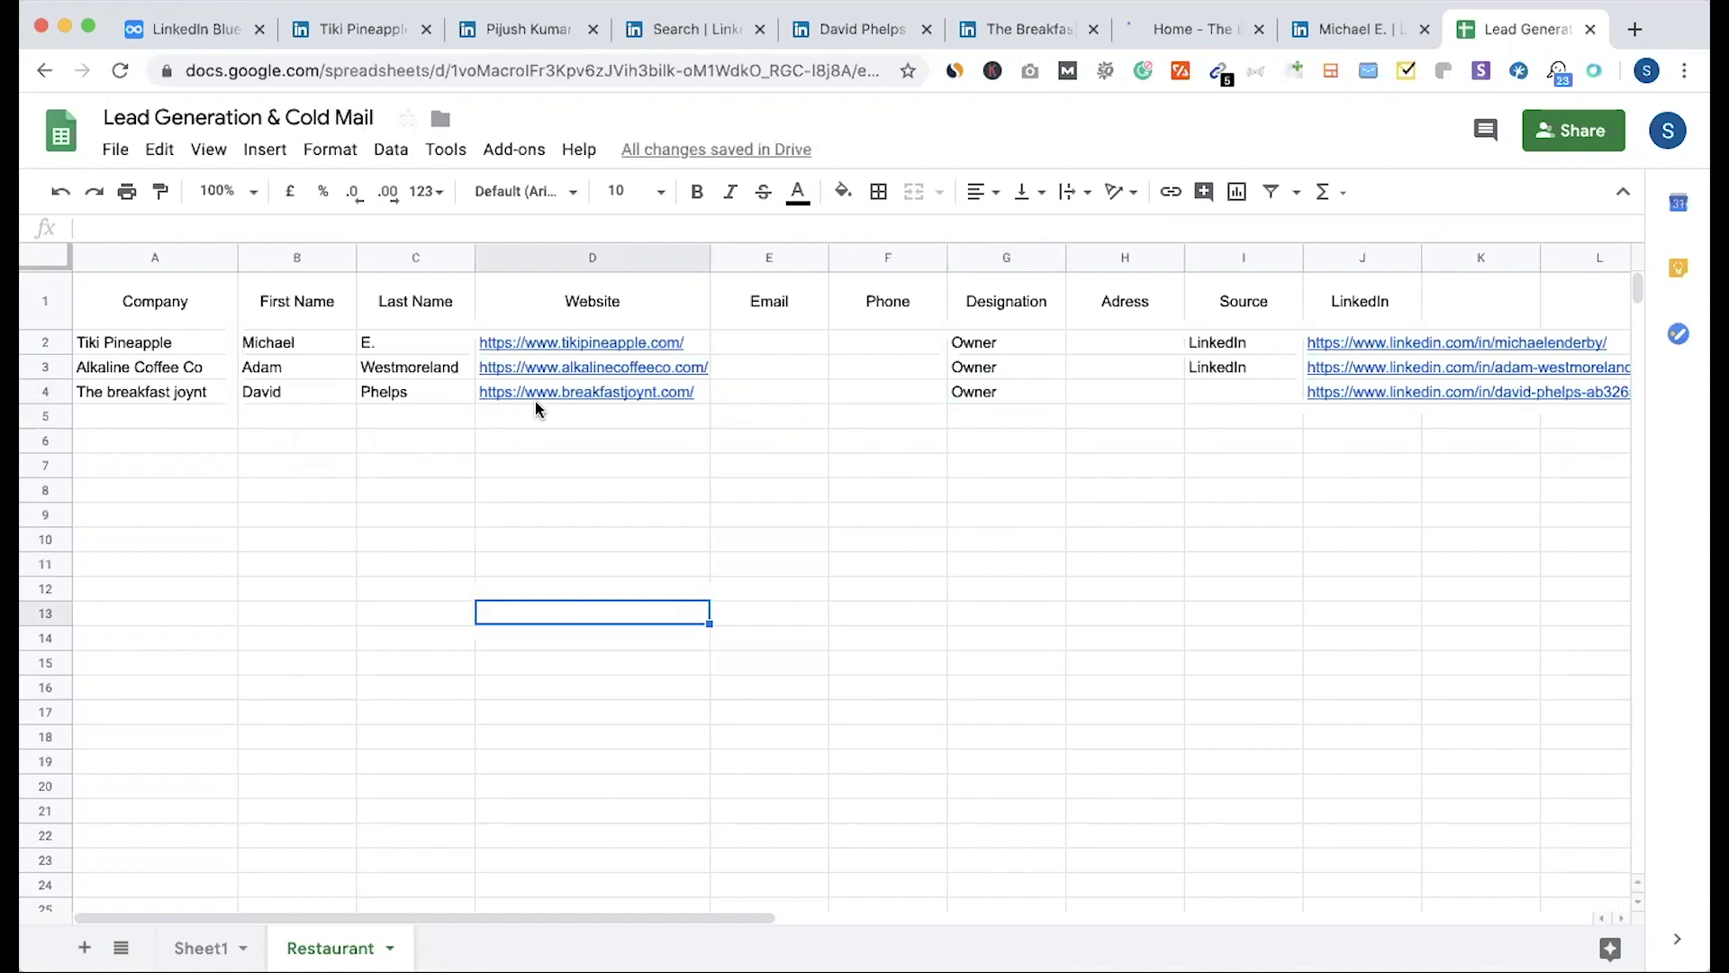
pyautogui.click(1202, 397)
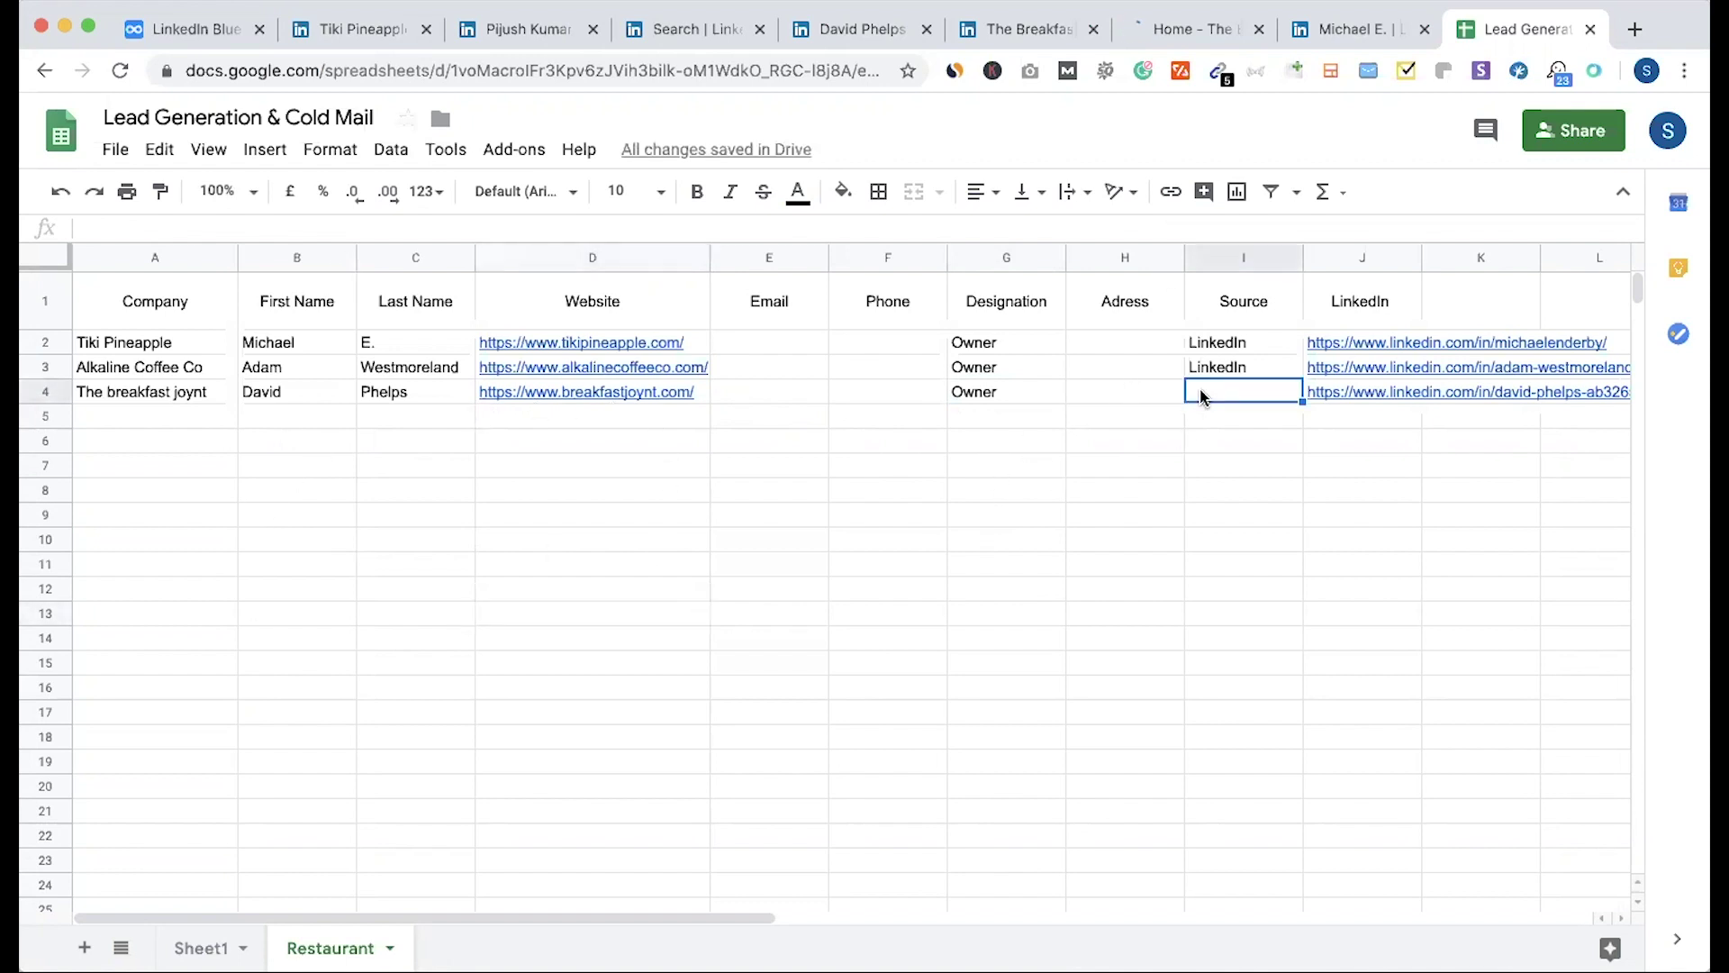
pyautogui.write('LinkedIn')
pyautogui.press('Return')
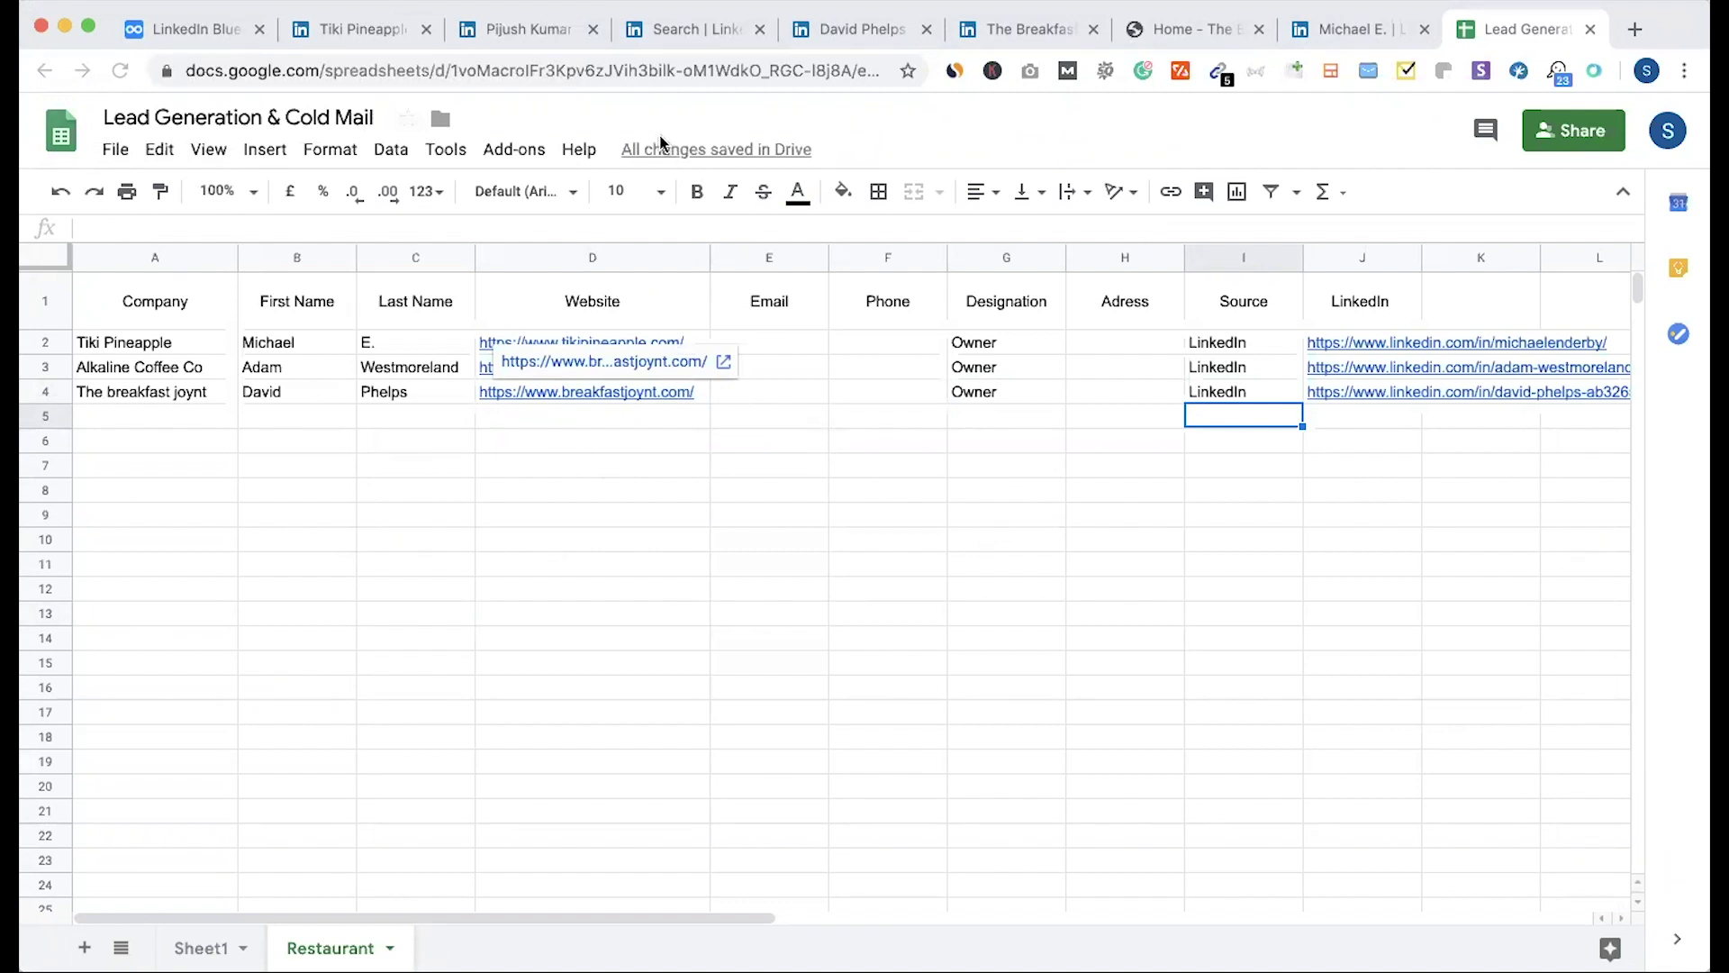
# Step: Close the Breakfast Joynt website tab and return to the owner's profile
pyautogui.click(1170, 29)
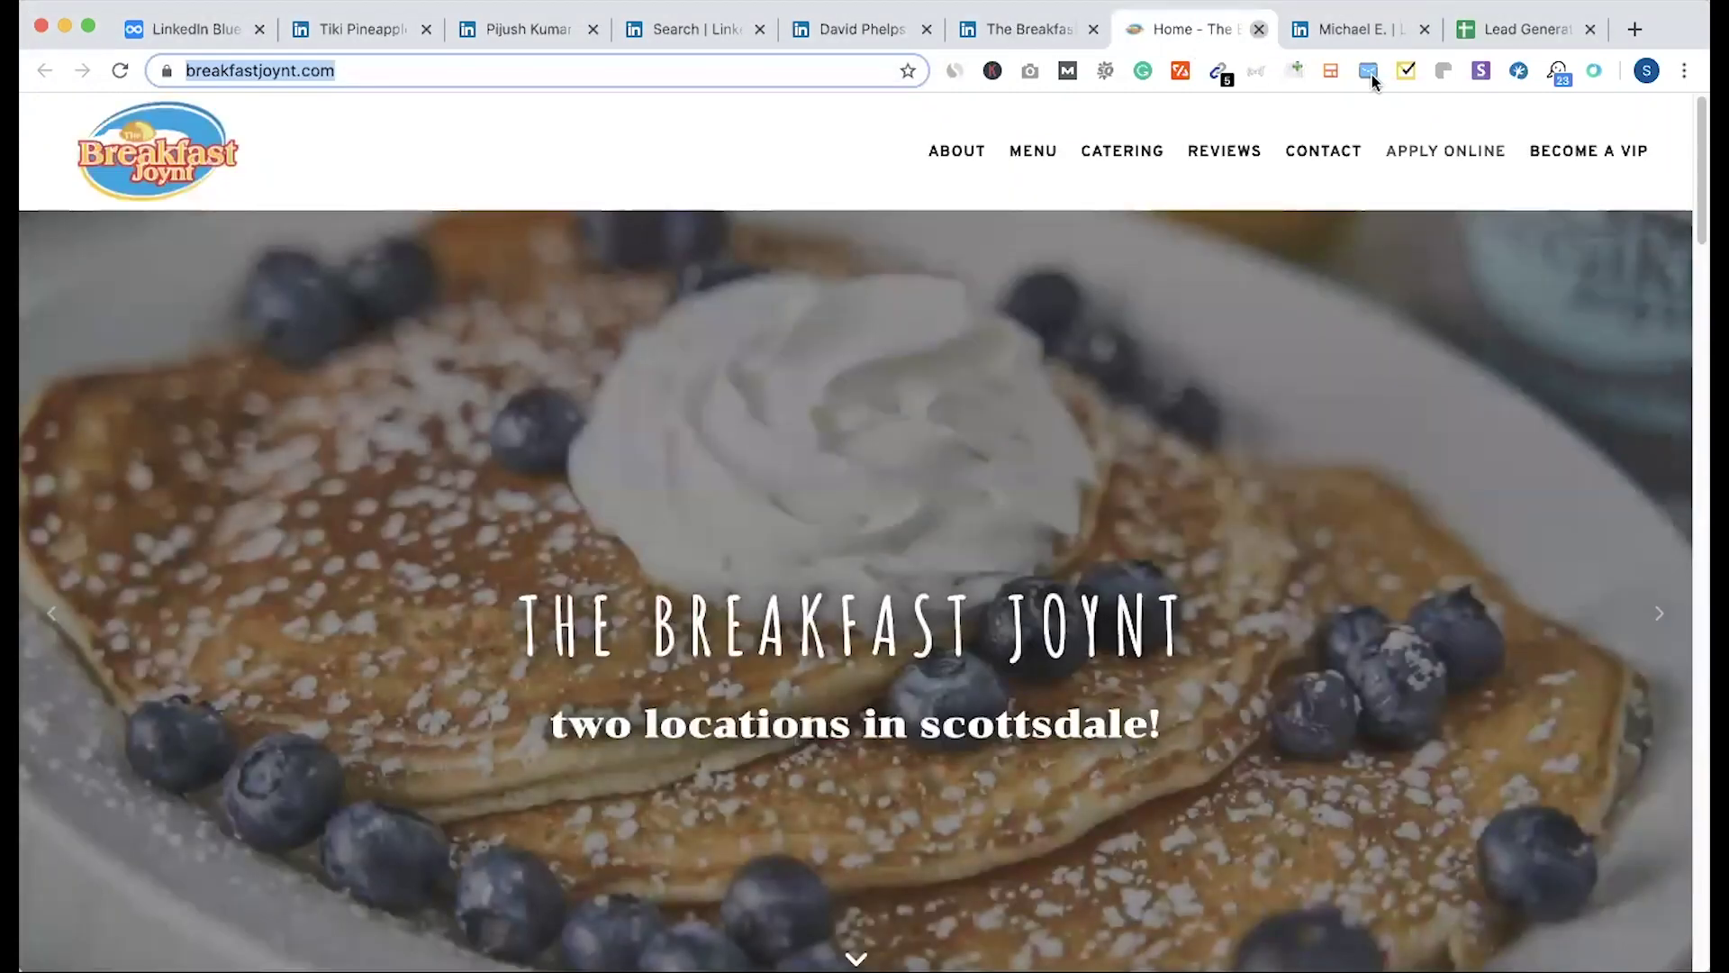
pyautogui.press('super+w')
pyautogui.click(991, 29)
pyautogui.click(1360, 27)
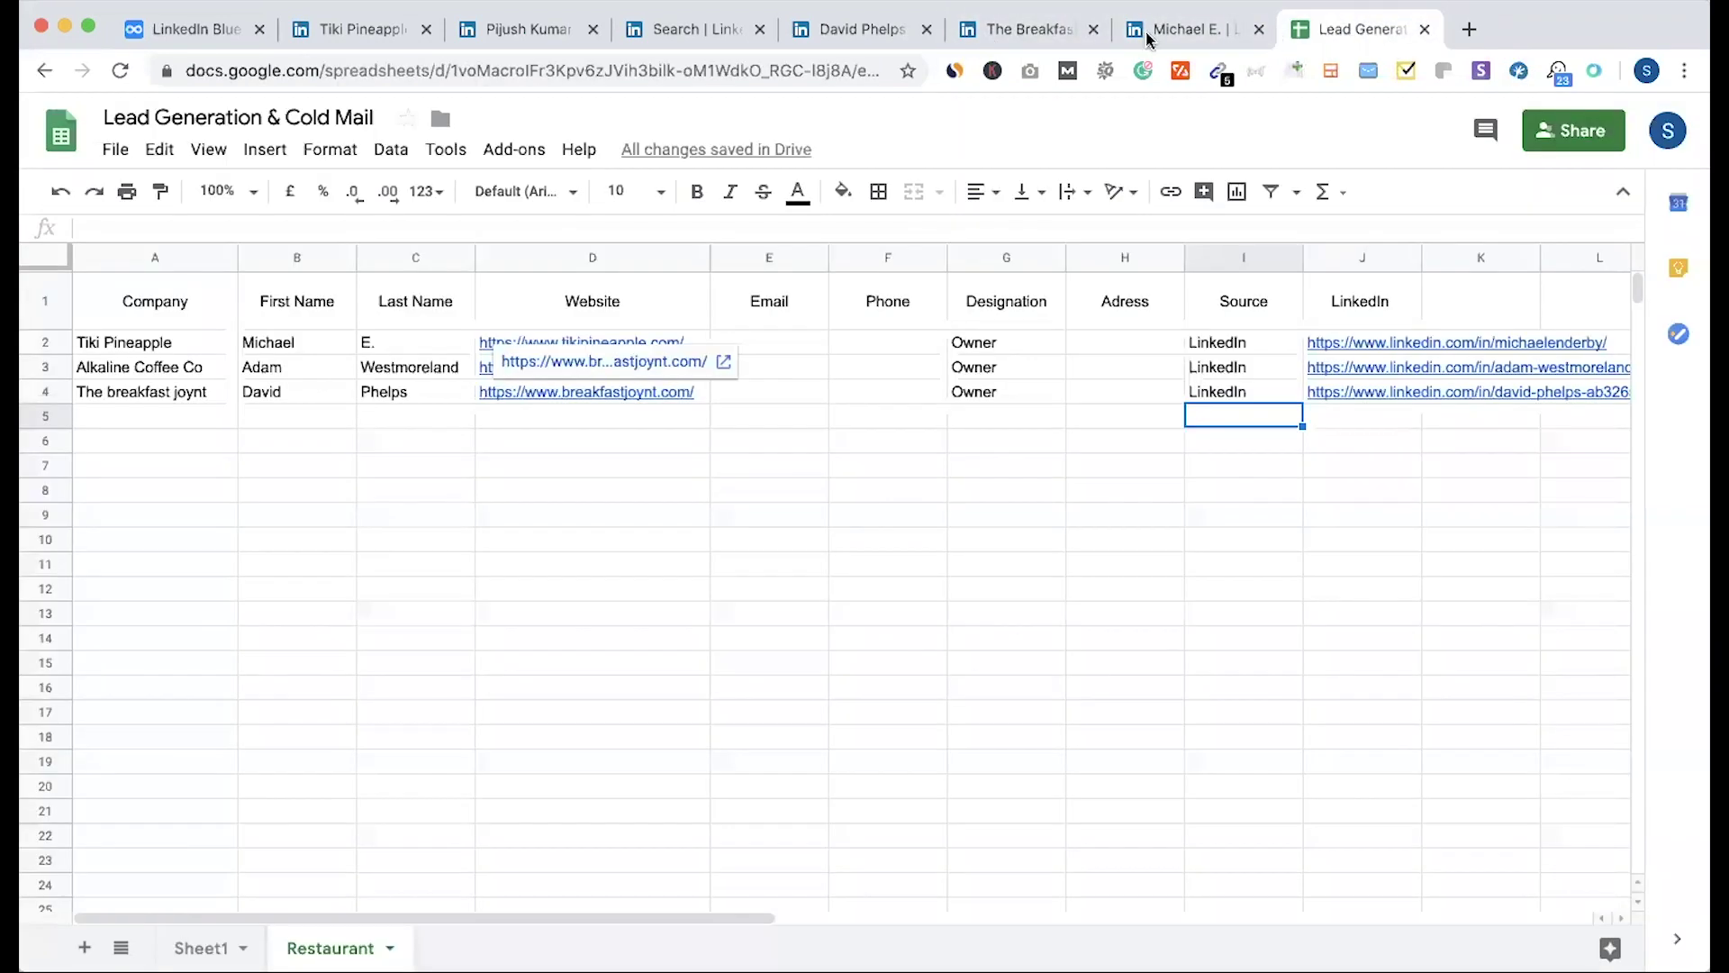
pyautogui.click(1035, 30)
pyautogui.click(977, 35)
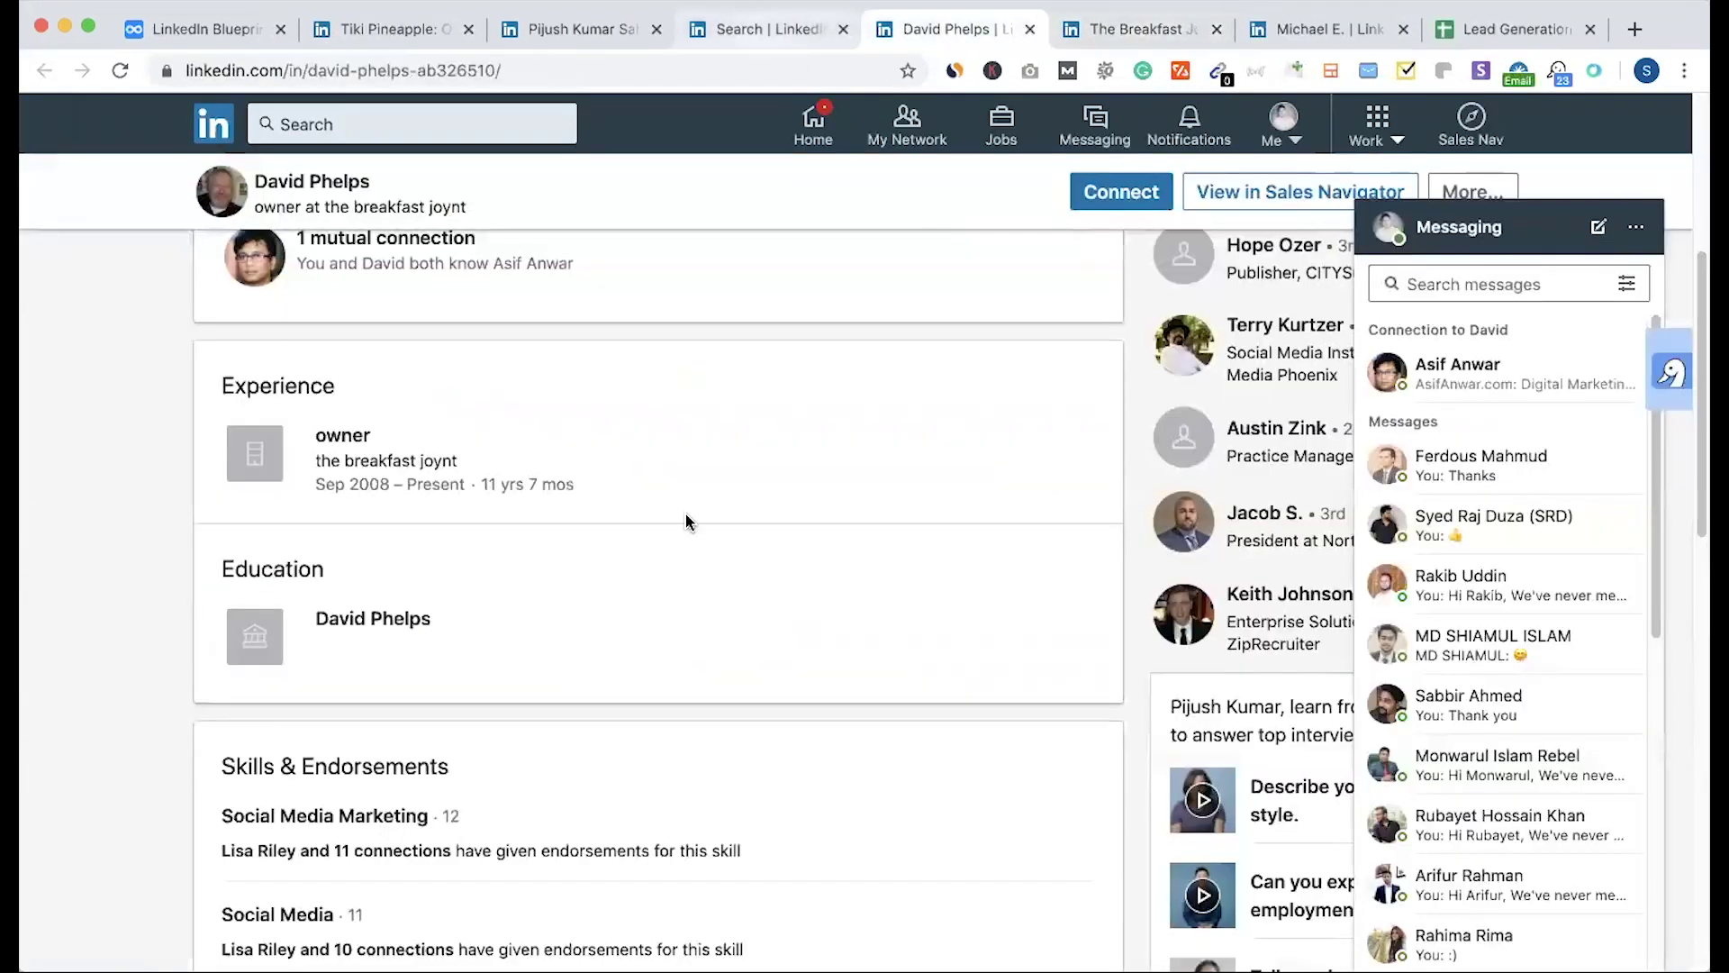
# Step: Collapse the messaging panel and cycle through the lead tabs back to the people search results
pyautogui.scroll(5, 709, 527)
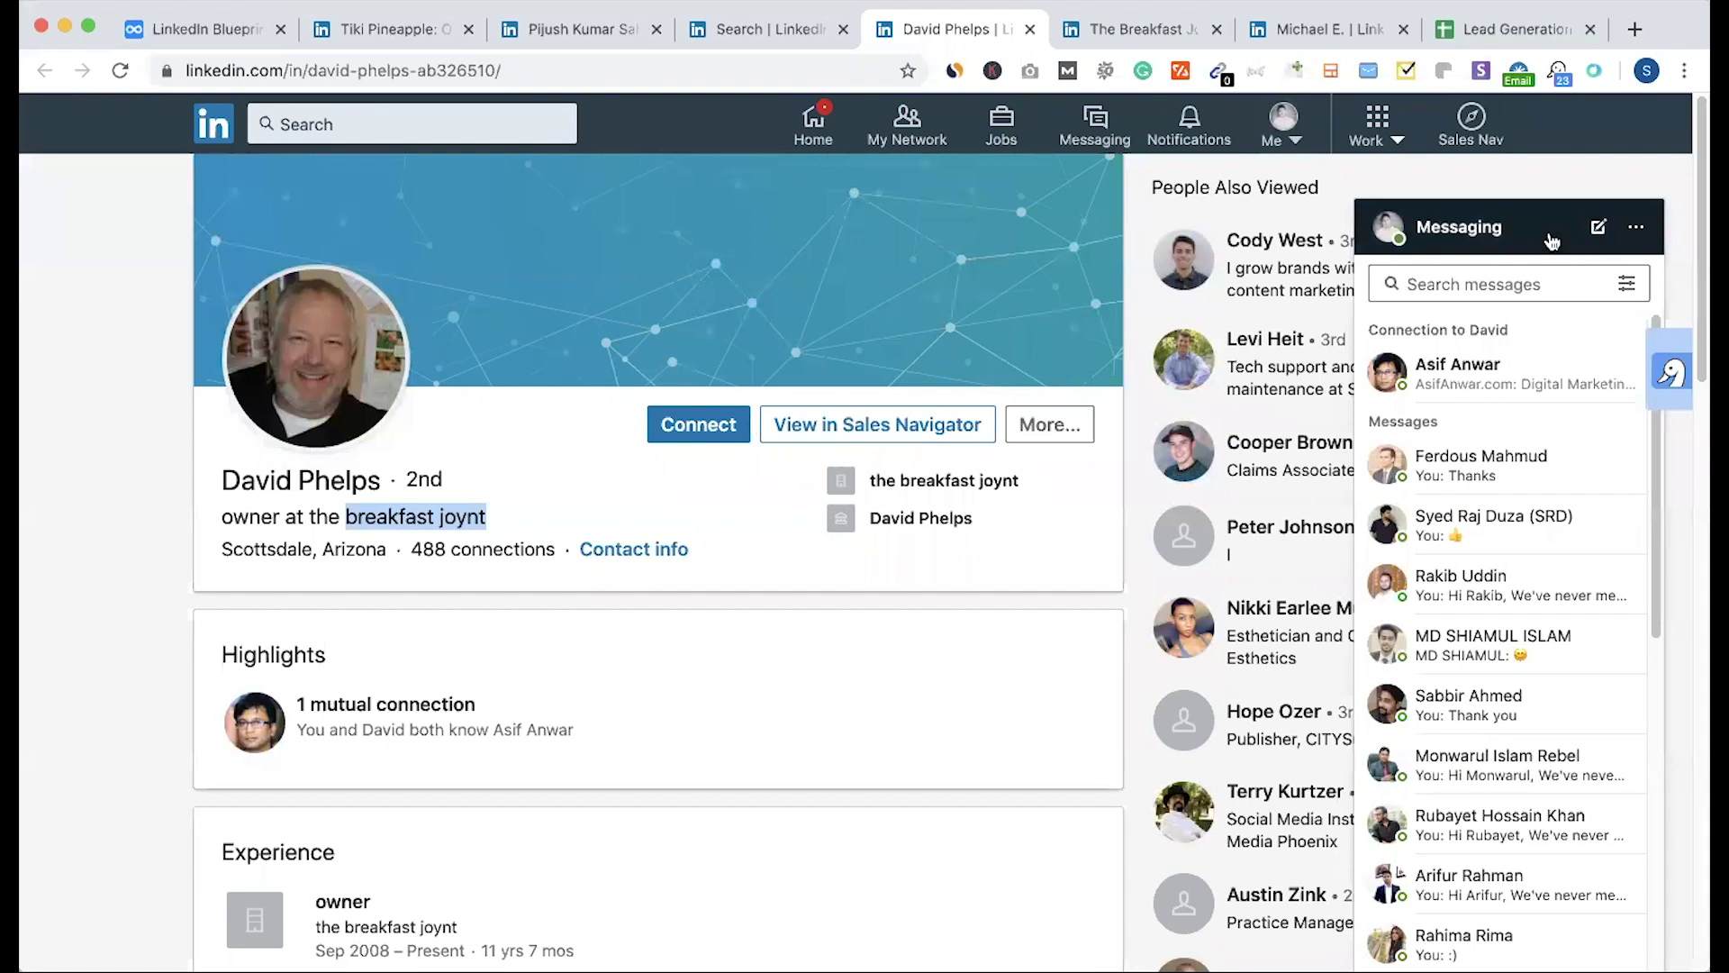
pyautogui.click(1551, 240)
pyautogui.click(752, 32)
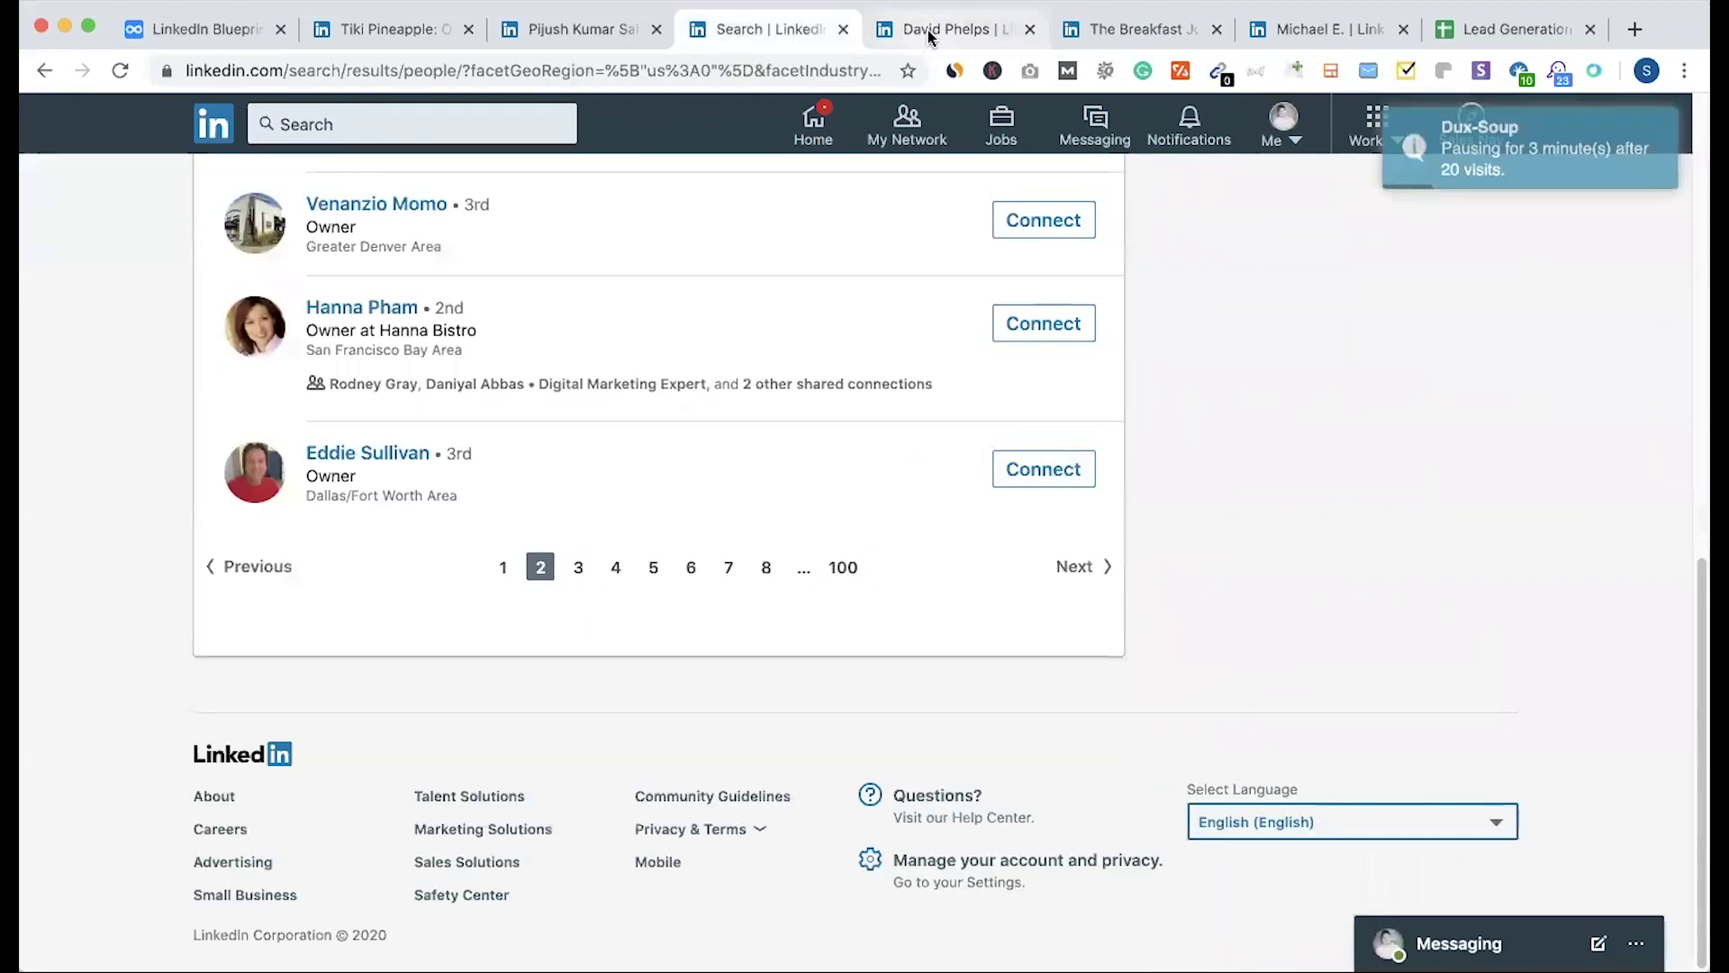
pyautogui.click(928, 30)
pyautogui.click(1136, 30)
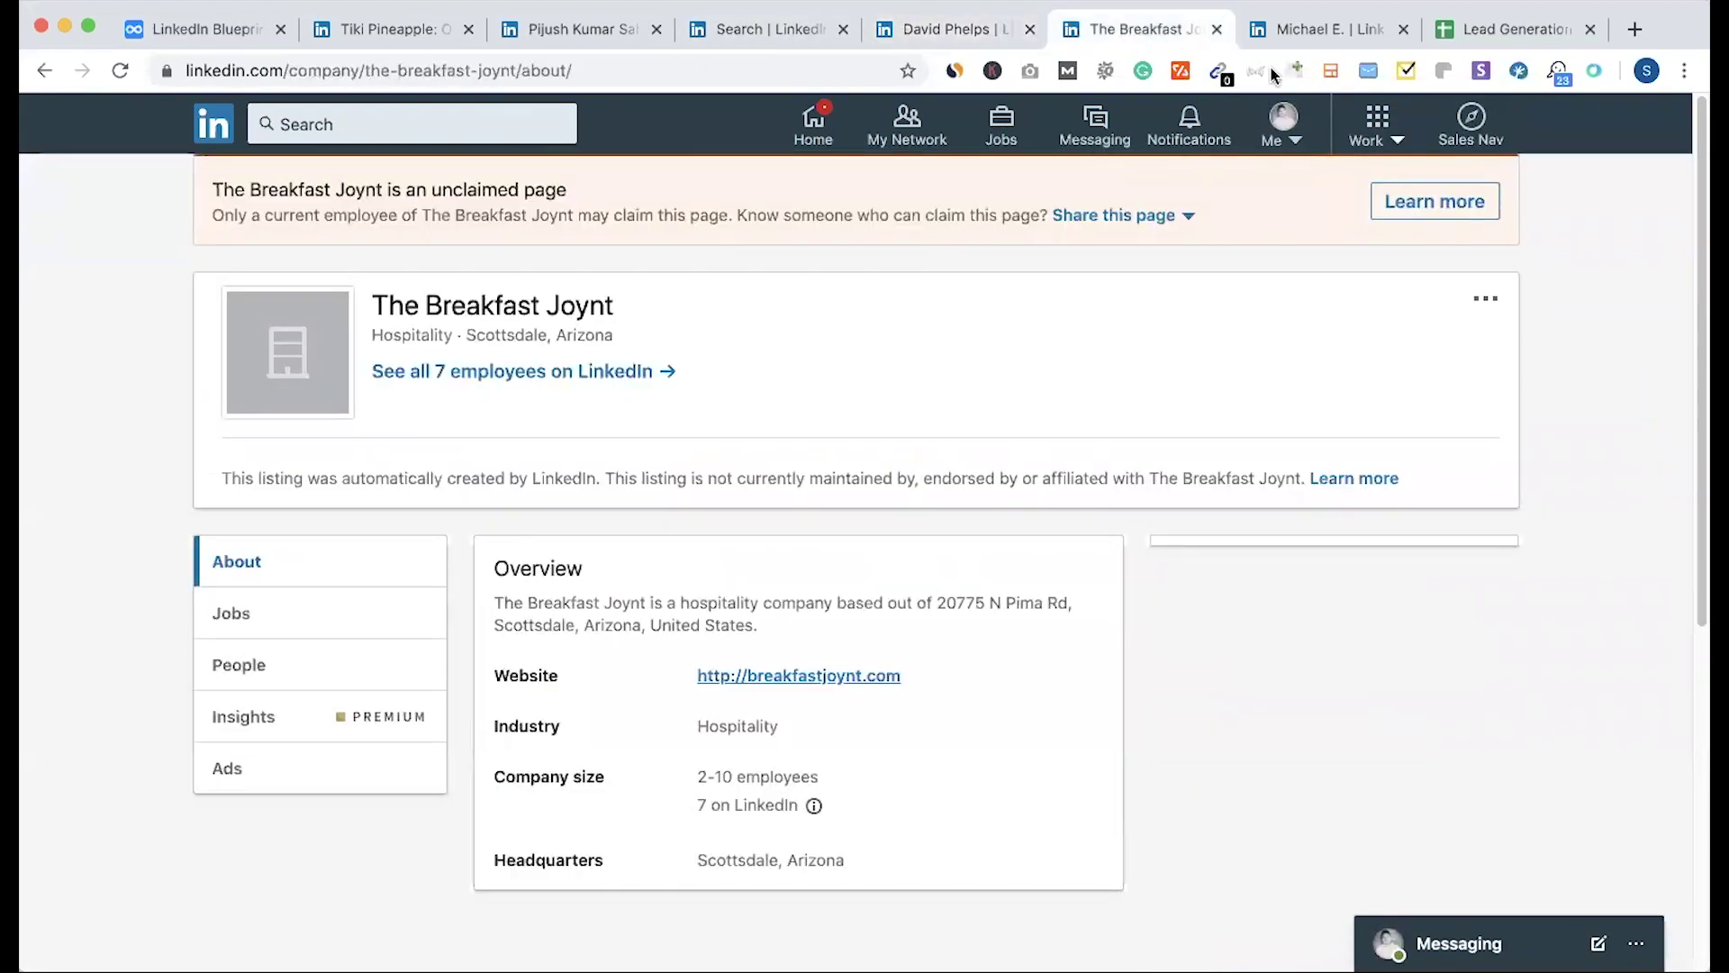
pyautogui.click(799, 36)
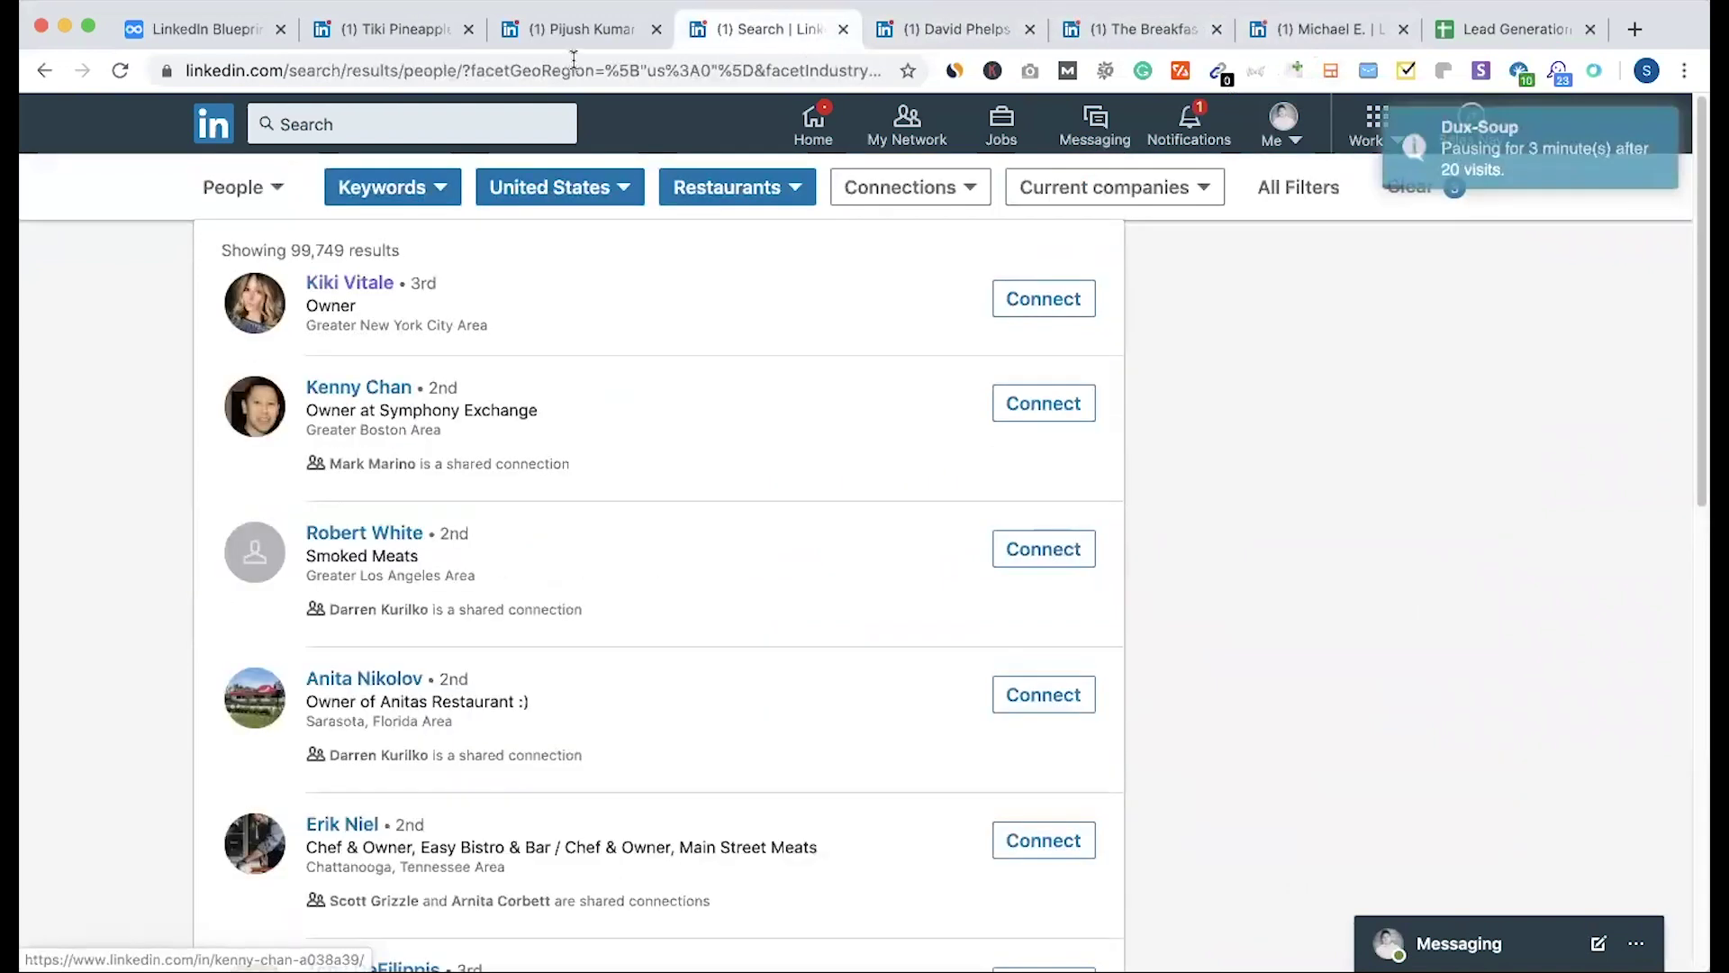
pyautogui.click(574, 31)
pyautogui.click(396, 29)
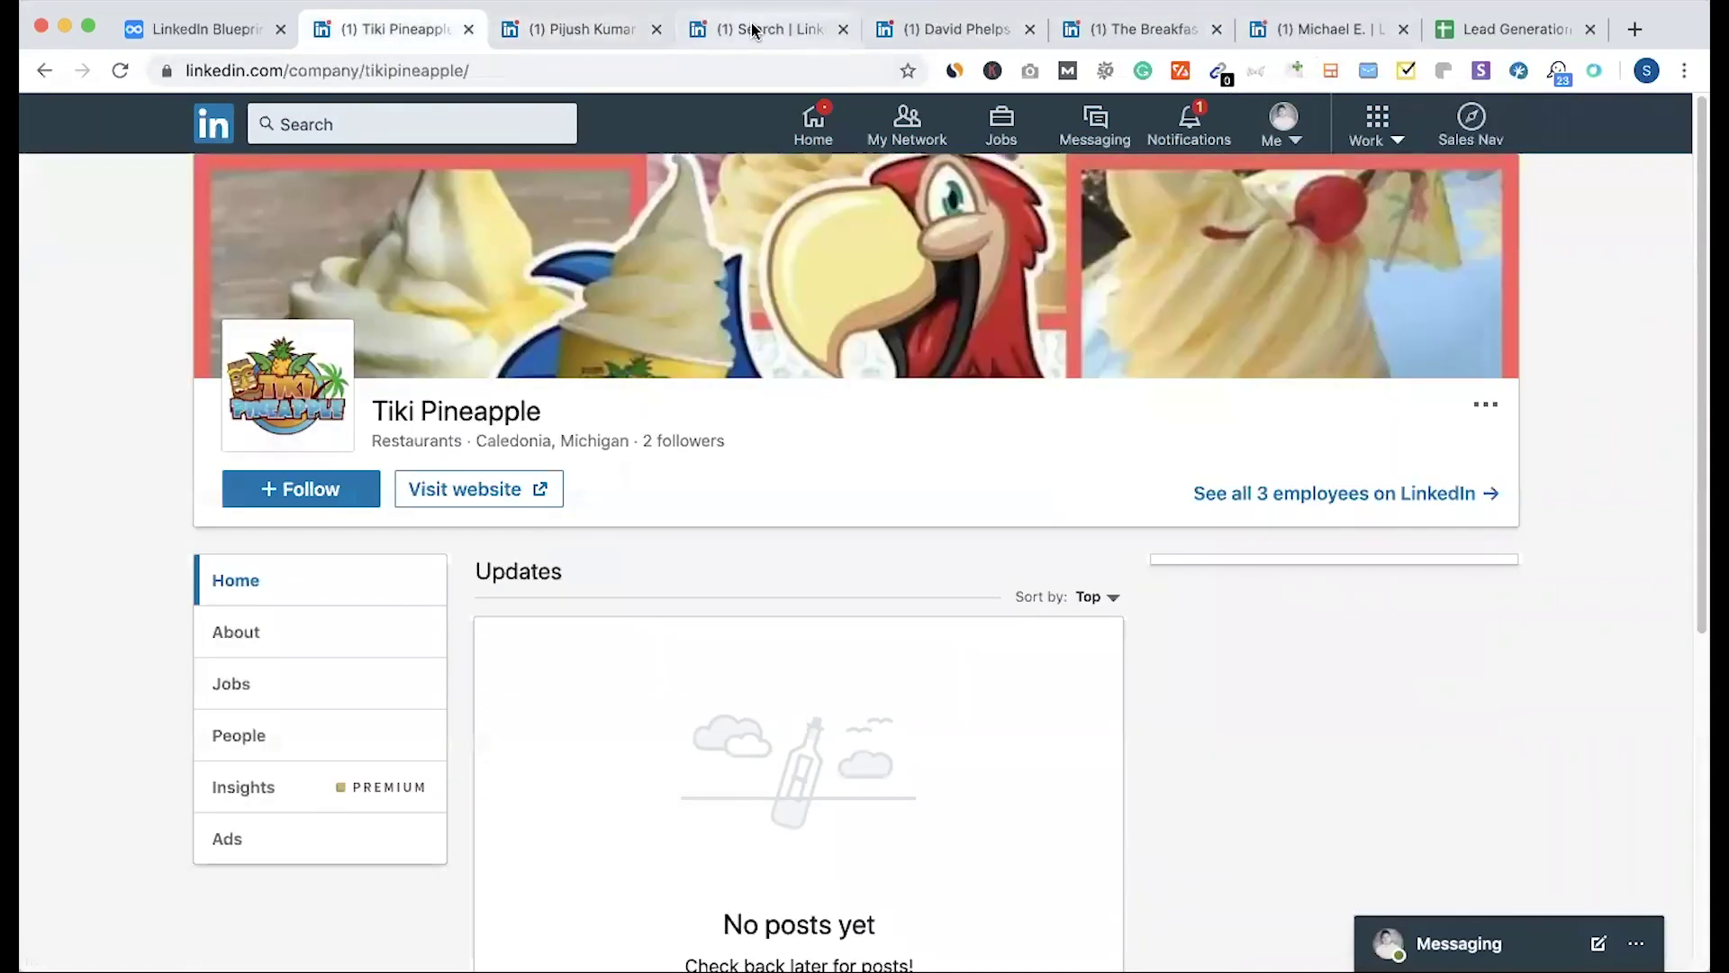
pyautogui.click(765, 29)
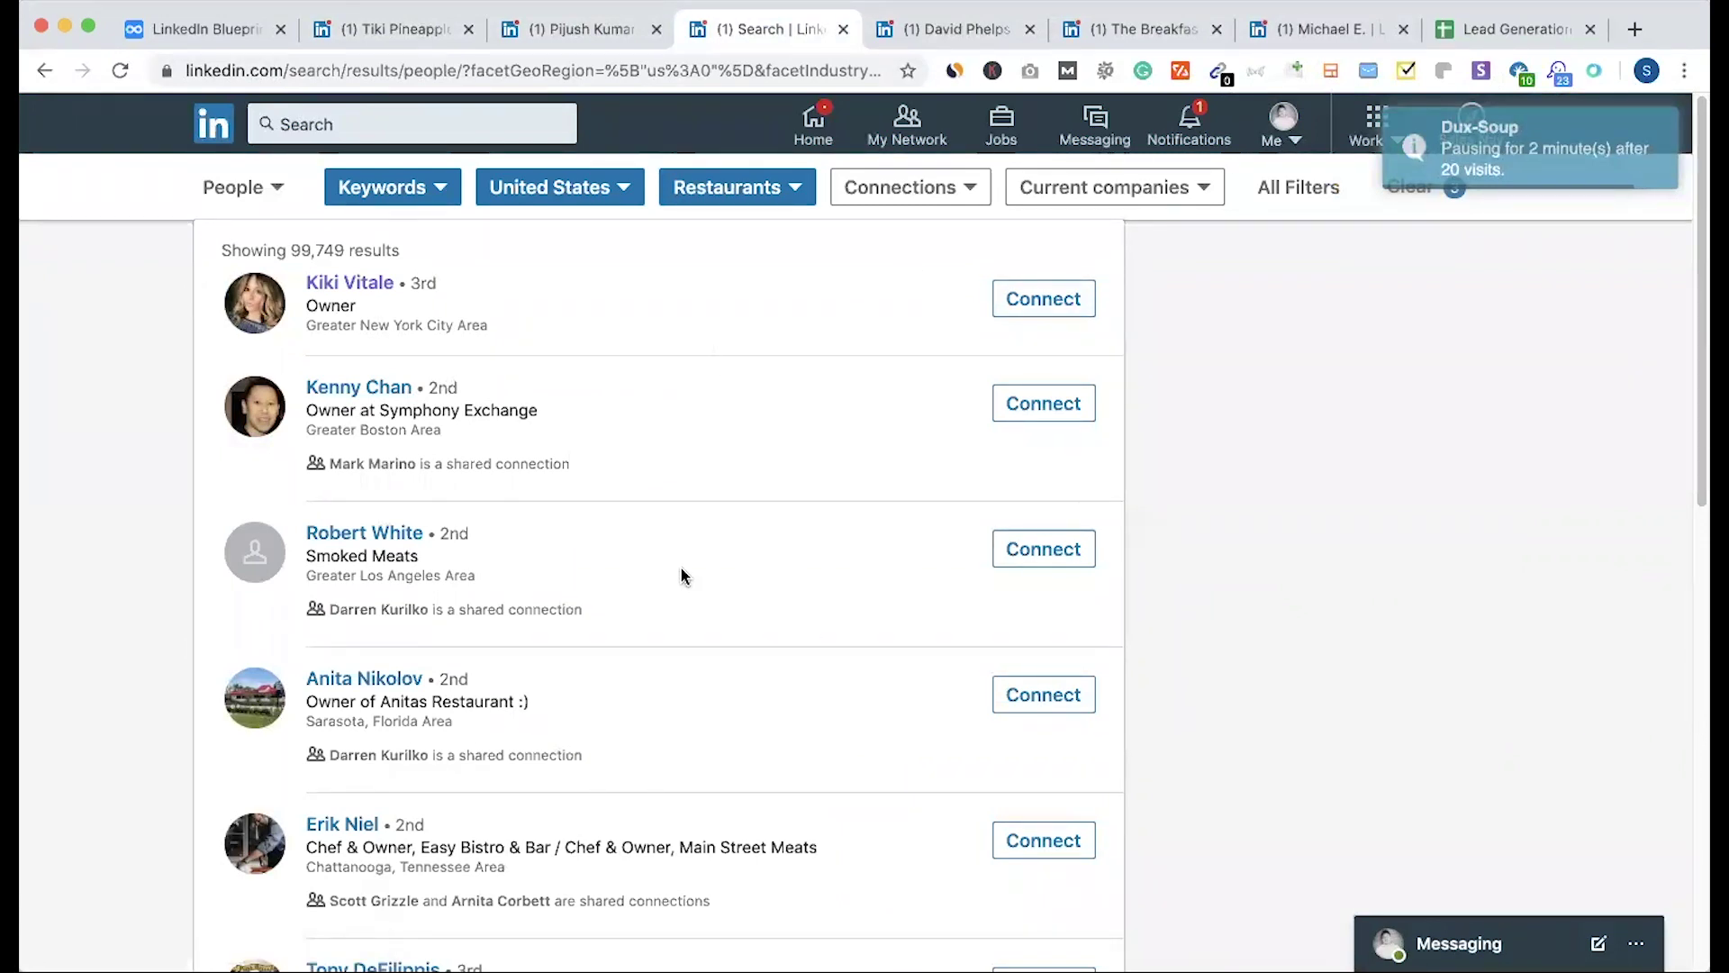
# Step: Scroll to the pagination and return to page 1 of the restaurant-owner results
pyautogui.scroll(-15, 680, 569)
pyautogui.scroll(15, 681, 577)
pyautogui.scroll(-15, 468, 576)
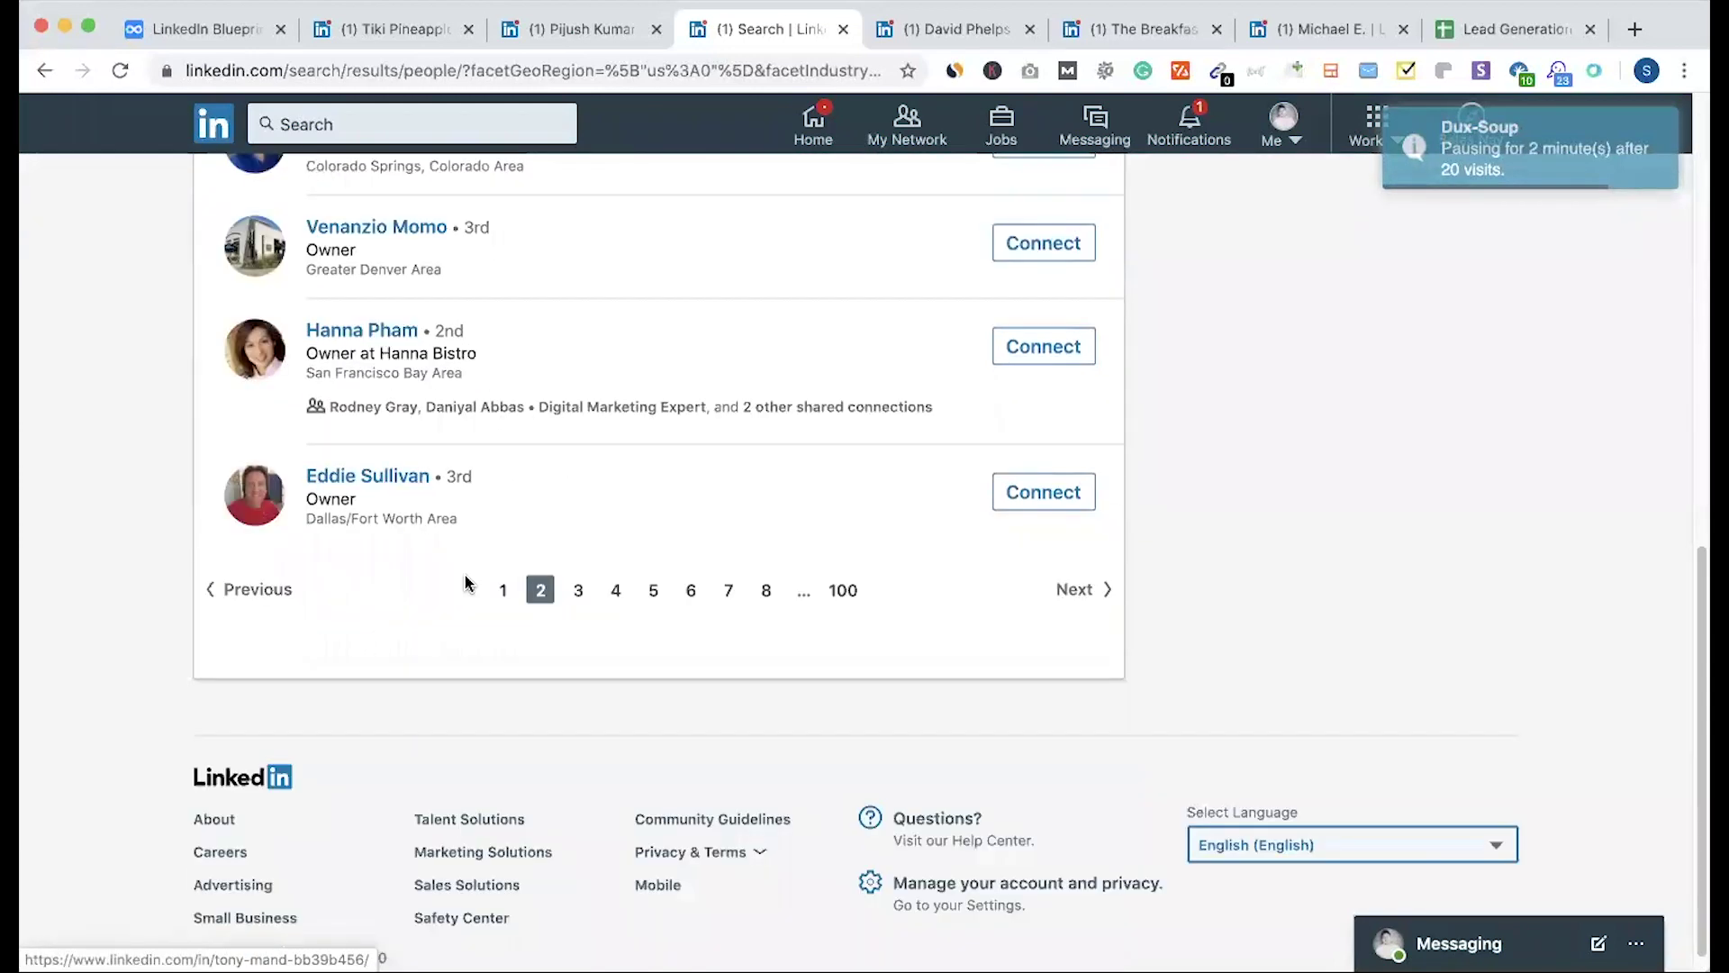
pyautogui.click(503, 590)
pyautogui.scroll(-5, 565, 501)
pyautogui.scroll(5, 513, 487)
pyautogui.scroll(-15, 511, 484)
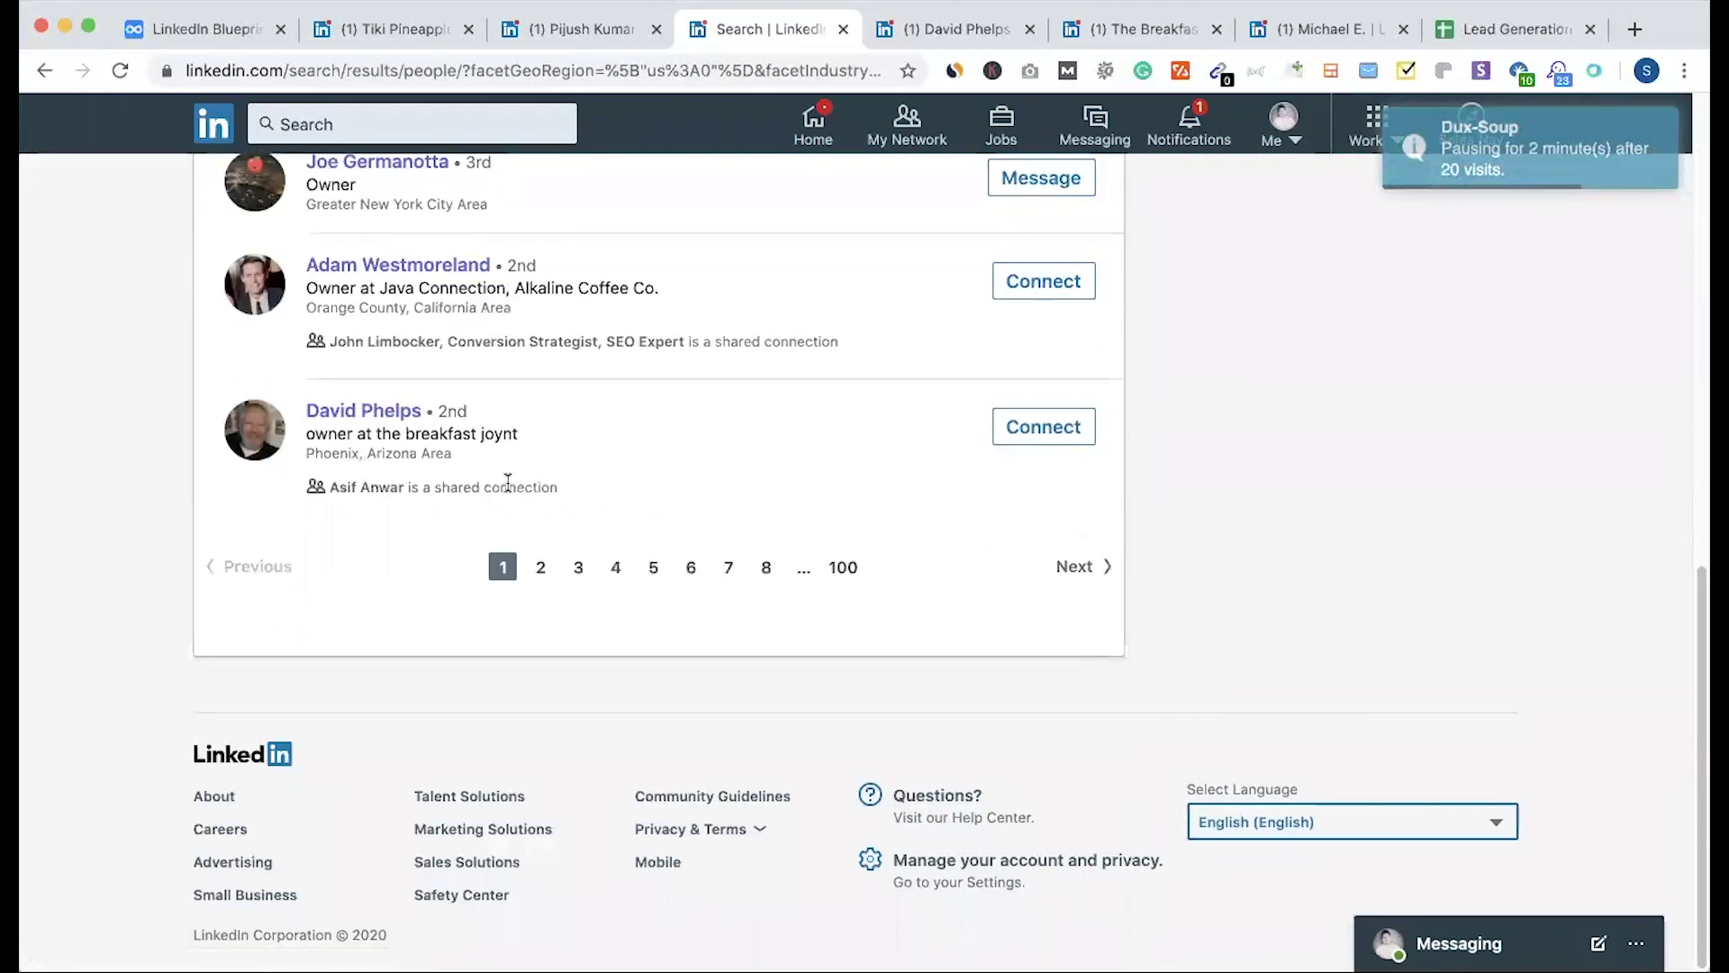
pyautogui.scroll(6, 507, 481)
pyautogui.scroll(-6, 506, 481)
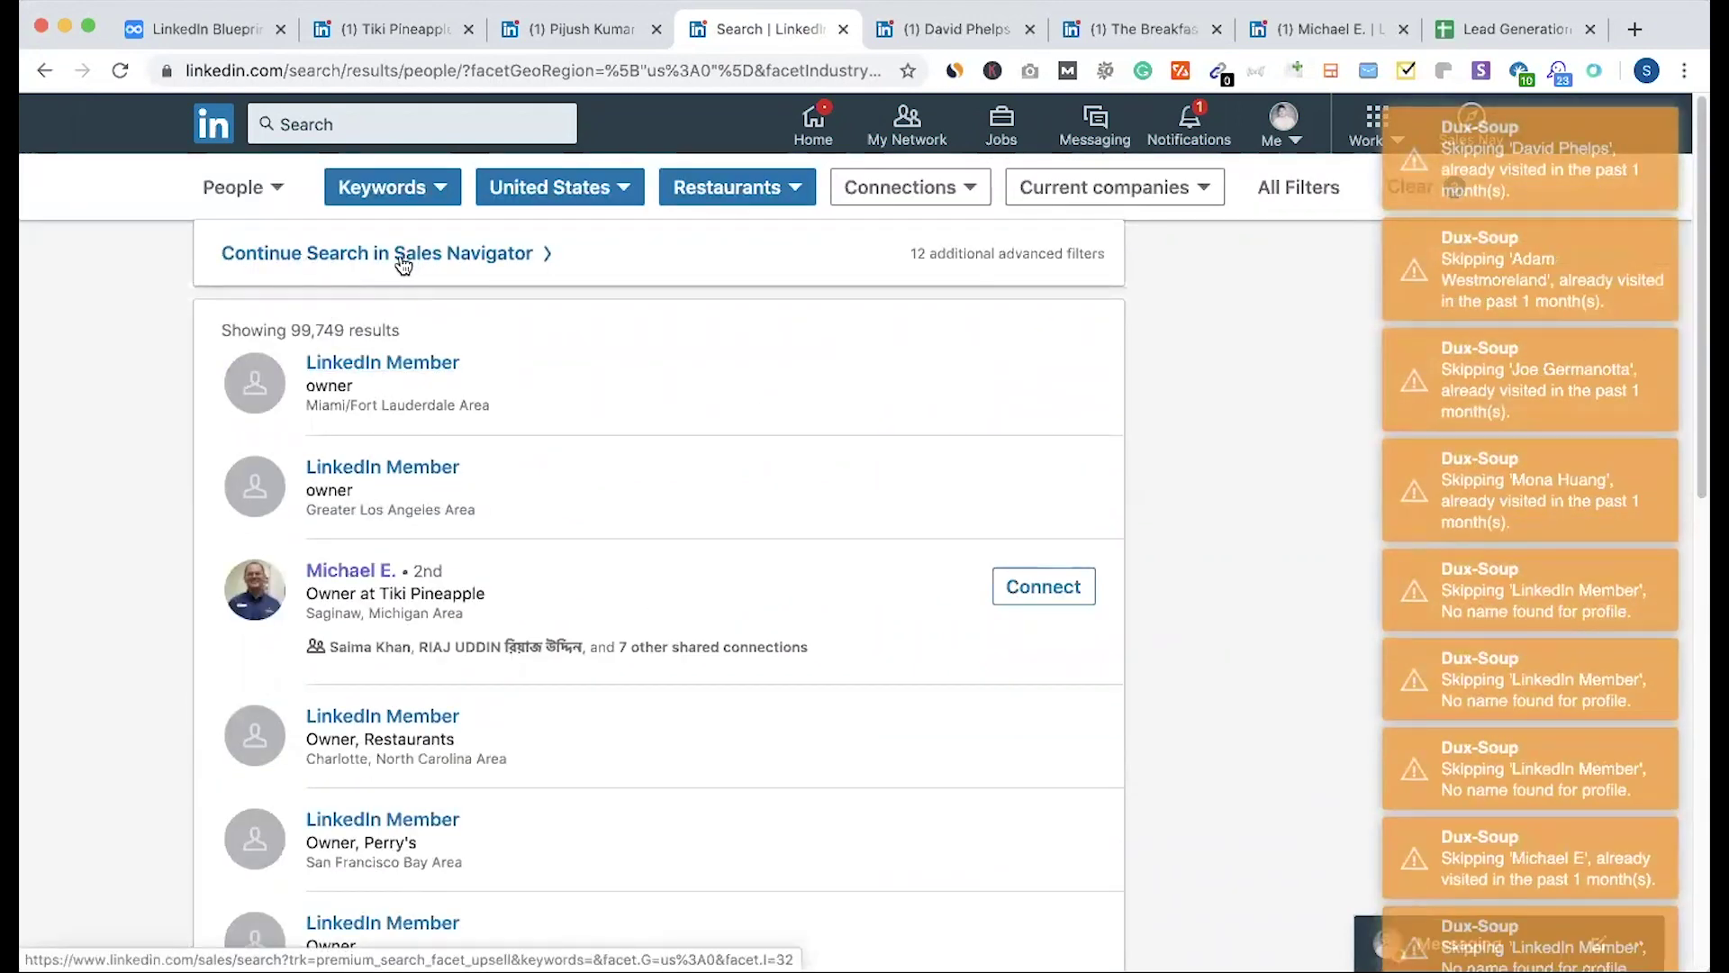
pyautogui.click(1458, 31)
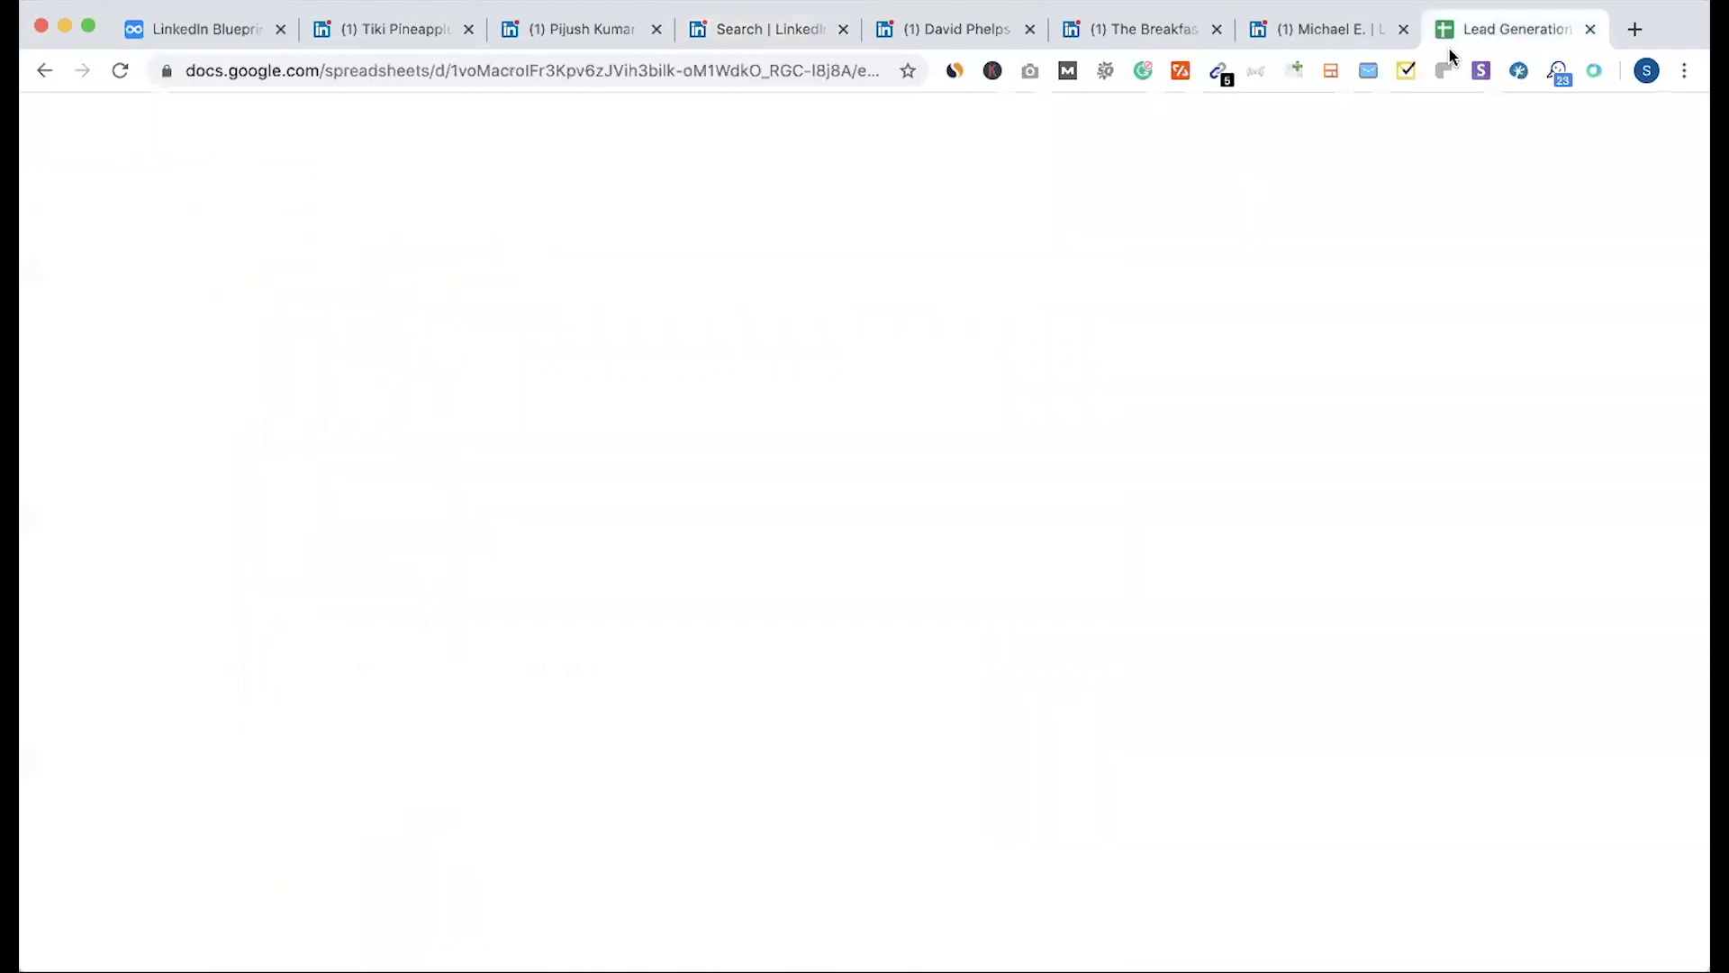
pyautogui.click(209, 443)
pyautogui.moveTo(191, 351); pyautogui.dragTo(1045, 463)
pyautogui.click(927, 518)
pyautogui.click(759, 344)
pyautogui.moveTo(890, 383); pyautogui.dragTo(894, 827)
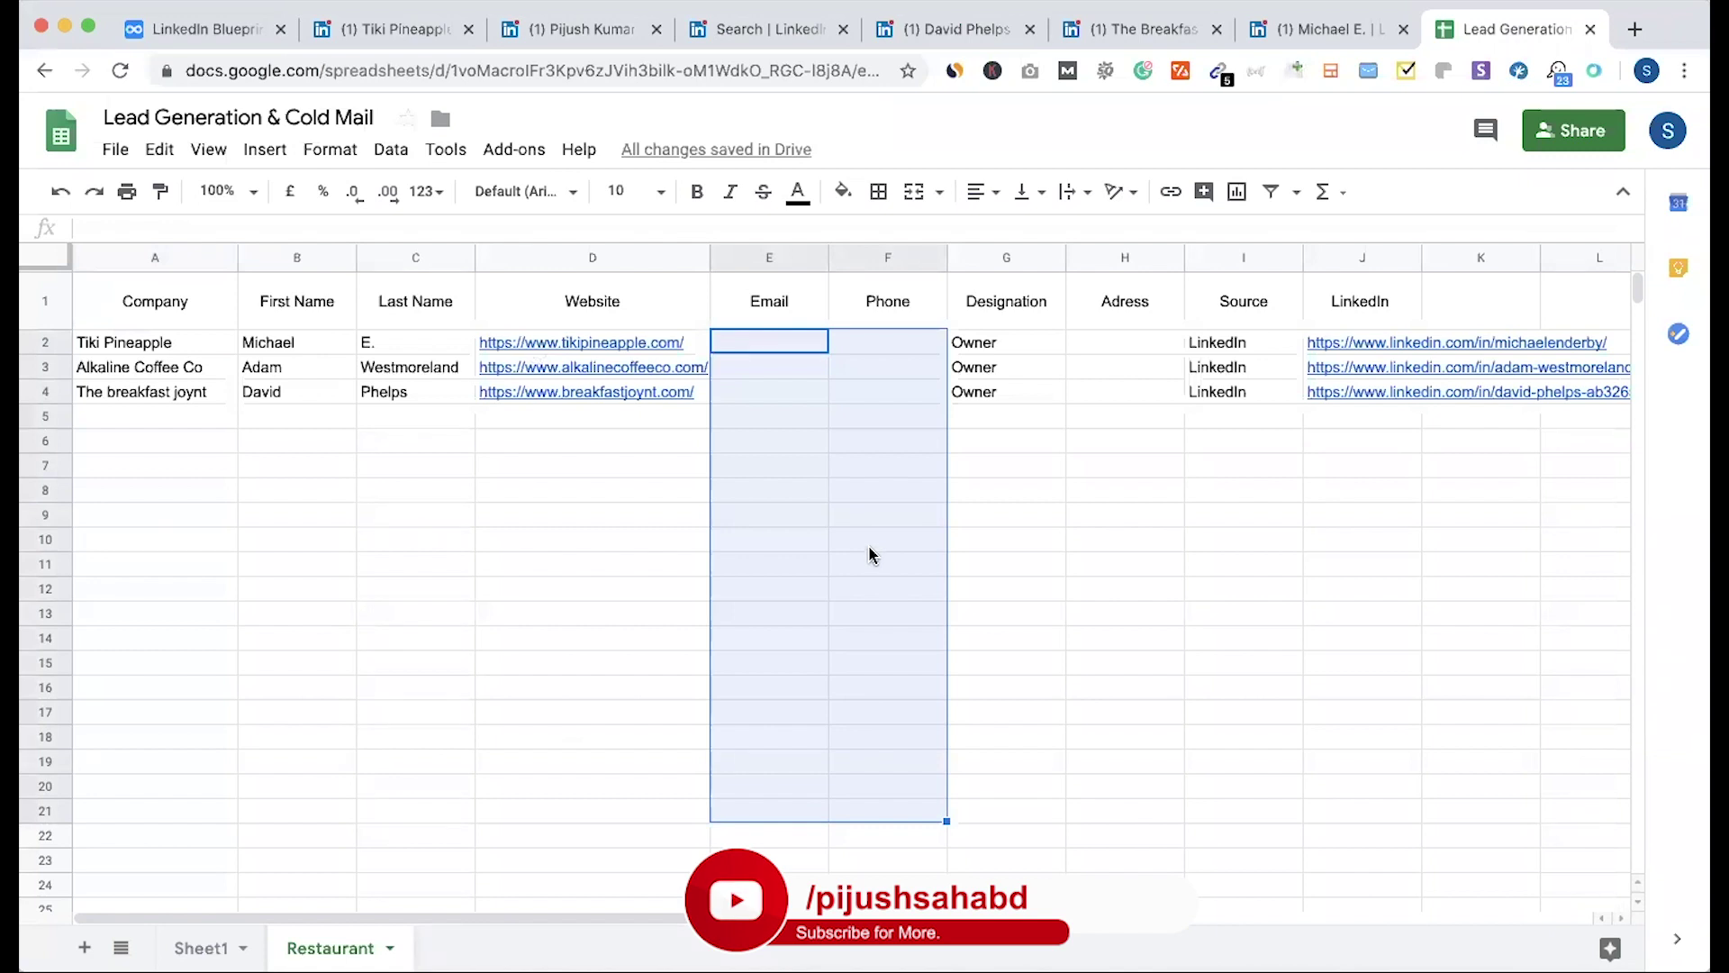
pyautogui.click(847, 514)
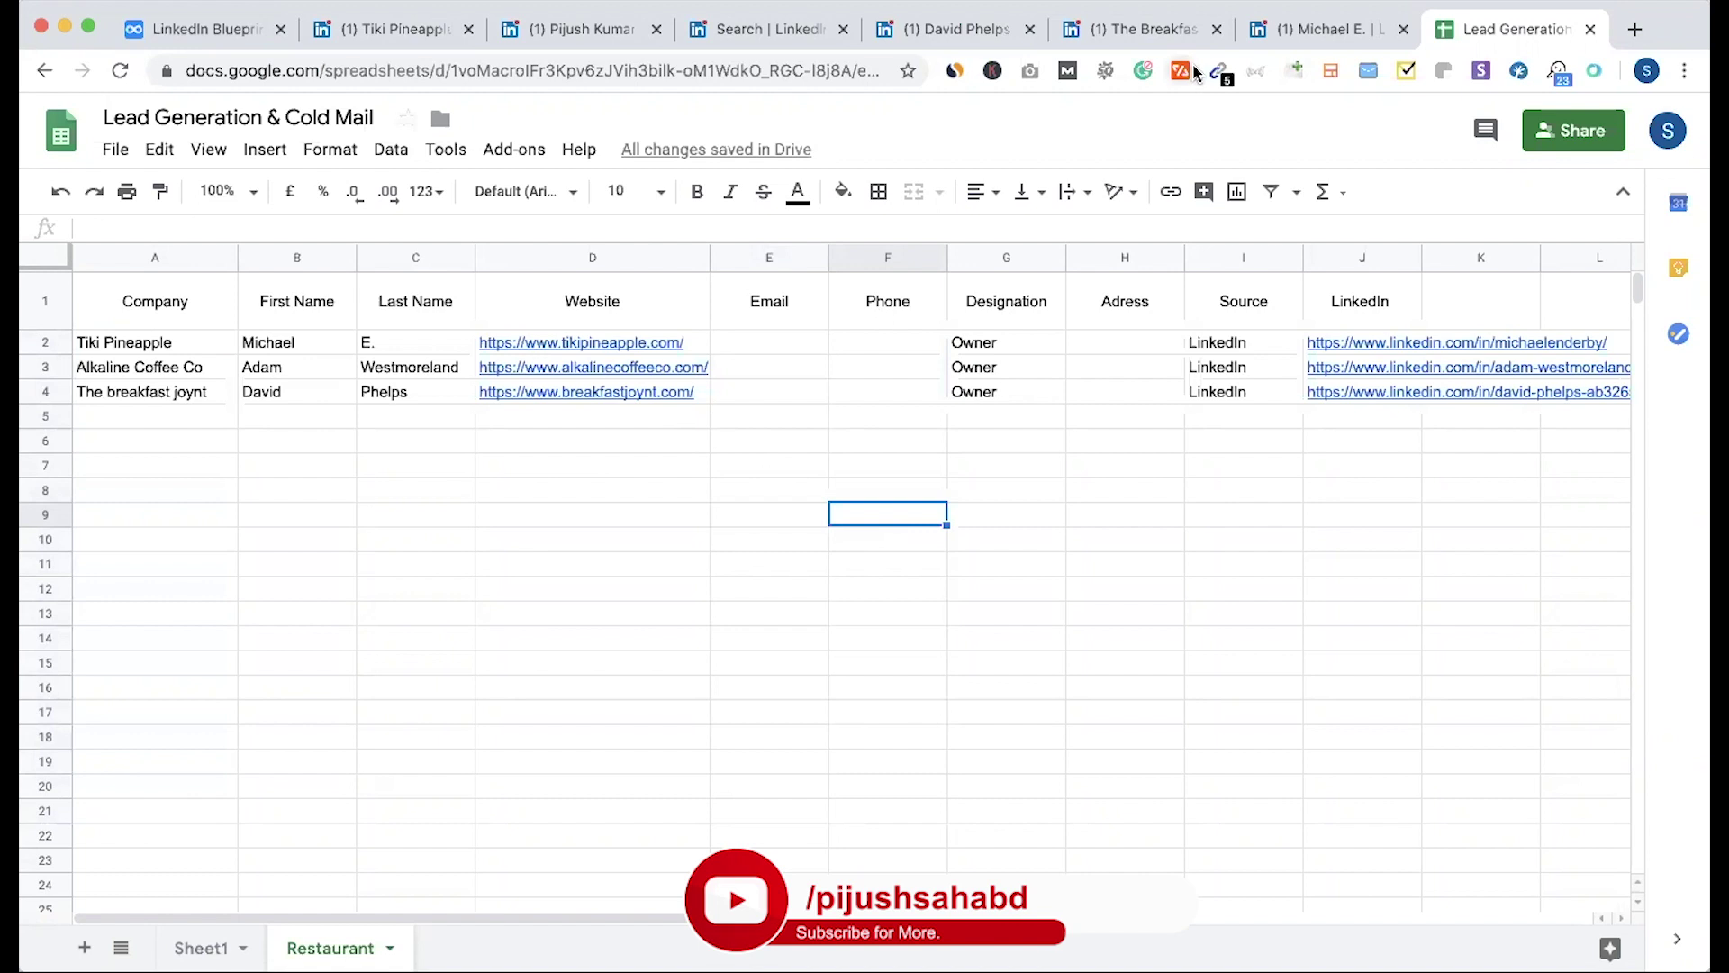
pyautogui.click(846, 649)
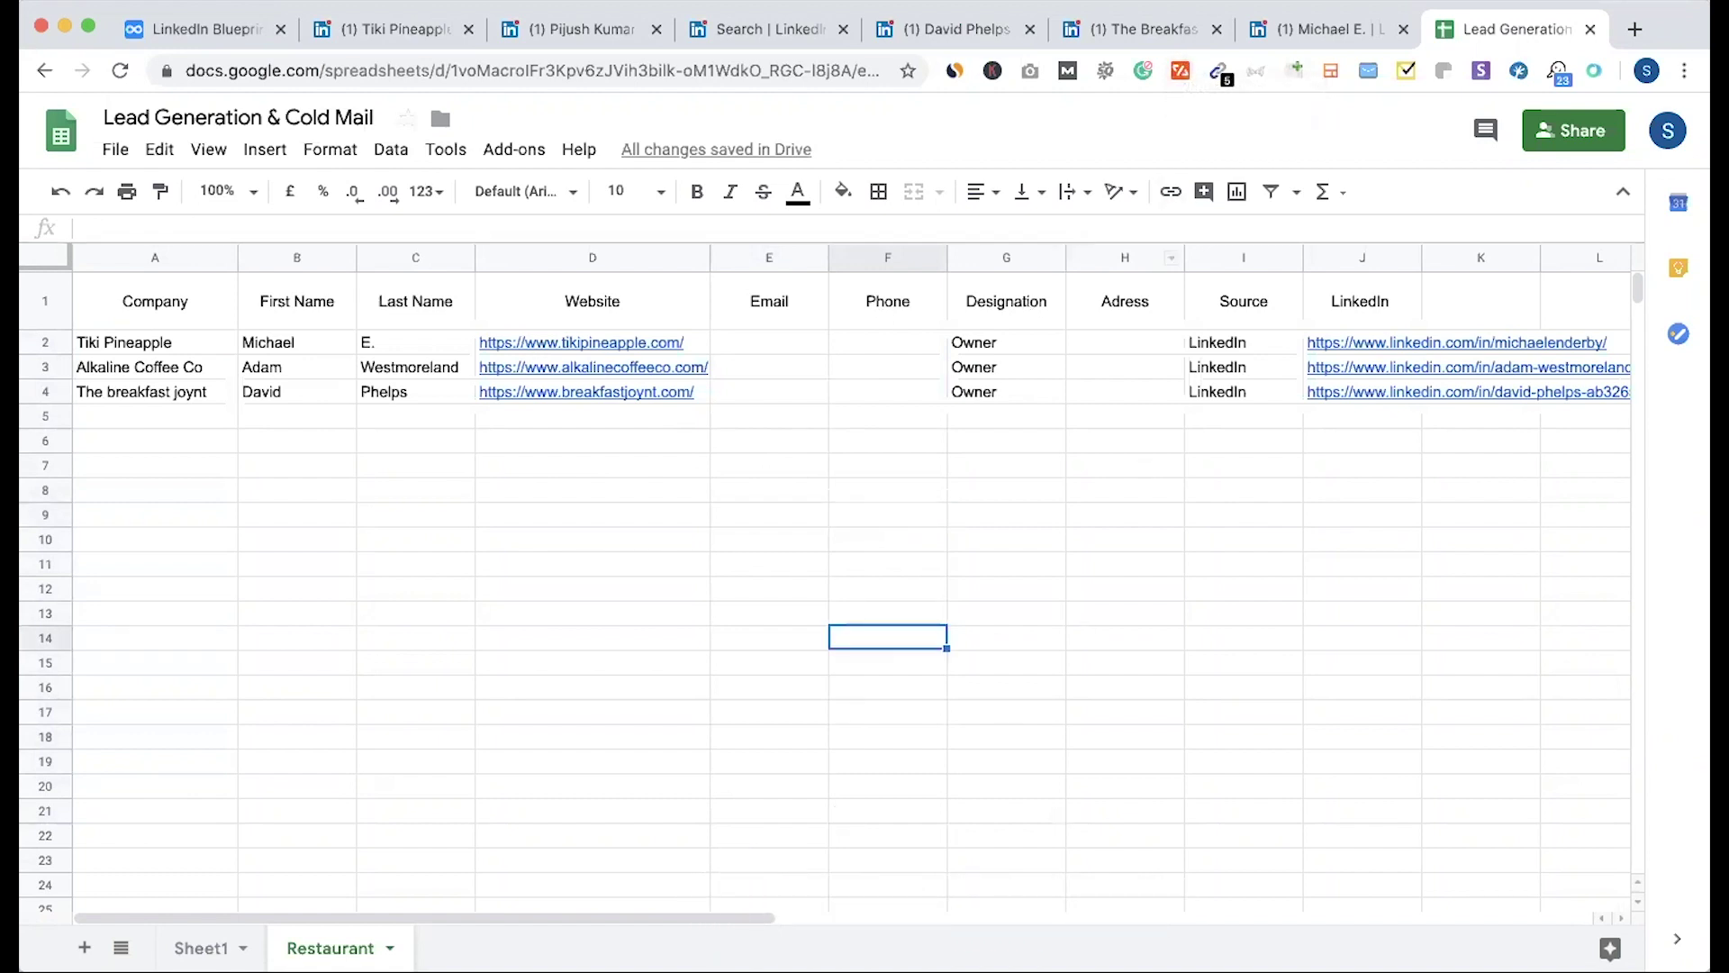
pyautogui.moveTo(194, 344); pyautogui.dragTo(1364, 858)
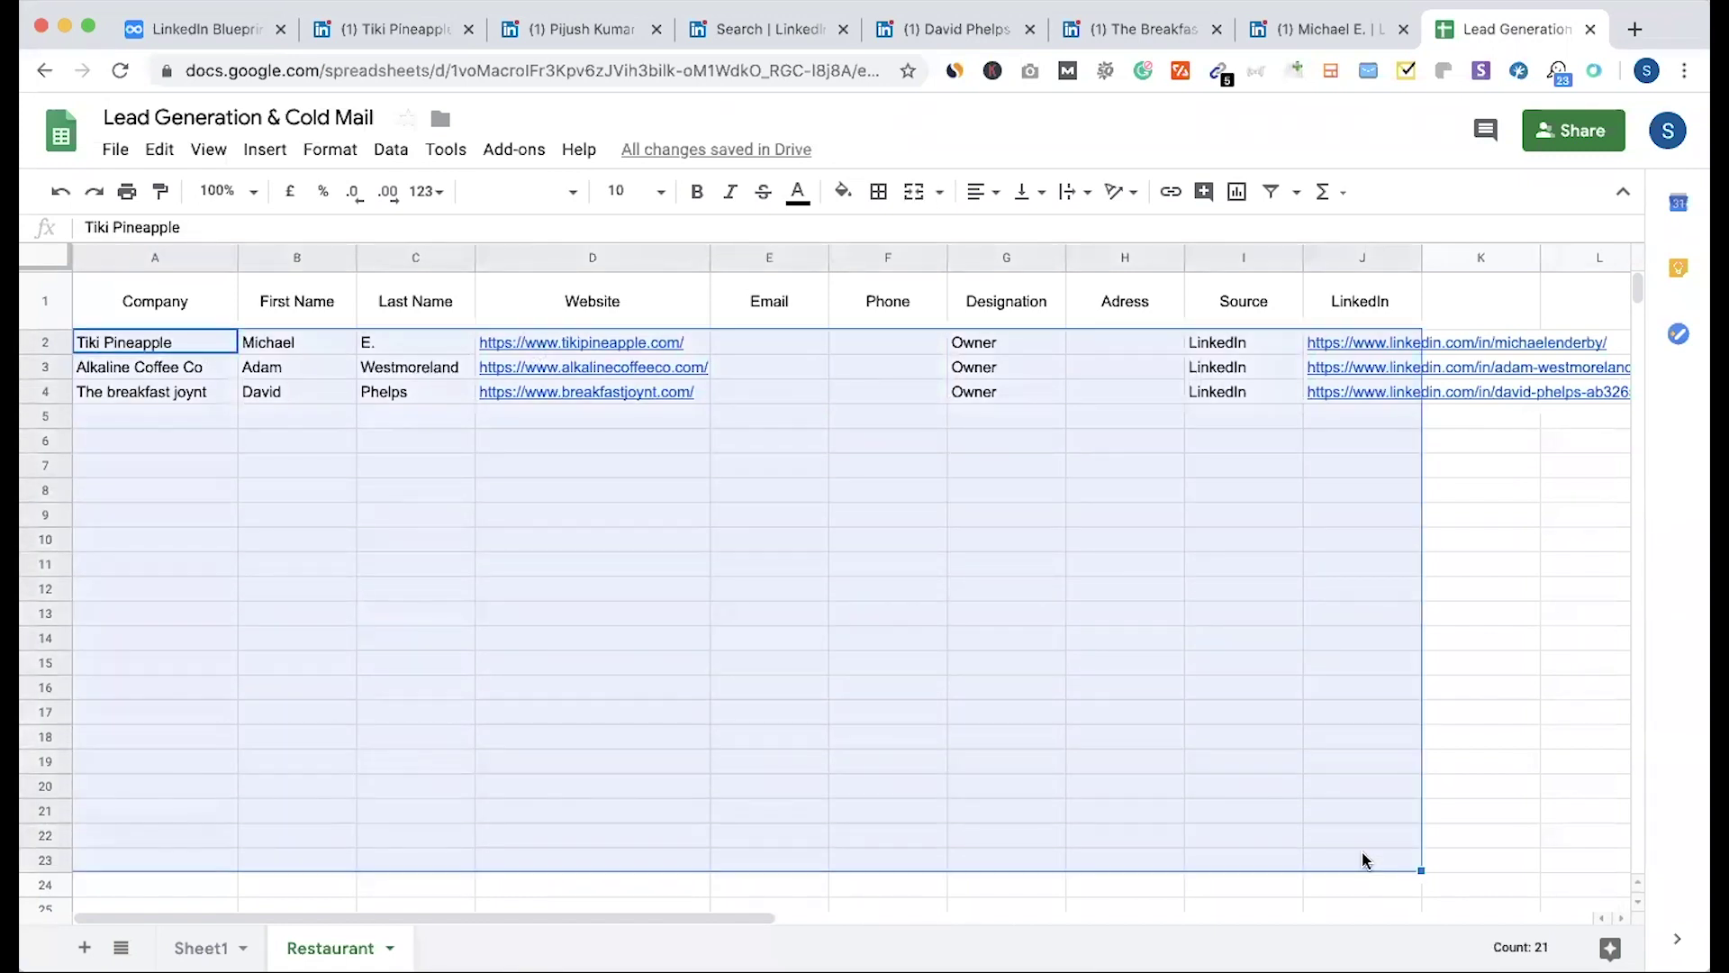
pyautogui.click(807, 673)
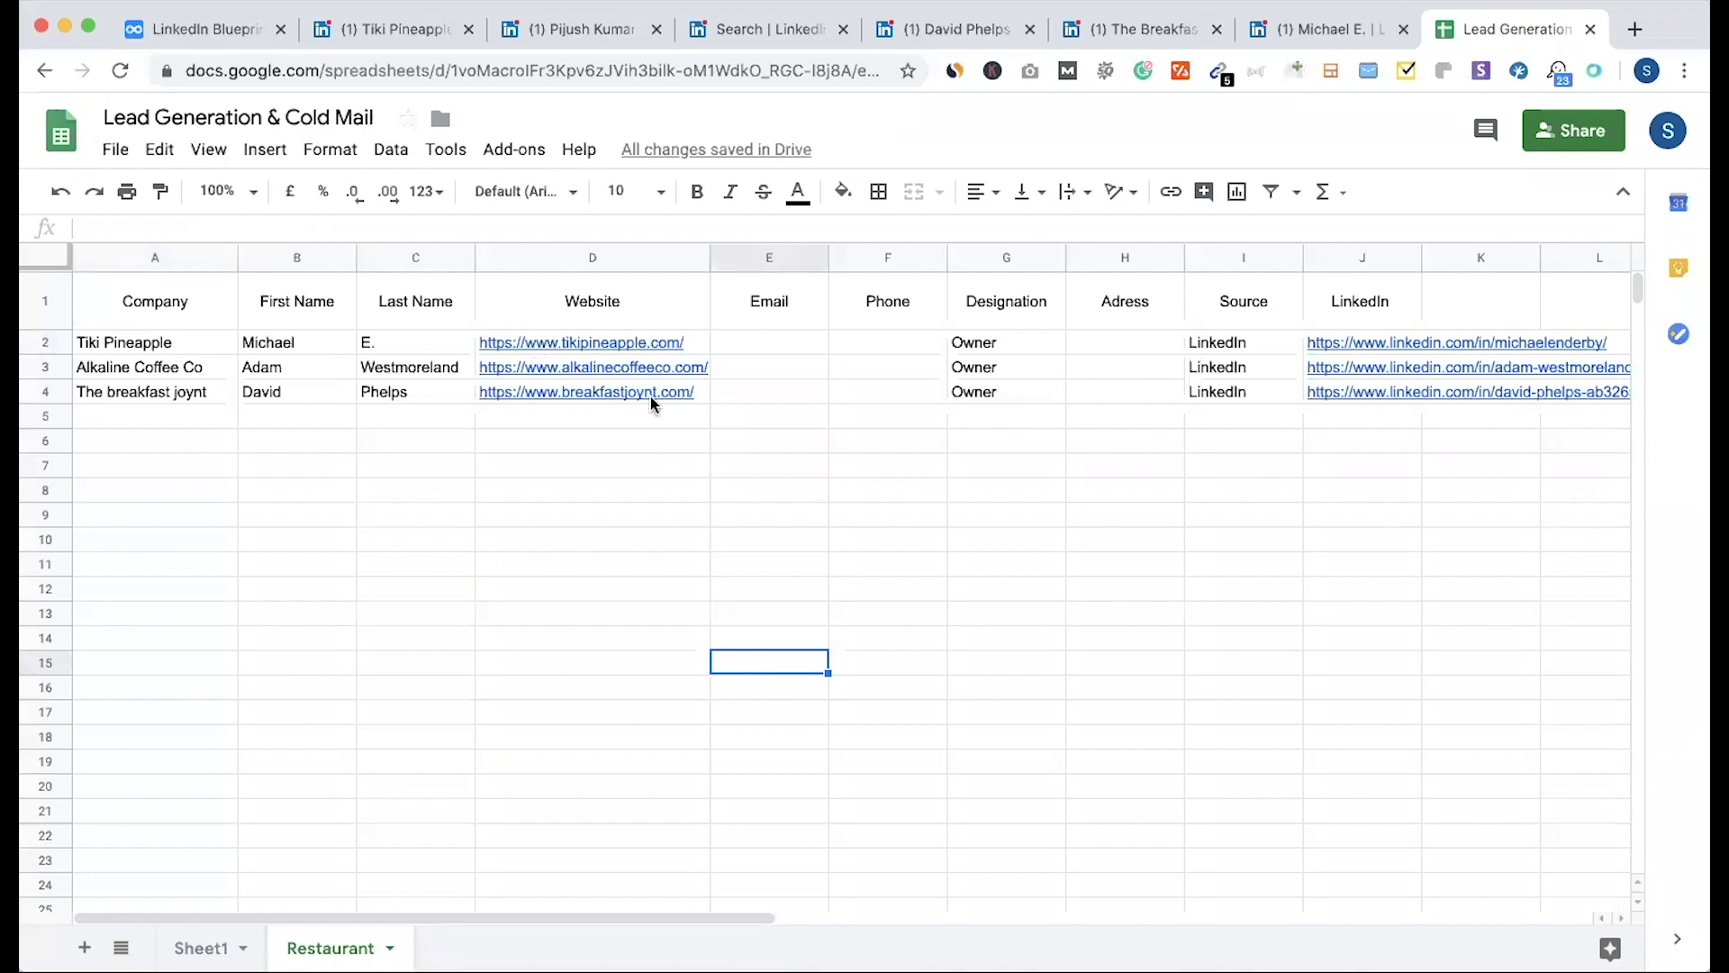
pyautogui.click(654, 349)
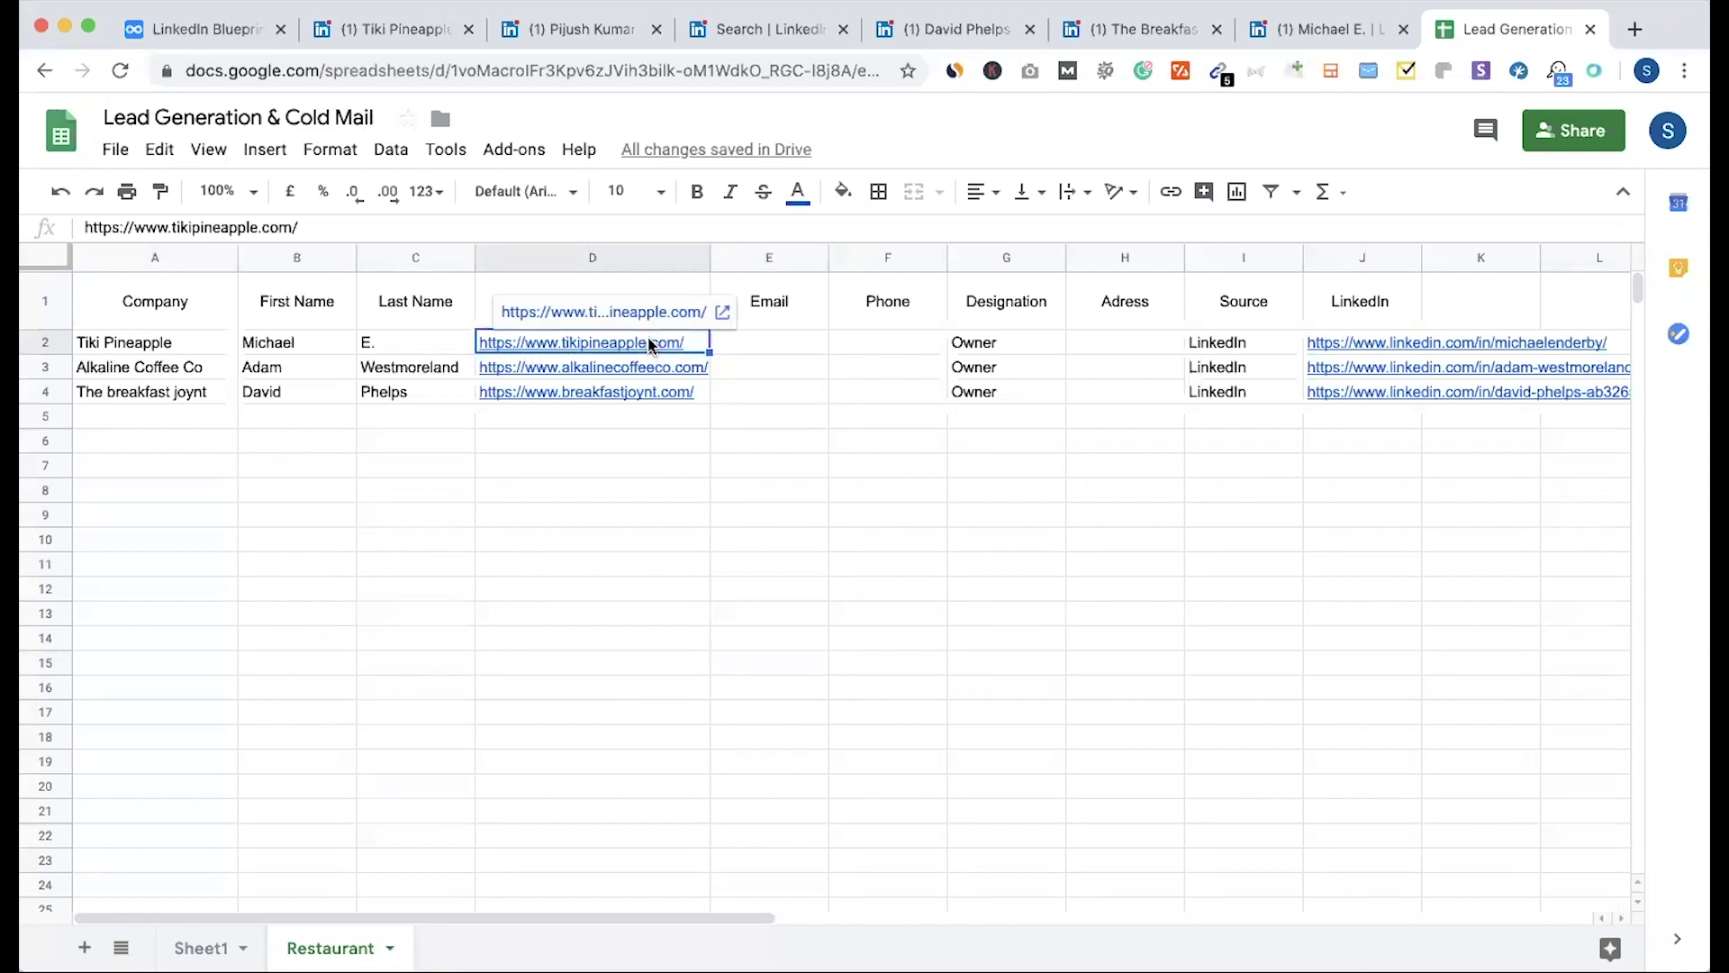
pyautogui.click(1250, 73)
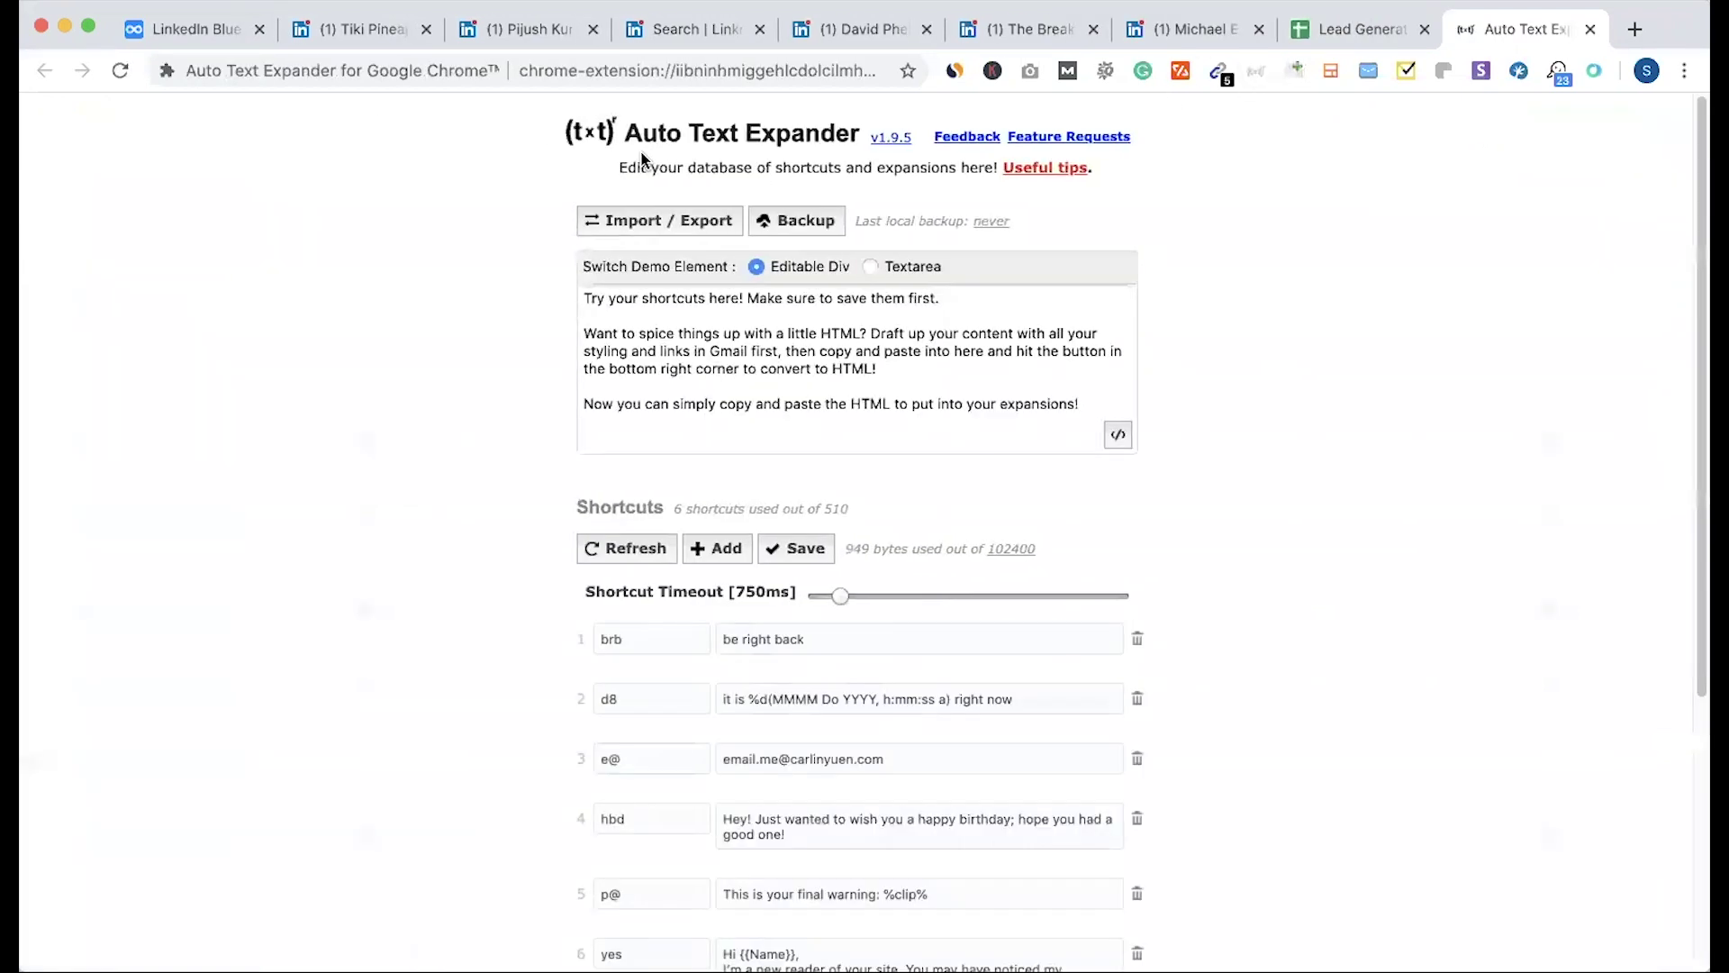
pyautogui.click(1588, 31)
pyautogui.click(581, 664)
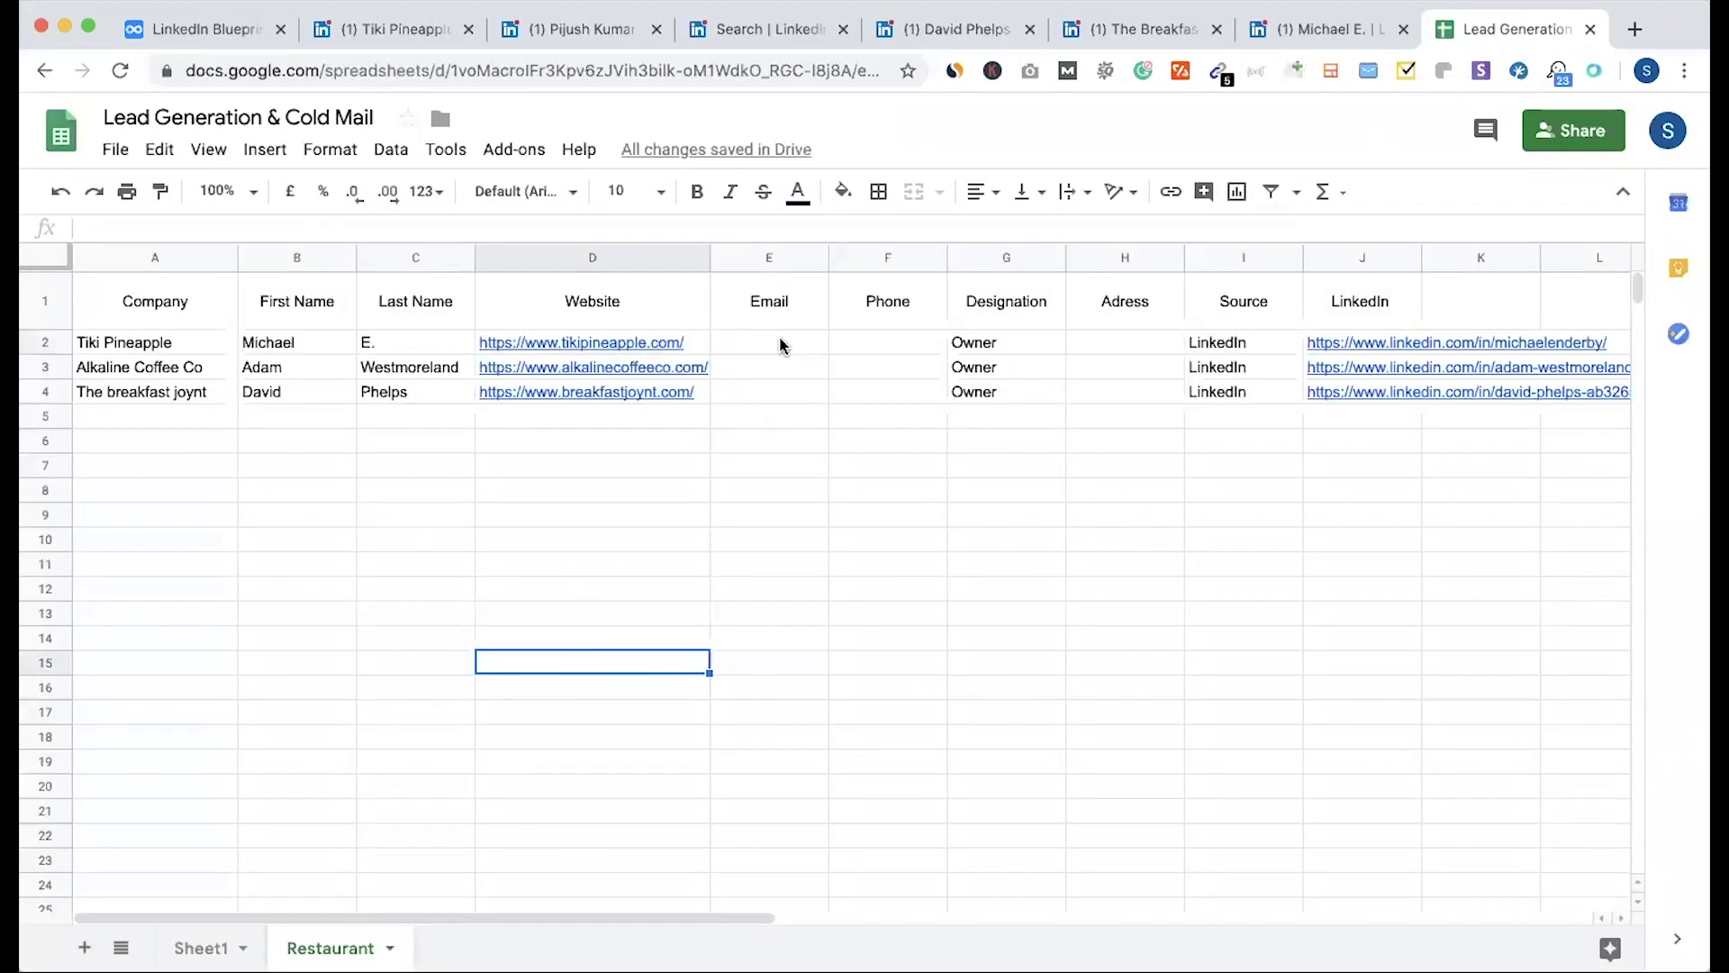
pyautogui.moveTo(780, 344); pyautogui.dragTo(786, 545)
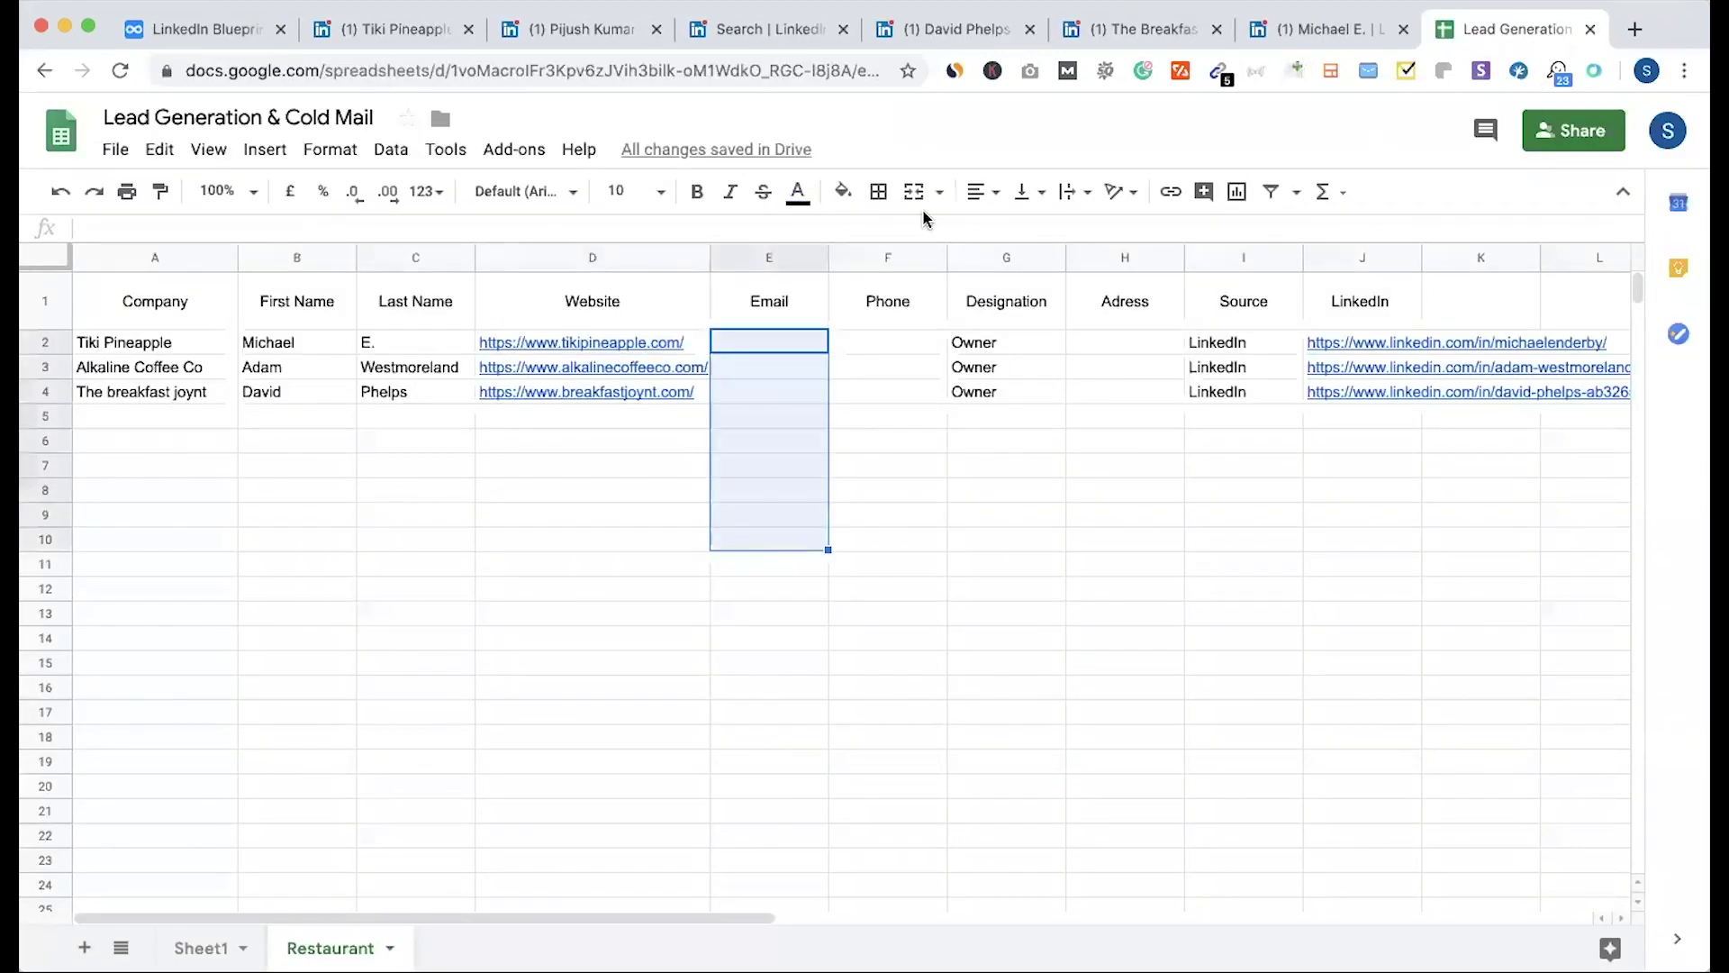
pyautogui.hotkey('ctrl', 'shift', 'Tab')
pyautogui.hotkey('ctrl', 'shift', 'Tab')
pyautogui.hotkey('ctrl', 'shift', 'Tab')
pyautogui.hotkey('ctrl', 'shift', 'Tab')
pyautogui.scroll(-5, 747, 360)
pyautogui.scroll(8, 755, 365)
pyautogui.scroll(-8, 754, 365)
pyautogui.scroll(8, 753, 365)
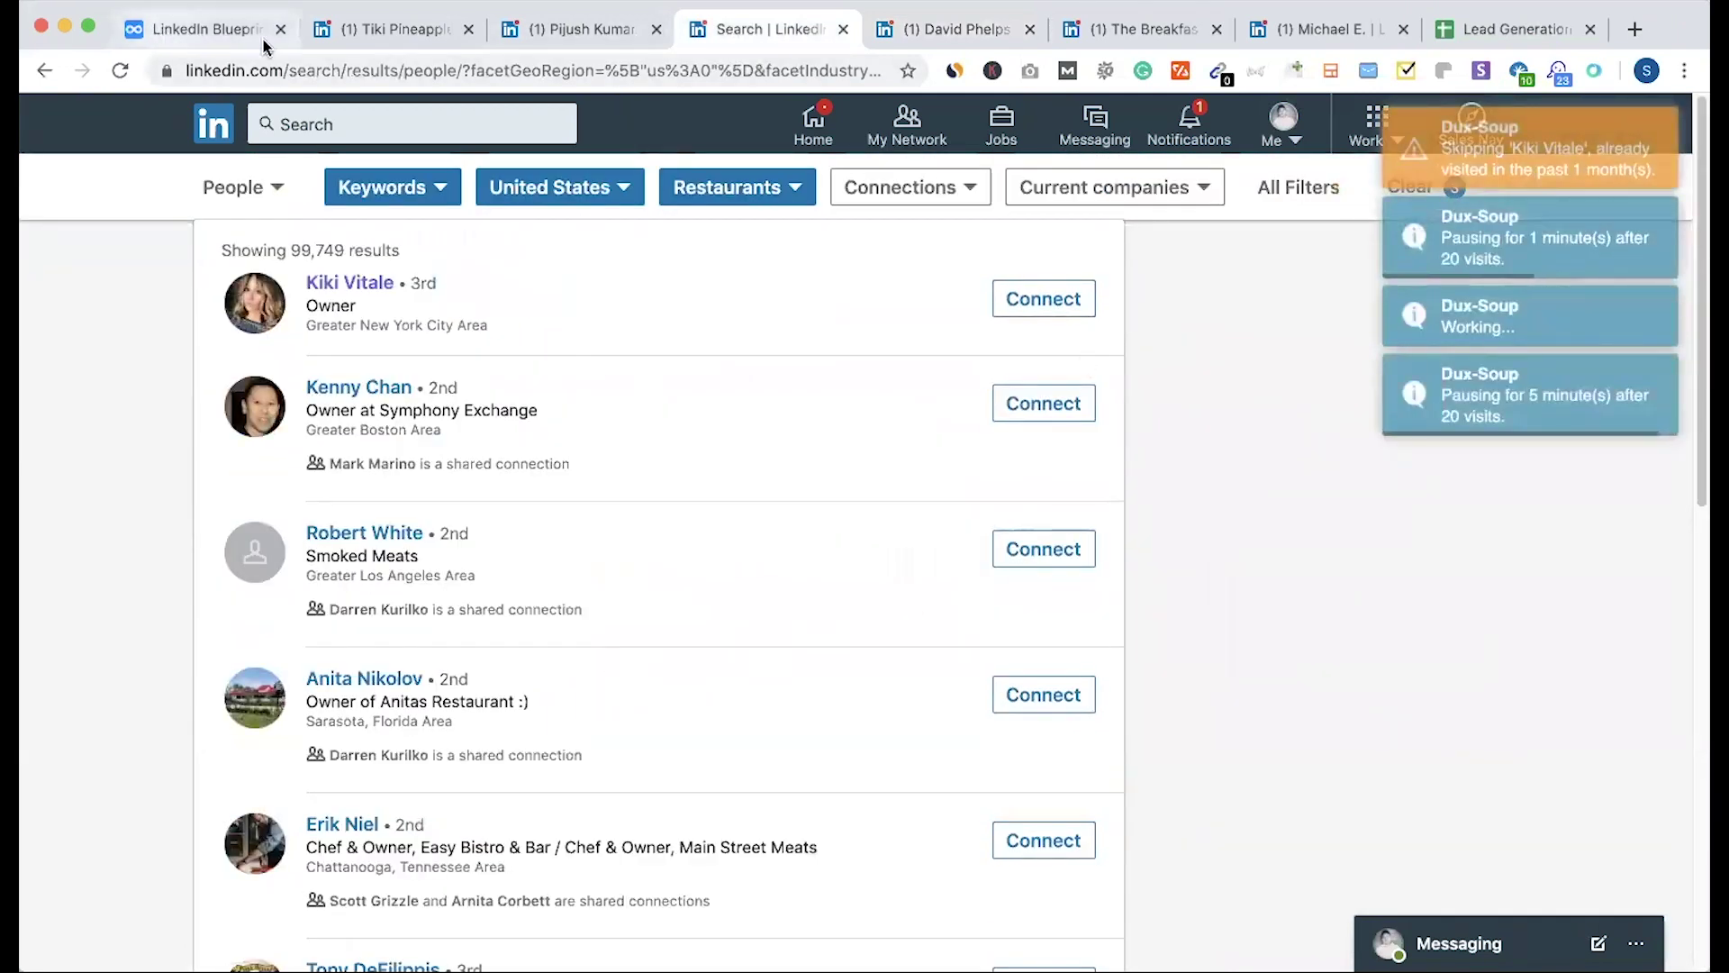
# Step: Scroll through the LinkedIn Leads email-finder list, Snov to LinkedInHelper, in the Blueprint notes
pyautogui.click(216, 29)
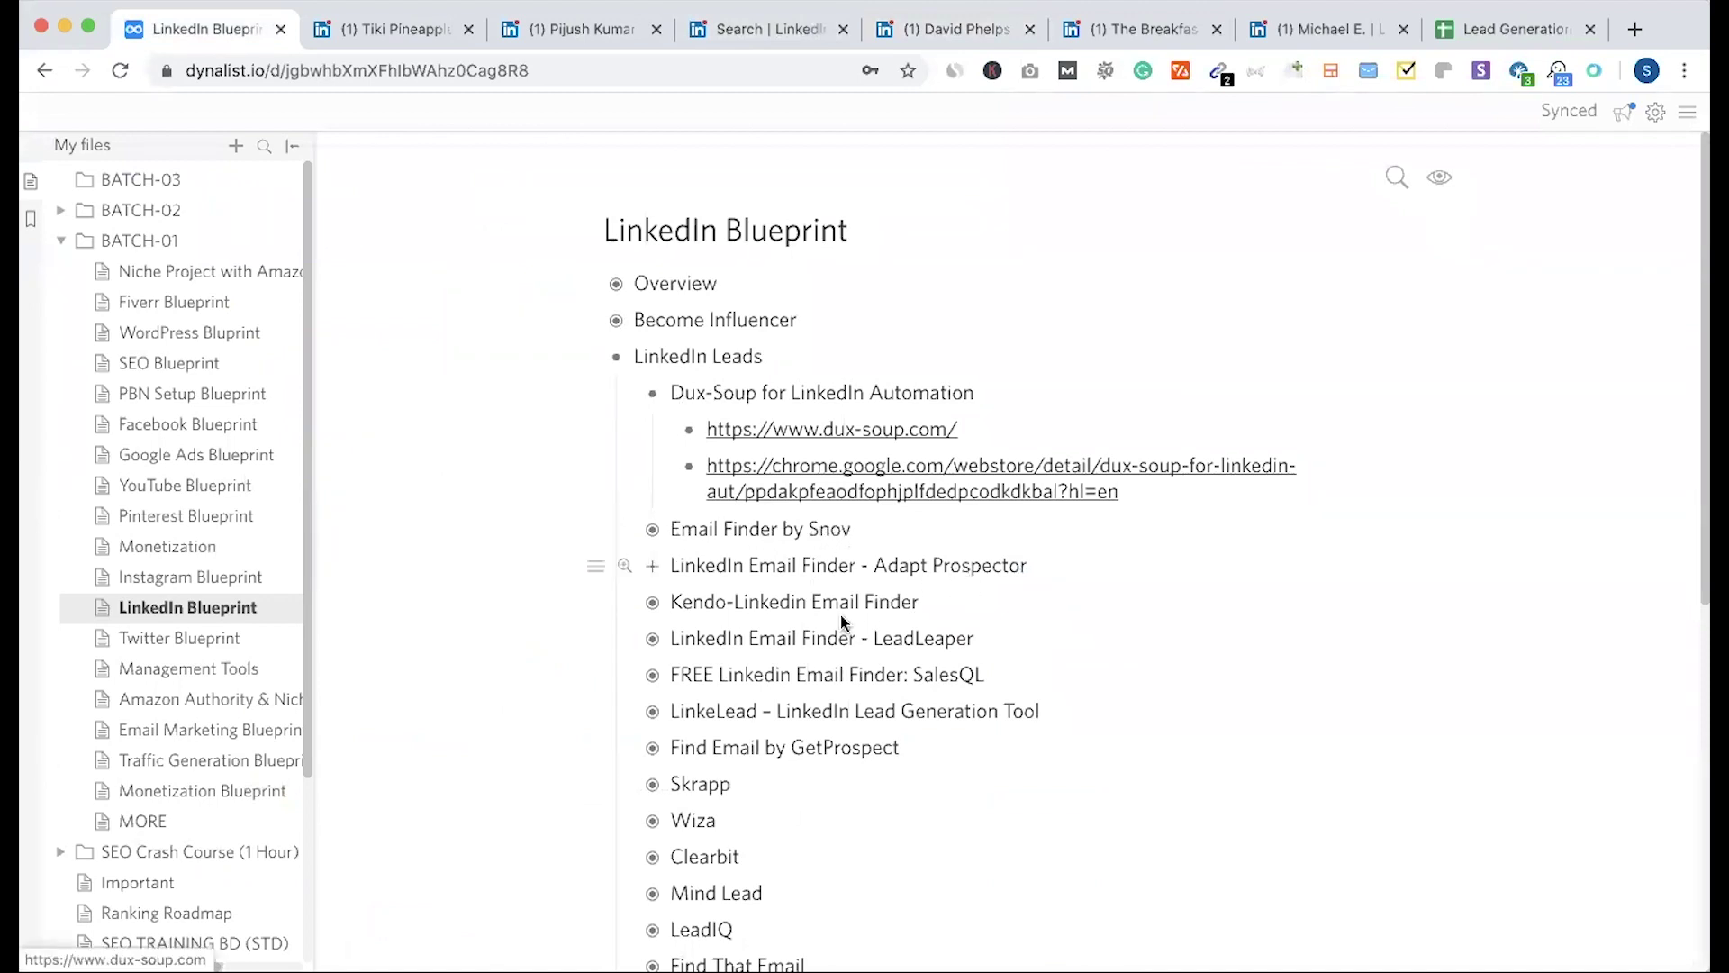
pyautogui.scroll(-1, 851, 666)
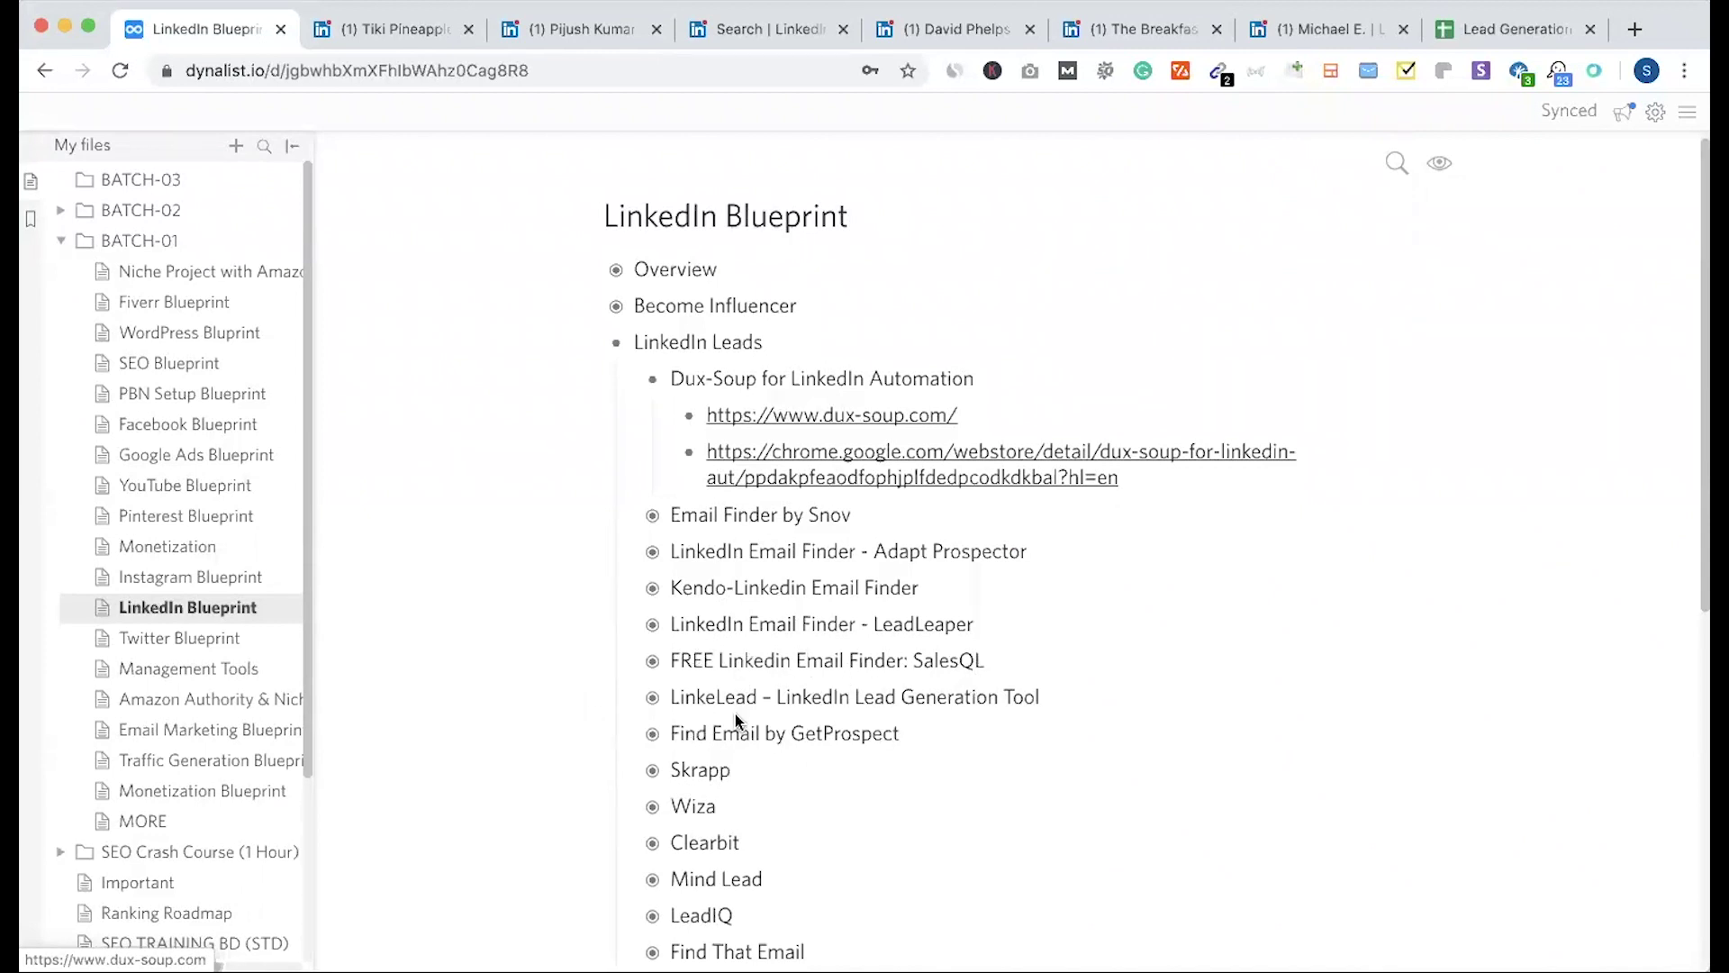
pyautogui.scroll(-5, 735, 721)
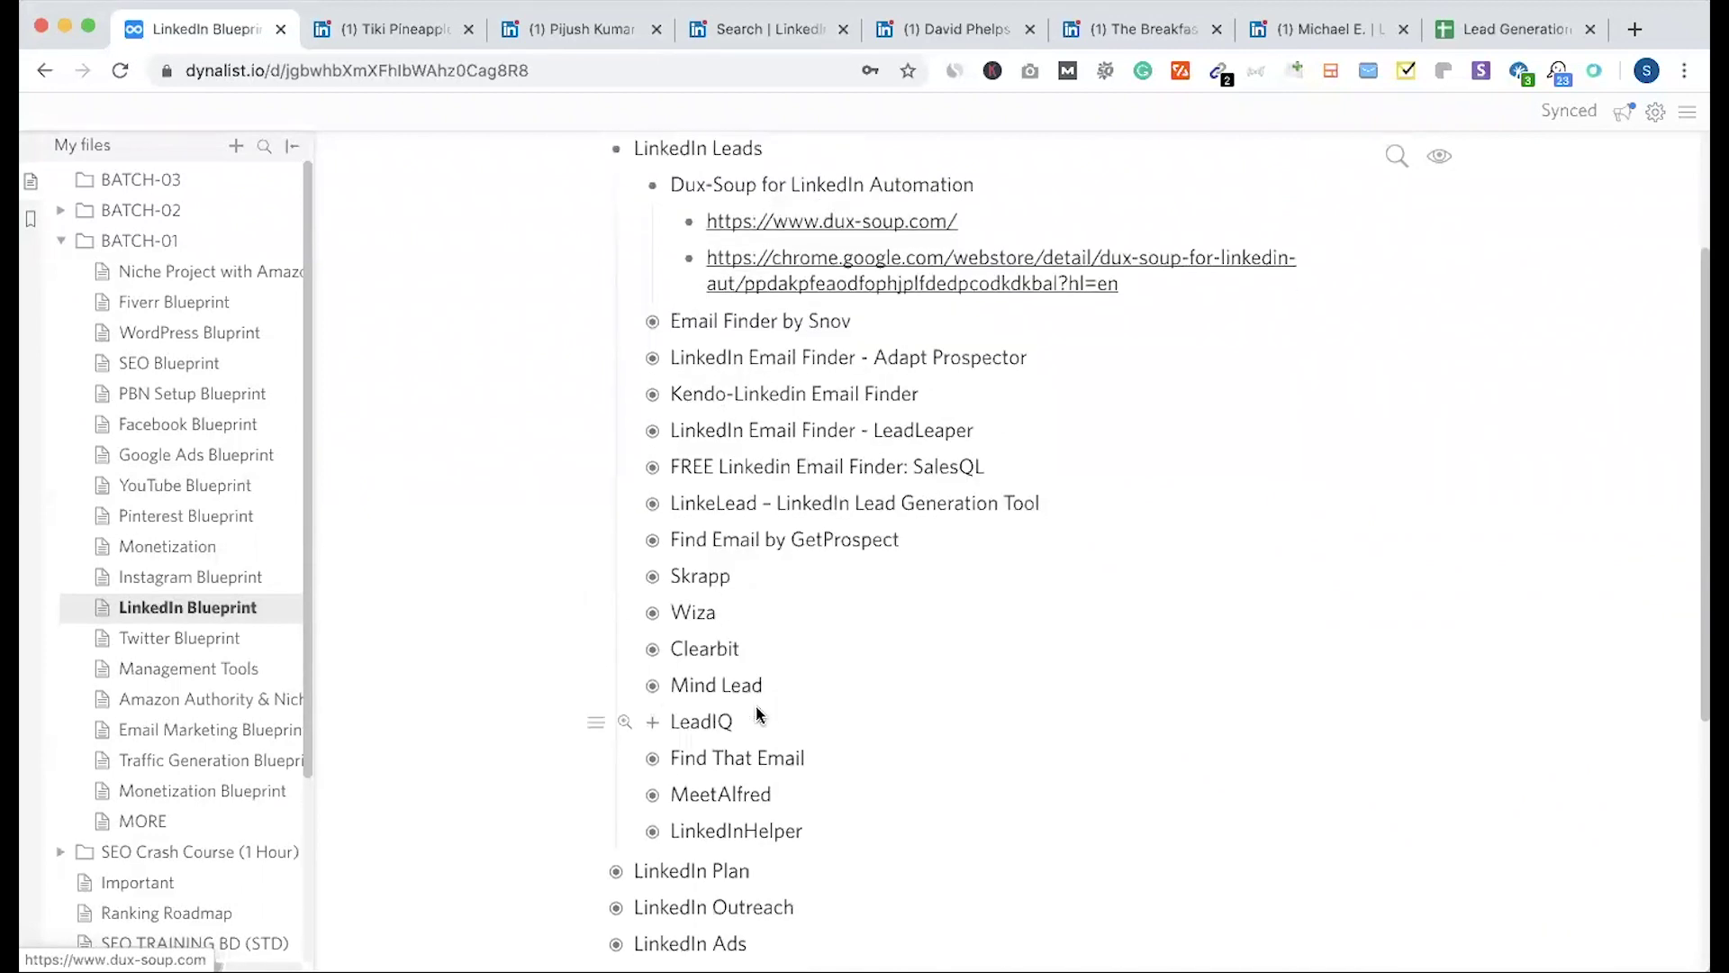
pyautogui.click(560, 30)
pyautogui.click(223, 36)
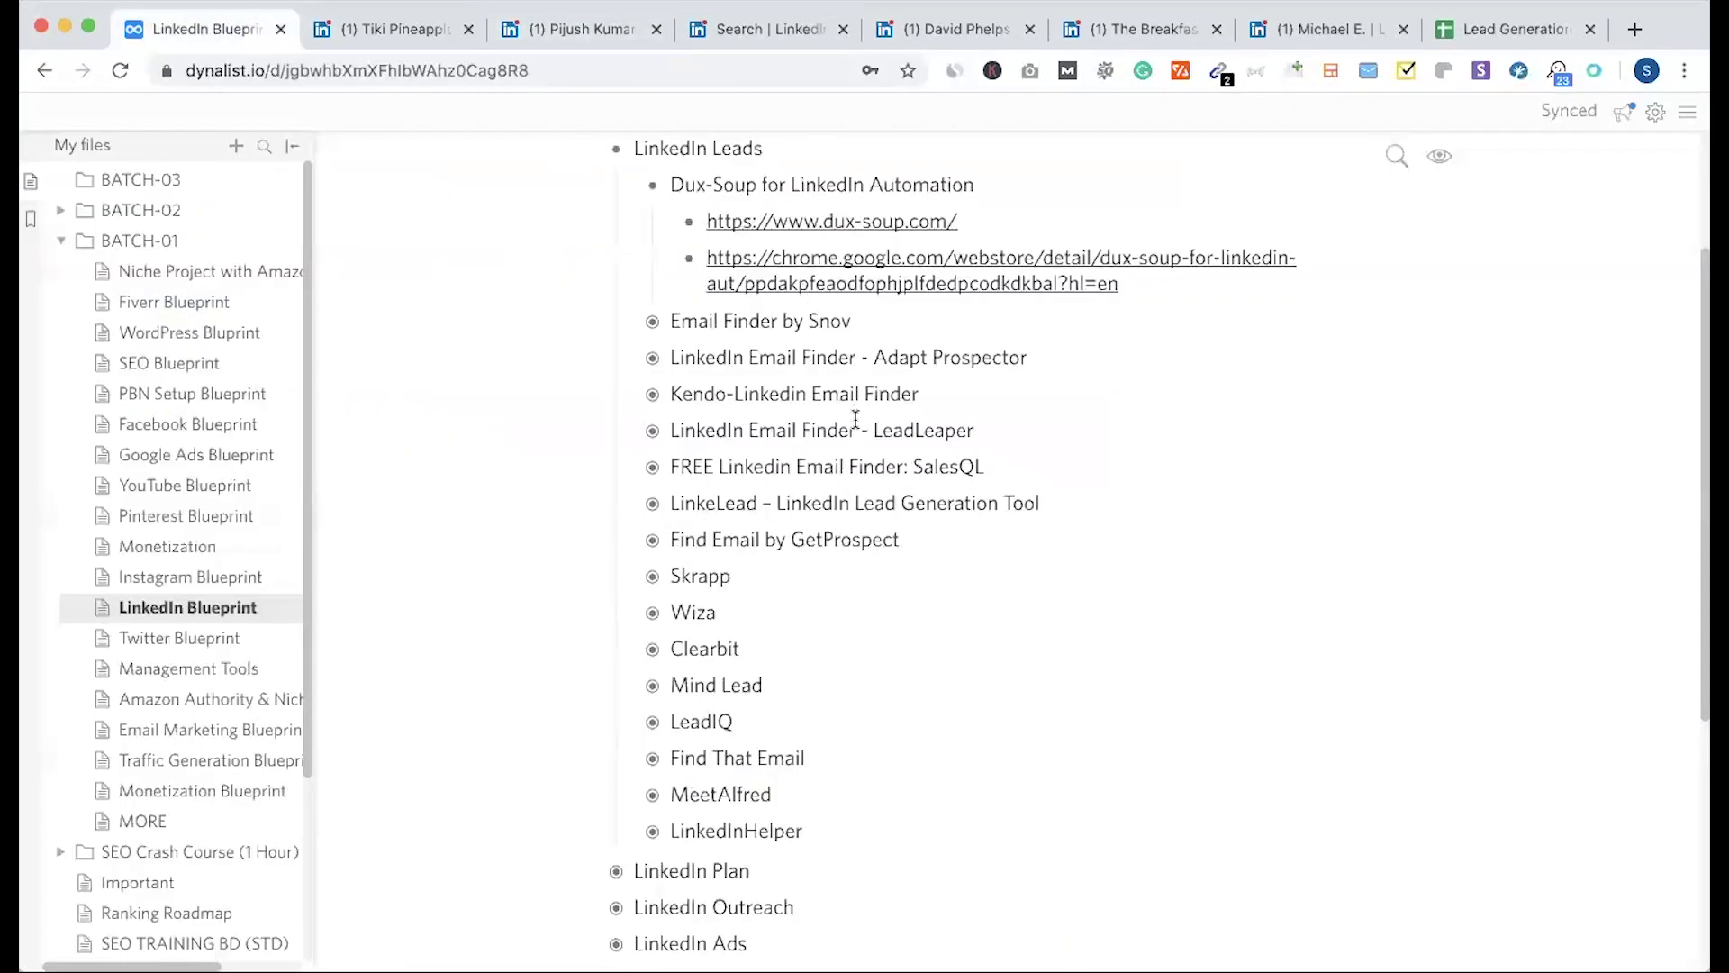
pyautogui.click(579, 30)
# Step: Dismiss Dux-Soup's insufficient balance notice and run the email-finder extension on the owner's profile
pyautogui.click(765, 30)
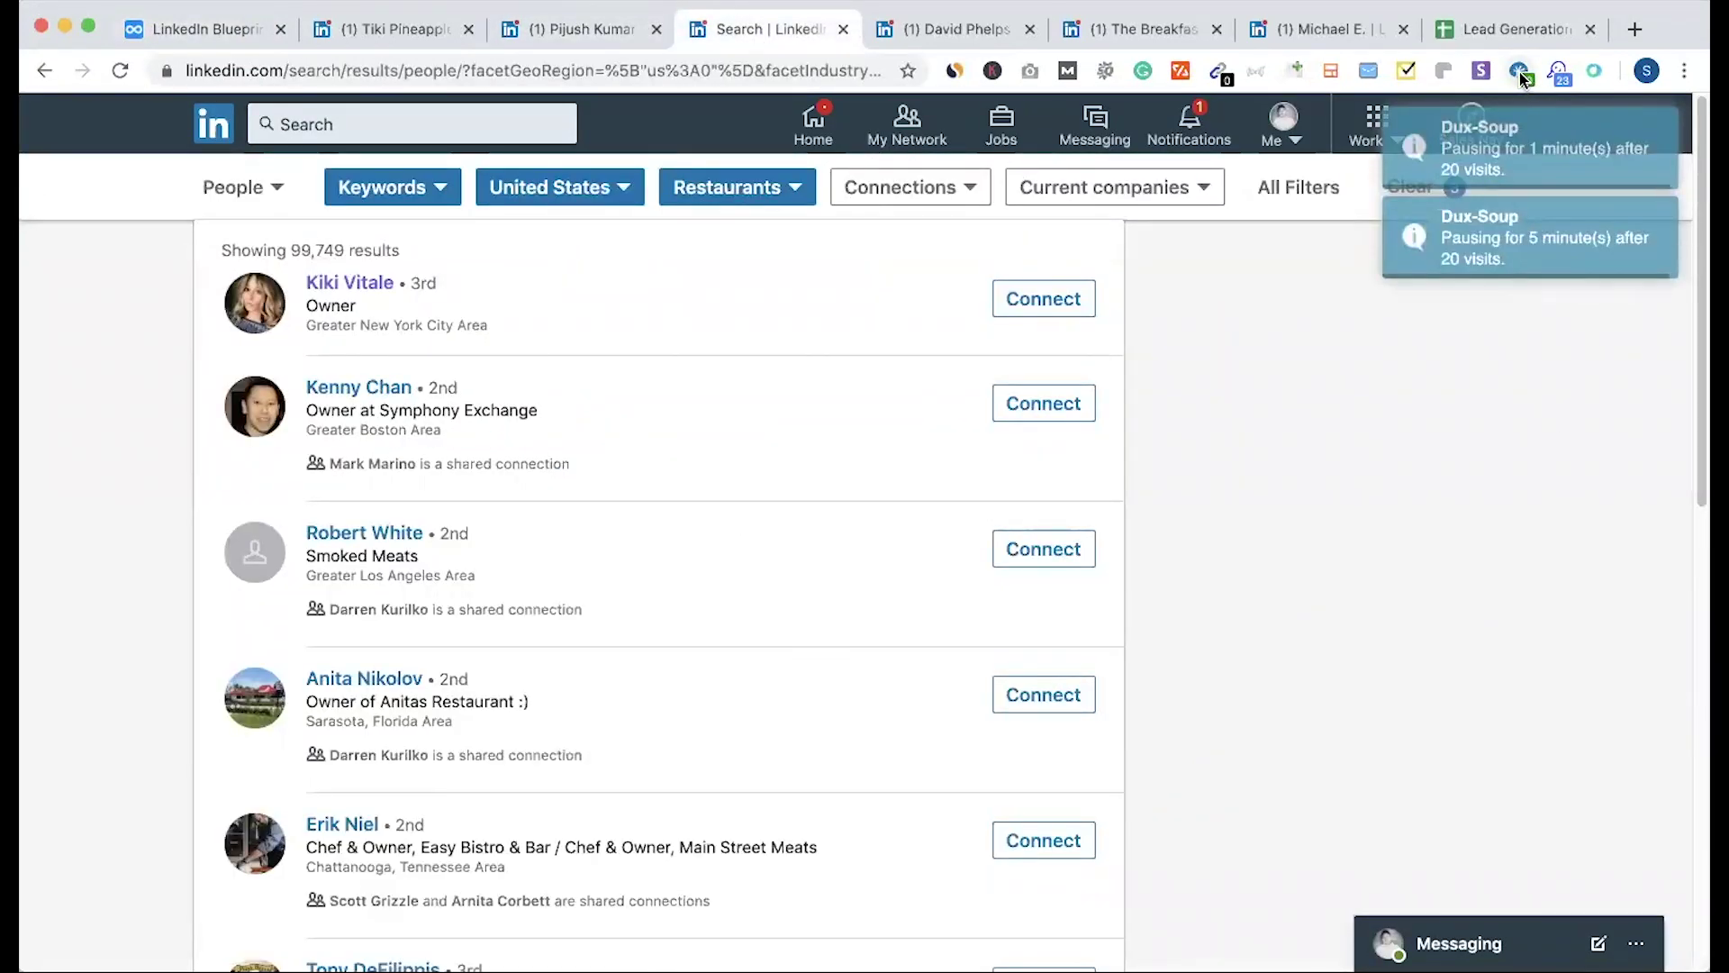
pyautogui.scroll(-3, 920, 540)
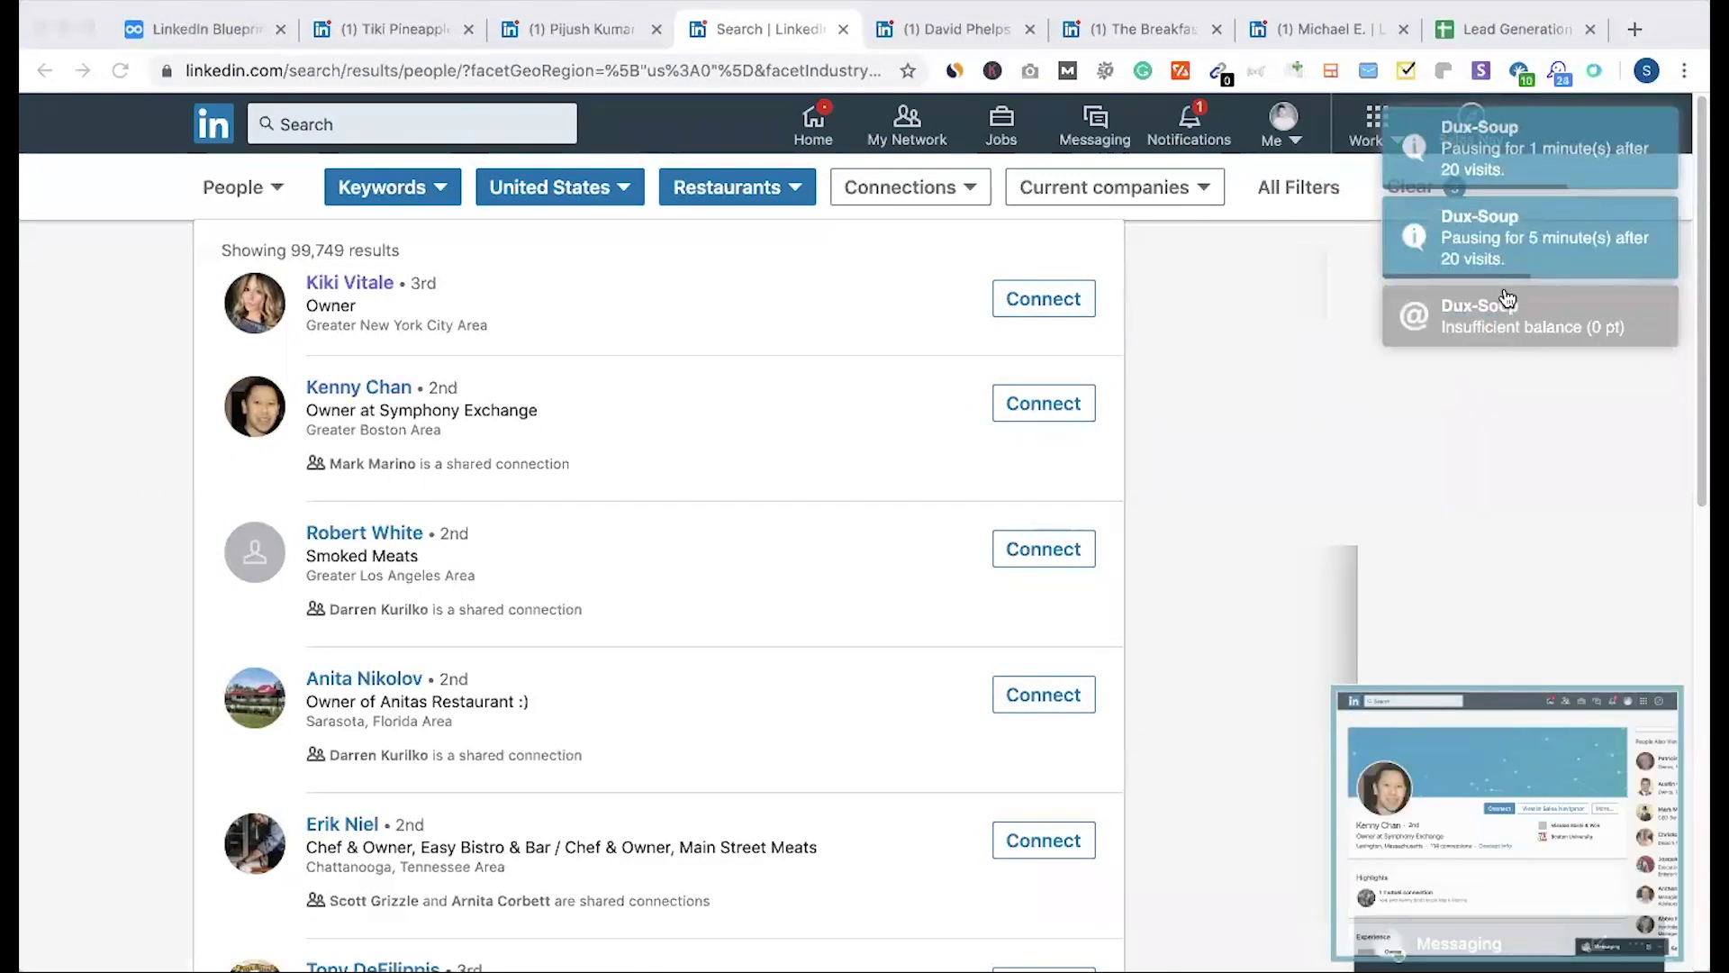
pyautogui.click(1506, 298)
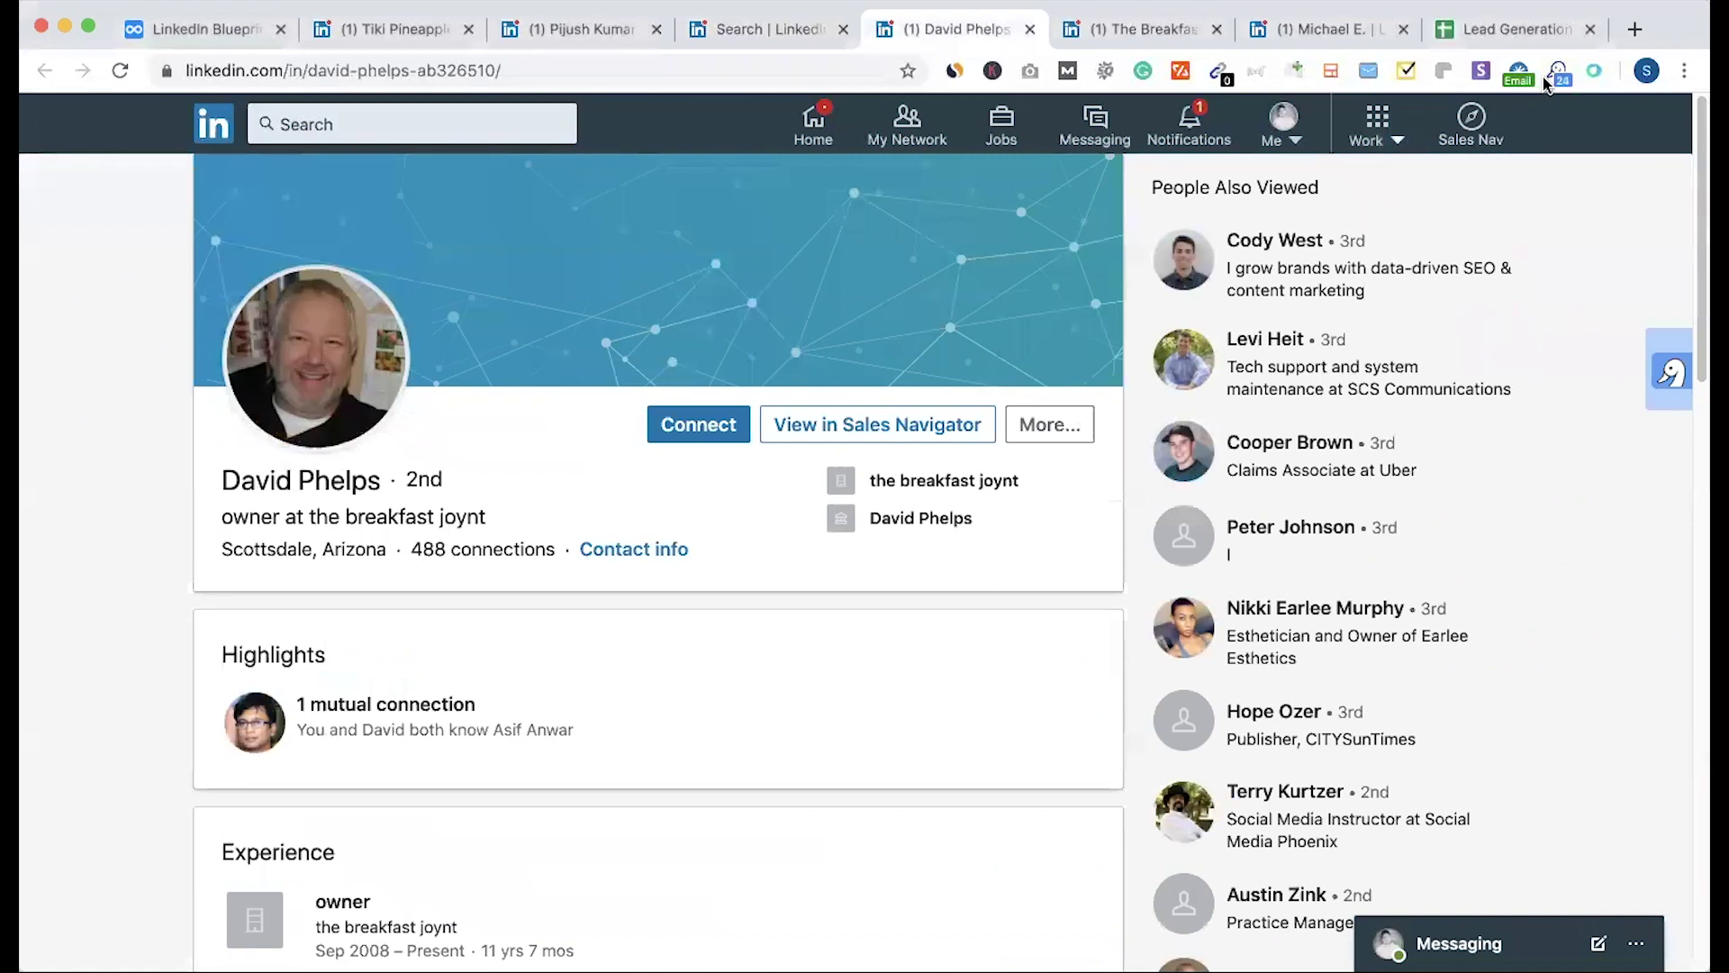
pyautogui.click(1518, 74)
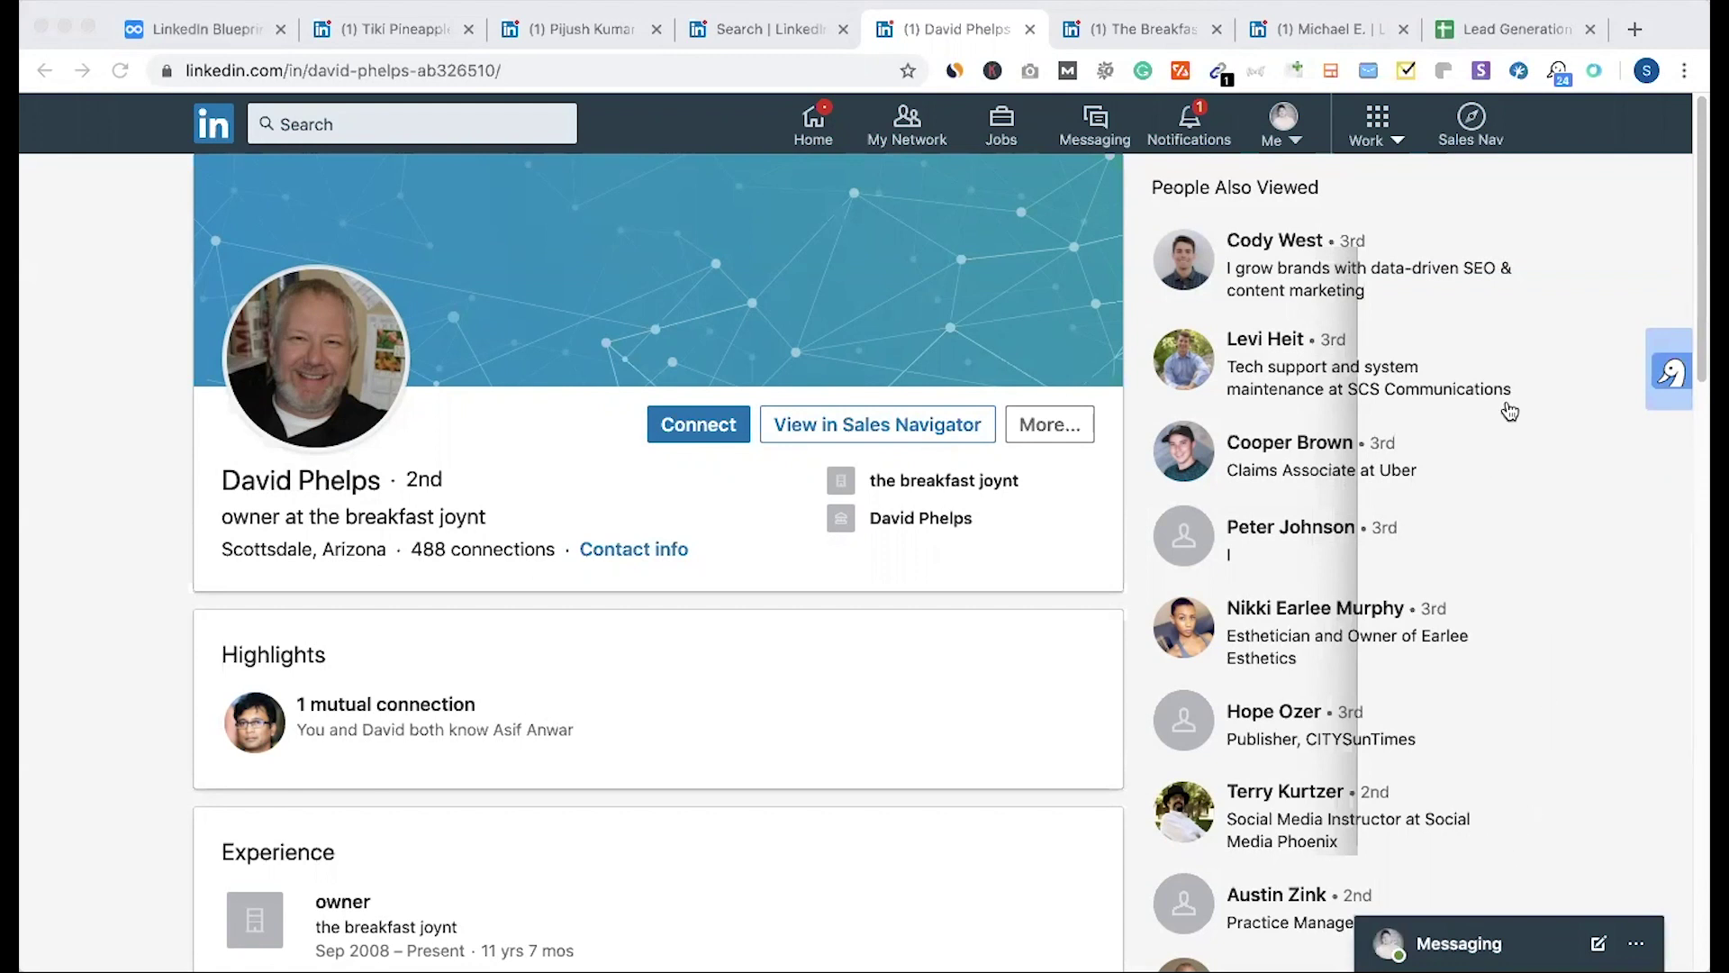
# Step: Open breakfastjoynt.com's contact page listing both Scottsdale locations, then return to the owner's profile
pyautogui.click(943, 480)
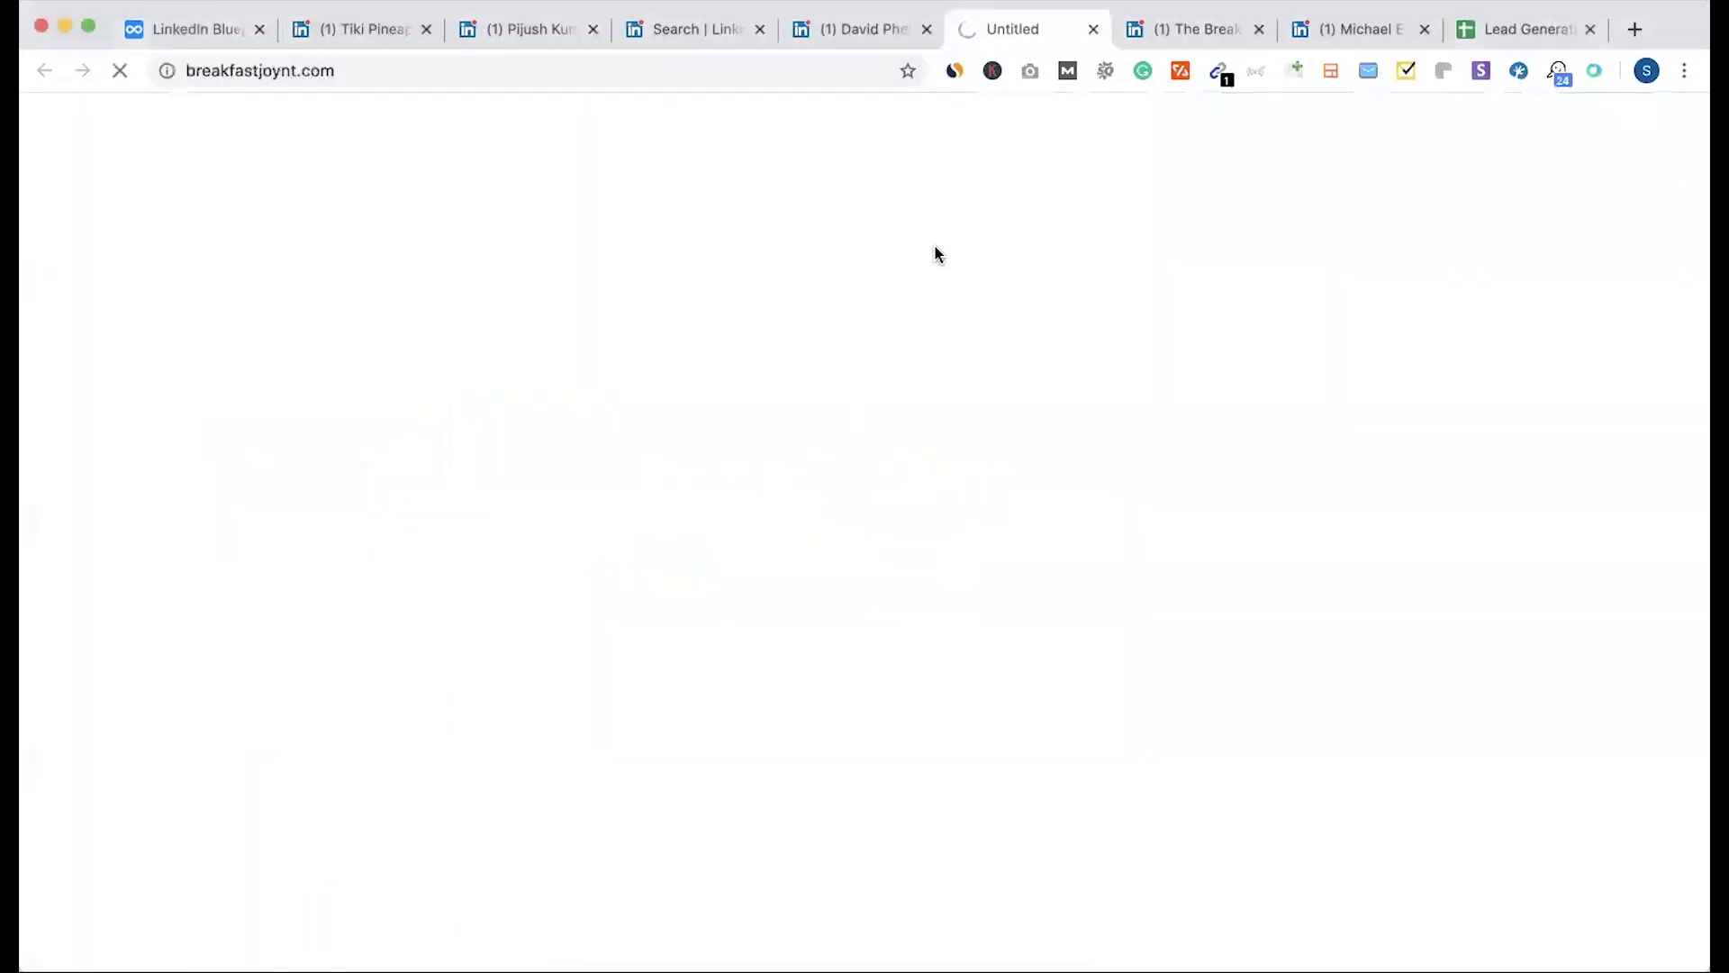
pyautogui.click(886, 31)
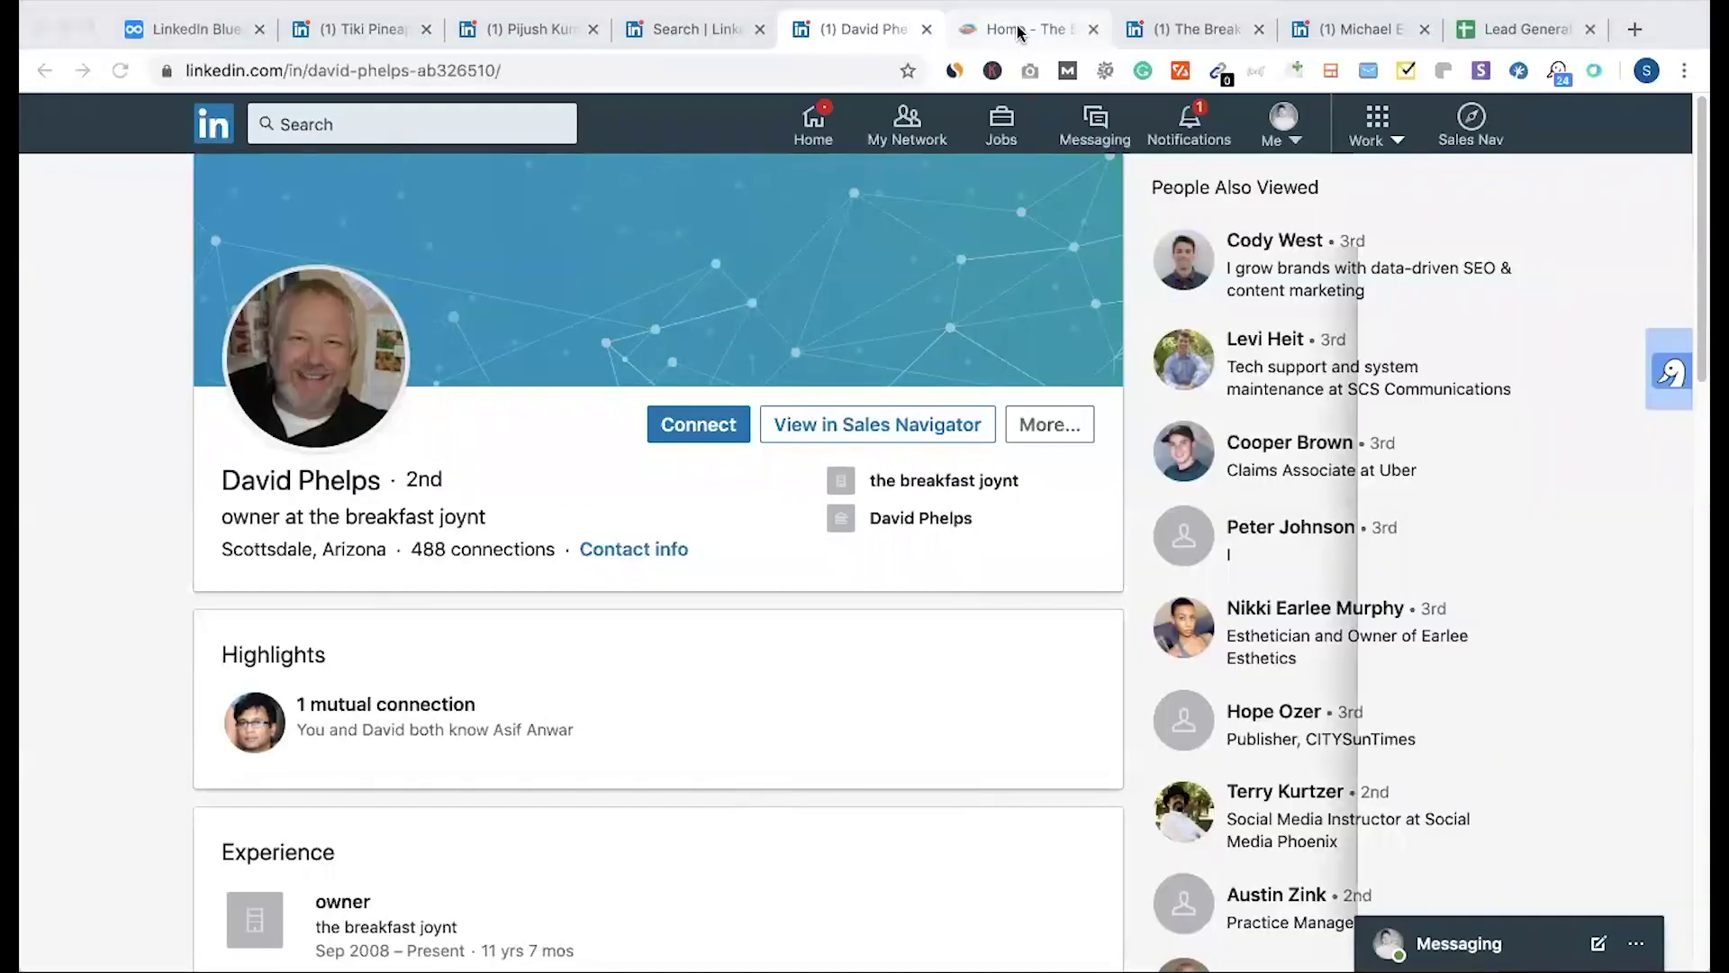
pyautogui.click(1018, 31)
pyautogui.click(1322, 150)
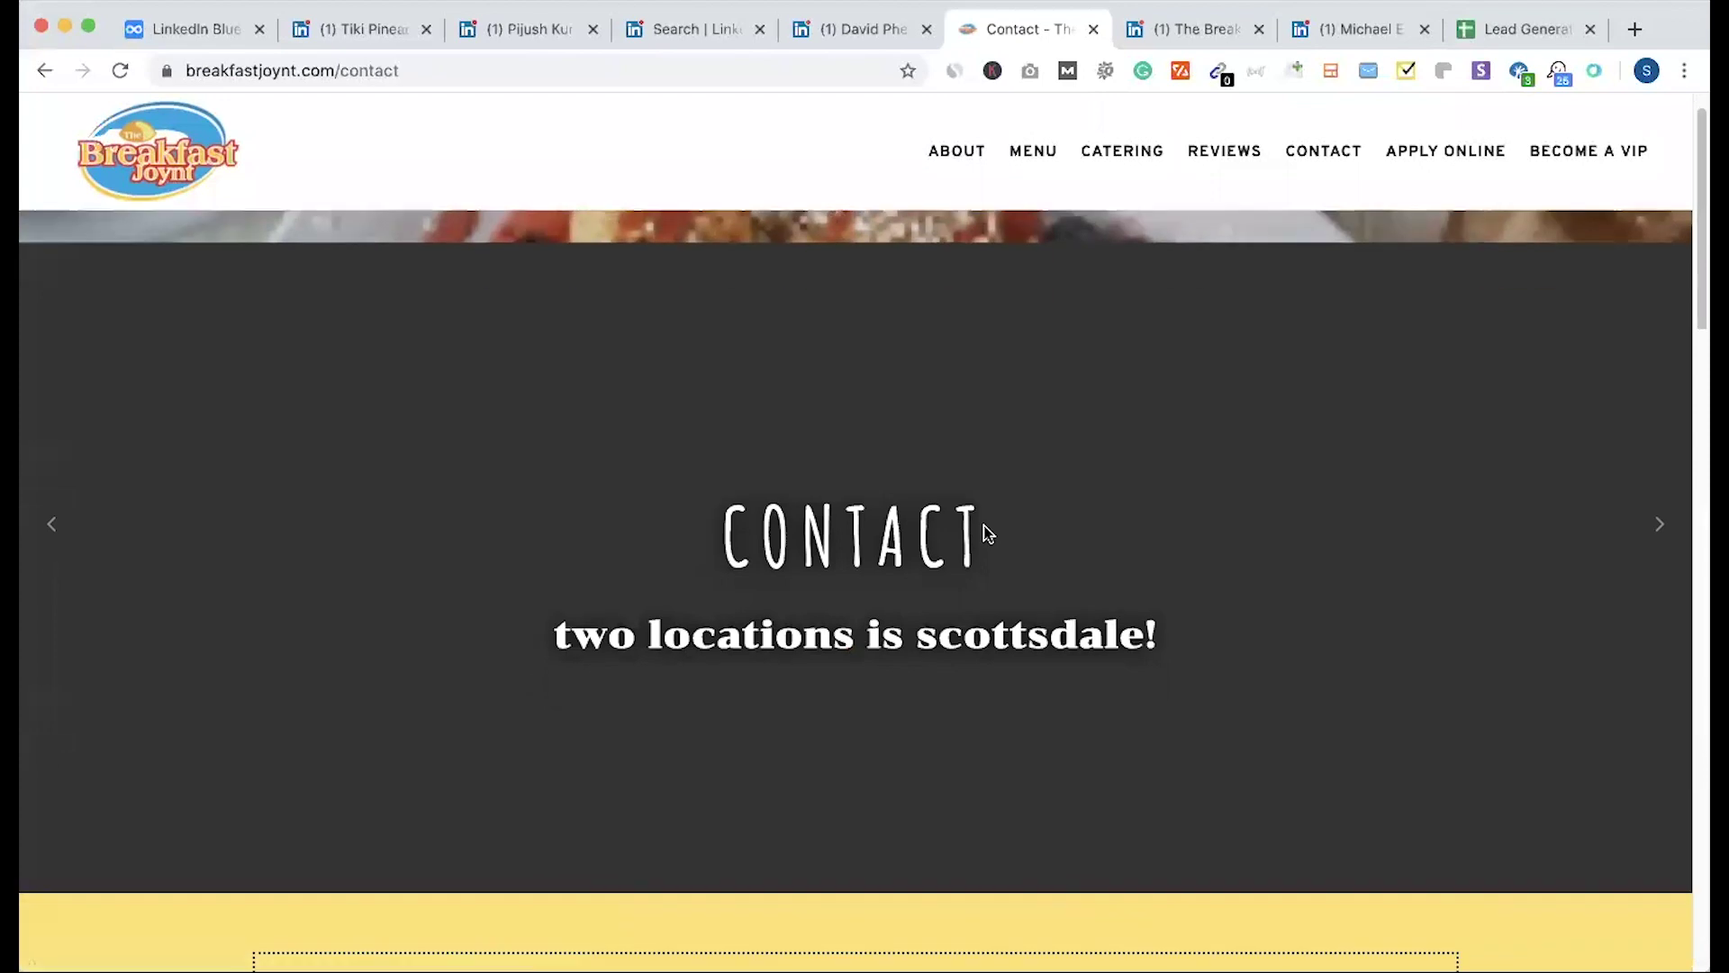
pyautogui.scroll(-10, 986, 528)
pyautogui.scroll(-15, 602, 726)
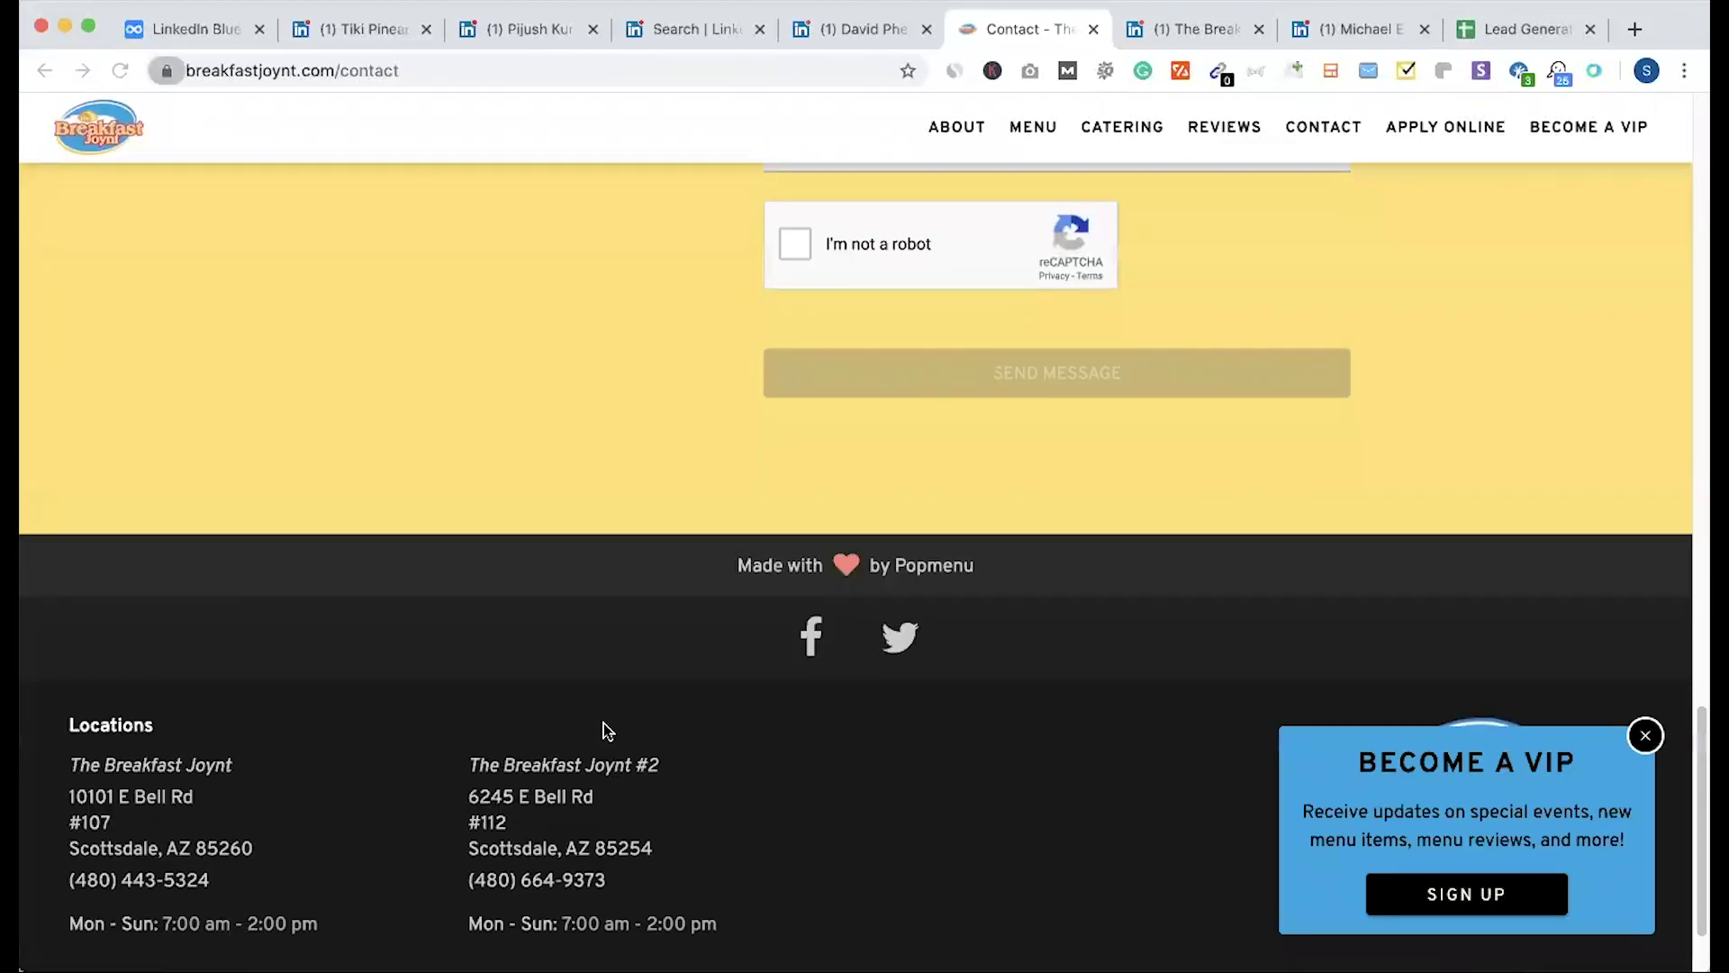
pyautogui.scroll(-3, 608, 731)
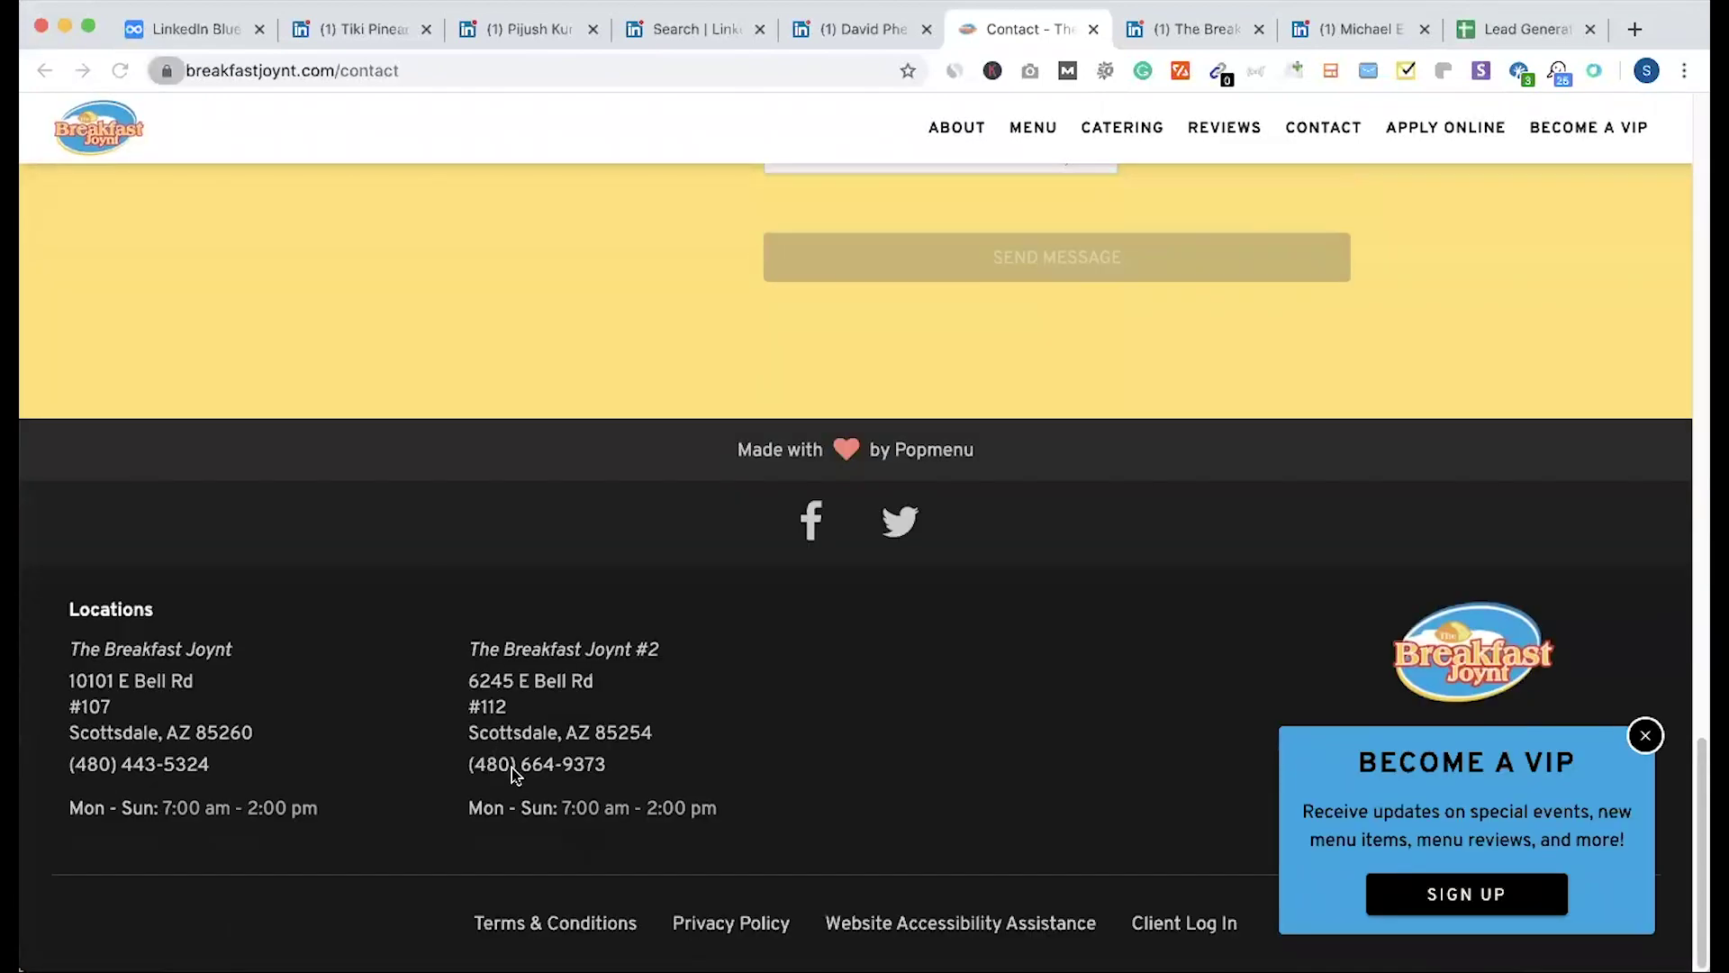
pyautogui.click(843, 30)
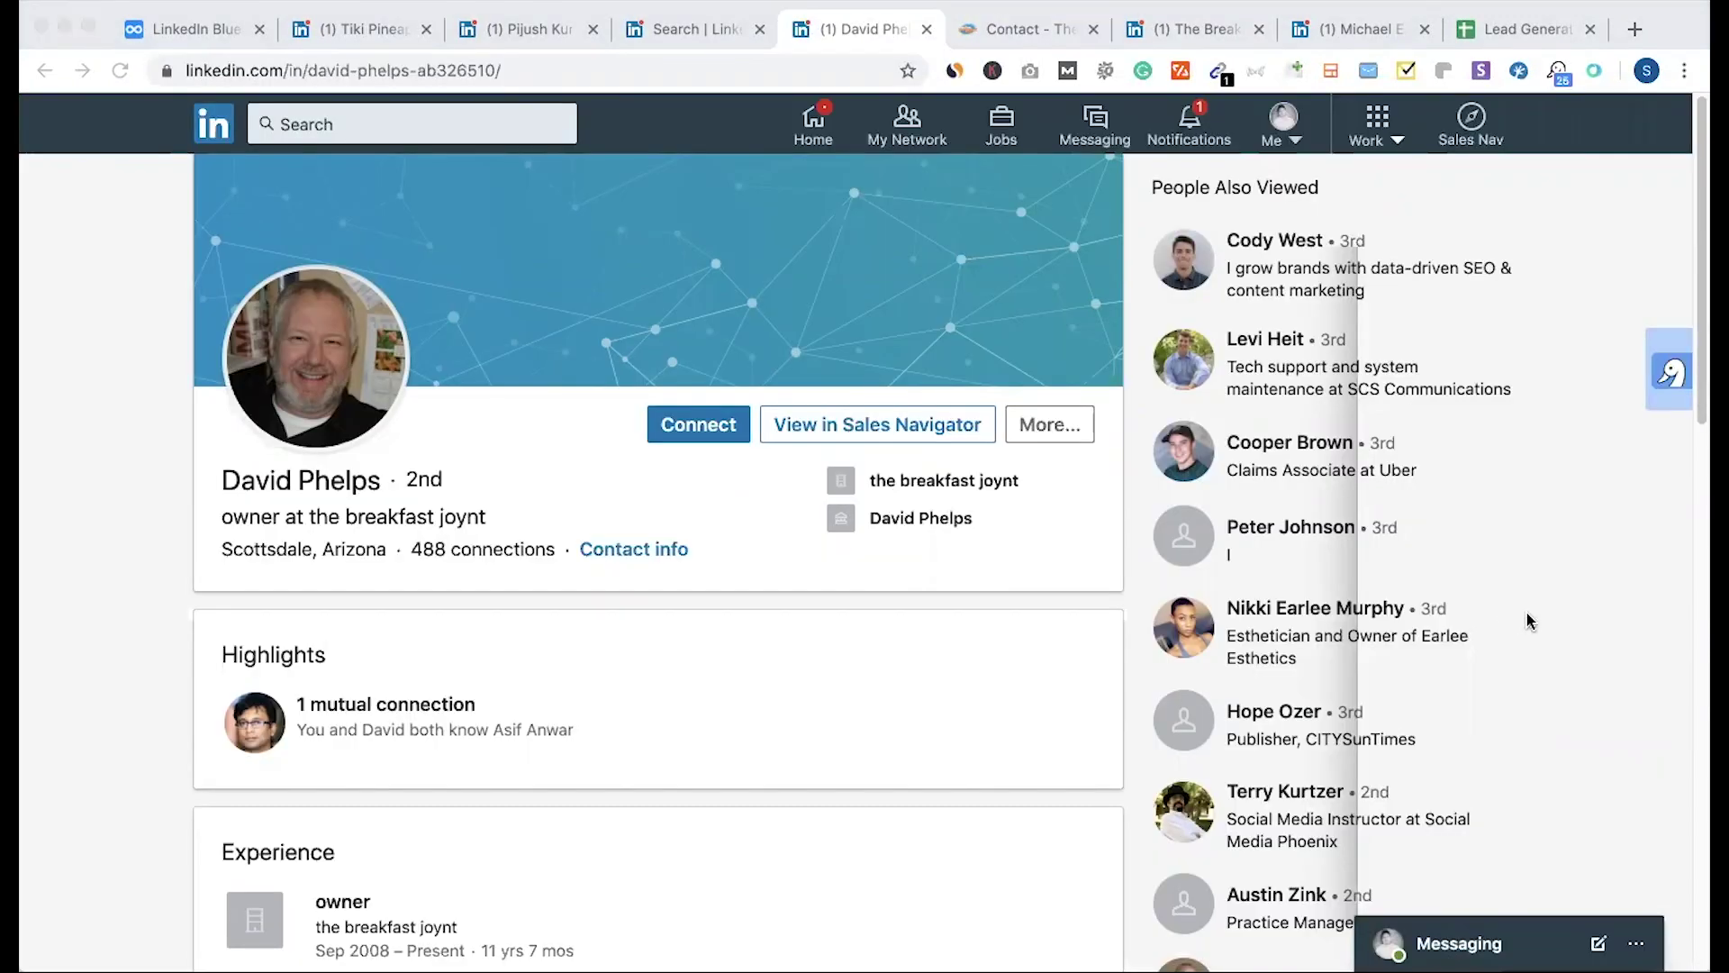
# Step: Check the owner's contact info, then scroll down the LinkedIn profile
pyautogui.click(615, 560)
pyautogui.click(1153, 168)
pyautogui.scroll(-2, 549, 453)
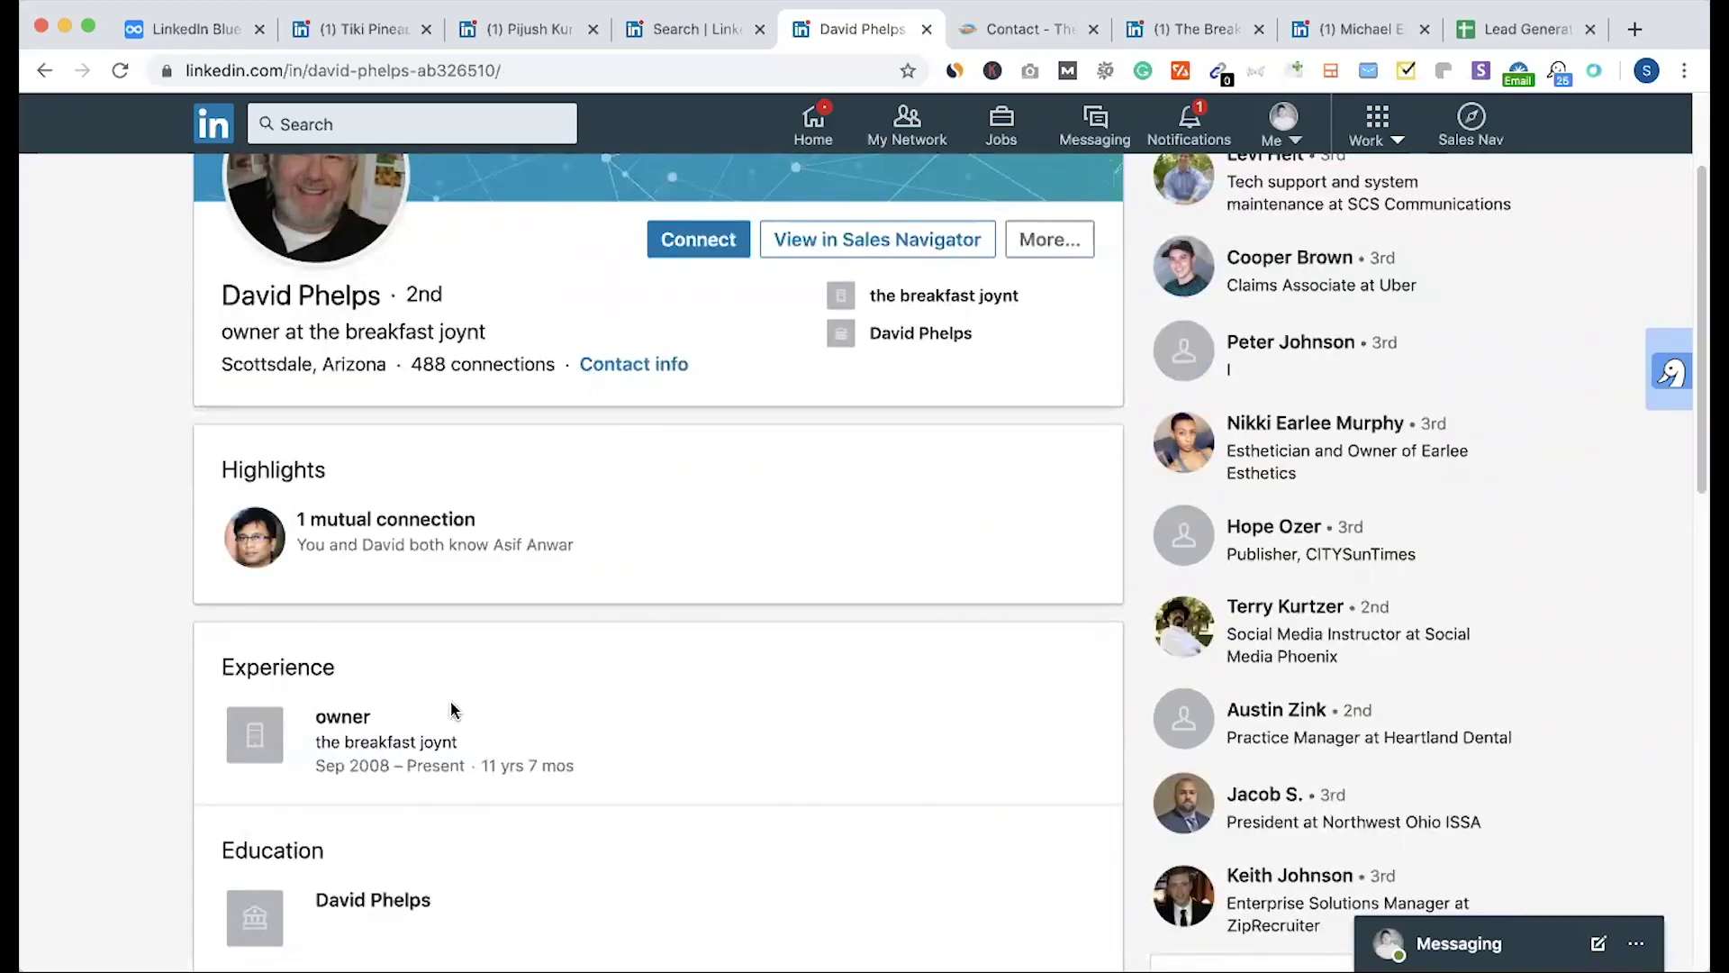
pyautogui.scroll(-1, 448, 703)
# Step: Review The Breakfast Joynt company page from a Companies search, then bring up Snov.io on the owner's profile
pyautogui.keyDown('super'); pyautogui.click(397, 716); pyautogui.keyUp('super')
pyautogui.click(1065, 40)
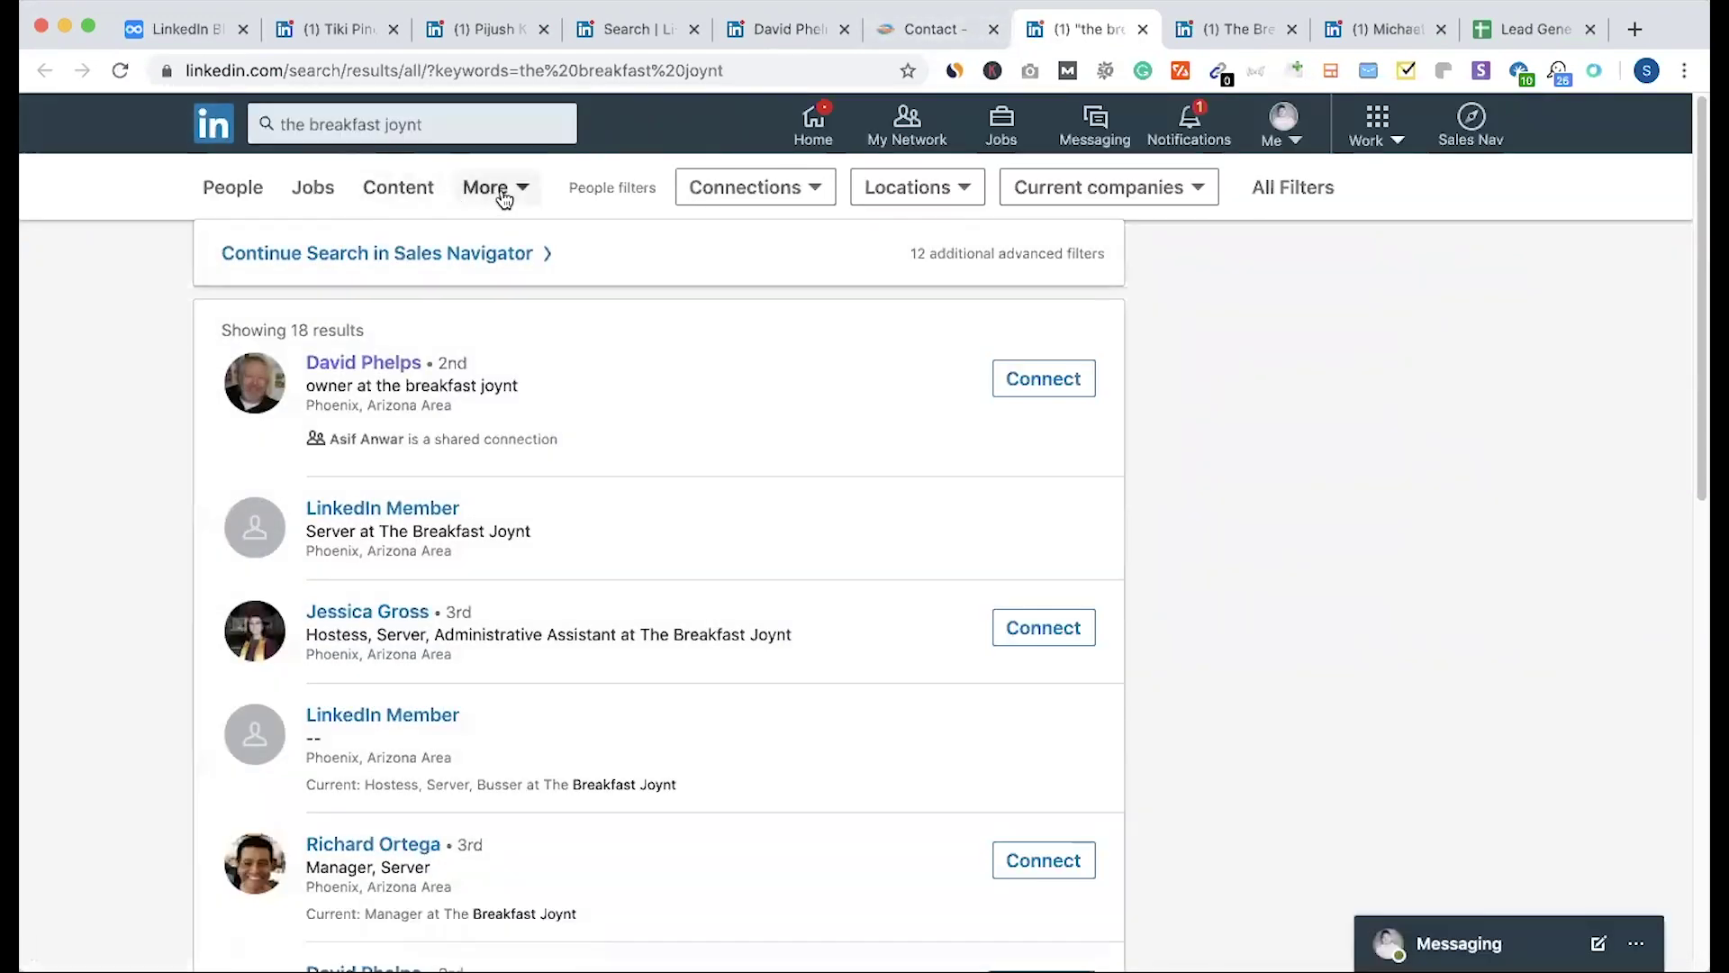
pyautogui.click(502, 191)
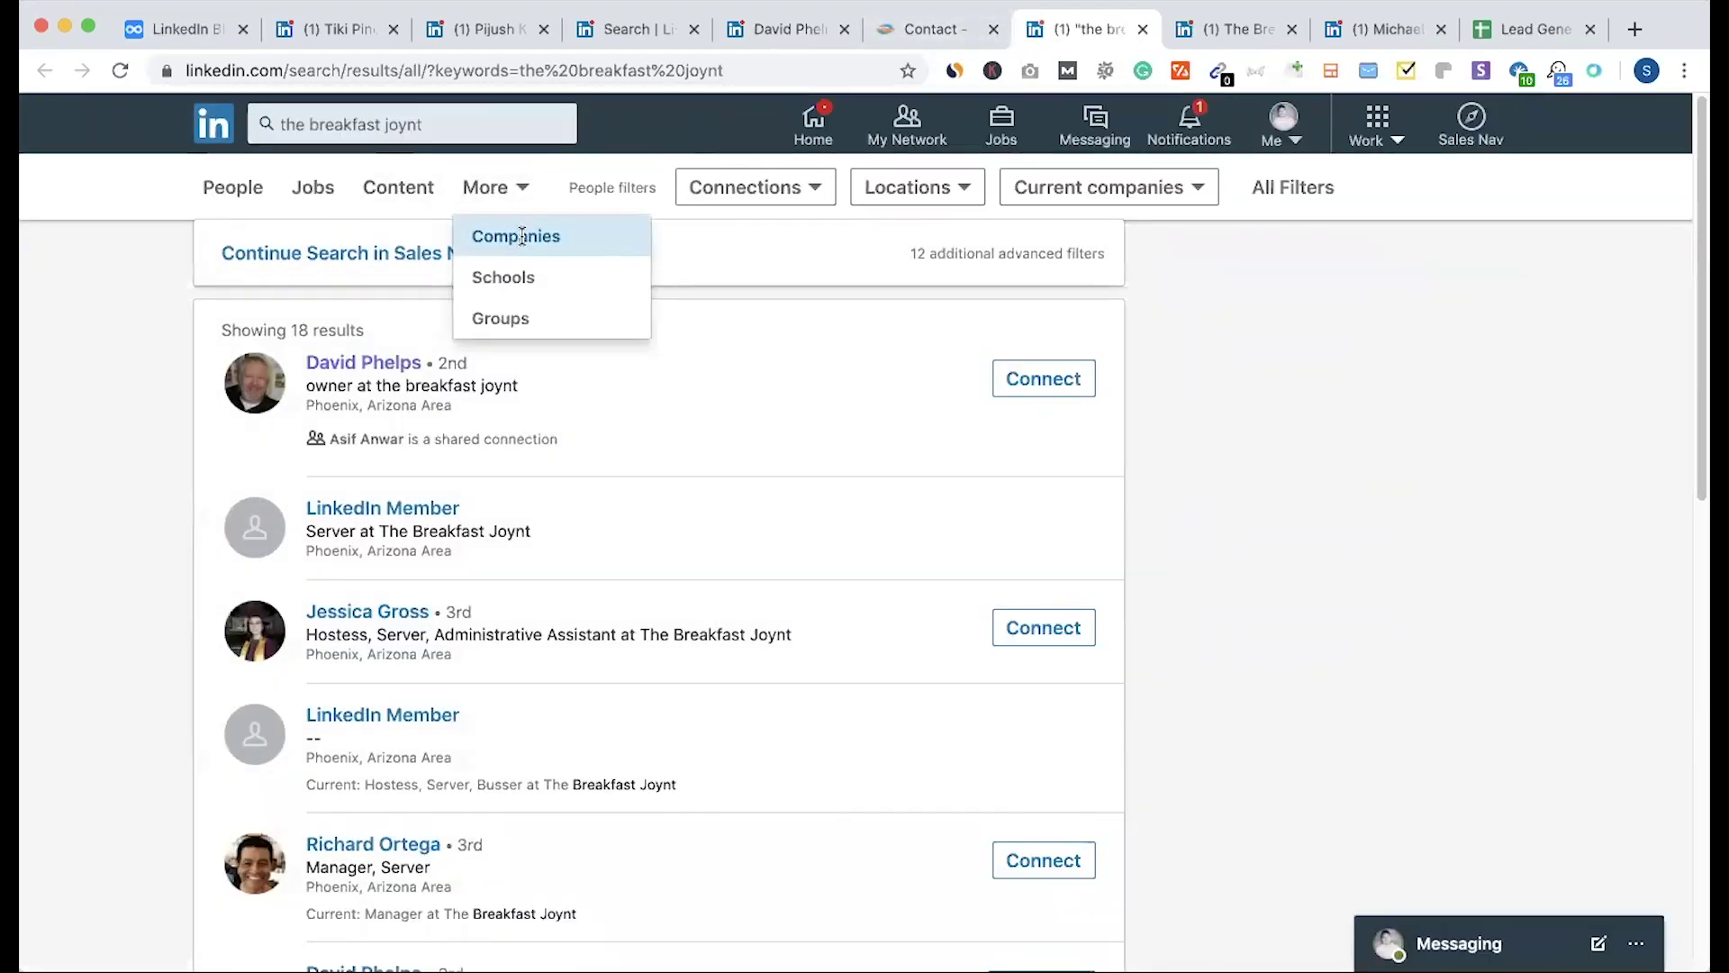
pyautogui.click(522, 236)
pyautogui.scroll(-1, 397, 375)
pyautogui.click(388, 281)
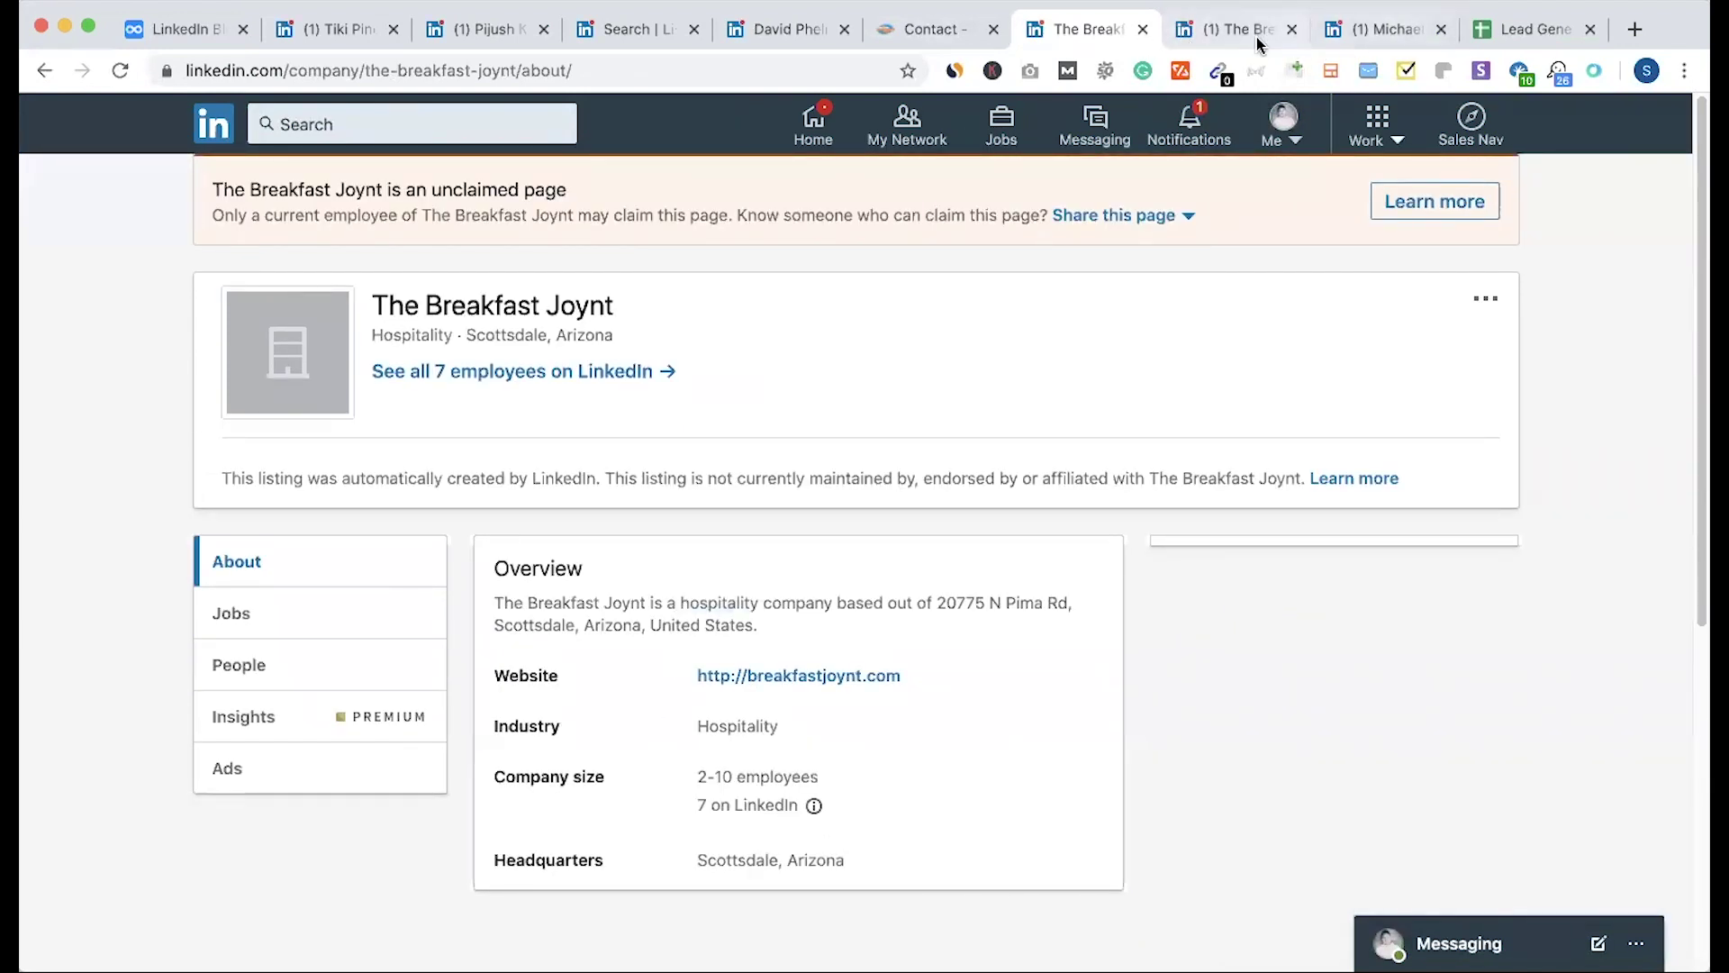
pyautogui.click(1142, 29)
pyautogui.hotkey('ctrl', 'shift', 'Tab')
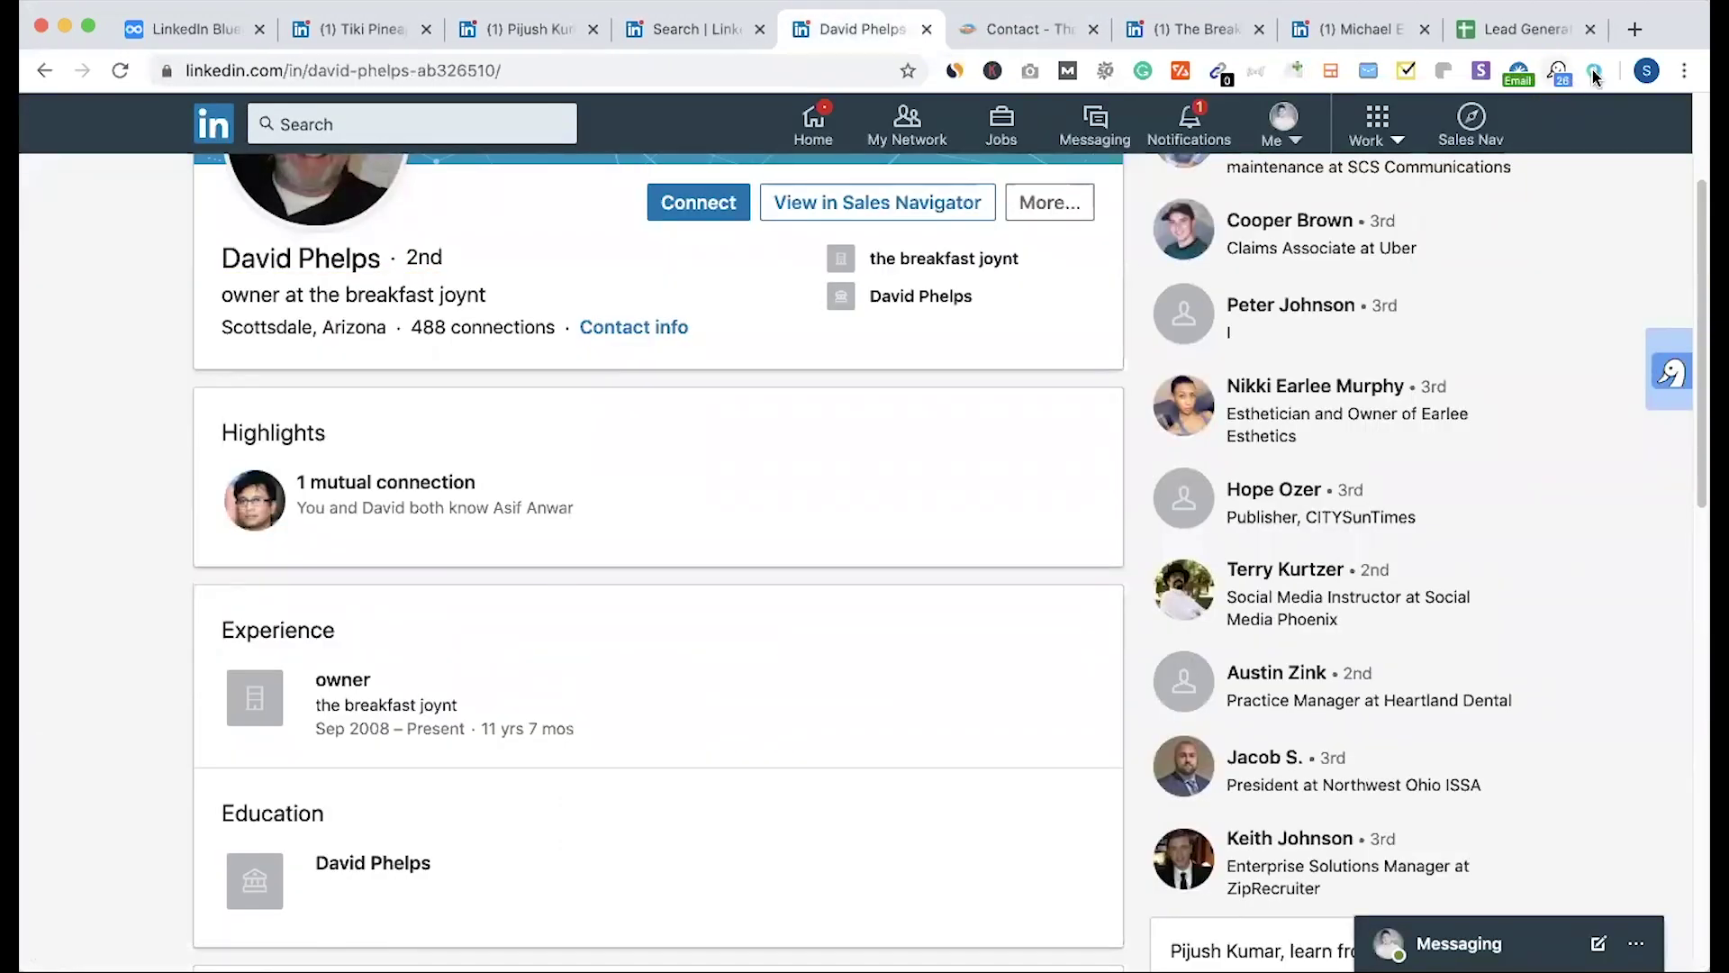
pyautogui.click(1480, 71)
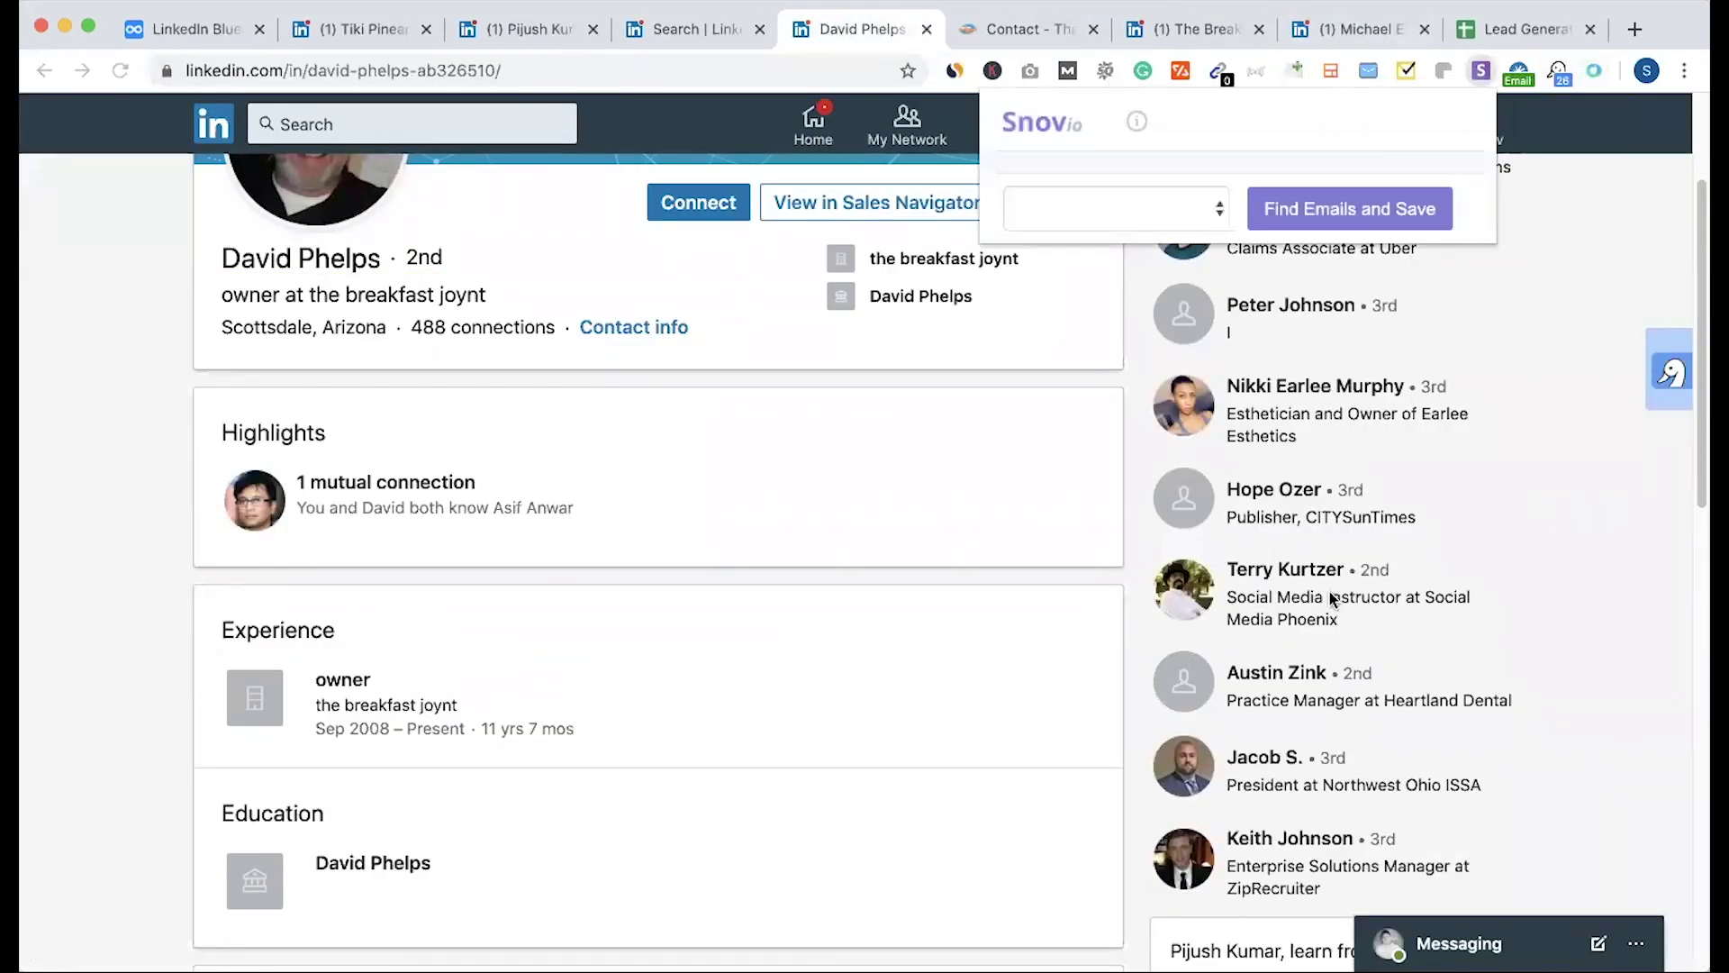
# Step: Find the Breakfast Joynt owner's email and save them to Snov.io's People List
pyautogui.click(1346, 298)
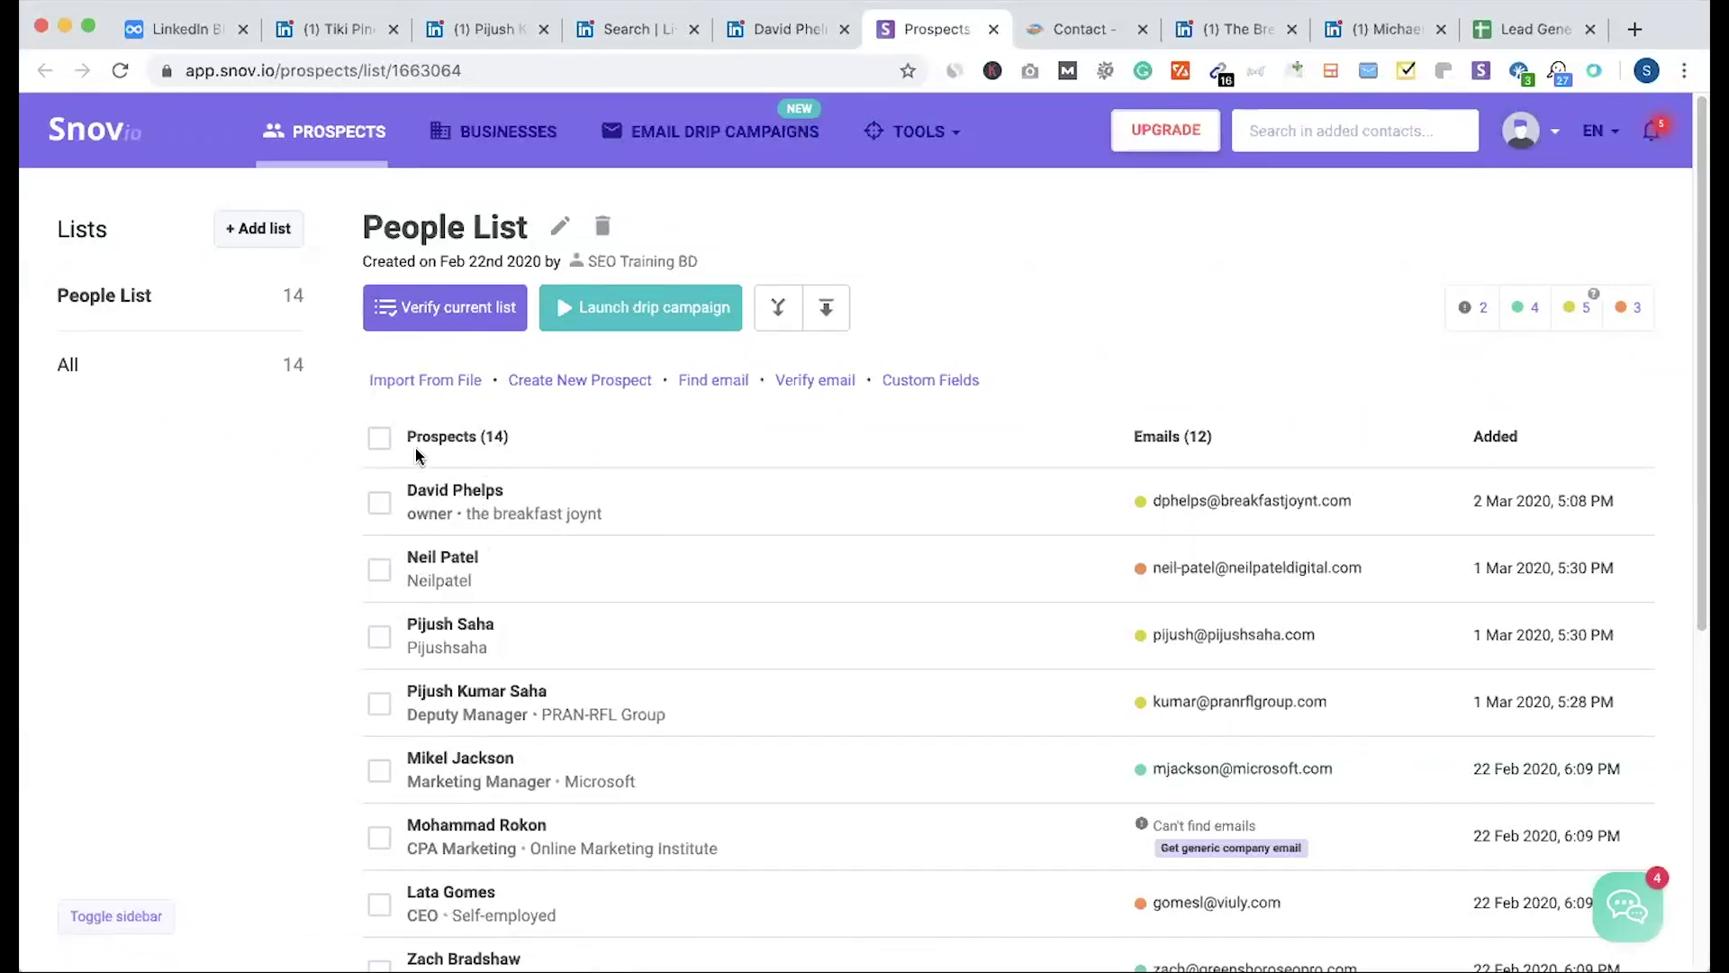
# Step: Copy the row-3 owner's first and last name from the sheet into Snov.io's find-email form
pyautogui.click(712, 379)
pyautogui.hotkey('ctrl', 'Tab')
pyautogui.hotkey('ctrl', 'Tab')
pyautogui.hotkey('ctrl', 'Tab')
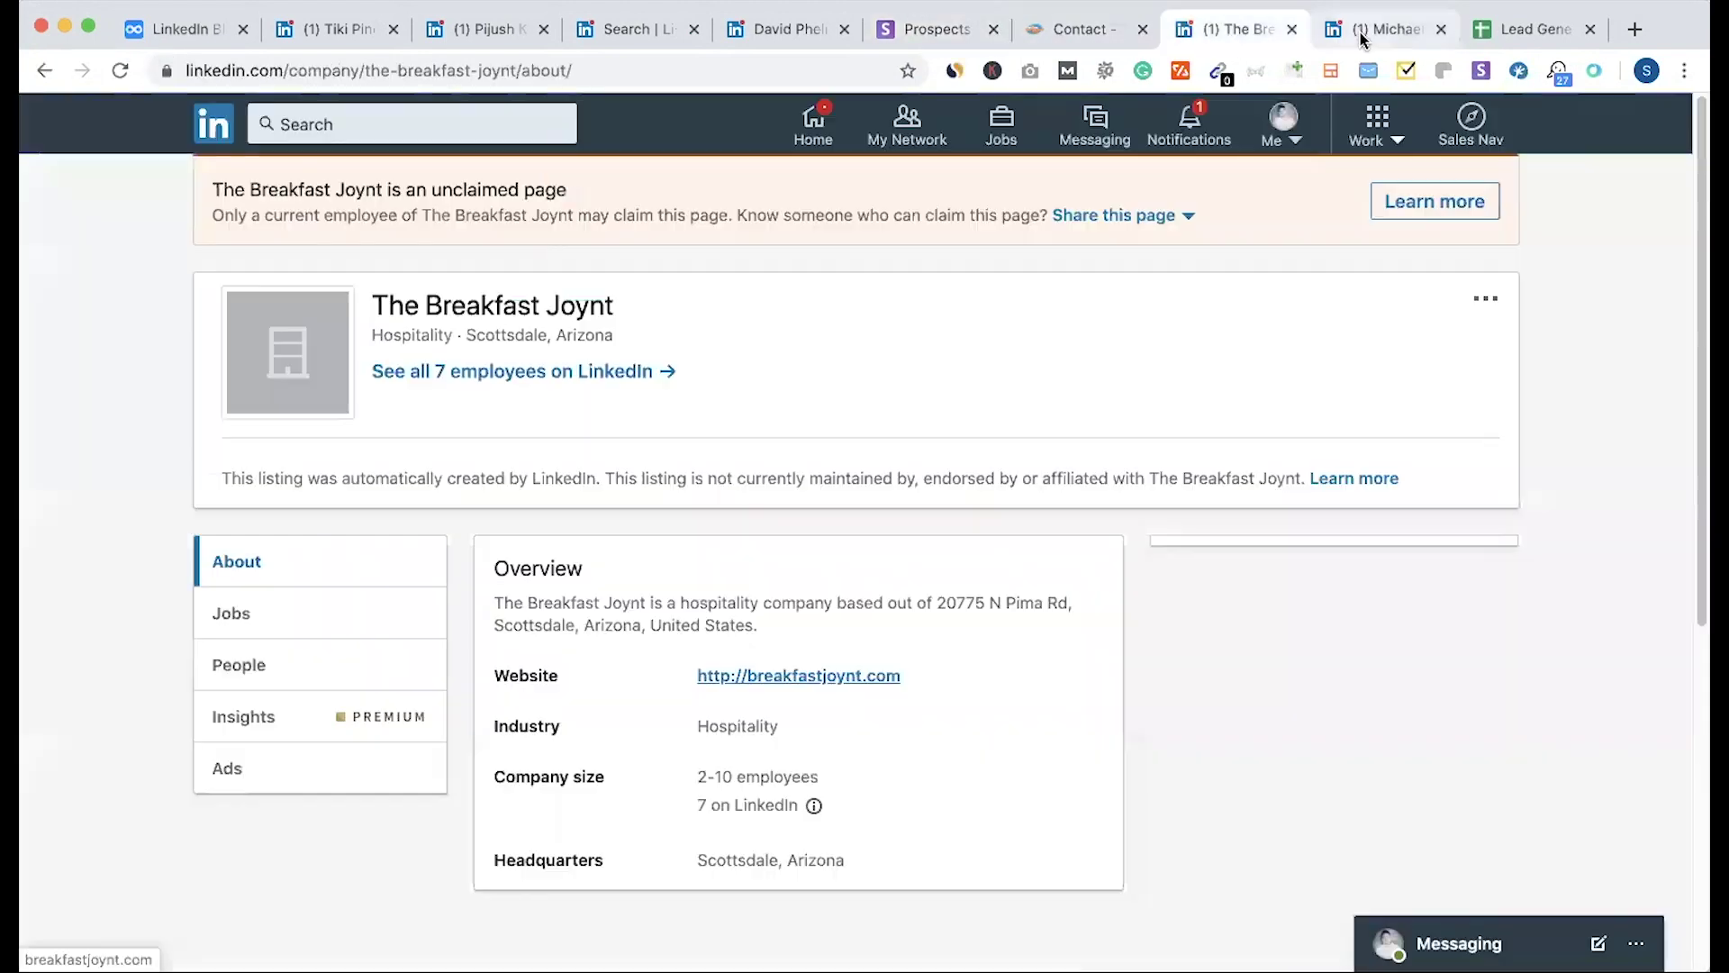
pyautogui.hotkey('ctrl', 'Tab')
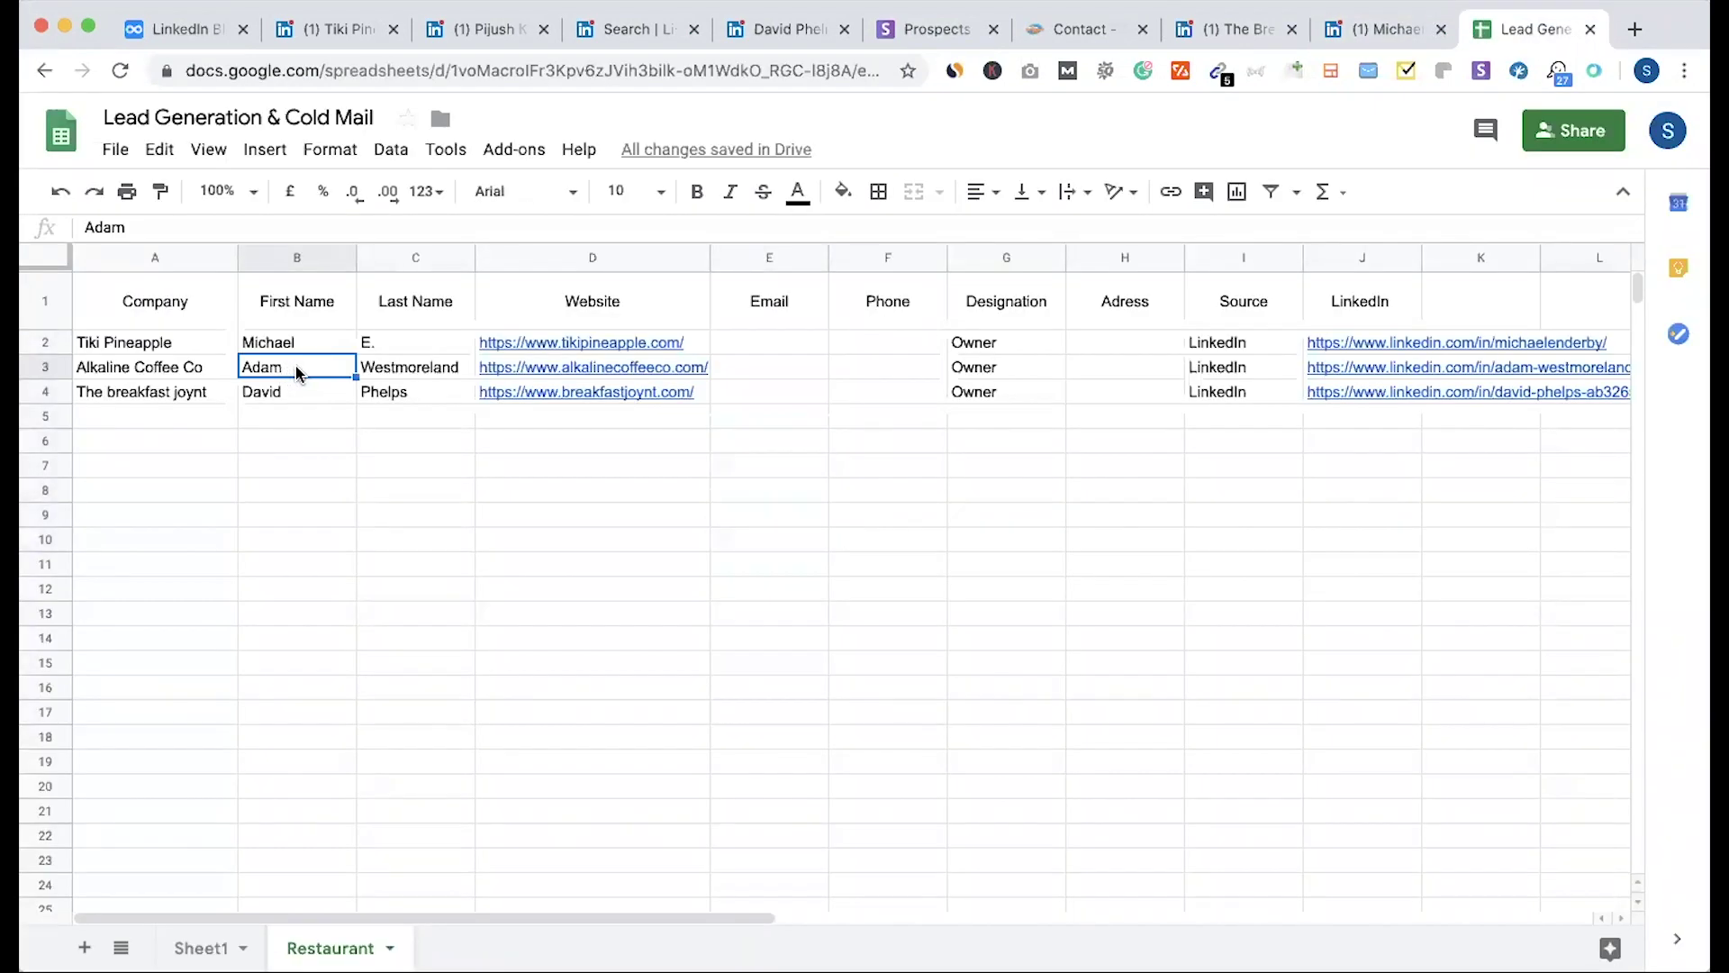
pyautogui.moveTo(313, 376); pyautogui.dragTo(382, 375)
pyautogui.hotkey('ctrl', 'c')
pyautogui.hotkey('ctrl', '6')
pyautogui.hotkey('ctrl', 'v')
pyautogui.press('BackSpace')
pyautogui.press('BackSpace')
pyautogui.press('BackSpace')
pyautogui.press('BackSpace')
pyautogui.press('BackSpace')
pyautogui.press('BackSpace')
pyautogui.press('BackSpace')
pyautogui.press('BackSpace')
pyautogui.press('BackSpace')
pyautogui.press('BackSpace')
pyautogui.press('BackSpace')
pyautogui.press('BackSpace')
pyautogui.press('BackSpace')
pyautogui.press('BackSpace')
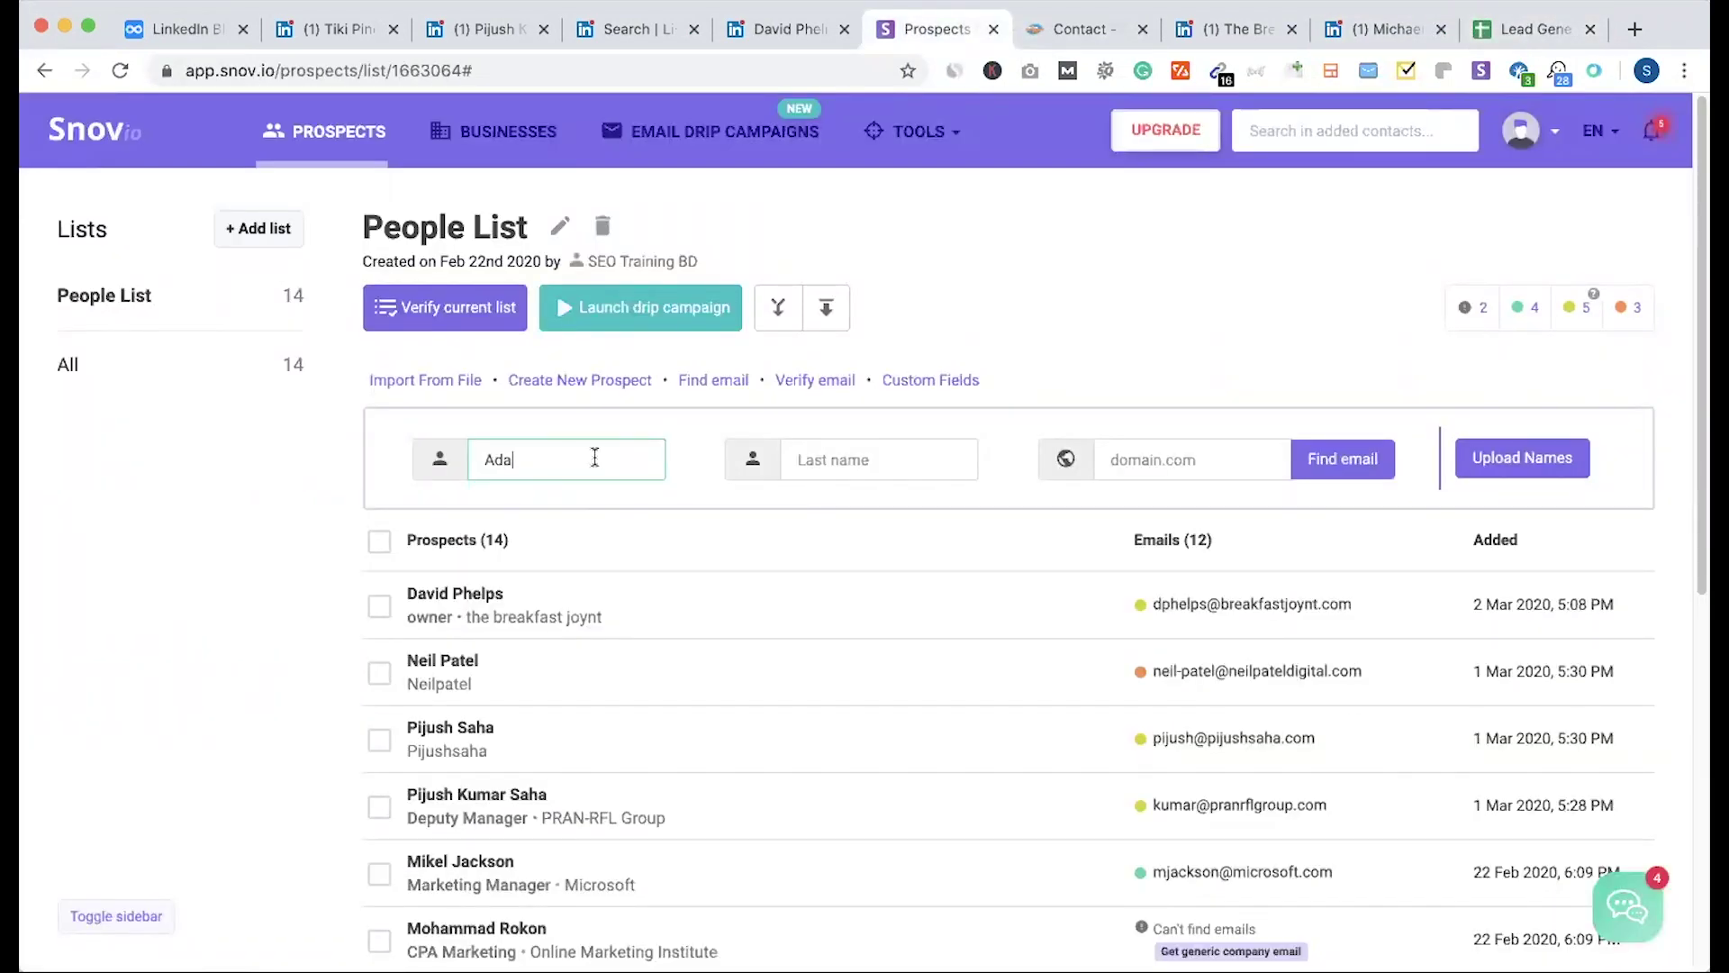
# Step: Add the alkalinecoffeeco.com domain from D3 and search for the owner's email
pyautogui.hotkey('ctrl', '9')
pyautogui.click(642, 376)
pyautogui.press('Return')
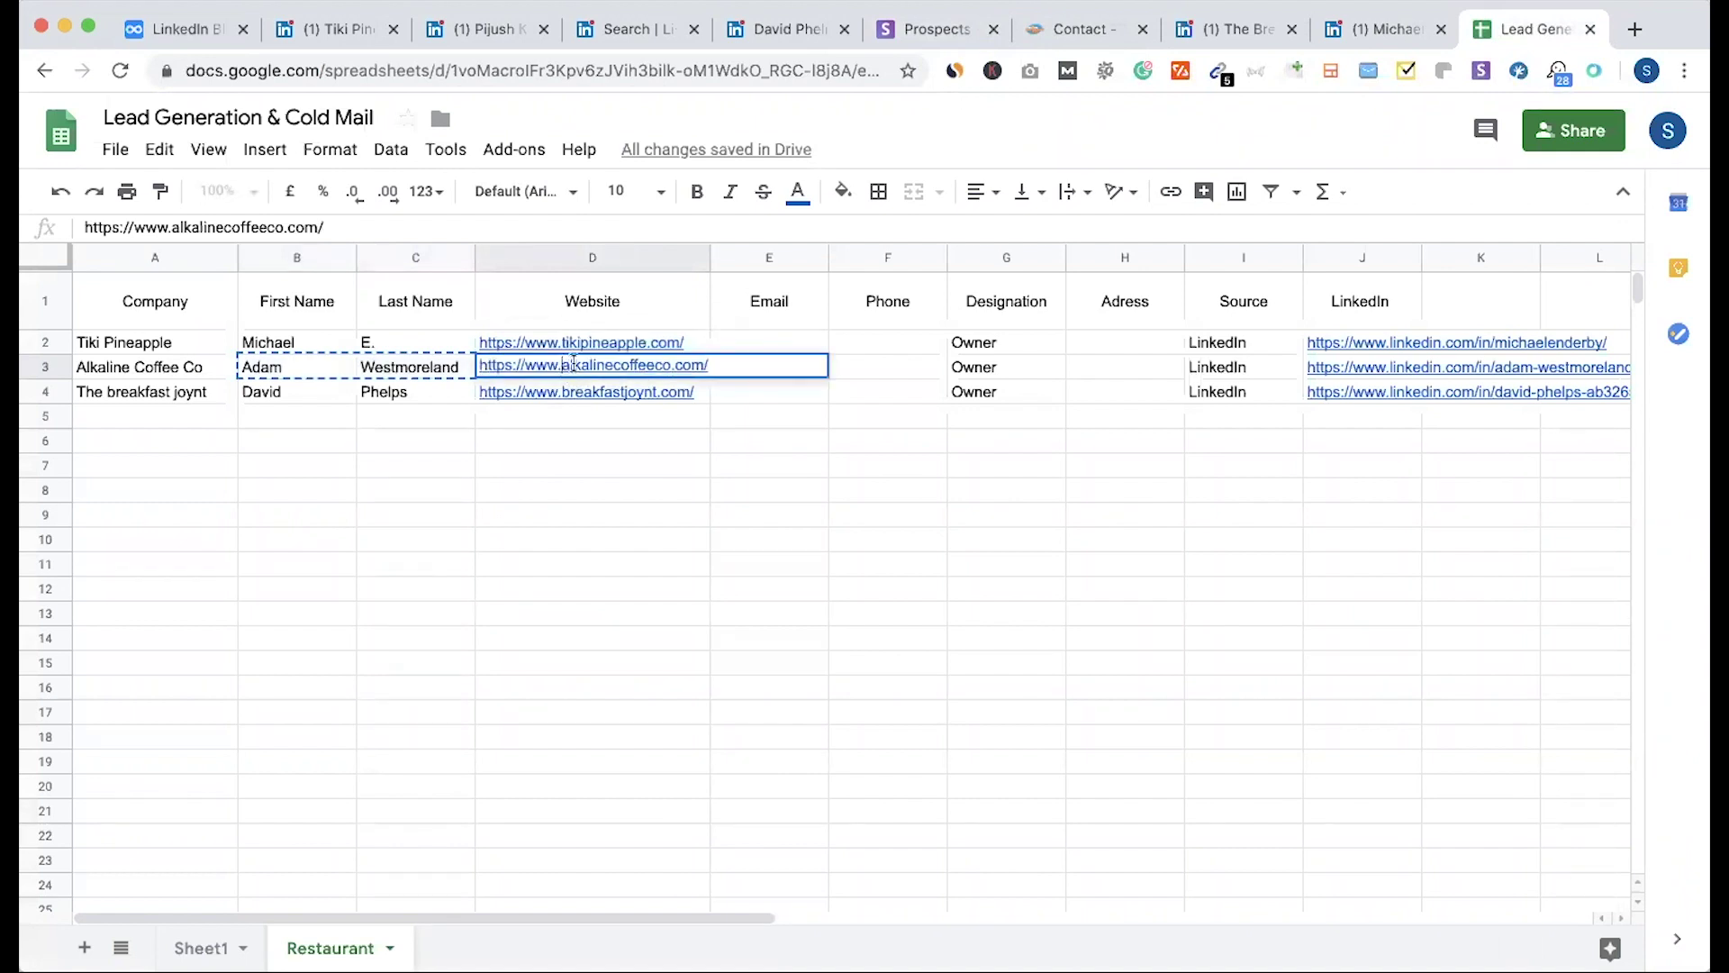
pyautogui.moveTo(572, 364); pyautogui.dragTo(711, 364)
pyautogui.hotkey('ctrl', 'c')
pyautogui.click(663, 475)
pyautogui.hotkey('ctrl', '6')
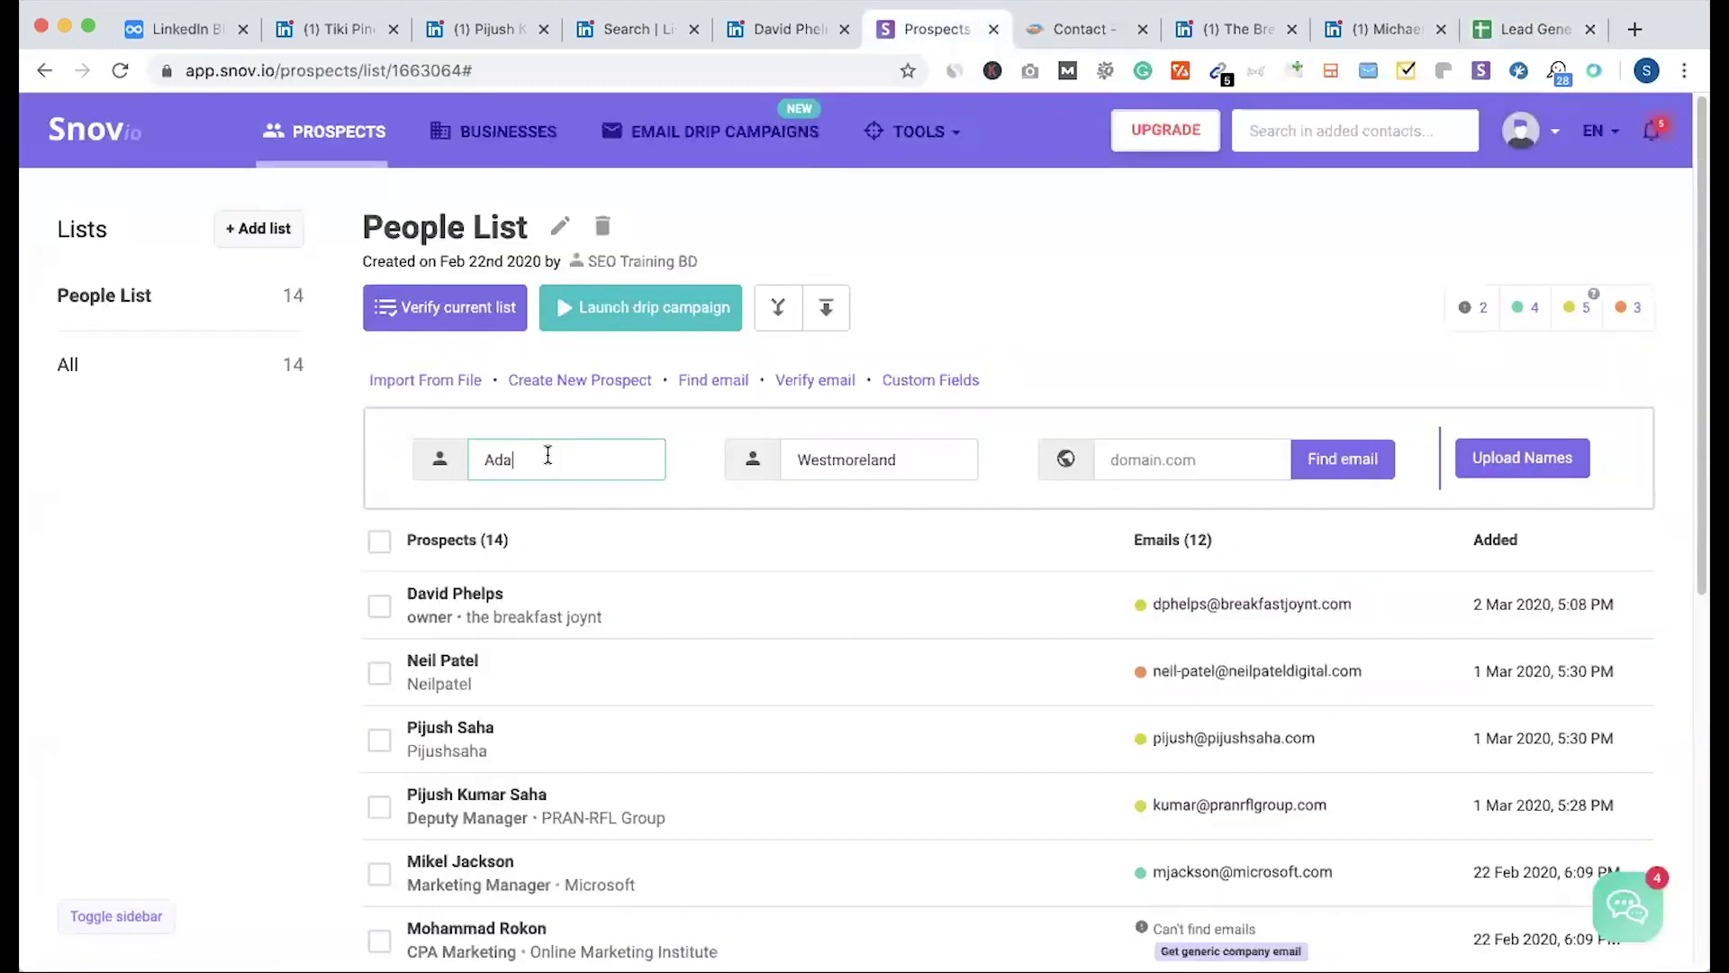
pyautogui.write('m')
pyautogui.click(1125, 458)
pyautogui.hotkey('ctrl', 'v')
pyautogui.click(1369, 473)
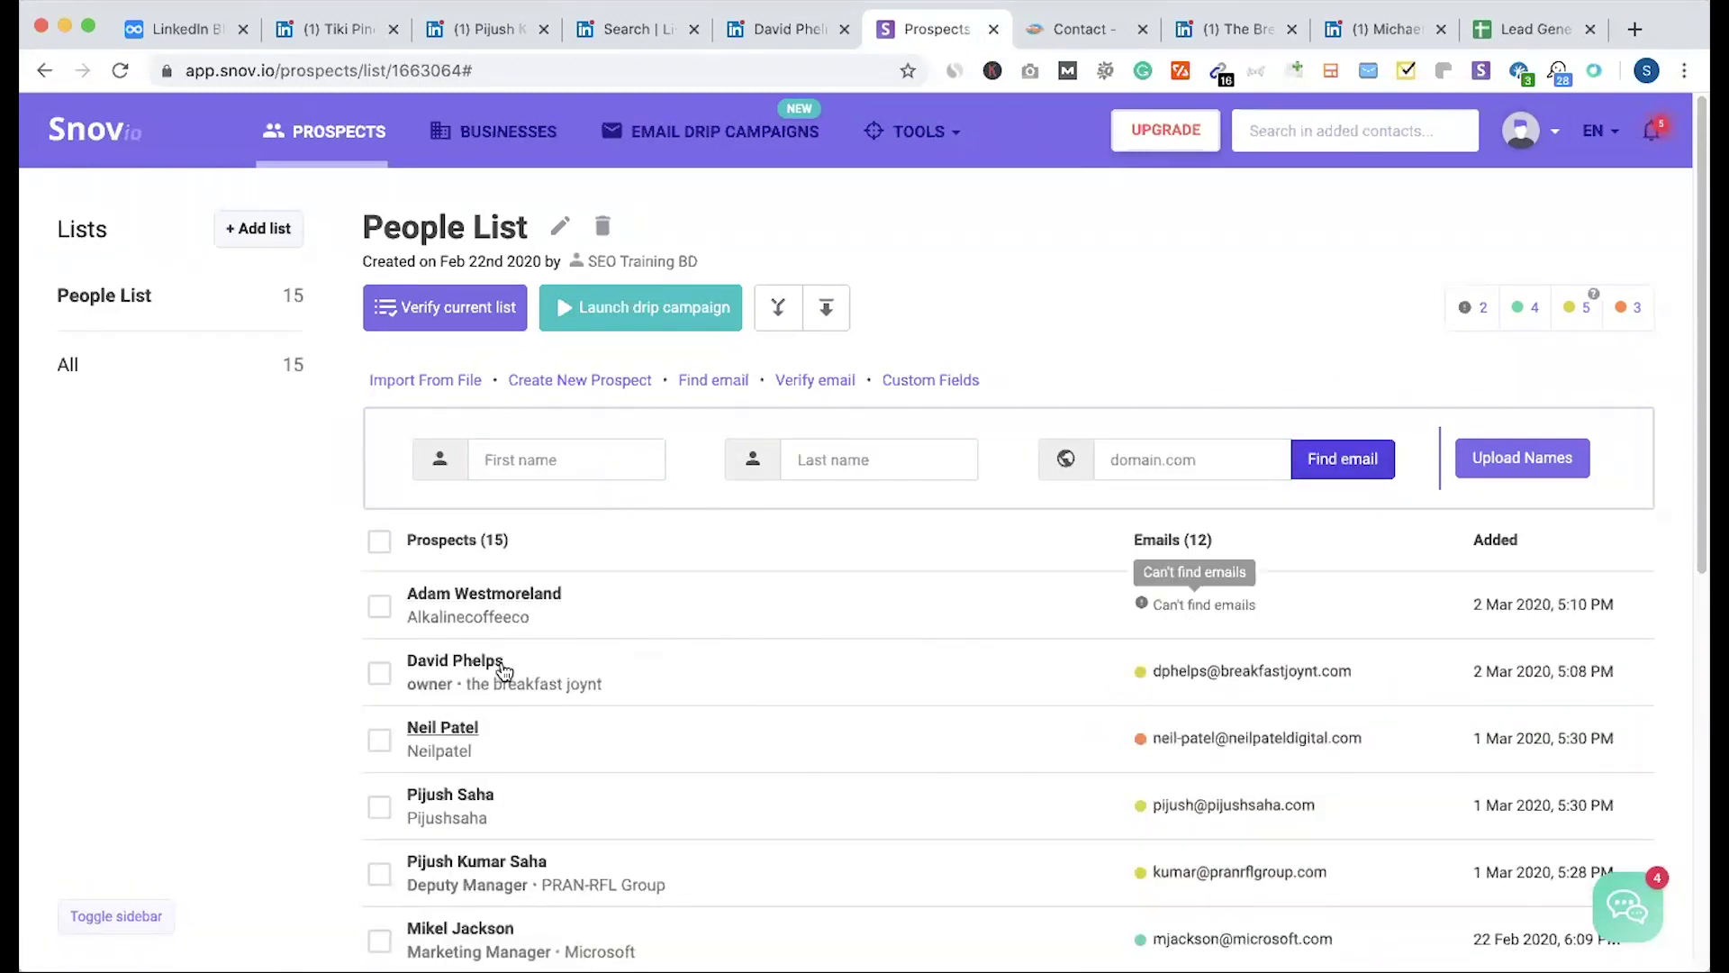
# Step: Look at the new prospect's details, then select B2 in the lead sheet
pyautogui.click(486, 595)
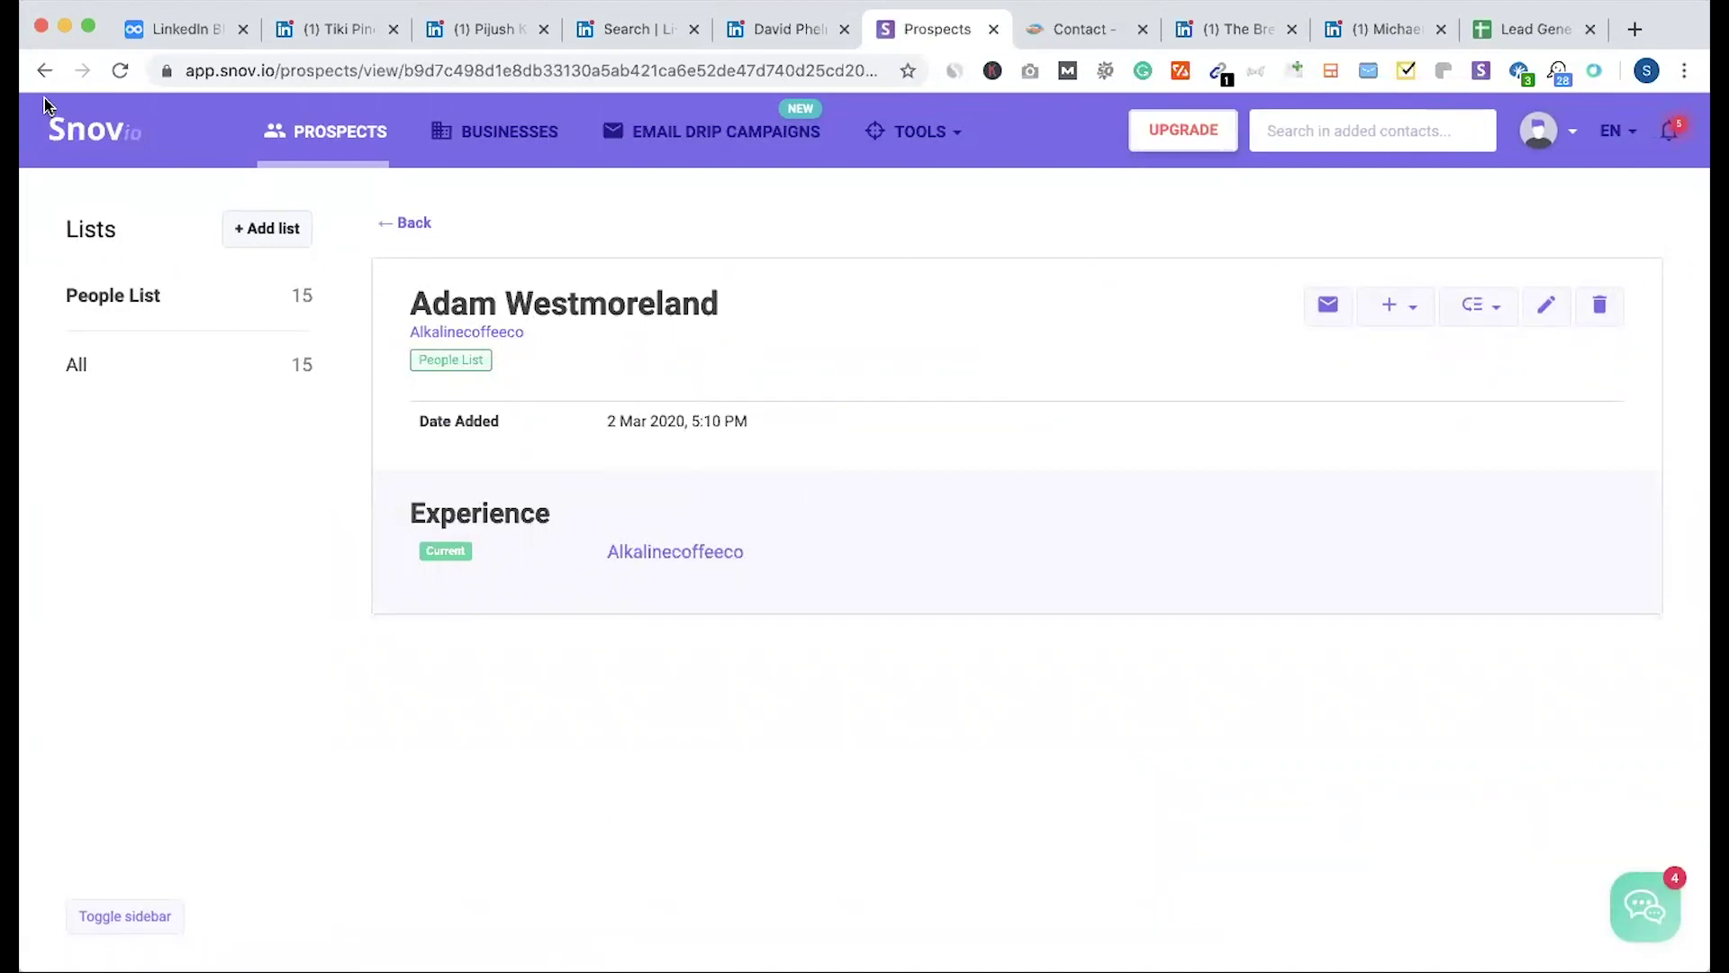
pyautogui.press('super+9')
pyautogui.click(315, 342)
# Step: Transfer the Tiki Pineapple owner's first name from B2 and tikipineapple.com from D2 into Snov.io's finder
pyautogui.hotkey('ctrl', 'c')
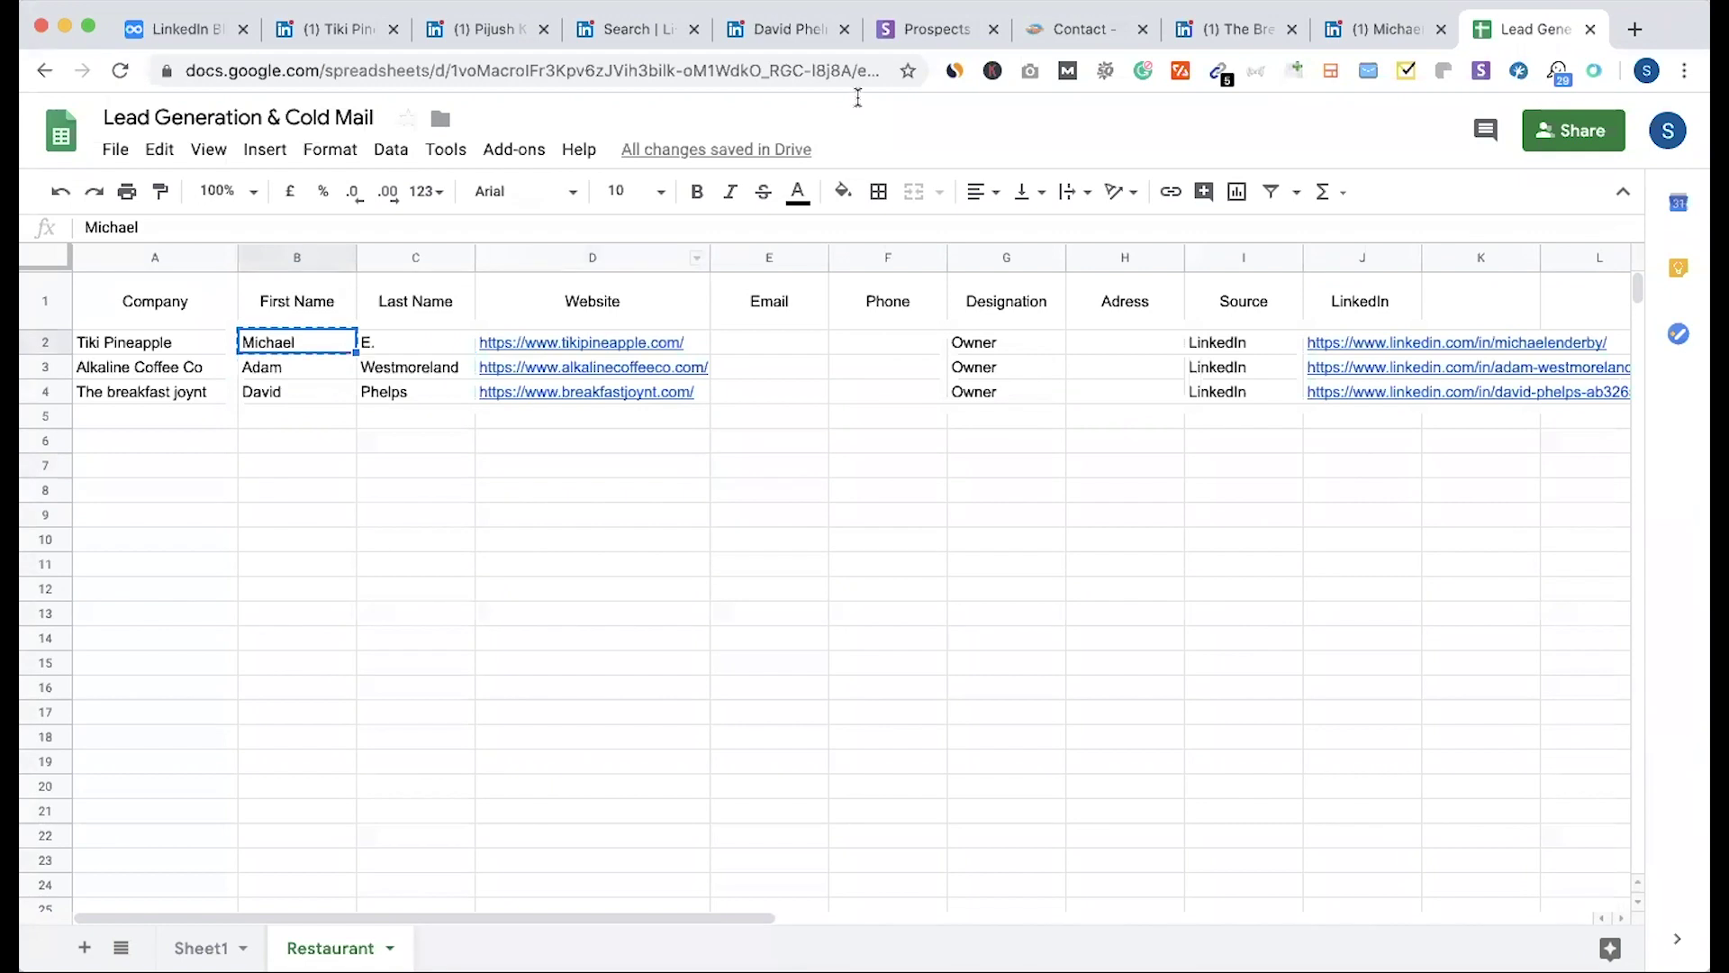
pyautogui.click(562, 342)
pyautogui.moveTo(573, 342); pyautogui.dragTo(677, 342)
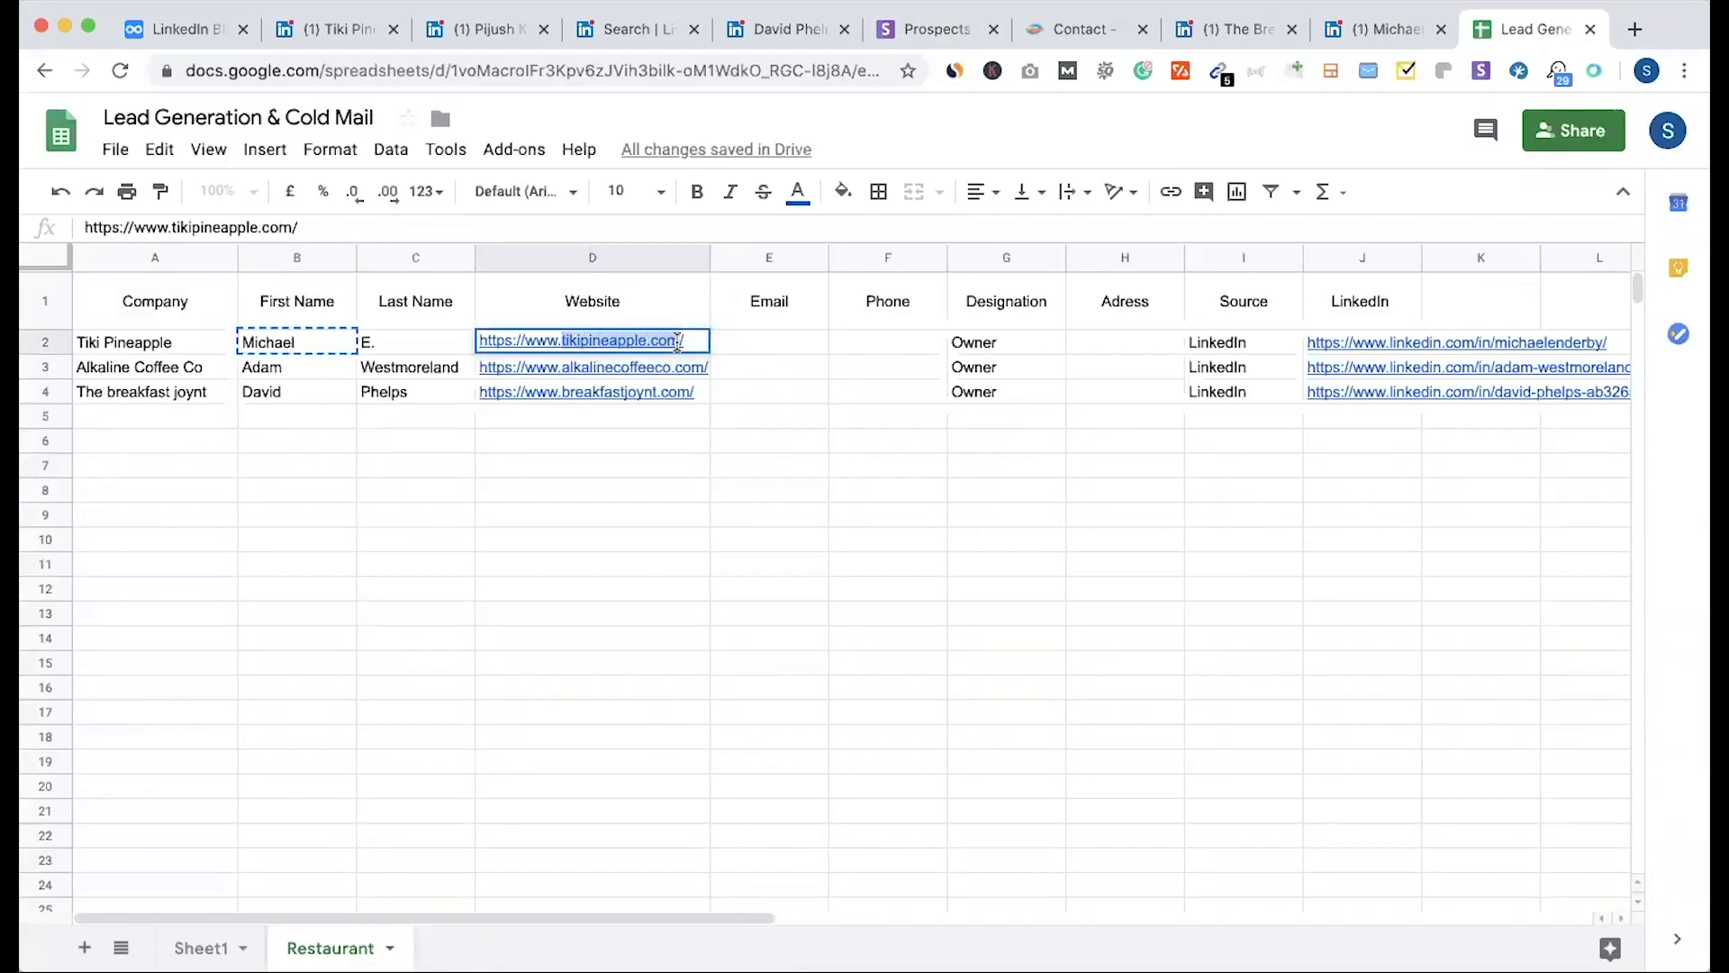
pyautogui.click(936, 28)
pyautogui.click(807, 450)
pyautogui.hotkey('ctrl', 'v')
pyautogui.hotkey('ctrl', 'z')
pyautogui.click(1177, 457)
pyautogui.hotkey('ctrl', 'v')
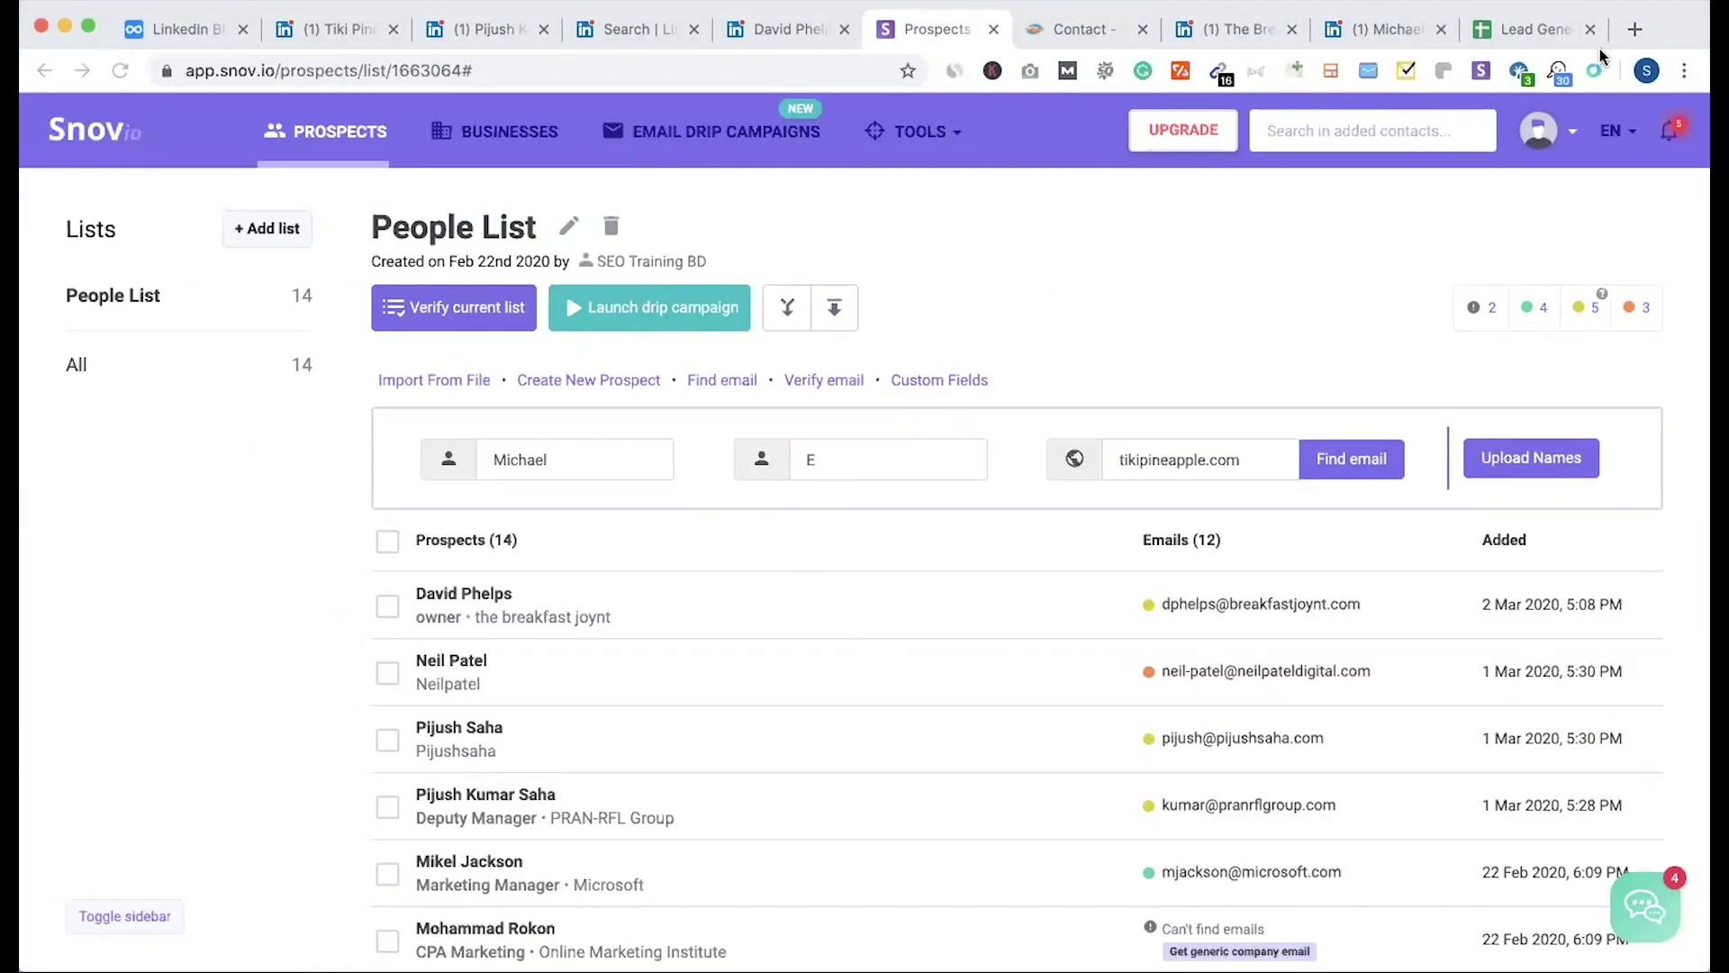
# Step: Google 'name2email extension' and open the Find email for free Chrome Web Store listing
pyautogui.press('super+t')
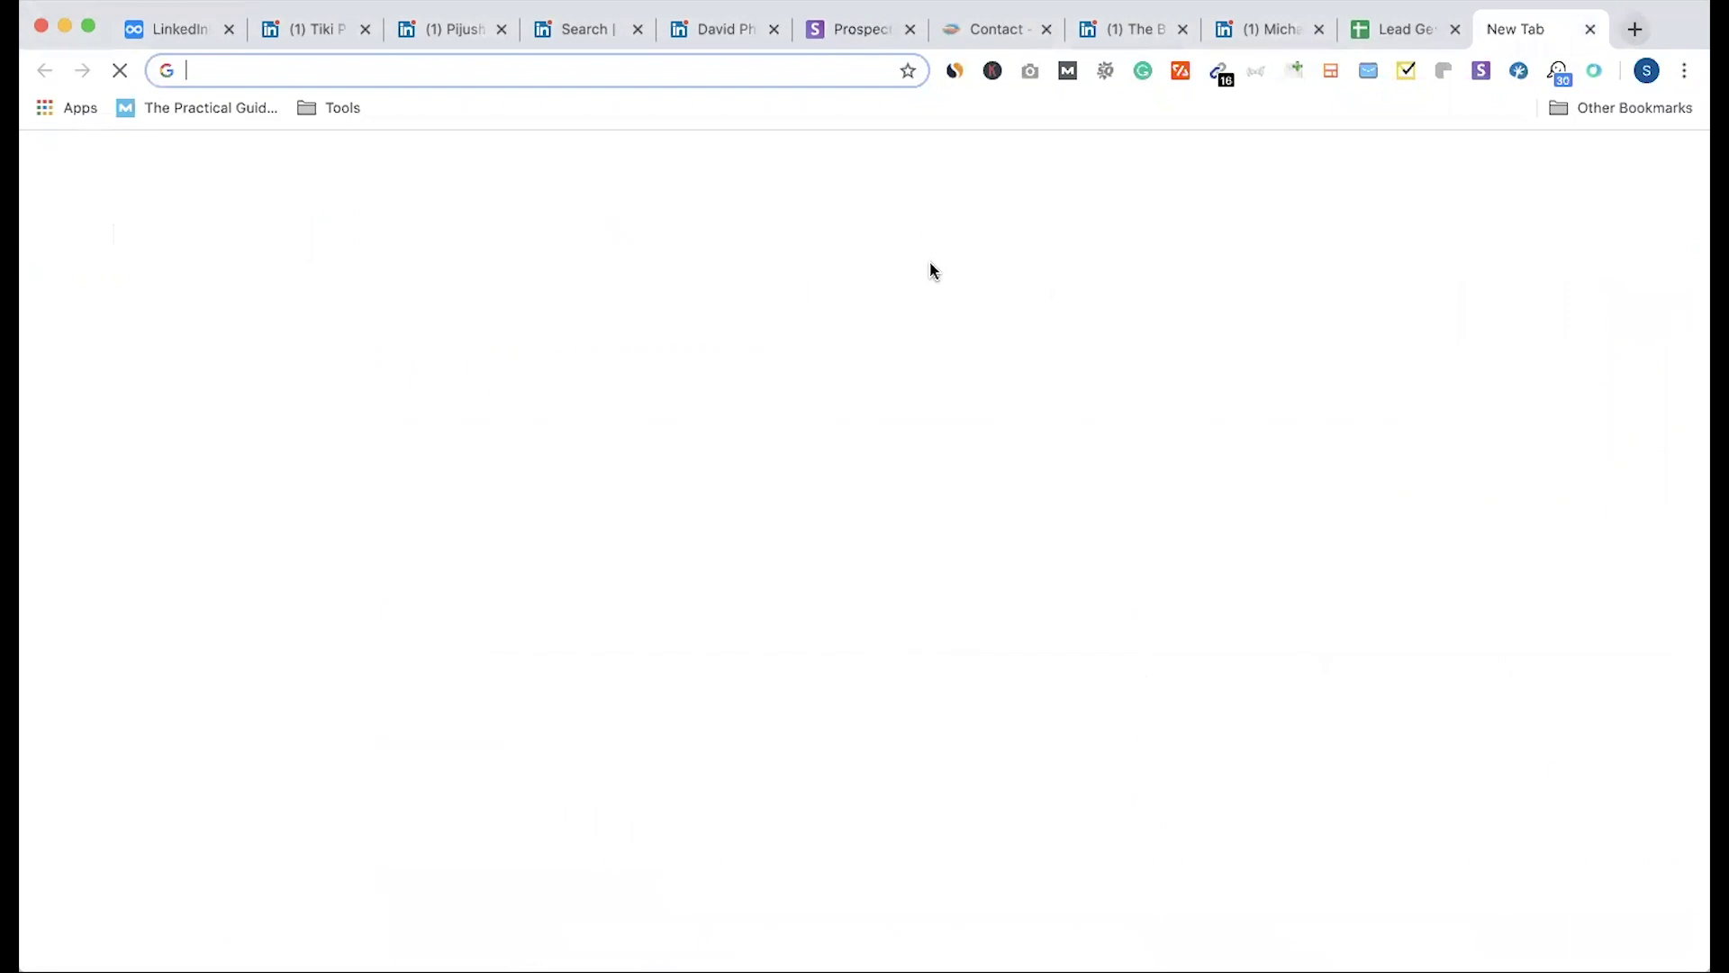
pyautogui.write('nME')
pyautogui.press('BackSpace')
pyautogui.press('BackSpace')
pyautogui.press('BackSpace')
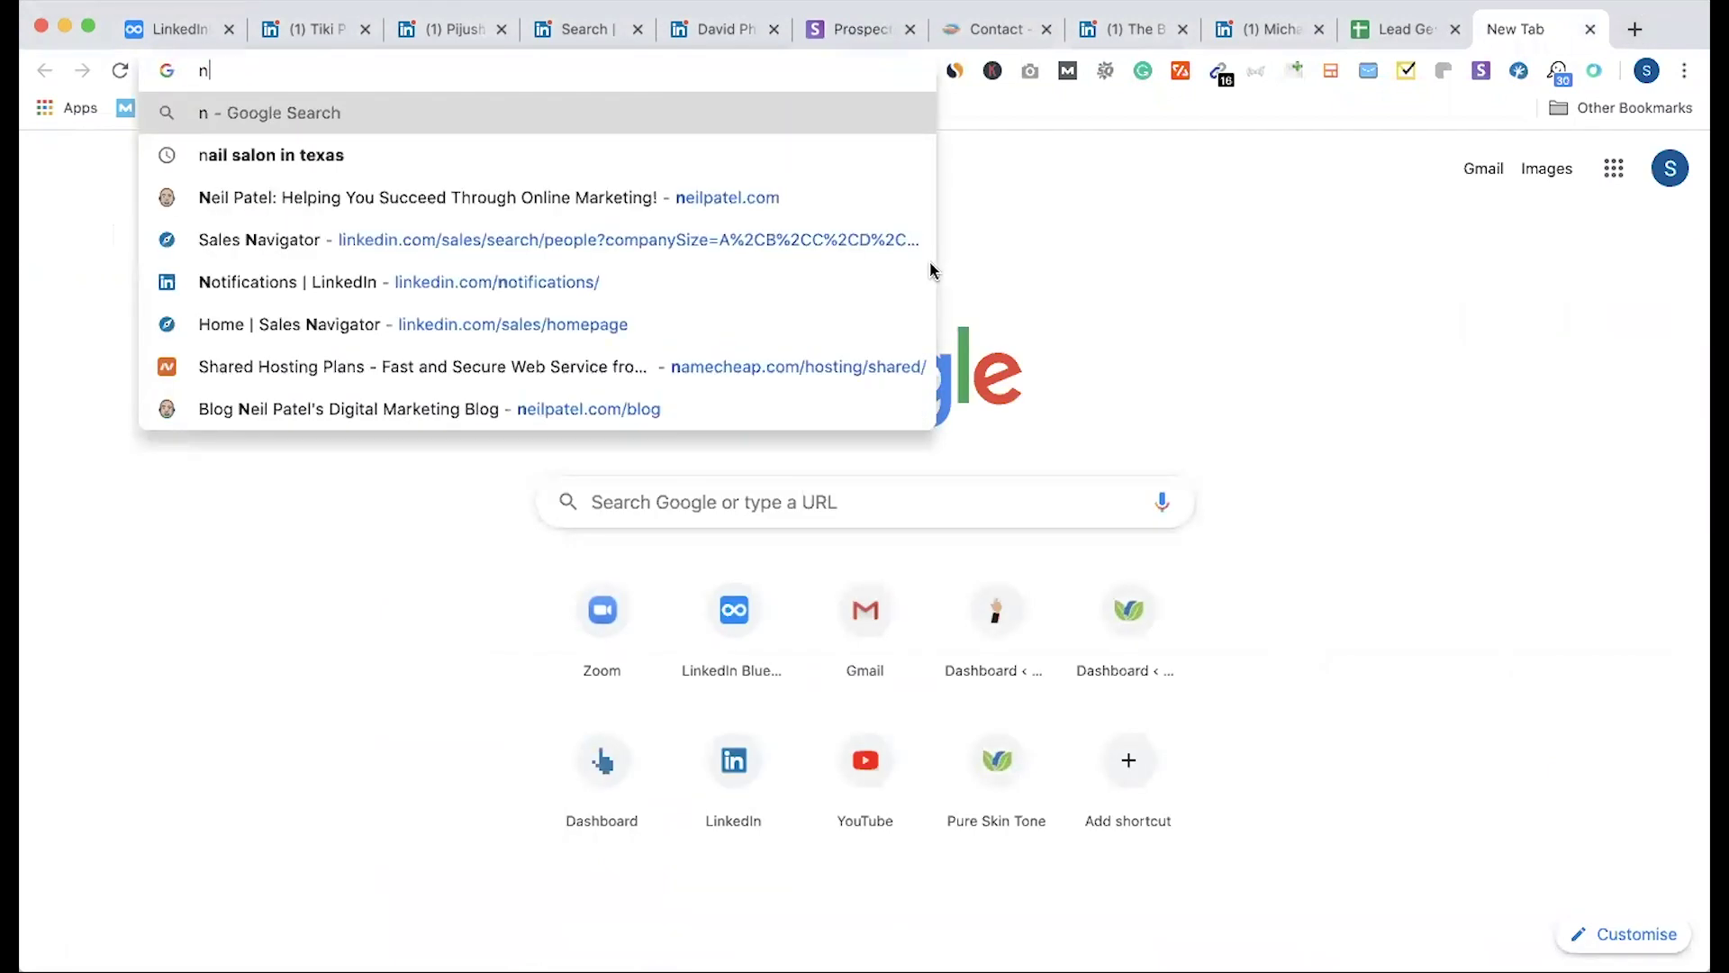
pyautogui.write('NAME')
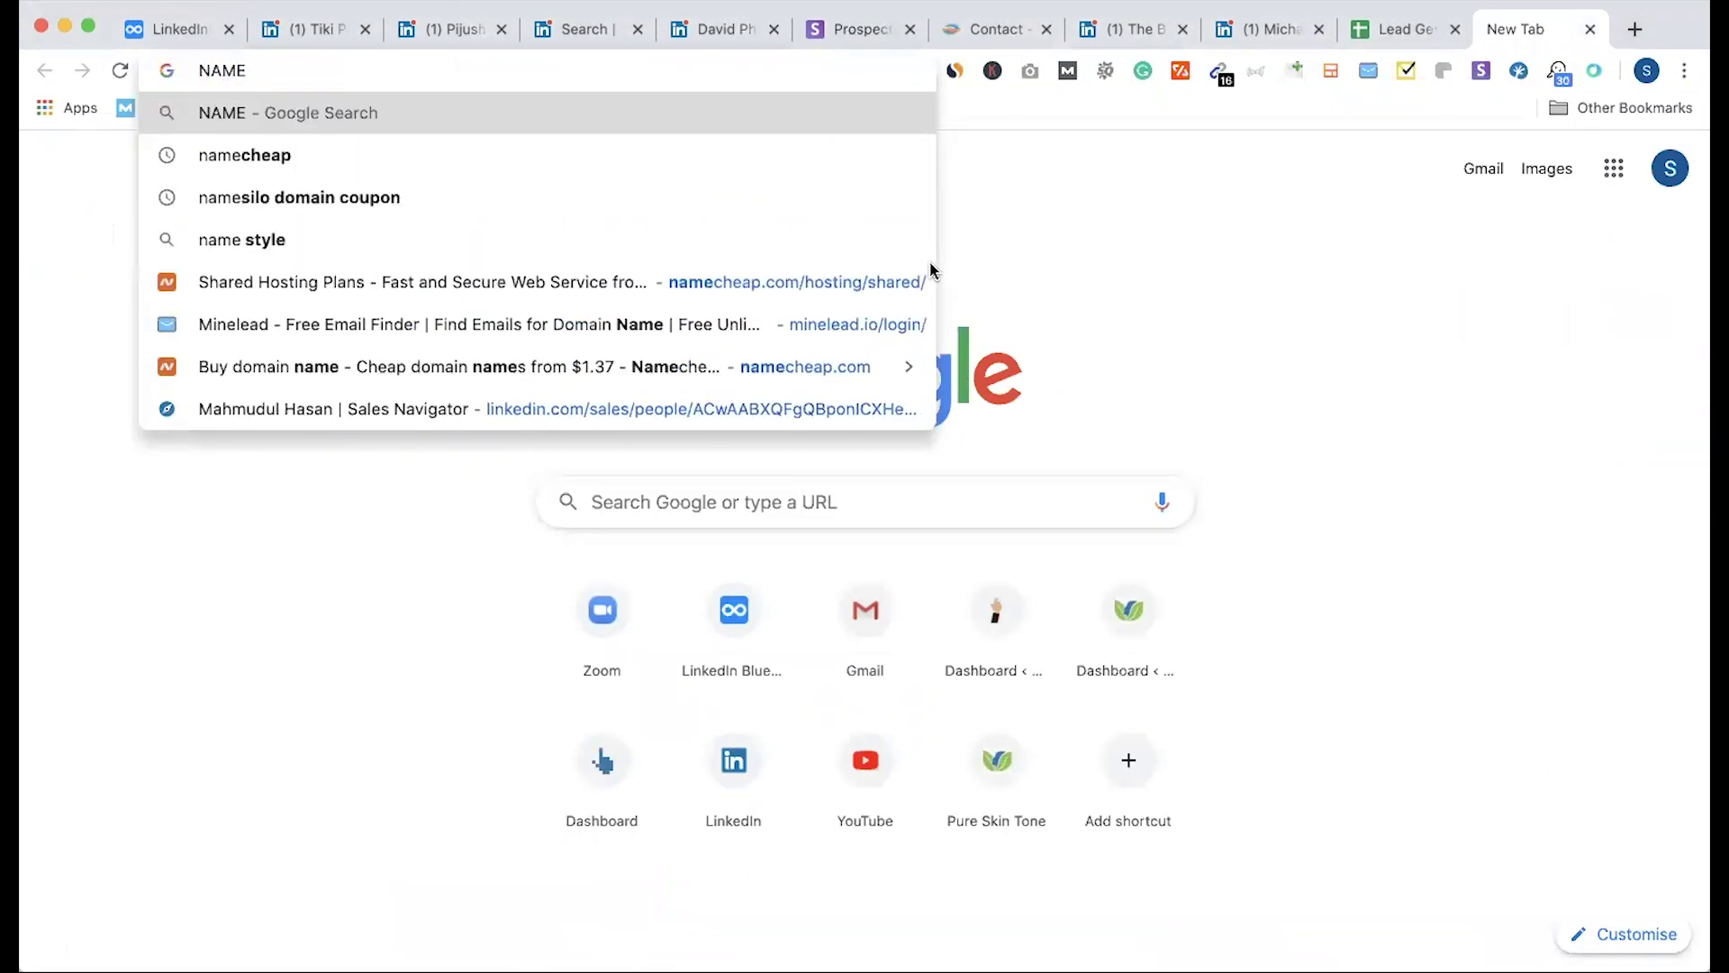
pyautogui.write('2EMA')
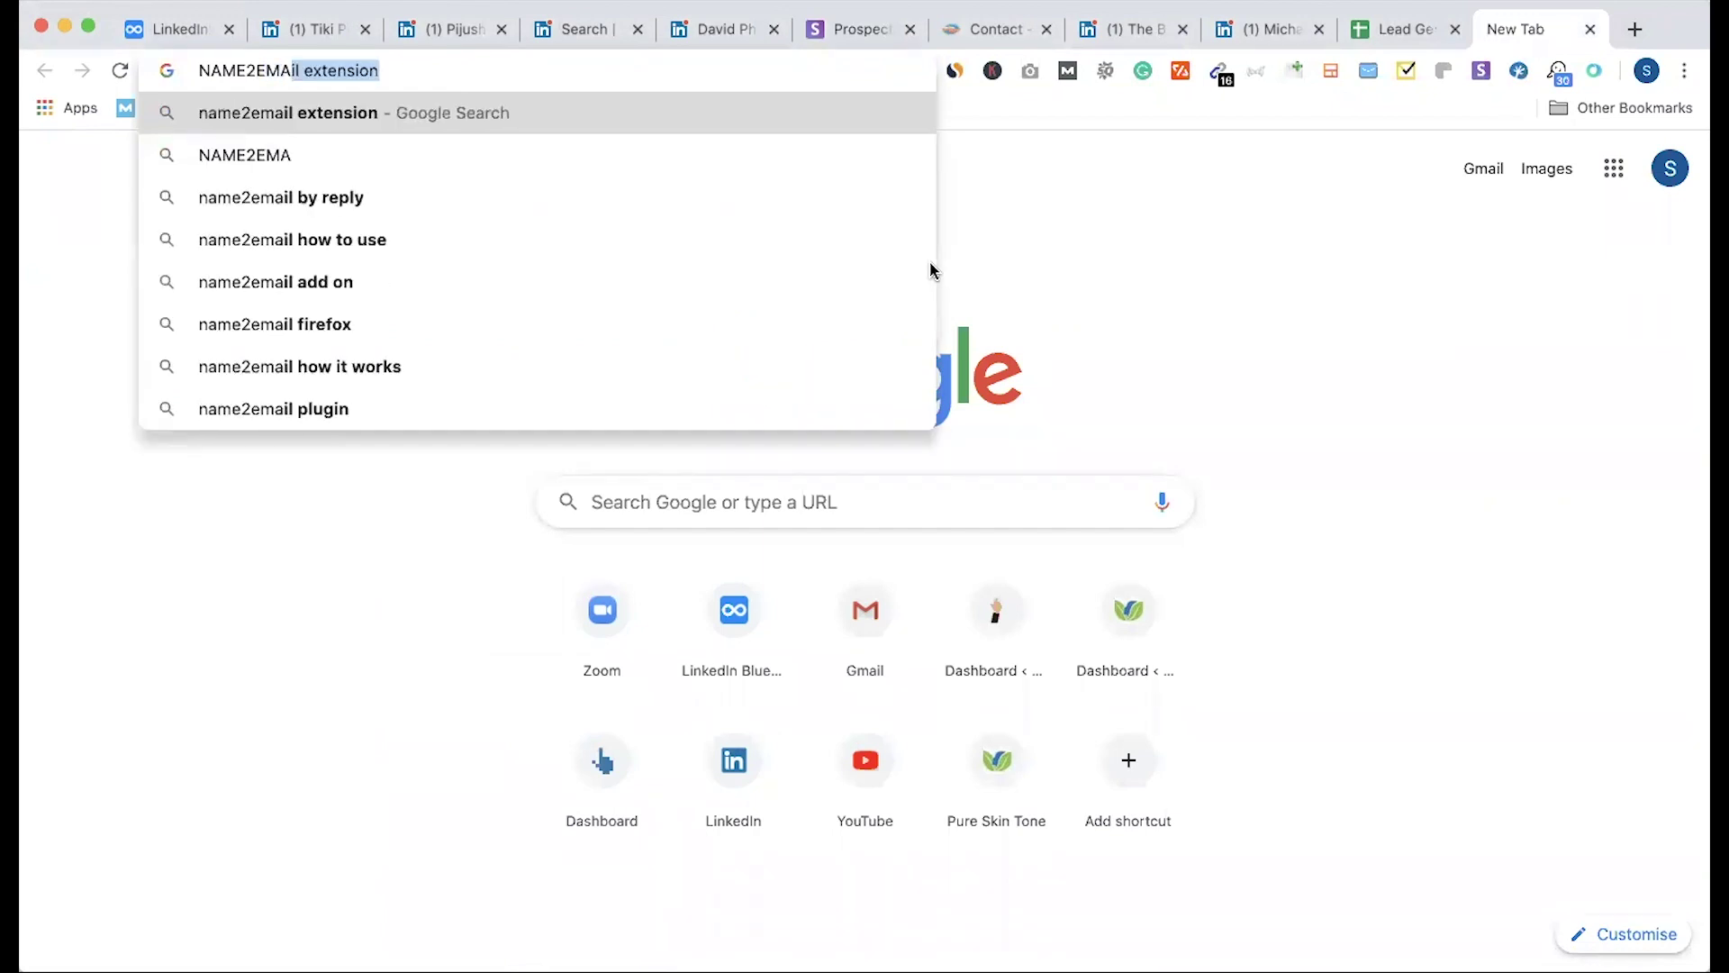
pyautogui.press('Return')
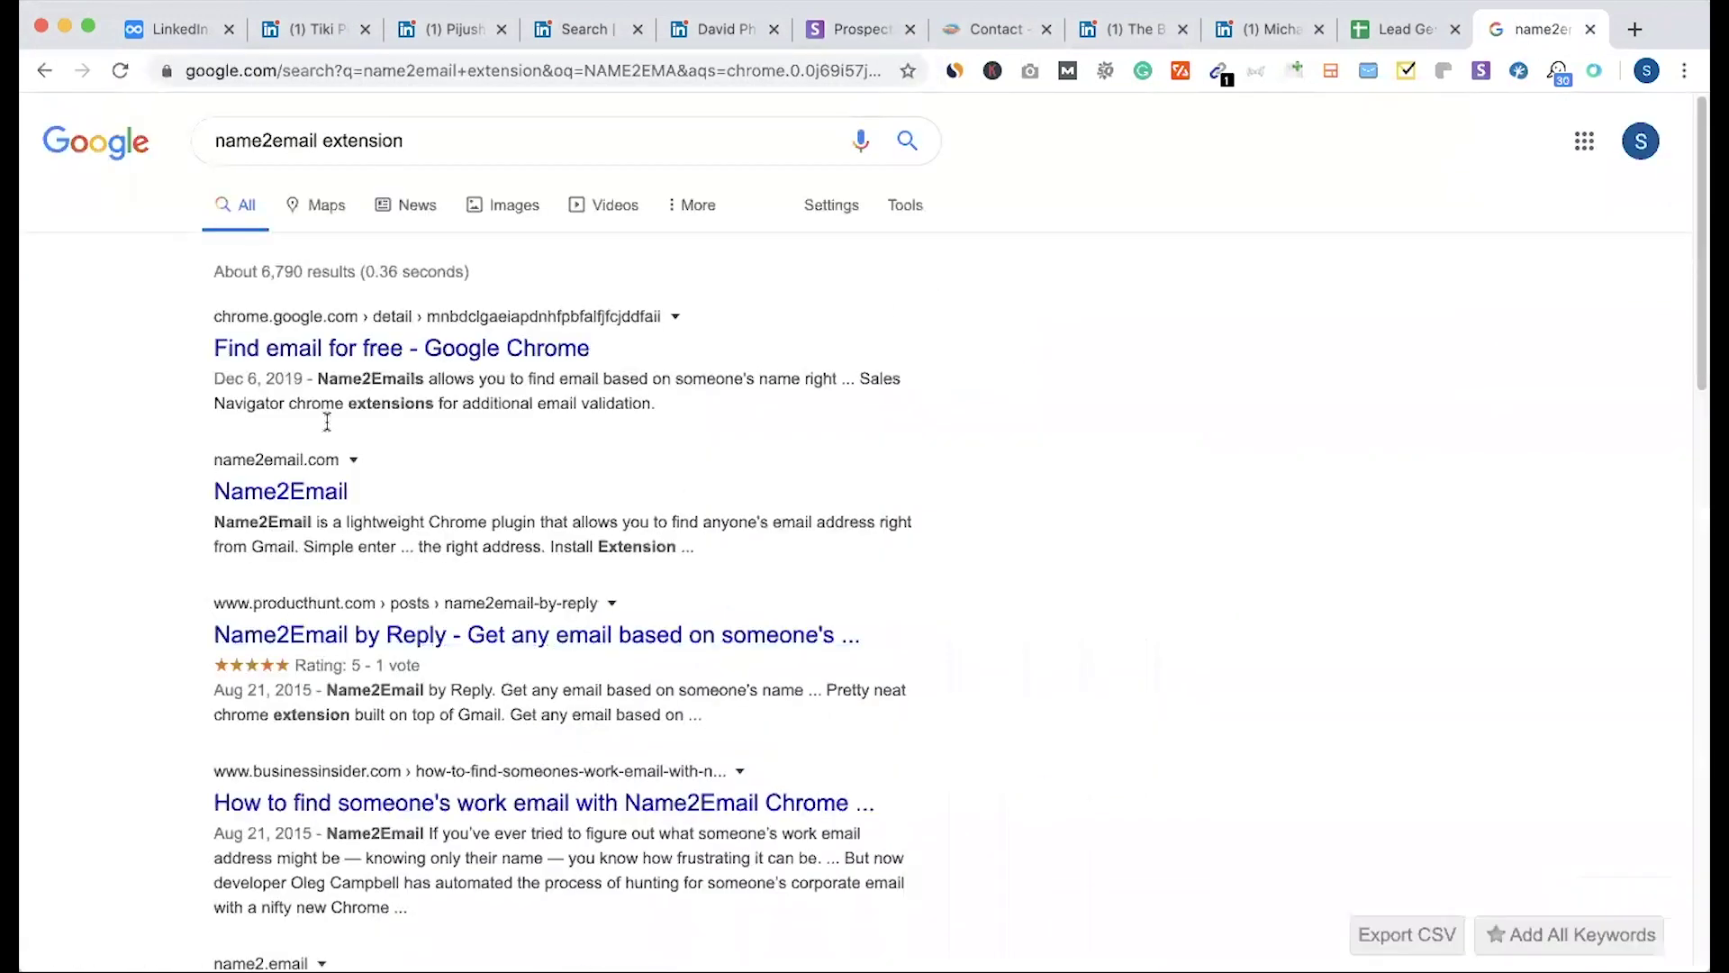
pyautogui.click(340, 360)
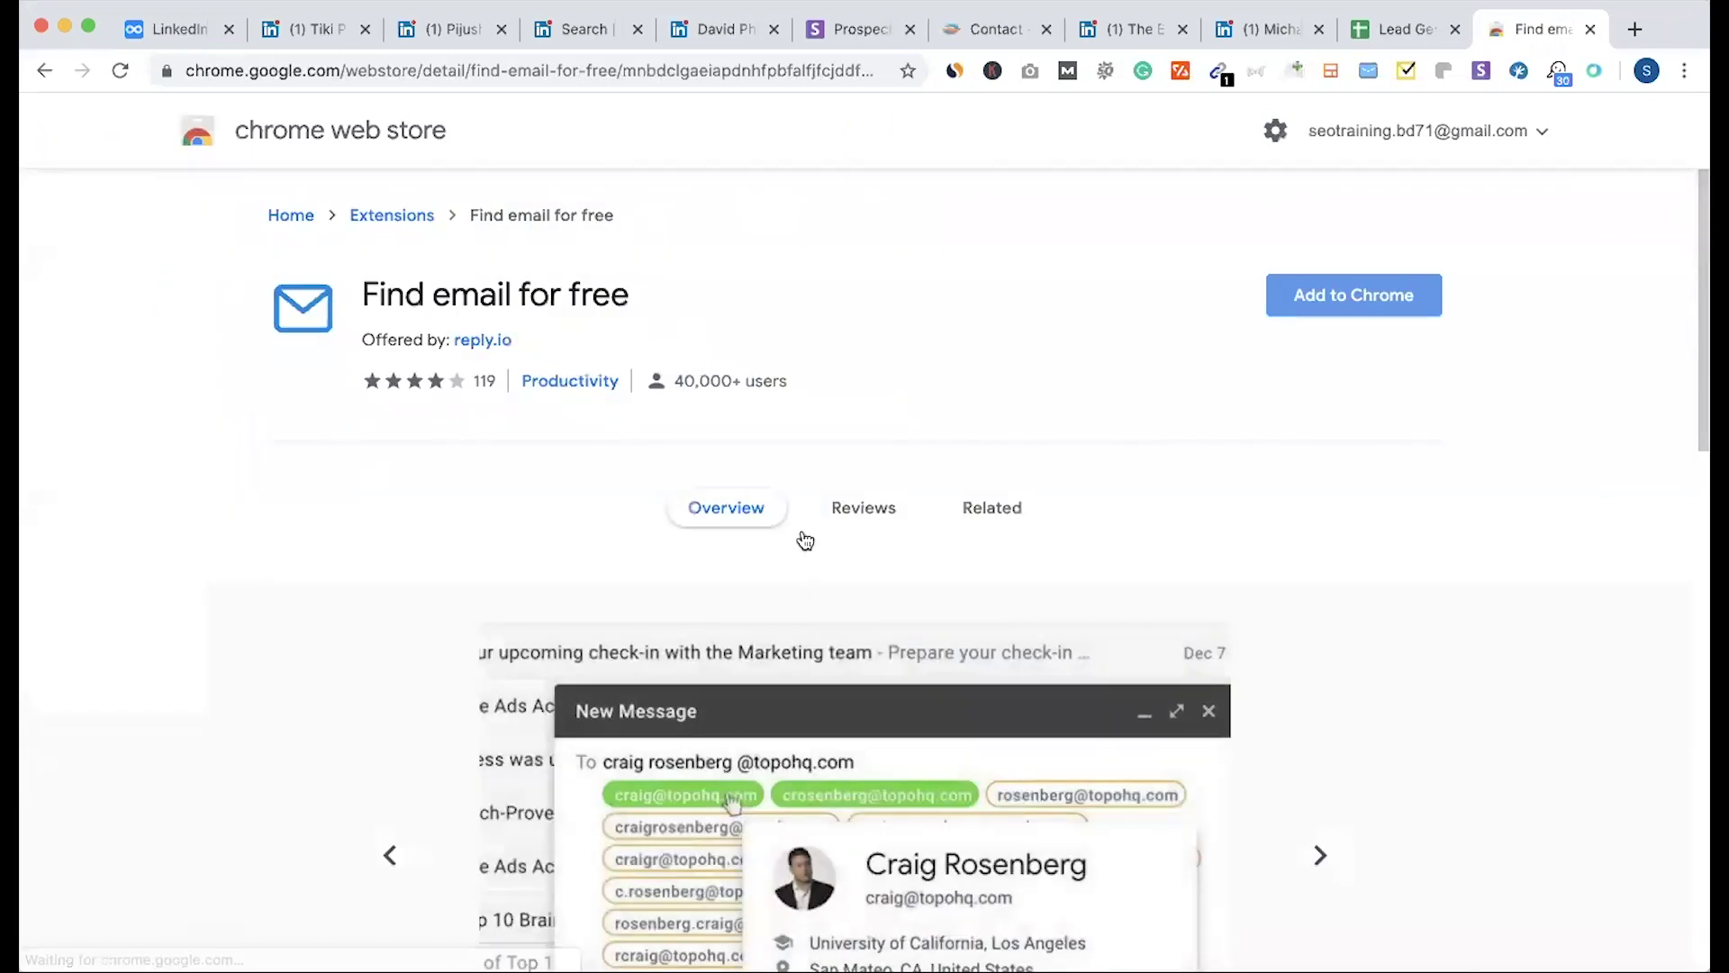
# Step: Add the Find email for free extension to Chrome and go back to the Dynalist notes
pyautogui.click(1331, 306)
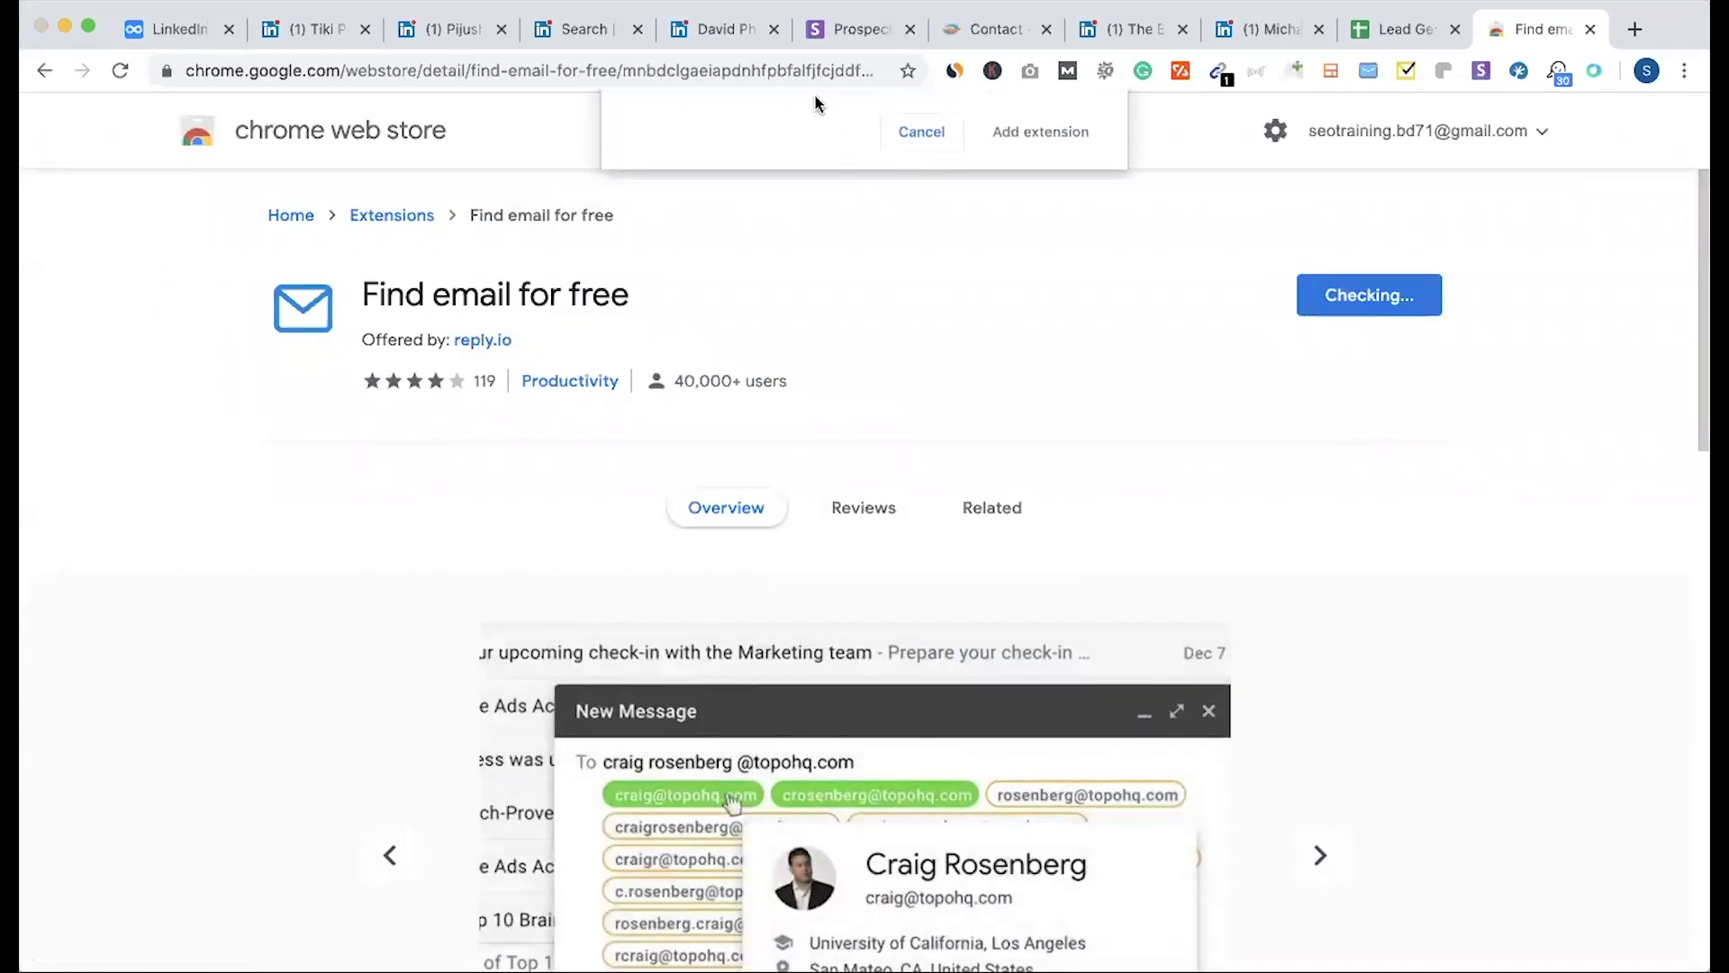
pyautogui.click(1042, 322)
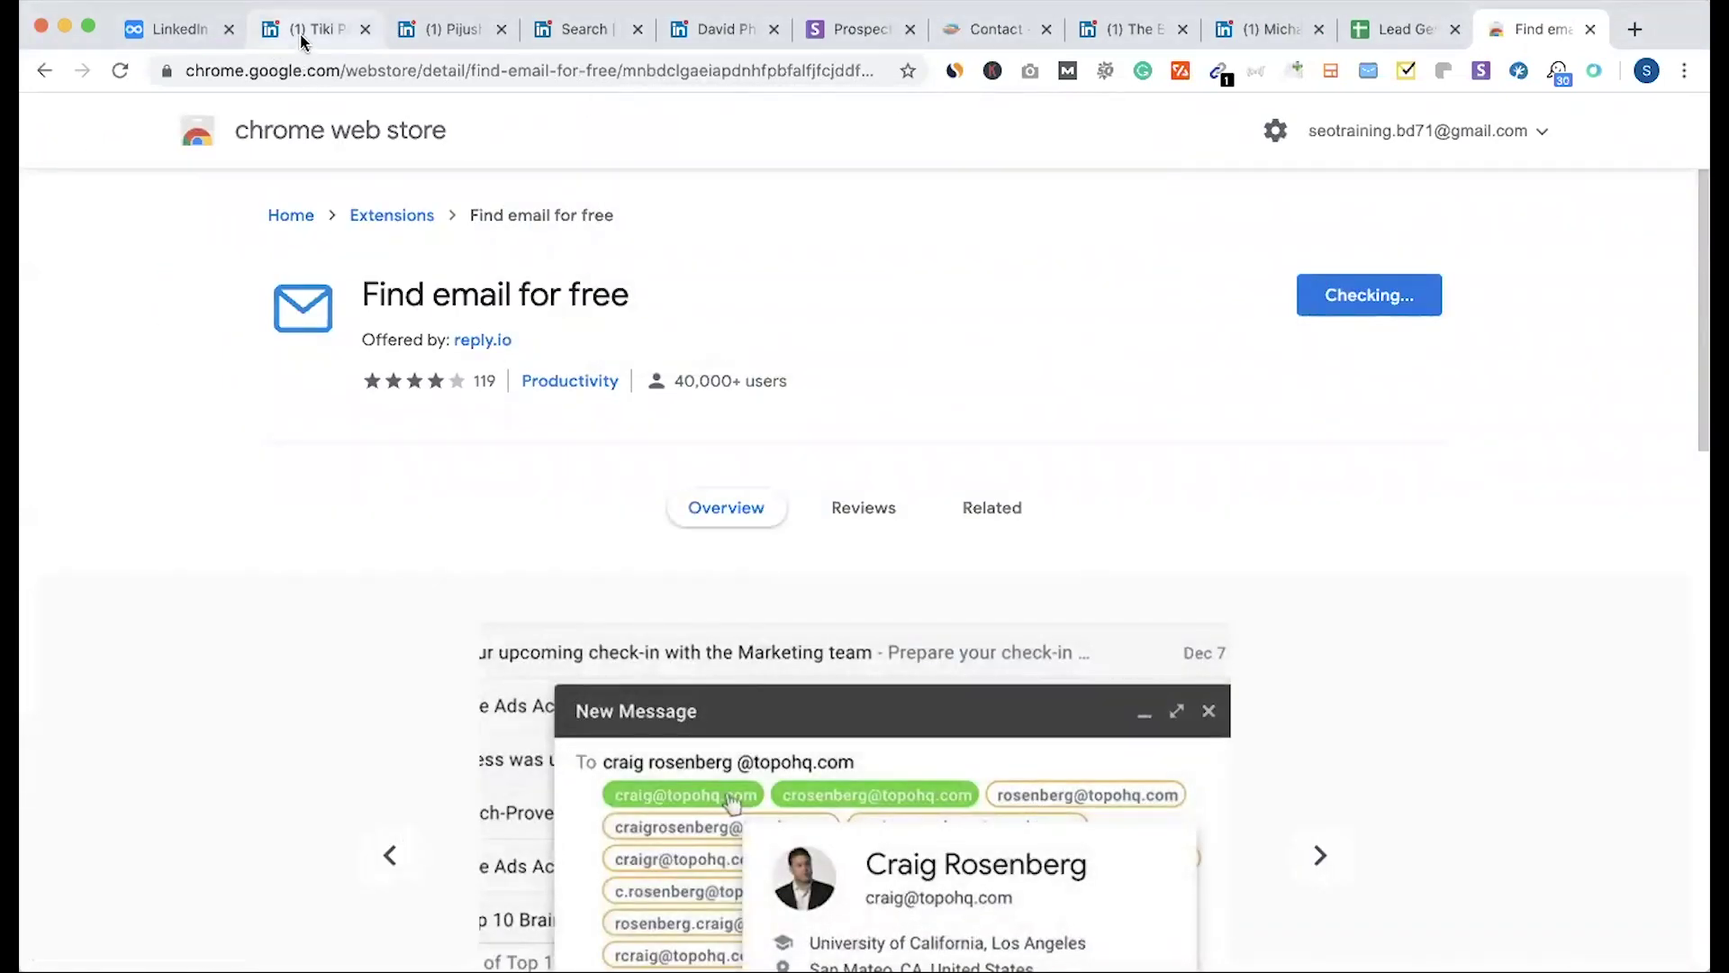
pyautogui.click(306, 29)
pyautogui.click(176, 29)
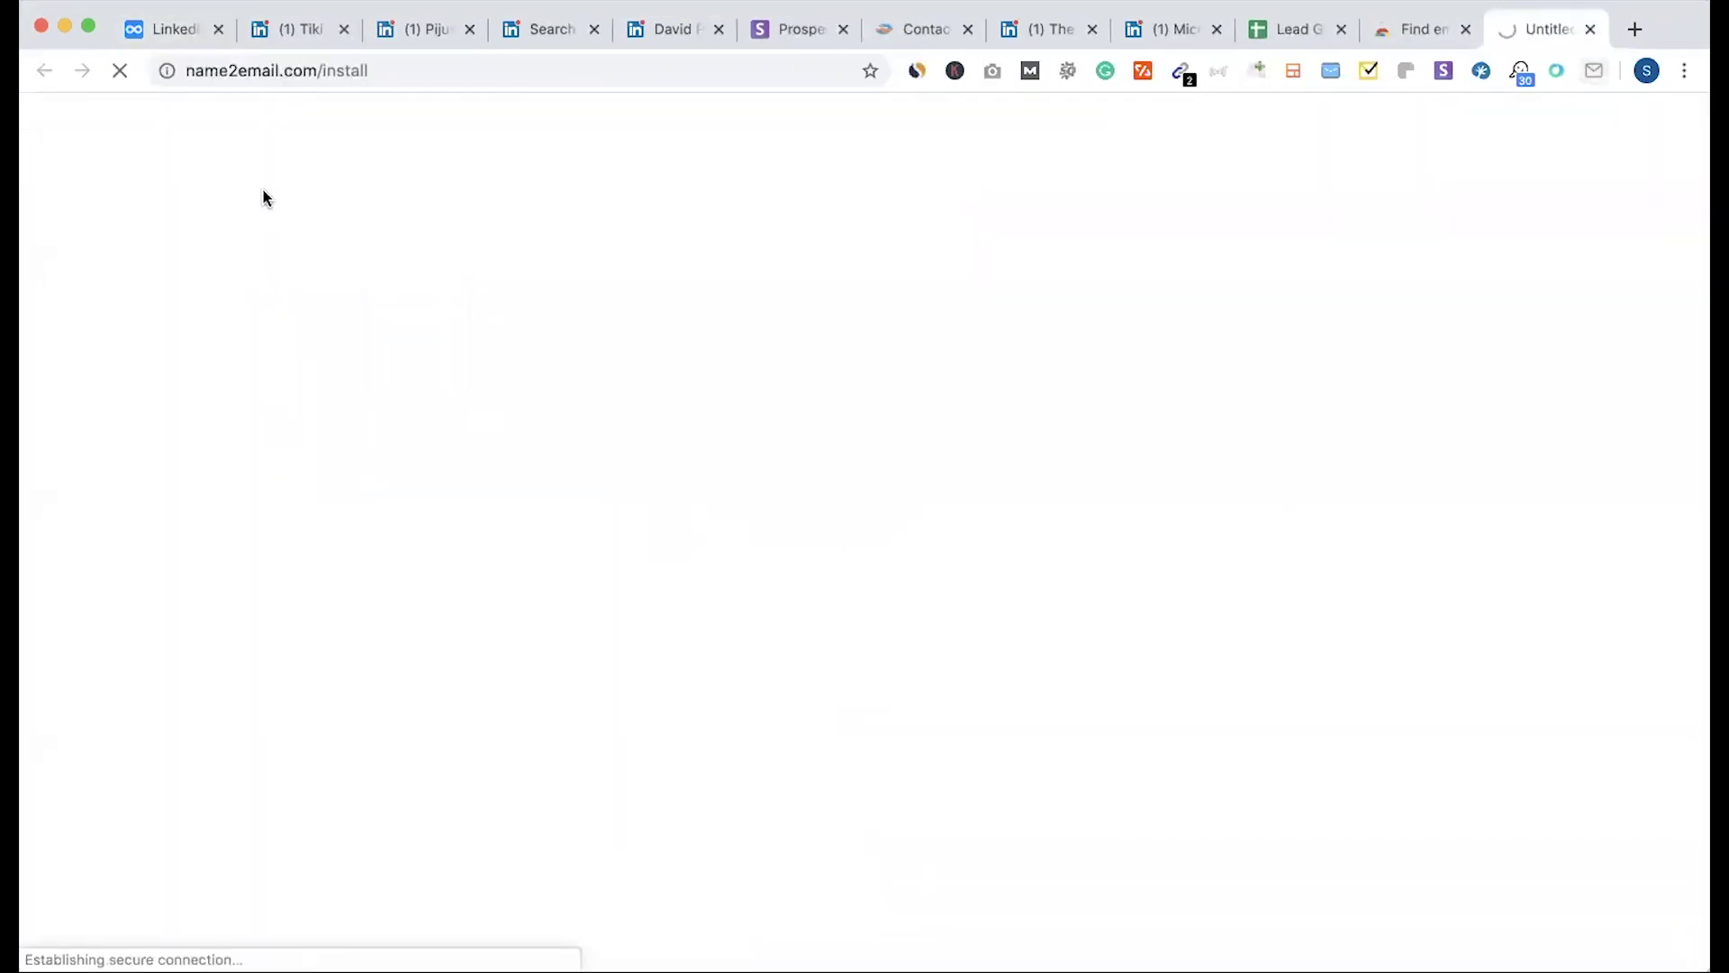
pyautogui.click(172, 33)
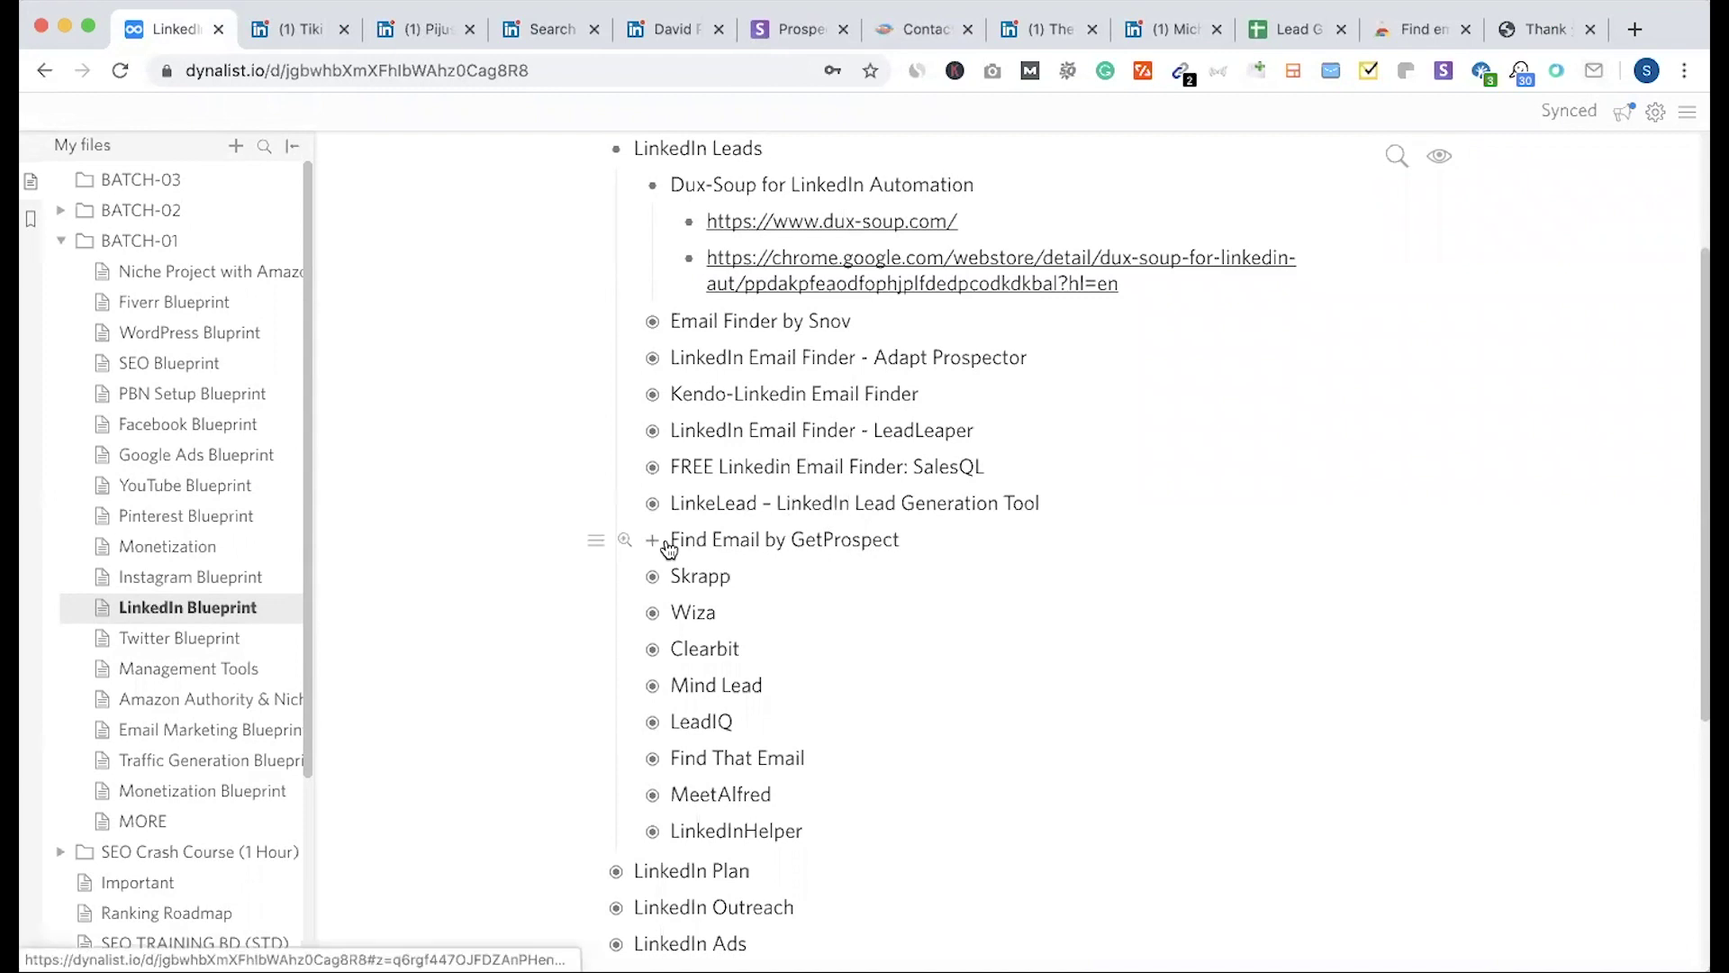
# Step: Expand and collapse Skrapp, Mind Lead, LeadIQ and Find That Email to view their links
pyautogui.click(655, 581)
pyautogui.click(656, 581)
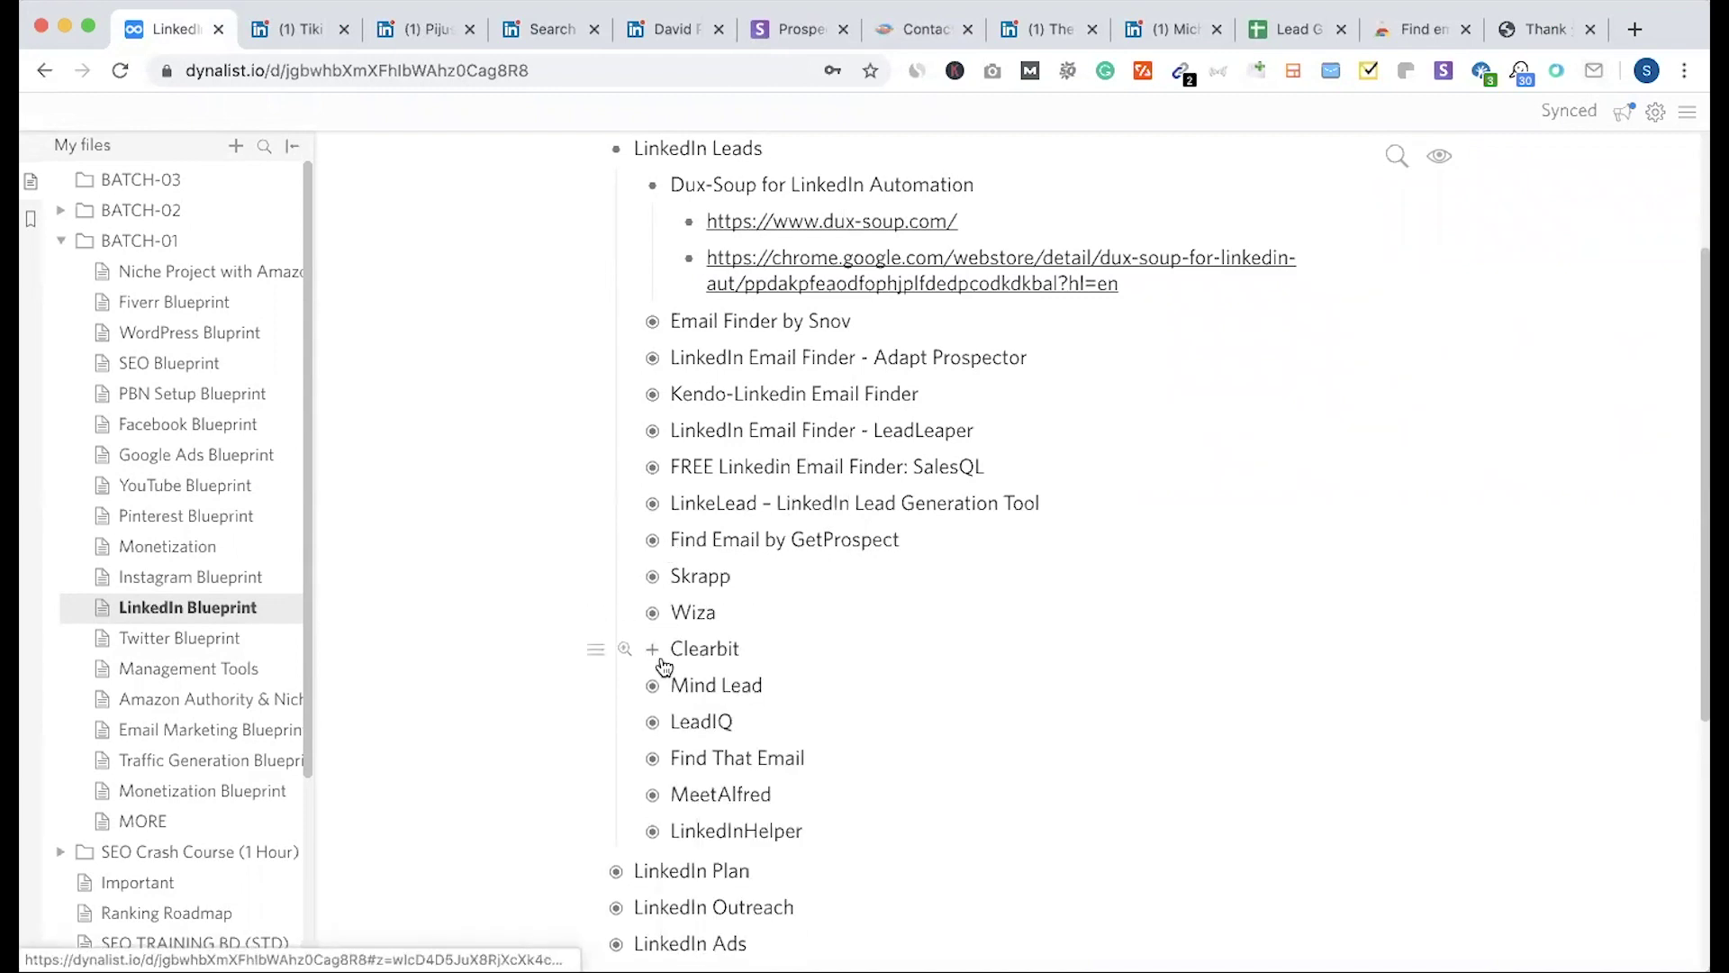
pyautogui.click(655, 688)
pyautogui.click(656, 688)
pyautogui.click(652, 724)
pyautogui.click(653, 724)
pyautogui.click(654, 761)
pyautogui.click(654, 761)
# Step: Check the MeetAlfred, LinkedInHelper and LeadLeaper links, then view the Name2Email thank-you page
pyautogui.click(654, 799)
pyautogui.click(654, 799)
pyautogui.click(655, 835)
pyautogui.click(655, 835)
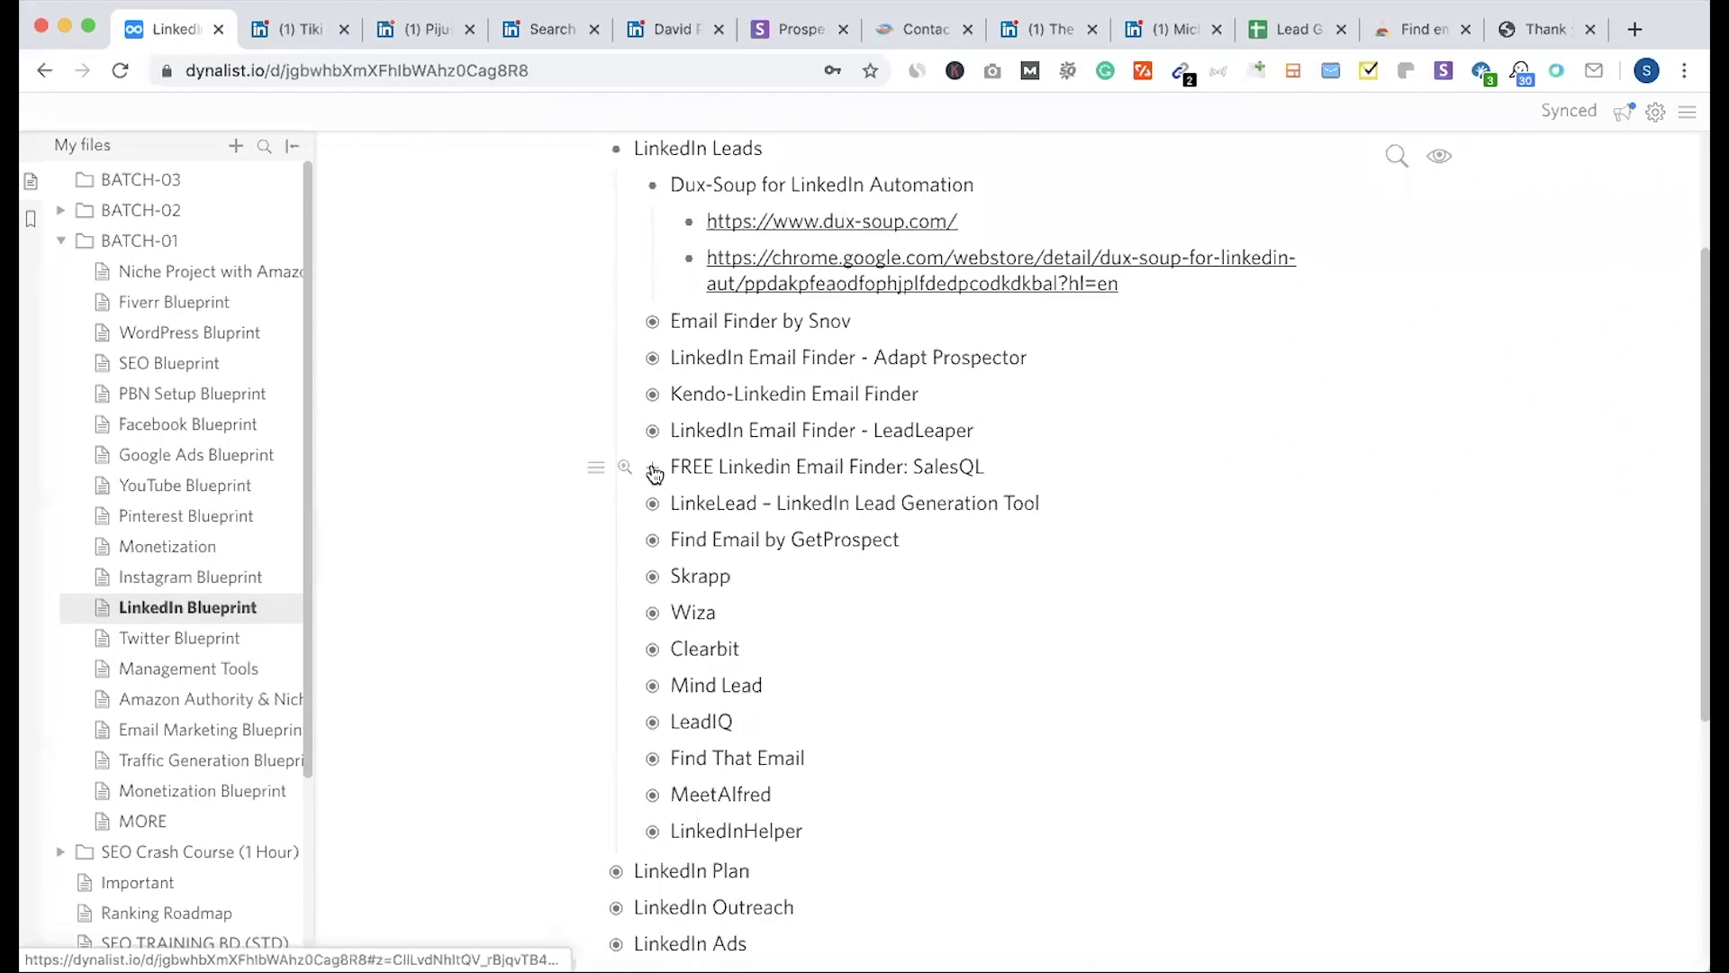
pyautogui.click(653, 433)
pyautogui.click(653, 432)
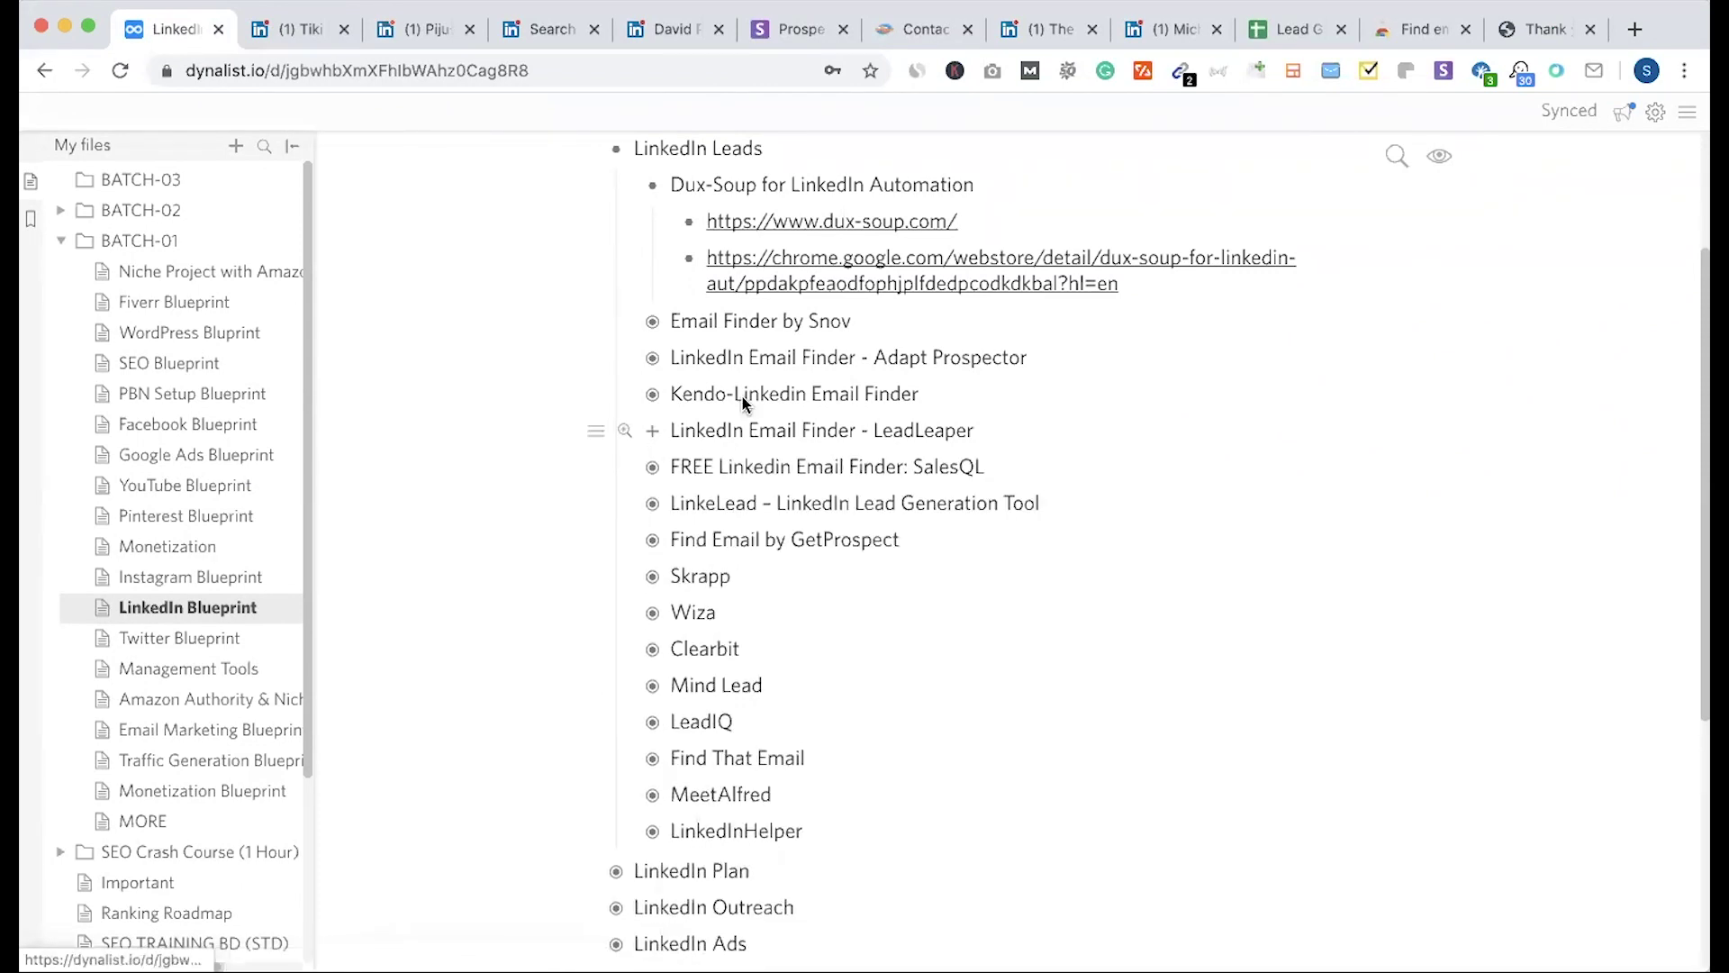
pyautogui.click(1551, 29)
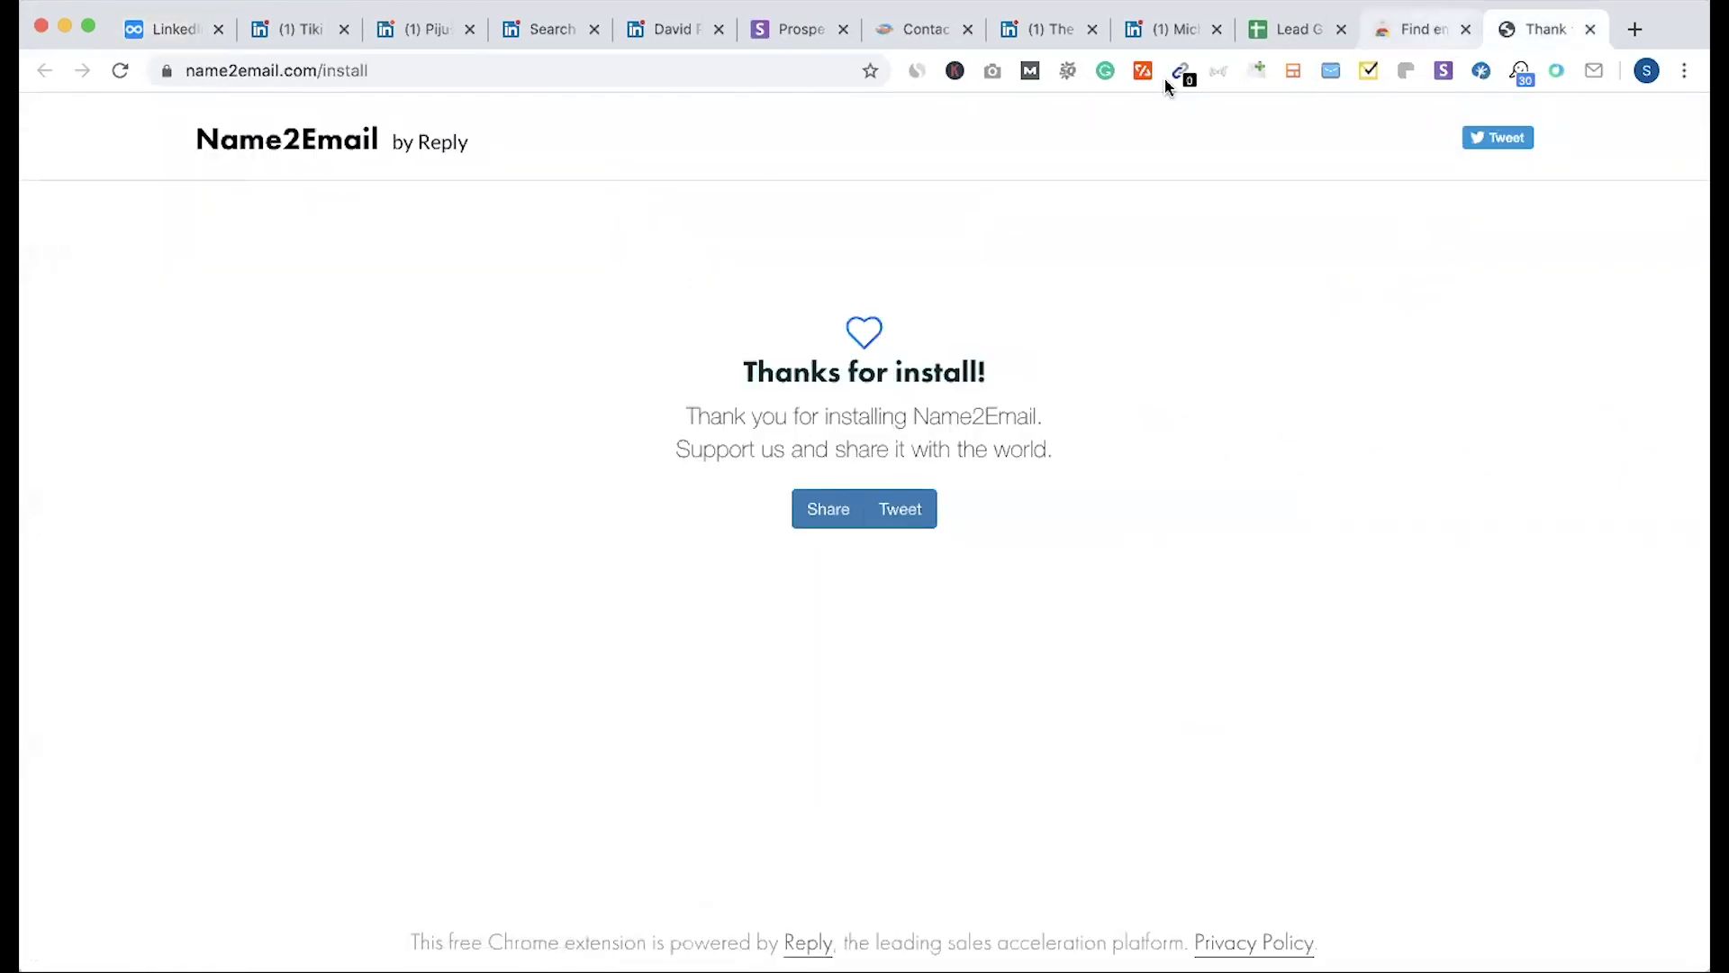
# Step: Revisit The Breakfast Joynt pages and the owner's LinkedIn profile, then start a blank tab
pyautogui.click(1022, 36)
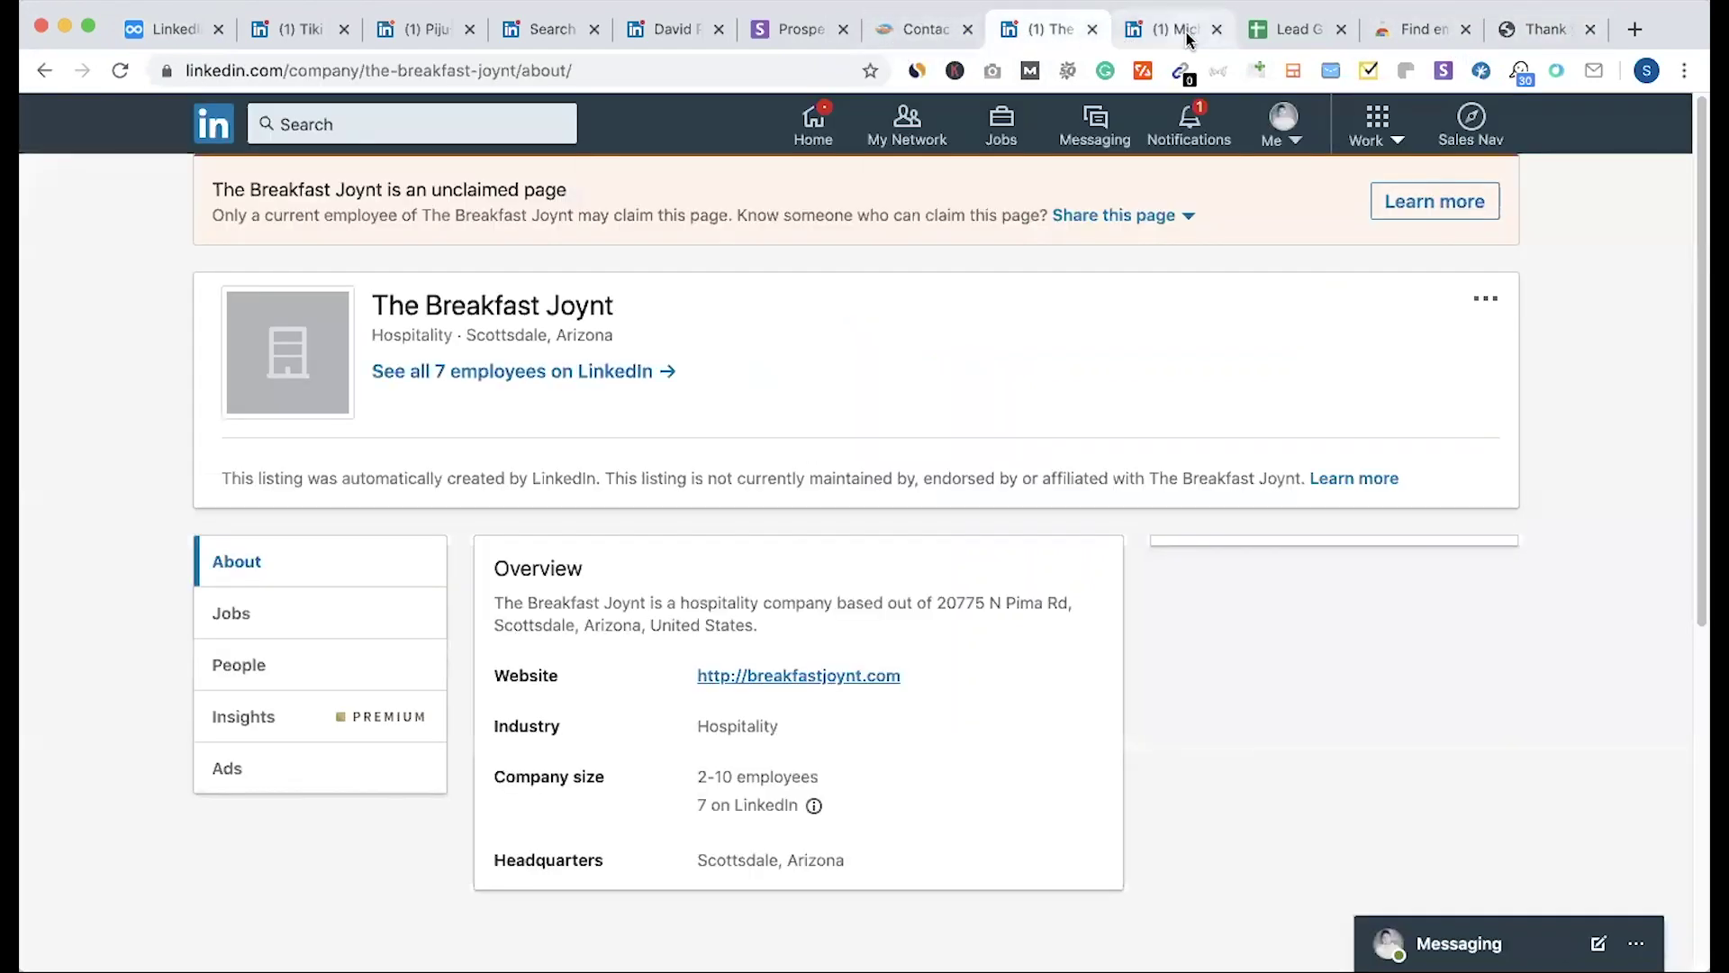
pyautogui.click(1181, 35)
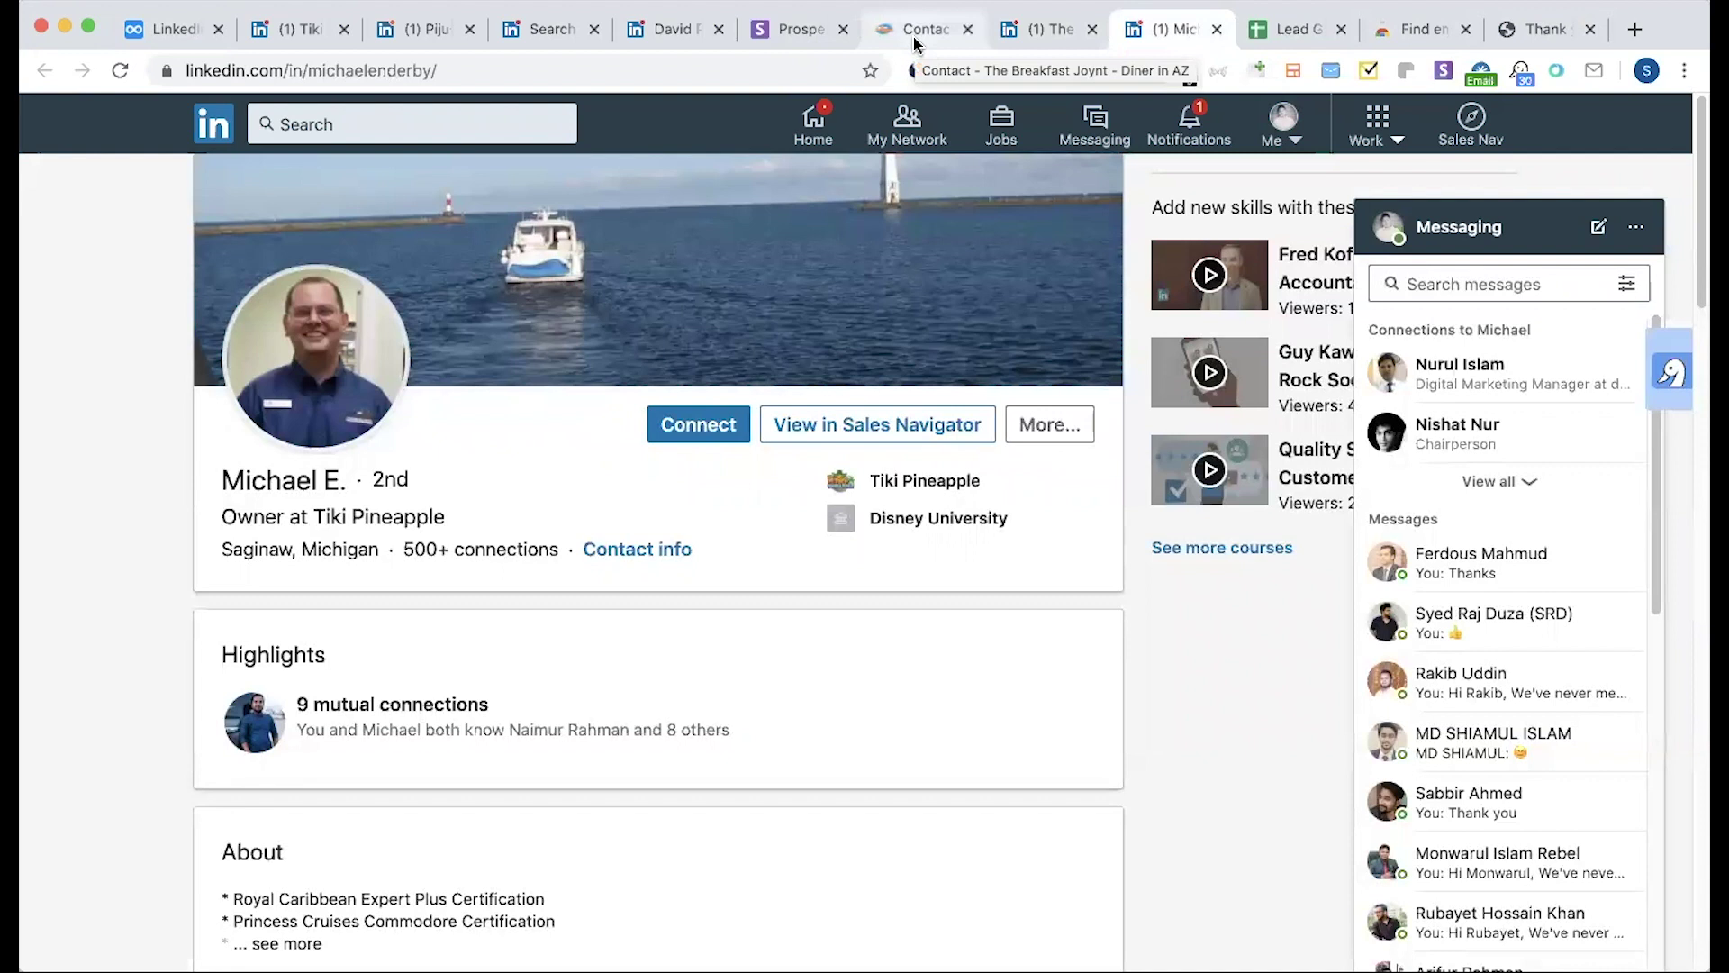
pyautogui.click(915, 36)
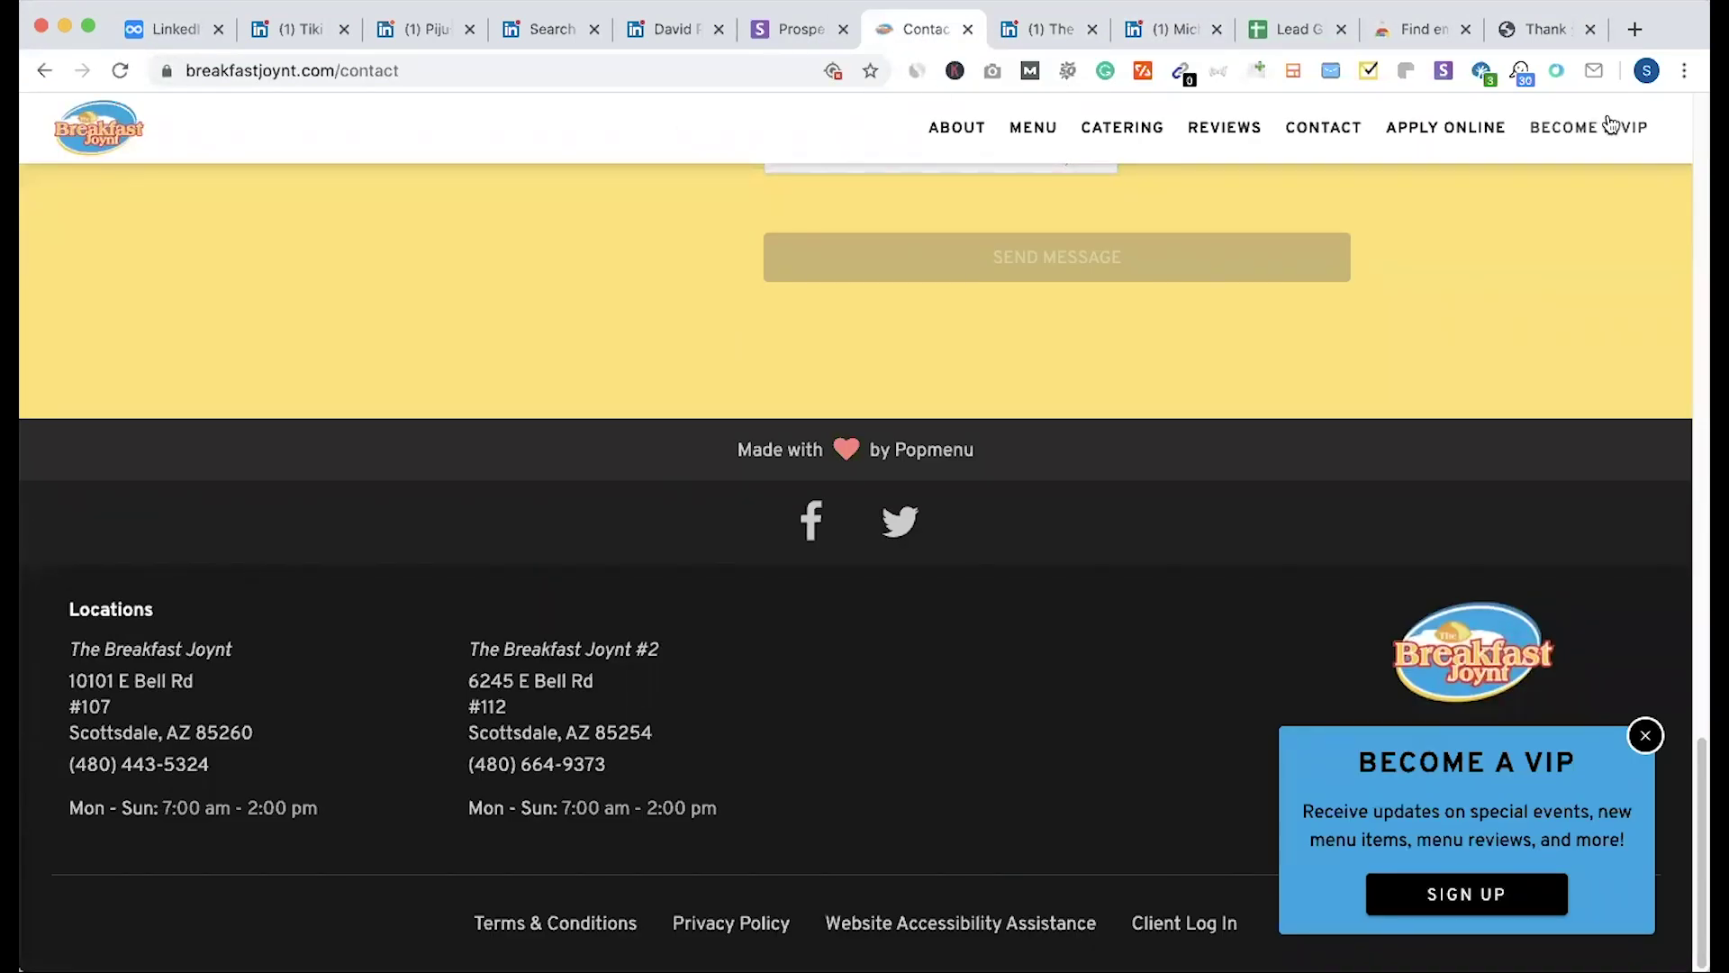
pyautogui.click(1174, 29)
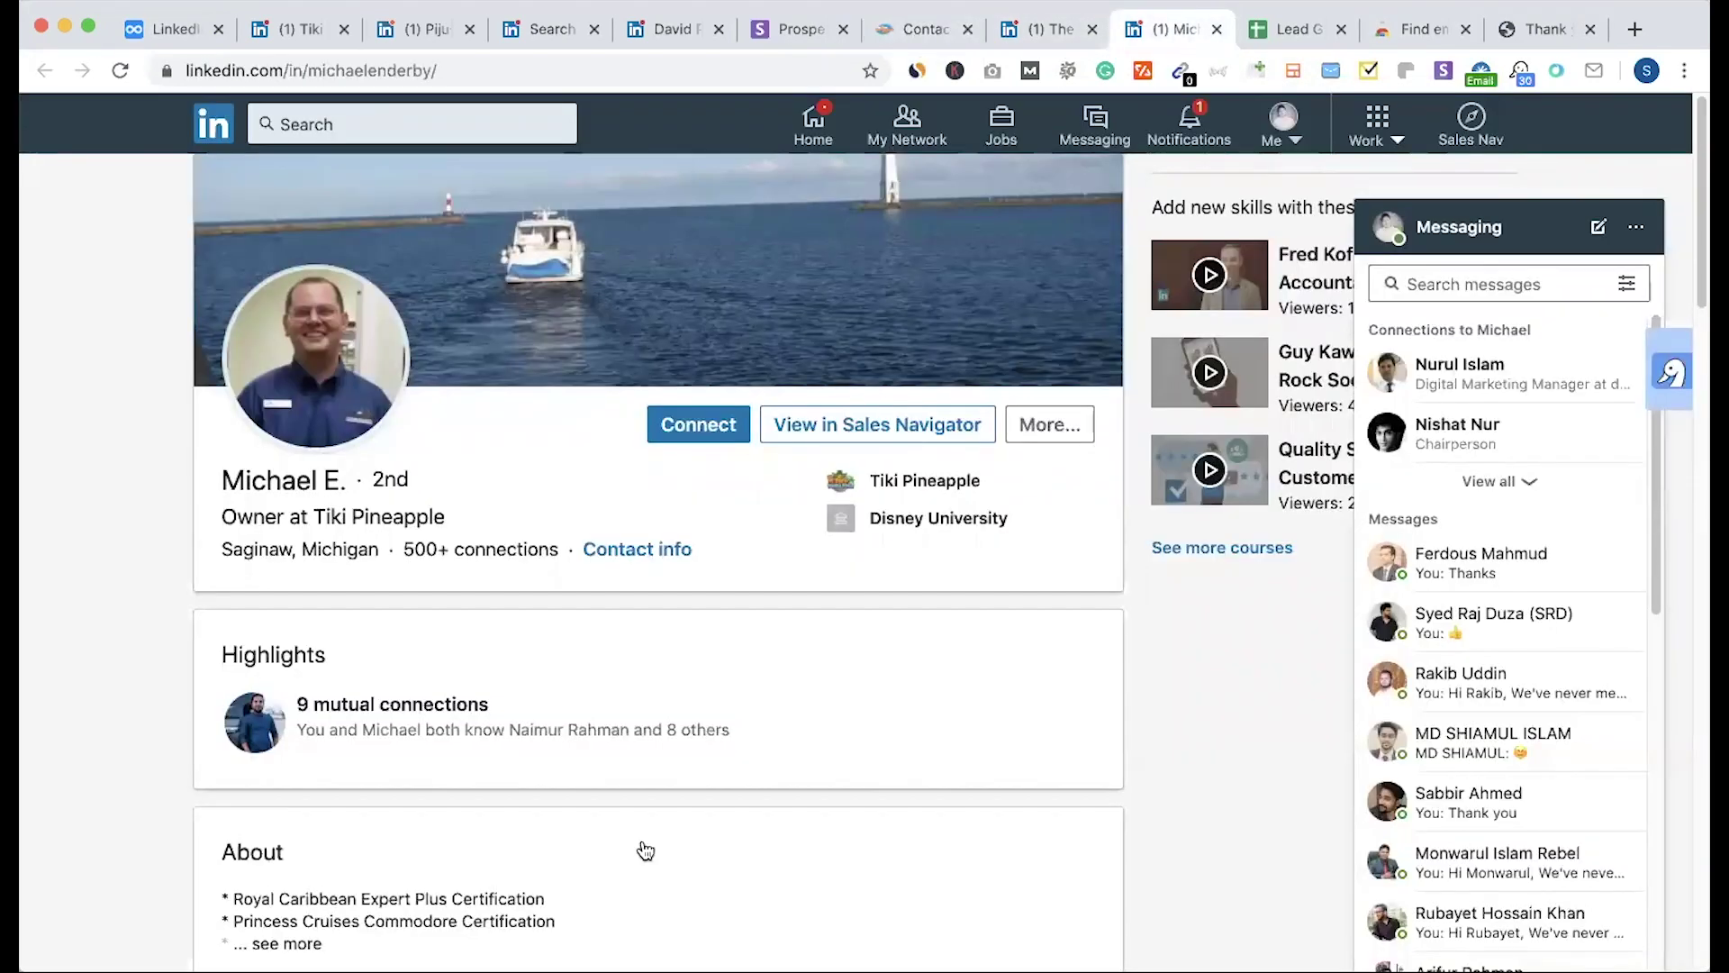
pyautogui.press('super+t')
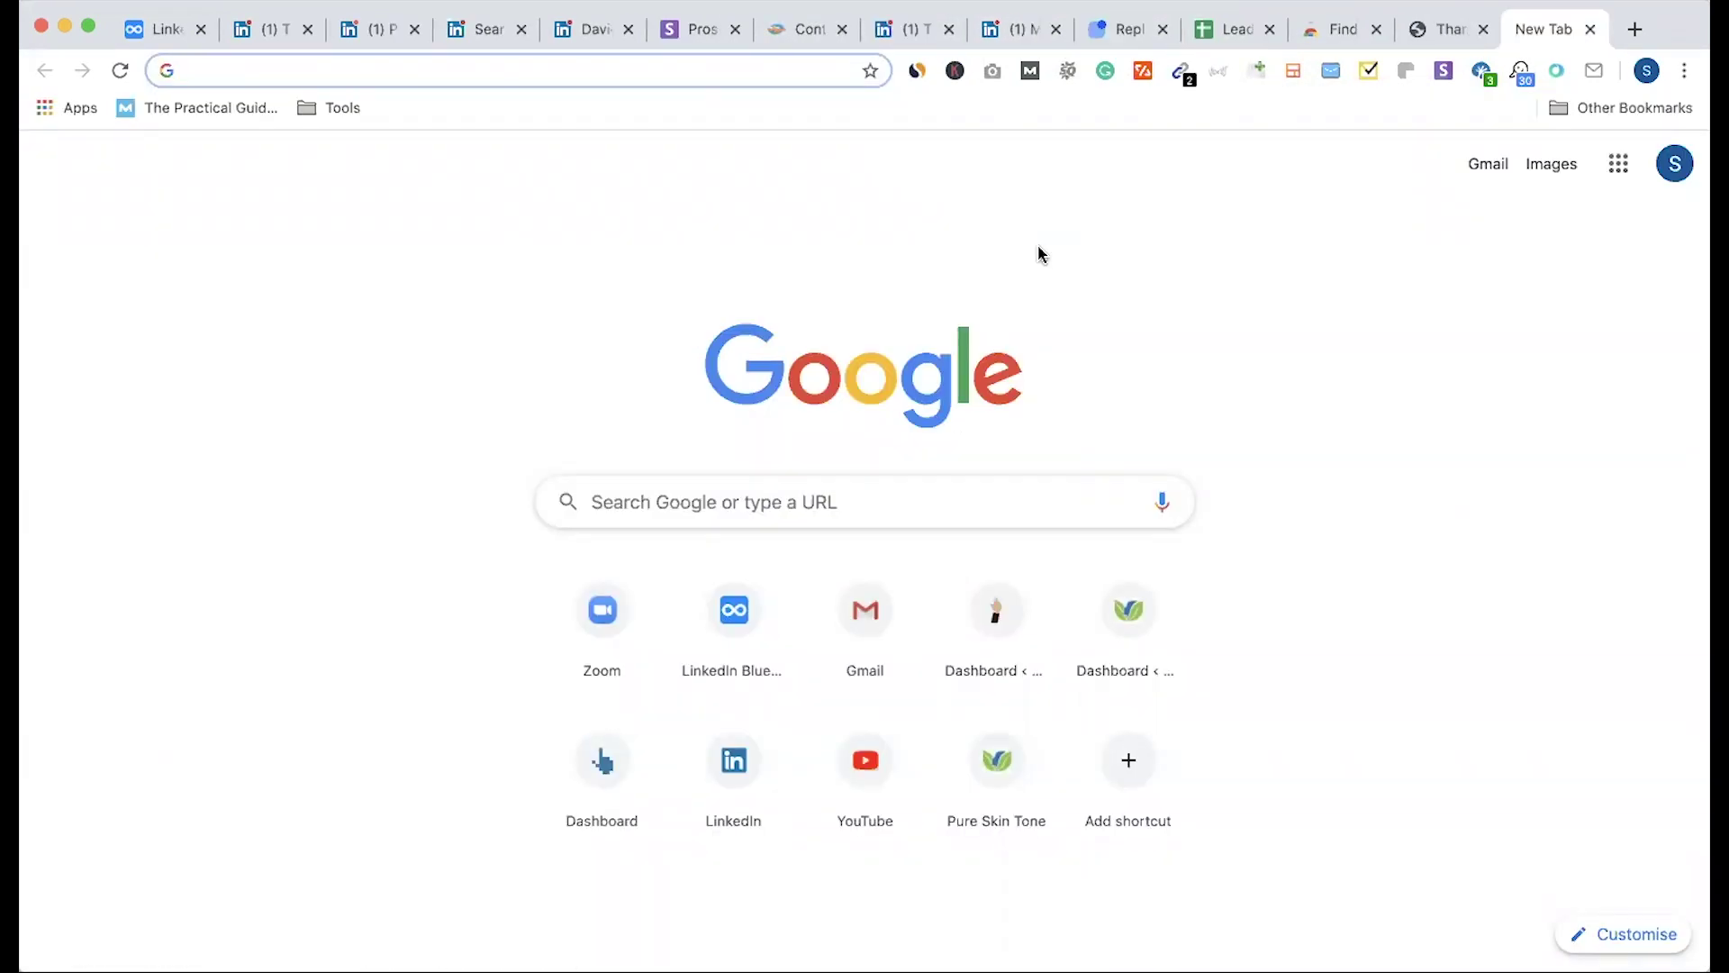
# Step: Load the Email Permutator site and return to the Lead Generation spreadsheet
pyautogui.write('emai')
pyautogui.press('Return')
pyautogui.click(1440, 29)
pyautogui.click(1317, 31)
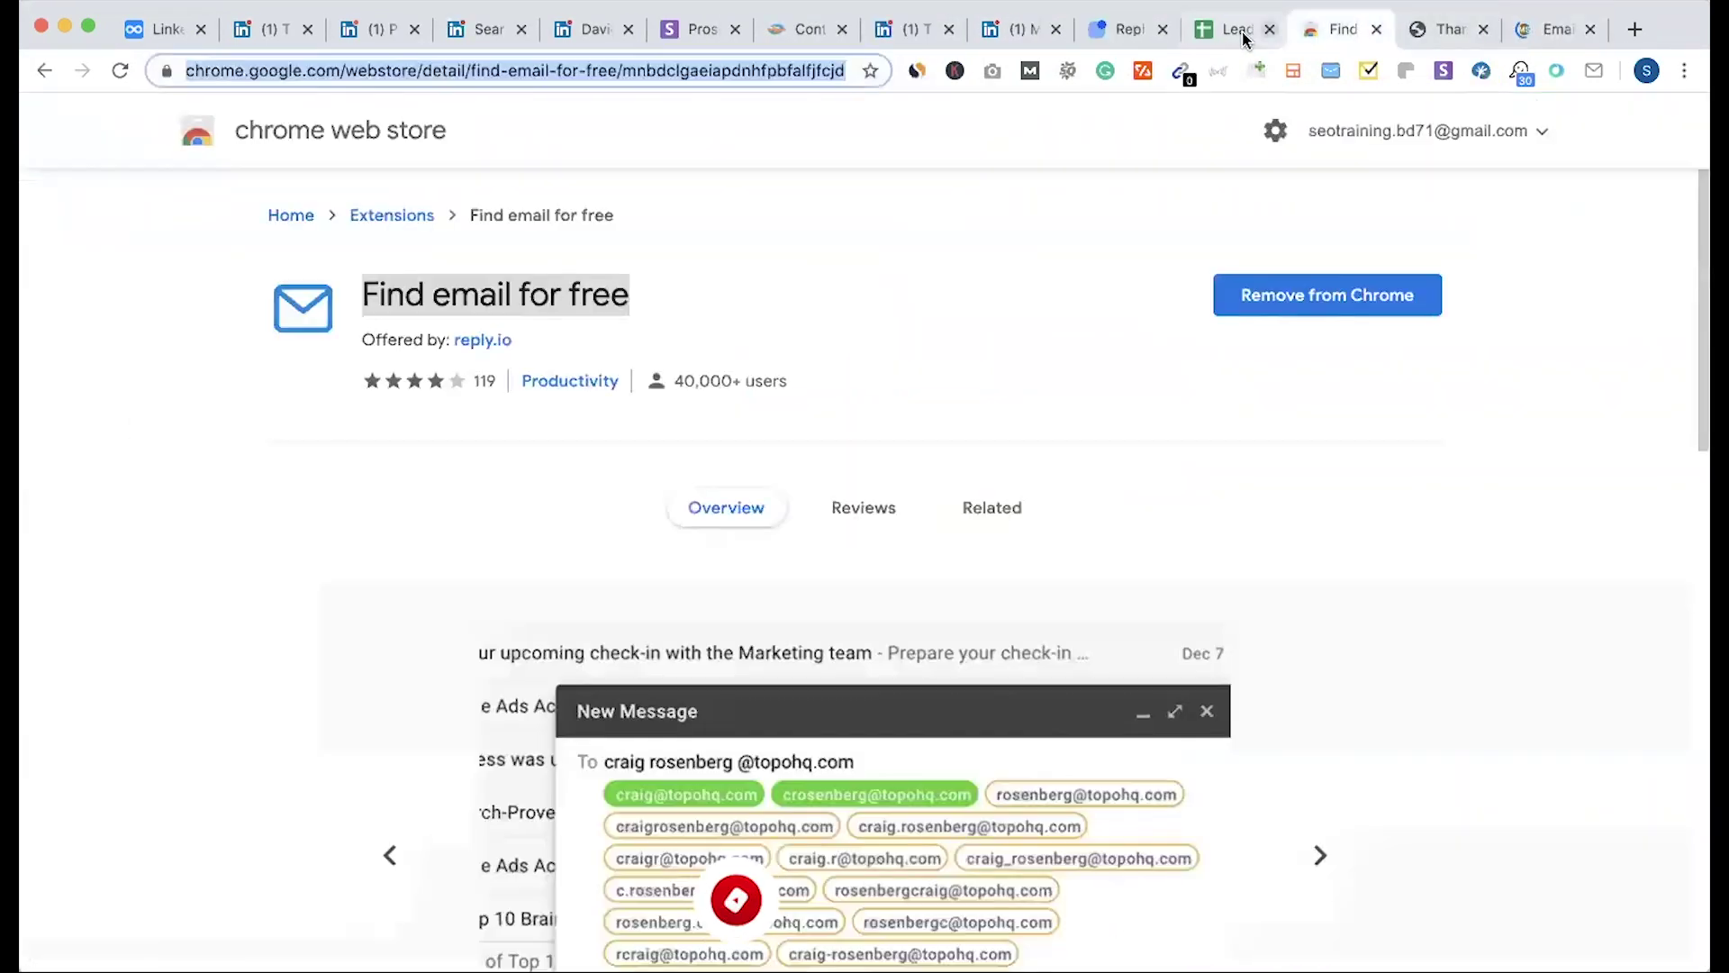
pyautogui.click(1244, 36)
# Step: Enter the row-4 owner's first and last name into the permutator's name fields
pyautogui.moveTo(287, 394); pyautogui.dragTo(387, 389)
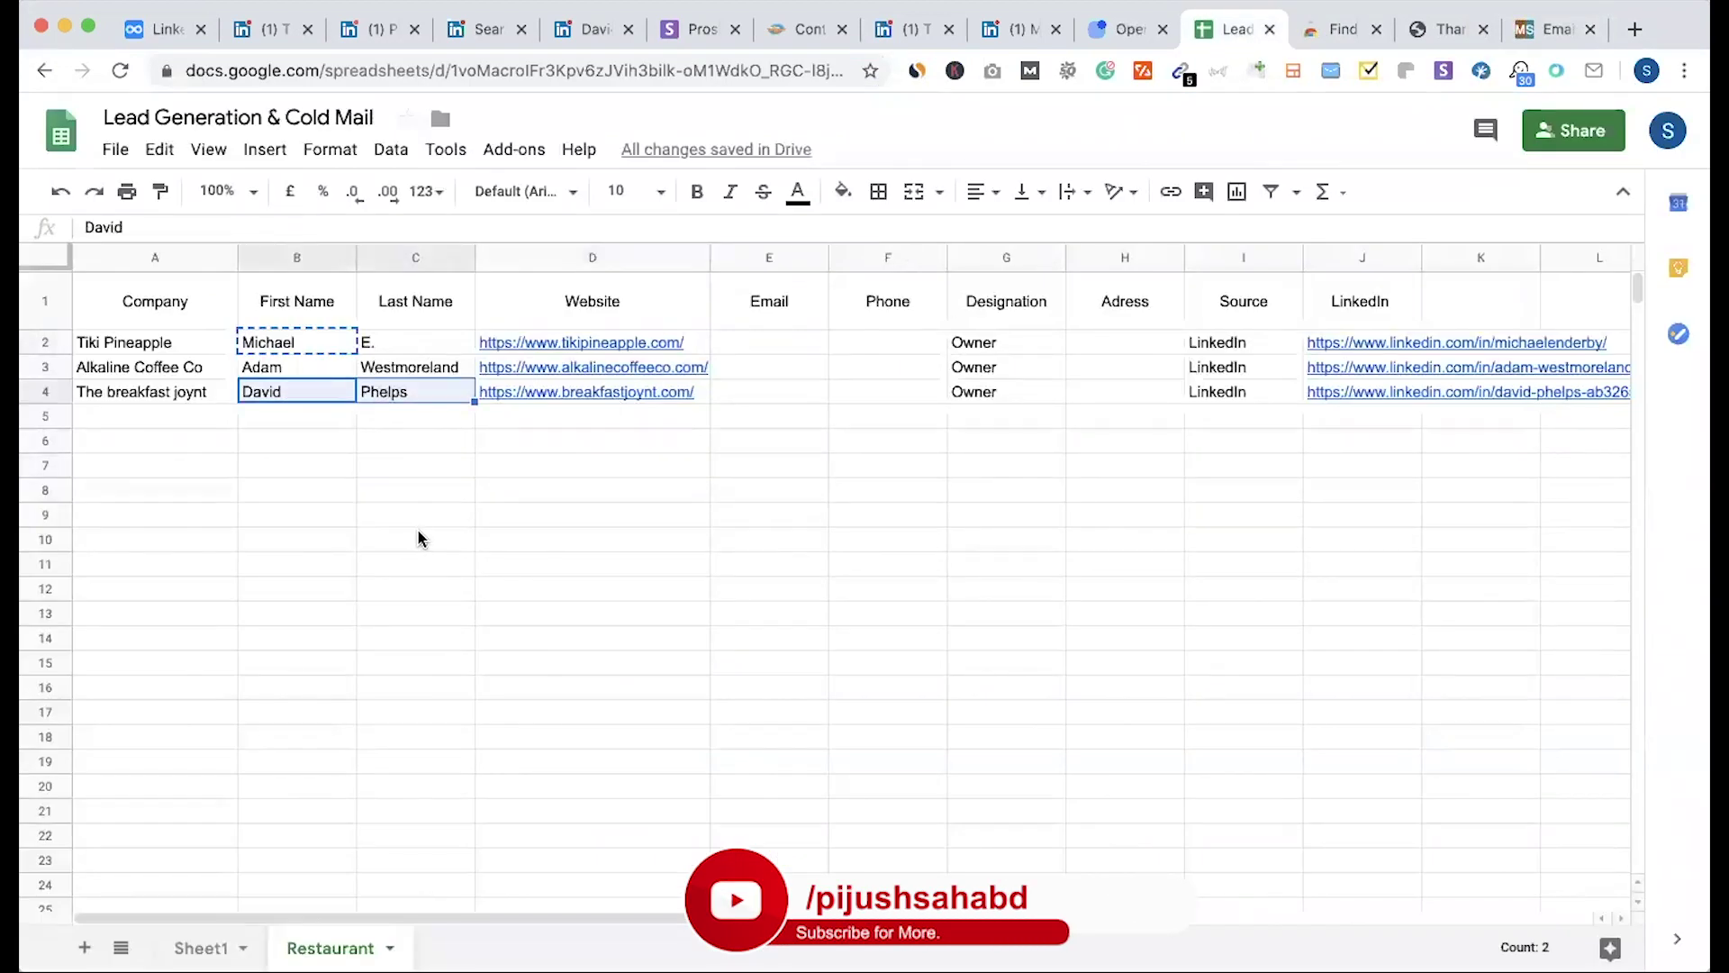
pyautogui.click(416, 491)
pyautogui.moveTo(307, 387); pyautogui.dragTo(387, 398)
pyautogui.hotkey('ctrl', 'c')
pyautogui.hotkey('ctrl', '9')
pyautogui.click(700, 502)
pyautogui.hotkey('ctrl', 'v')
pyautogui.doubleClick(739, 507)
pyautogui.hotkey('ctrl', 'x')
pyautogui.press('Tab')
pyautogui.hotkey('ctrl', 'v')
pyautogui.click(738, 502)
# Step: Add breakfastjoynt.com as the domain, generate the 34 permutations and copy them
pyautogui.hotkey('ctrl', 'shift', 'Tab')
pyautogui.hotkey('ctrl', 'shift', 'Tab')
pyautogui.hotkey('ctrl', 'shift', 'Tab')
pyautogui.doubleClick(564, 390)
pyautogui.moveTo(564, 390); pyautogui.dragTo(691, 392)
pyautogui.hotkey('ctrl', 'c')
pyautogui.click(1556, 28)
pyautogui.click(734, 612)
pyautogui.hotkey('ctrl', 'v')
pyautogui.click(845, 698)
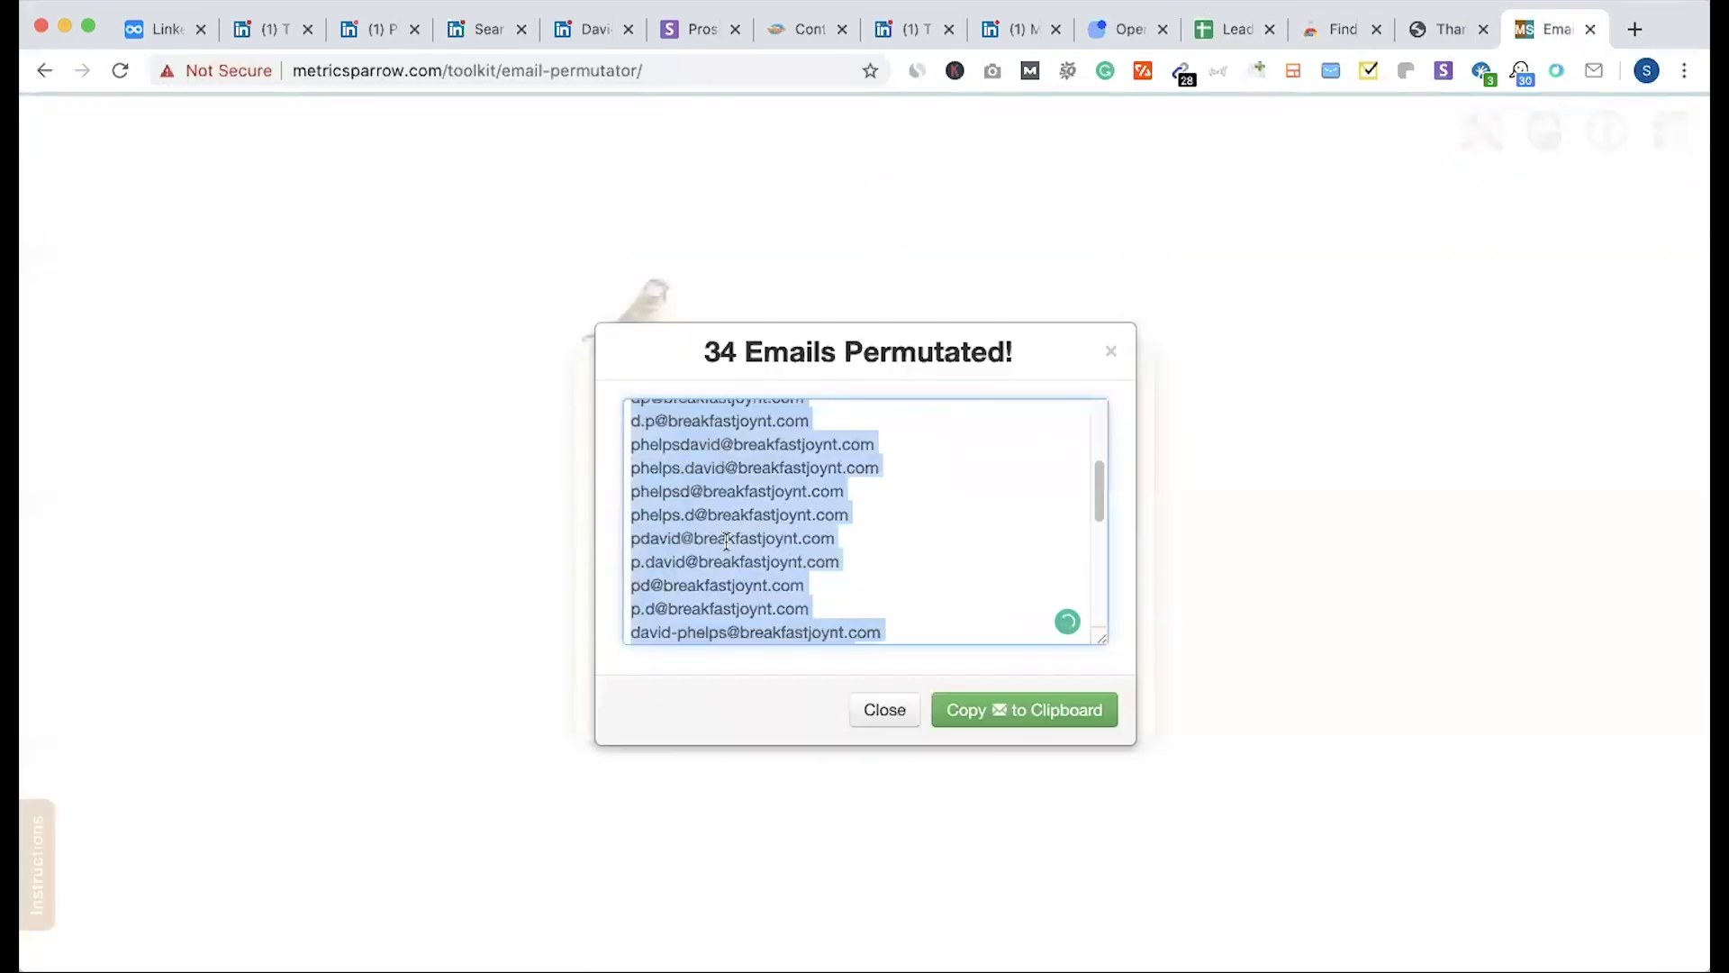
pyautogui.click(957, 695)
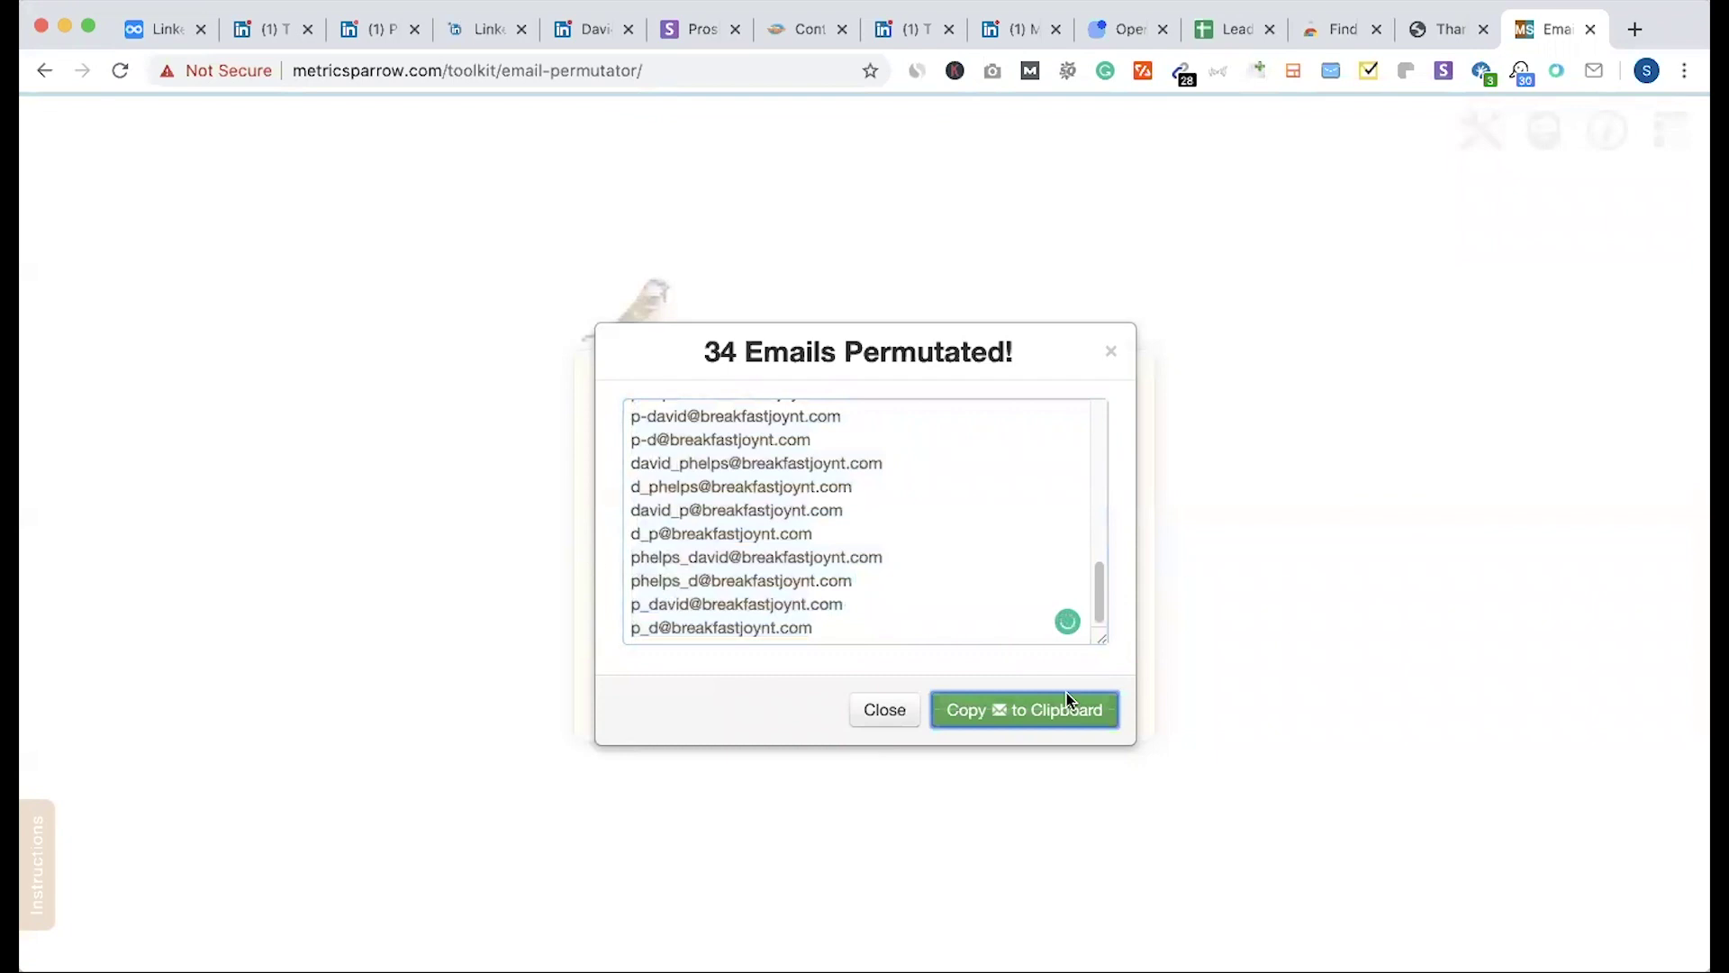
# Step: Paste all 34 permutated breakfastjoynt.com addresses into a new Gmail draft's To field
pyautogui.click(1634, 28)
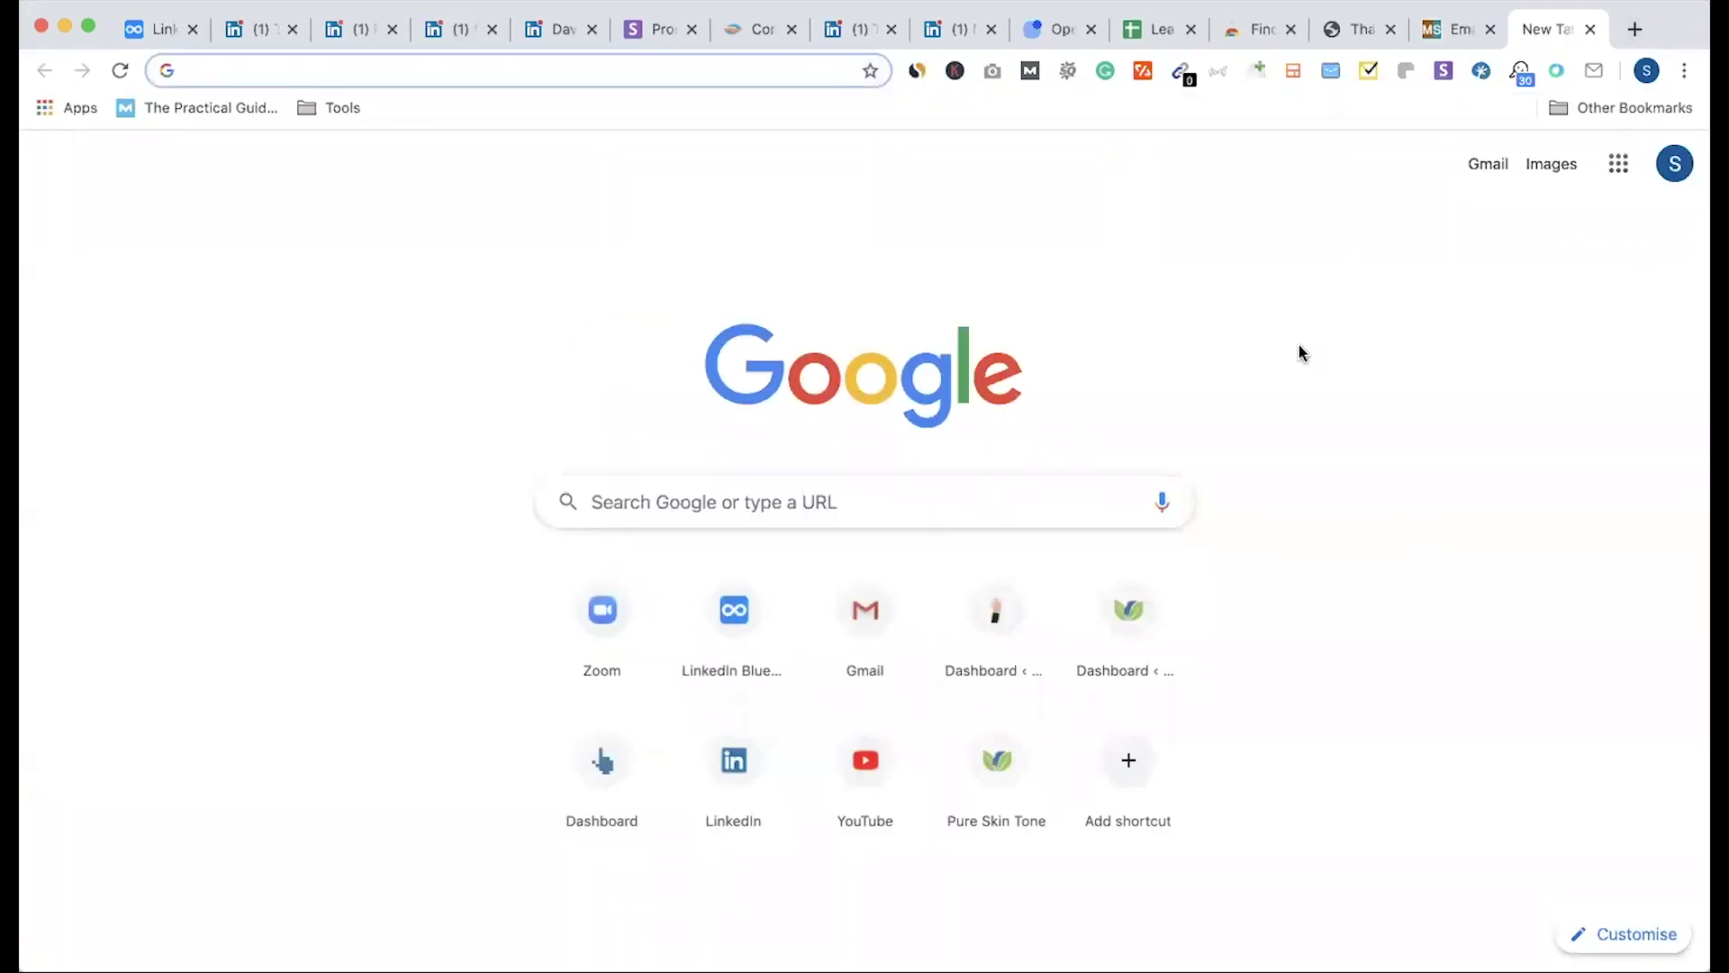
pyautogui.click(1489, 166)
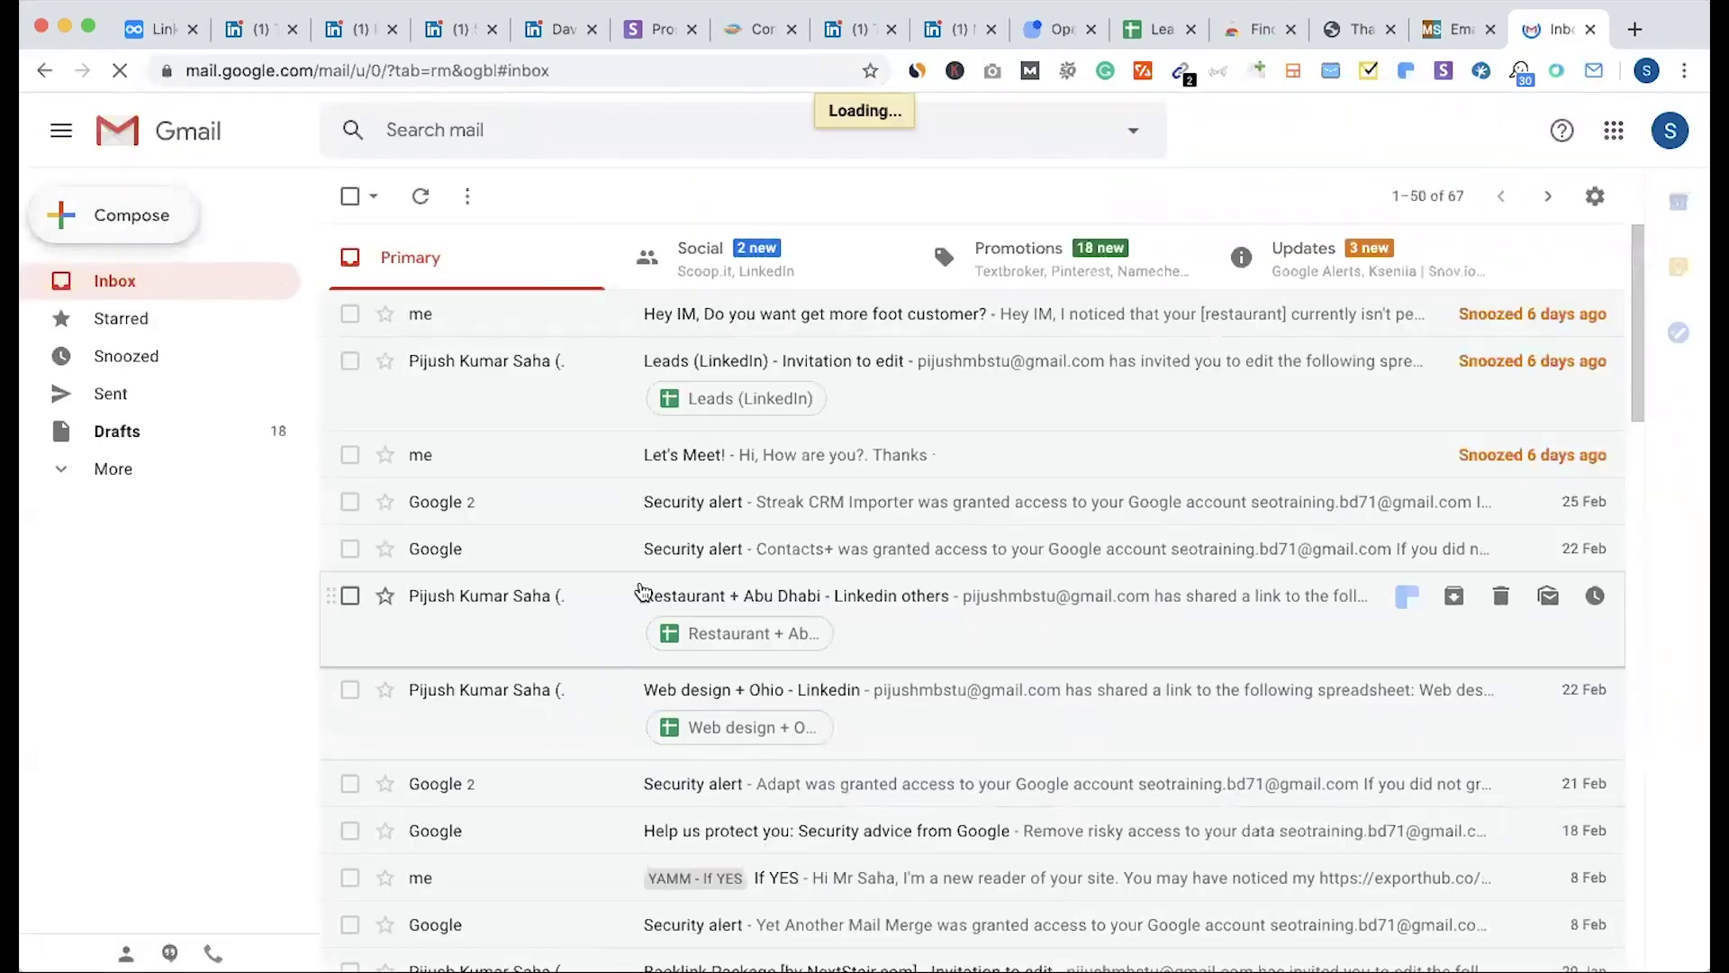
pyautogui.press('c')
pyautogui.hotkey('ctrl', 'v')
pyautogui.hotkey('ctrl', 'shift', 'Tab')
pyautogui.click(941, 698)
pyautogui.hotkey('ctrl', 'Tab')
pyautogui.hotkey('ctrl', 'v')
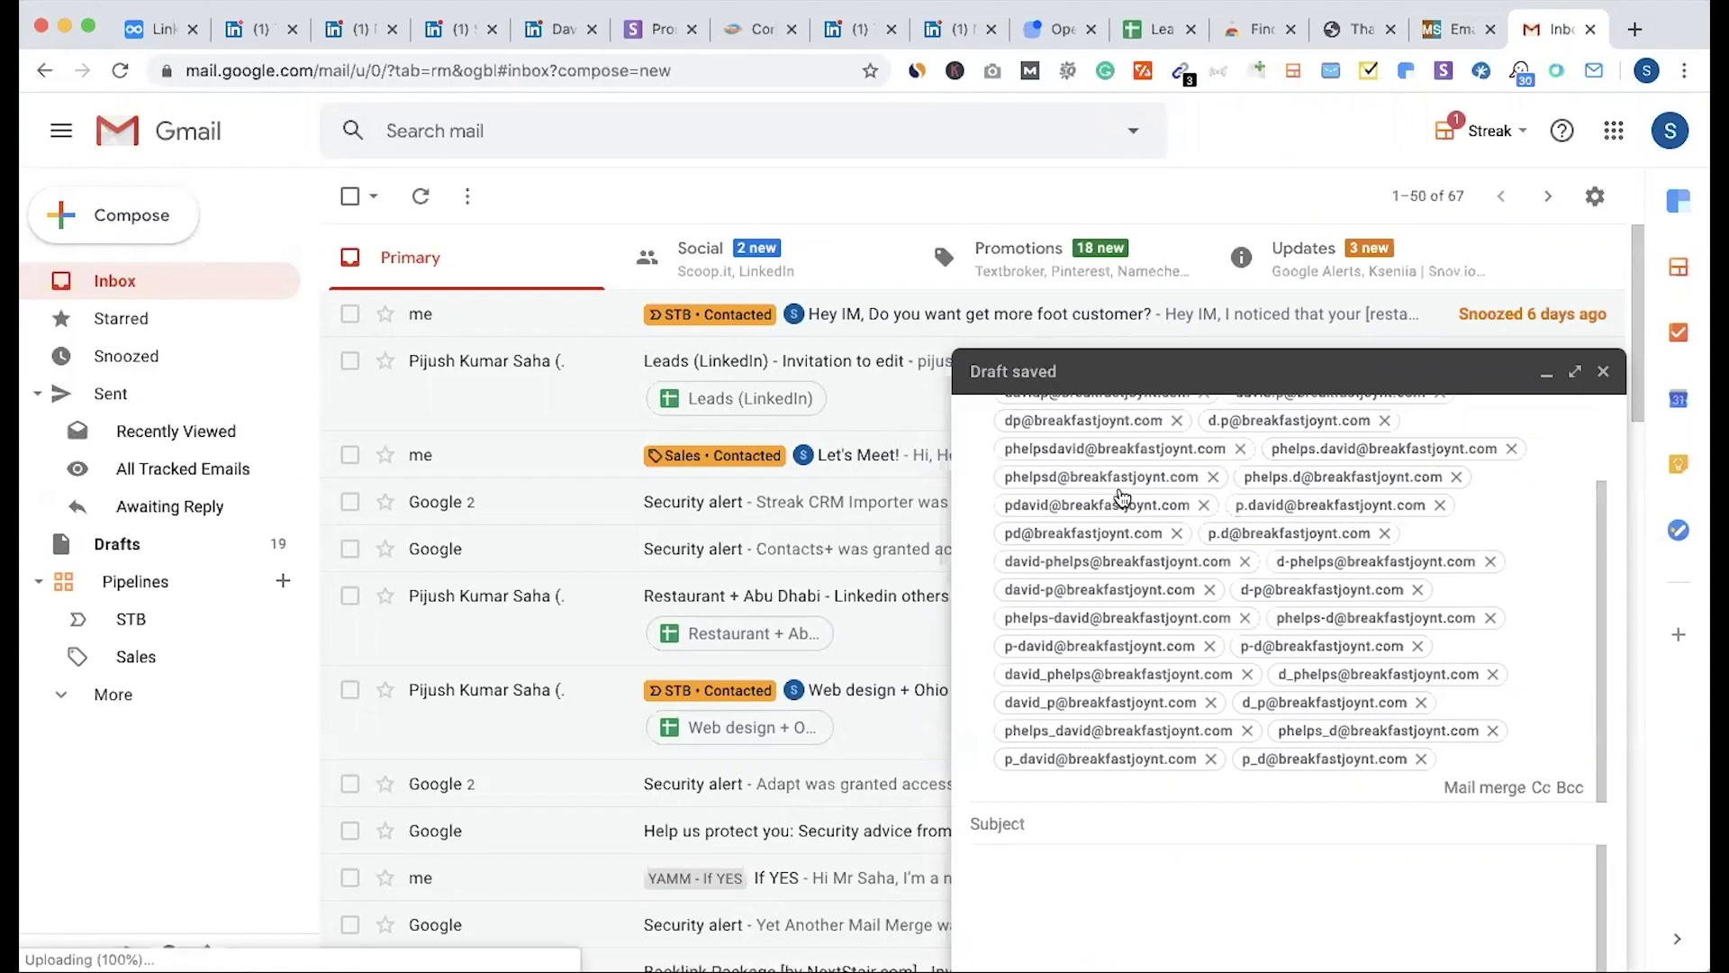
# Step: Find the LinkedIn Sales Navigator extension via Google and add it to Chrome
pyautogui.click(762, 36)
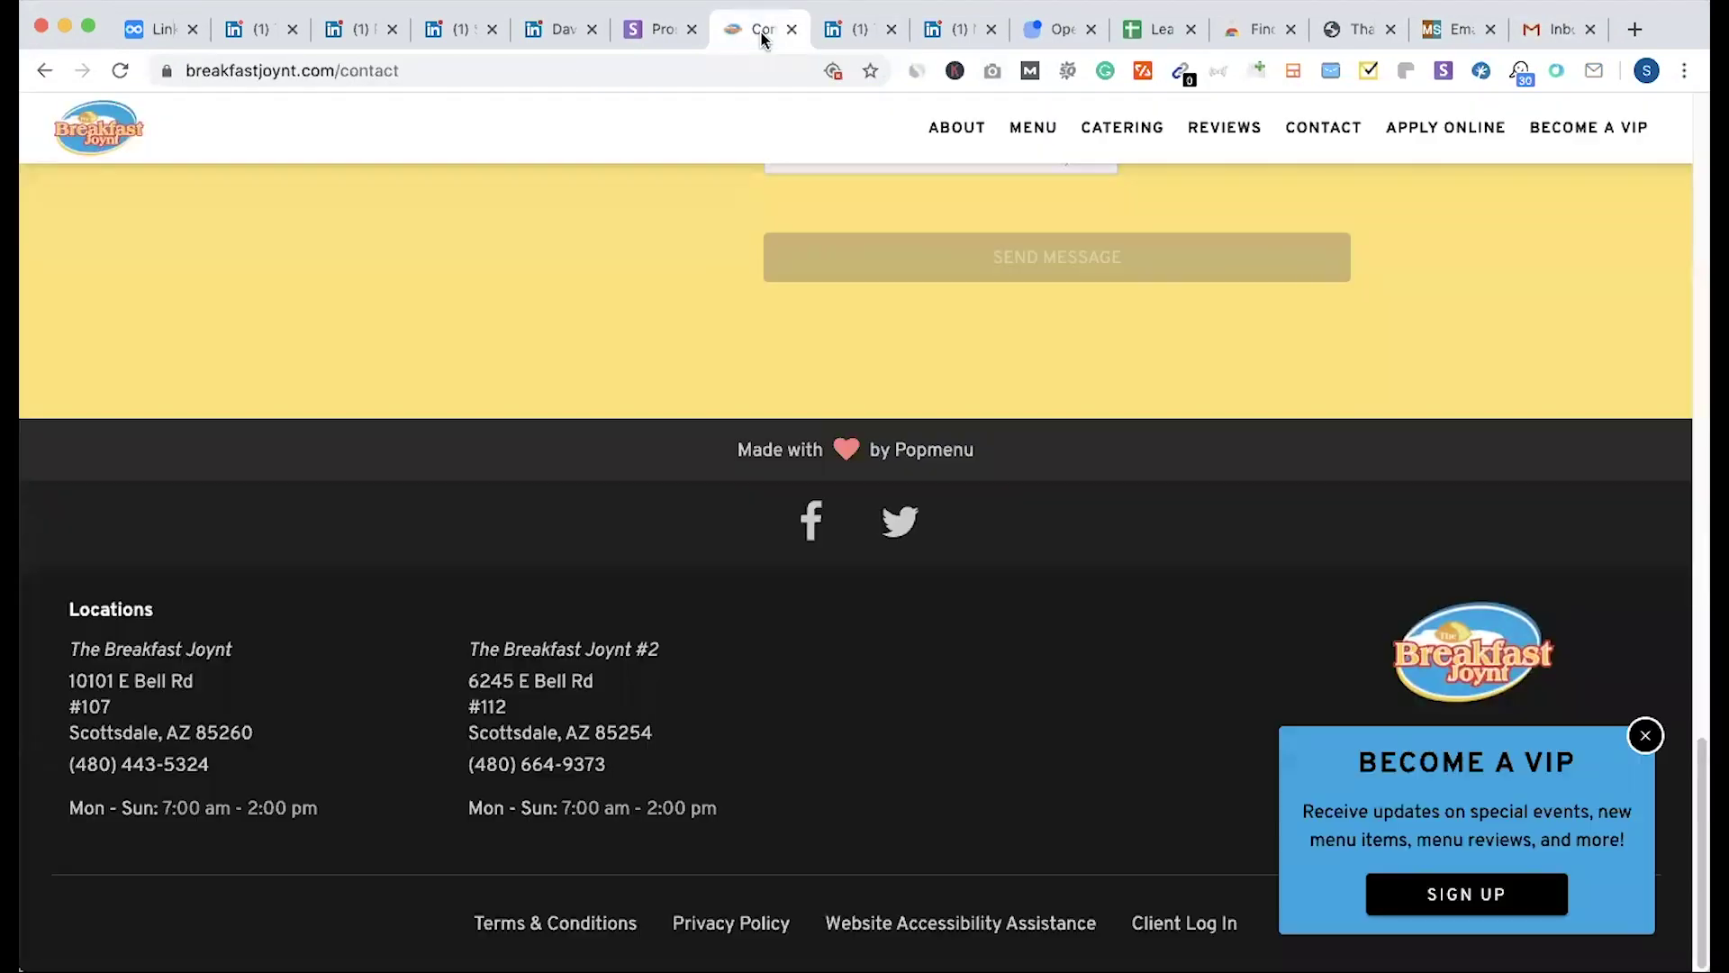
pyautogui.scroll(1, 682, 382)
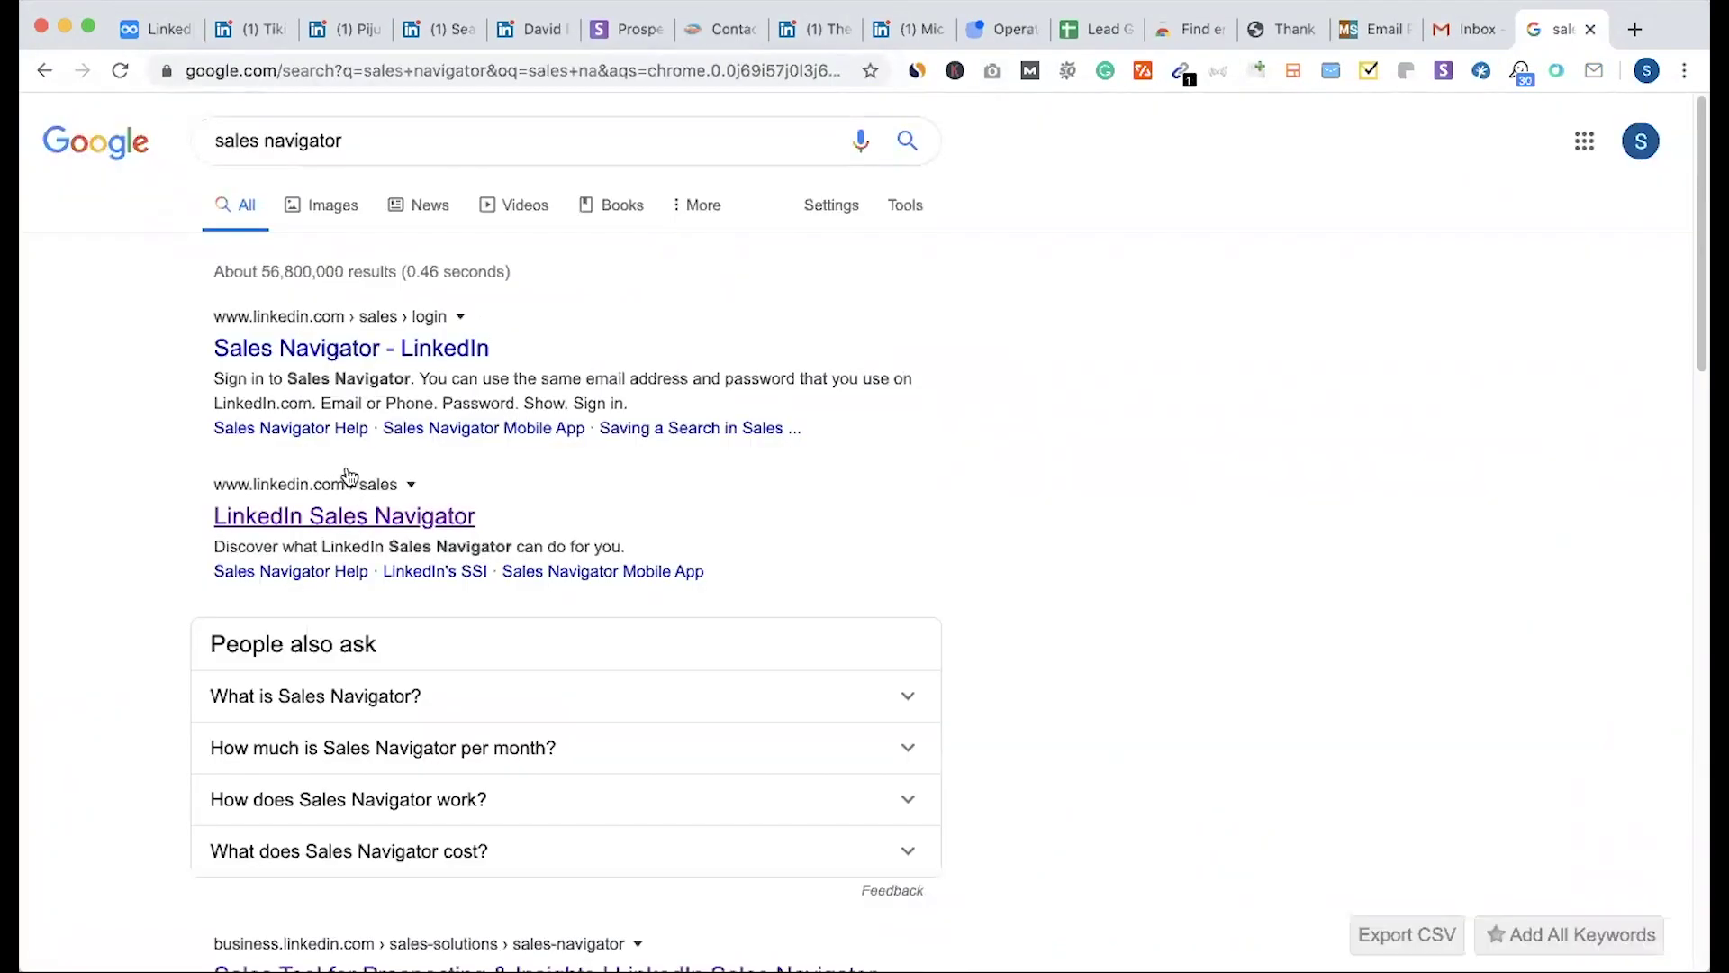
pyautogui.click(406, 140)
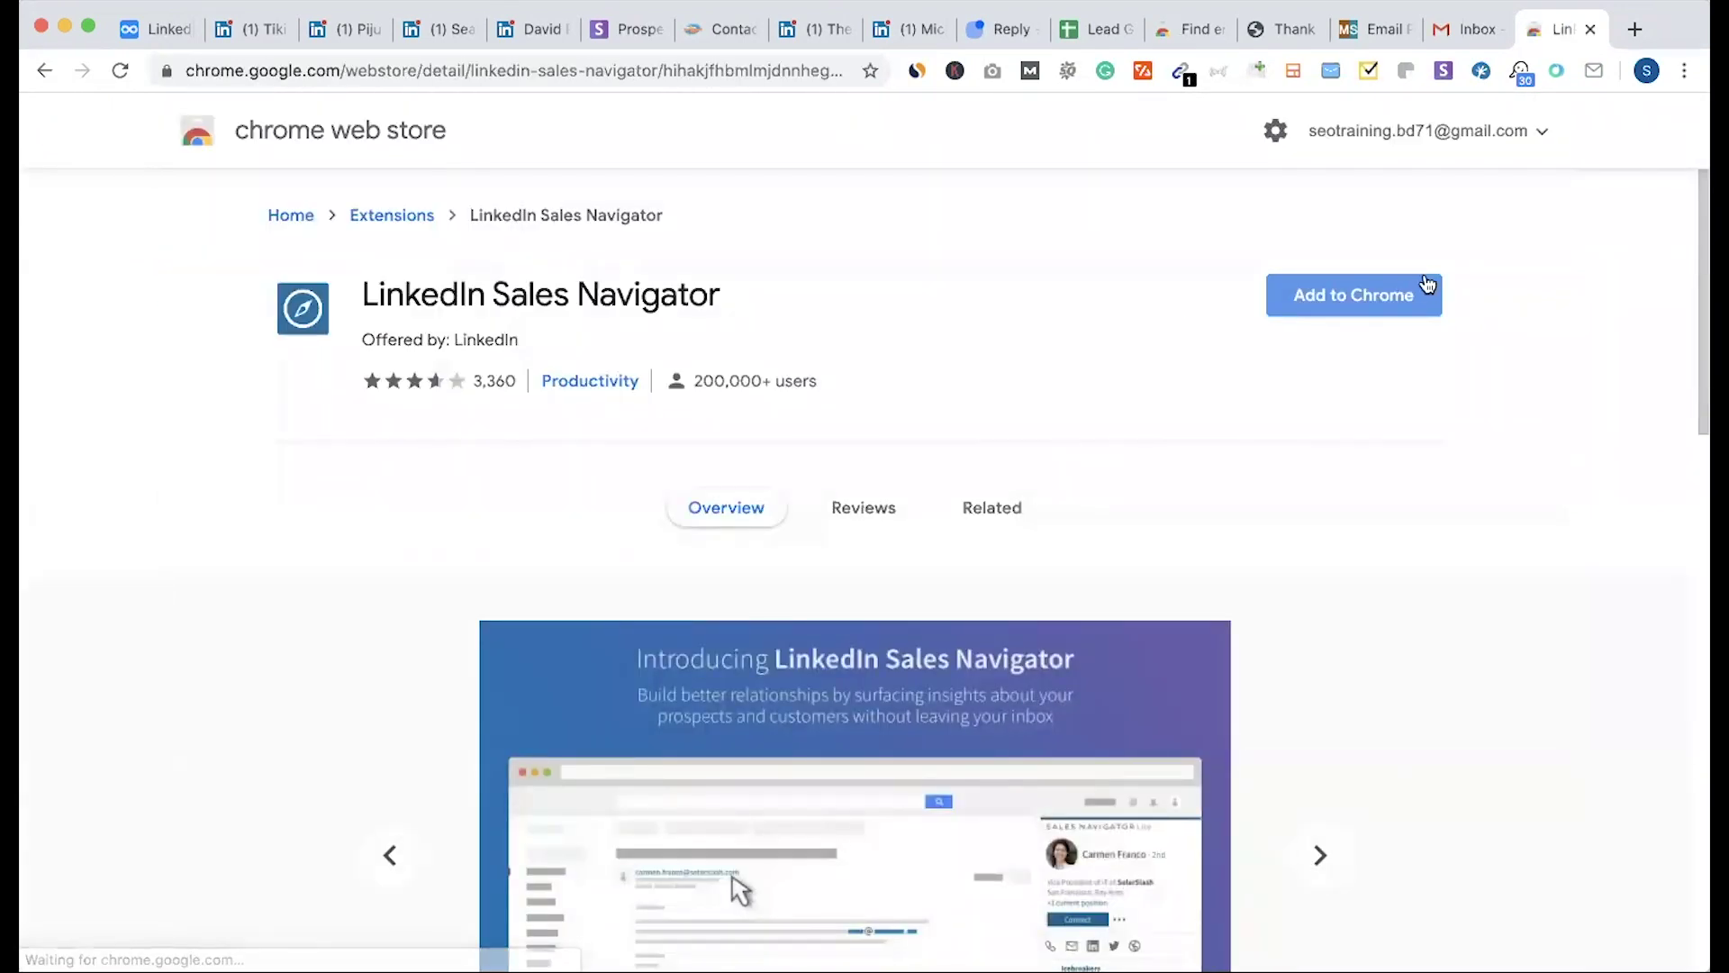
pyautogui.click(1354, 307)
pyautogui.click(1055, 339)
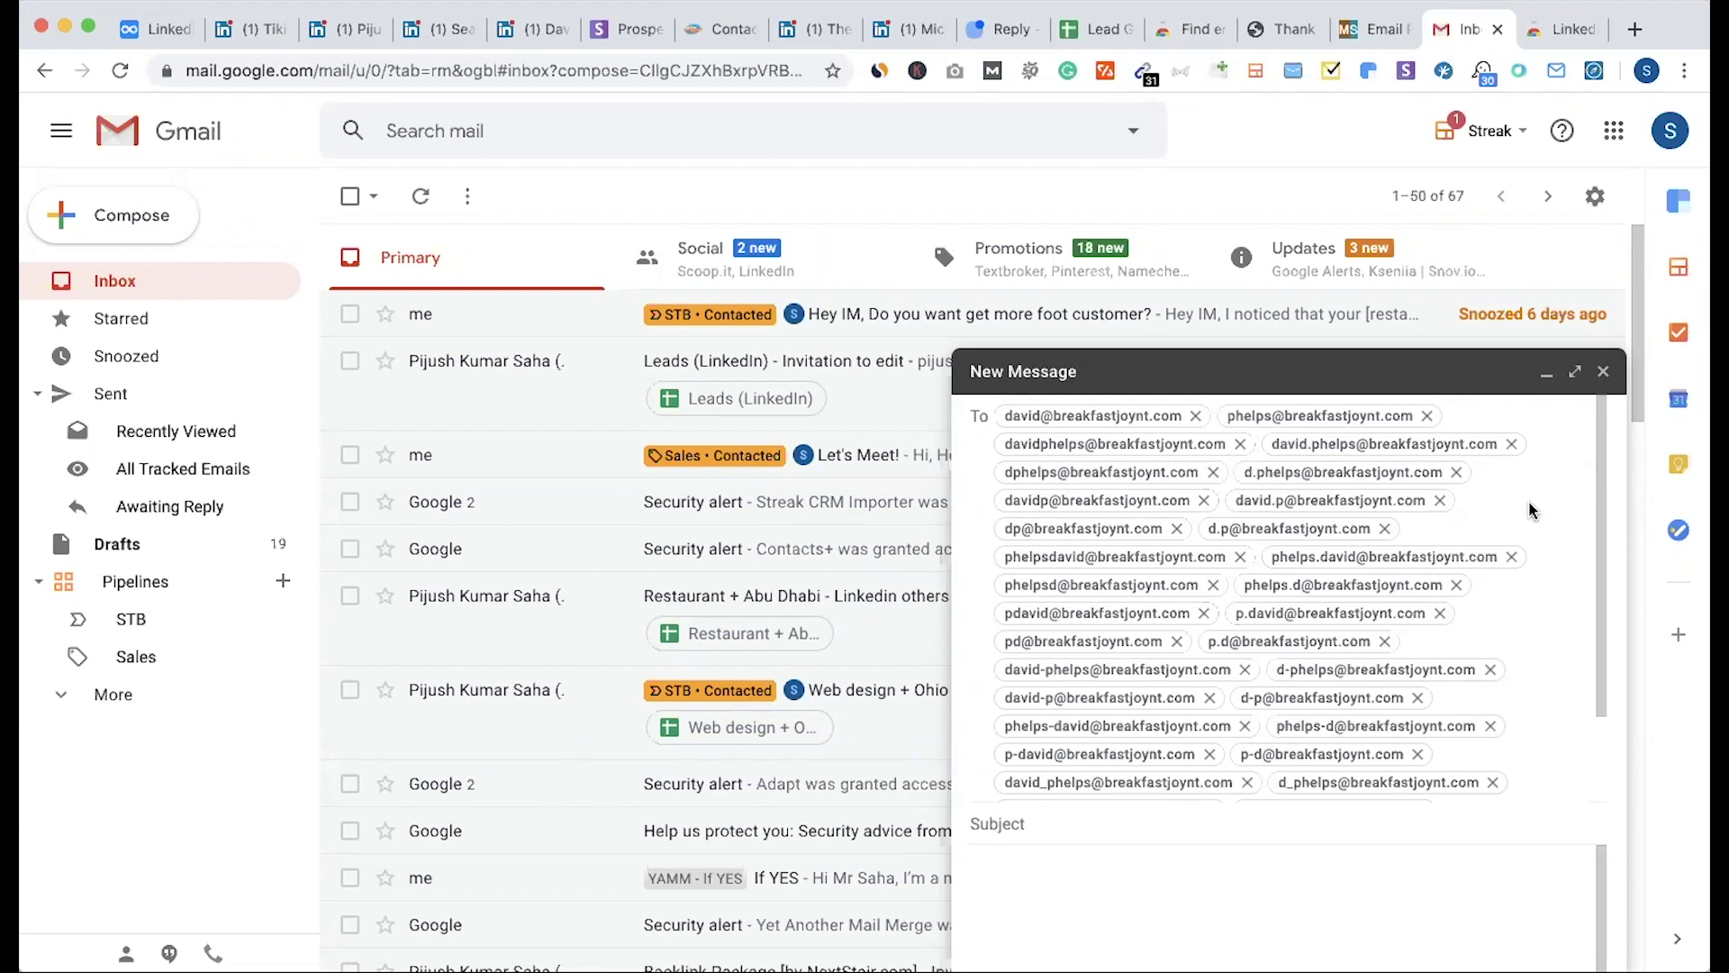
# Step: Check the Sales Navigator and Find email for free extensions in Gmail, then return to Dynalist
pyautogui.scroll(-3, 1086, 680)
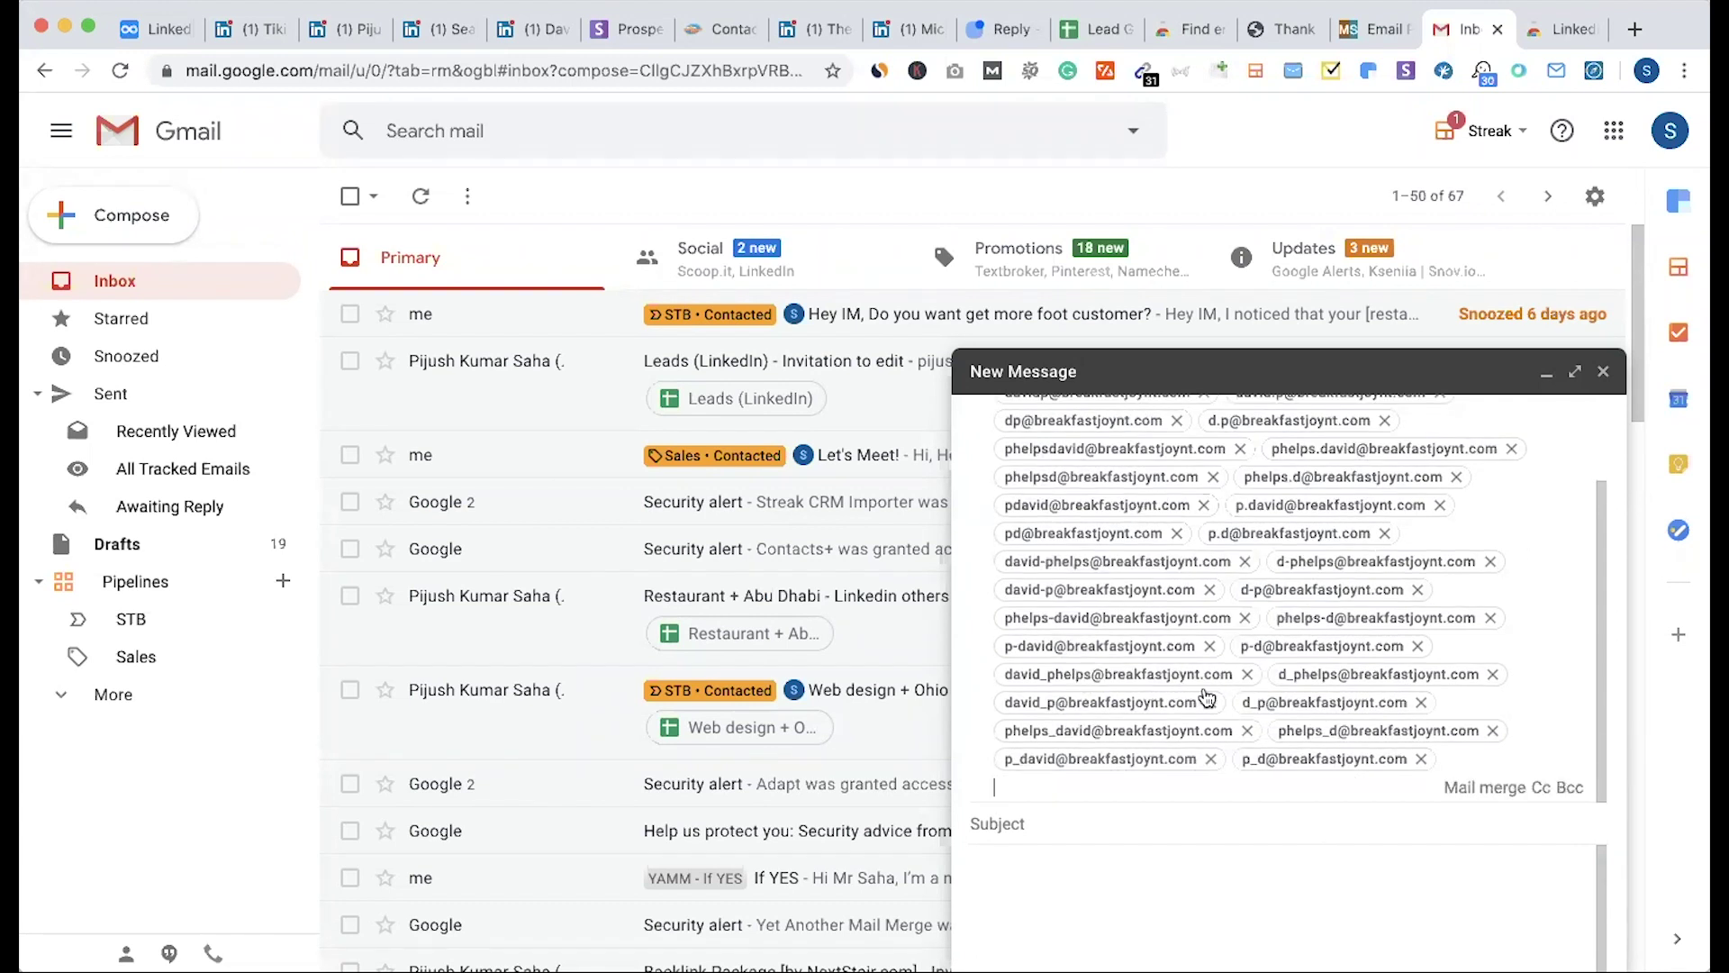
pyautogui.scroll(3, 1207, 696)
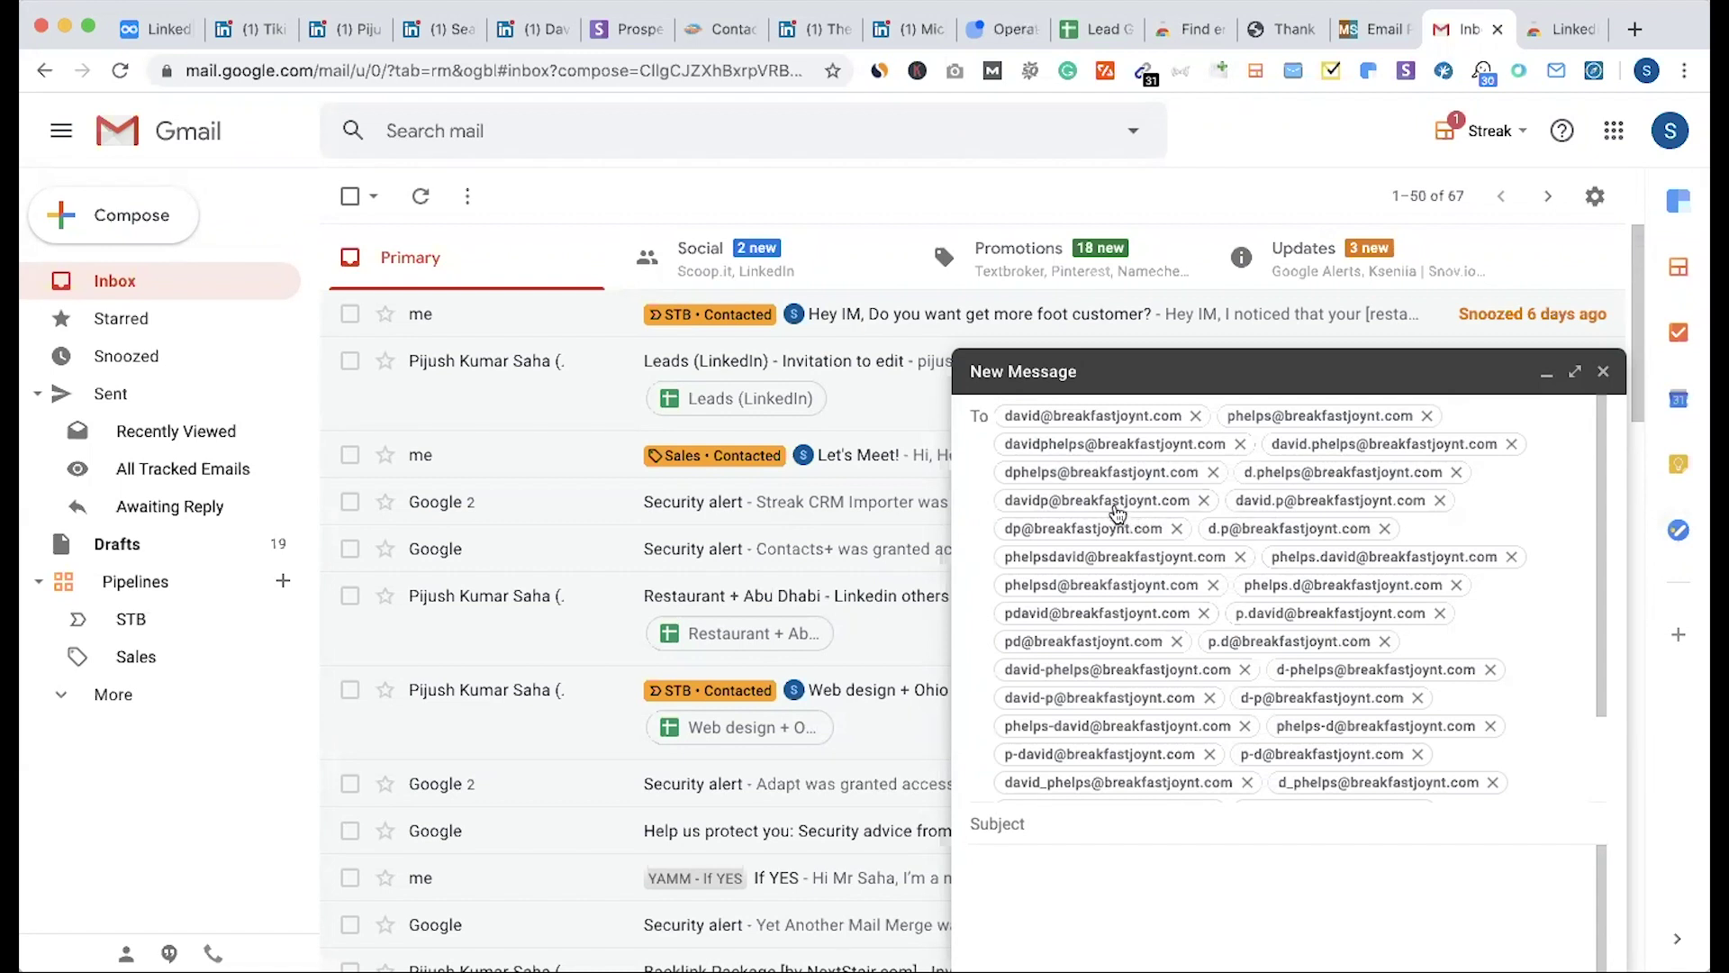
pyautogui.moveTo(1115, 510)
pyautogui.click(1594, 70)
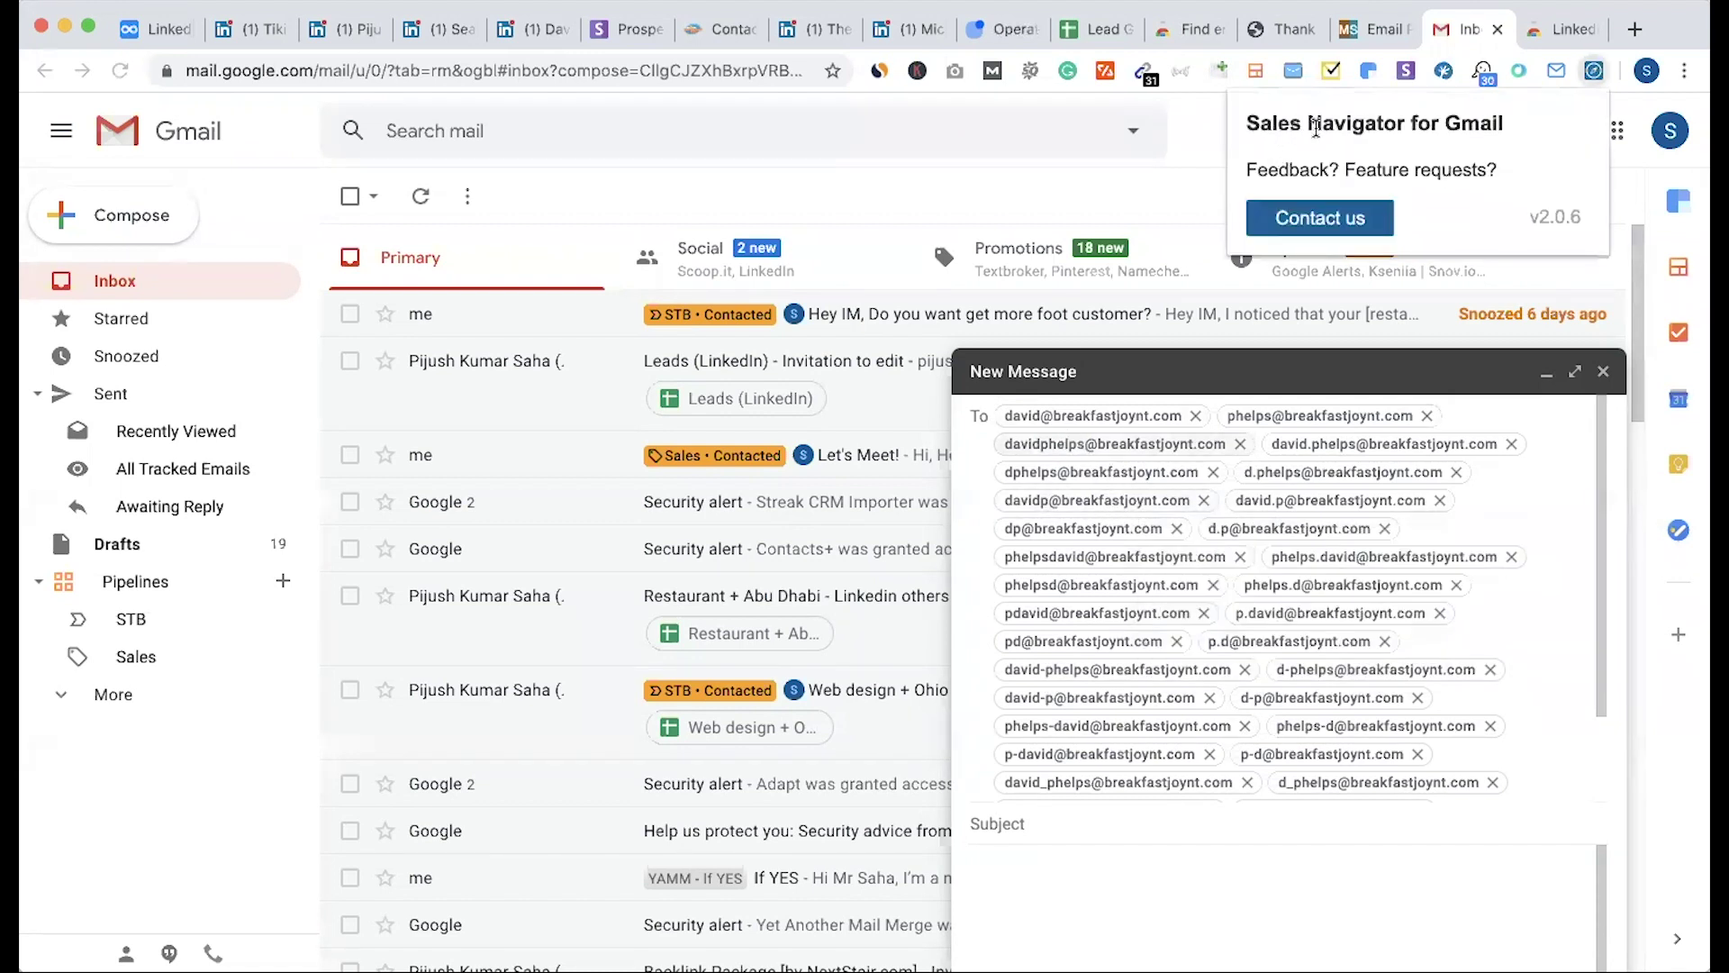
pyautogui.rightClick(1556, 71)
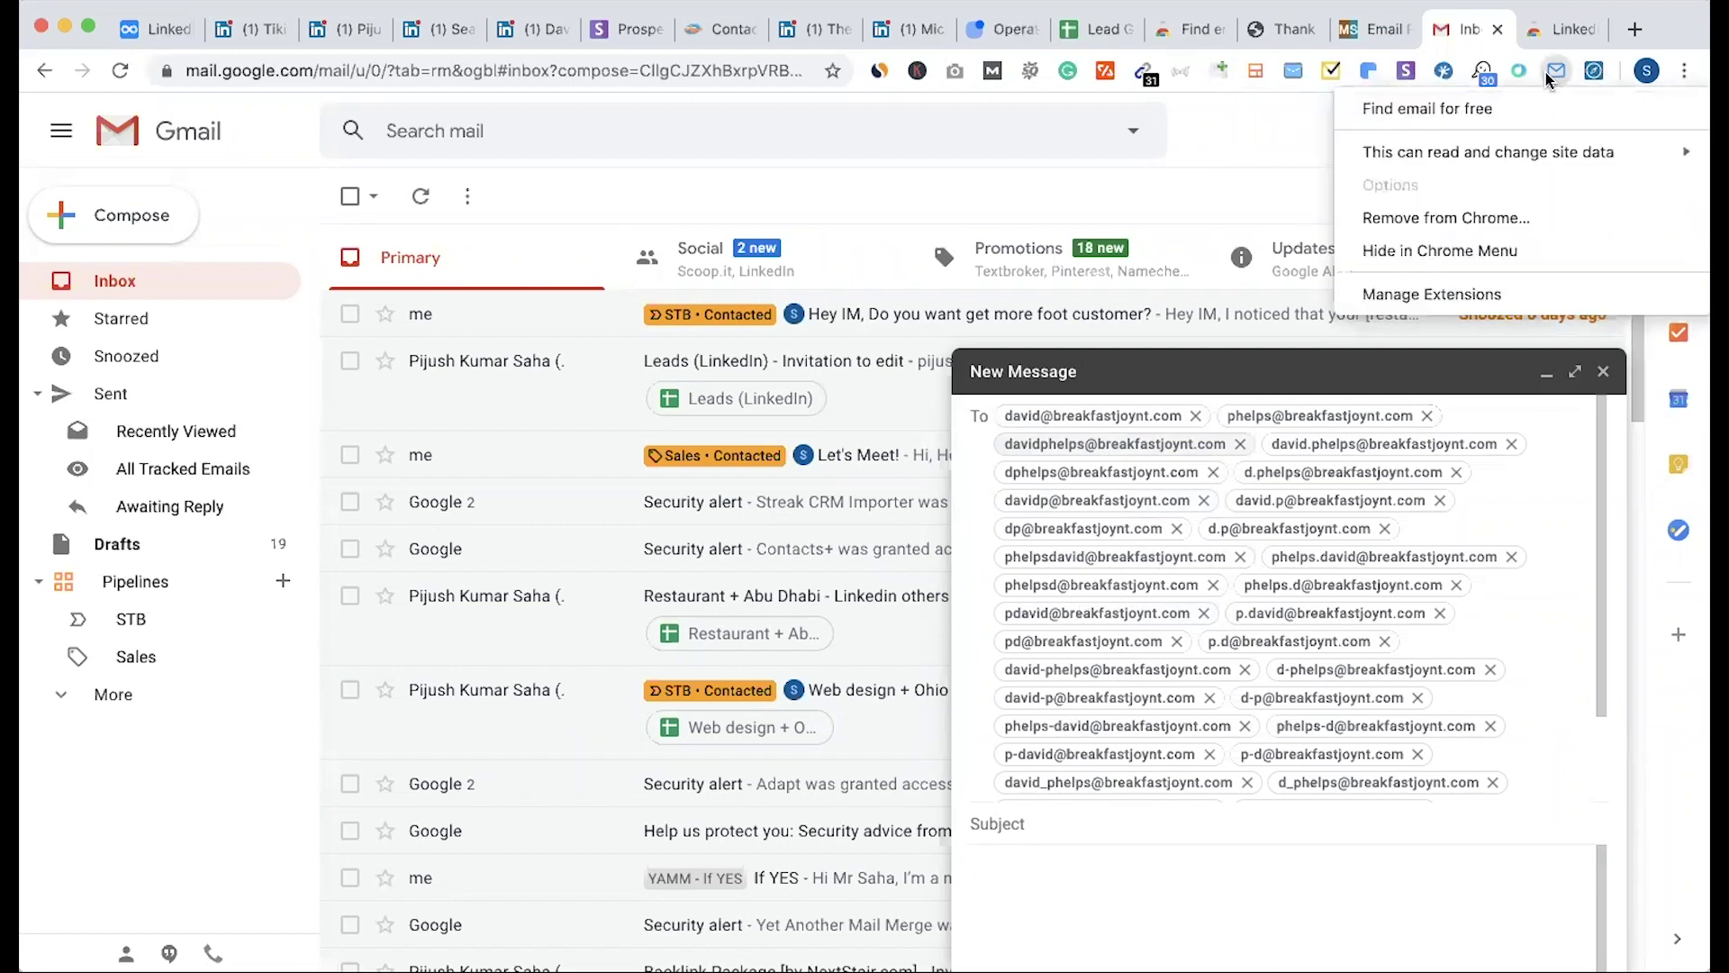
pyautogui.press('super+1')
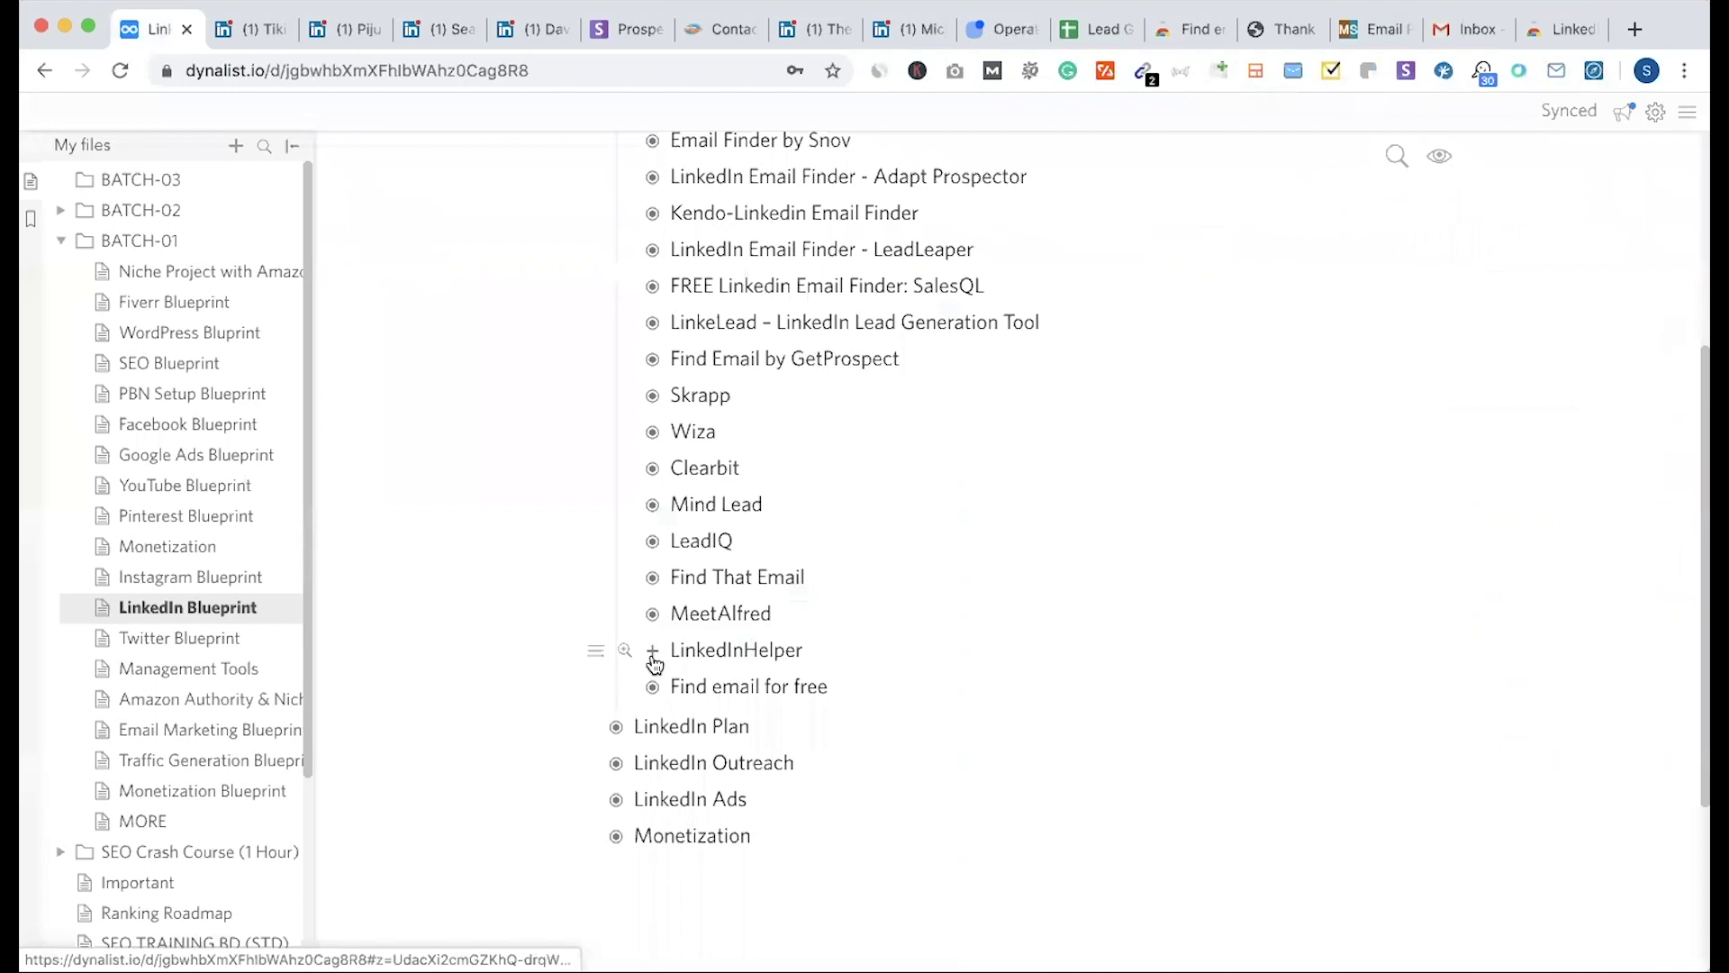
# Step: Collapse the Dux-Soup and Email Finder by Snov items, select the tool list, and return to the owner's profile
pyautogui.scroll(5, 639, 621)
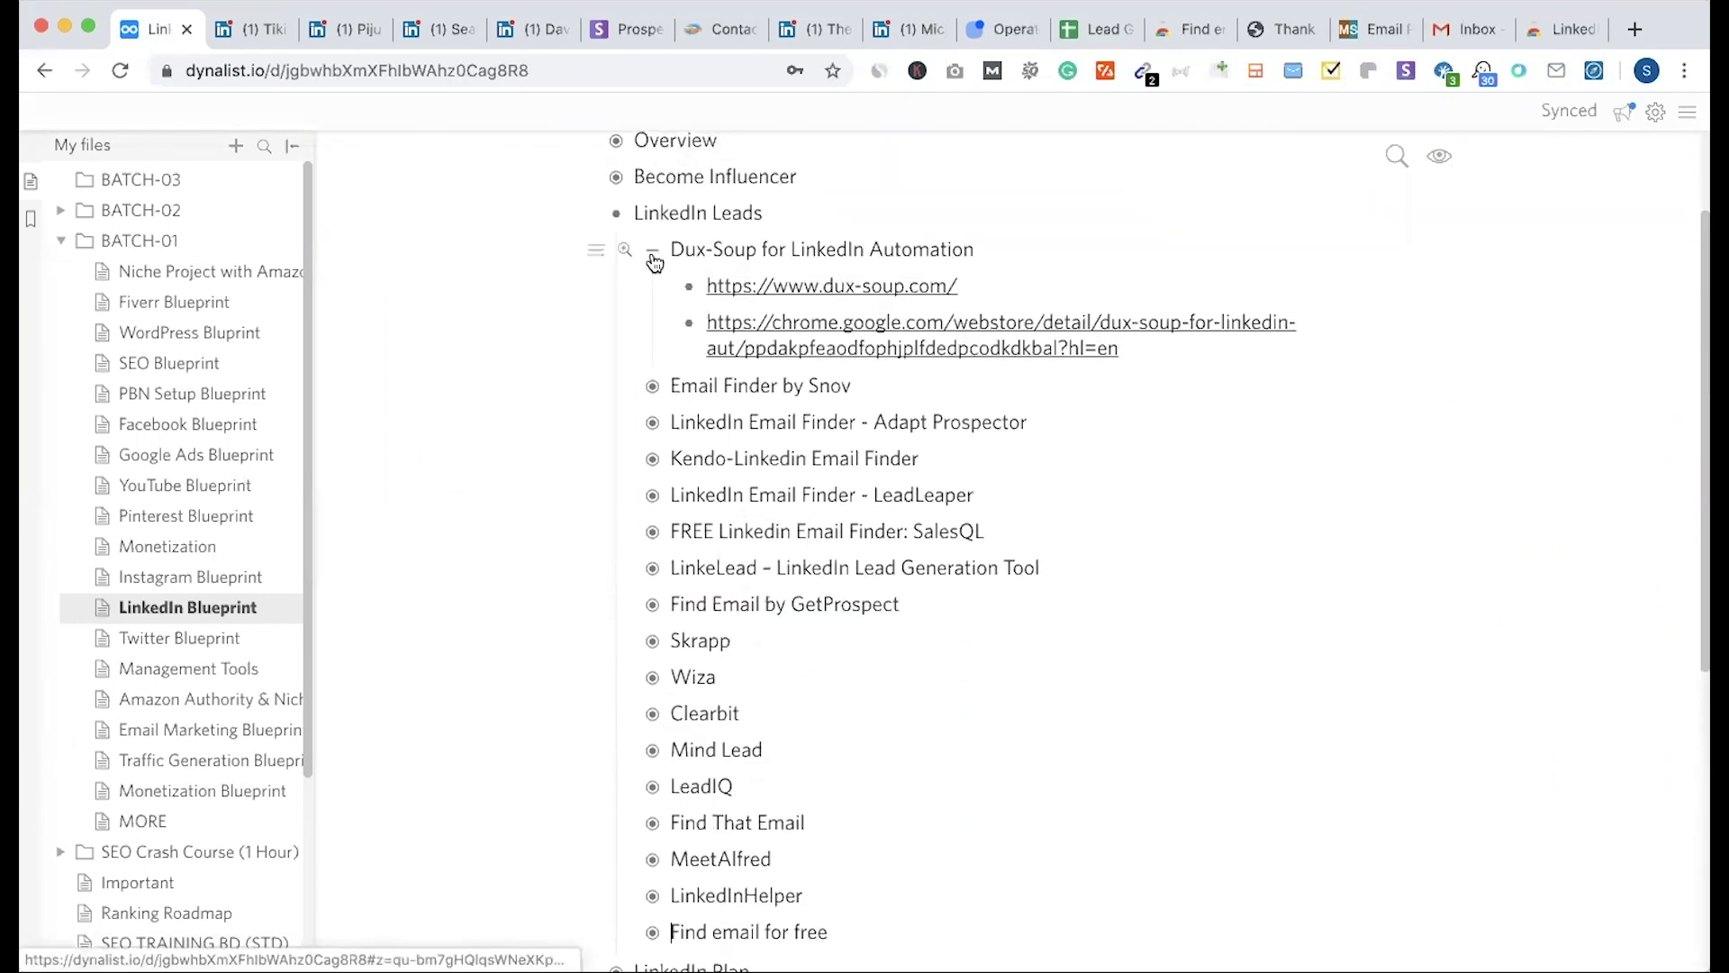
pyautogui.click(653, 255)
pyautogui.click(652, 288)
pyautogui.click(652, 289)
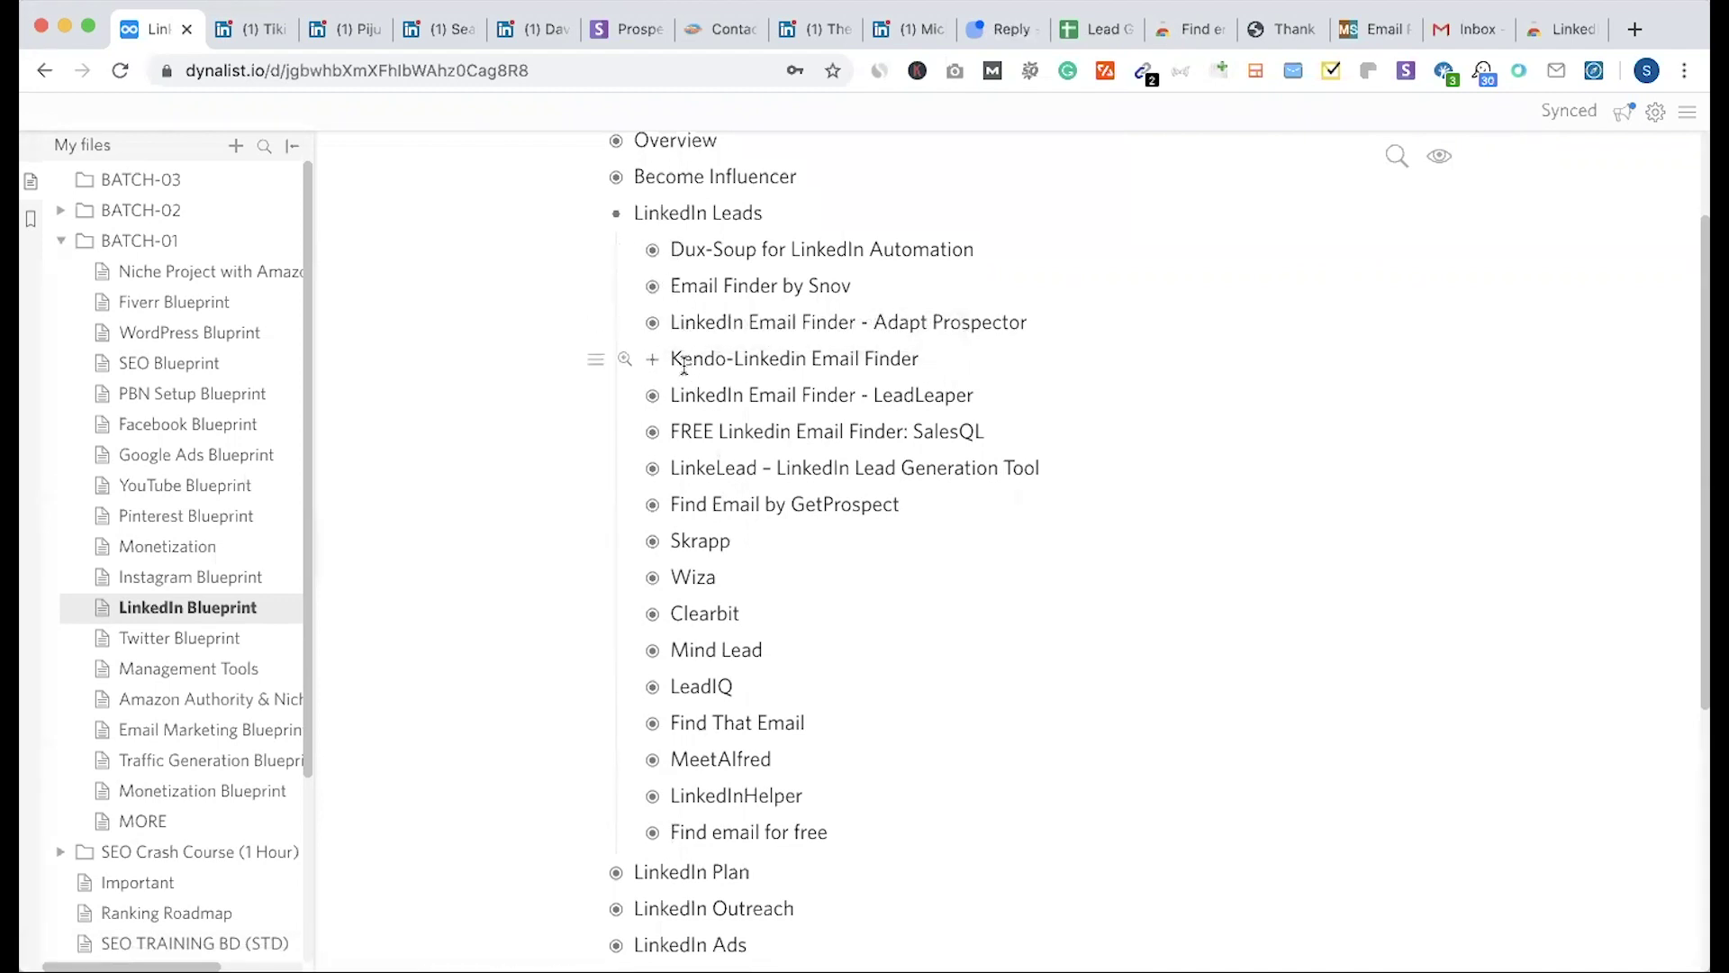
pyautogui.moveTo(677, 256); pyautogui.dragTo(846, 814)
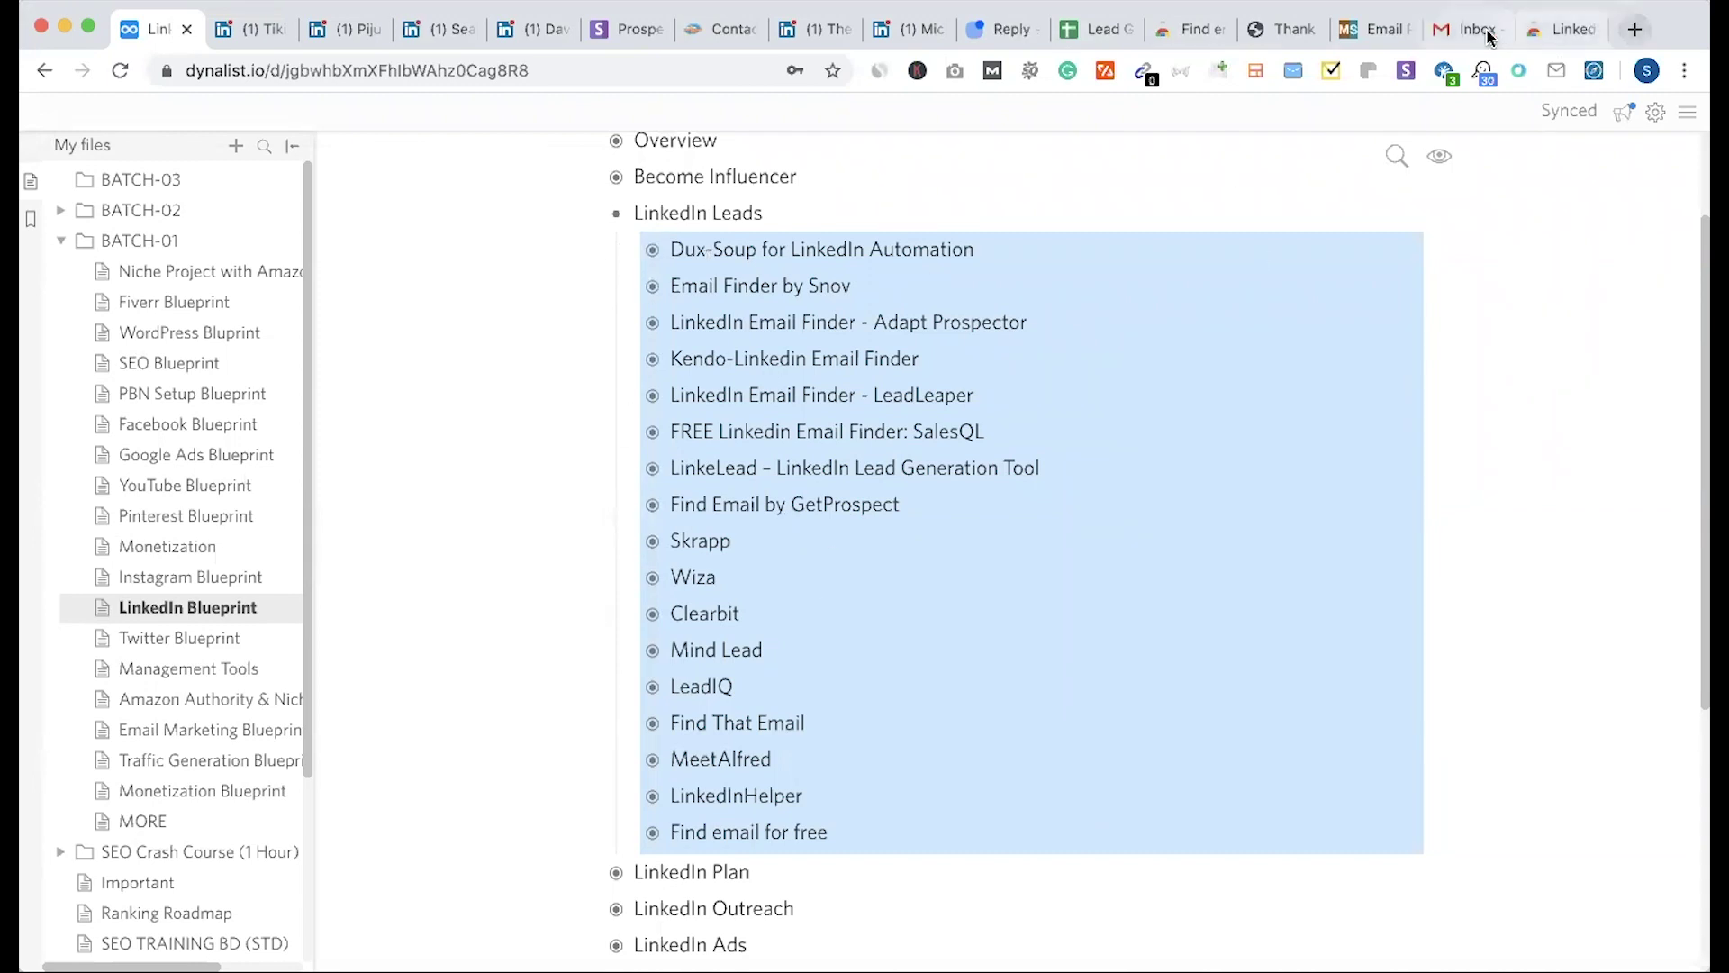
pyautogui.click(917, 37)
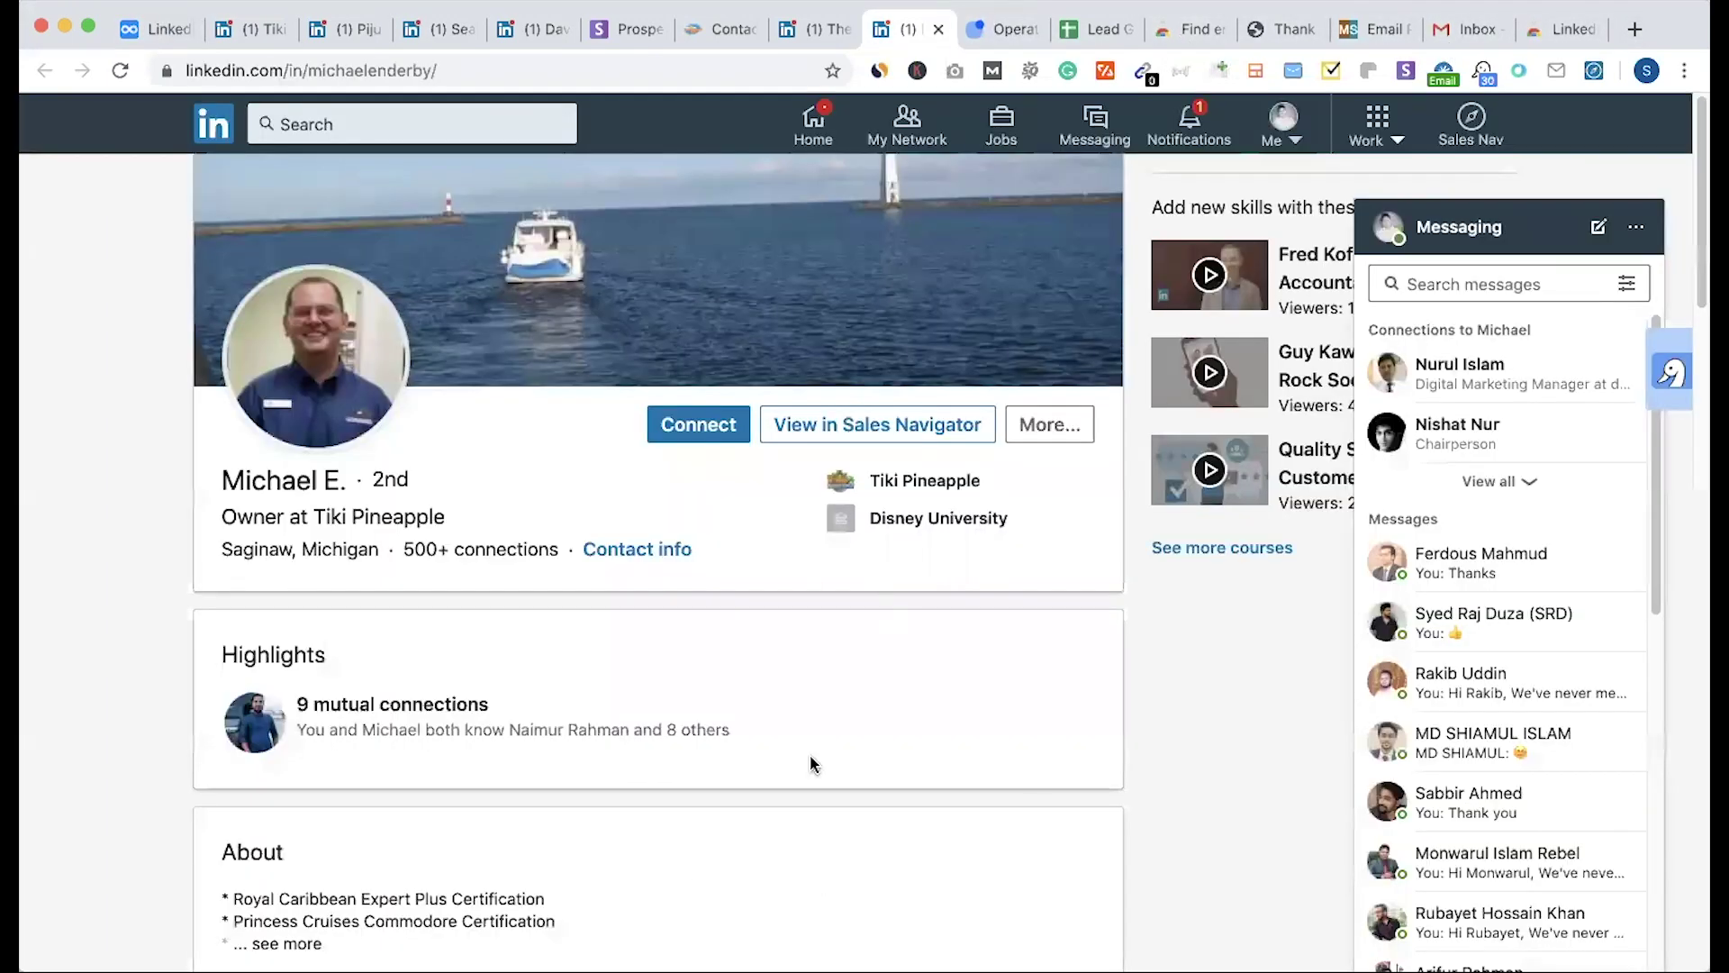
# Step: Open Hunter.io's Email Finder page in a new tab, then go back to the Lead Generation sheet
pyautogui.click(1635, 30)
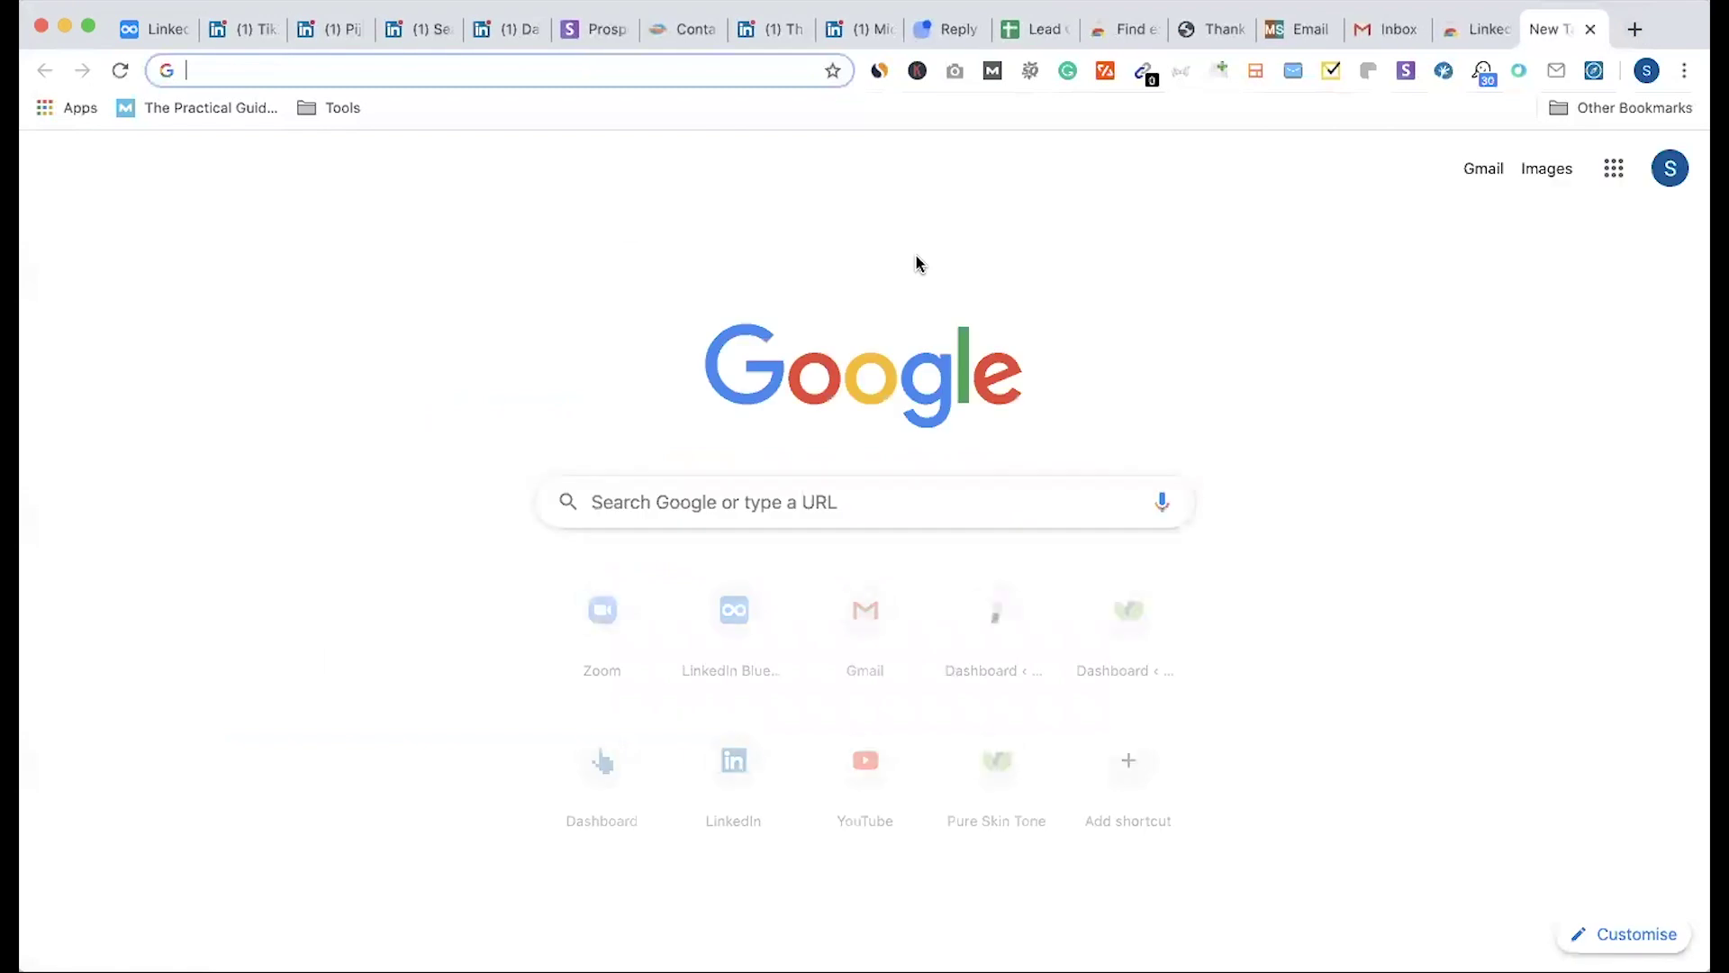
pyautogui.write('hunter')
pyautogui.press('Return')
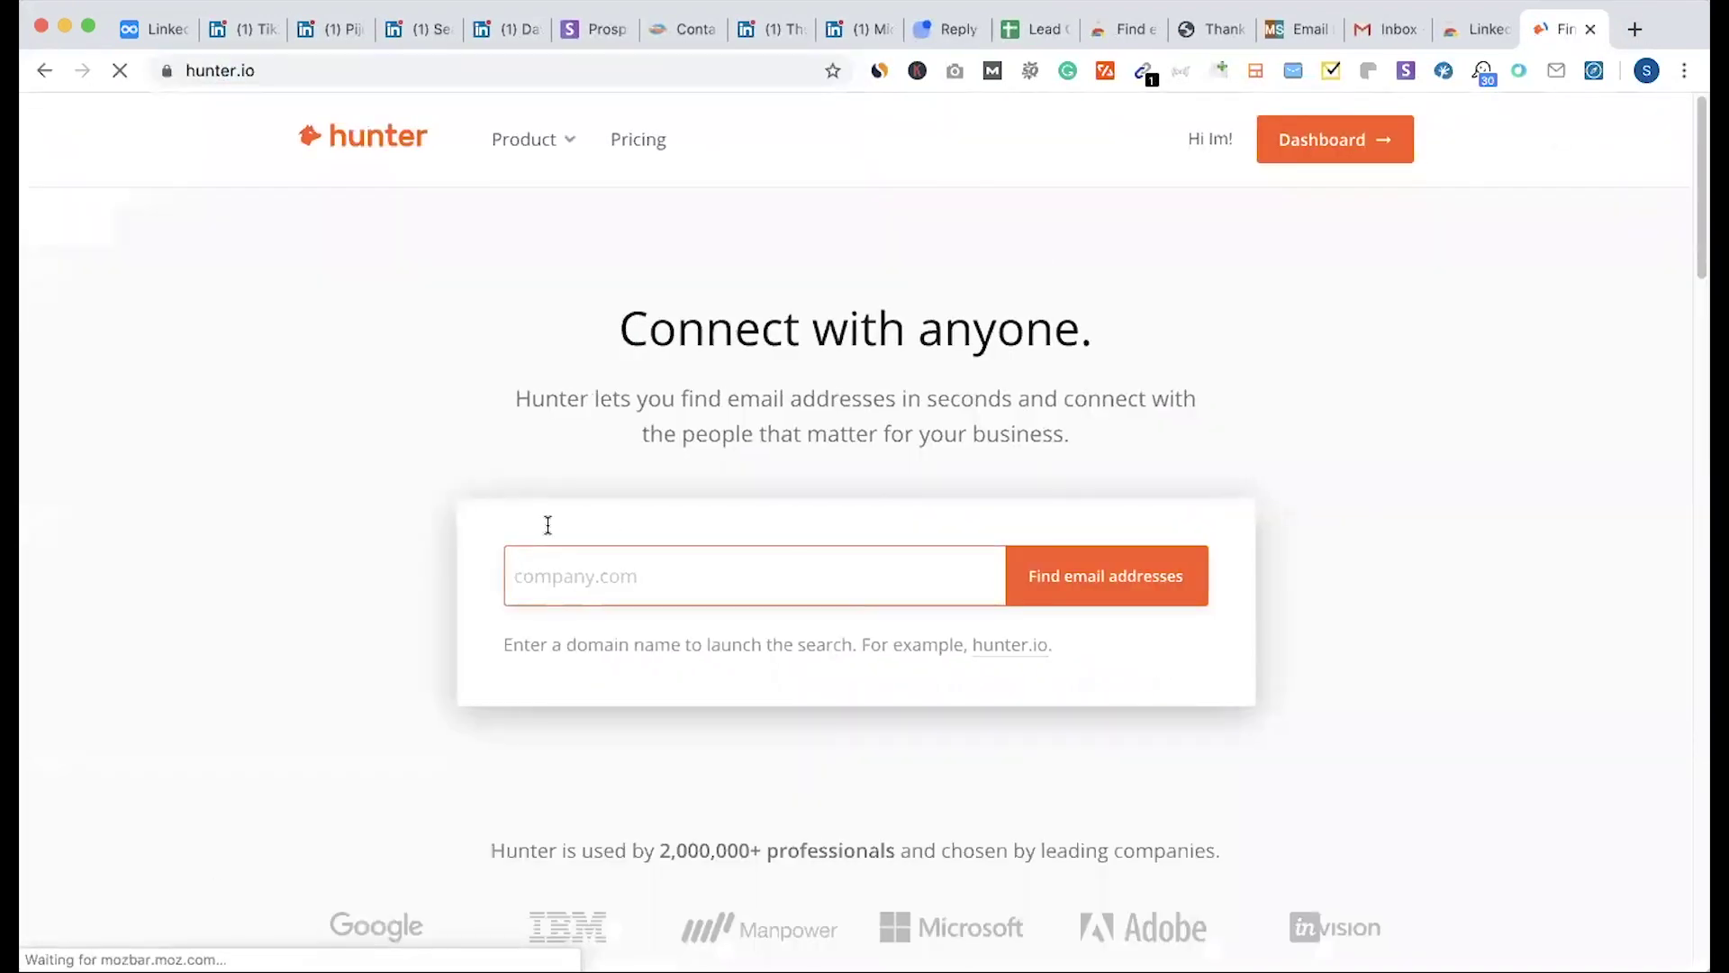
pyautogui.moveTo(531, 139)
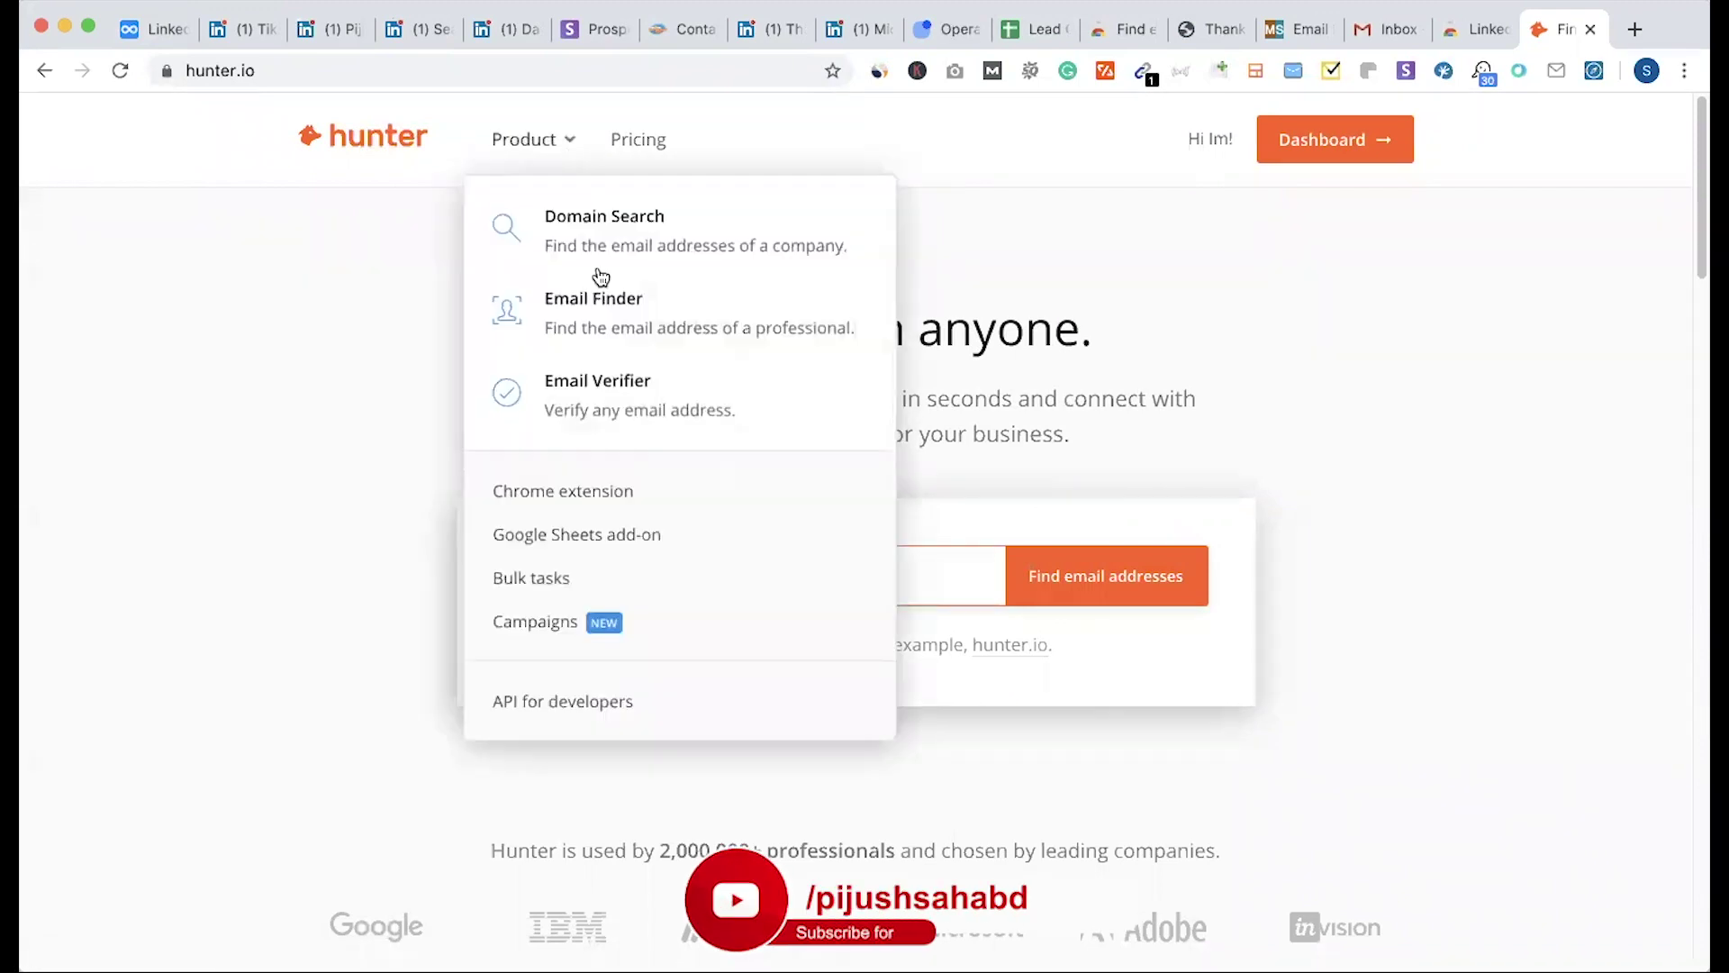
pyautogui.click(595, 305)
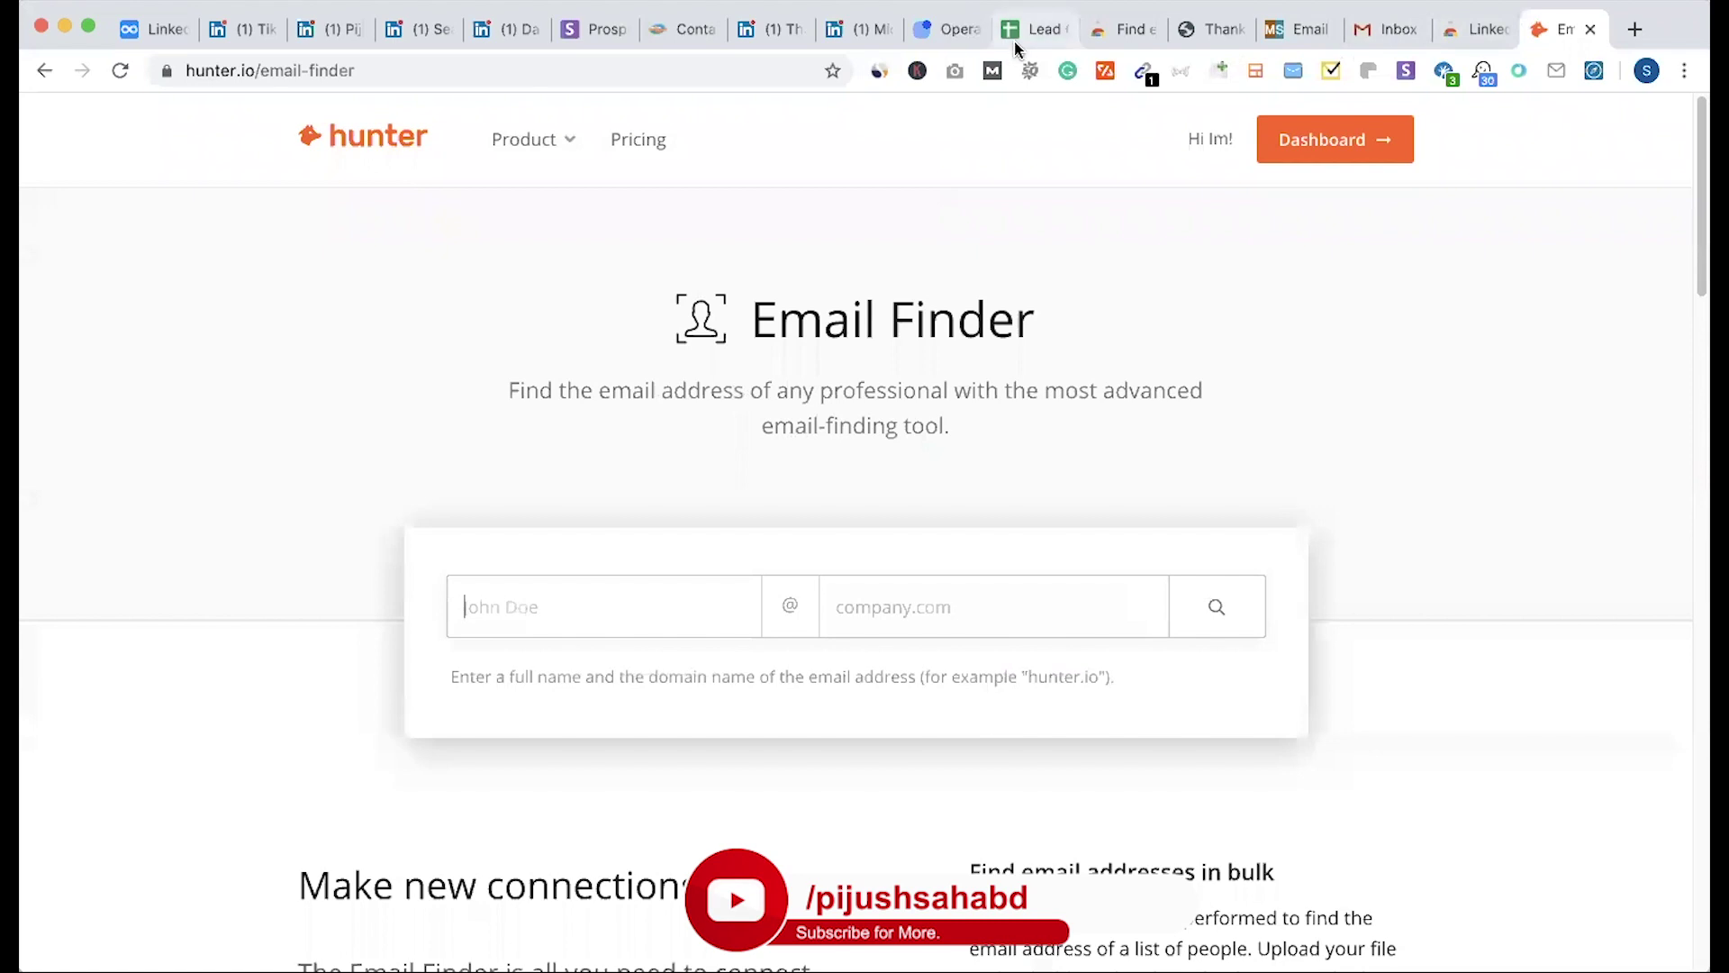
pyautogui.click(1034, 29)
pyautogui.click(423, 465)
# Step: Copy the row-4 owner's first and last name into Hunter's Email Finder name field
pyautogui.moveTo(310, 400); pyautogui.dragTo(383, 395)
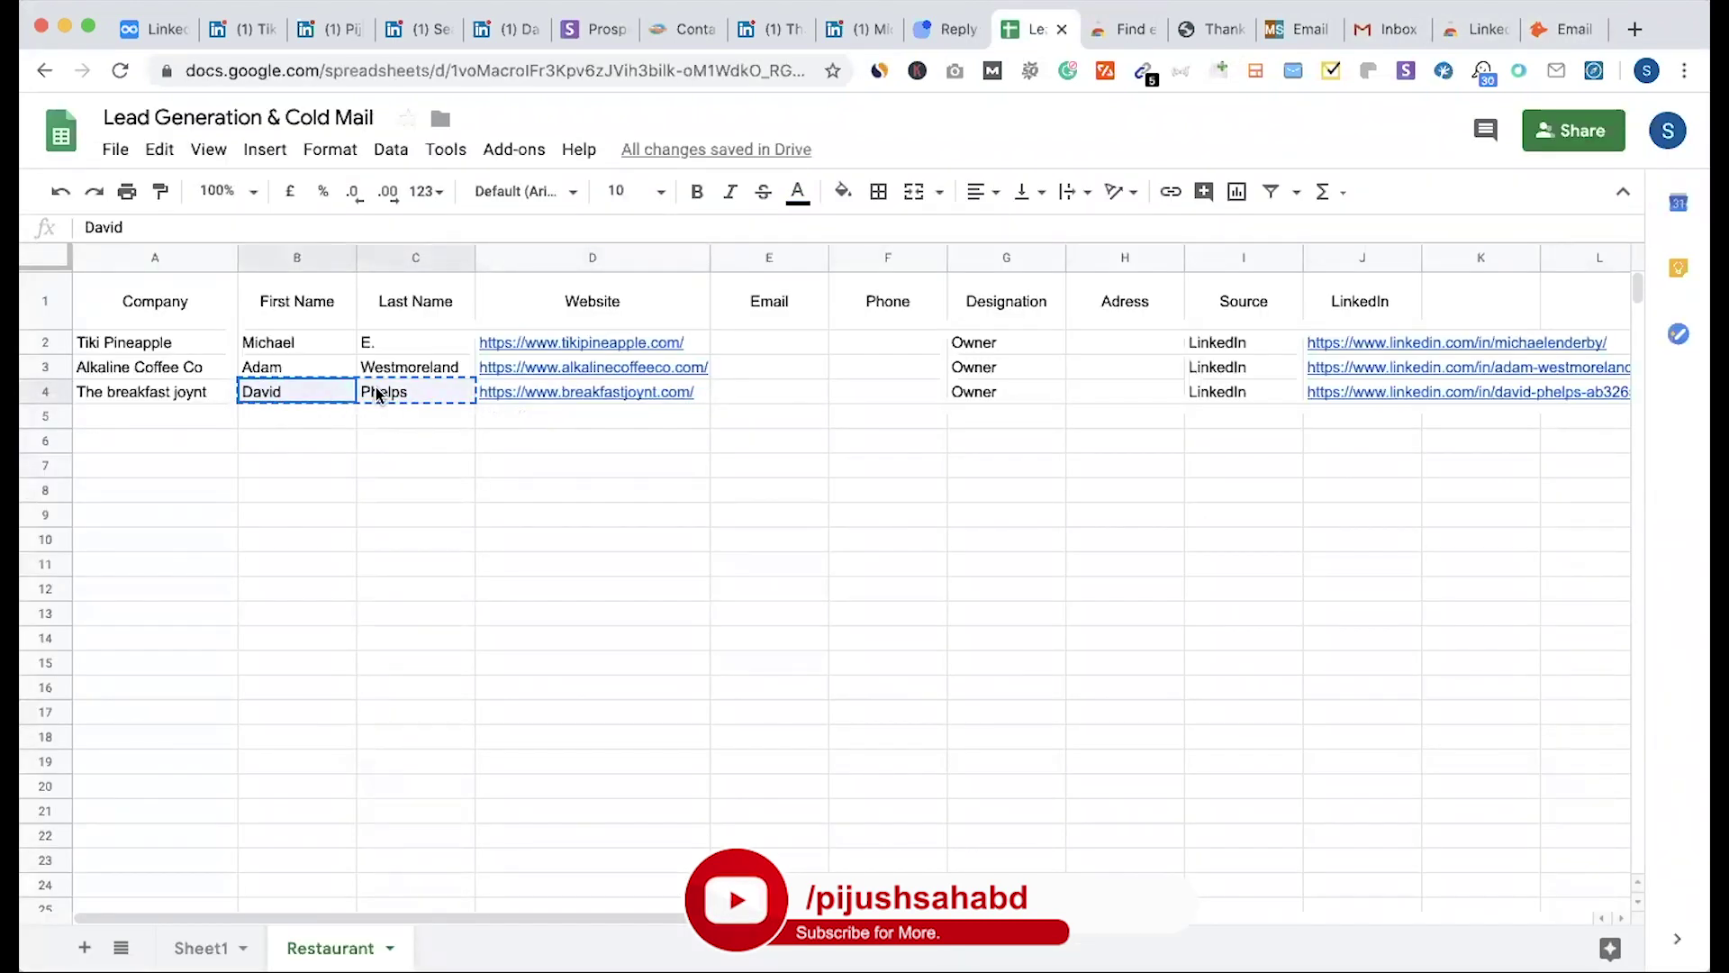
pyautogui.press('super+9')
pyautogui.click(661, 595)
pyautogui.press('super+v')
pyautogui.click(536, 607)
pyautogui.press('BackSpace')
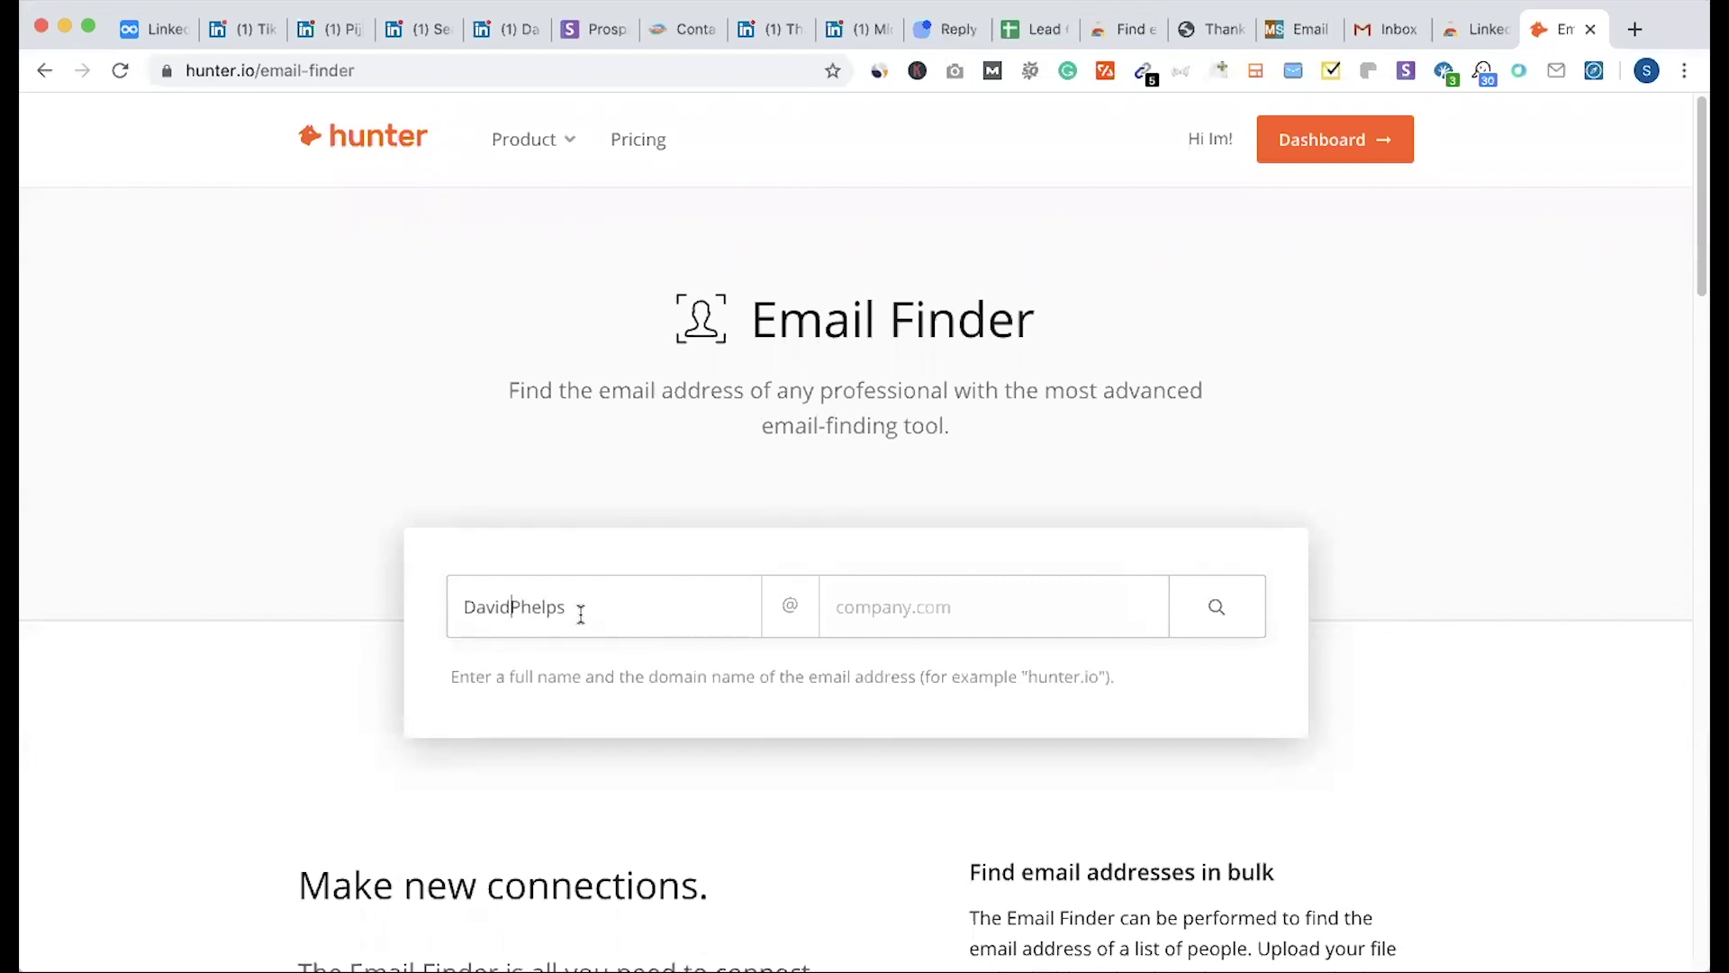
# Step: Enter breakfastjoynt.com from cell D4 as the company domain and search for the owner's email
pyautogui.click(1034, 29)
pyautogui.click(564, 402)
pyautogui.doubleClick(564, 396)
pyautogui.moveTo(560, 392); pyautogui.dragTo(693, 389)
pyautogui.click(1561, 31)
pyautogui.click(896, 620)
pyautogui.press('super+v')
pyautogui.click(1241, 617)
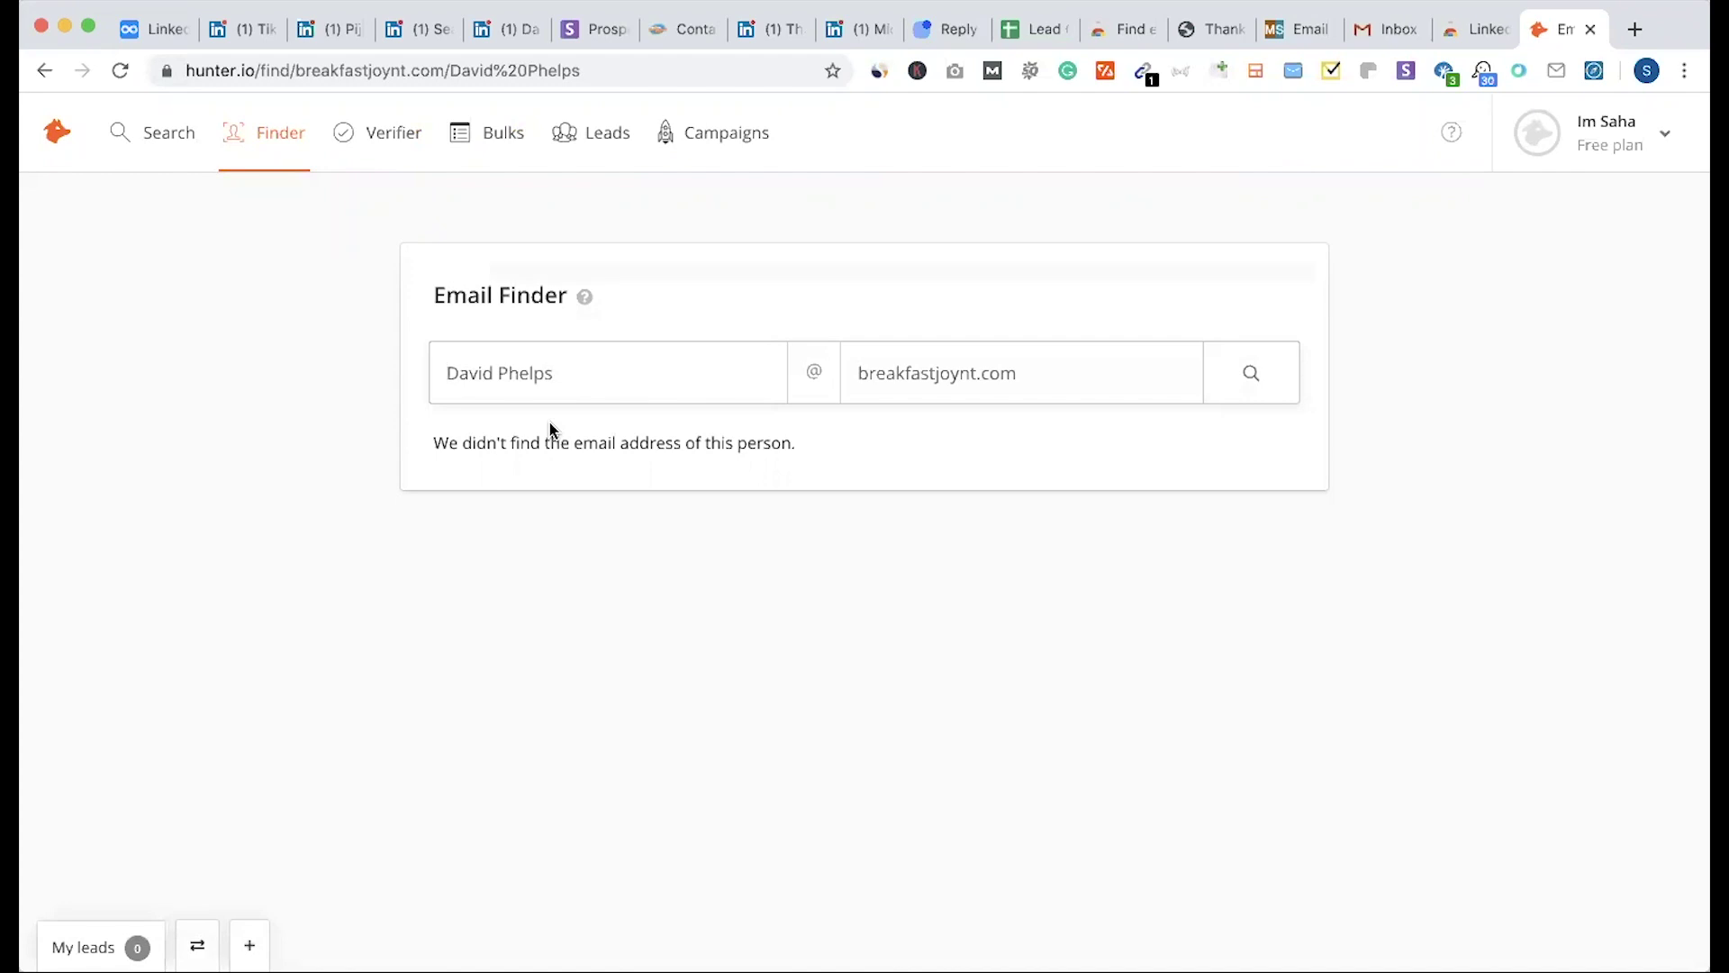
# Step: Run a Domain Search on breakfastjoynt.com and compare the All, Personal and Generic results
pyautogui.tripleClick(1041, 374)
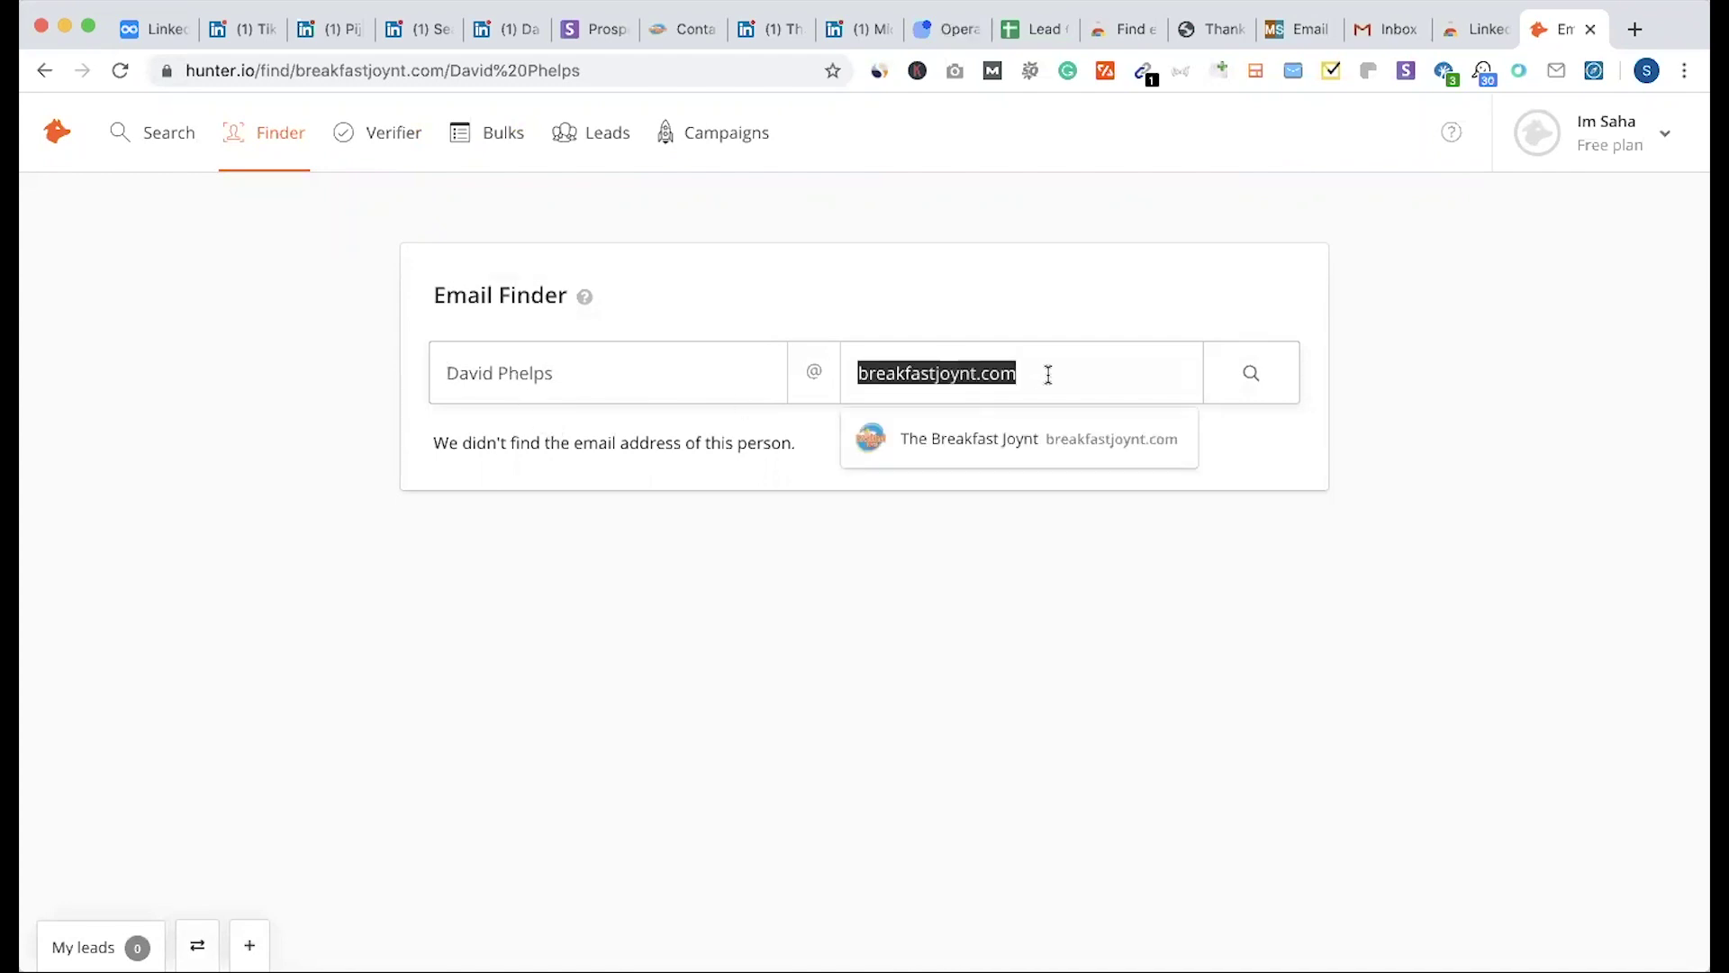
pyautogui.click(153, 132)
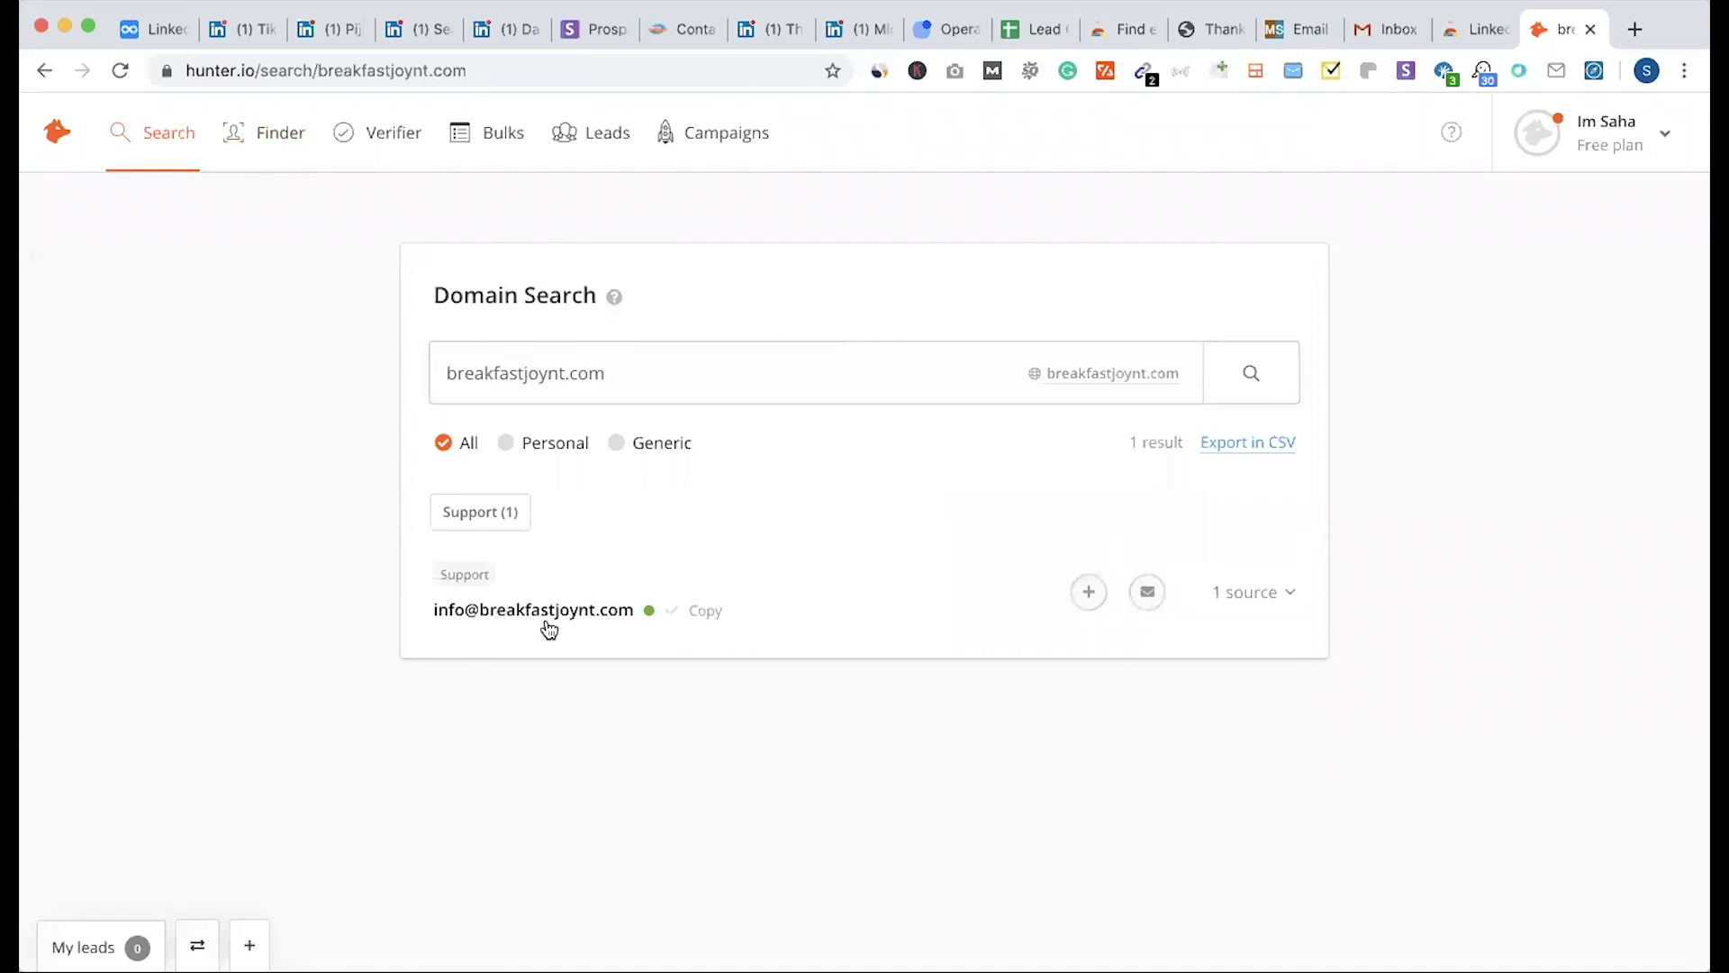
pyautogui.click(539, 450)
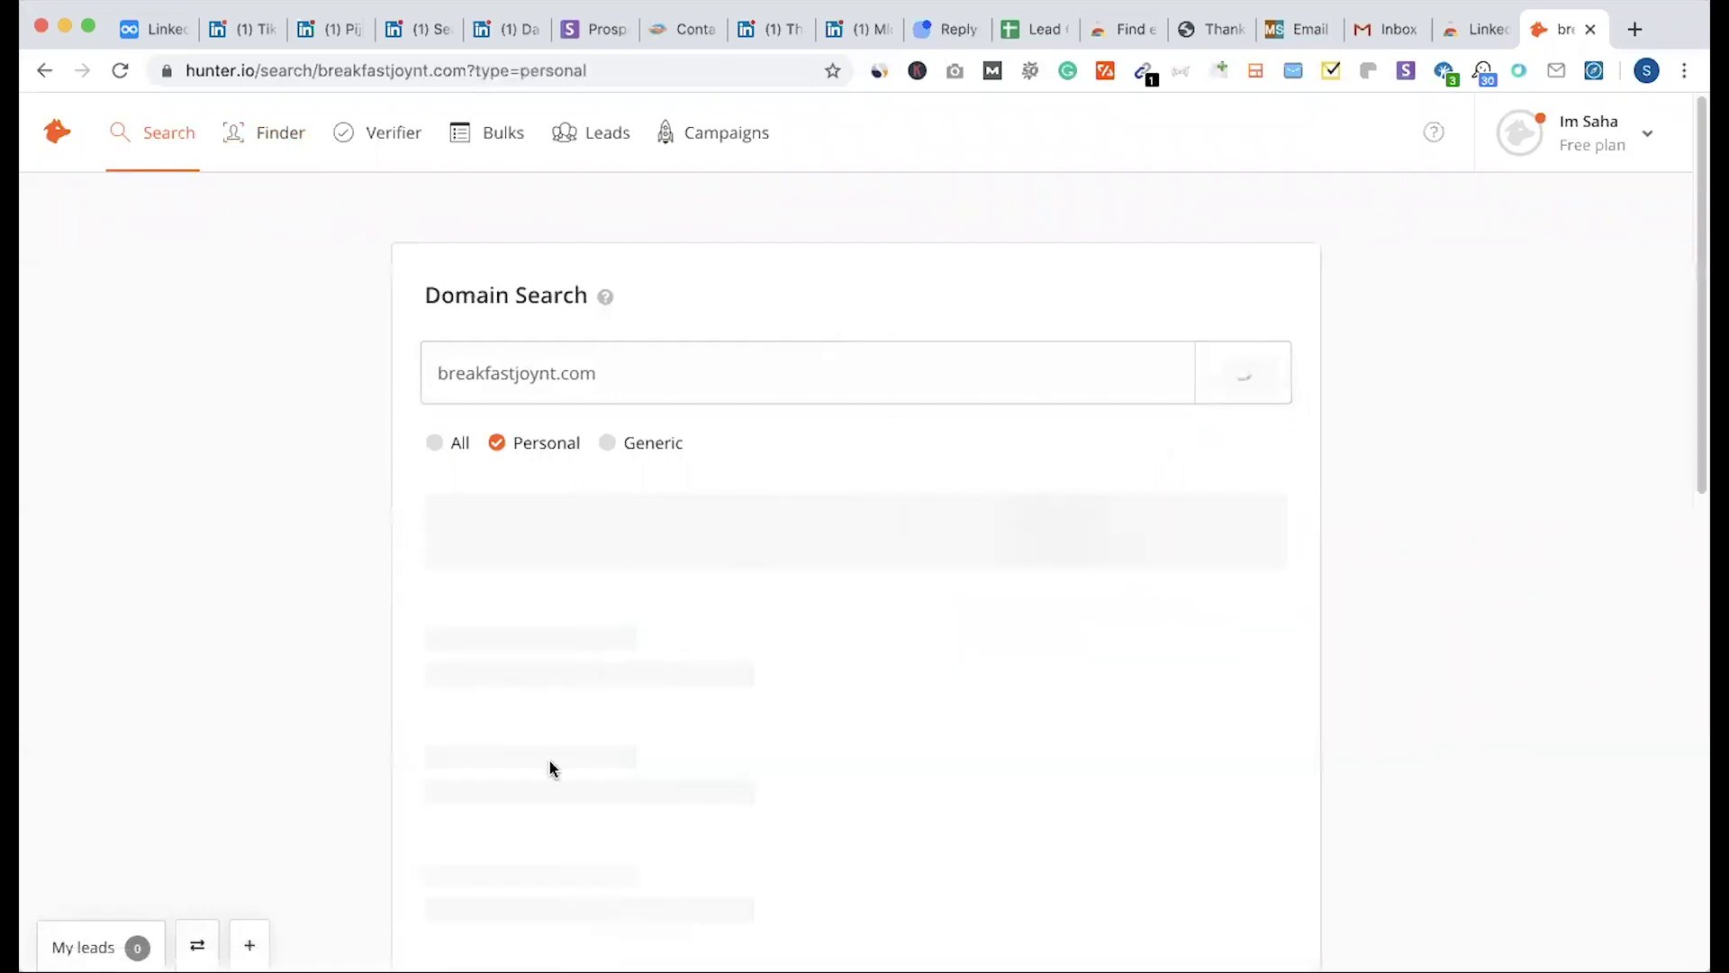
pyautogui.click(638, 450)
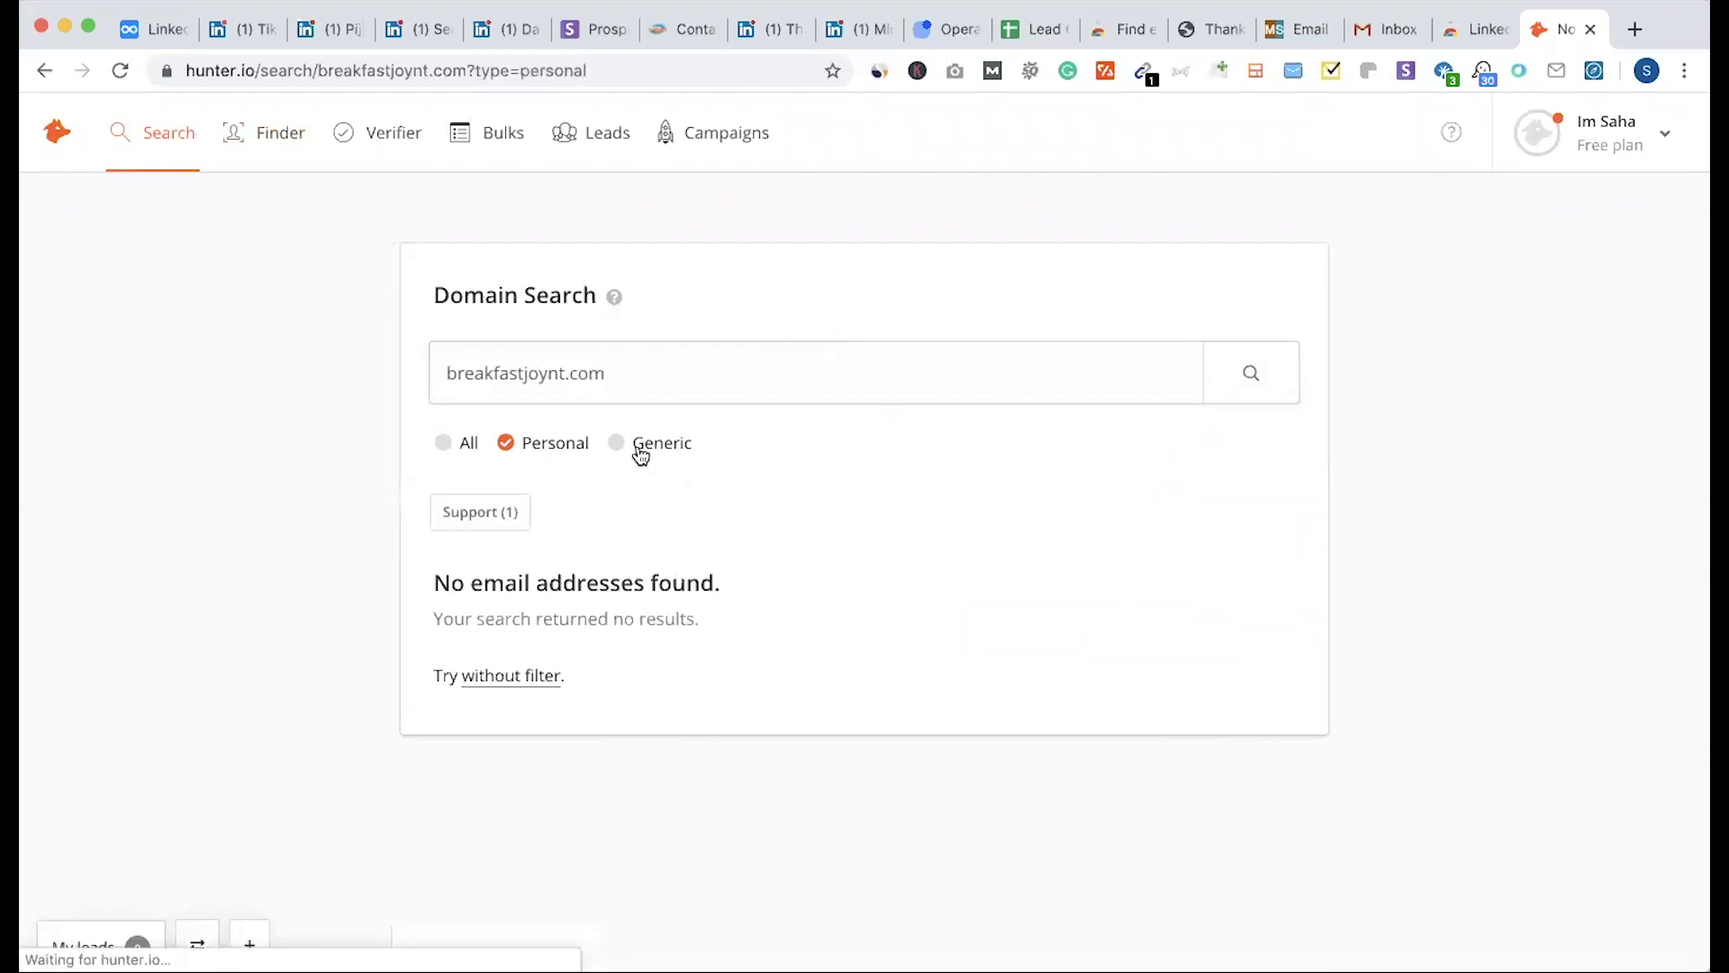
pyautogui.click(445, 446)
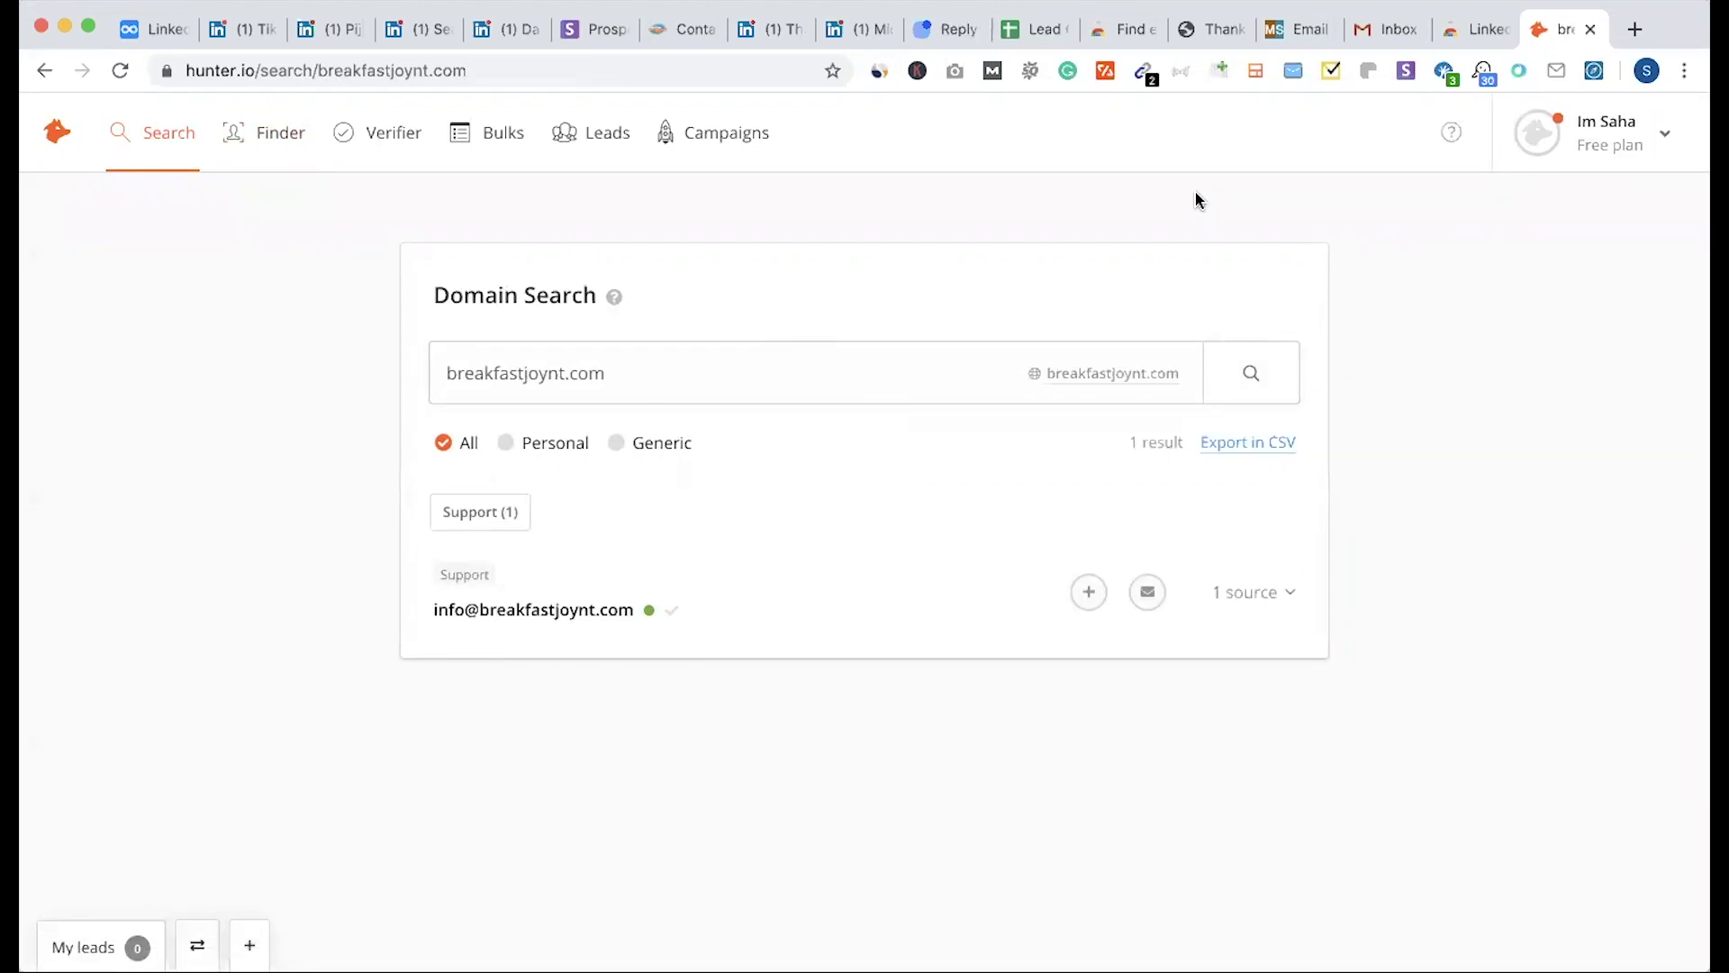
# Step: Make the word Snov bold in the Dynalist outline
pyautogui.click(155, 29)
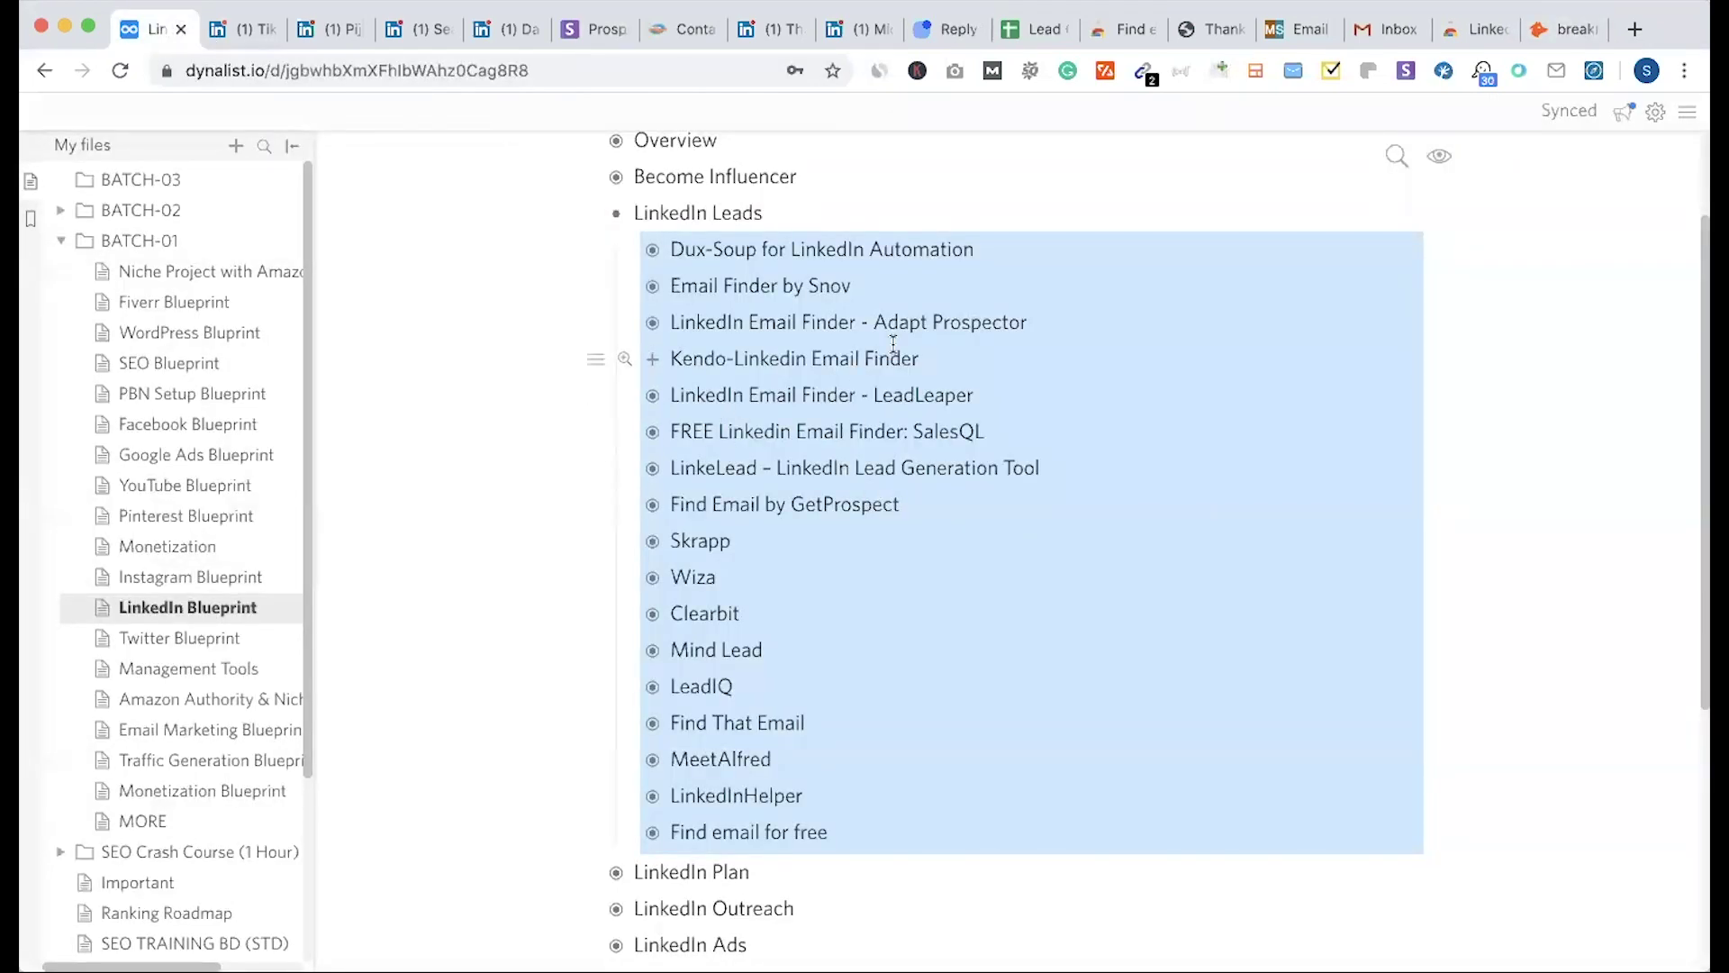
pyautogui.doubleClick(829, 286)
pyautogui.hotkey('ctrl', 'b')
pyautogui.click(955, 623)
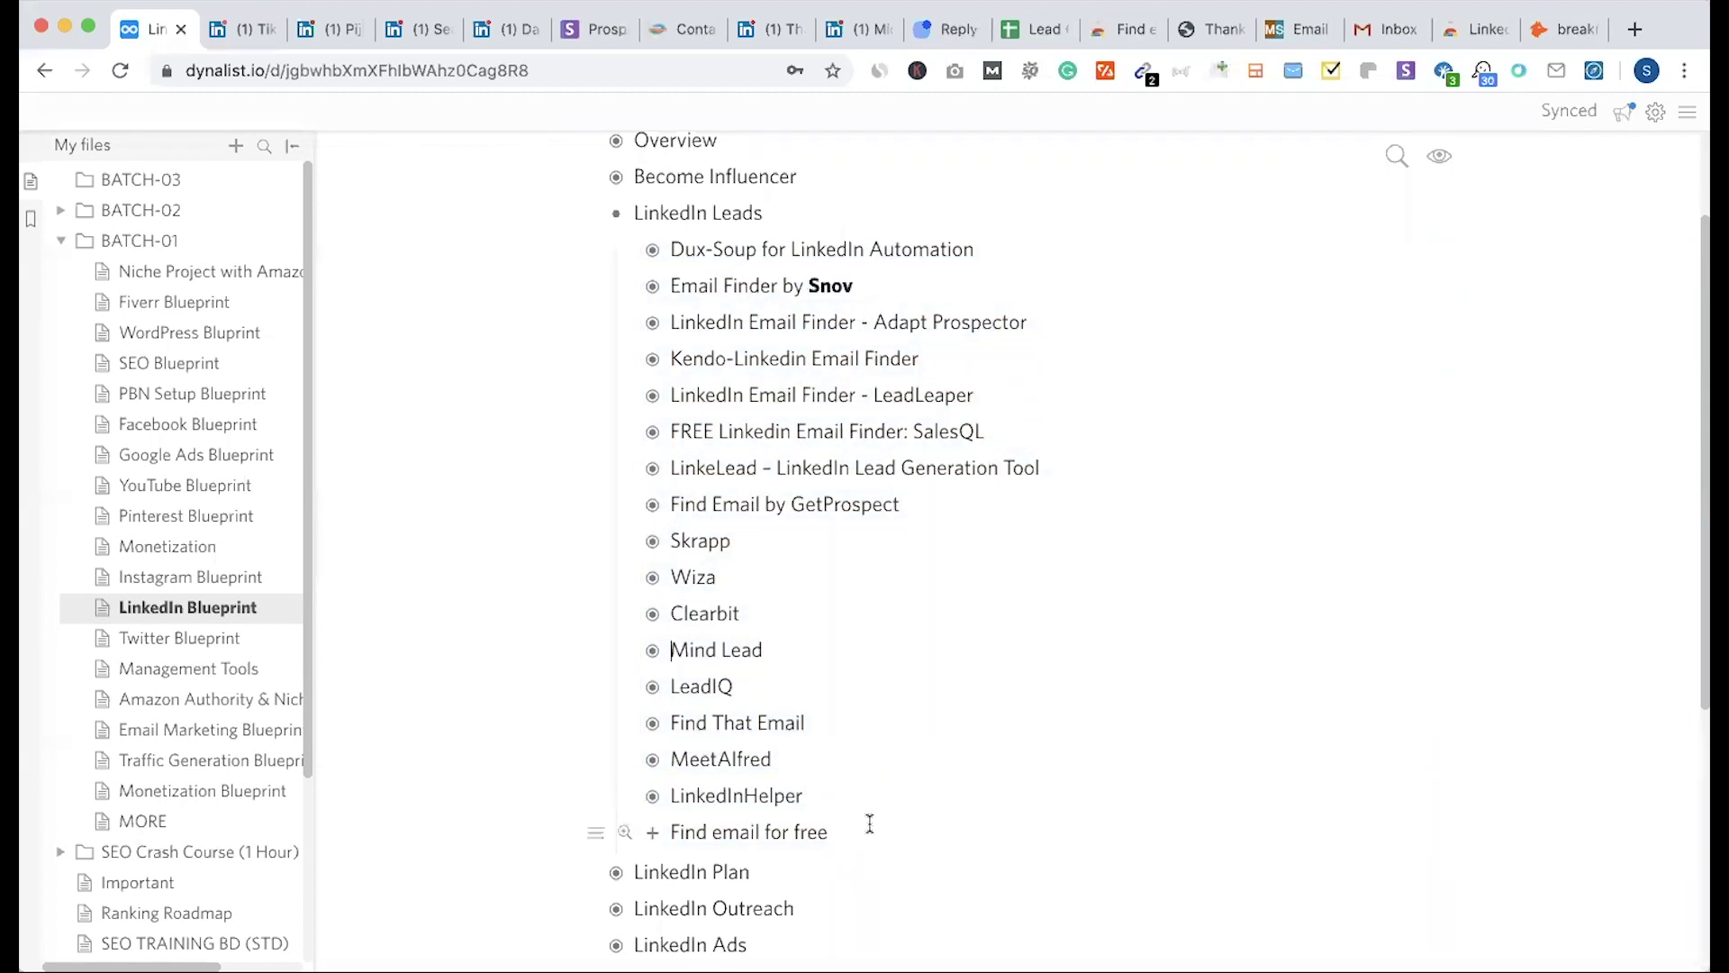
# Step: Add a Find Leads from Website item under LinkedIn Leads, then return to The Breakfast Joynt page
pyautogui.click(905, 290)
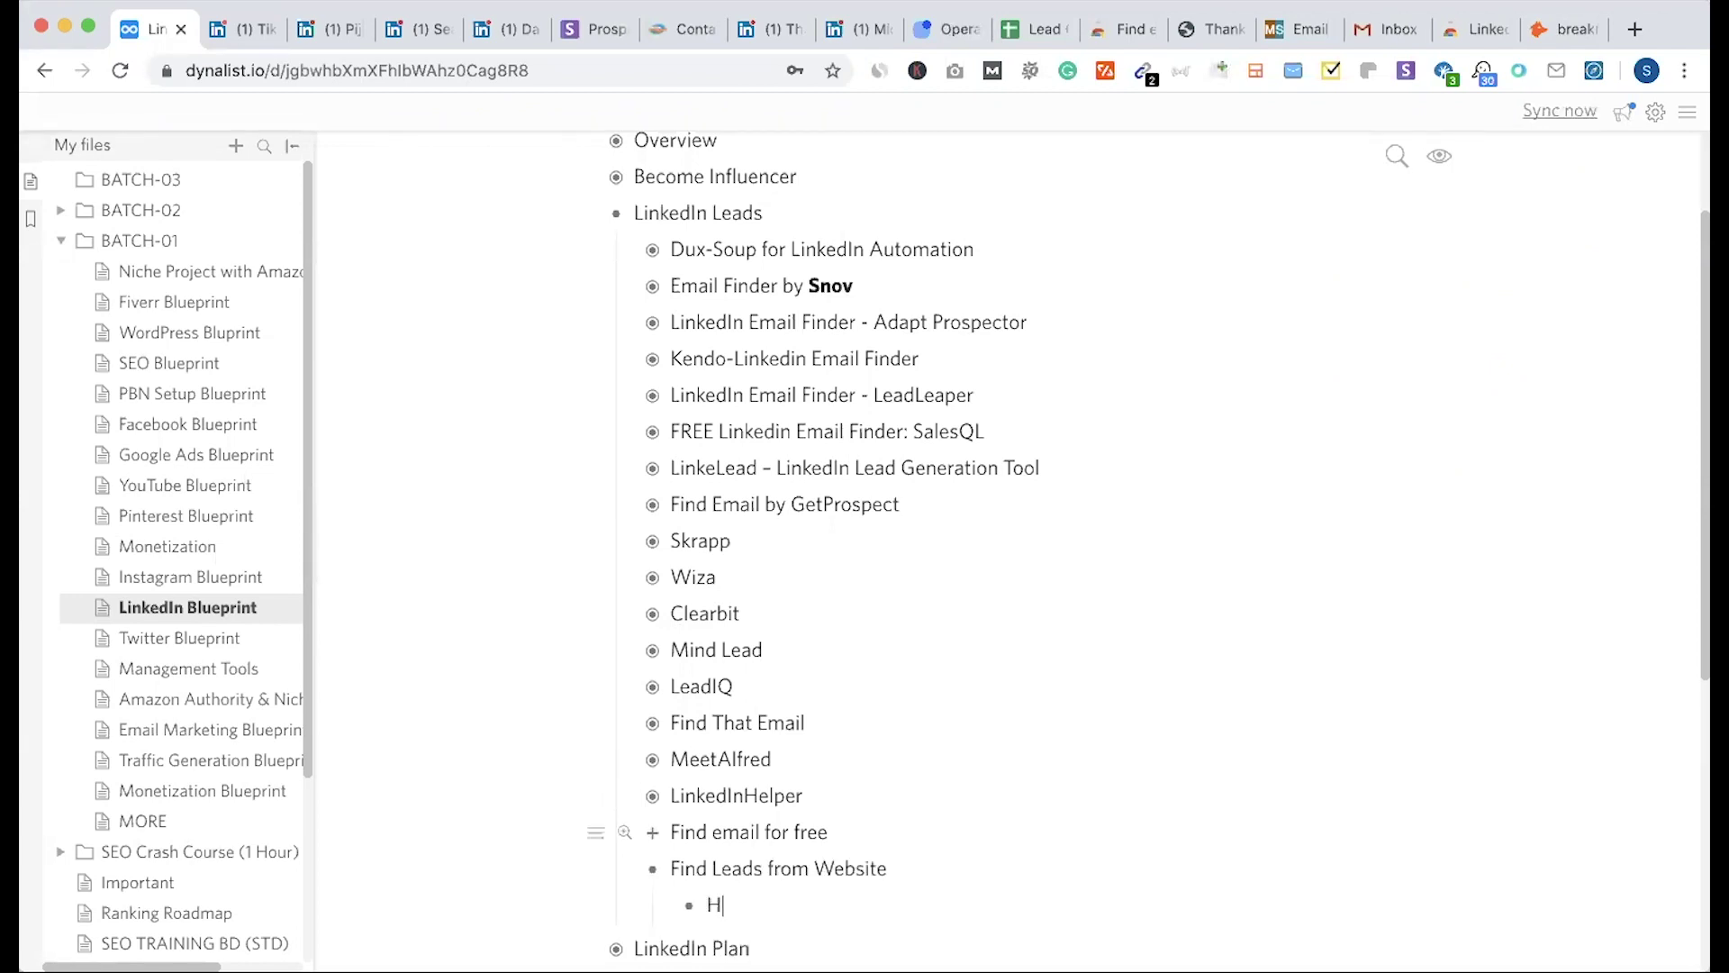
pyautogui.write('unter')
pyautogui.press('super+Up')
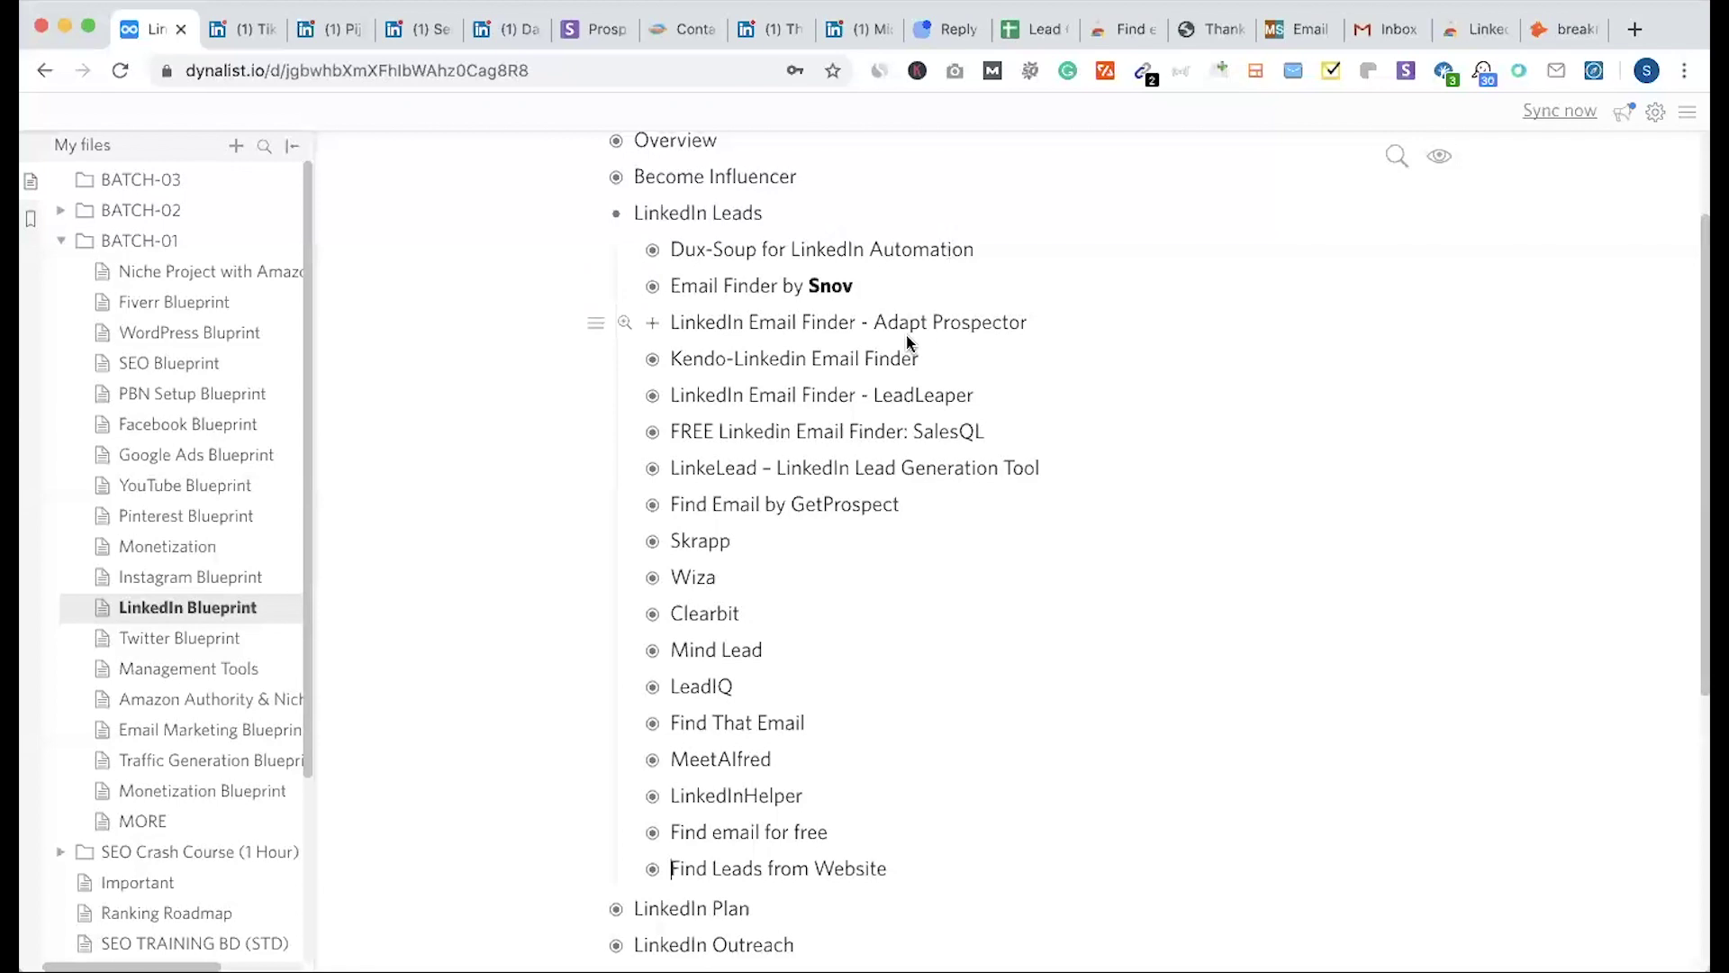
pyautogui.click(1036, 31)
pyautogui.click(778, 27)
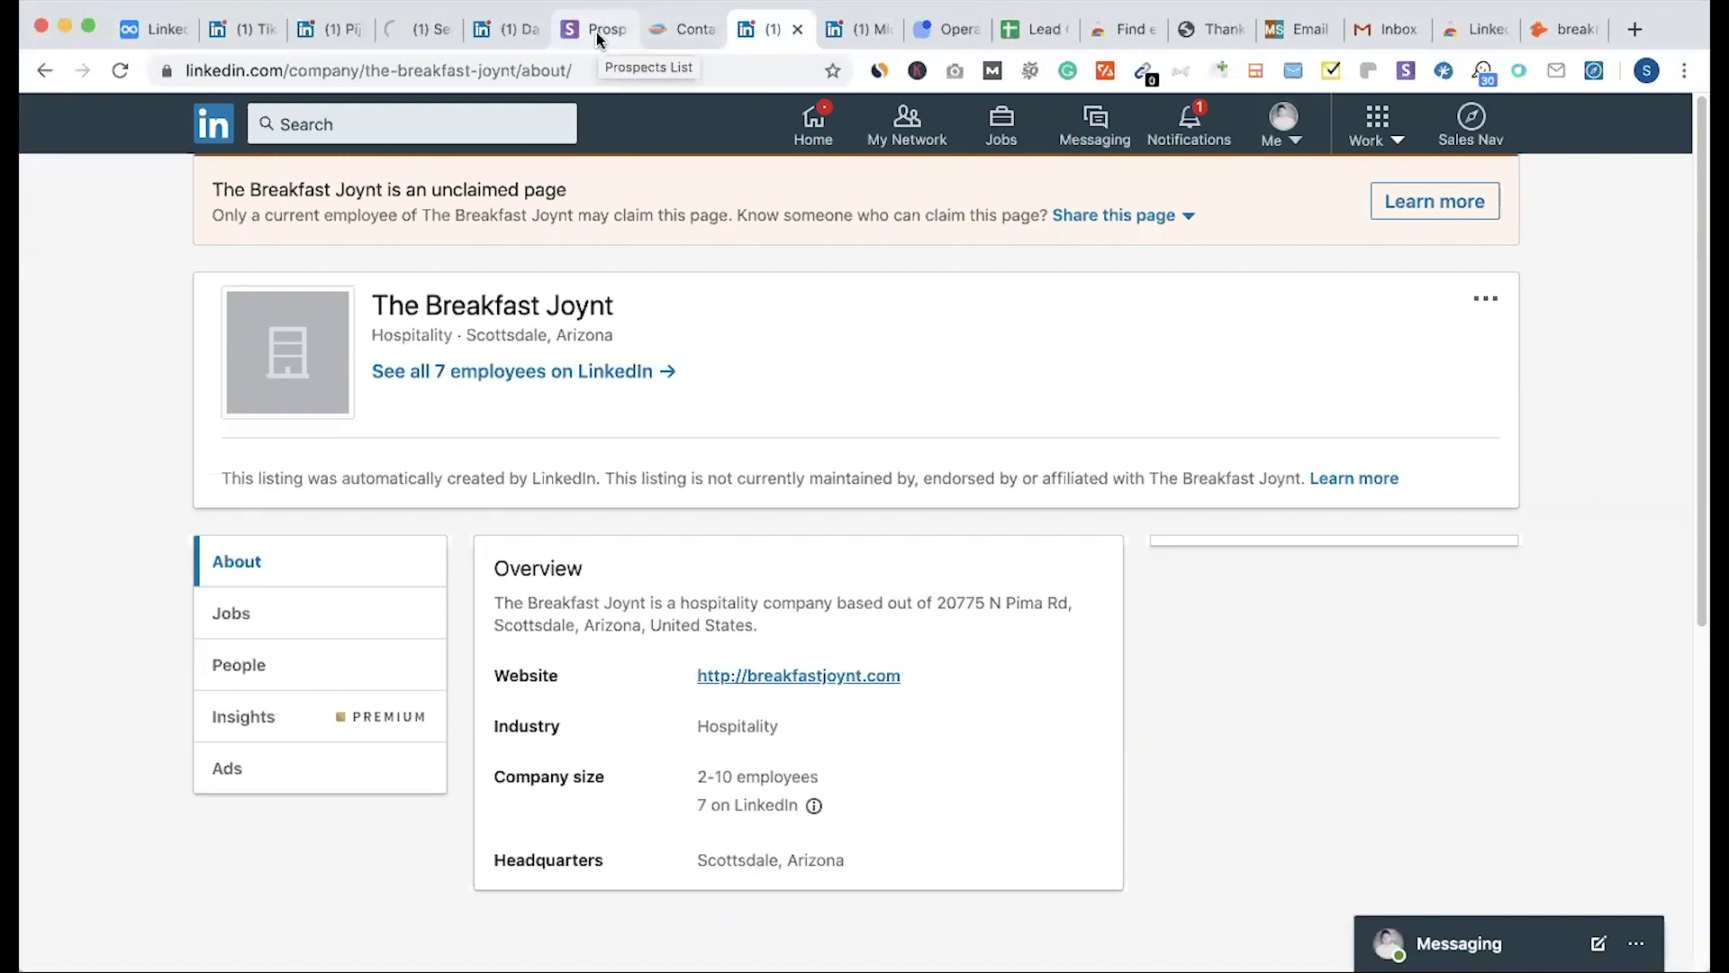
# Step: Review the sheet's empty Email and Phone cells and the other tabs, then return to LinkedIn search results
pyautogui.click(1018, 33)
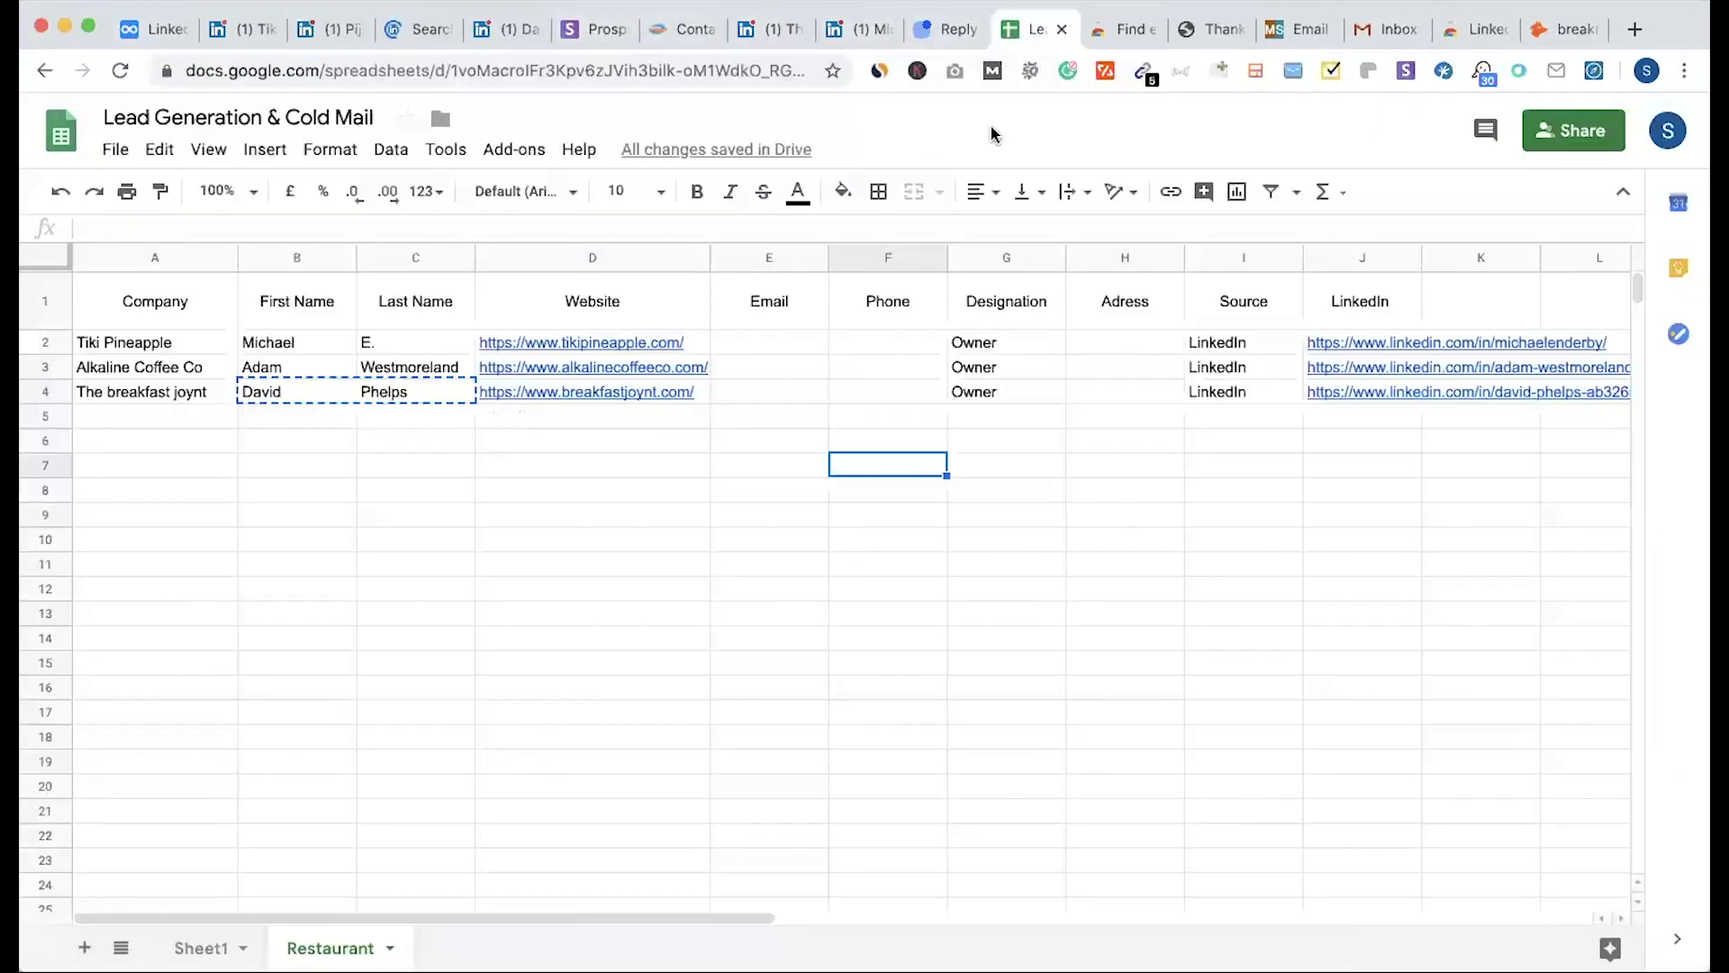
pyautogui.moveTo(751, 348); pyautogui.dragTo(905, 666)
pyautogui.click(786, 34)
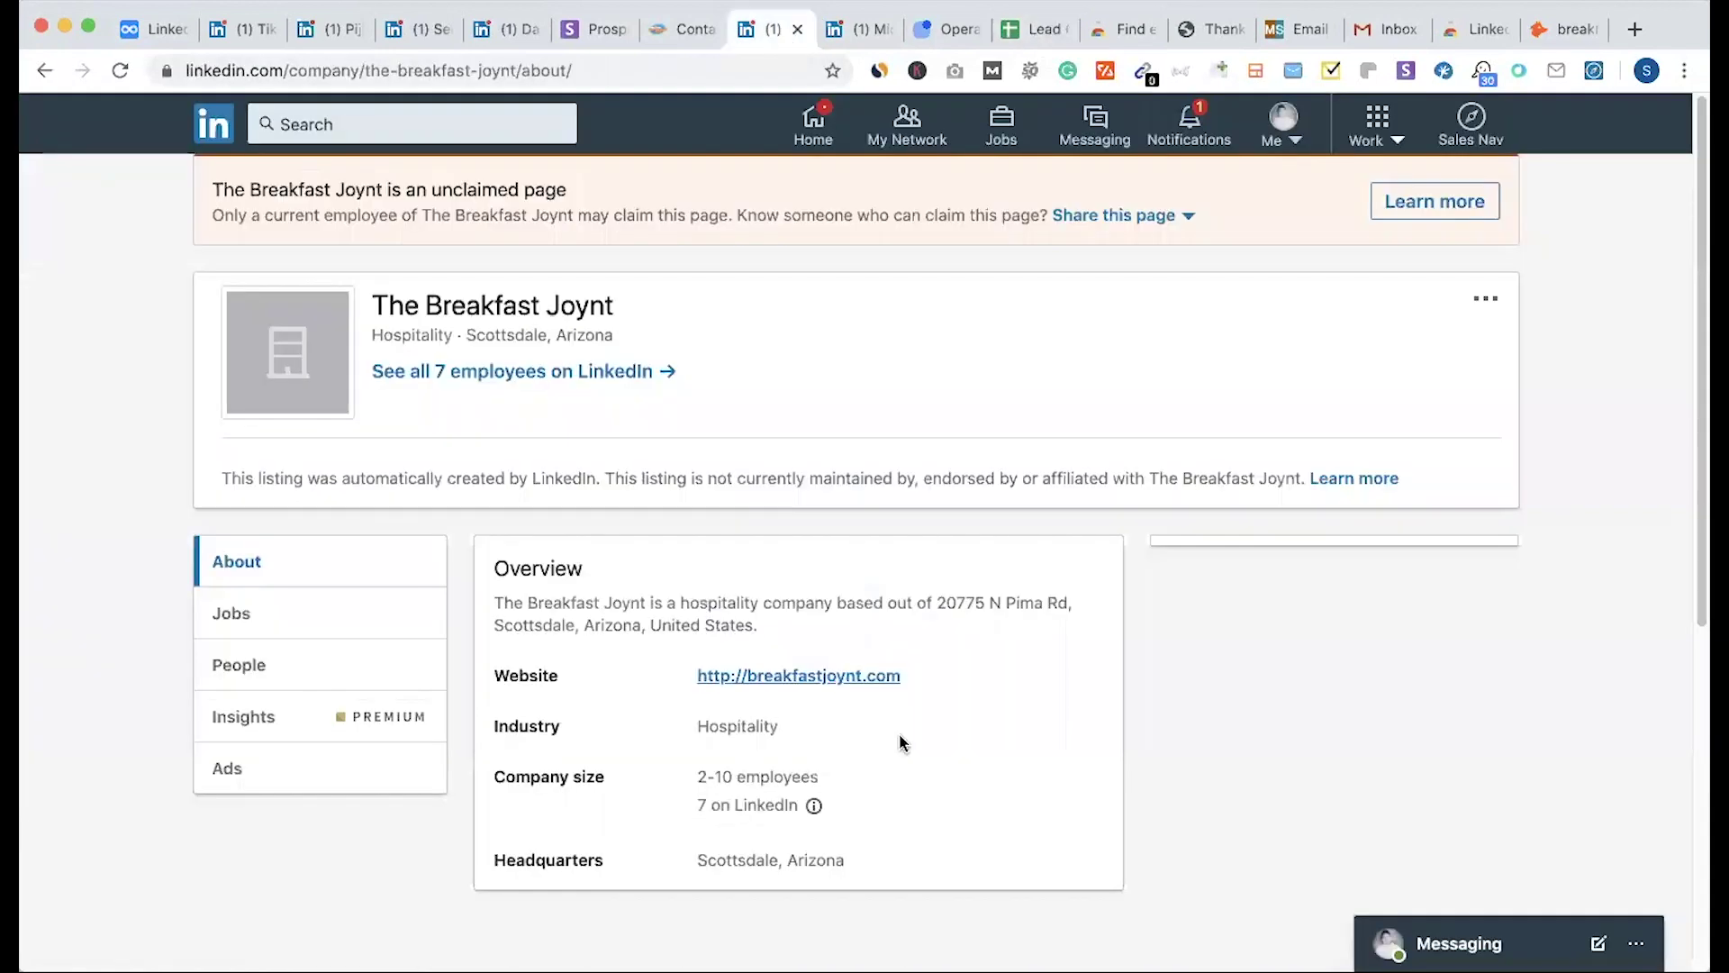
pyautogui.press('super+1')
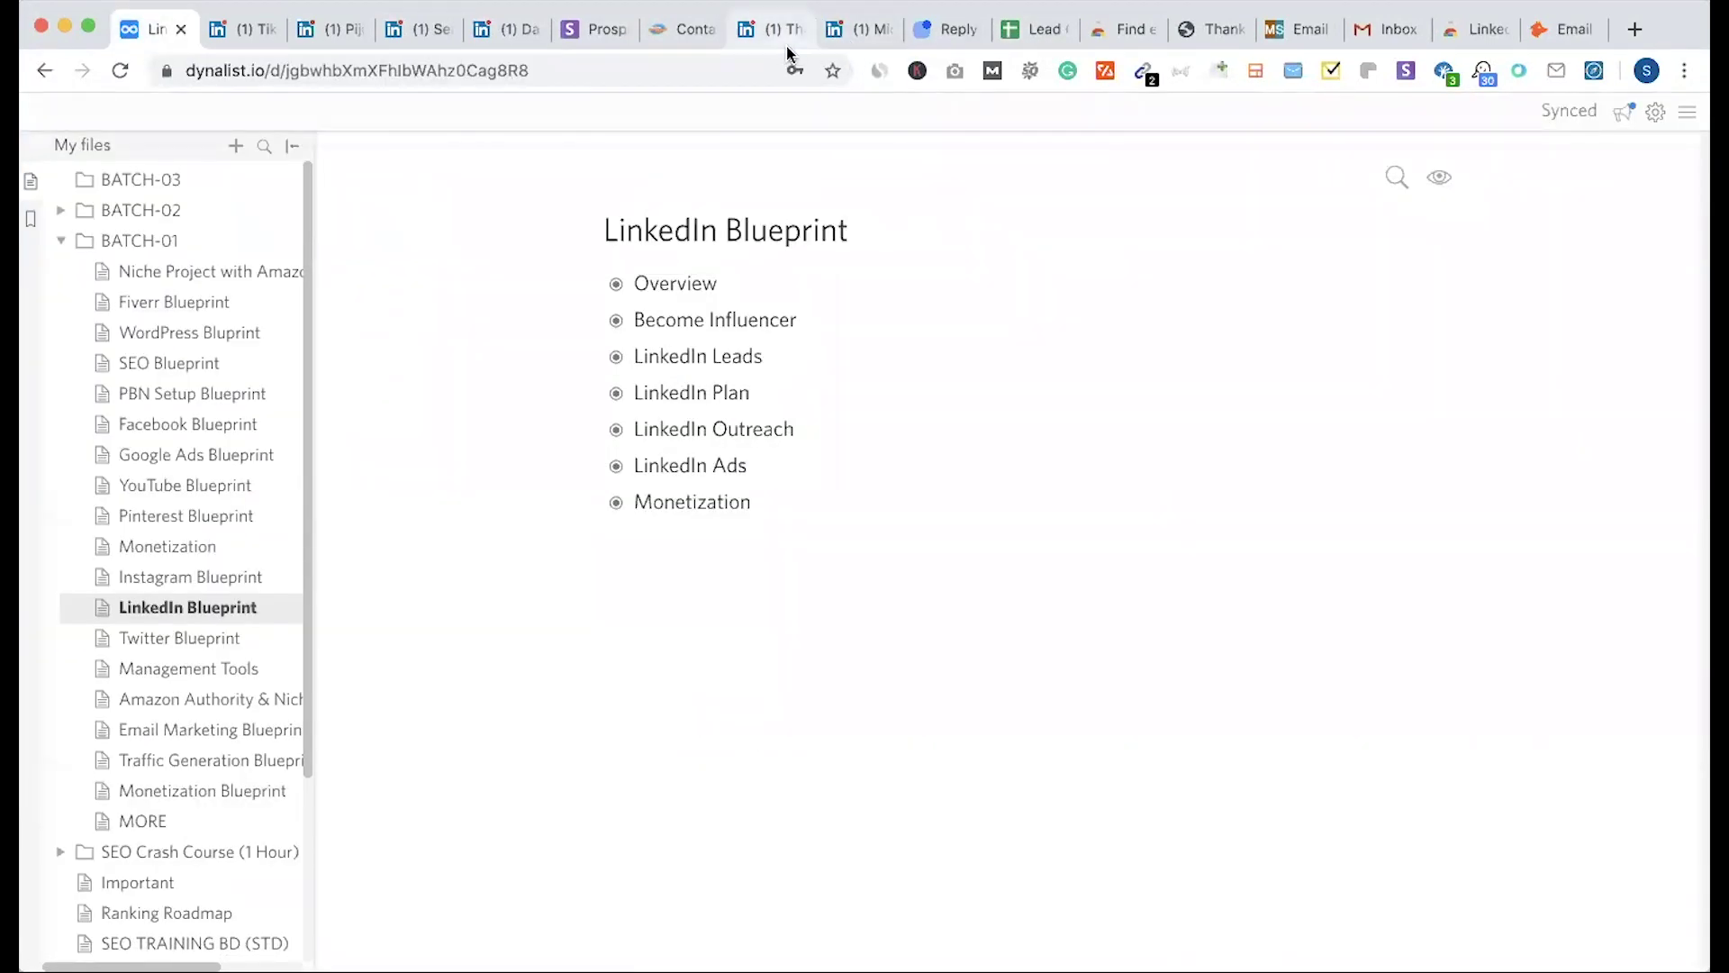
pyautogui.click(948, 30)
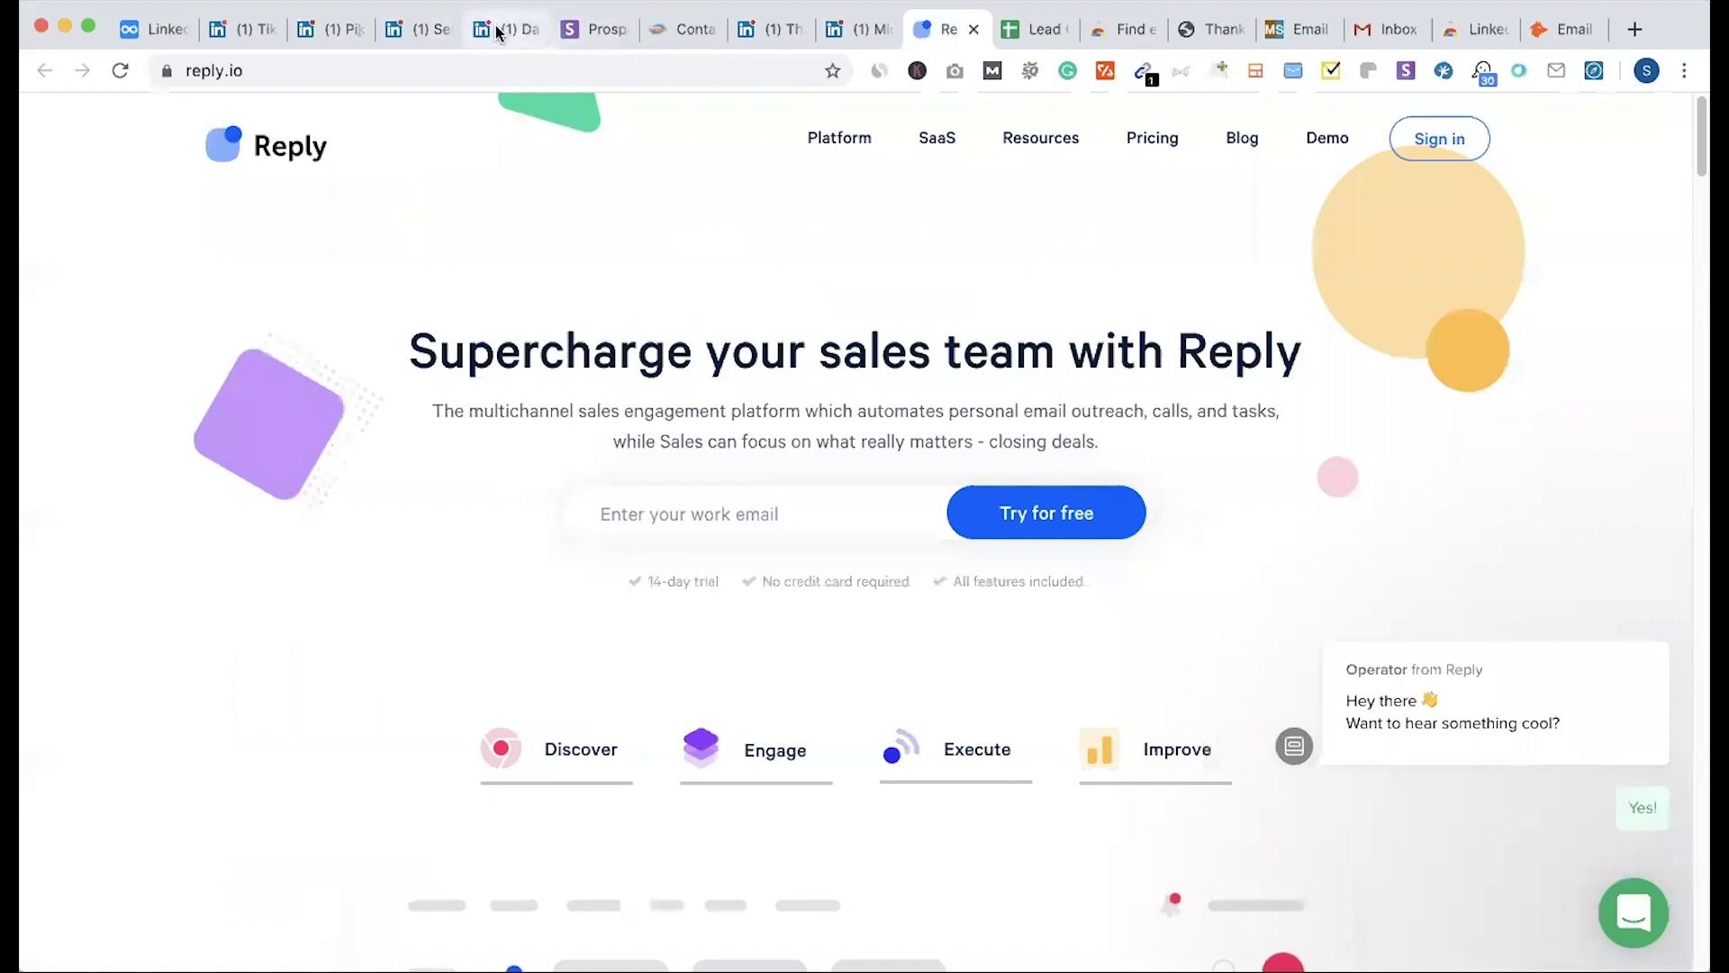
pyautogui.click(525, 33)
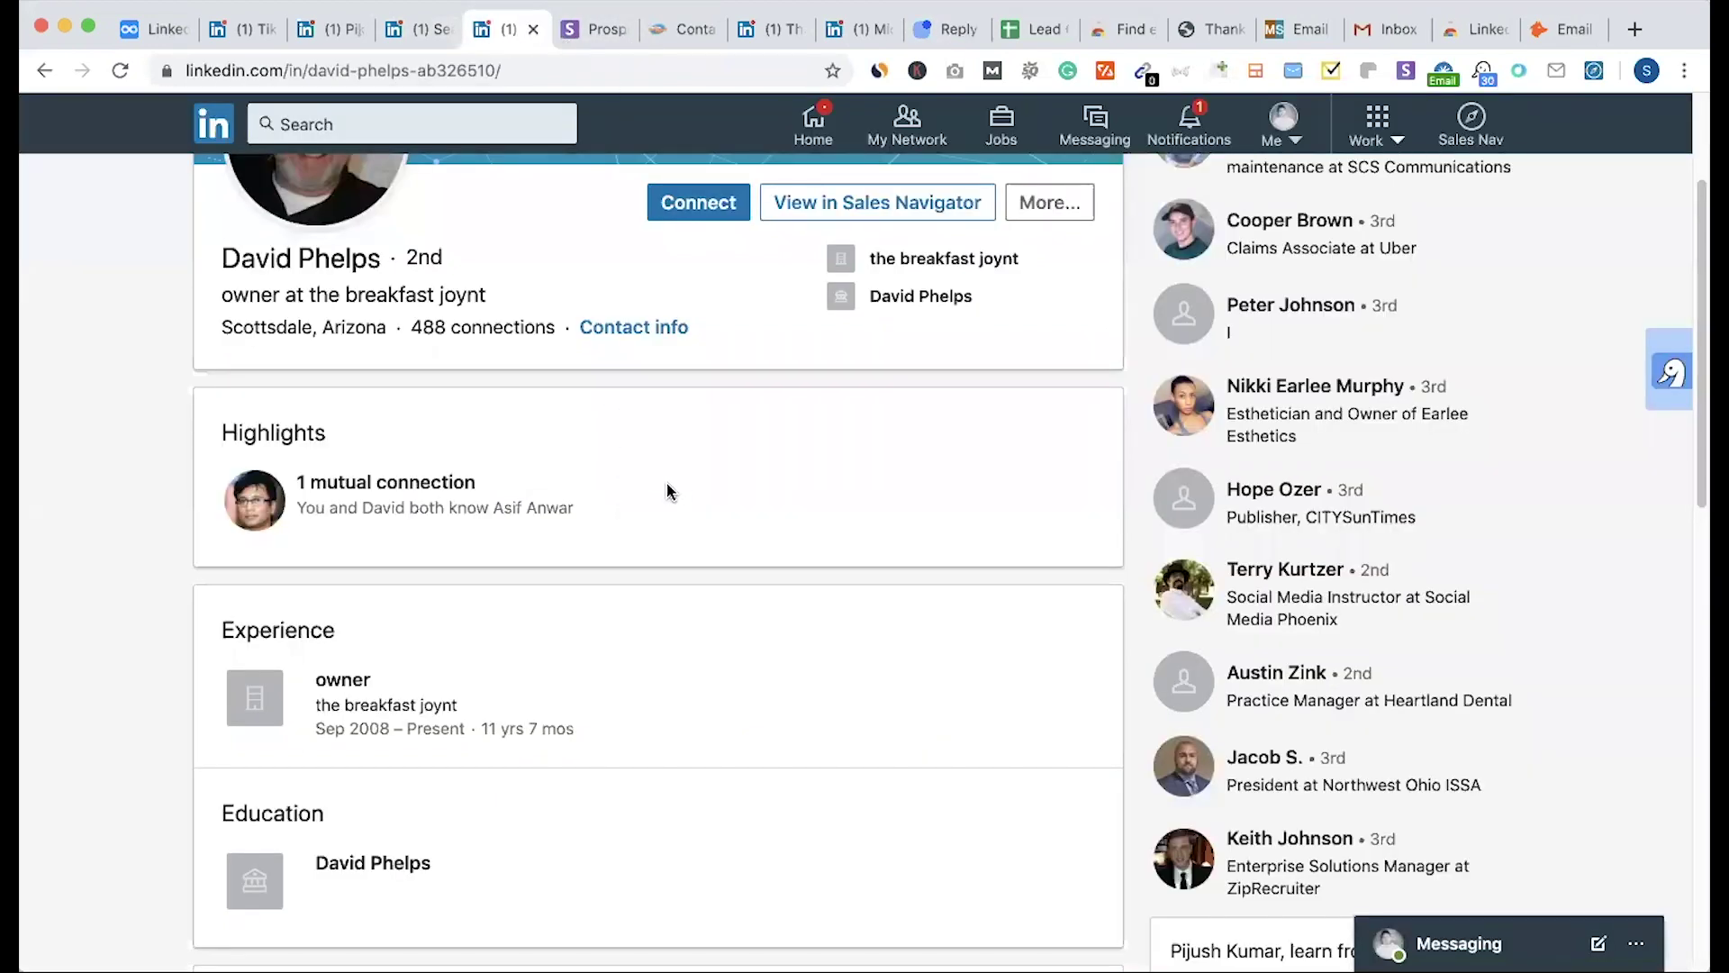
pyautogui.scroll(3, 677, 489)
pyautogui.hotkey('ctrl', 'shift', 'Tab')
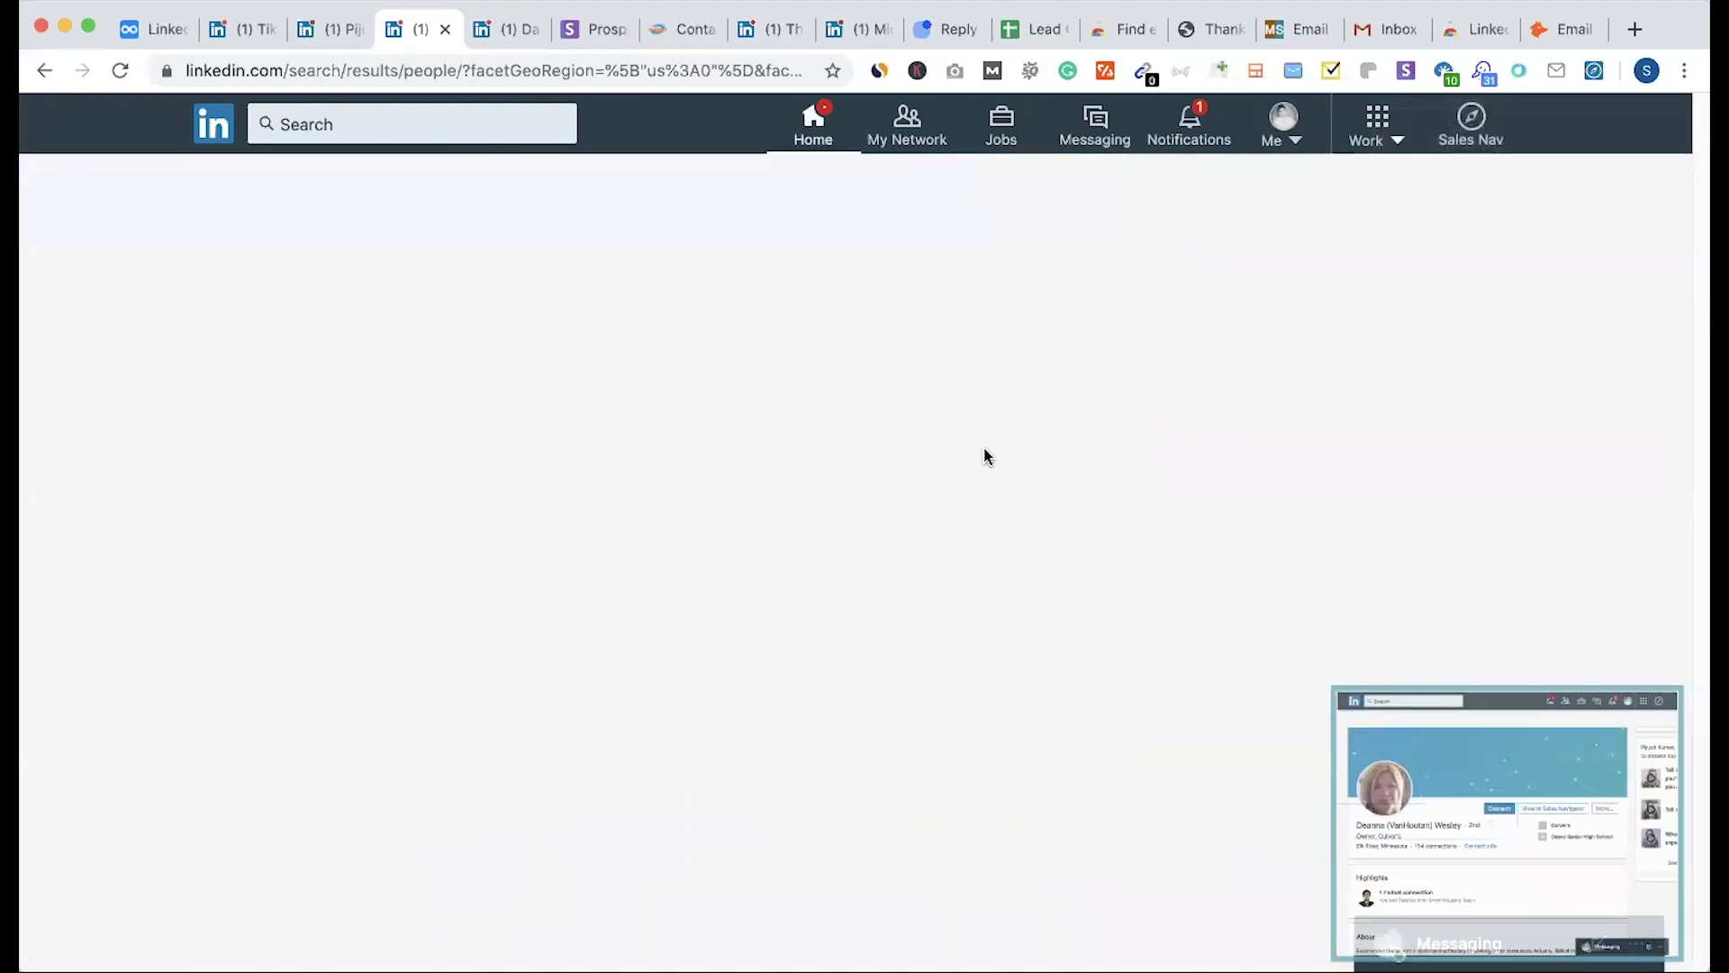
# Step: Scroll the LinkedIn feed, then choose Sales Navigator account from the Me menu
pyautogui.scroll(-5, 153, 617)
pyautogui.scroll(-15, 153, 617)
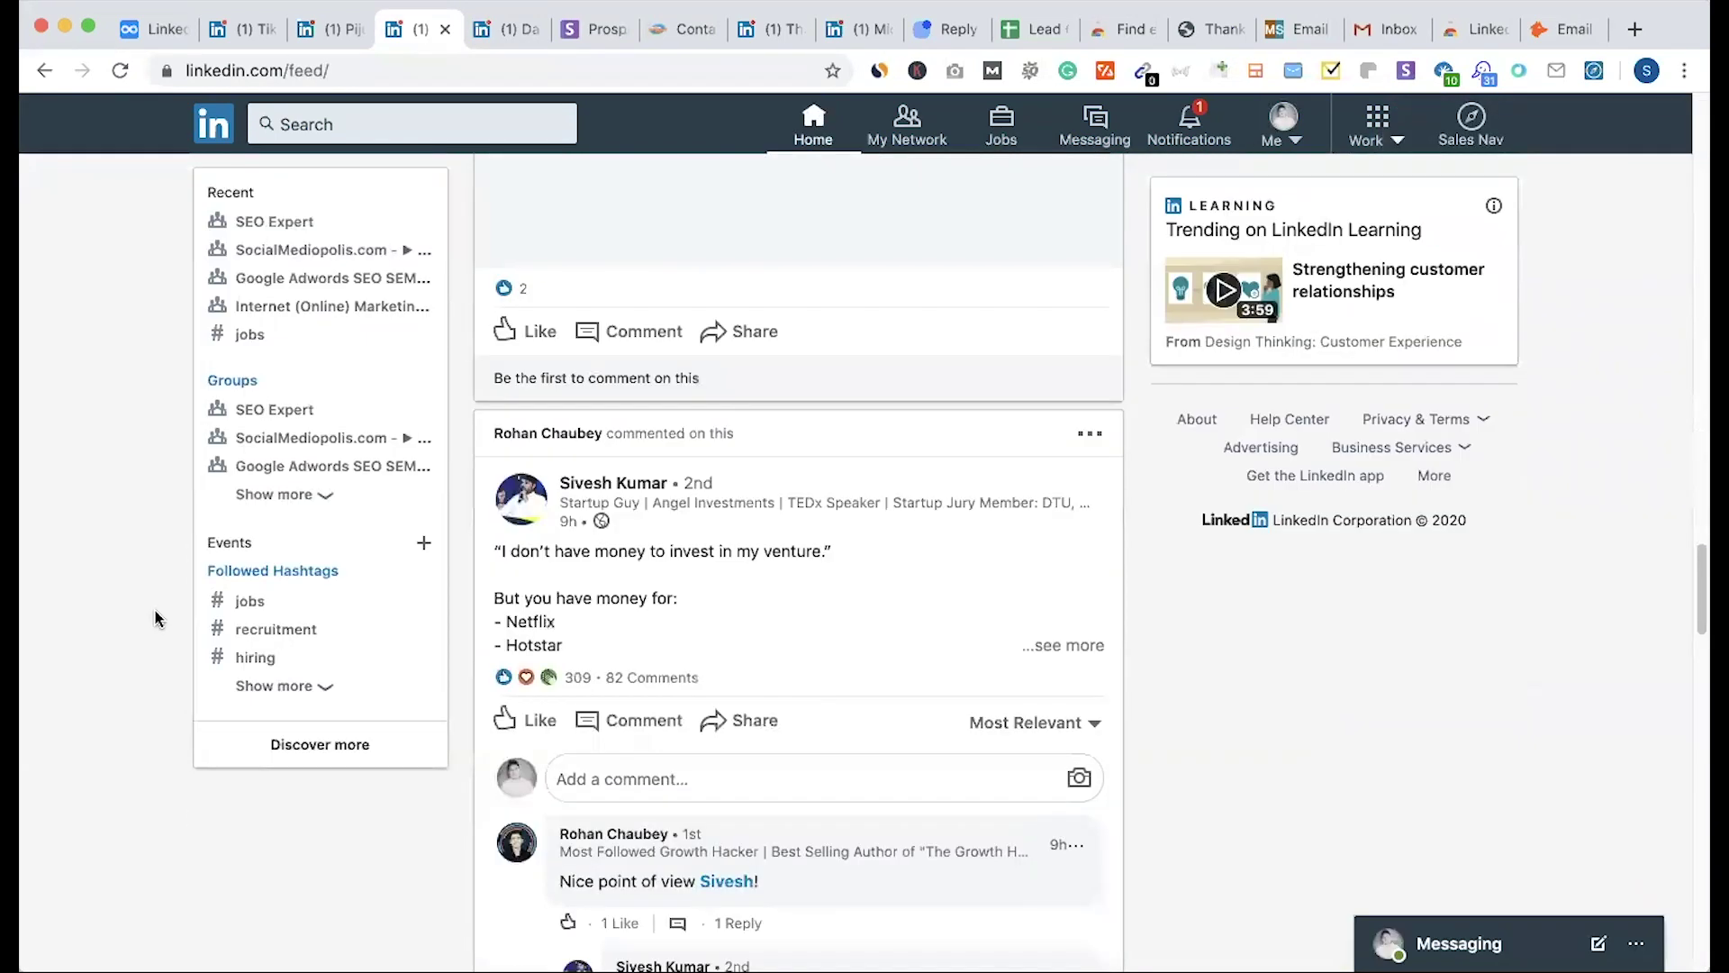
pyautogui.scroll(-15, 155, 618)
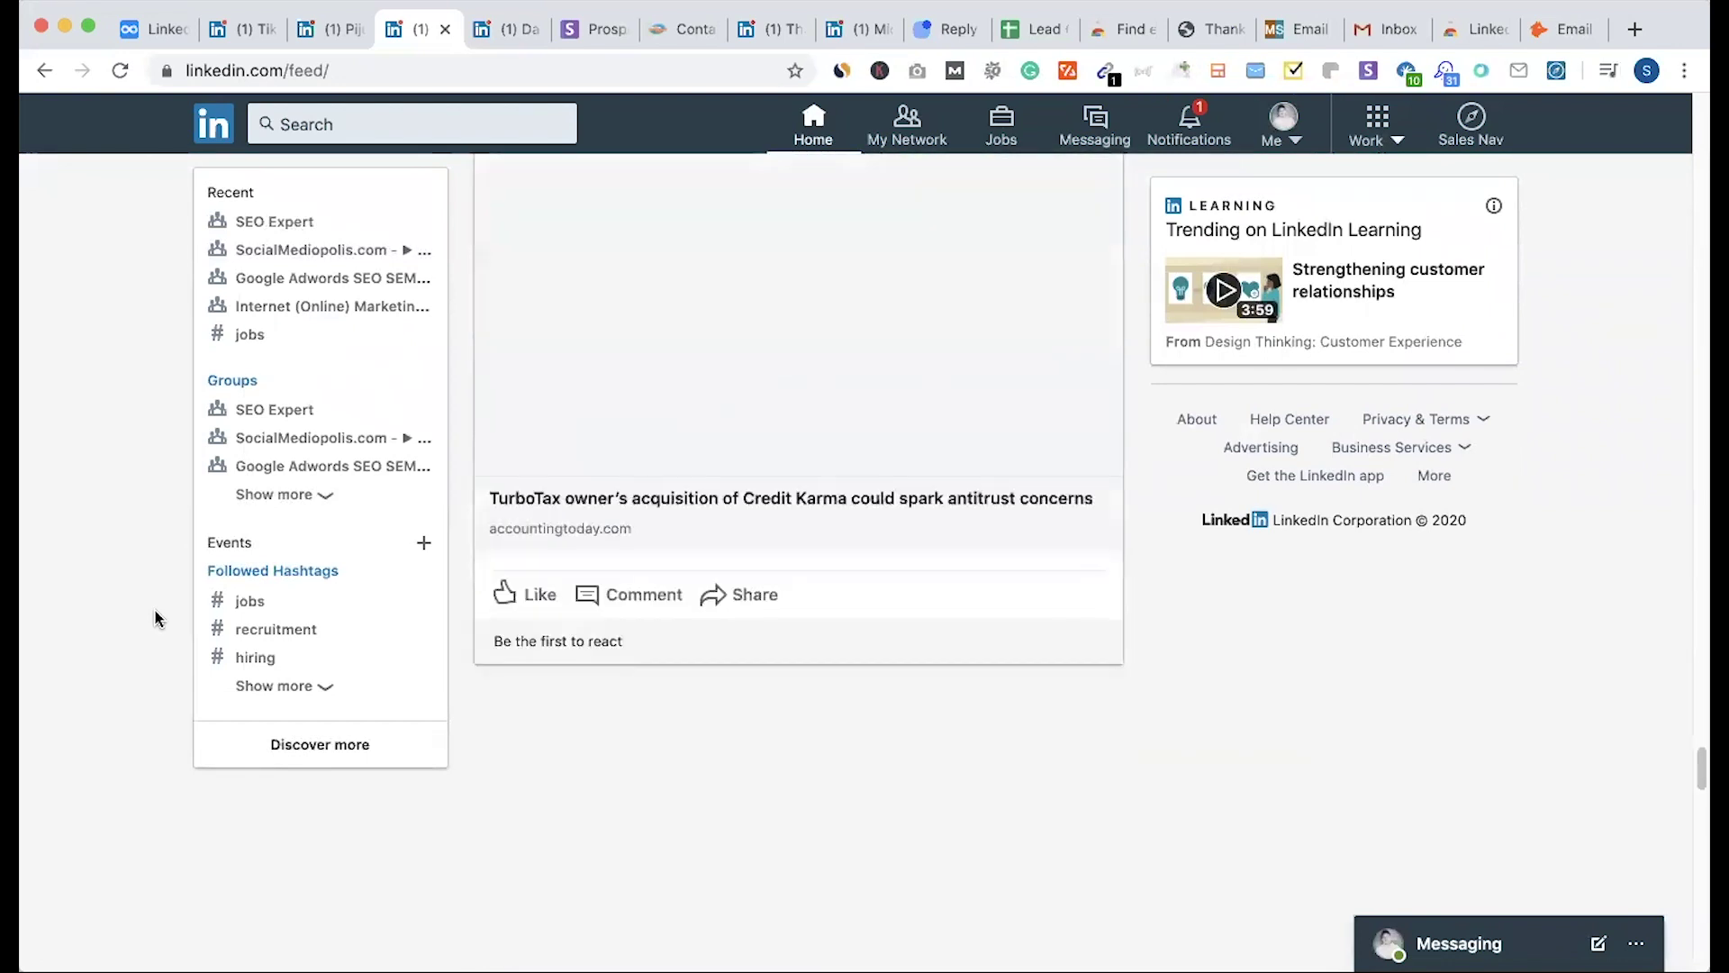
pyautogui.scroll(-10, 1100, 637)
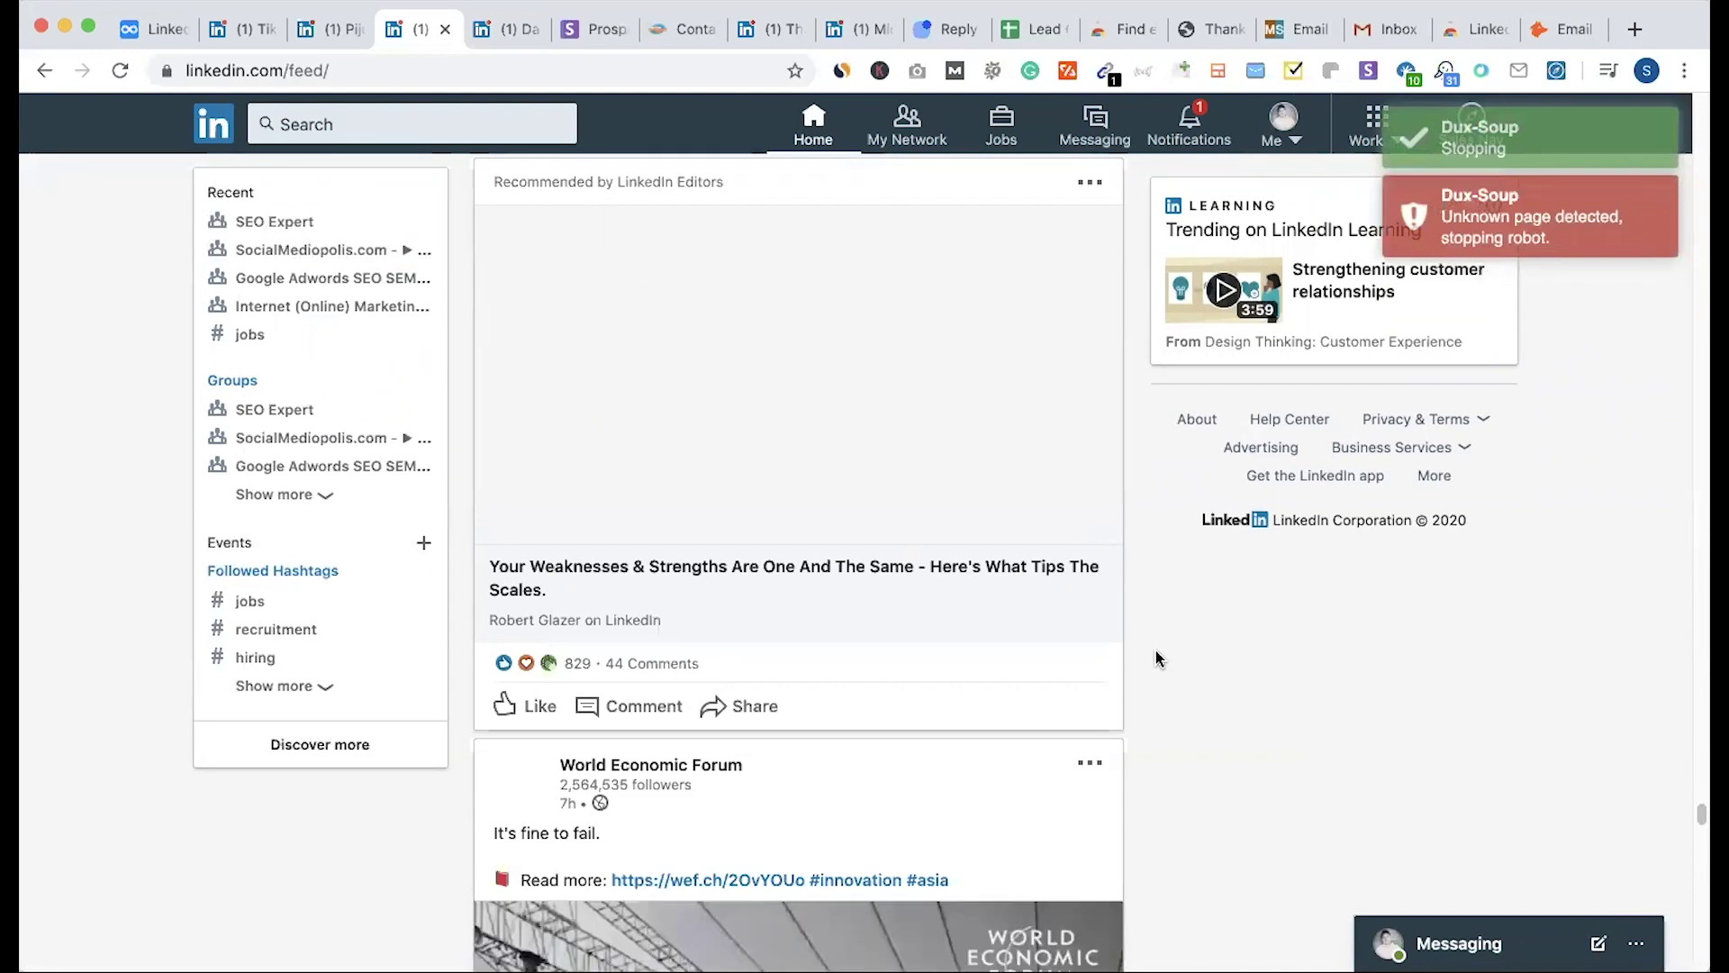
pyautogui.click(1283, 126)
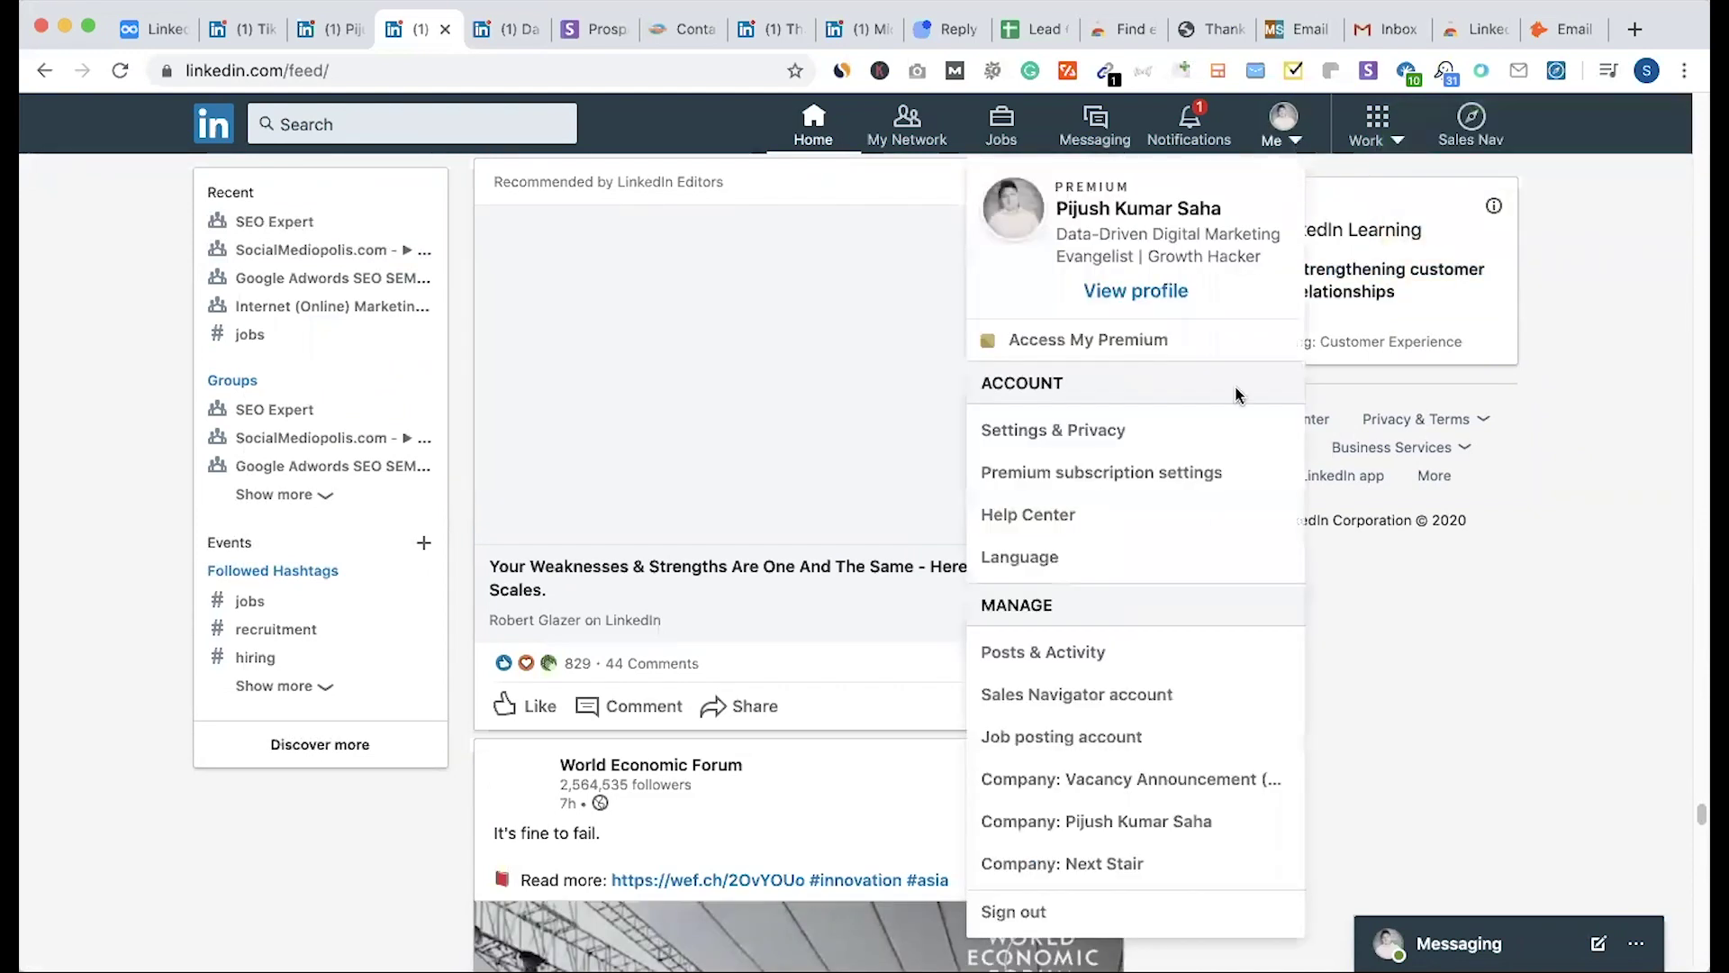
pyautogui.click(1096, 712)
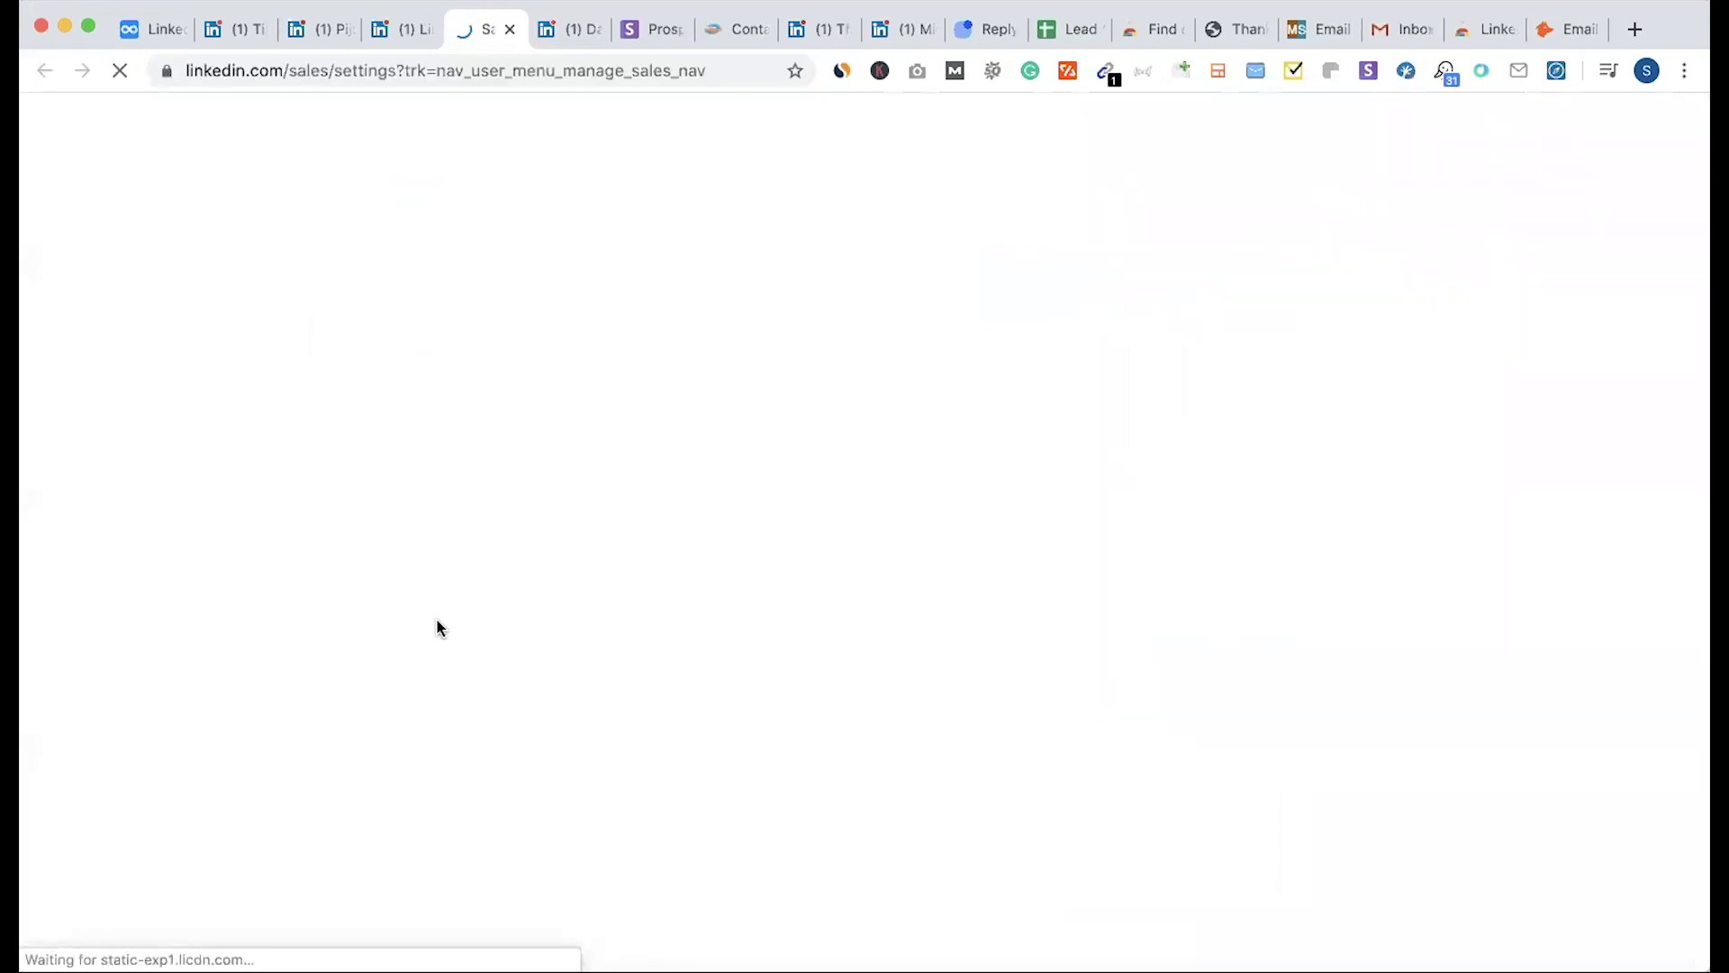